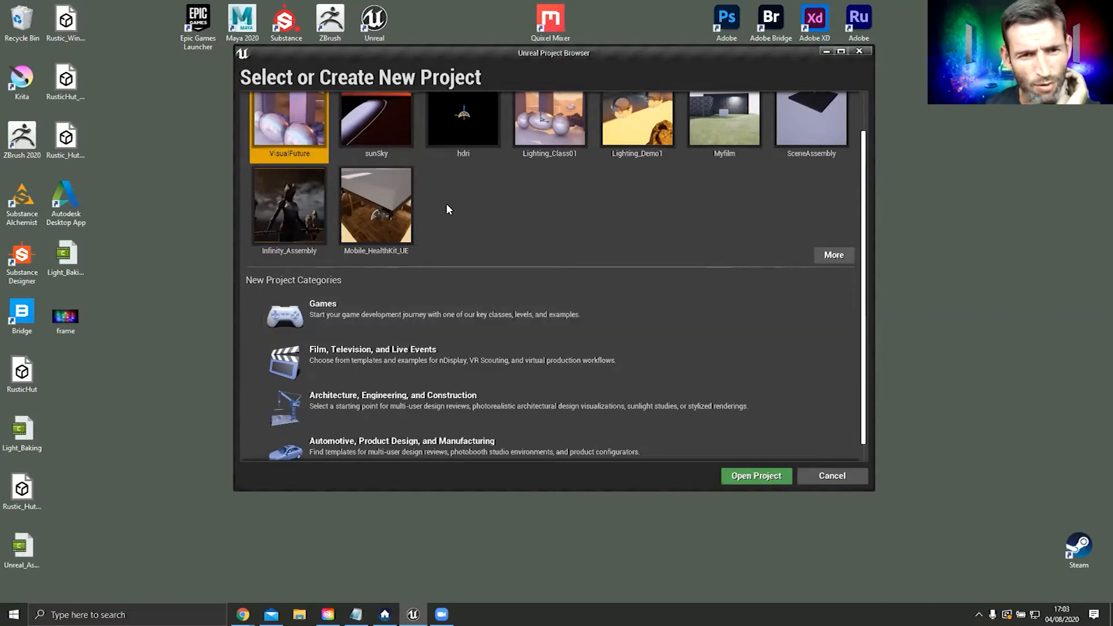
Step: Start a new project in the Games category using the Blank template
click(372, 308)
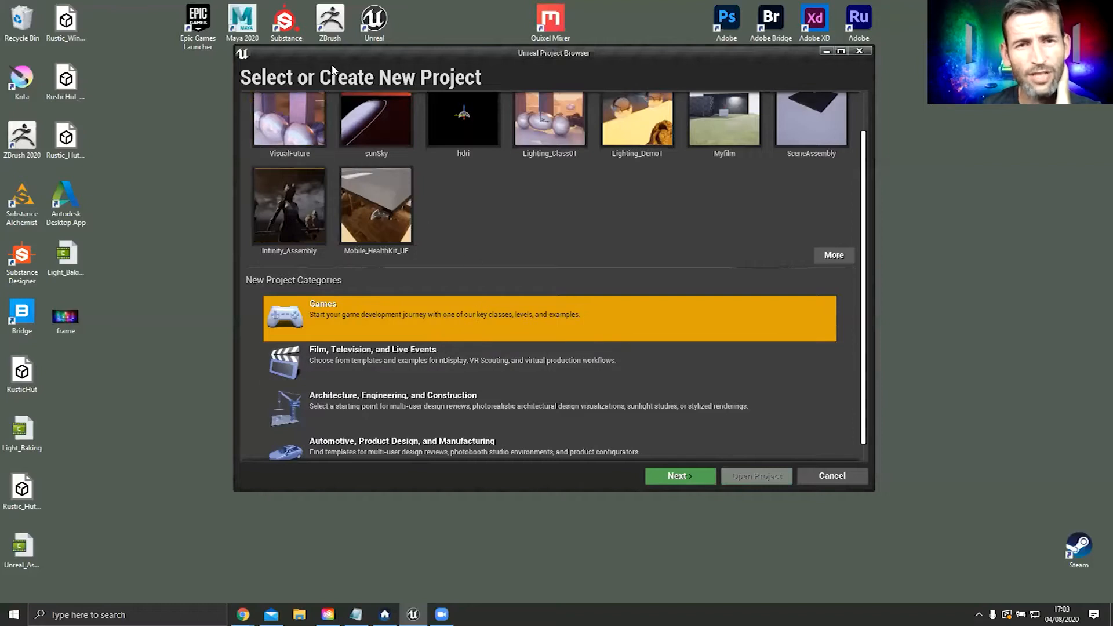
mouse_move(510, 62)
mouse_down()
mouse_move(538, 55)
mouse_move(505, 68)
mouse_up()
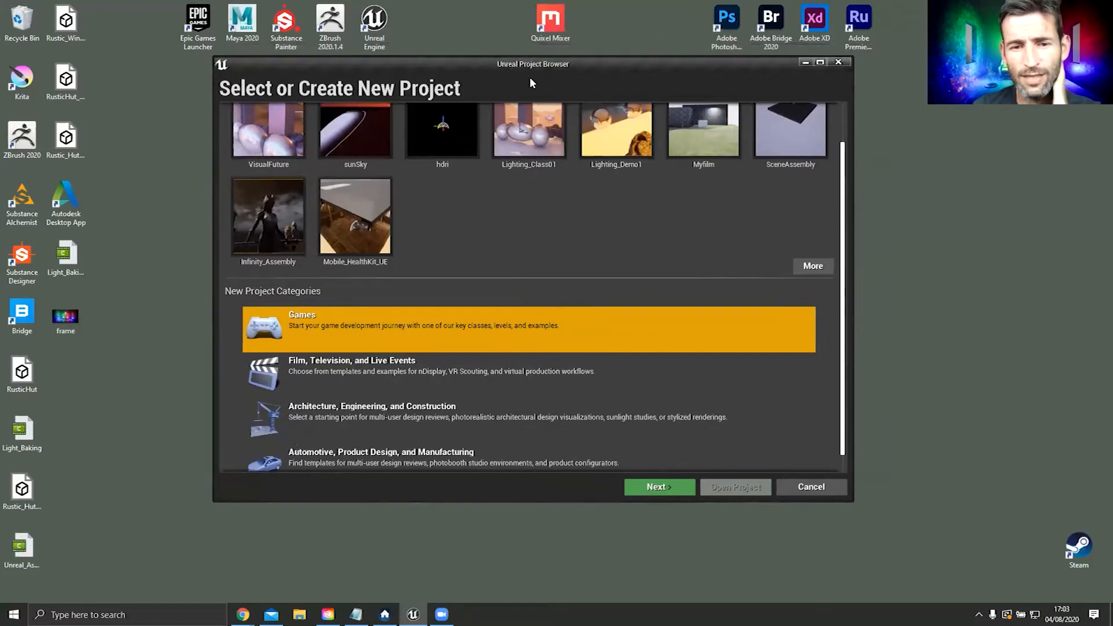
click(656, 489)
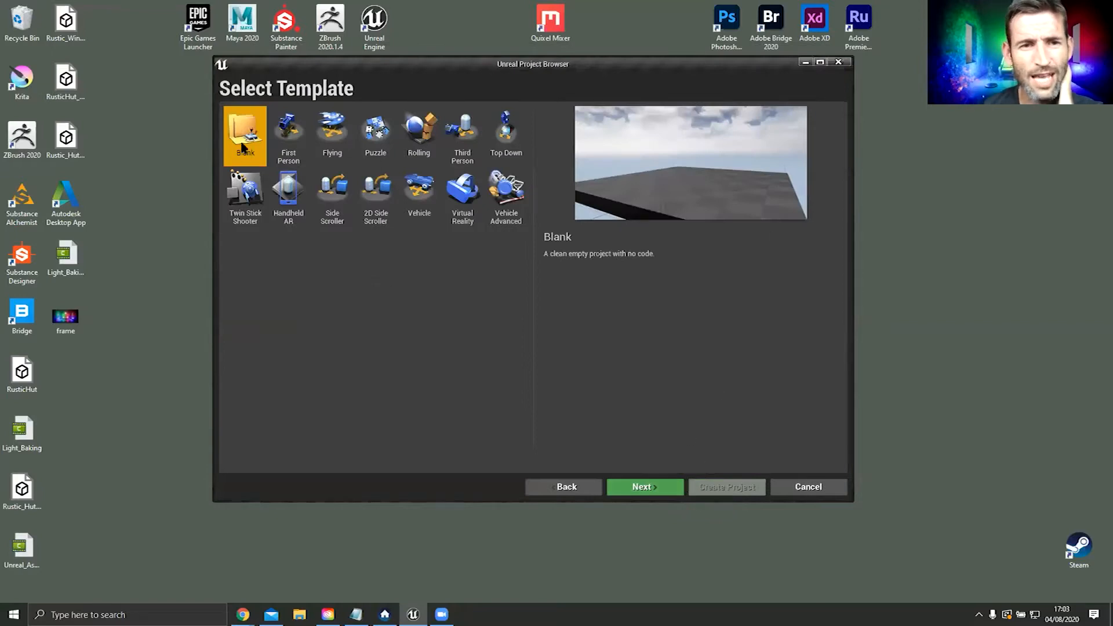
click(657, 489)
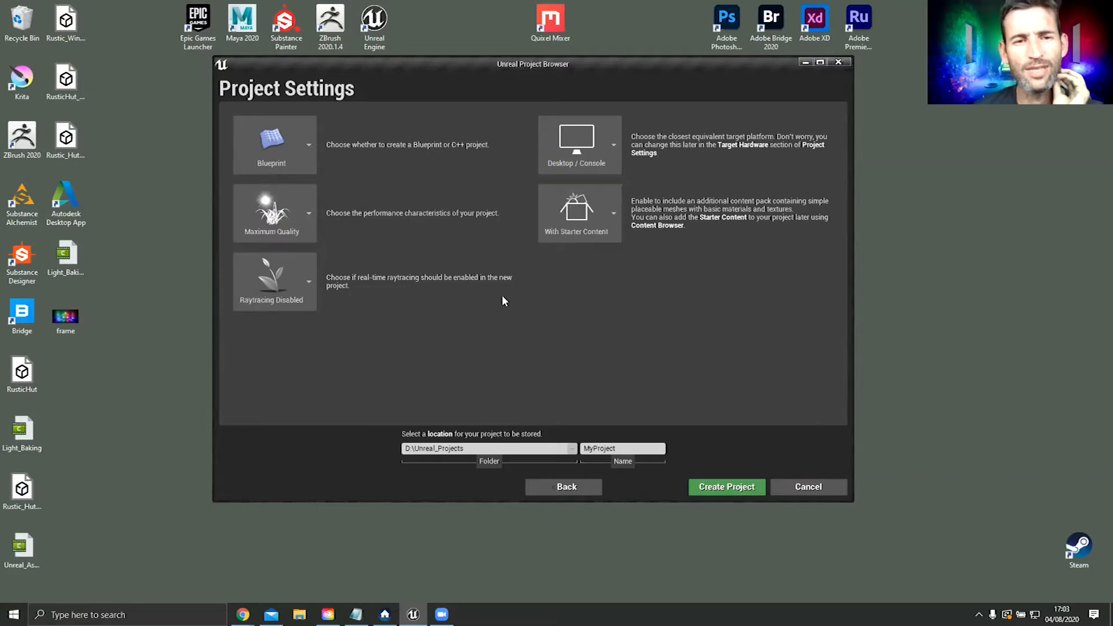
Step: Name the project Lighting_webinar and create it in D:\Unreal_Projects with the default project settings
click(620, 450)
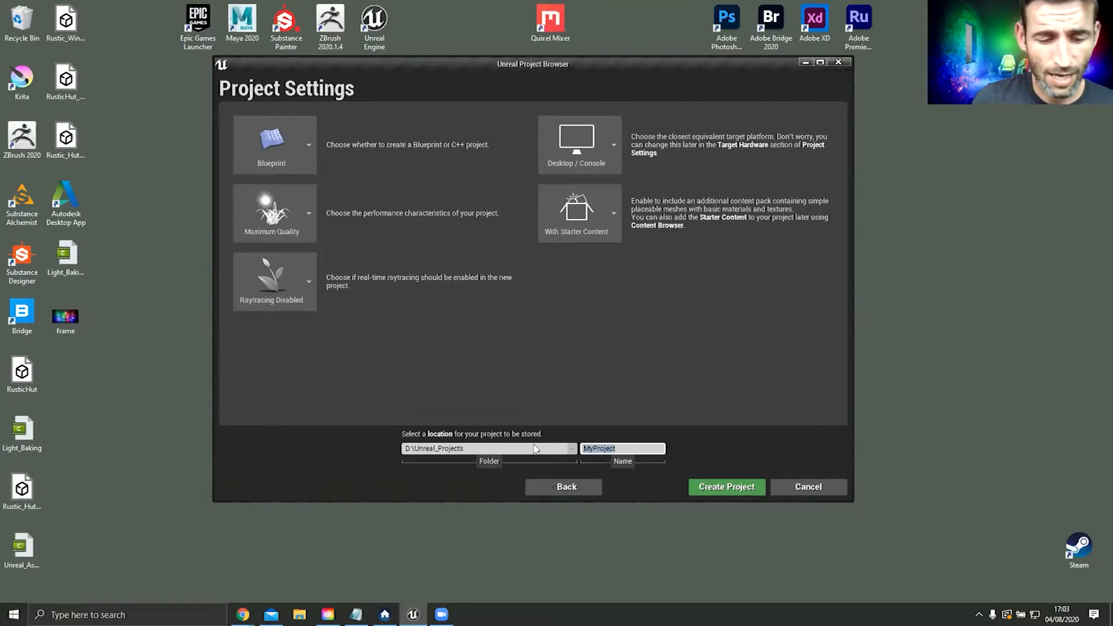
text(Lighting)
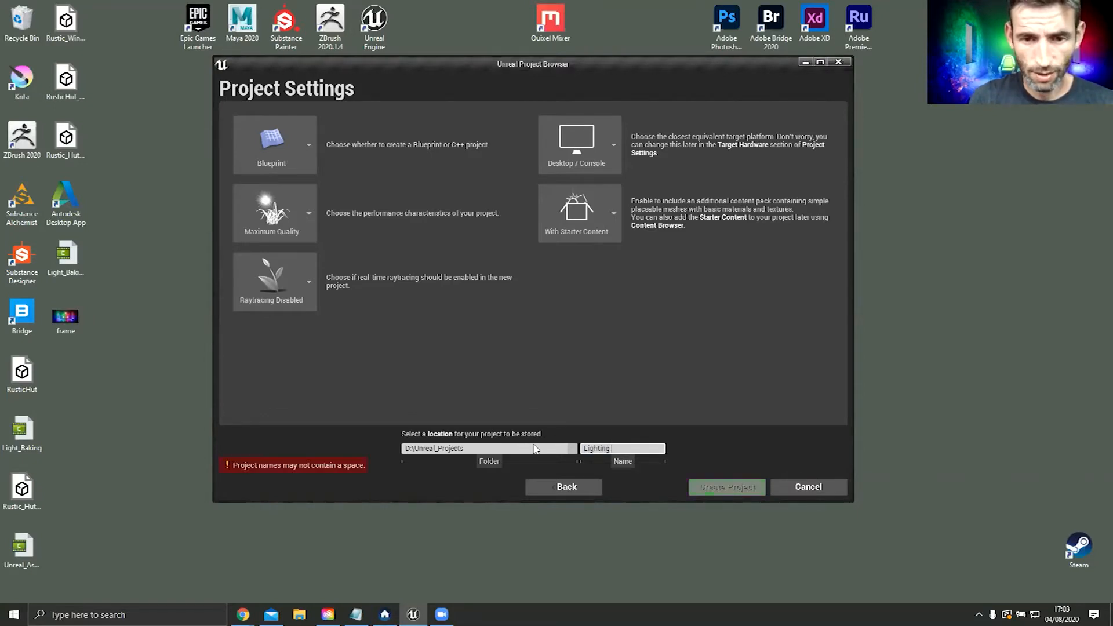
key(BackSpace)
text(_webinar)
key(Return)
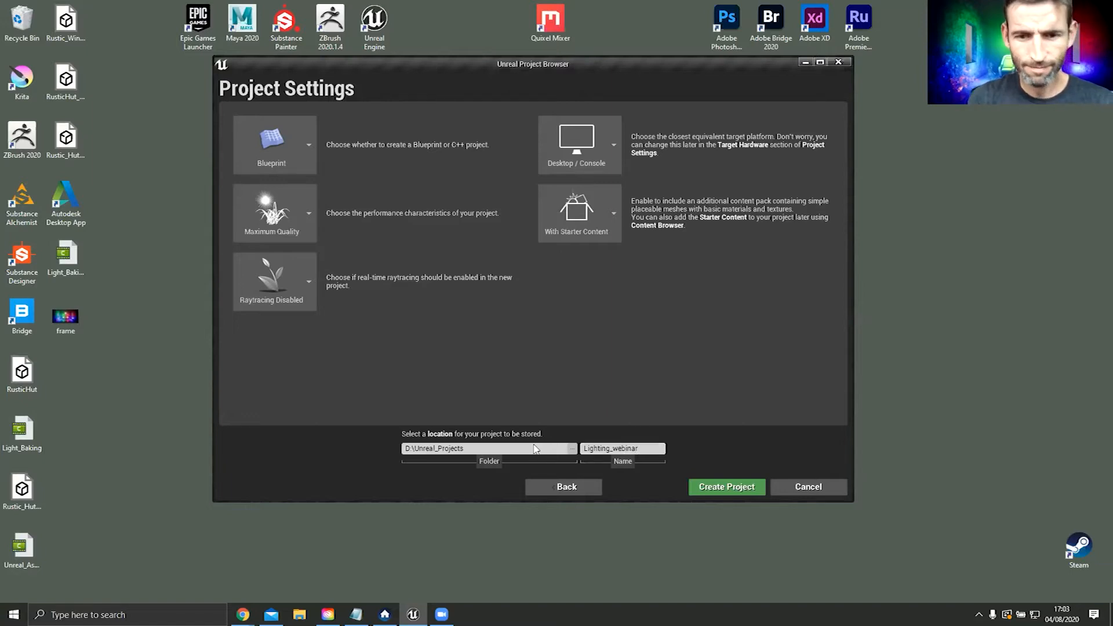
click(719, 490)
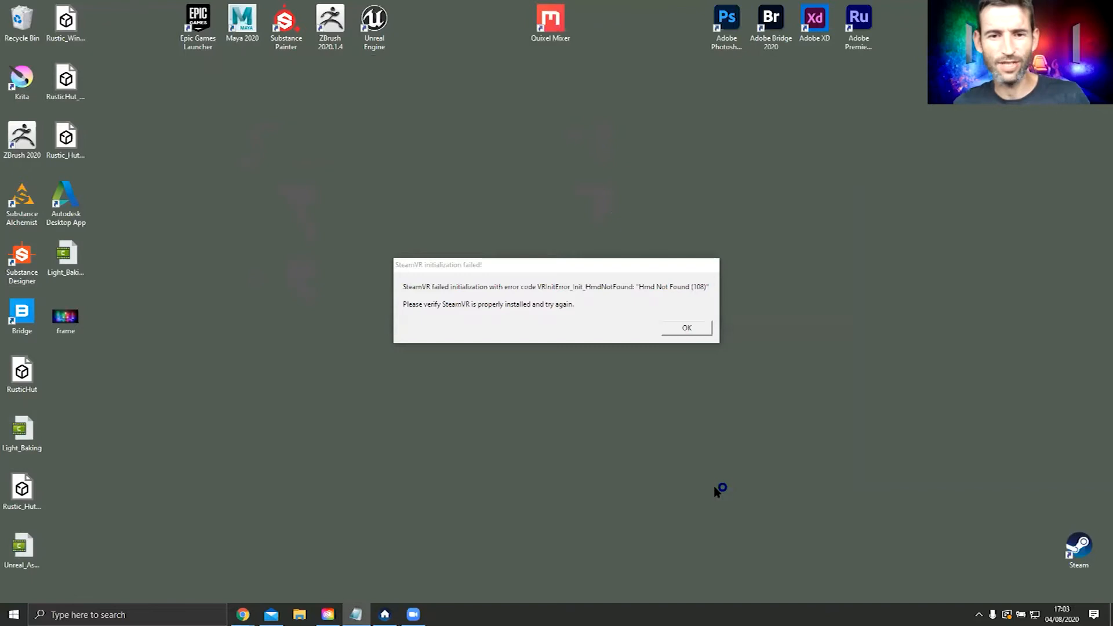
Step: Dismiss the SteamVR error and headset window, and minimise the message log
click(688, 329)
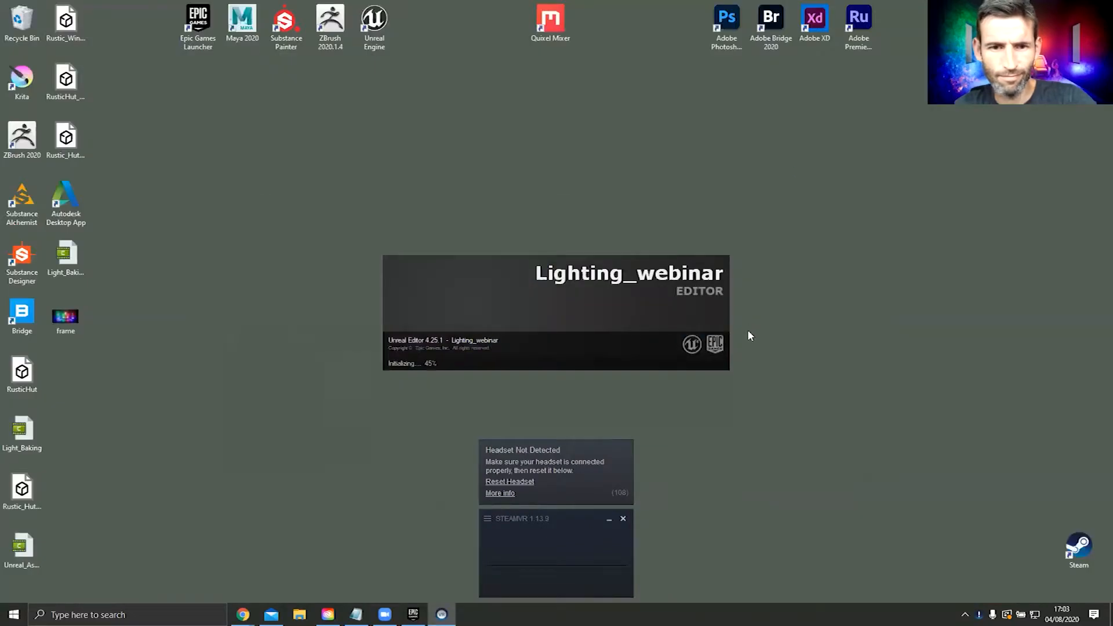
click(624, 518)
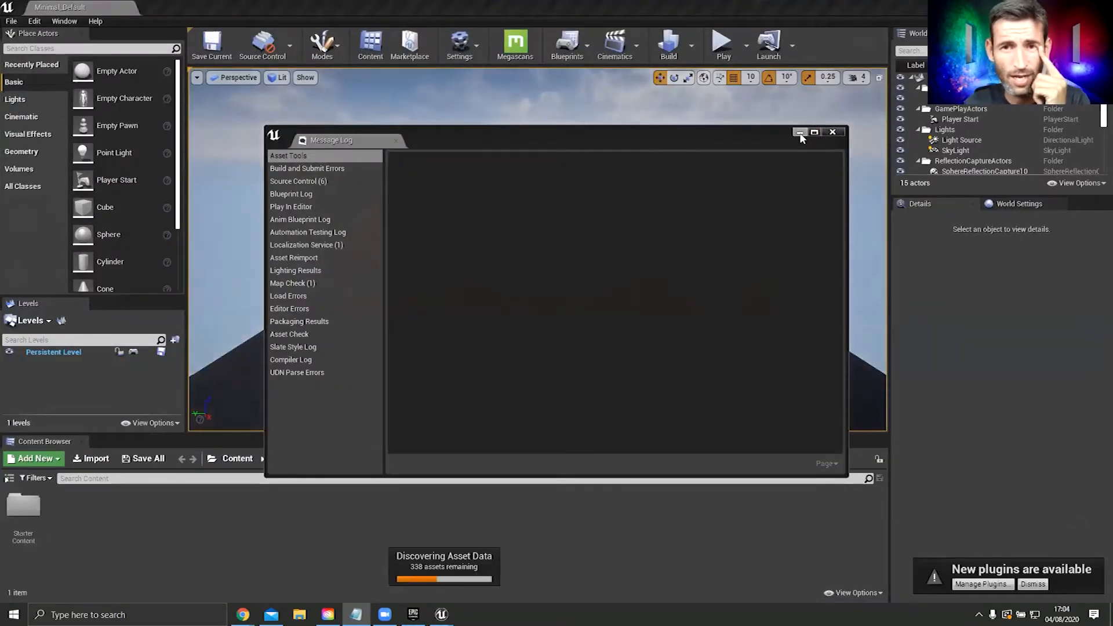
click(799, 133)
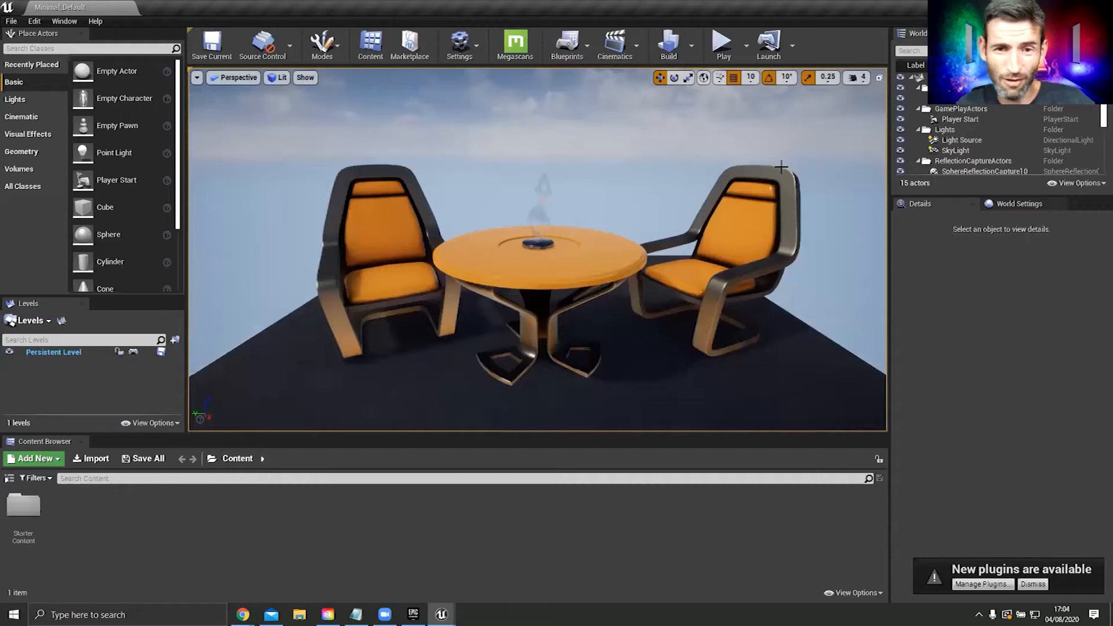
Step: Examine the default level's table, chairs, floor and surrounding actors from several distances and angles
mouse_move(780, 168)
right_down()
mouse_move(700, 84)
mouse_move(768, 174)
right_up()
scroll(768, 174, down, 8)
right_drag(661, 209, 788, 225)
scroll(693, 222, up, 4)
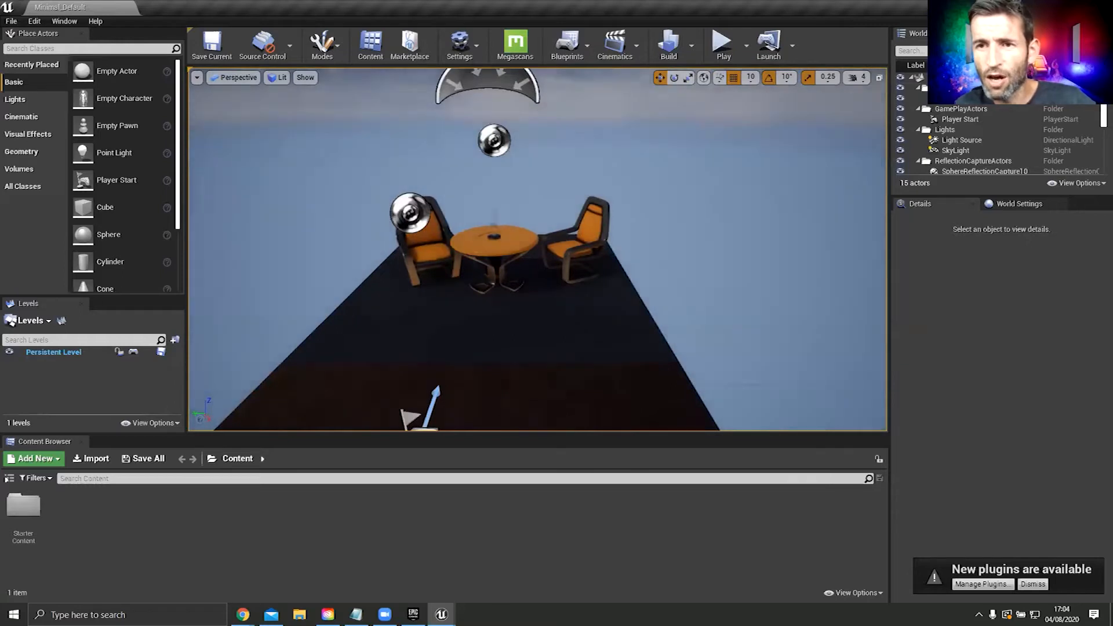
scroll(962, 110, down, 5)
scroll(977, 152, down, 2)
scroll(631, 252, down, 2)
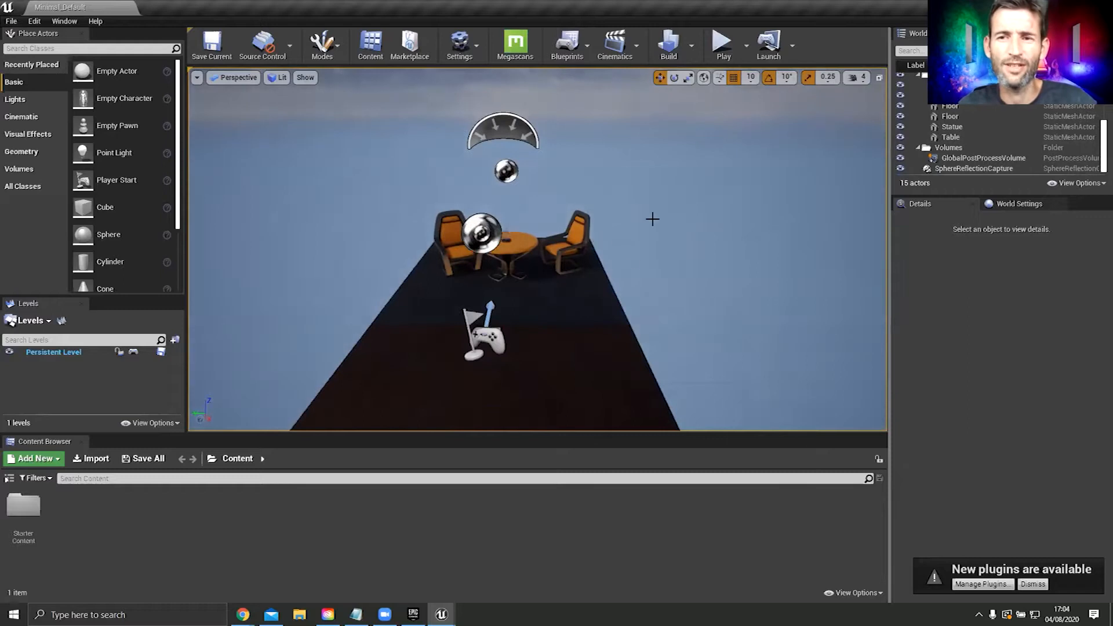
scroll(632, 251, down, 1)
scroll(632, 251, up, 2)
right_drag(633, 251, 331, 122)
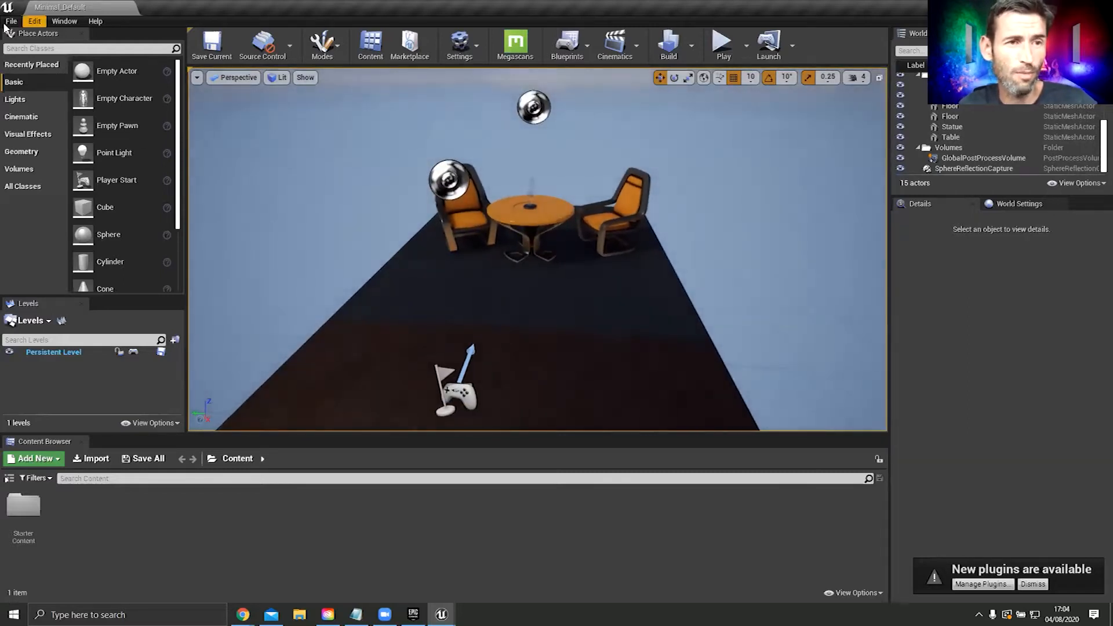
Step: Create a new level from the Empty Level template
click(5, 22)
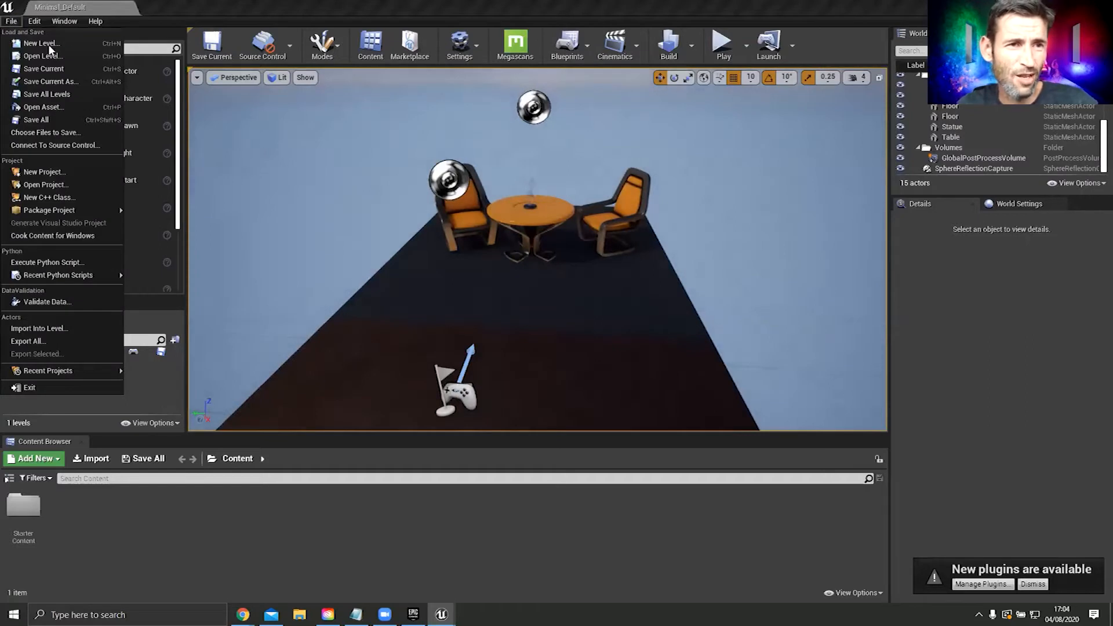
click(119, 41)
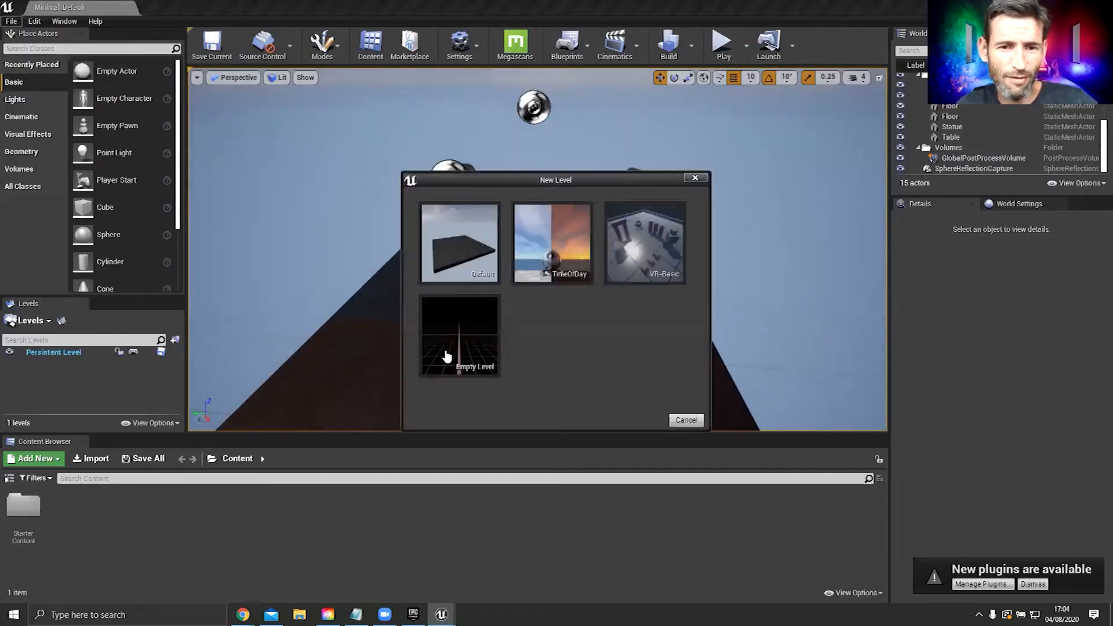
click(450, 350)
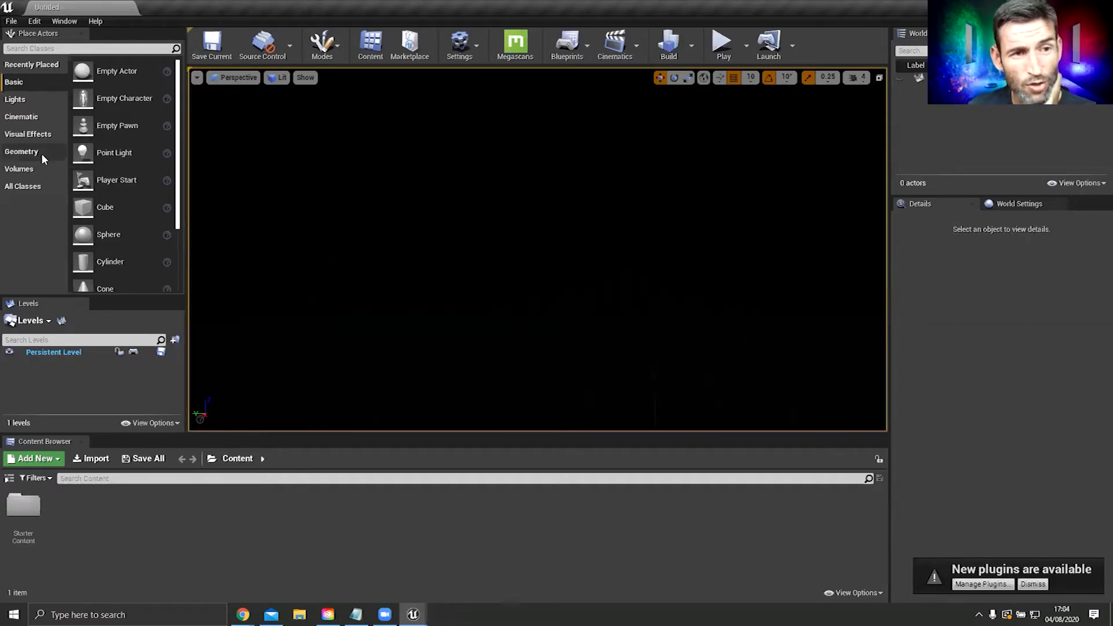
Step: Place a box geometry brush in the empty level and reset its location to the world origin
click(17, 155)
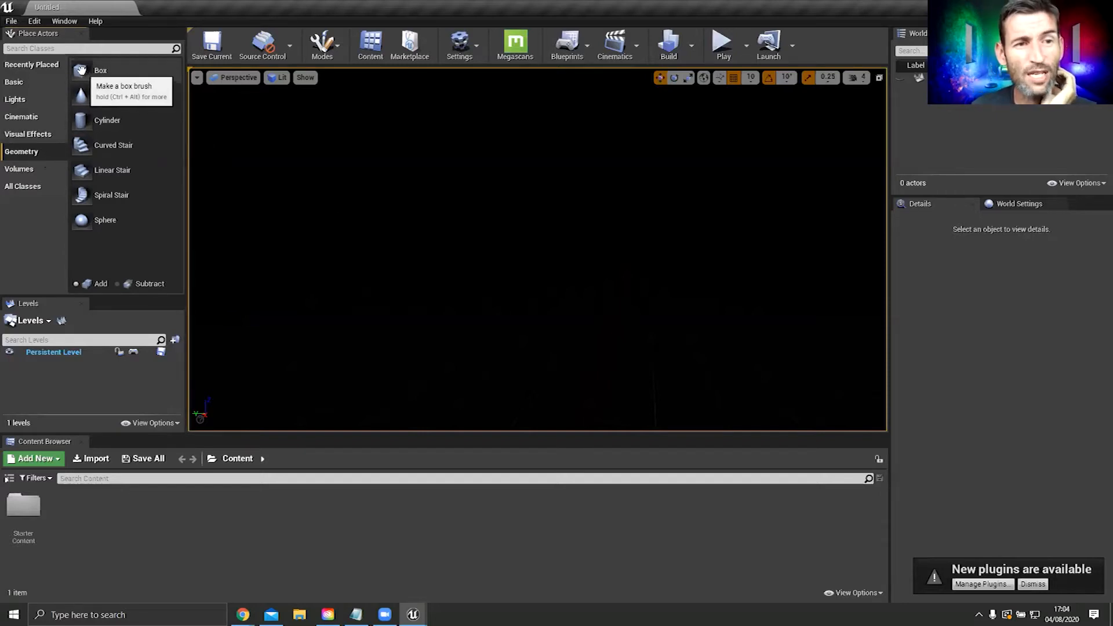
mouse_move(80, 71)
mouse_down()
mouse_move(561, 221)
mouse_move(551, 318)
mouse_move(558, 308)
mouse_up()
right_drag(653, 225, 742, 290)
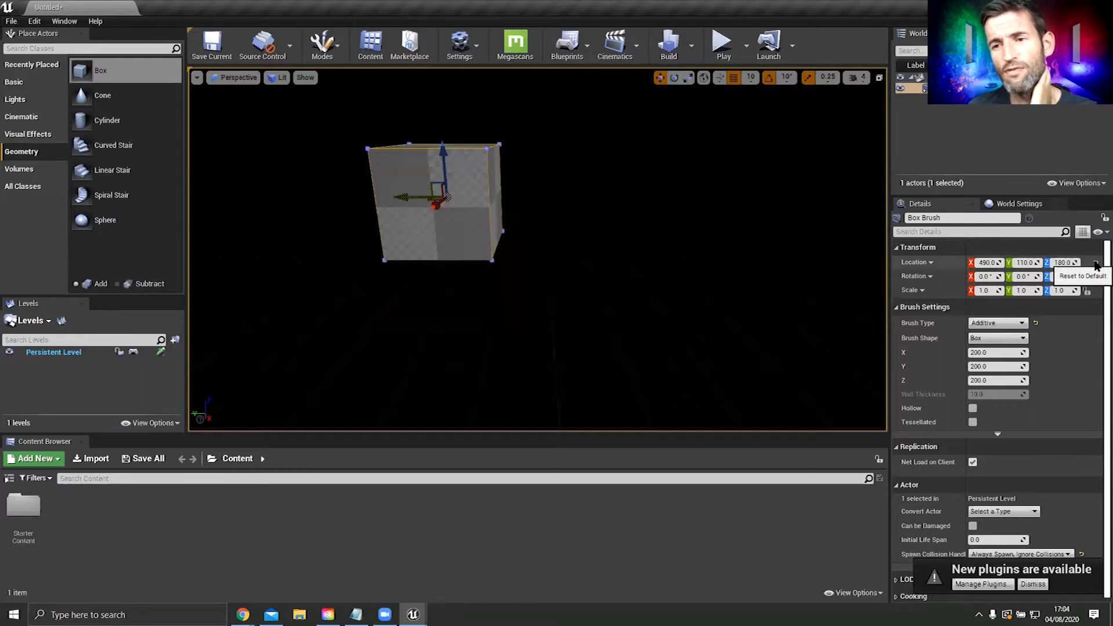
click(1096, 264)
right_drag(750, 288, 843, 278)
key(f)
right_drag(538, 250, 493, 310)
right_drag(537, 249, 614, 325)
key(s)
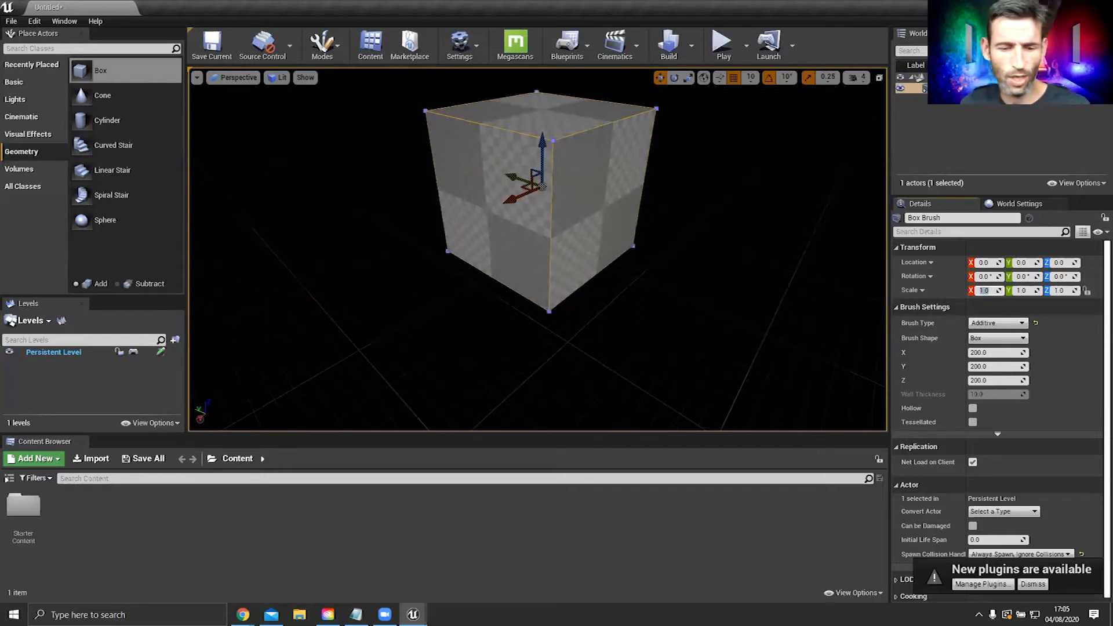
Step: Set the box brush's scale to 7 in X and 5 in Y
key(Tab)
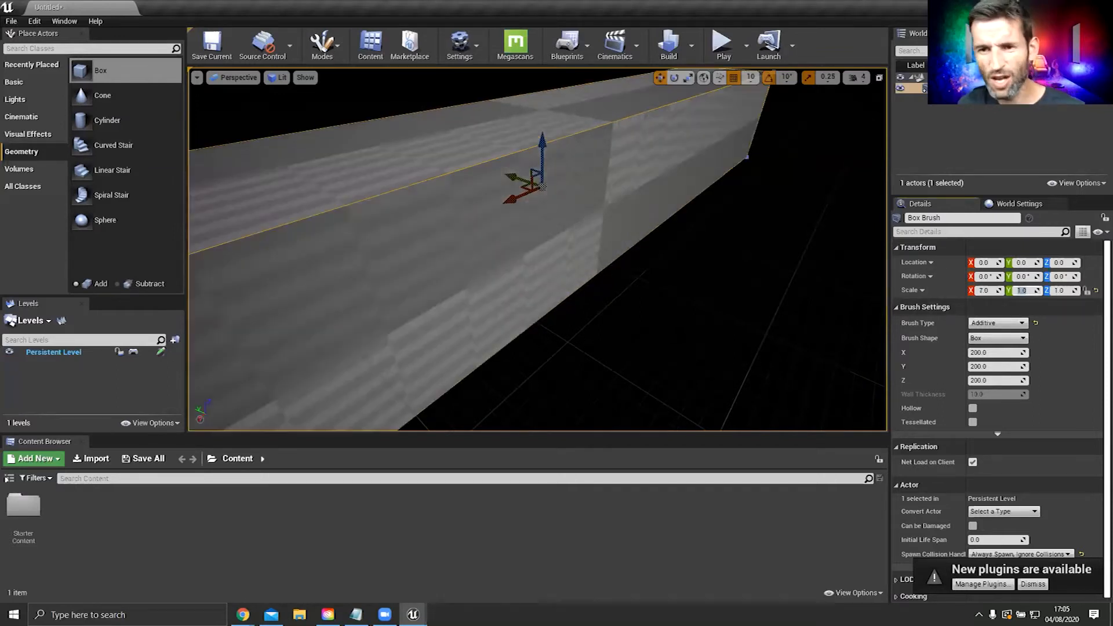
text(5)
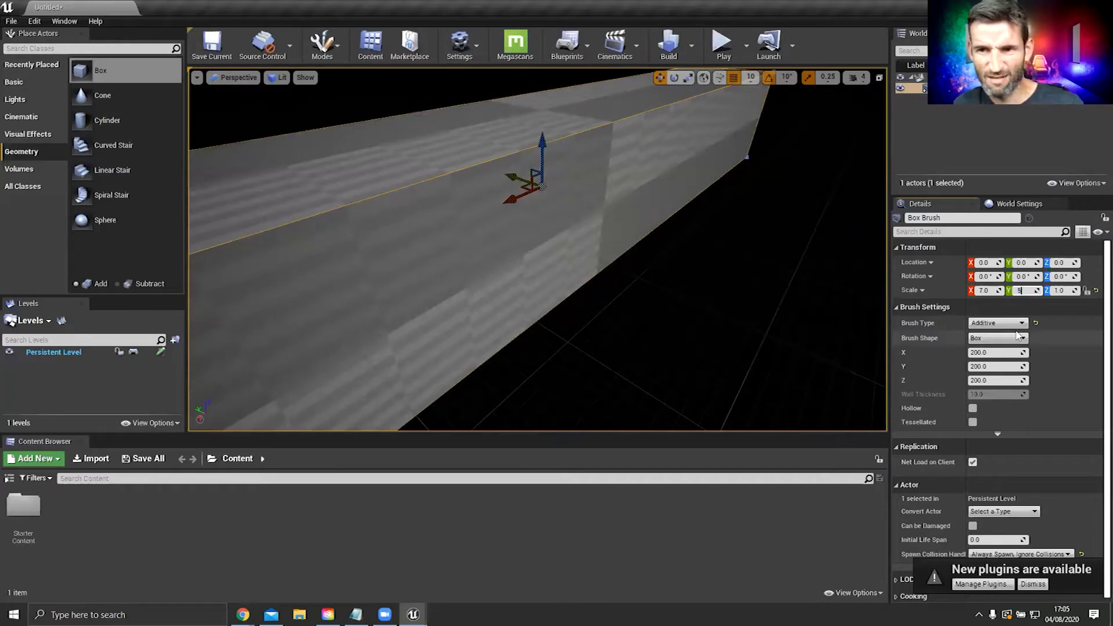
key(Return)
mouse_move(755, 254)
right_down()
mouse_move(811, 273)
mouse_move(759, 246)
mouse_move(774, 255)
mouse_move(756, 276)
mouse_move(754, 258)
mouse_move(772, 279)
mouse_move(790, 251)
right_up()
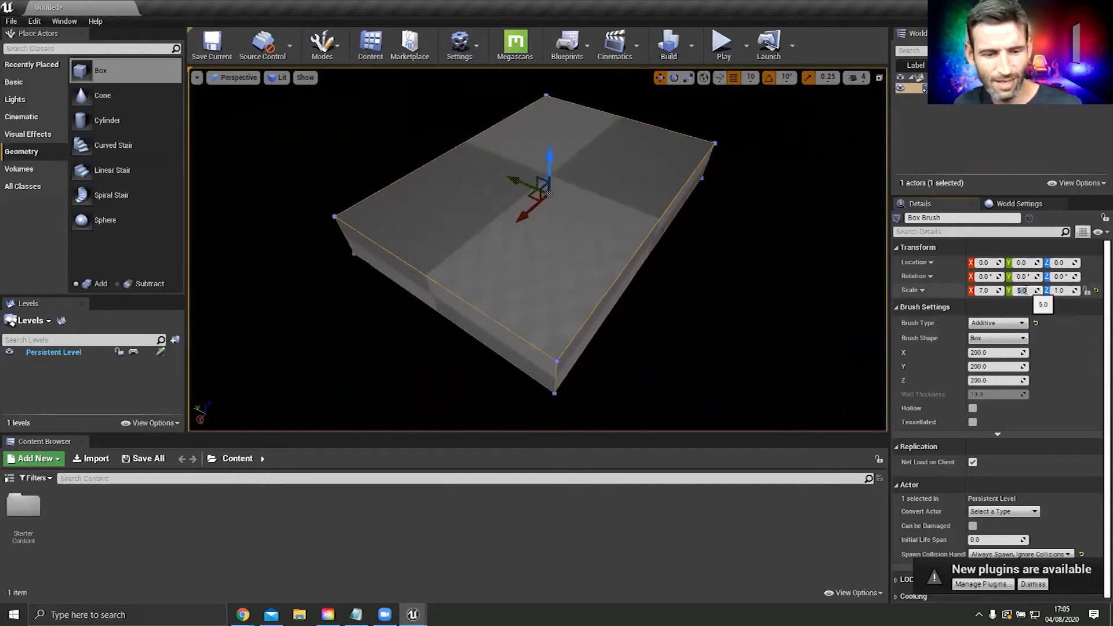
Step: Set the box brush's Y scale to 3, try a Z scale of 4, and settle on 3 in Z
text(3)
key(Return)
click(1060, 290)
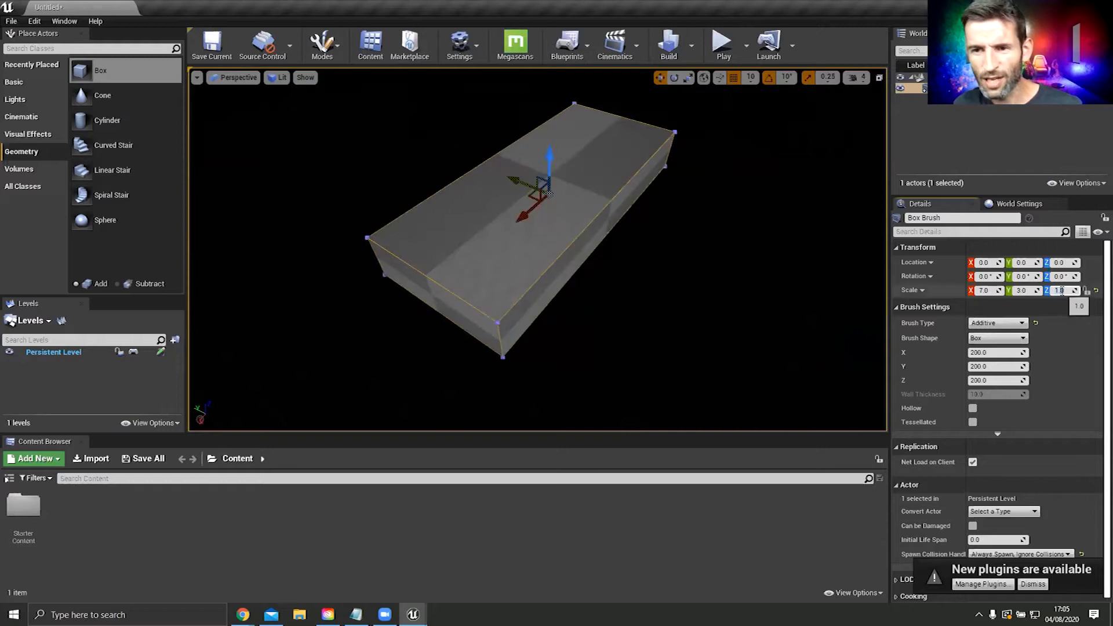
text(4)
key(Return)
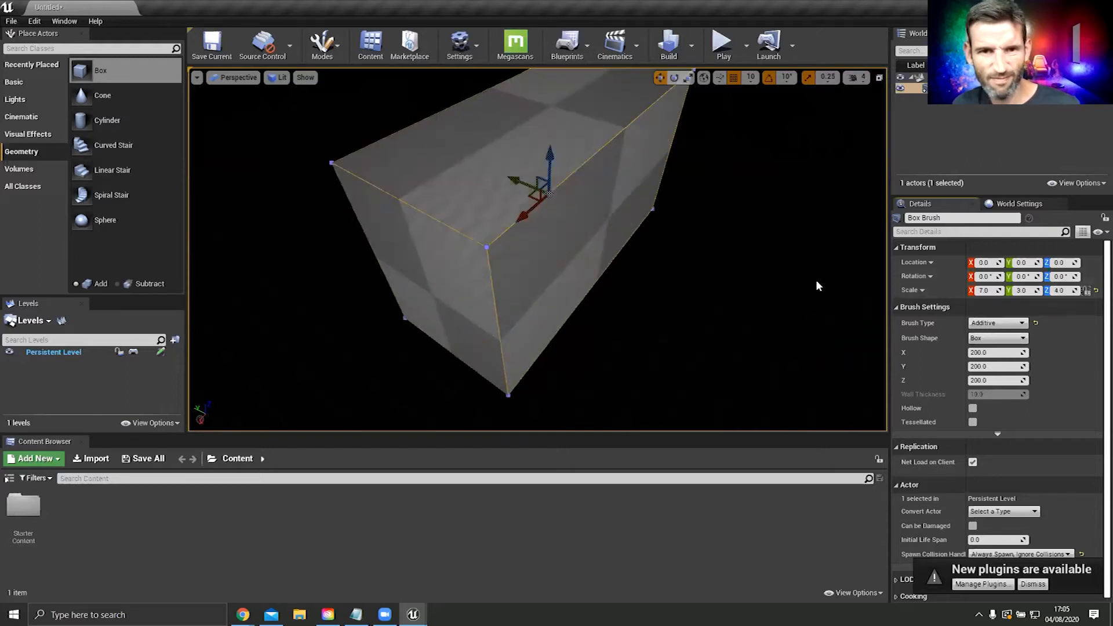
text(3)
key(Return)
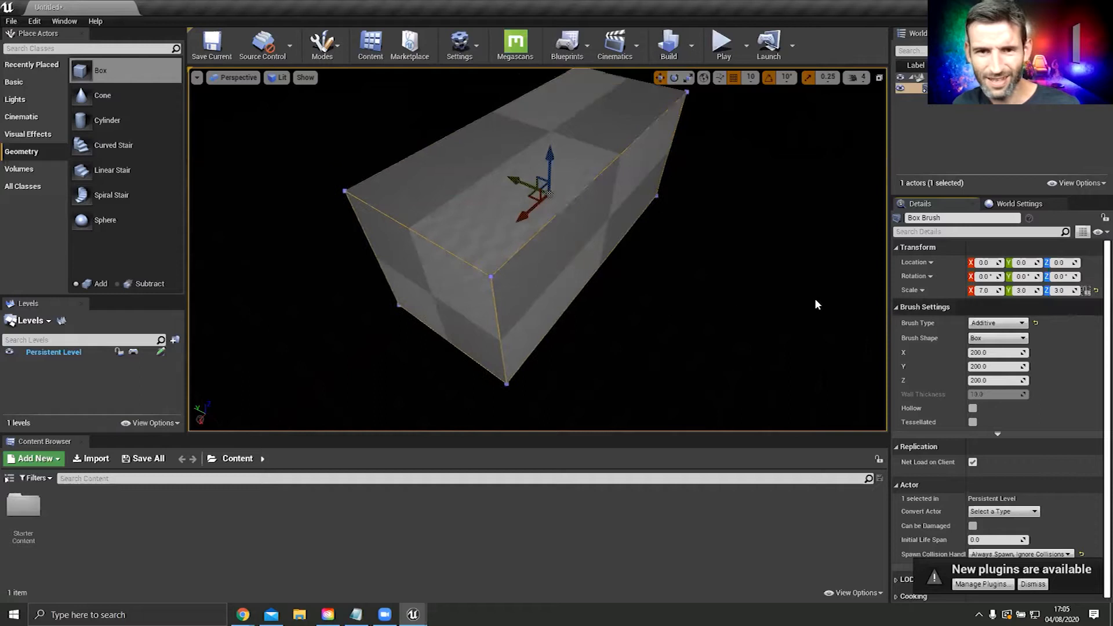
Step: Widen the box brush by setting its Y scale to 4
right_drag(619, 317, 586, 330)
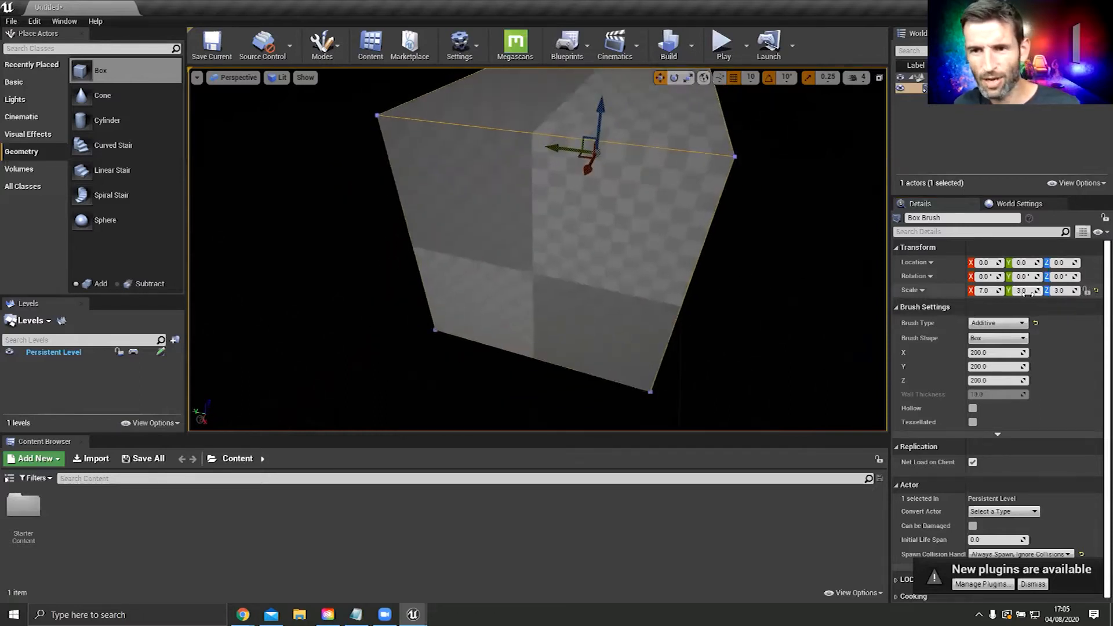
key(Tab)
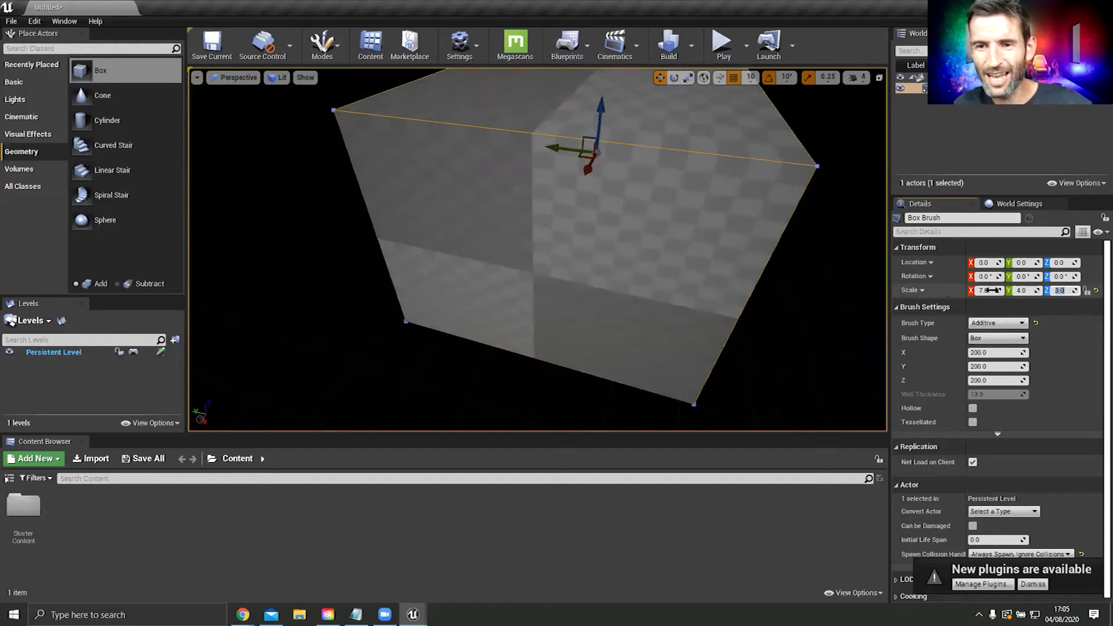
right_drag(586, 330, 816, 325)
right_drag(600, 175, 682, 299)
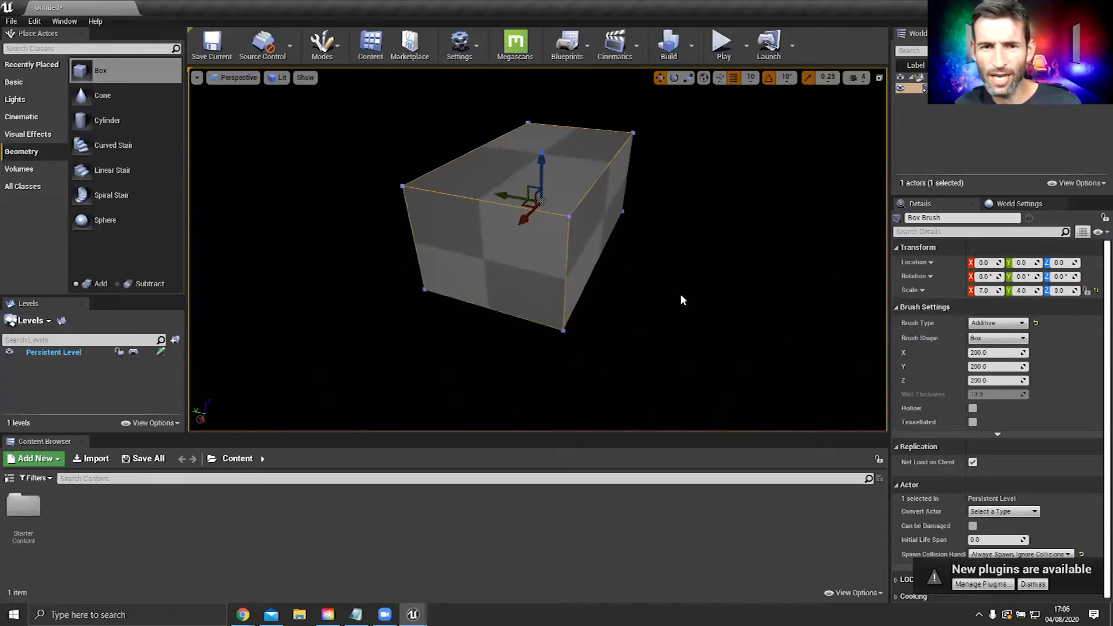
Step: Select the box brush and make a copy of it offset about 70 units in negative Y
click(546, 252)
key(Escape)
click(562, 218)
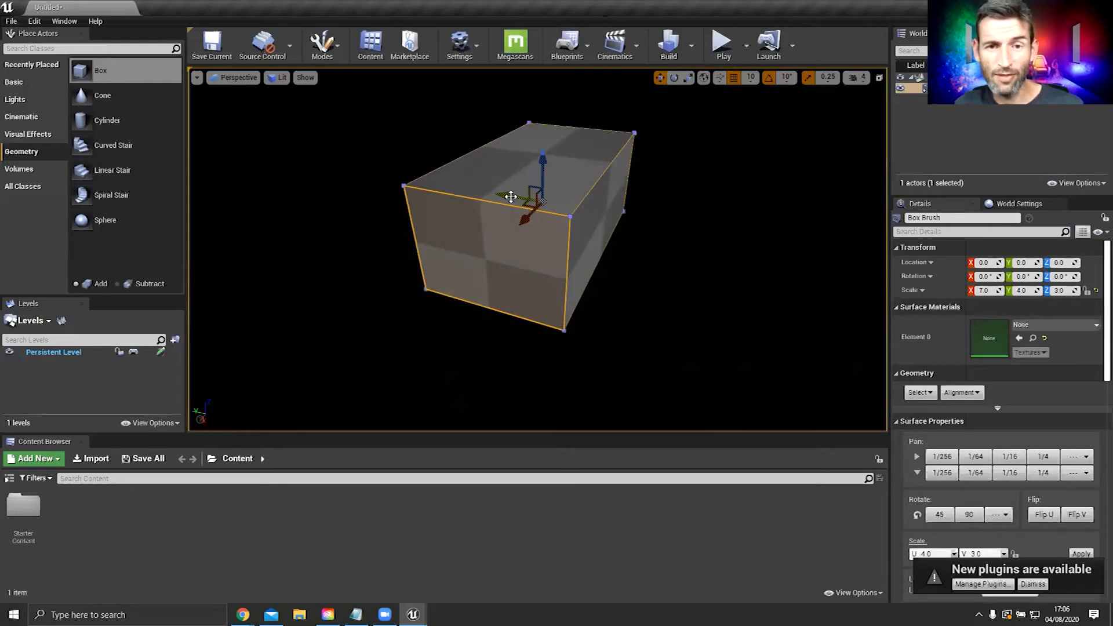
right_drag(511, 197, 493, 179)
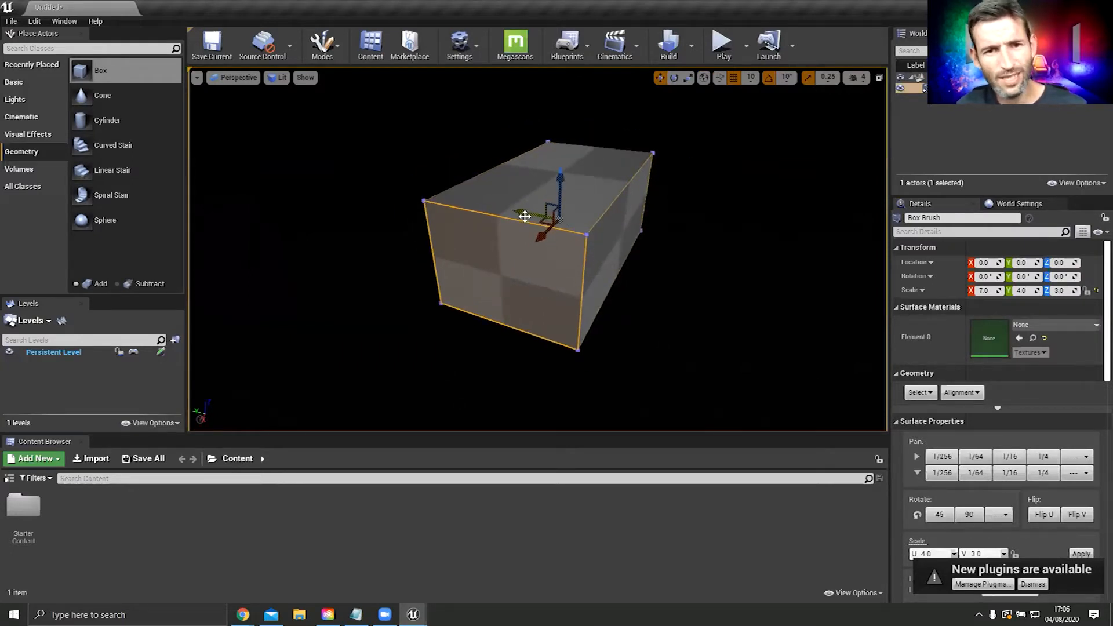
alt+drag(520, 211, 529, 213)
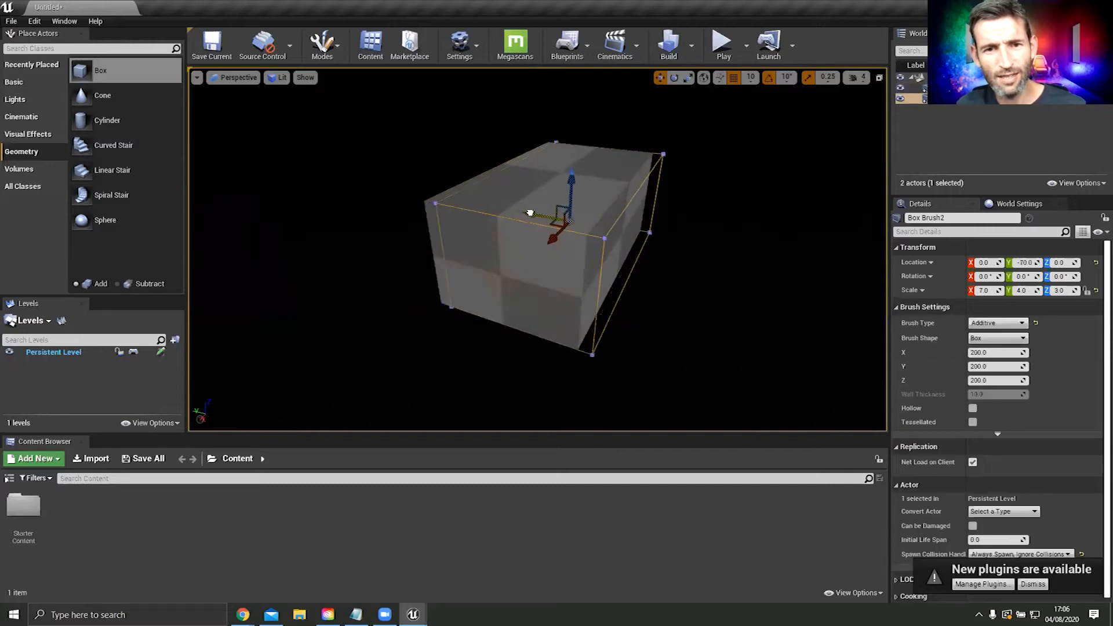
right_drag(528, 299, 545, 342)
key(a)
key(d)
key(w)
mouse_move(538, 269)
right_down()
mouse_move(577, 264)
mouse_move(537, 266)
right_up()
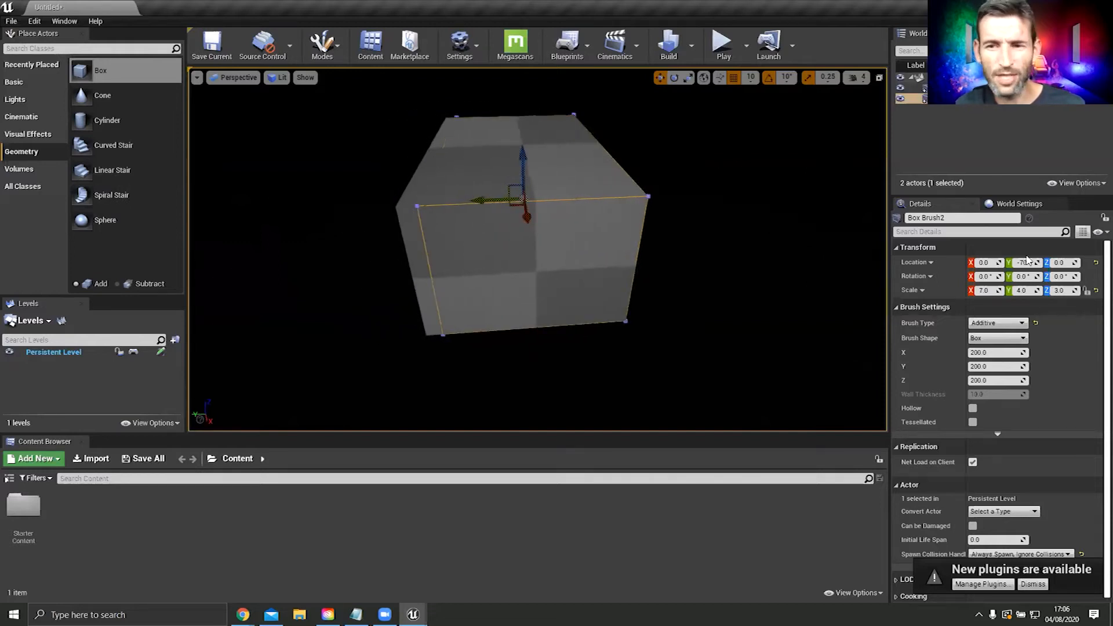
Step: Change the duplicated box brush's type to Subtractive
click(997, 323)
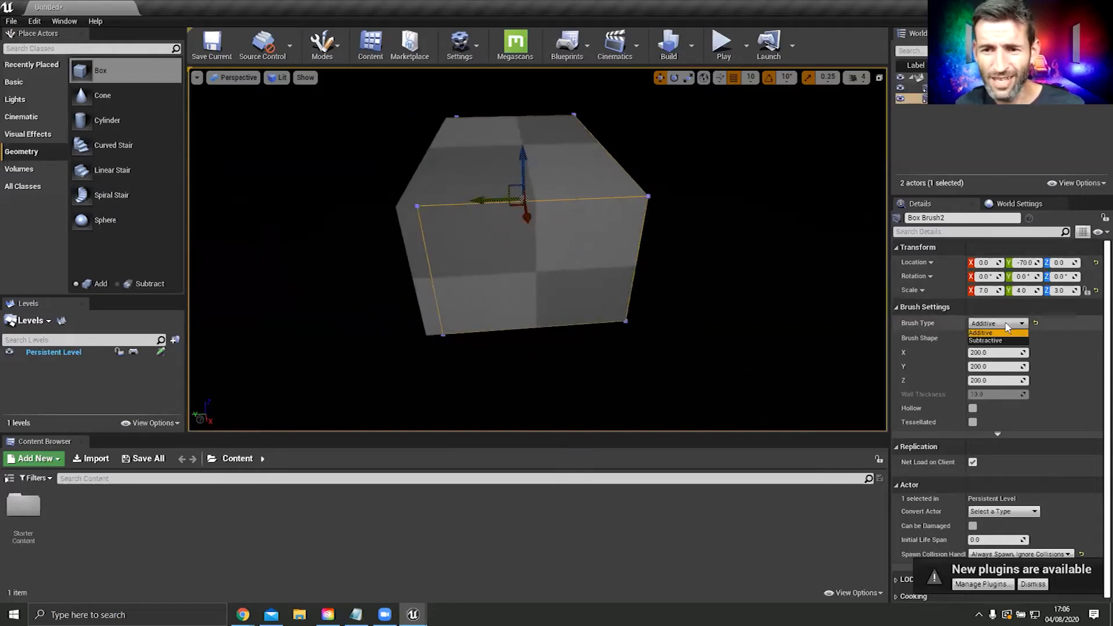
click(991, 342)
mouse_move(537, 267)
right_down()
mouse_move(441, 256)
mouse_move(475, 278)
mouse_move(470, 238)
mouse_move(698, 223)
right_up()
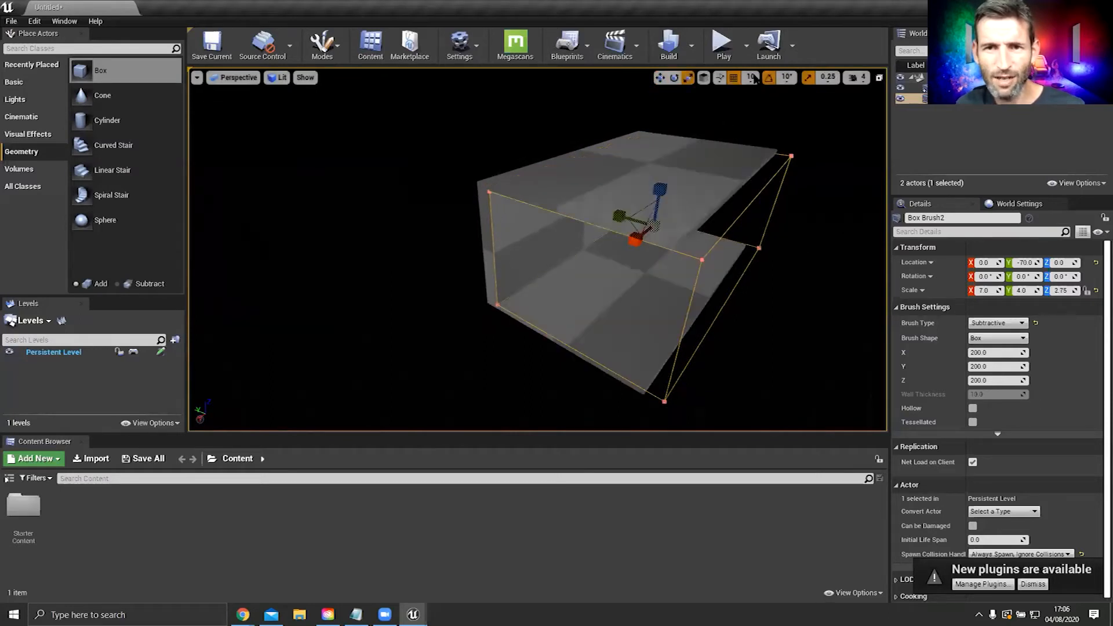
Step: Shrink the subtractive box brush to scale 6.5 in X and 2.5 in Z so the room keeps walls around the hollow
click(651, 190)
click(649, 191)
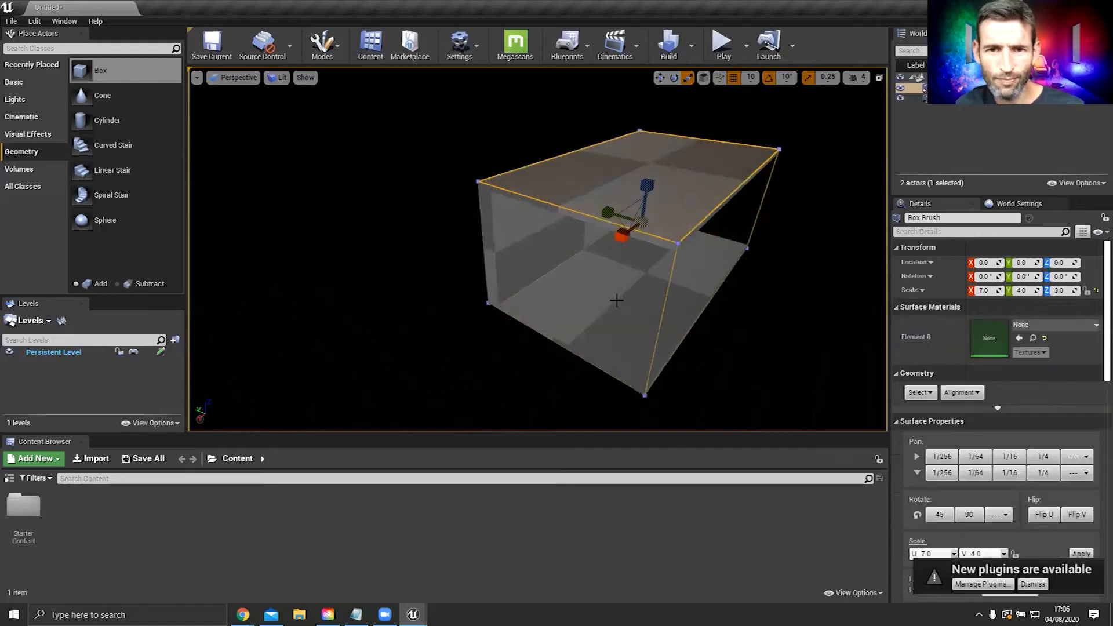
mouse_move(650, 191)
right_down()
mouse_move(568, 215)
mouse_move(481, 200)
mouse_move(574, 282)
right_up()
right_drag(601, 369, 774, 232)
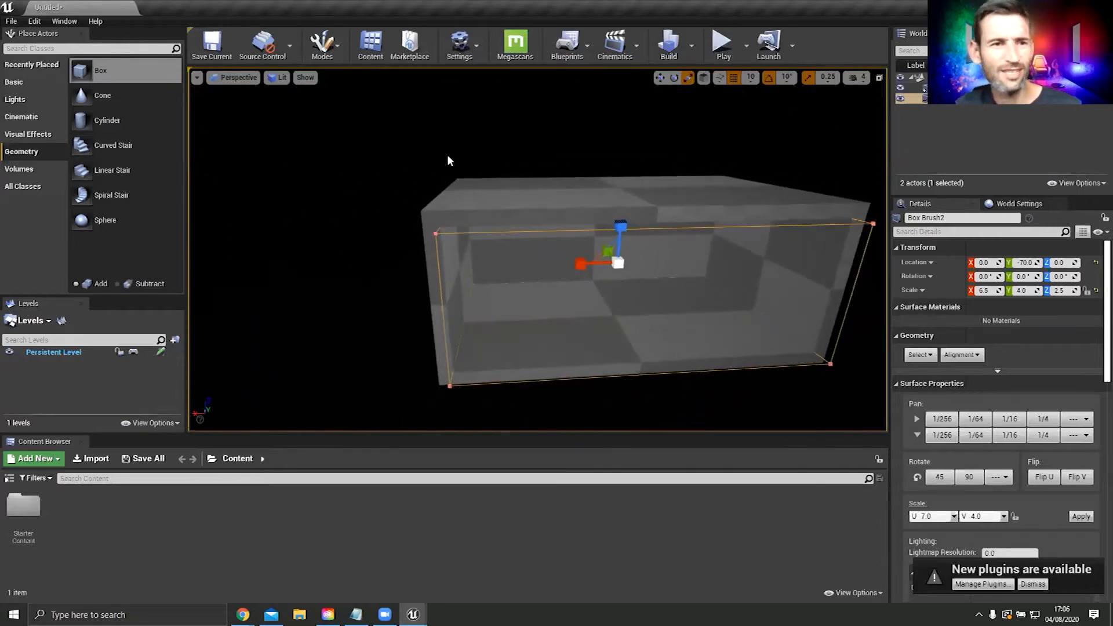
Step: Add a new Subtractive box brush and position it through the room's back wall at X 340, Y 330, Z 20
mouse_move(81, 70)
mouse_down()
mouse_move(542, 244)
mouse_move(532, 264)
mouse_up()
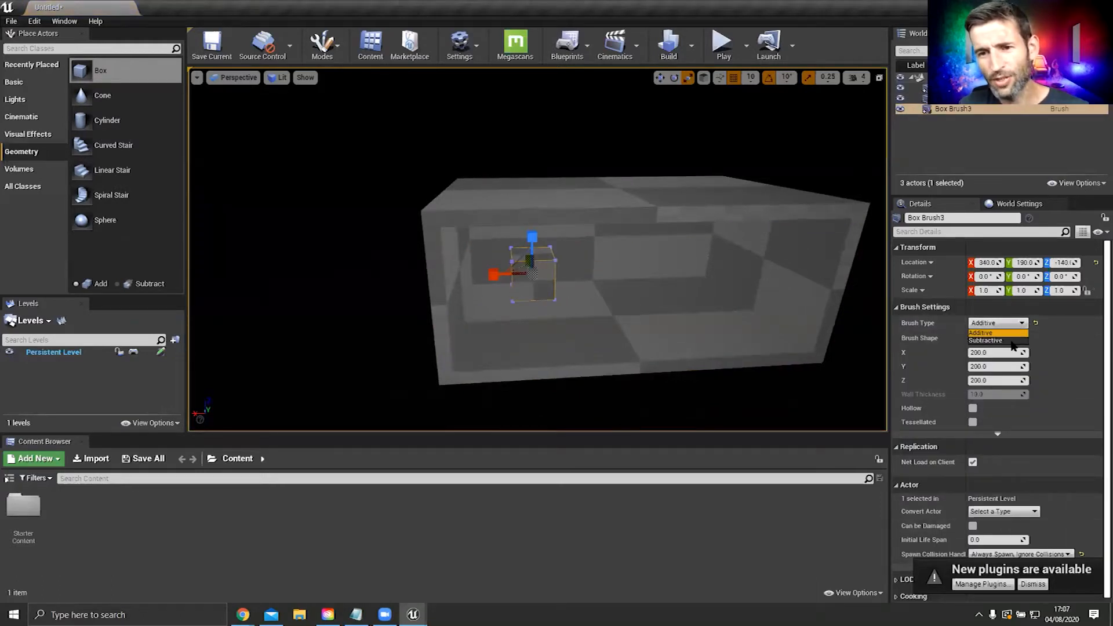
click(1012, 342)
mouse_move(629, 311)
right_down()
mouse_move(429, 225)
mouse_move(435, 273)
right_up()
drag(419, 266, 415, 262)
mouse_move(415, 262)
right_down()
mouse_move(511, 264)
mouse_move(394, 263)
mouse_move(416, 262)
right_up()
drag(360, 266, 373, 198)
Step: Enlarge the window cut-out brush to scale 1.75 in X and Z
key(e)
key(r)
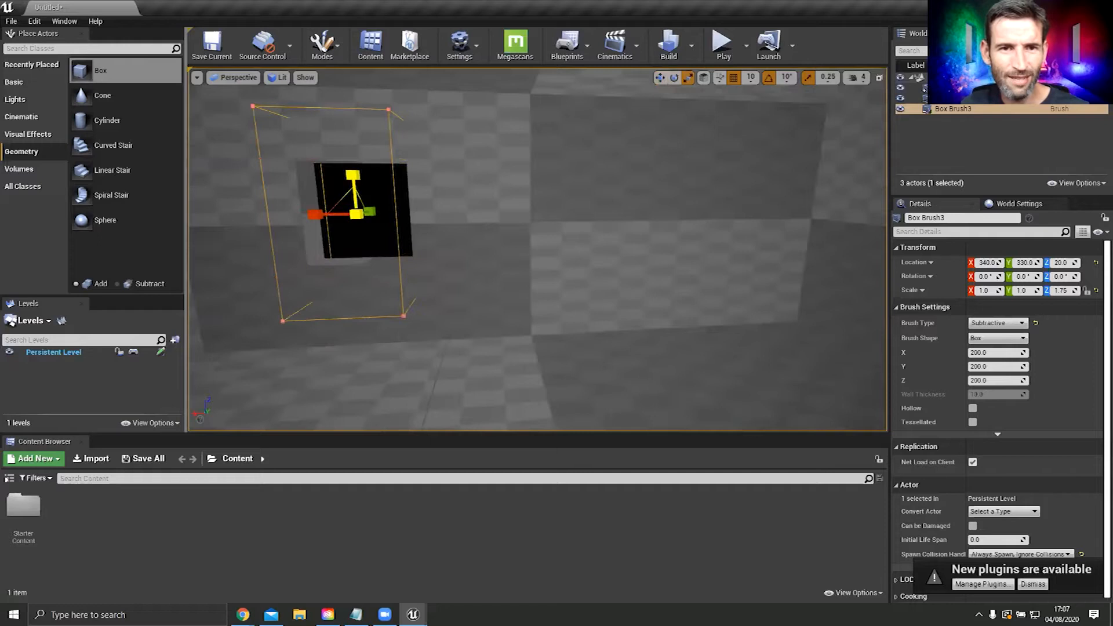
drag(313, 217, 434, 178)
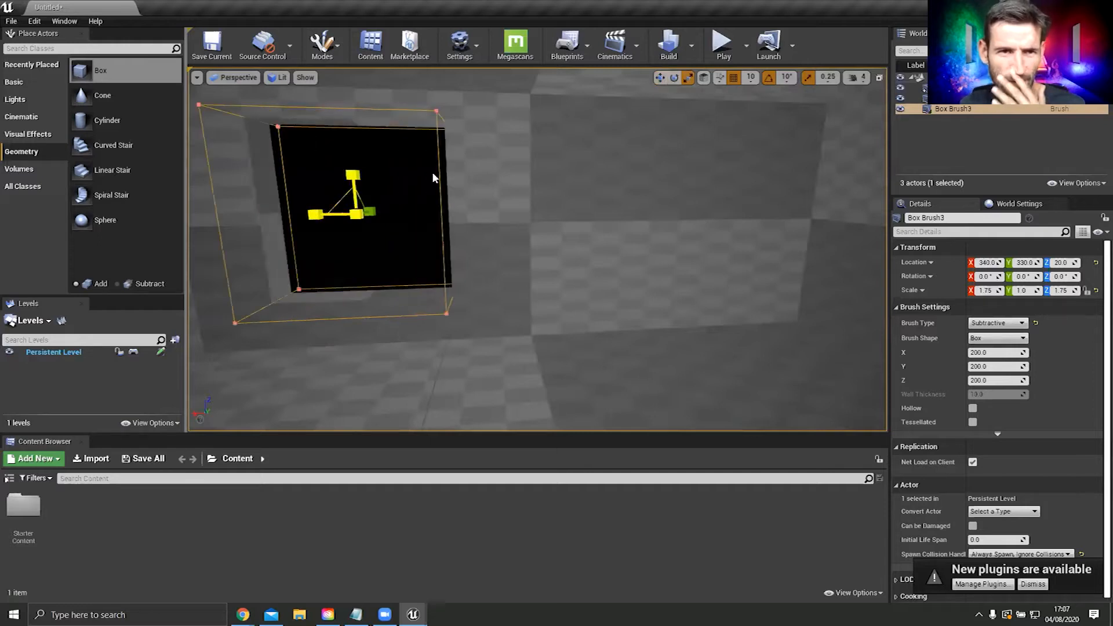
scroll(513, 175, up, 3)
key(e)
key(r)
mouse_move(497, 166)
right_down()
mouse_move(464, 177)
mouse_move(521, 163)
mouse_move(509, 135)
mouse_move(512, 152)
mouse_move(488, 152)
right_up()
Step: Move the window cut-out brush along the back wall to X 360
key(e)
key(w)
key(s)
key(w)
drag(415, 197, 406, 198)
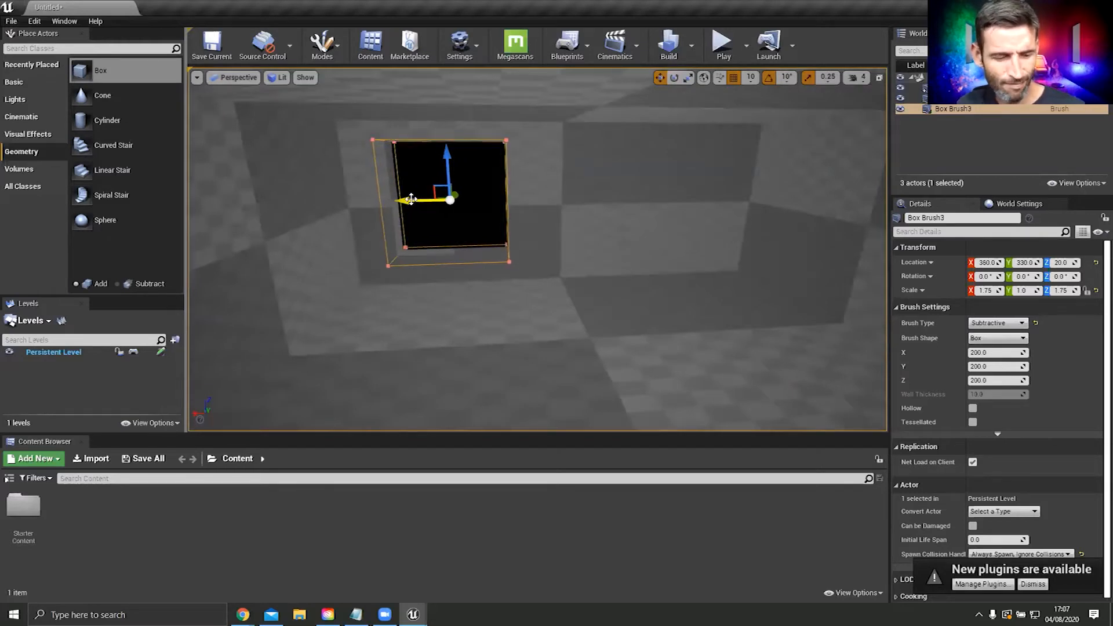
Step: Duplicate the window cut-out along X to open a second window in the back wall, and clear the selection
mouse_move(411, 200)
alt+mouse_down()
mouse_move(642, 200)
mouse_move(410, 200)
alt+mouse_up()
mouse_move(438, 304)
right_down()
mouse_move(493, 303)
mouse_move(406, 299)
mouse_move(400, 272)
mouse_move(441, 313)
mouse_move(406, 325)
mouse_move(447, 290)
mouse_move(330, 298)
mouse_move(377, 348)
mouse_move(400, 301)
mouse_move(423, 296)
mouse_move(463, 307)
mouse_move(464, 325)
mouse_move(499, 324)
mouse_move(464, 319)
mouse_move(481, 302)
mouse_move(441, 290)
mouse_move(464, 308)
mouse_move(447, 313)
mouse_move(486, 280)
mouse_move(501, 300)
mouse_move(557, 281)
mouse_move(545, 313)
mouse_move(492, 306)
right_up()
key(Escape)
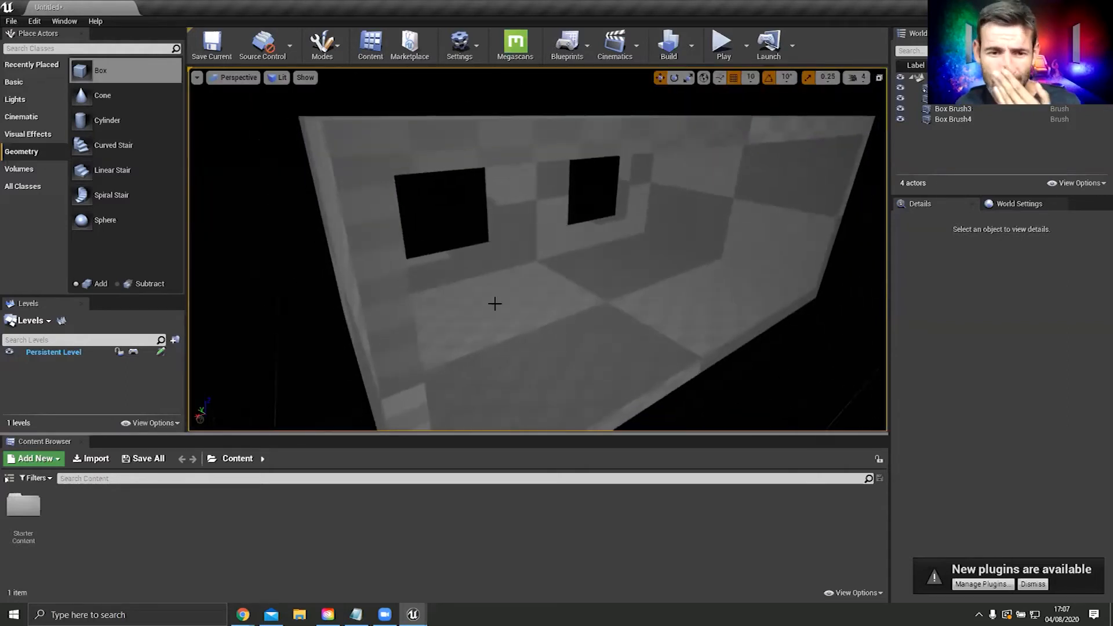
right_drag(553, 289, 588, 307)
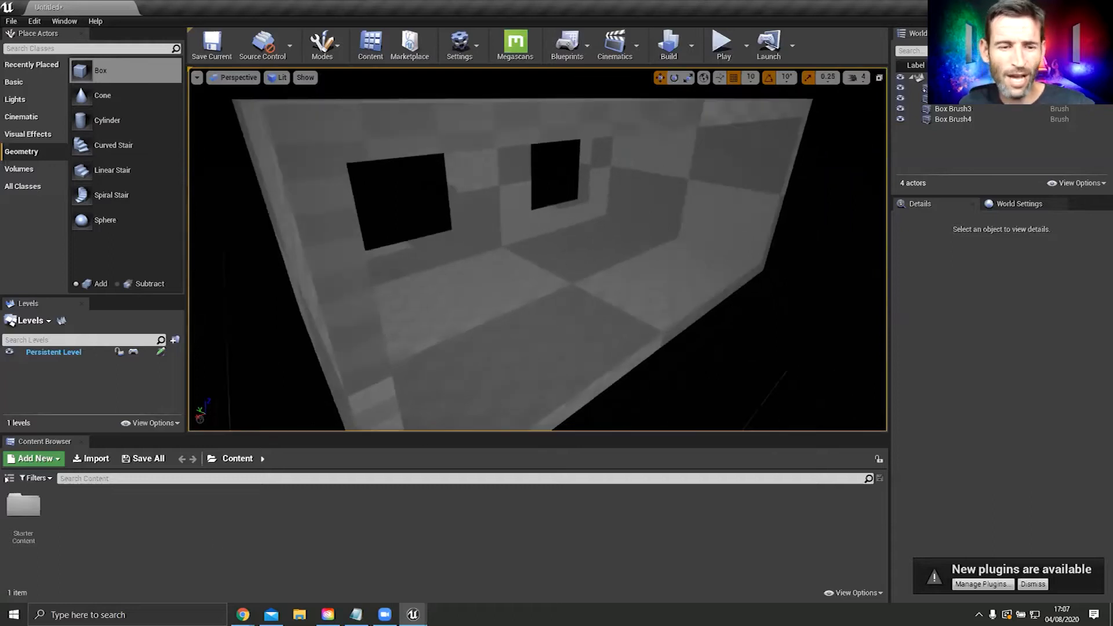
Step: Switch to Chrome and run a Google image search for "syd mead" in a new, maximized tab
mouse_move(243, 614)
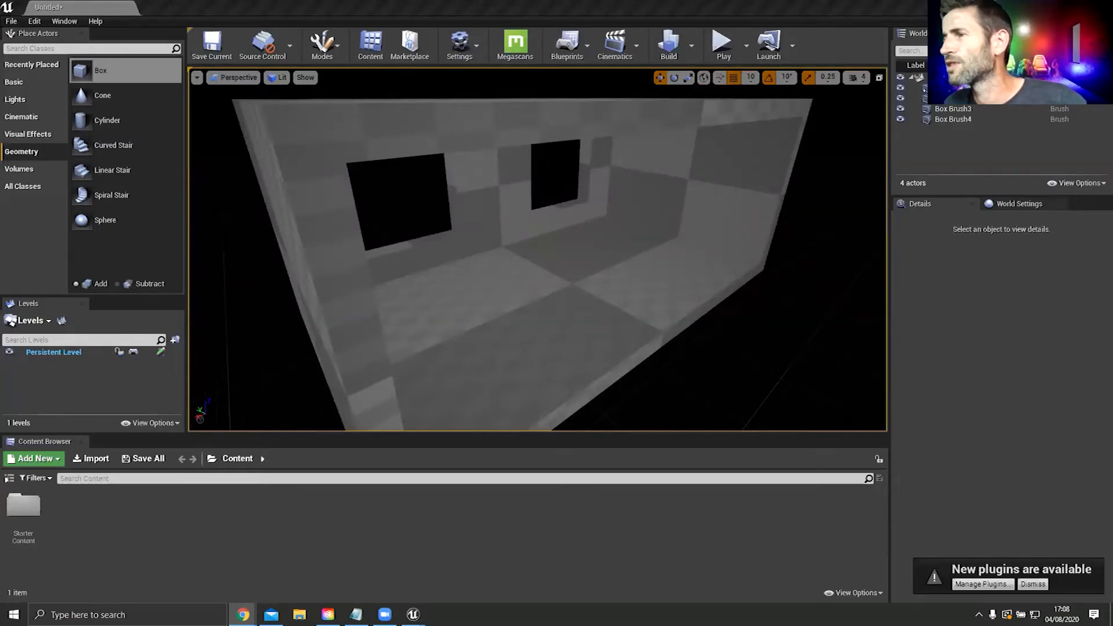
key(alt+Tab)
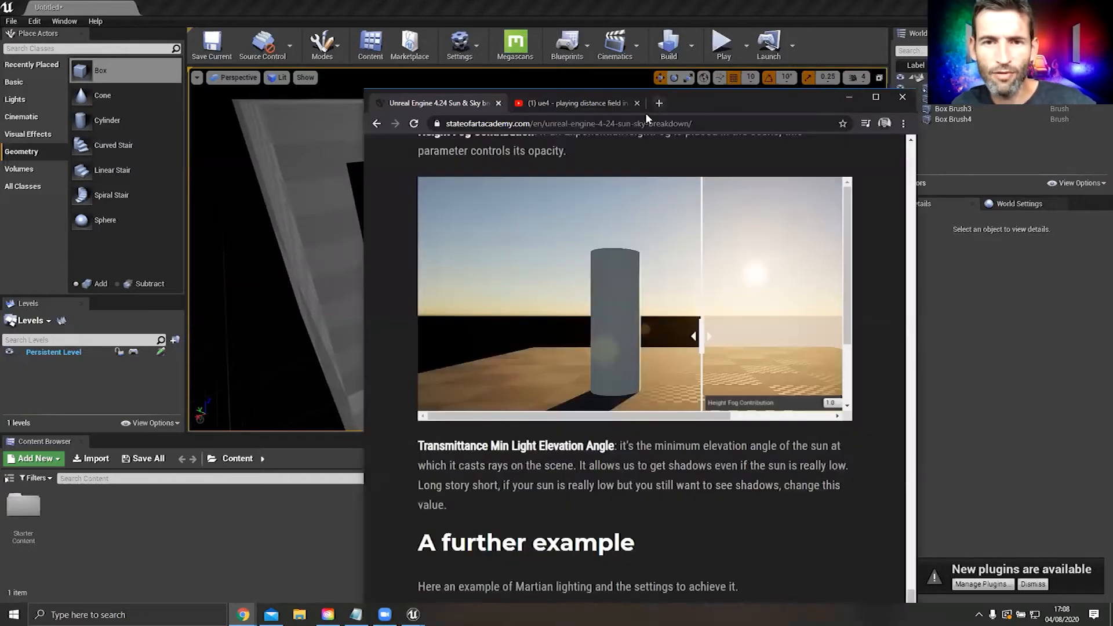
key(ctrl+t)
text(syd mead)
key(Return)
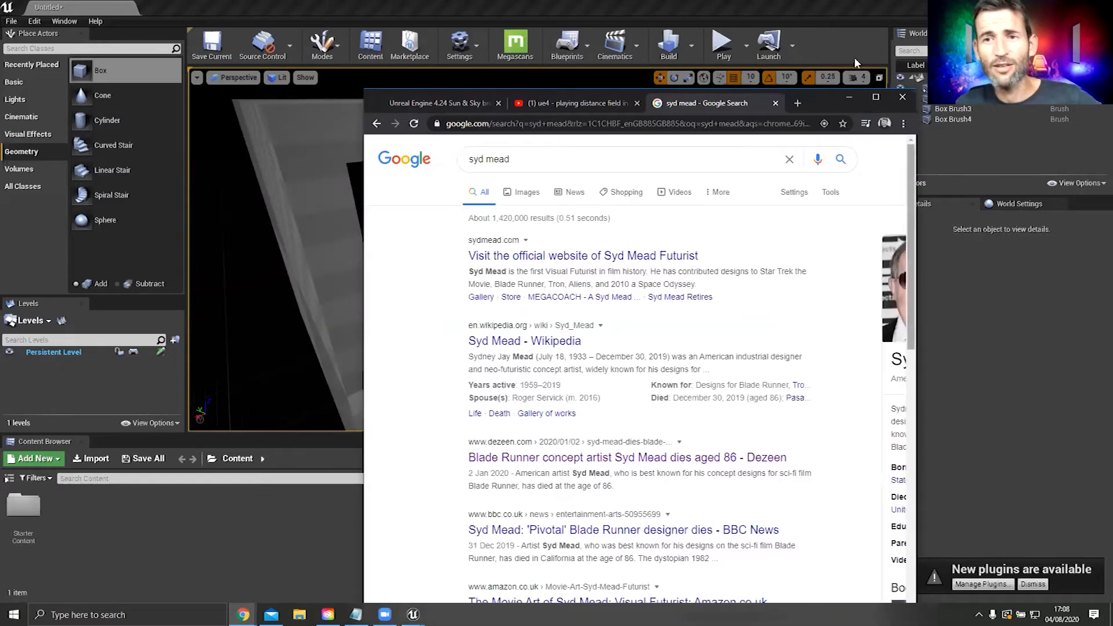
click(876, 97)
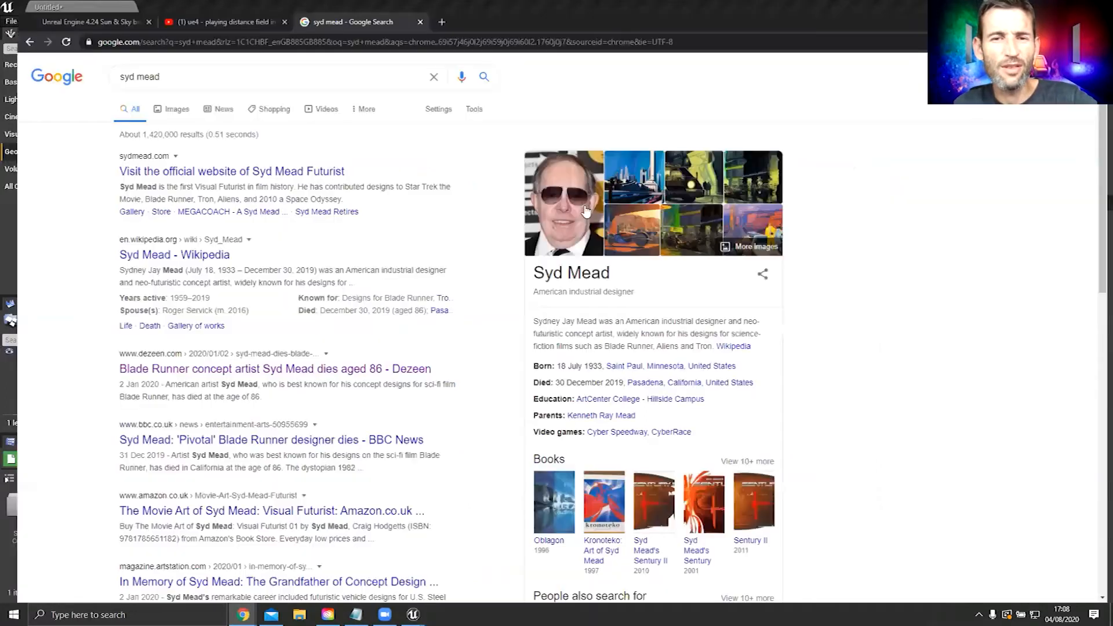
click(163, 101)
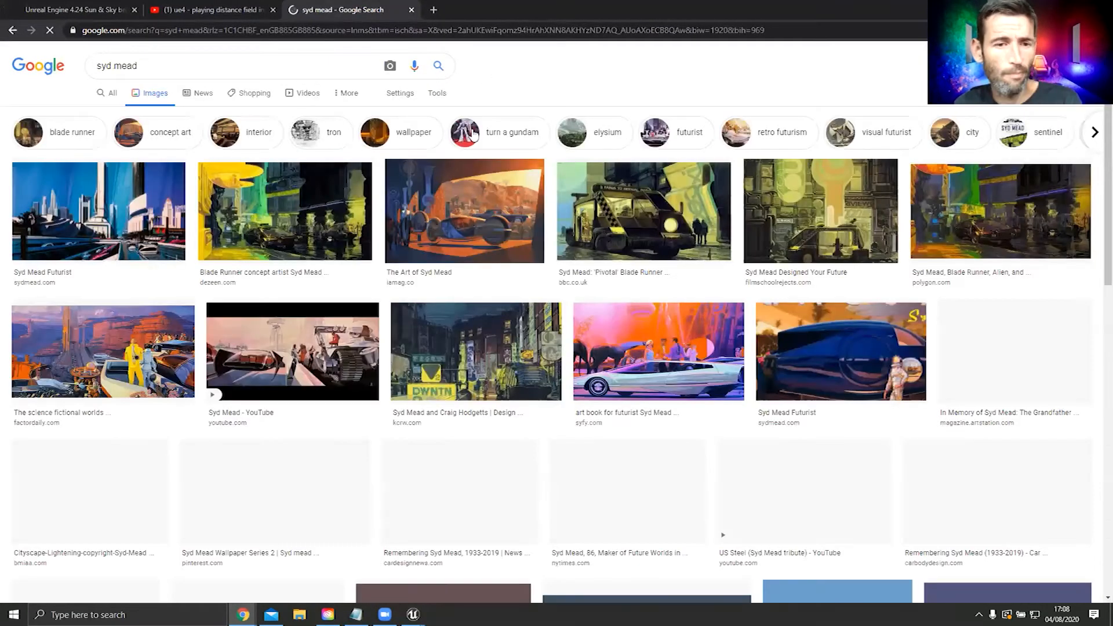
Step: Open the image "The Art of Syd Mead" from the results and examine its composition, light and shadow shapes
scroll(370, 257, down, 1)
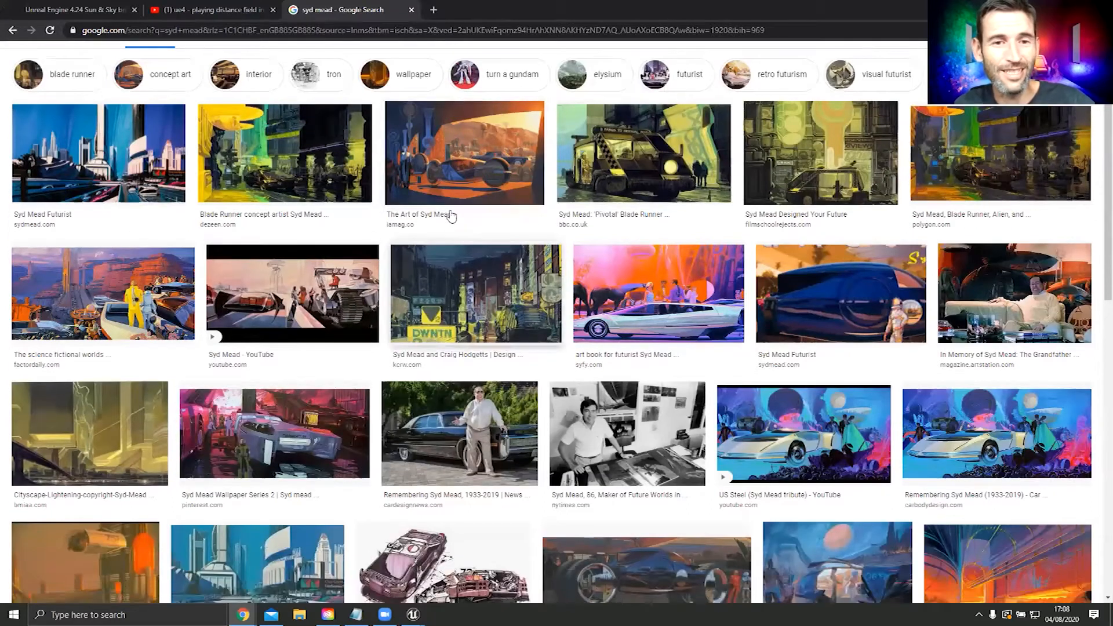
click(418, 219)
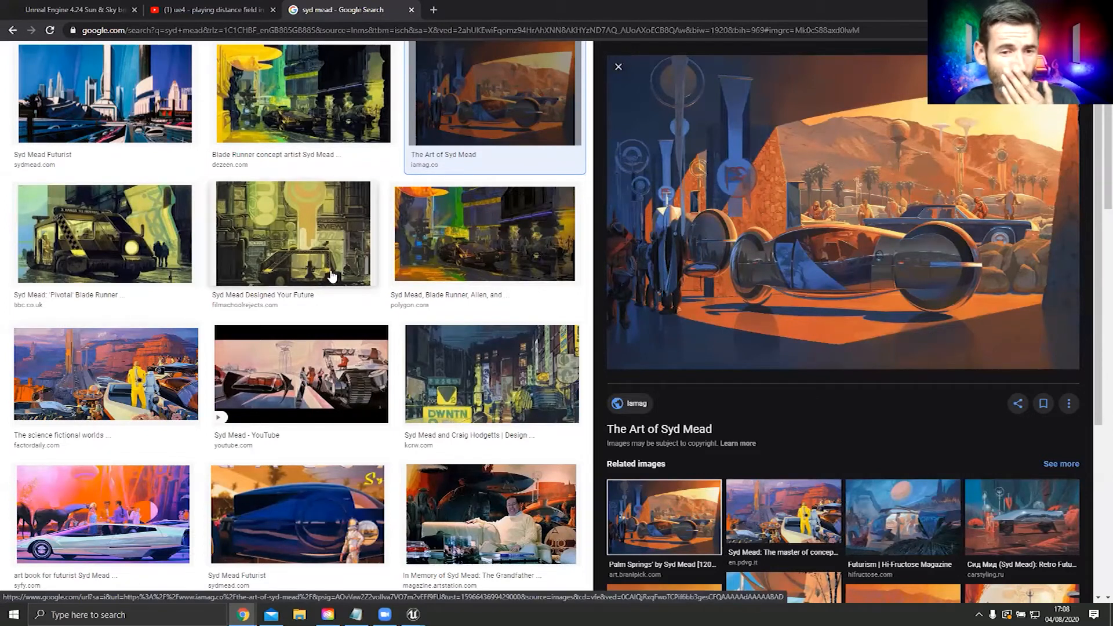
scroll(332, 276, down, 2)
scroll(406, 260, up, 1)
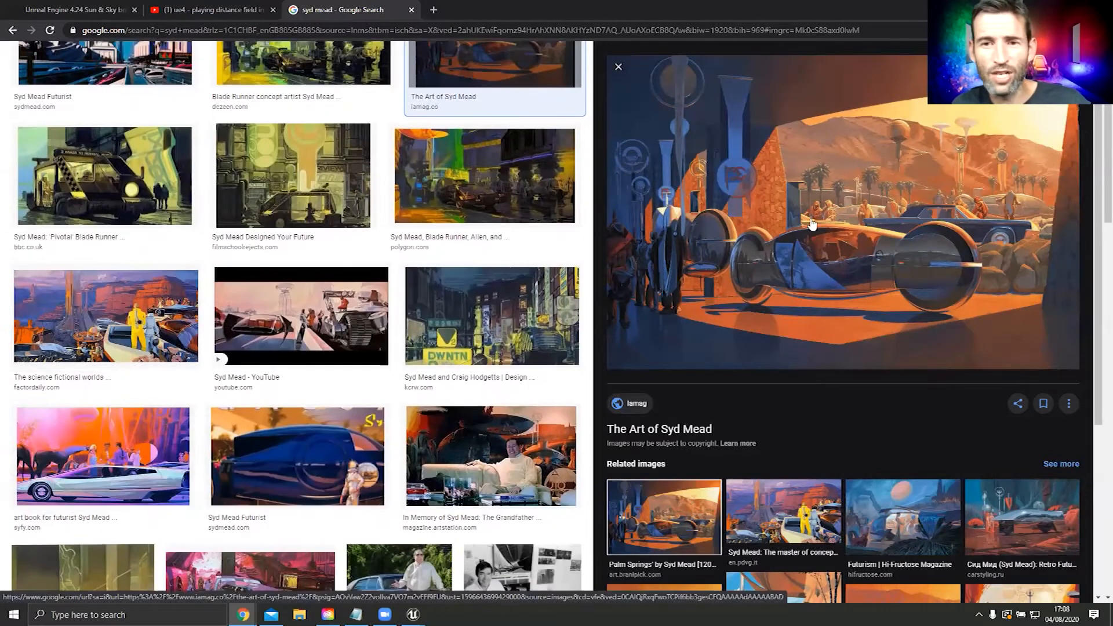
scroll(800, 239, up, 1)
scroll(860, 325, up, 1)
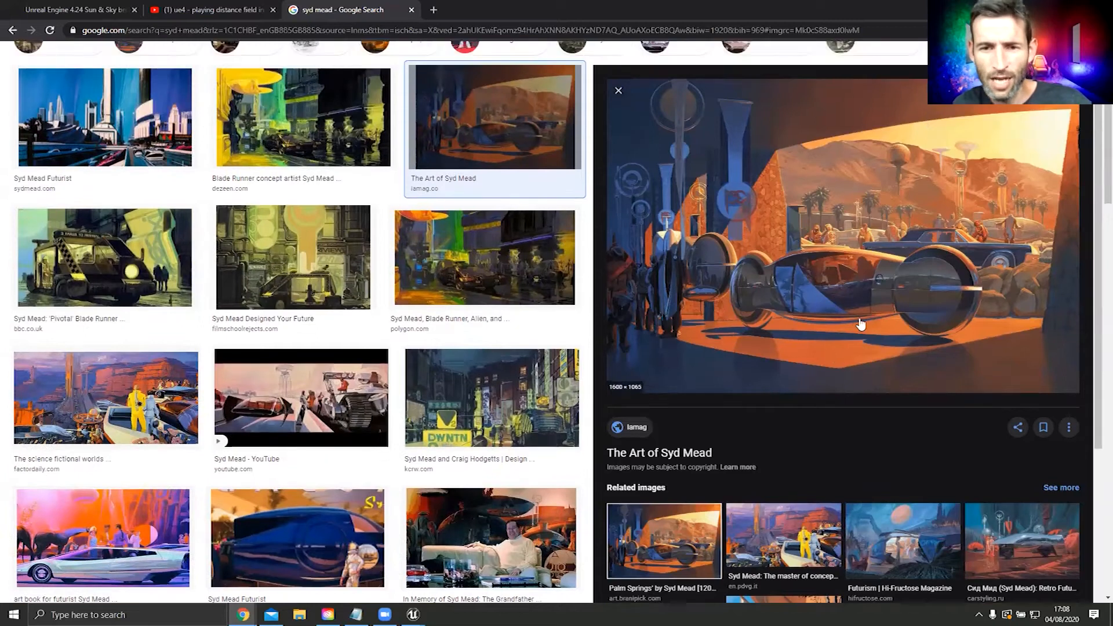
scroll(947, 286, up, 2)
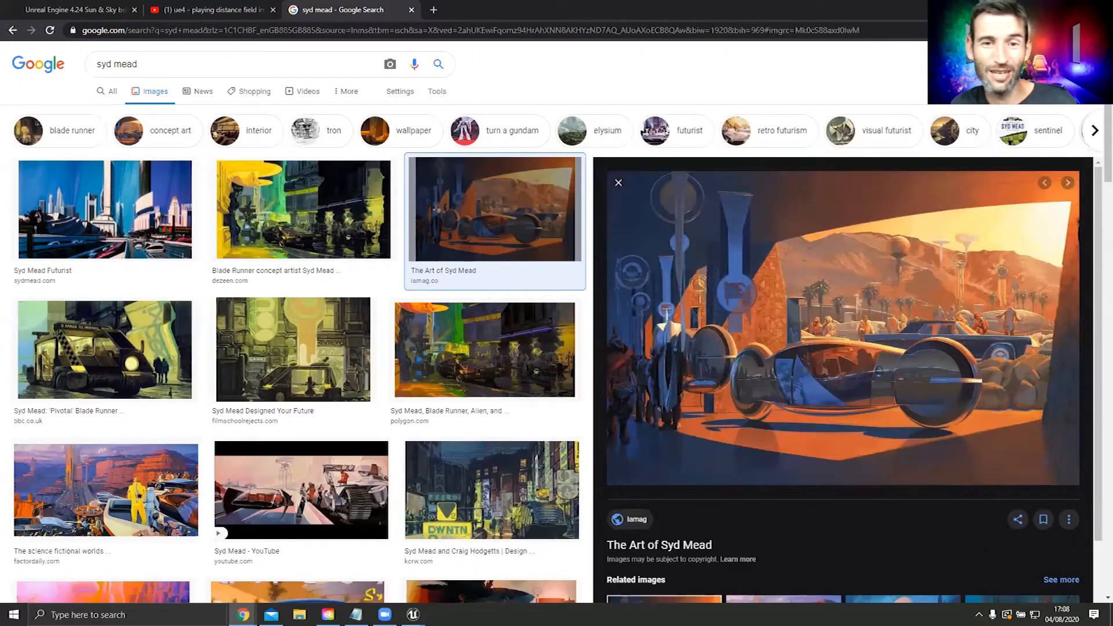
Step: Switch back to Unreal Editor and add an additive box brush outside the room's open side at about X 500, Y -830, Z 150
right_drag(662, 260, 749, 283)
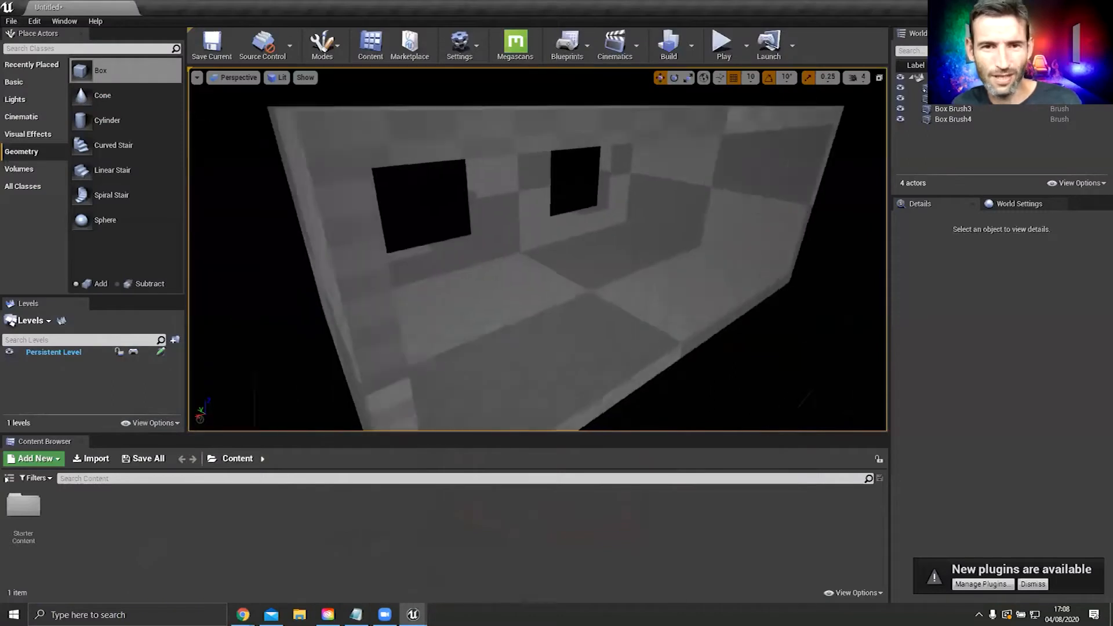
right_drag(538, 249, 597, 248)
mouse_move(96, 70)
mouse_down()
mouse_move(102, 81)
mouse_move(336, 112)
mouse_move(596, 351)
mouse_move(619, 337)
mouse_up()
right_drag(619, 337, 551, 280)
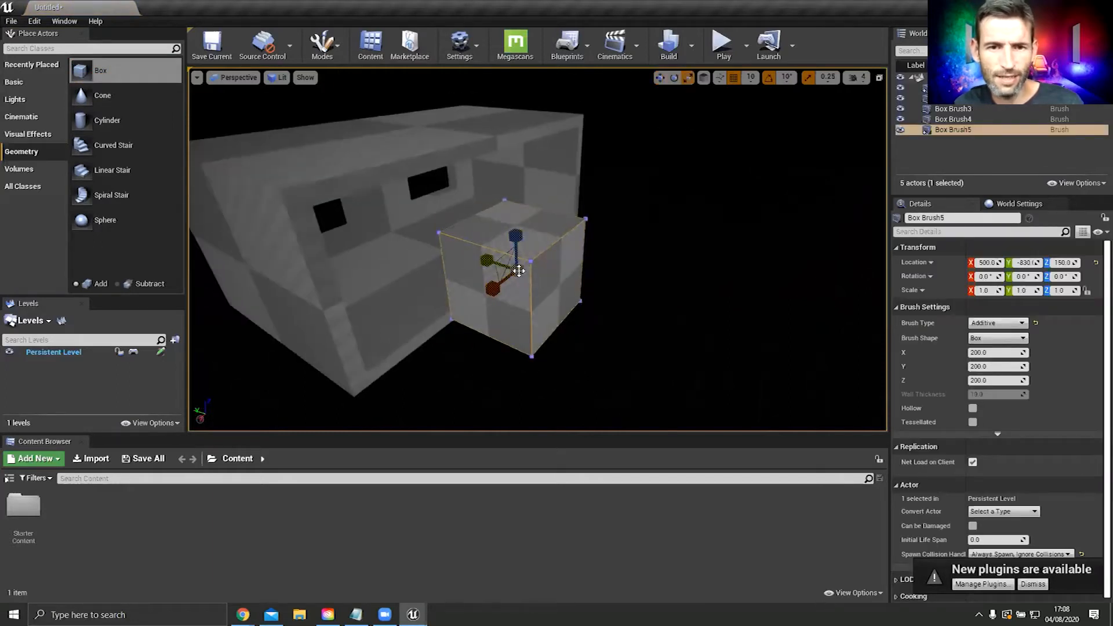
Step: Shape the new box brush into a column scaled 0.5 in X and Y and 2 in Z, and move it to Y -550
drag(516, 271, 536, 255)
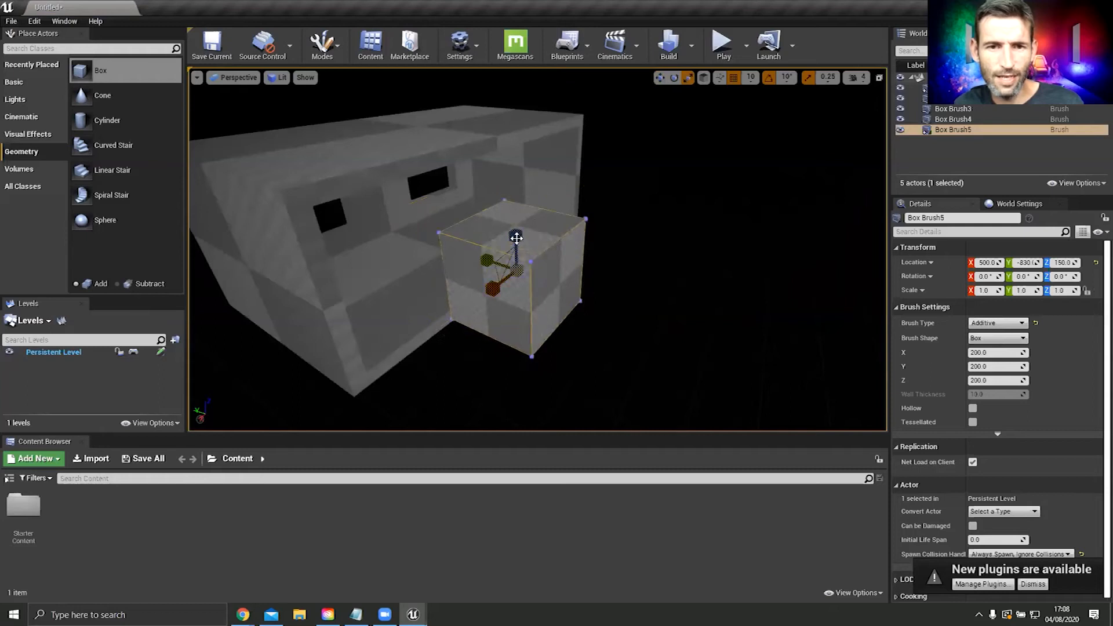
drag(532, 334, 533, 334)
mouse_move(517, 271)
mouse_down()
mouse_move(543, 250)
mouse_move(502, 276)
mouse_up()
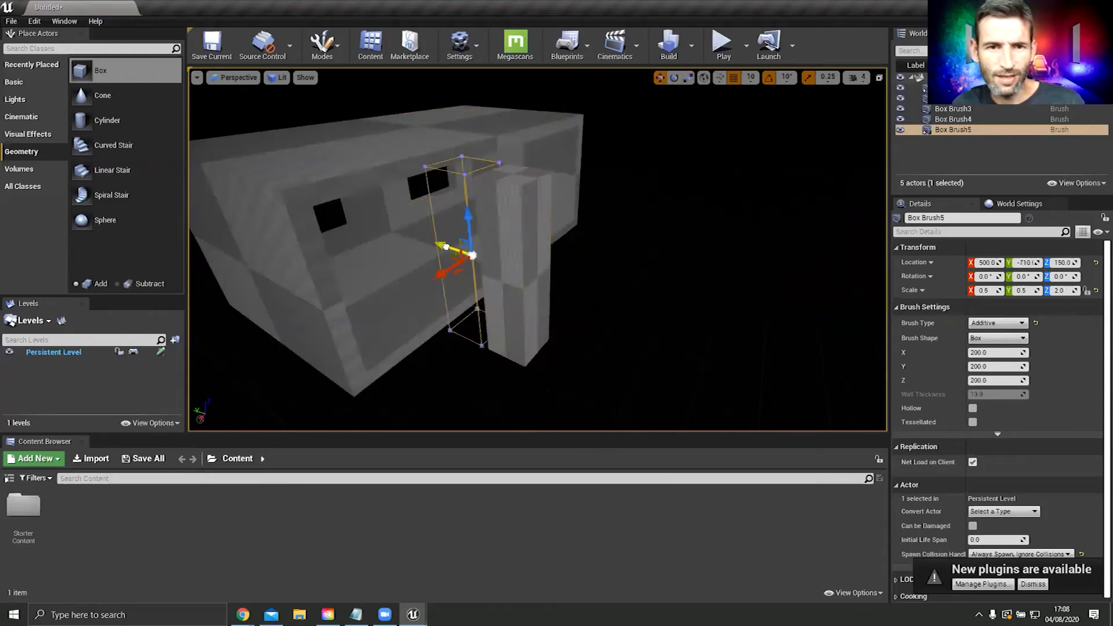
drag(446, 247, 416, 238)
mouse_move(664, 233)
right_down()
mouse_move(616, 237)
mouse_move(662, 238)
right_up()
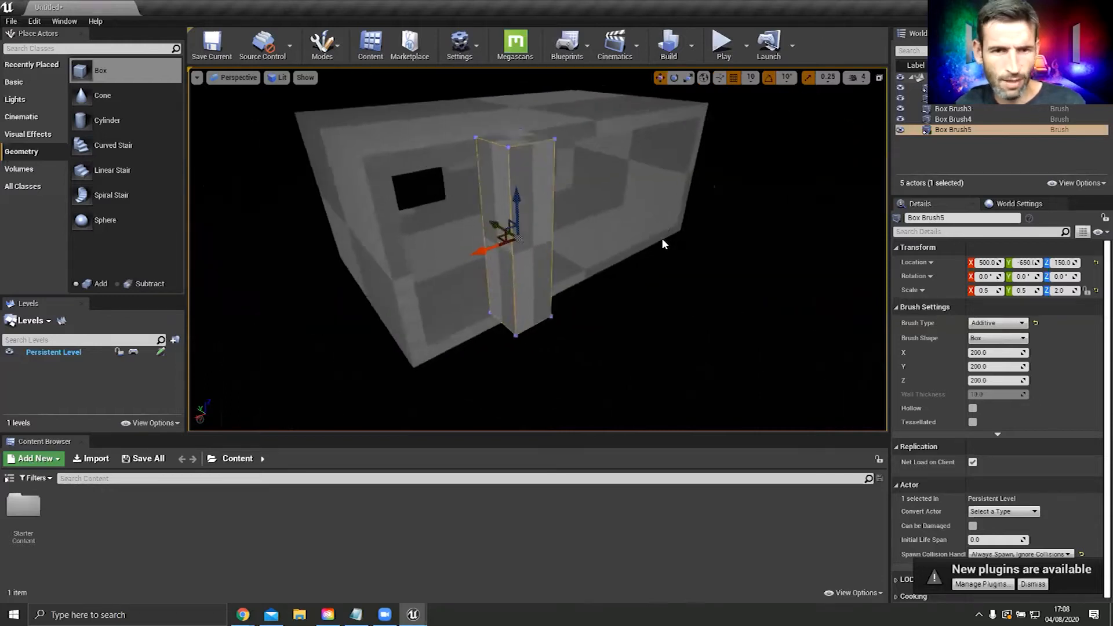
Step: Lower the column brush to Z 50 and set its scale to 0.75 in Y and 2.5 in Z
key(f)
alt+drag(500, 338, 649, 338)
scroll(522, 273, down, 4)
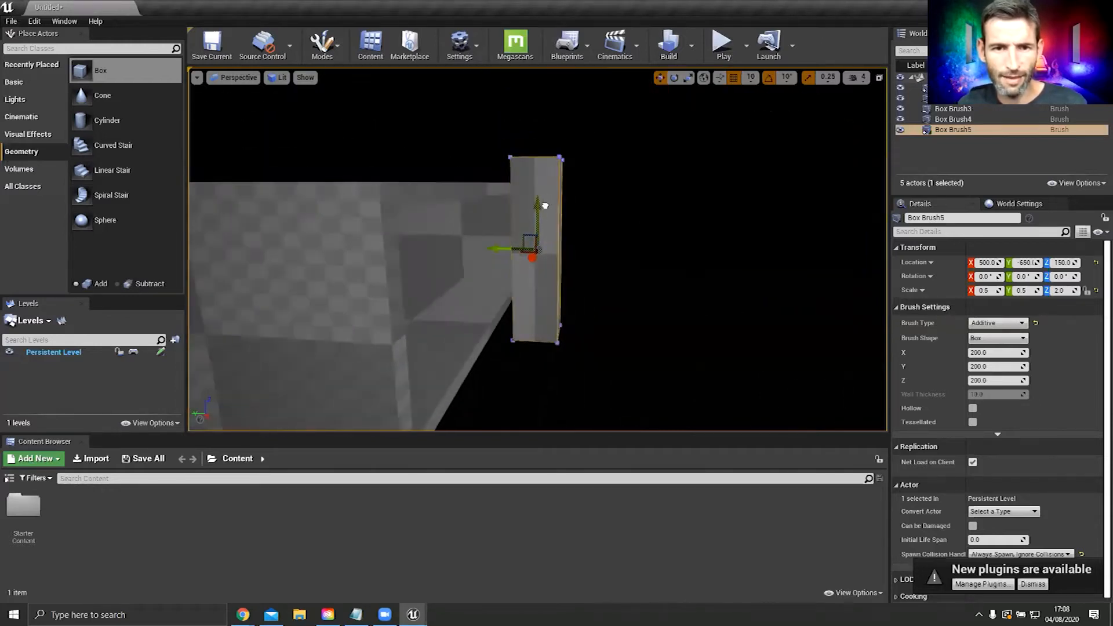
drag(545, 250, 538, 249)
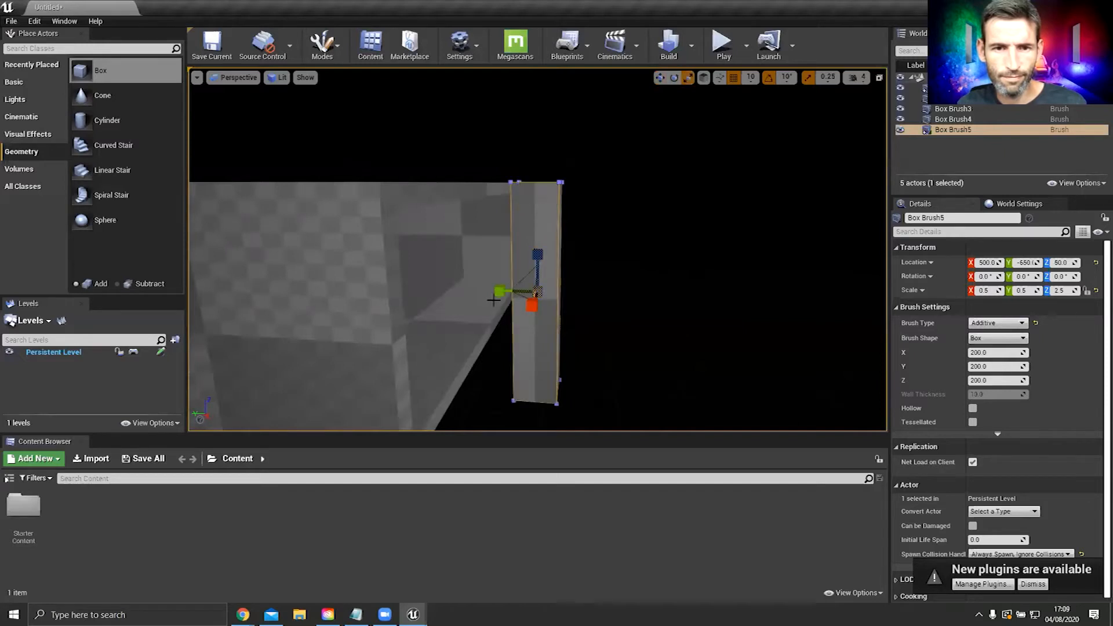
drag(499, 290, 475, 291)
Step: Duplicate the column brush and place the copy at Y -710, Z 210
mouse_move(610, 261)
alt+mouse_down()
mouse_move(545, 313)
mouse_move(537, 290)
mouse_move(643, 250)
alt+mouse_up()
mouse_move(455, 323)
alt+mouse_down()
mouse_move(473, 324)
mouse_move(516, 289)
alt+mouse_up()
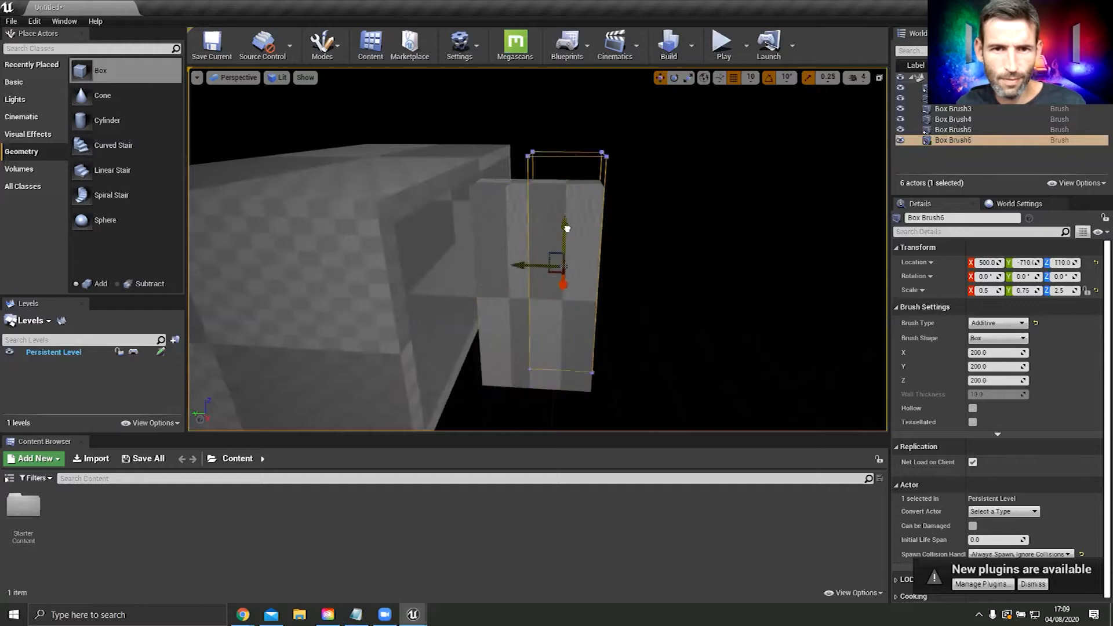
drag(567, 229, 586, 196)
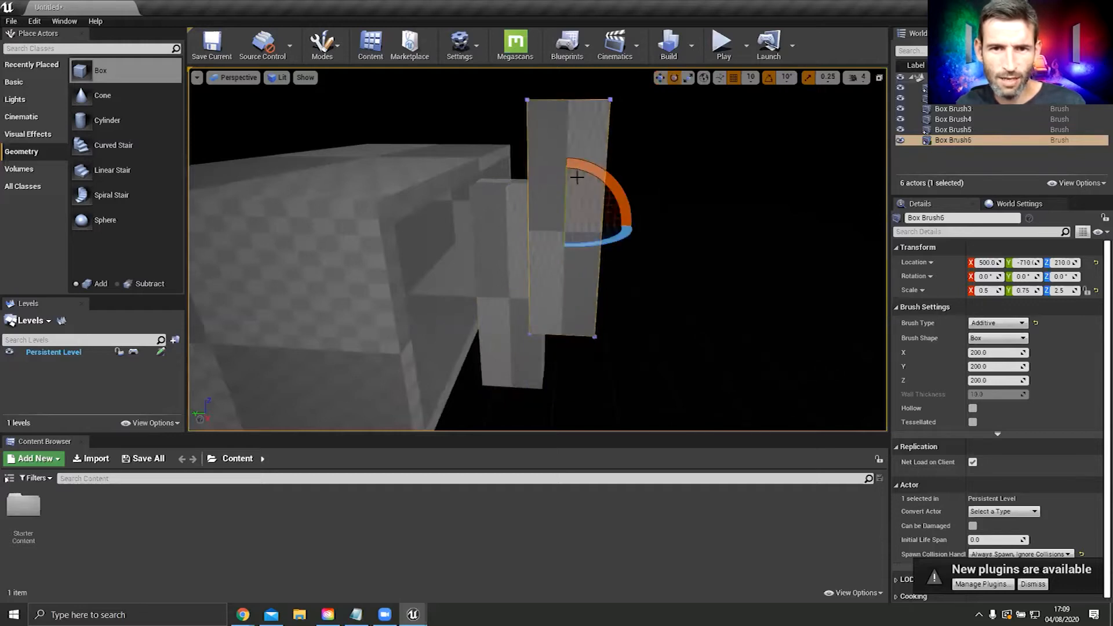
Step: Shorten the copied column to a Z scale of 1.75 and tilt it 20° about X at Z 250
click(568, 178)
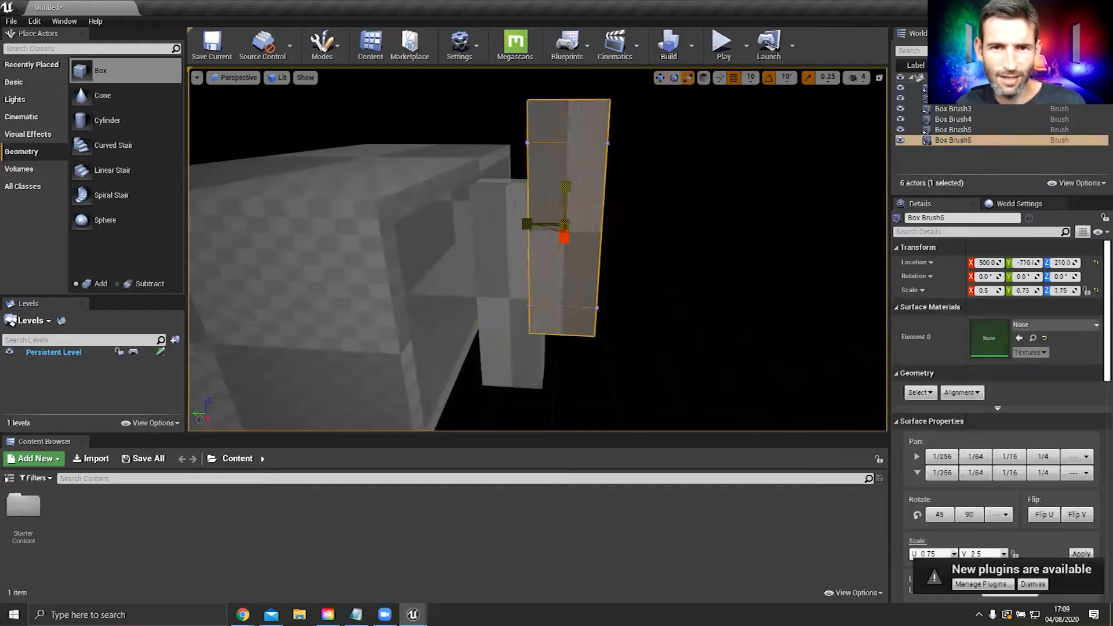
mouse_move(581, 181)
mouse_down()
mouse_move(589, 169)
mouse_move(600, 196)
mouse_move(567, 161)
mouse_up()
key(e)
key(w)
Step: Change the tilted box brush's type to Subtractive so it cuts a slanted edge off the column
scroll(998, 423, down, 4)
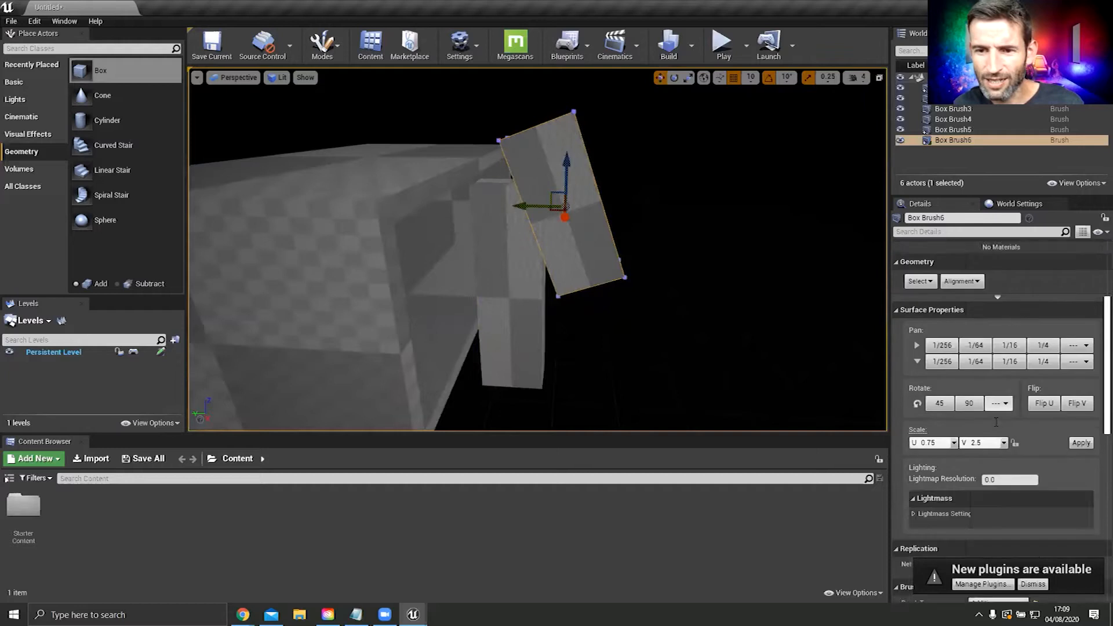
scroll(994, 420, up, 4)
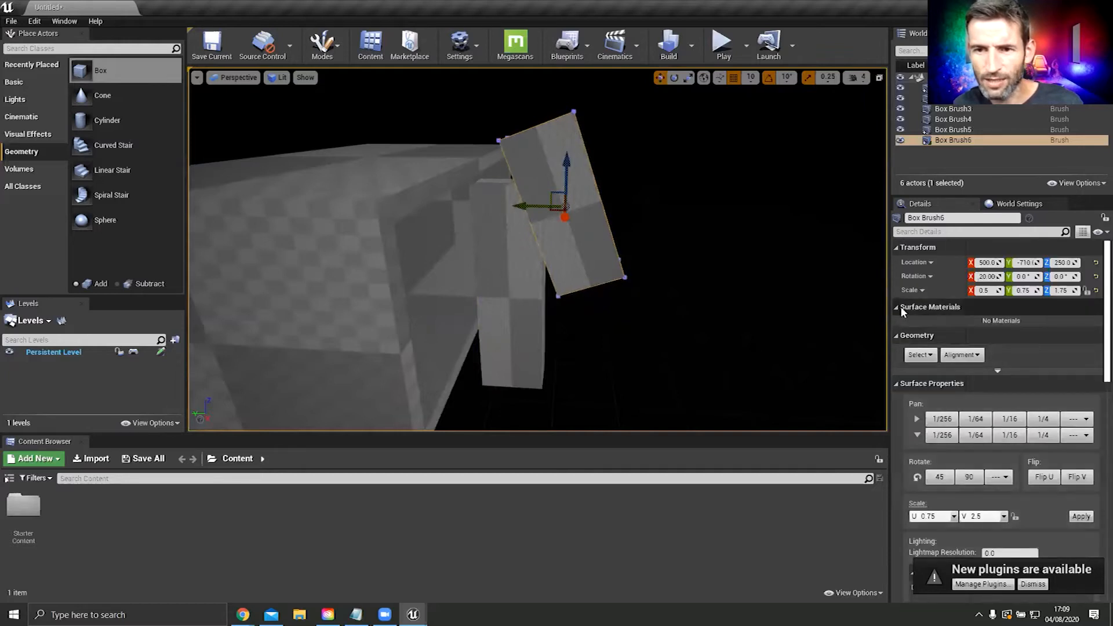
click(997, 371)
scroll(1006, 371, down, 5)
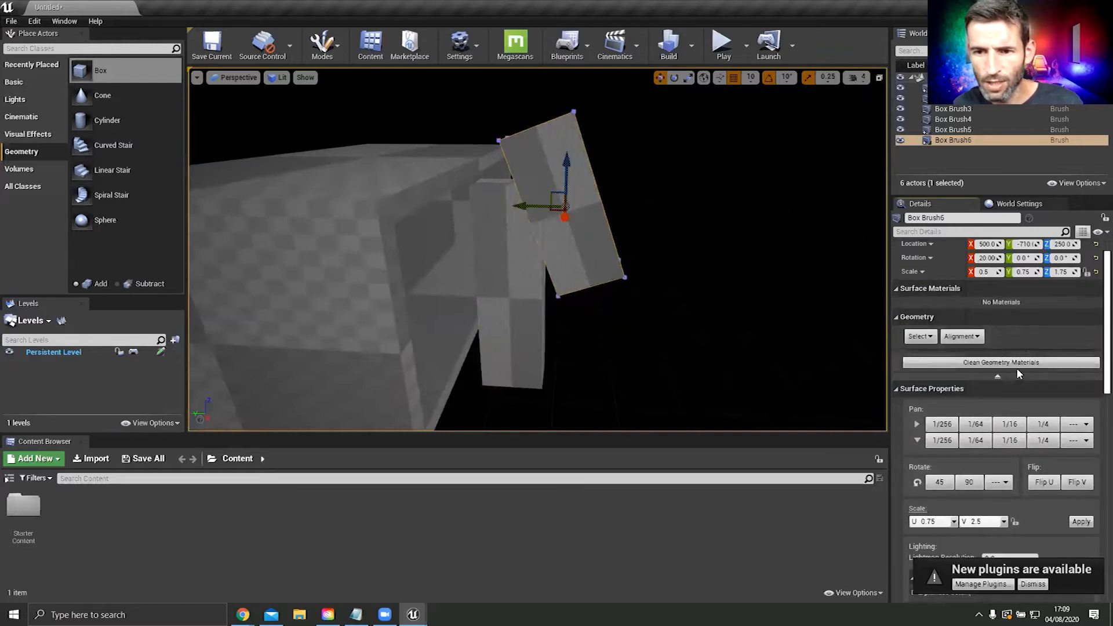
scroll(1016, 378, down, 1)
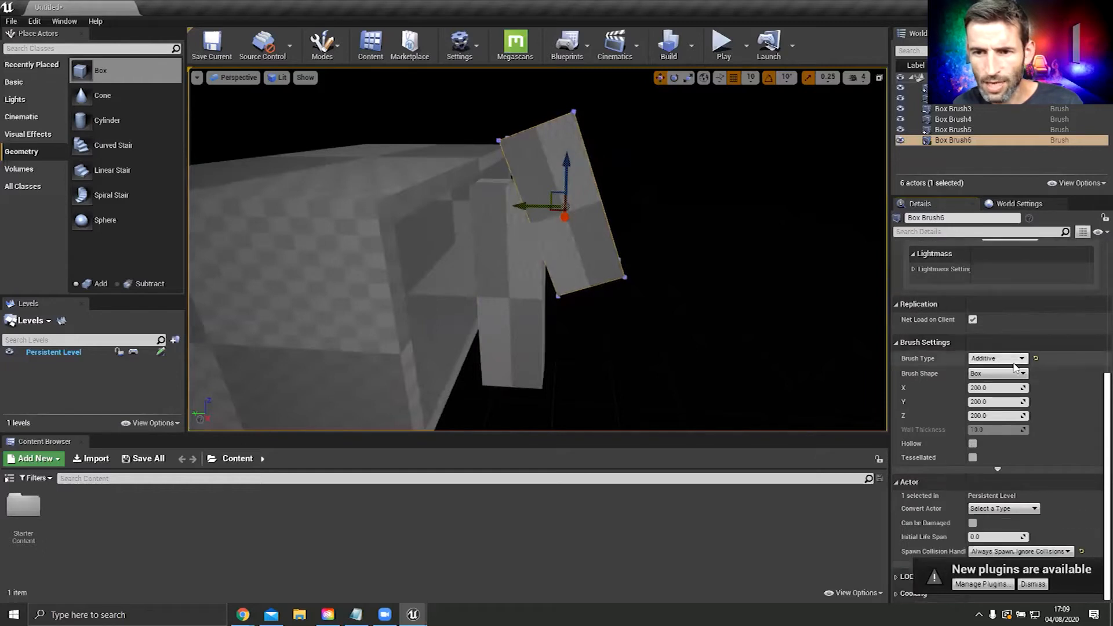
click(986, 376)
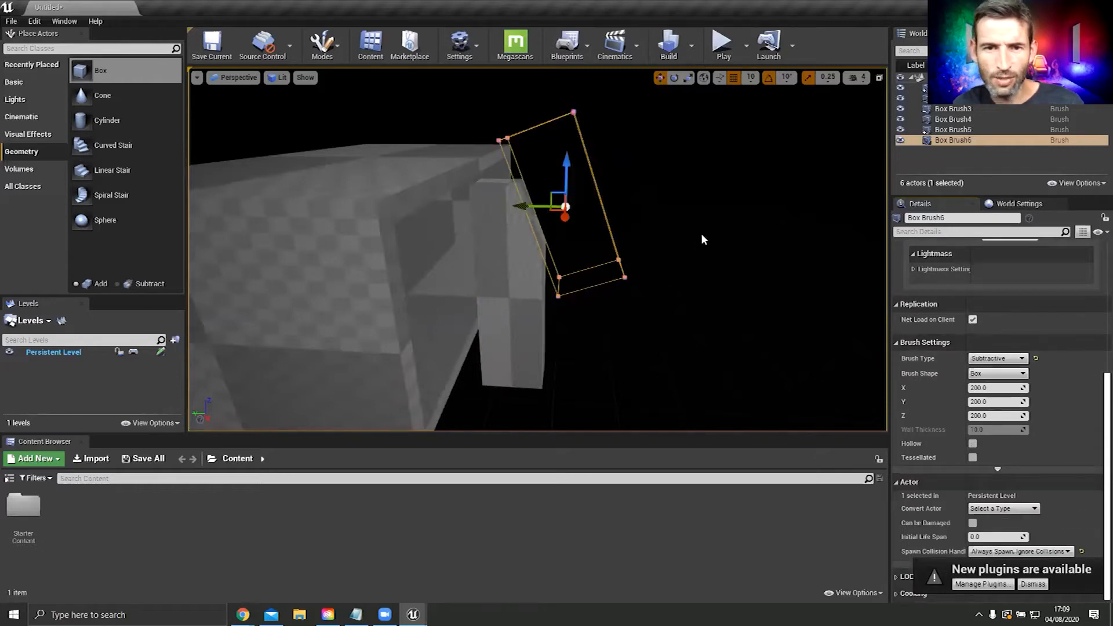
mouse_move(717, 245)
right_down()
mouse_move(638, 279)
mouse_move(672, 282)
mouse_move(615, 258)
right_up()
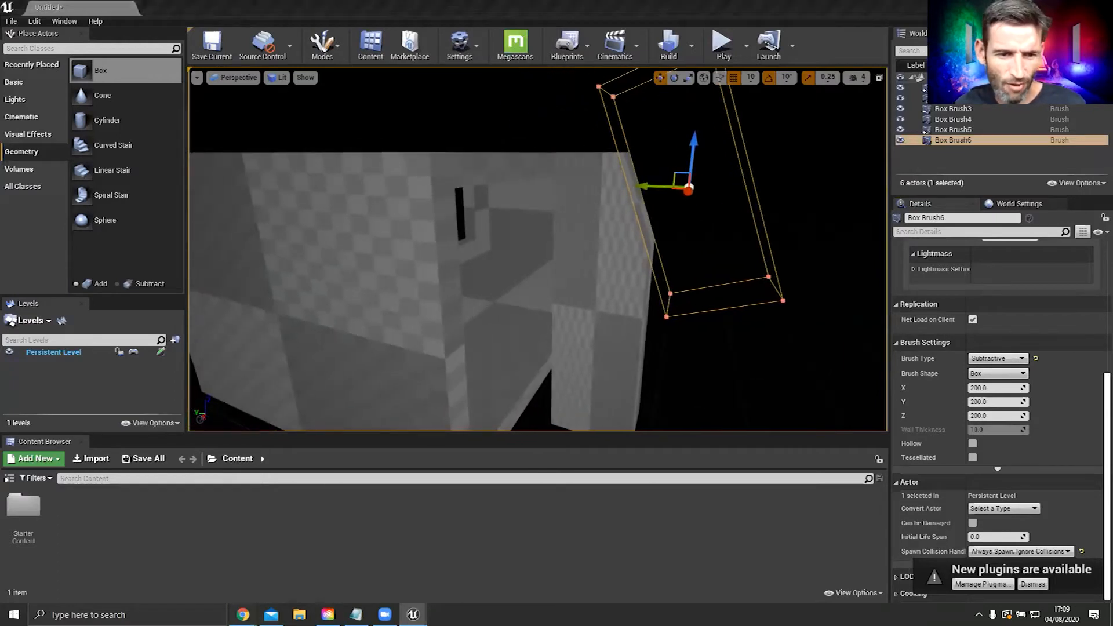
Step: Switch to Chrome and compare the blocked-out shapes with the Syd Mead reference painting
mouse_move(243, 614)
click(303, 566)
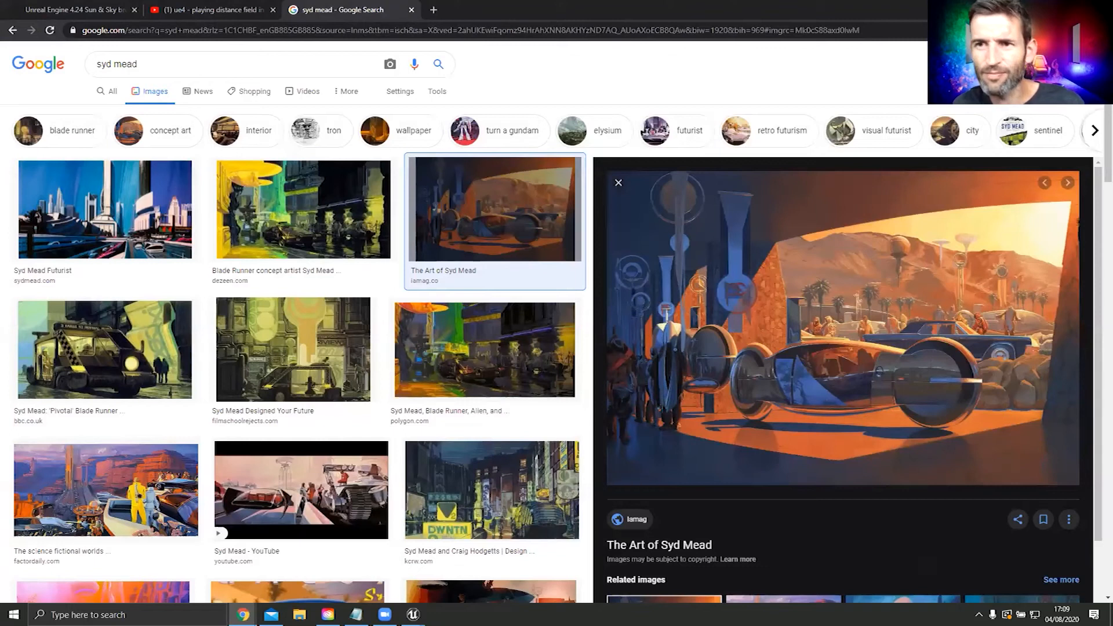
Step: Switch back to Unreal Editor, list the basic placeable actors and inspect the room beside the cut column
key(alt+Tab)
mouse_move(538, 250)
right_down()
mouse_move(470, 249)
mouse_move(551, 250)
mouse_move(566, 273)
mouse_move(524, 244)
mouse_move(493, 269)
mouse_move(461, 226)
mouse_move(659, 261)
right_up()
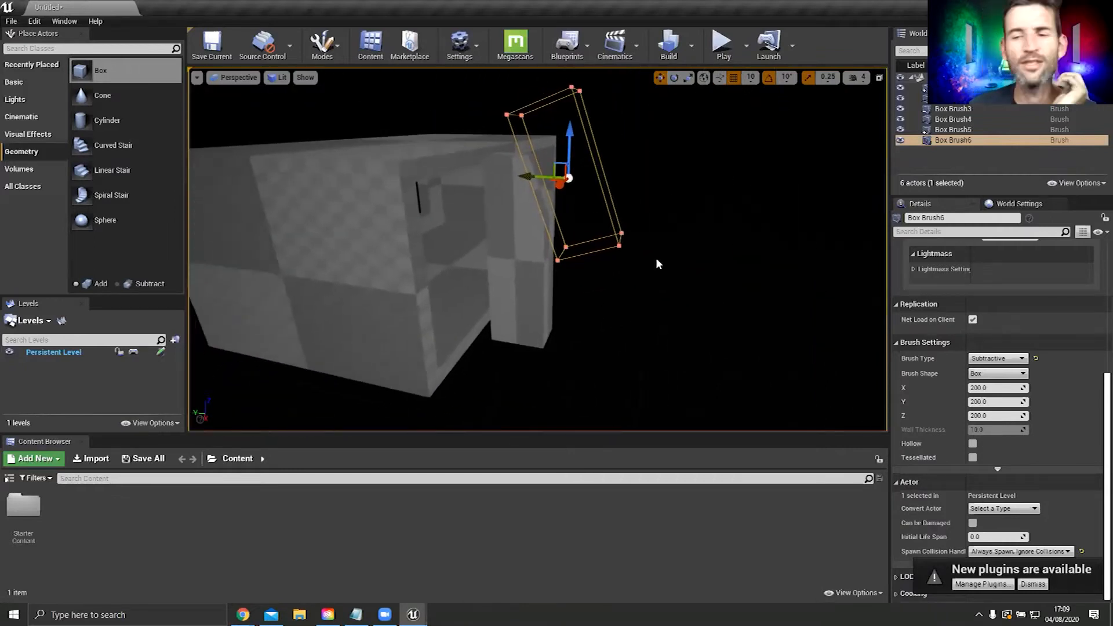
right_click(652, 263)
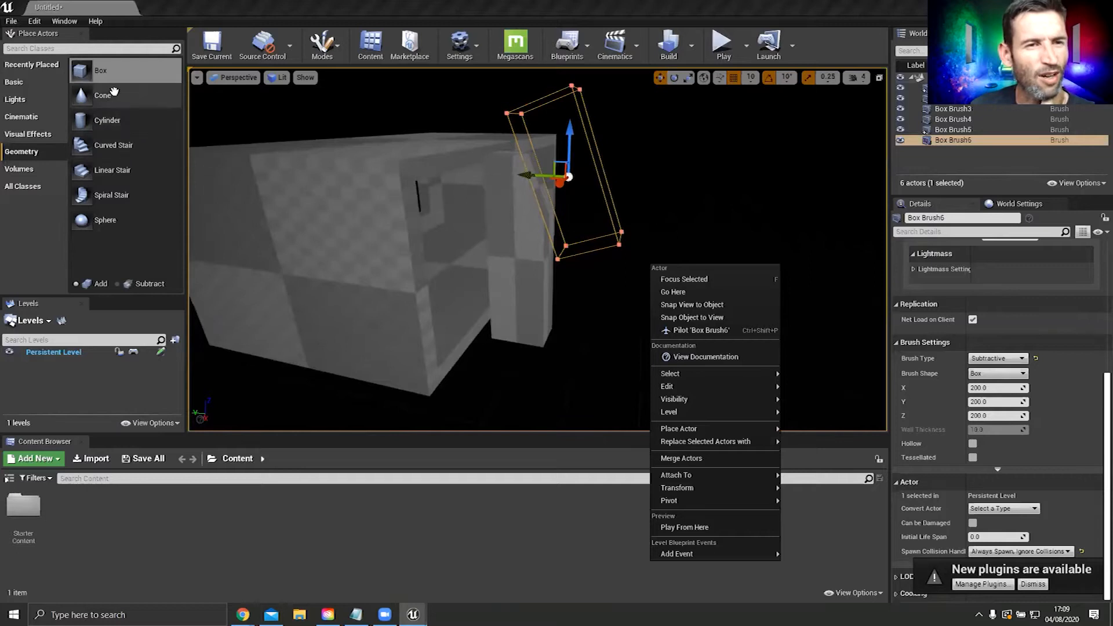
click(31, 152)
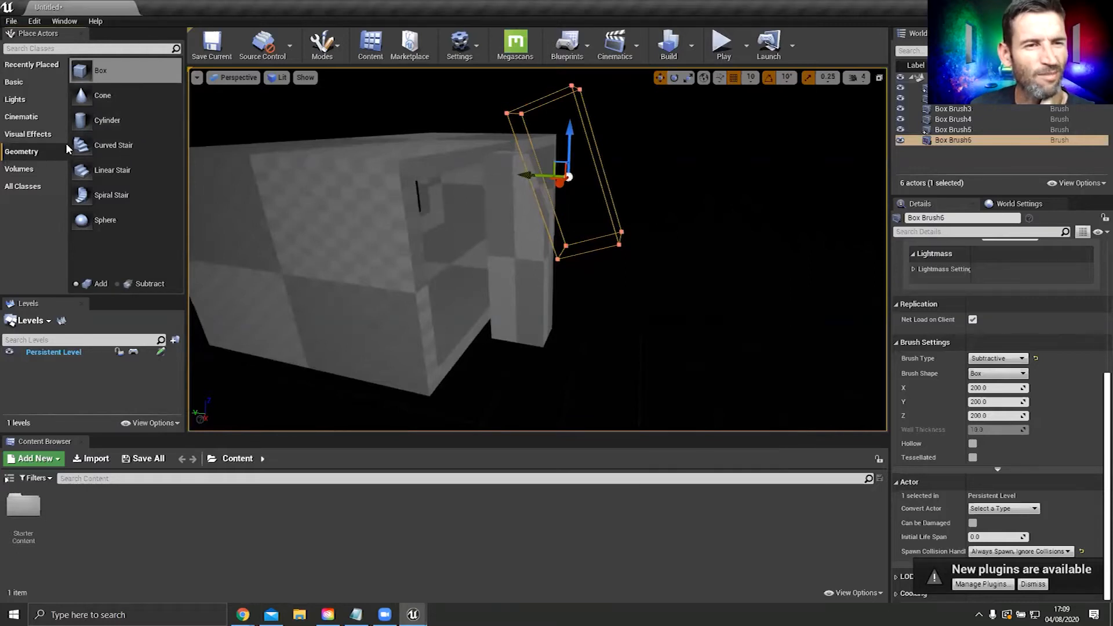
click(25, 86)
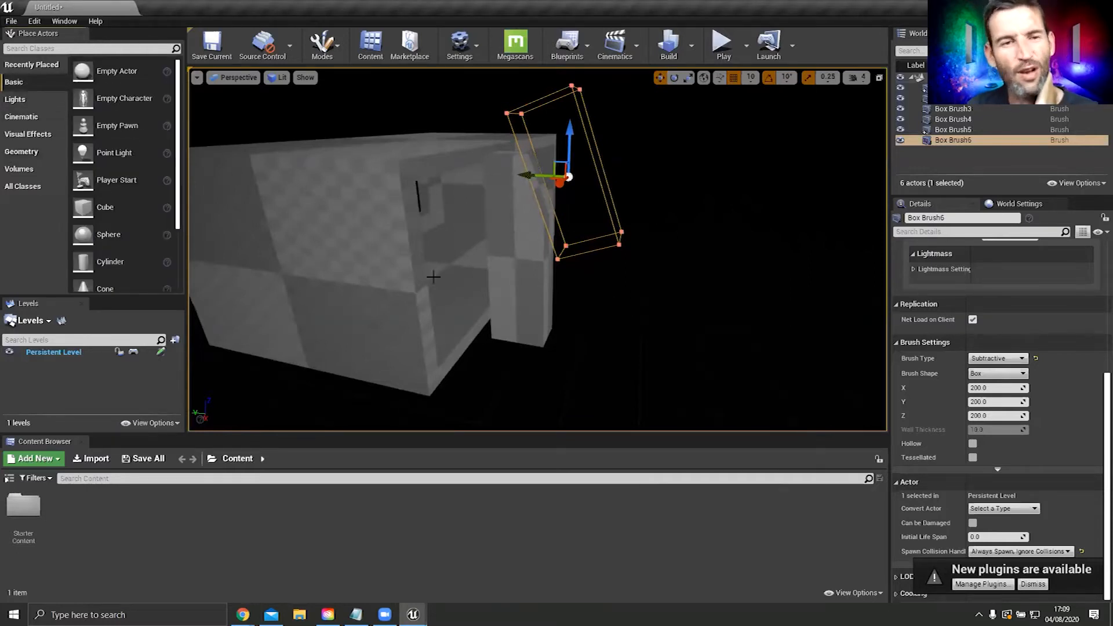
right_drag(477, 269, 493, 265)
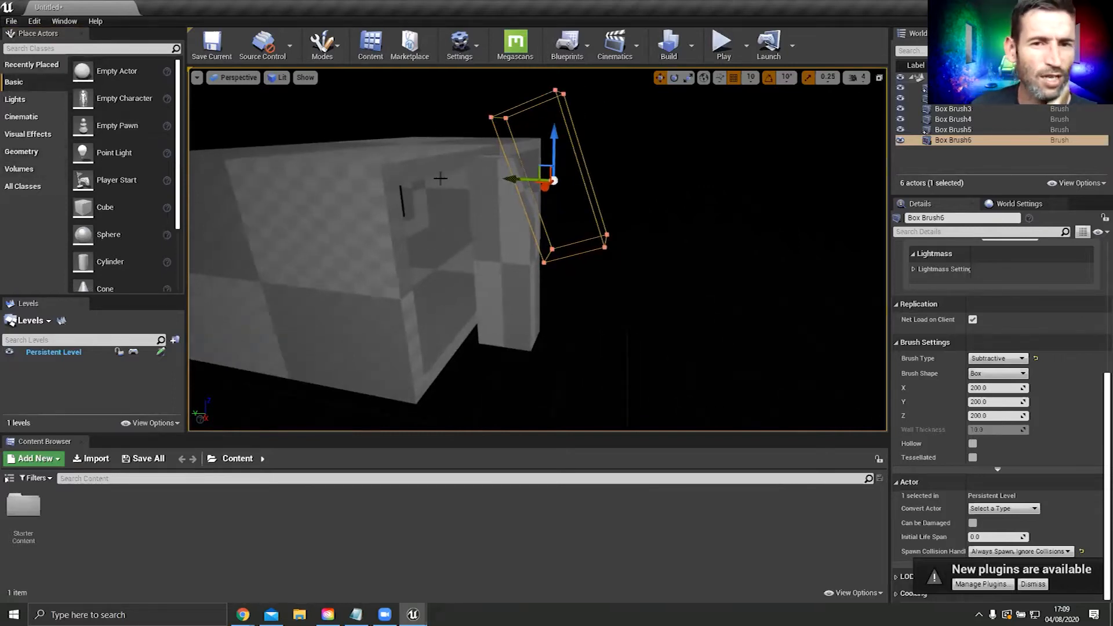
right_drag(528, 269, 534, 270)
Step: Convert Box Brush5 and Box Brush6 together into a static mesh named SM_Column in the Content folder
click(491, 243)
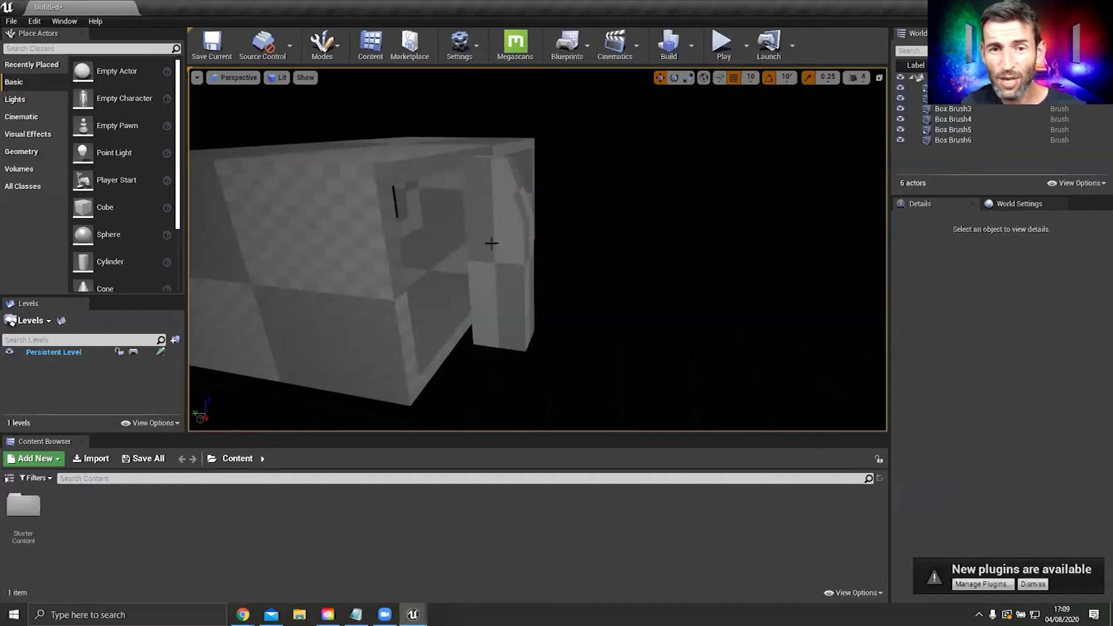
click(924, 131)
ctrl+click(953, 141)
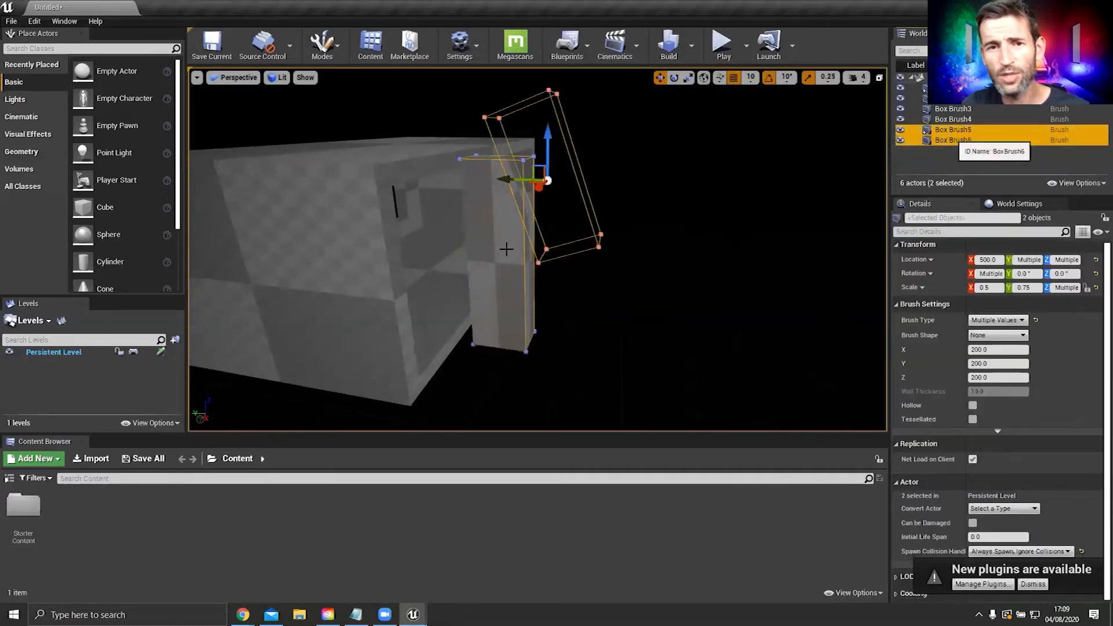
key(f)
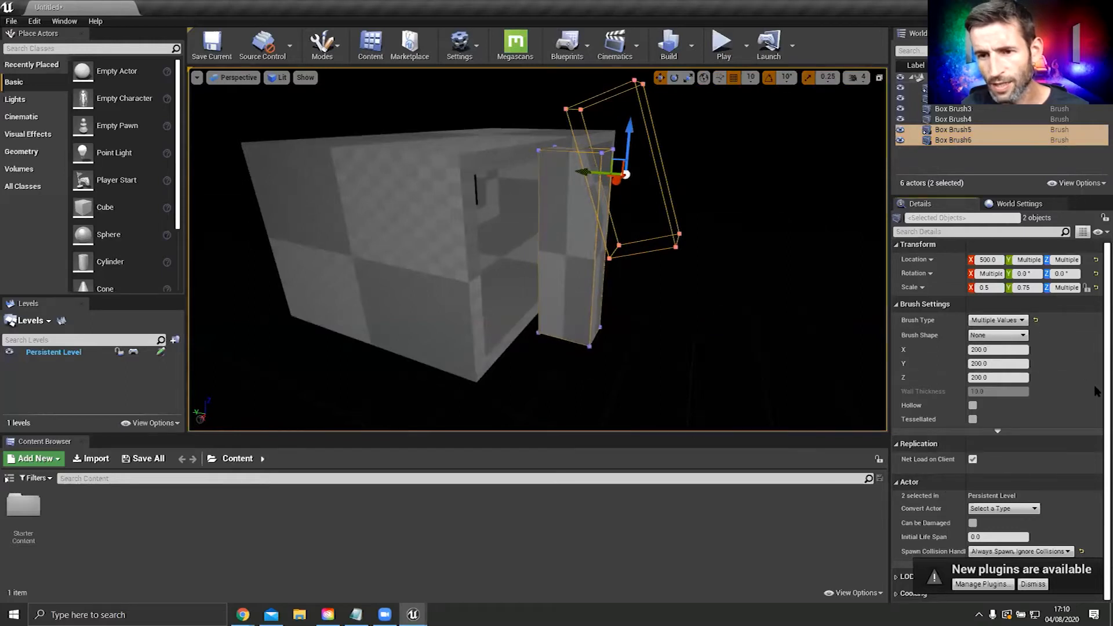
click(998, 431)
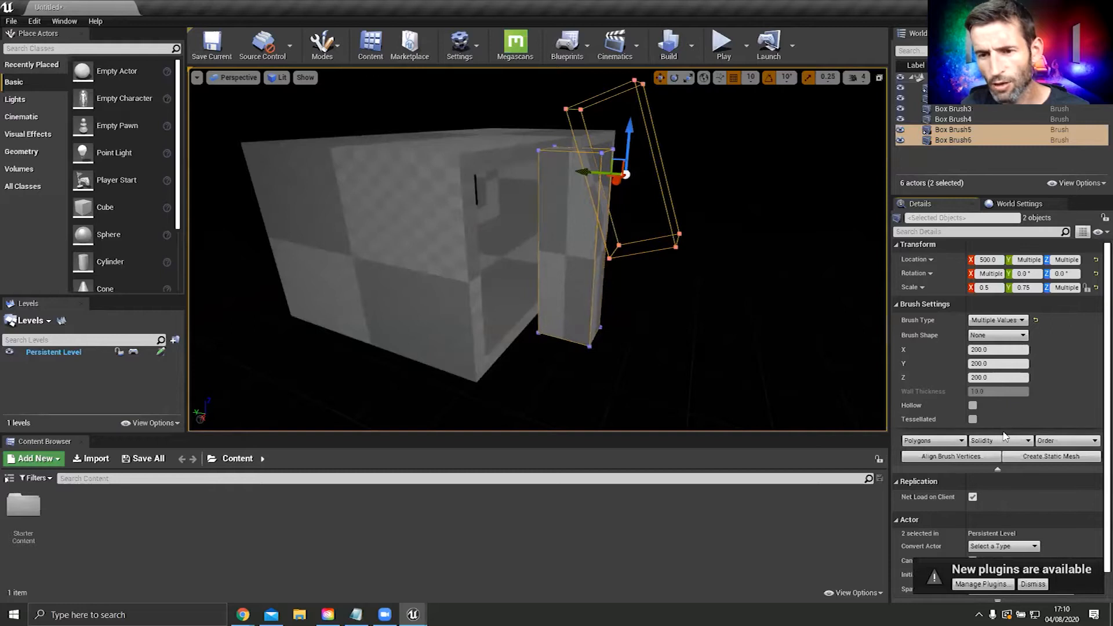
click(1063, 458)
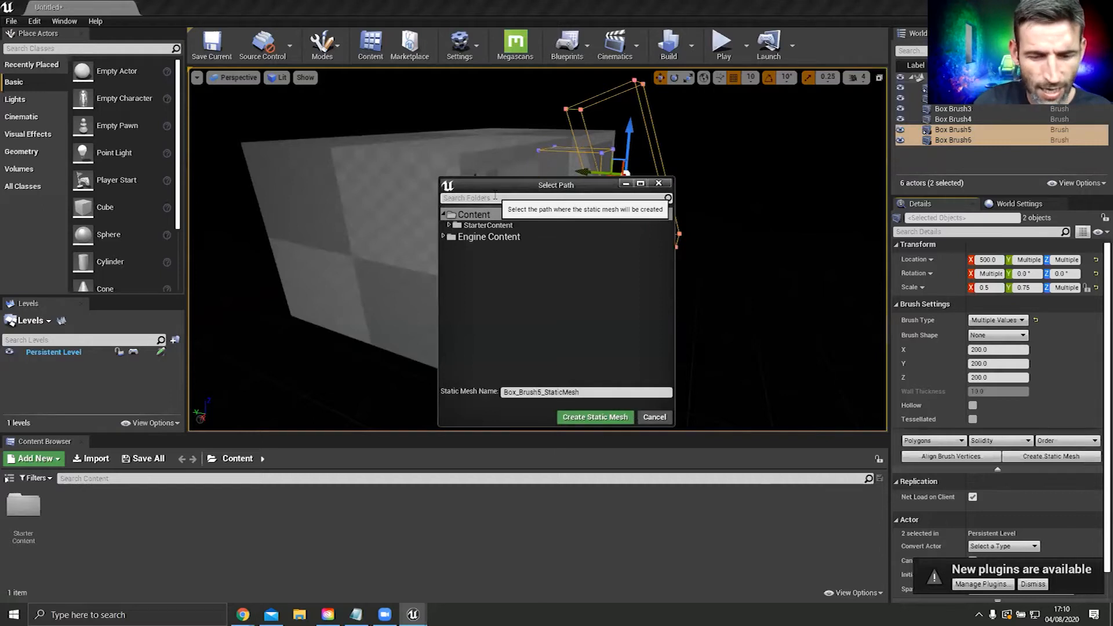
text(SM)
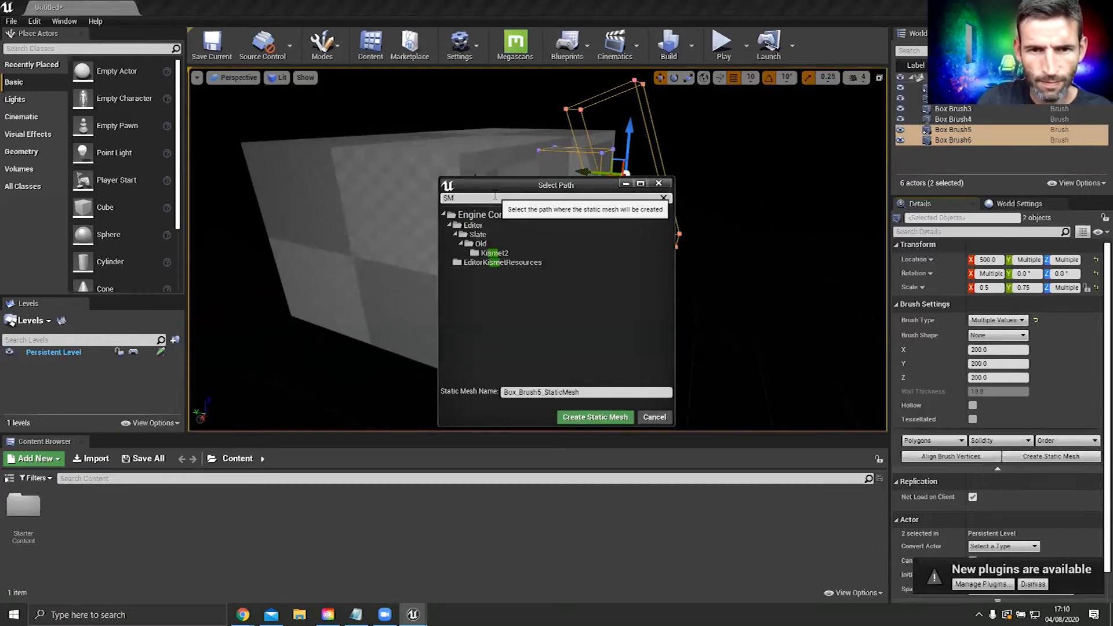
key(BackSpace)
key(BackSpace)
click(472, 215)
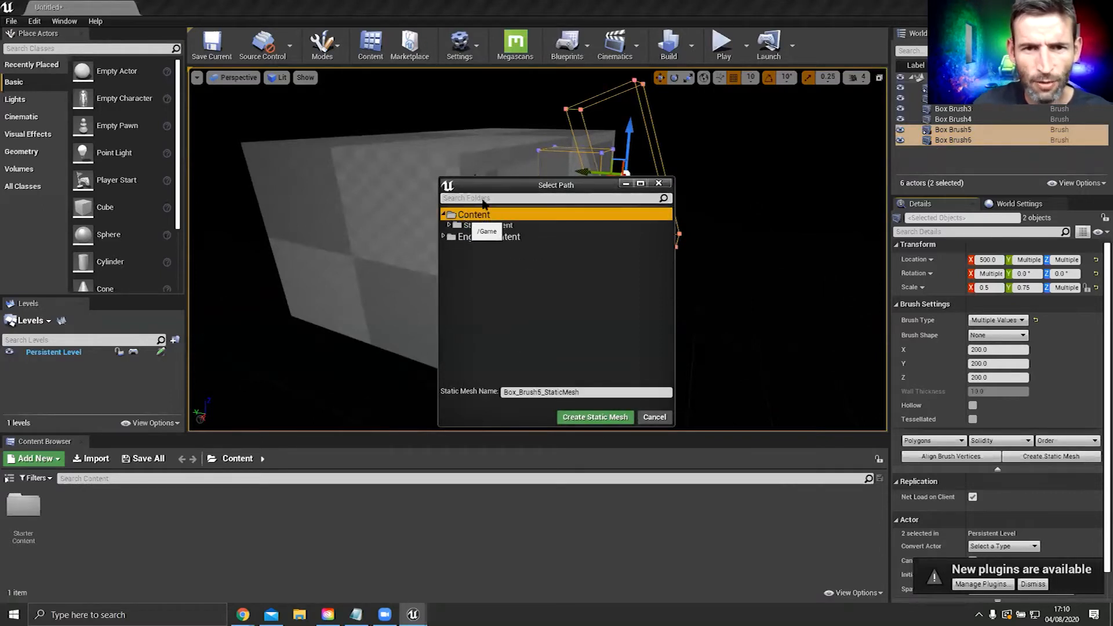
click(539, 393)
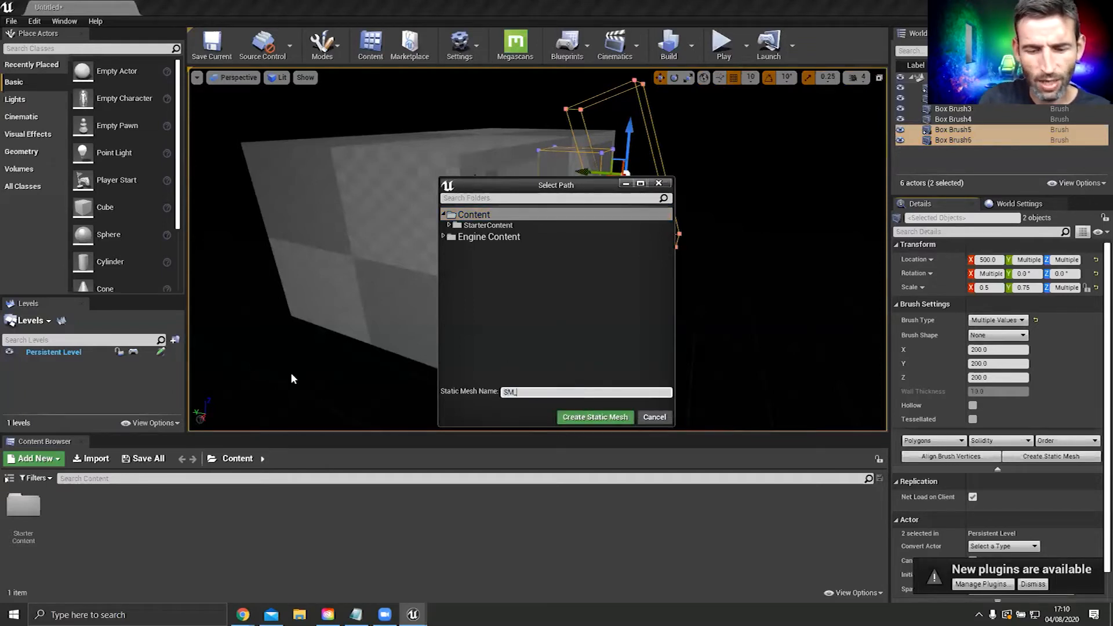
text(SM_Column)
click(595, 416)
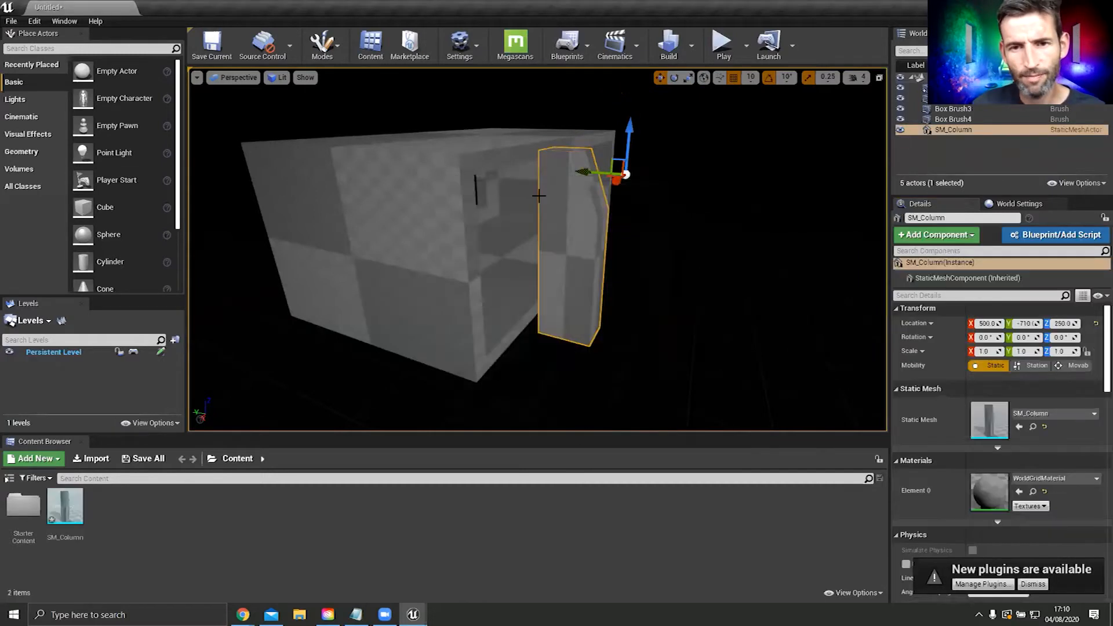
Step: Convert the four remaining room box brushes together into a static mesh named SM_Room
click(442, 231)
shift+click(979, 118)
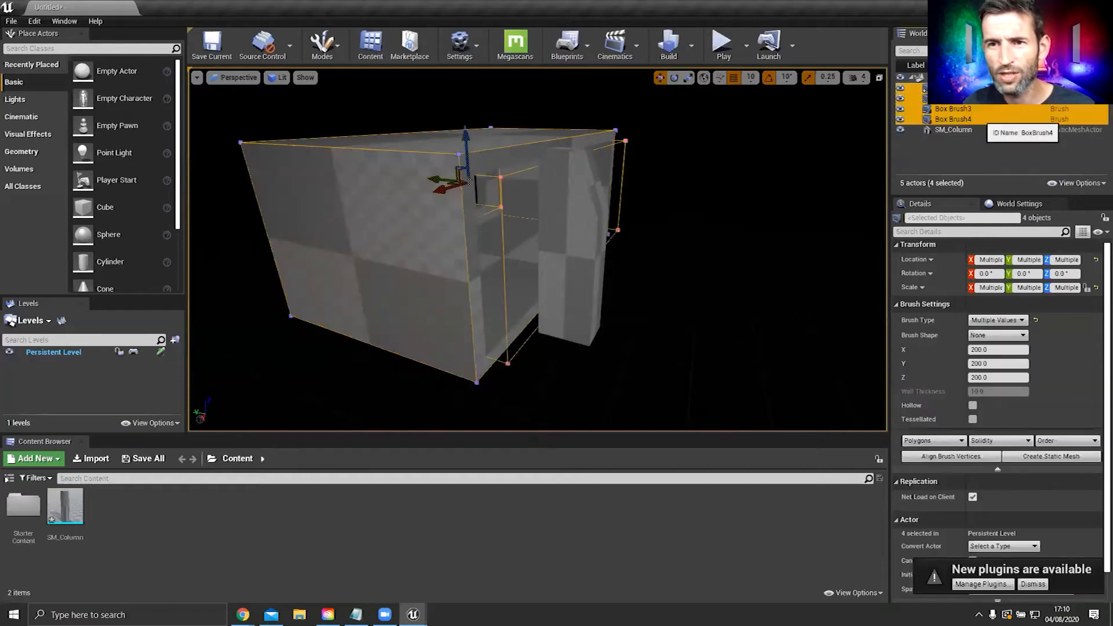
click(1052, 456)
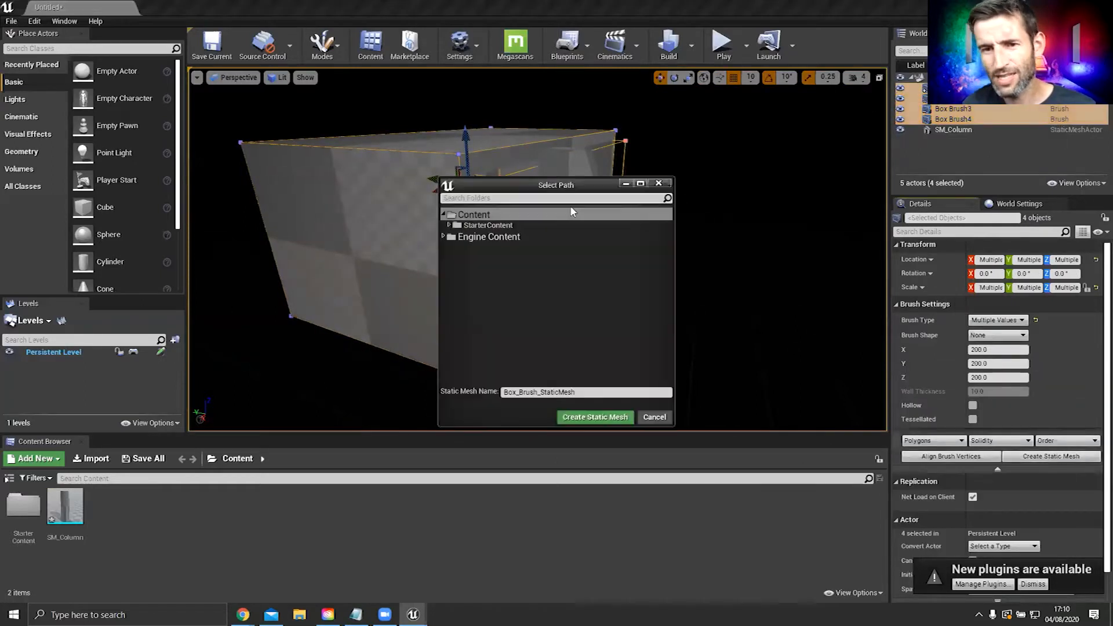
drag(585, 393, 349, 364)
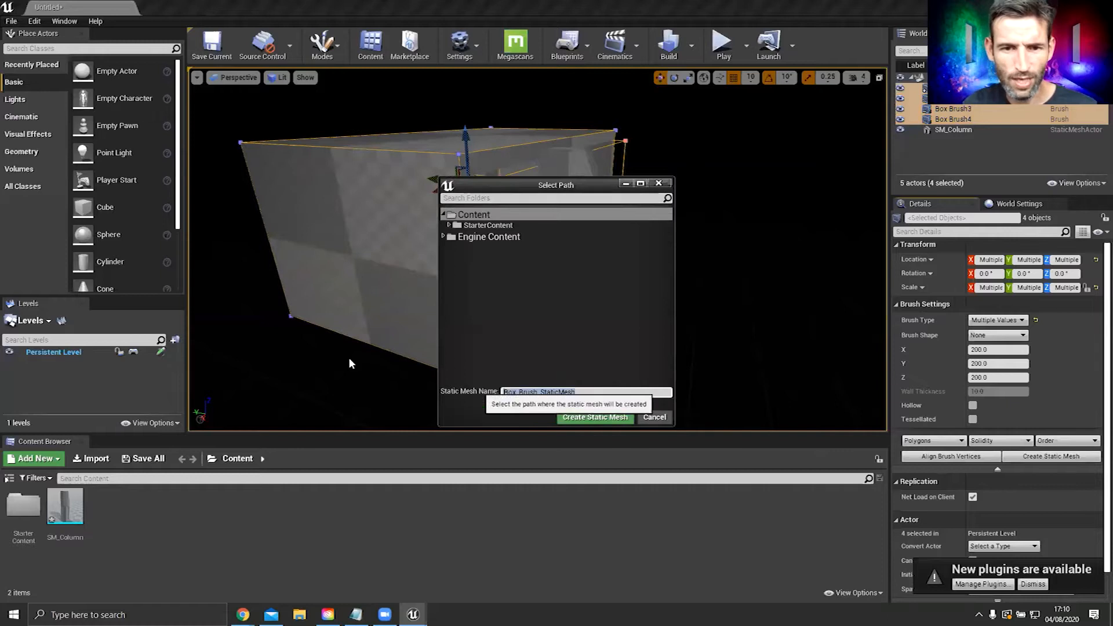
key(BackSpace)
text(SM_)
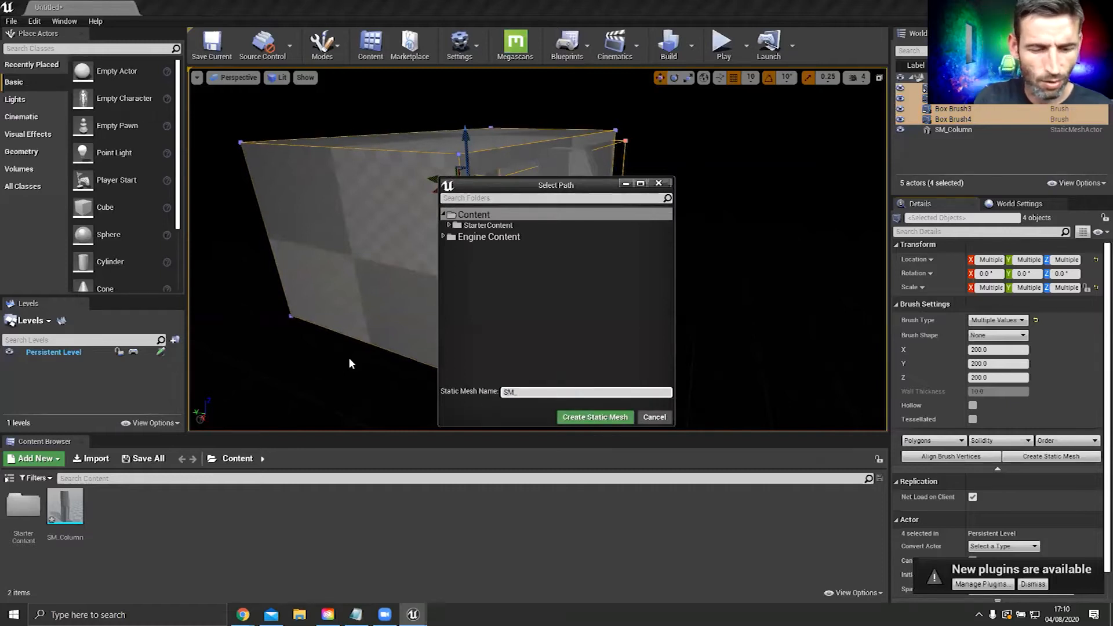
text(Room)
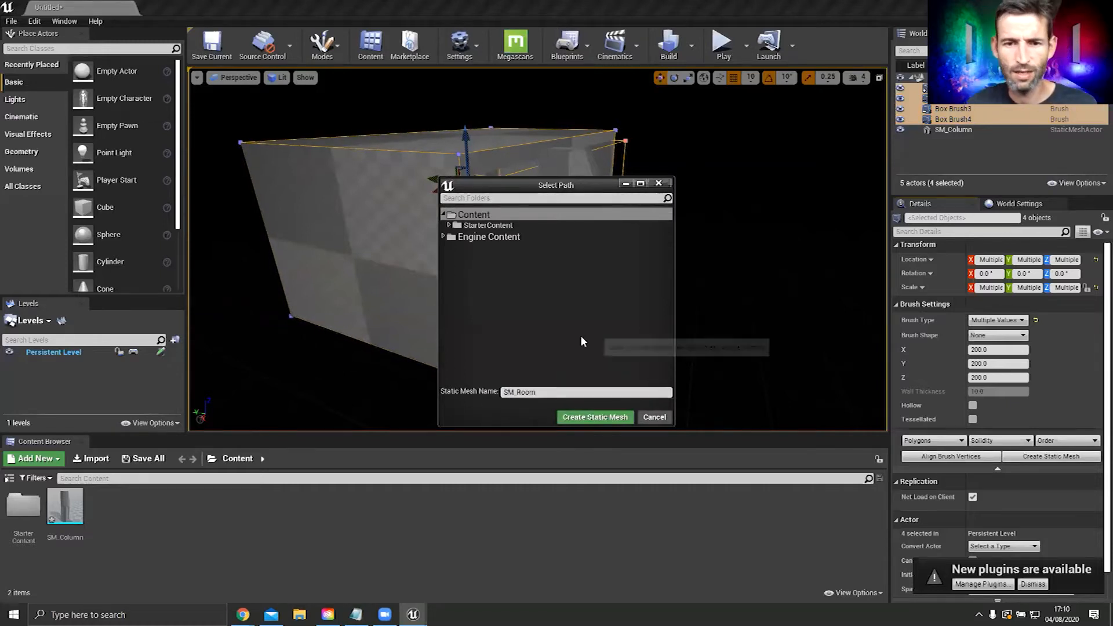
click(595, 417)
Step: Move the SM_Column mesh to the room's open corner at X 640, Y -570 and scale it to 1.25 in Z
right_drag(671, 203, 659, 263)
click(659, 264)
drag(654, 235, 580, 237)
right_drag(580, 237, 611, 185)
drag(601, 191, 571, 134)
key(e)
key(r)
alt+drag(690, 292, 554, 235)
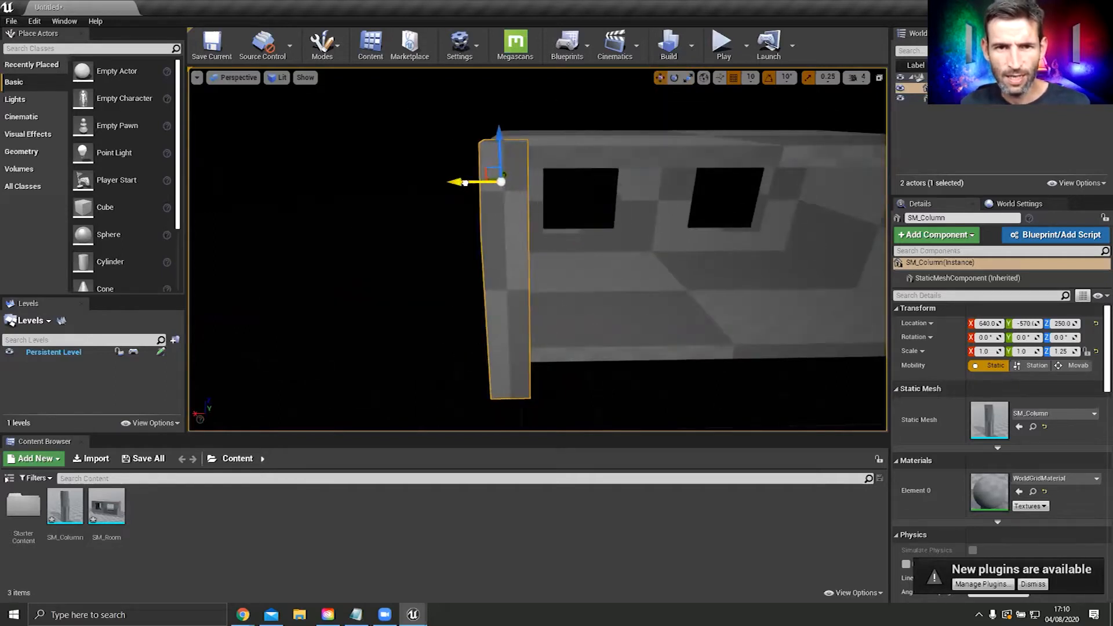
alt+drag(632, 301, 564, 301)
alt+drag(602, 363, 531, 363)
scroll(601, 363, down, 3)
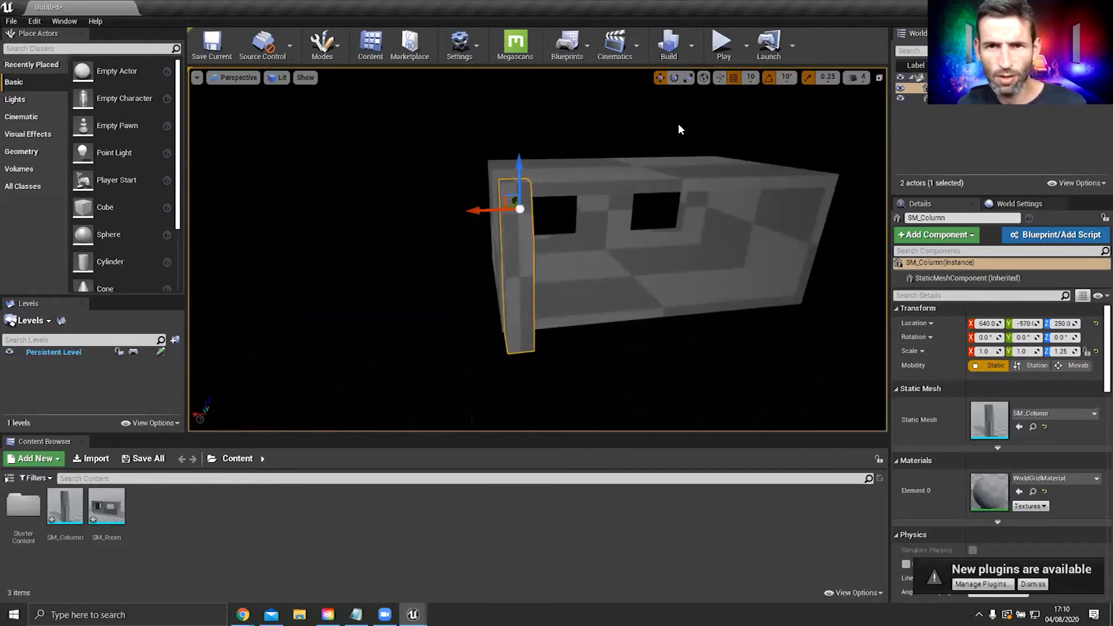
Step: Set the grid snap size to 50 and duplicate the column twice along X, placing the second copy at X -160
click(751, 77)
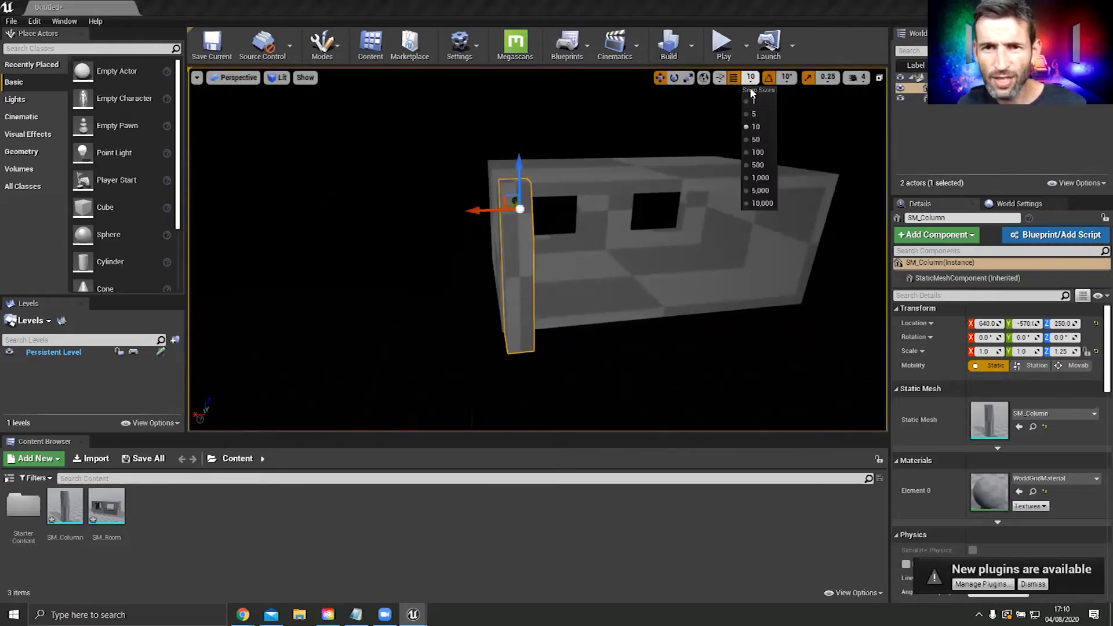
click(763, 140)
alt+drag(476, 211, 727, 206)
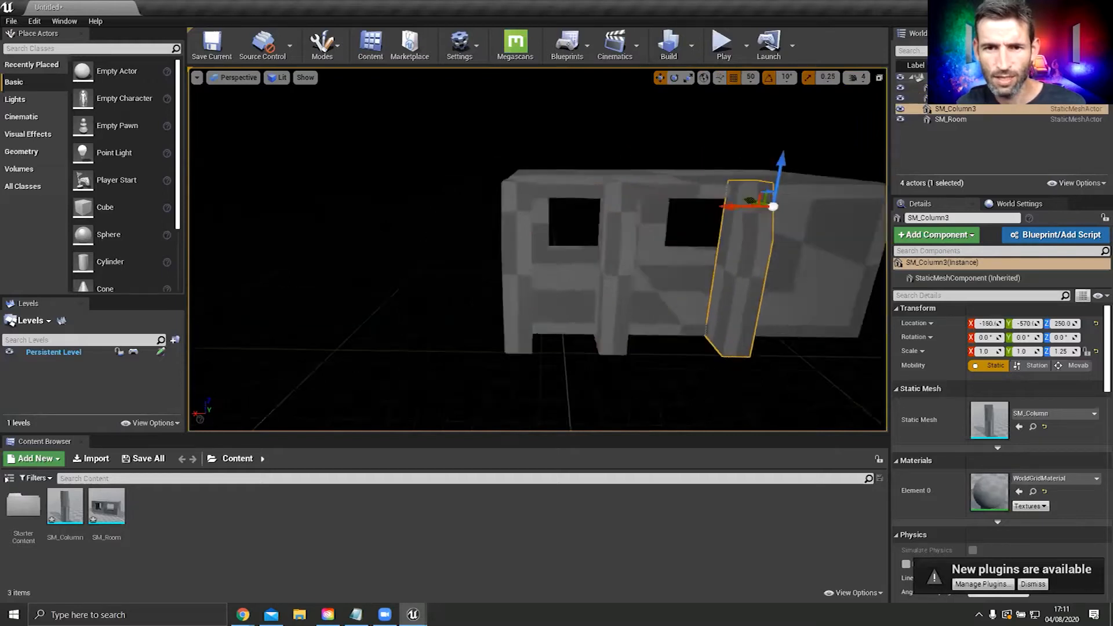
right_drag(728, 207, 696, 220)
click(684, 278)
right_click(604, 282)
click(777, 281)
right_drag(777, 282, 794, 290)
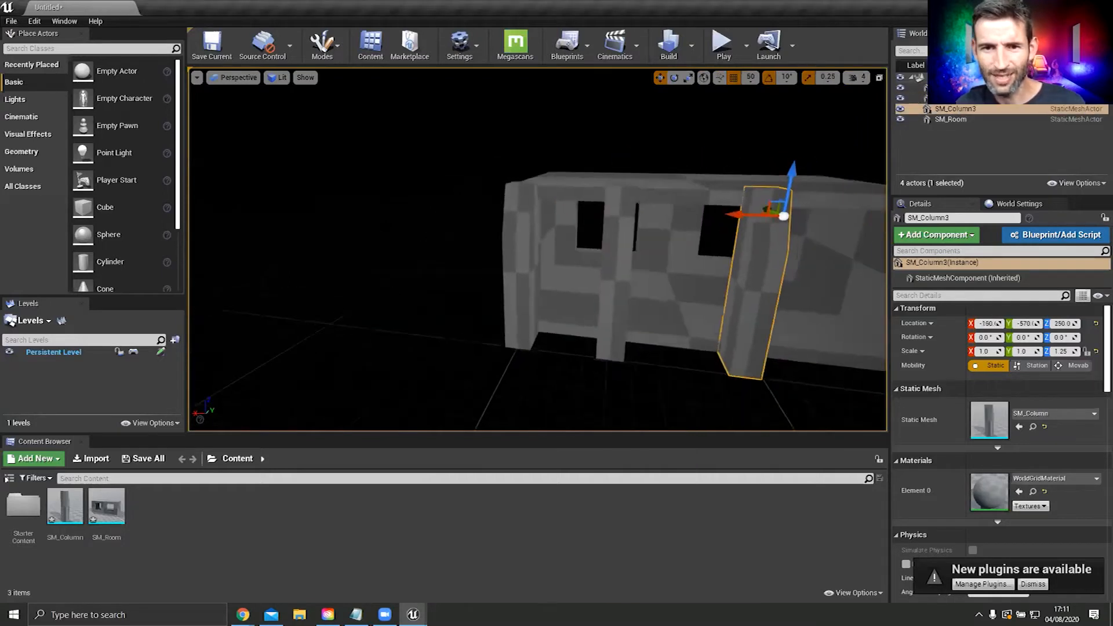
Step: Duplicate another column to the room's far end and shift the two middle columns to X -260 and X 240
scroll(728, 192, down, 3)
alt+drag(690, 226, 838, 239)
click(692, 283)
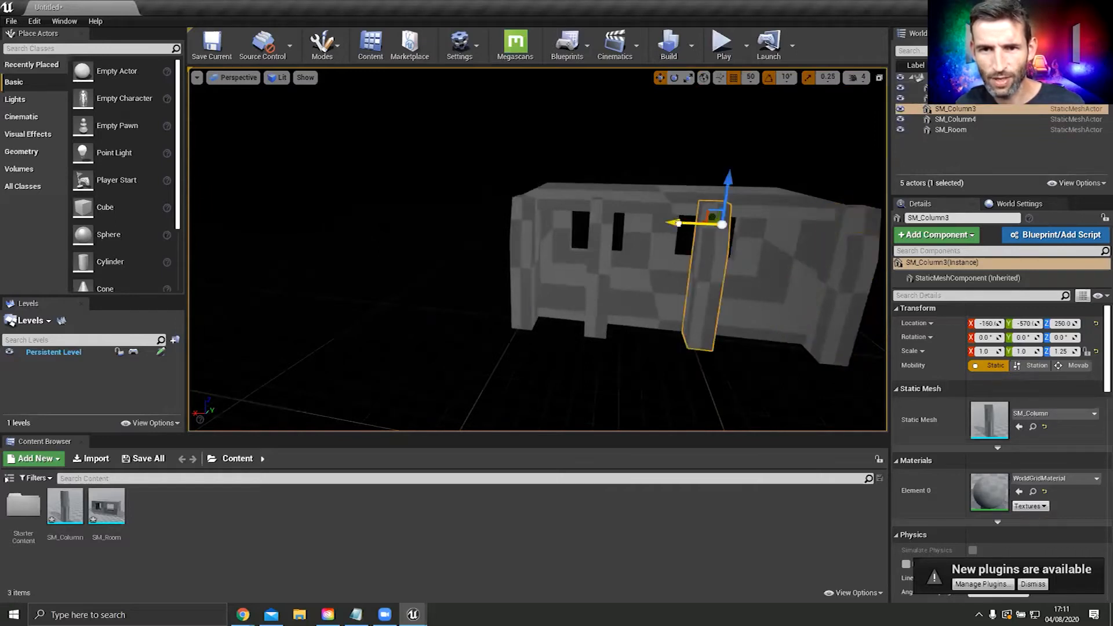
drag(679, 223, 707, 224)
right_drag(637, 316, 572, 294)
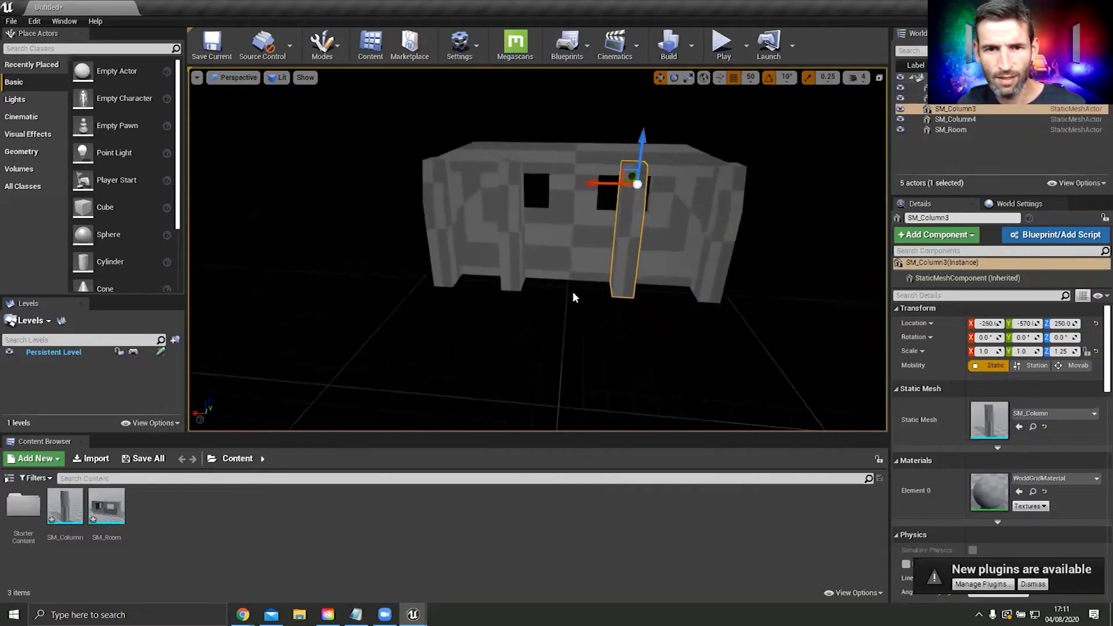
click(517, 206)
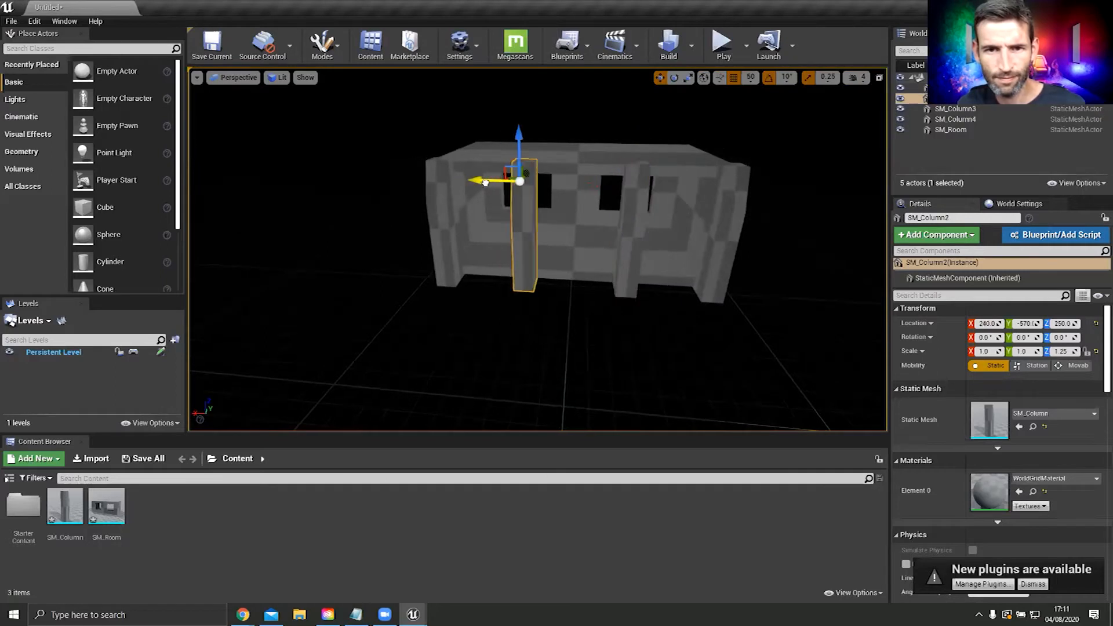
Step: Fly inside the room, frame the columns along the open side and store the view as camera bookmark 1
key(w)
right_drag(517, 206, 556, 174)
key(s)
key(w)
key(s)
key(w)
key(d)
key(w)
key(s)
key(s)
key(w)
key(s)
key(d)
key(a)
key(d)
key(a)
right_drag(572, 299, 596, 322)
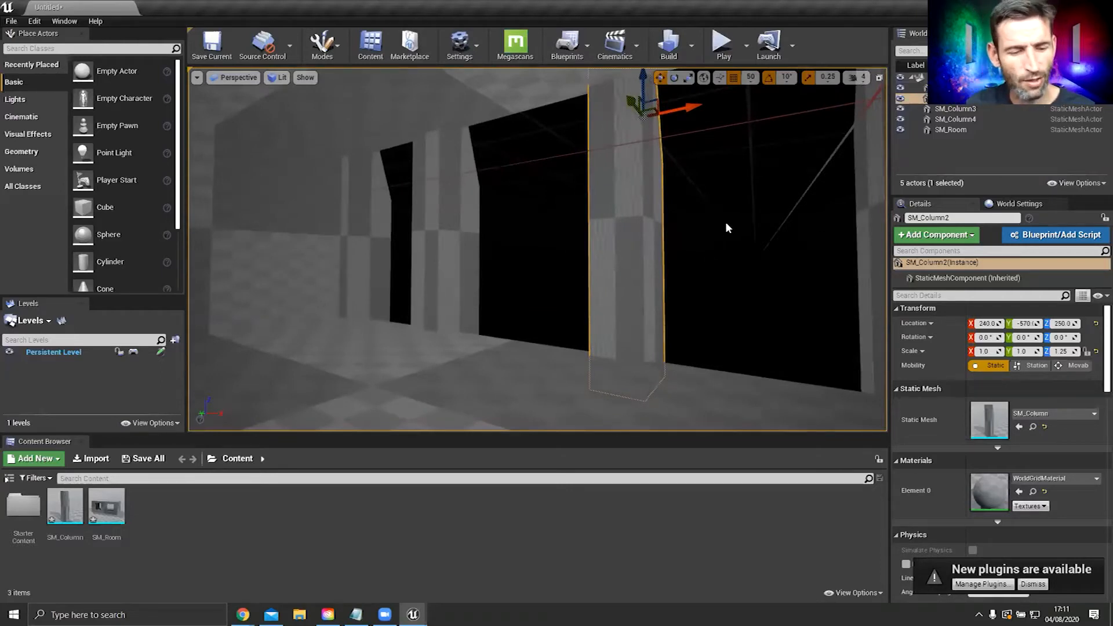
key(w)
mouse_move(727, 269)
right_down()
mouse_move(684, 244)
mouse_move(727, 268)
right_up()
key(1)
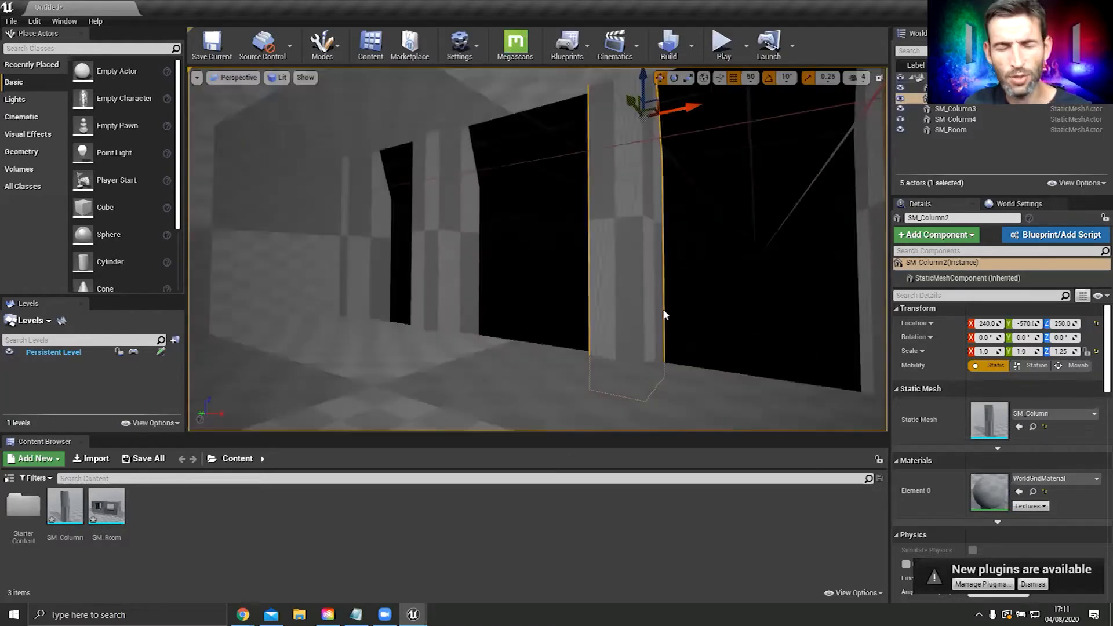
Step: Frame SM_Column2 from outside the room and switch between camera bookmarks 1, 2 and 3
right_drag(578, 316, 650, 336)
key(w)
key(f)
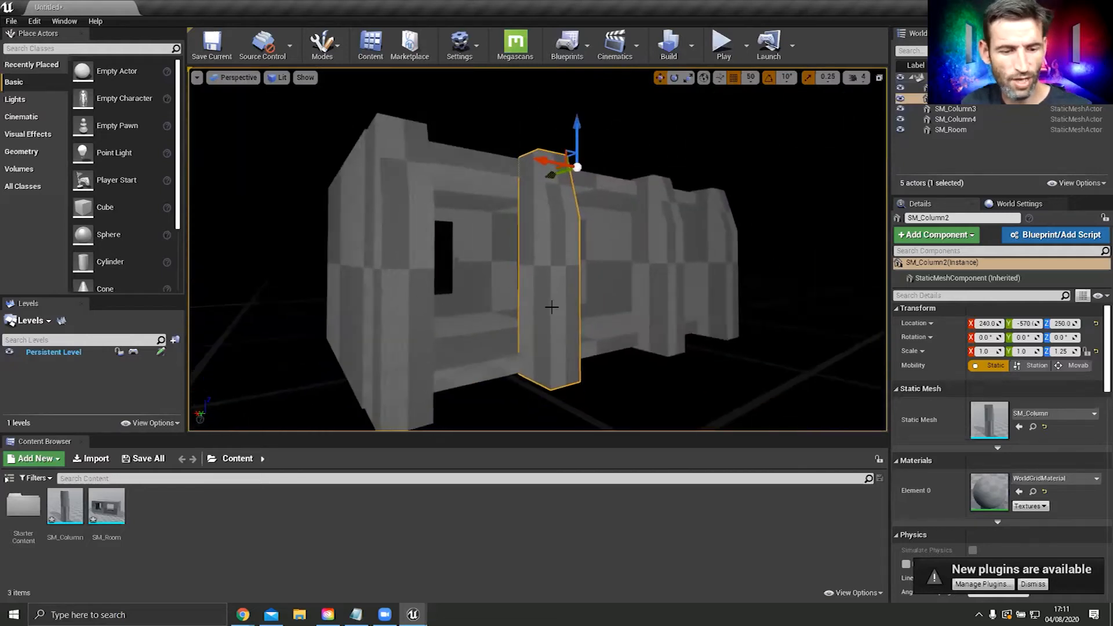
key(1)
key(2)
key(3)
key(1)
key(2)
key(3)
key(1)
key(2)
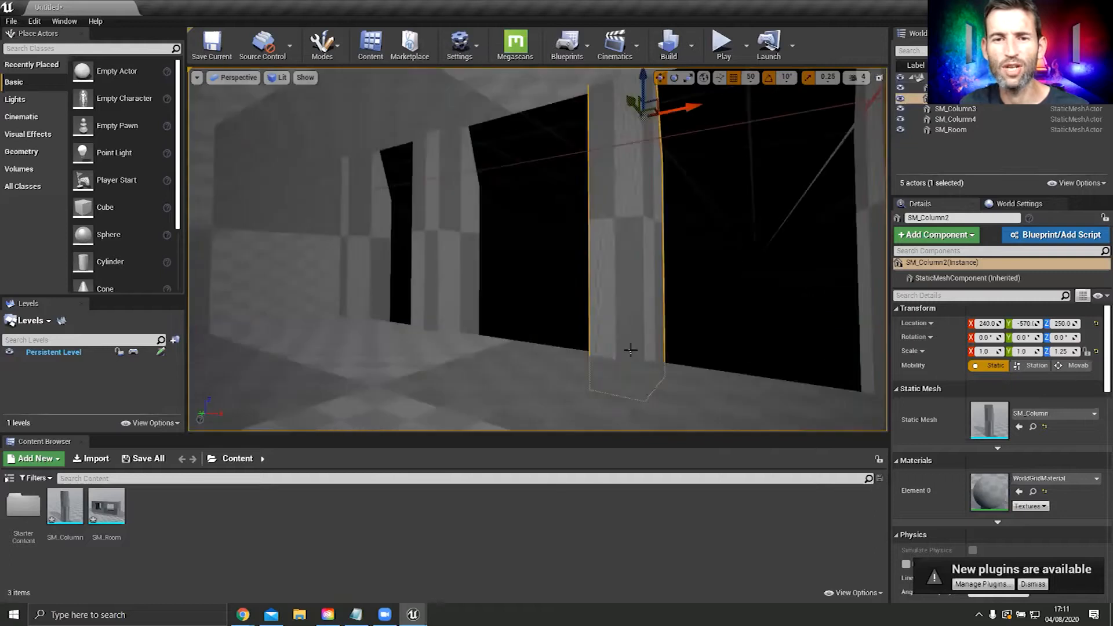
key(3)
Step: Show the content folder tree and open StarterContent's Materials folder while viewing the room interior
mouse_move(640, 302)
right_down()
mouse_move(586, 296)
mouse_move(626, 331)
mouse_move(644, 394)
mouse_move(650, 313)
mouse_move(663, 307)
mouse_move(635, 298)
right_up()
key(w)
key(w)
mouse_move(537, 249)
right_down()
mouse_move(575, 274)
mouse_move(545, 251)
mouse_move(574, 261)
mouse_move(557, 258)
right_up()
click(8, 478)
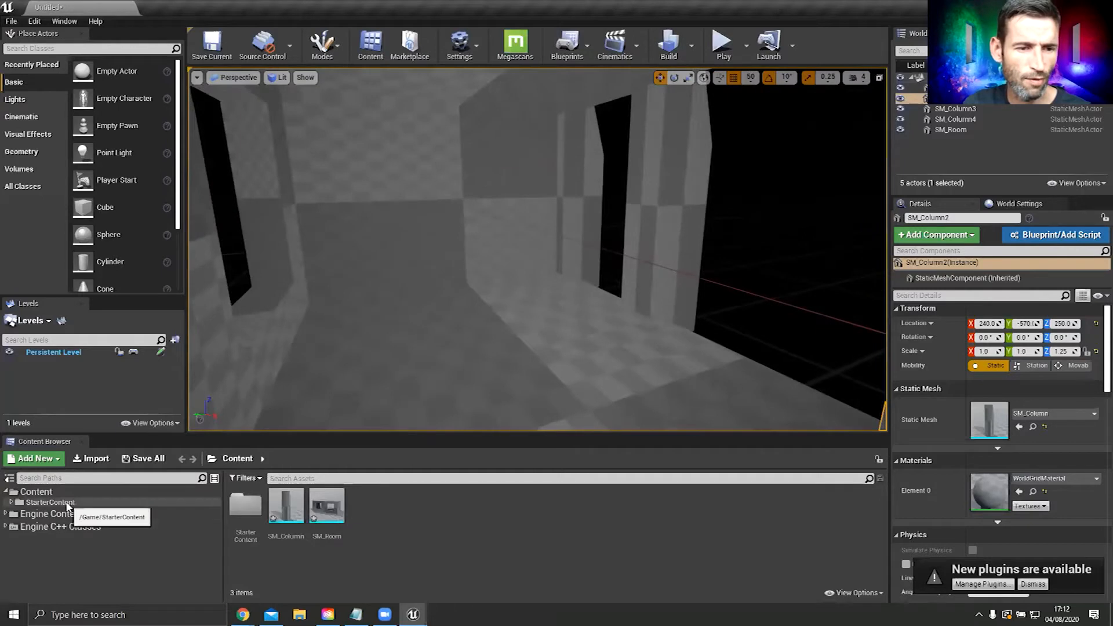
click(67, 503)
right_drag(485, 310, 457, 330)
double_click(454, 524)
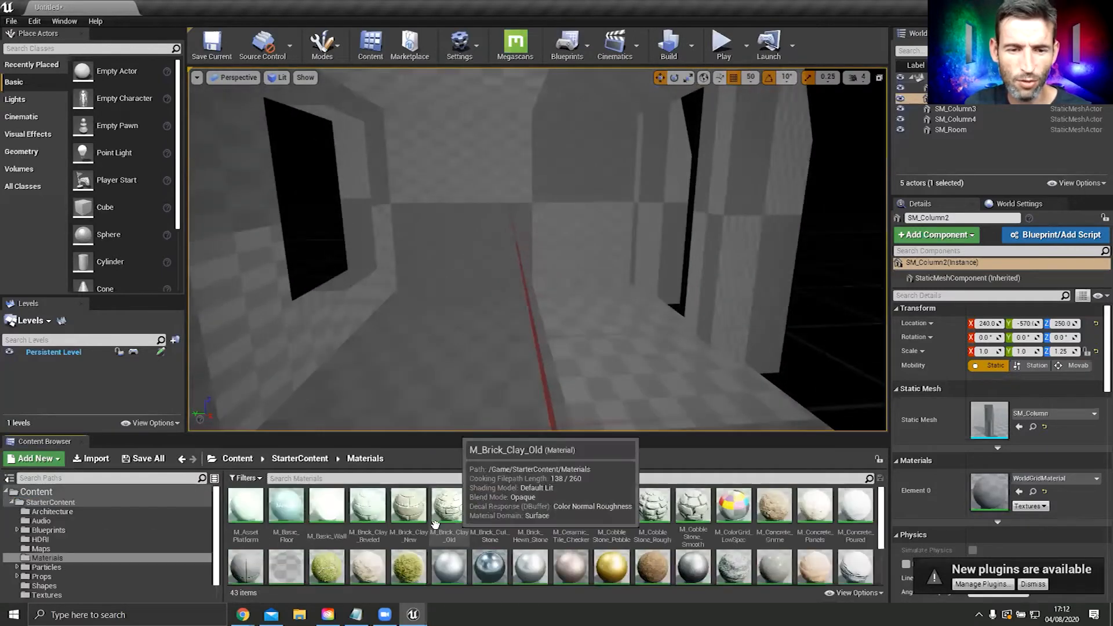
Step: Try applying the M_Basic_Wall material to the room's surface and undo it
drag(328, 506, 507, 348)
right_drag(628, 392, 703, 380)
key(ctrl+z)
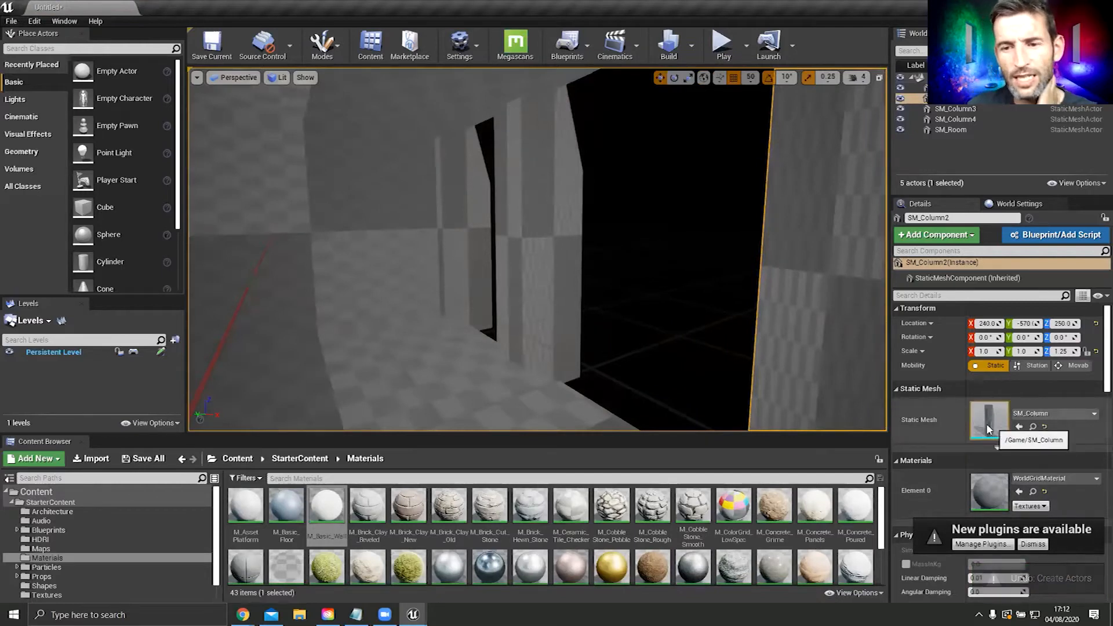
Step: Assign the M_Basic_Wall material to the SM_Column static mesh's material slot
double_click(989, 429)
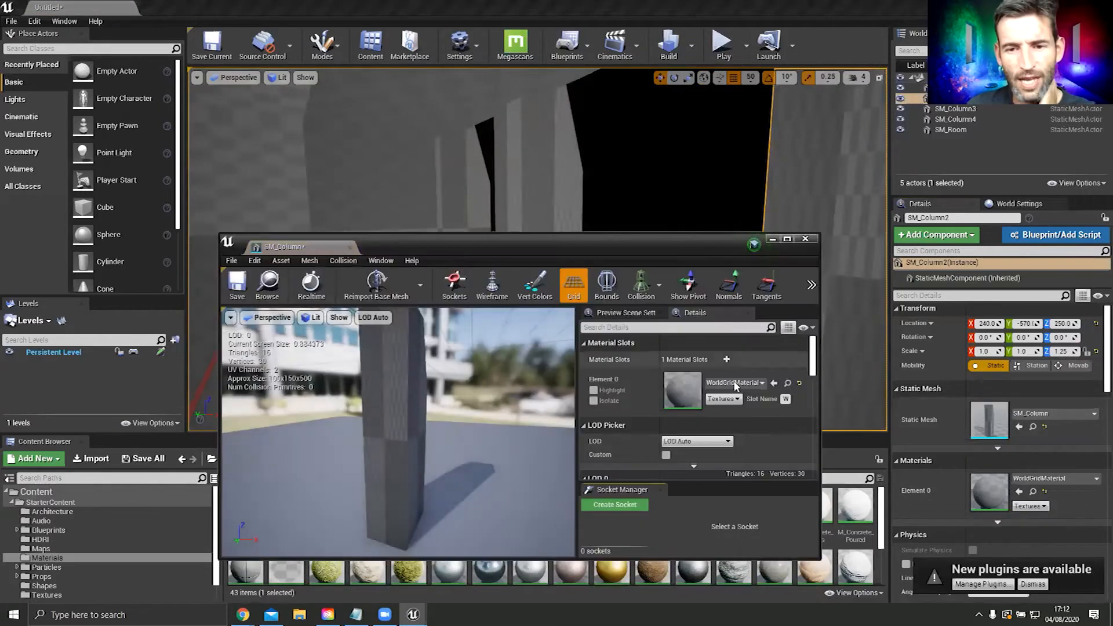
click(740, 383)
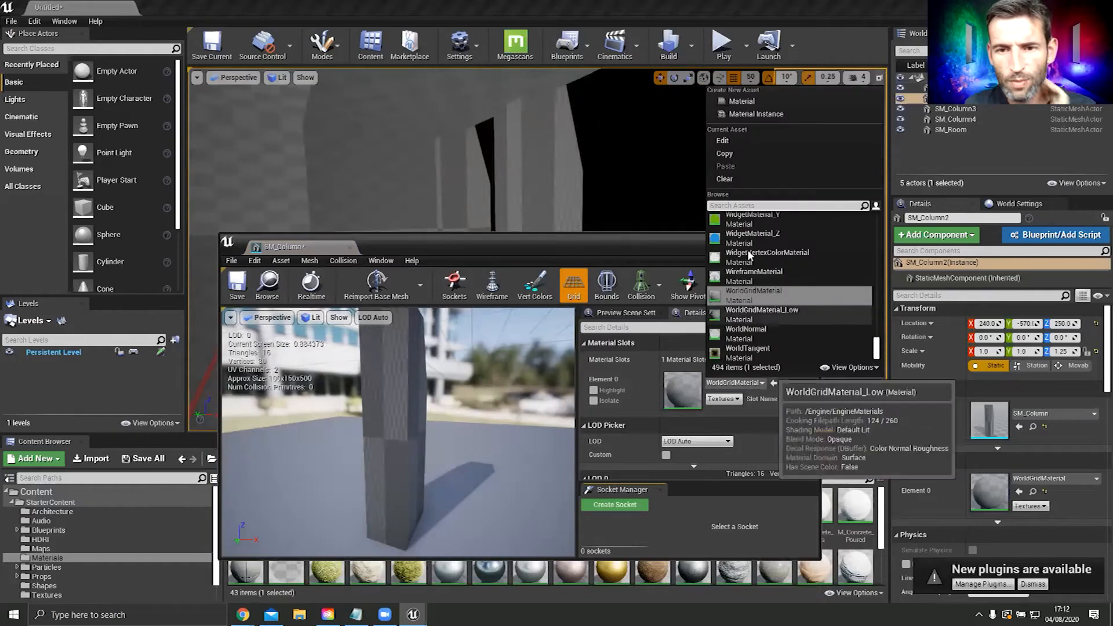
text(Wal)
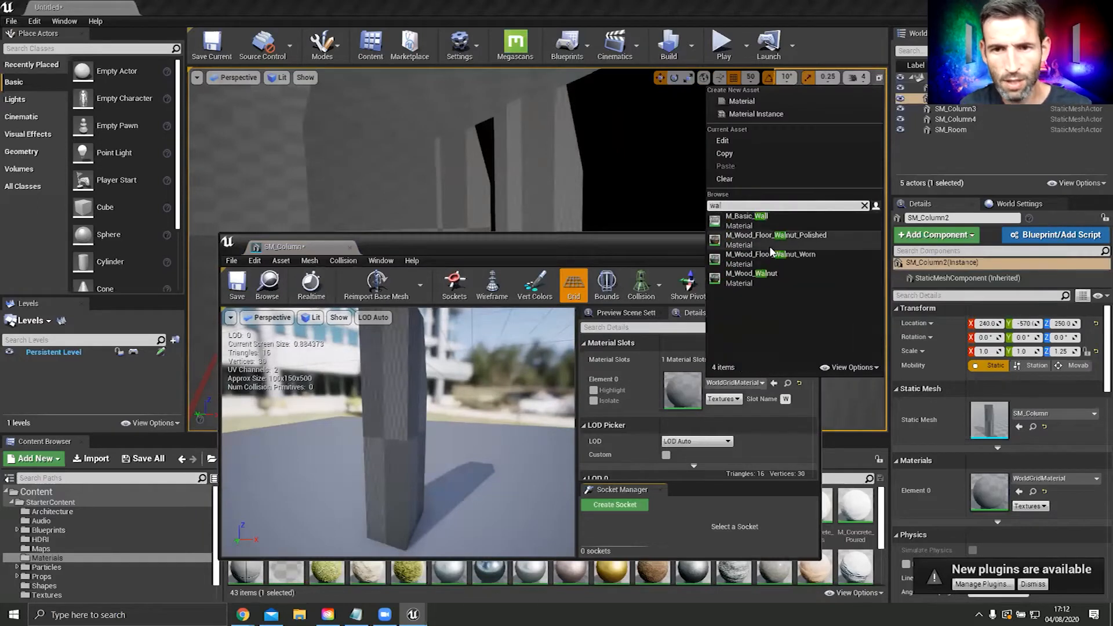
click(751, 220)
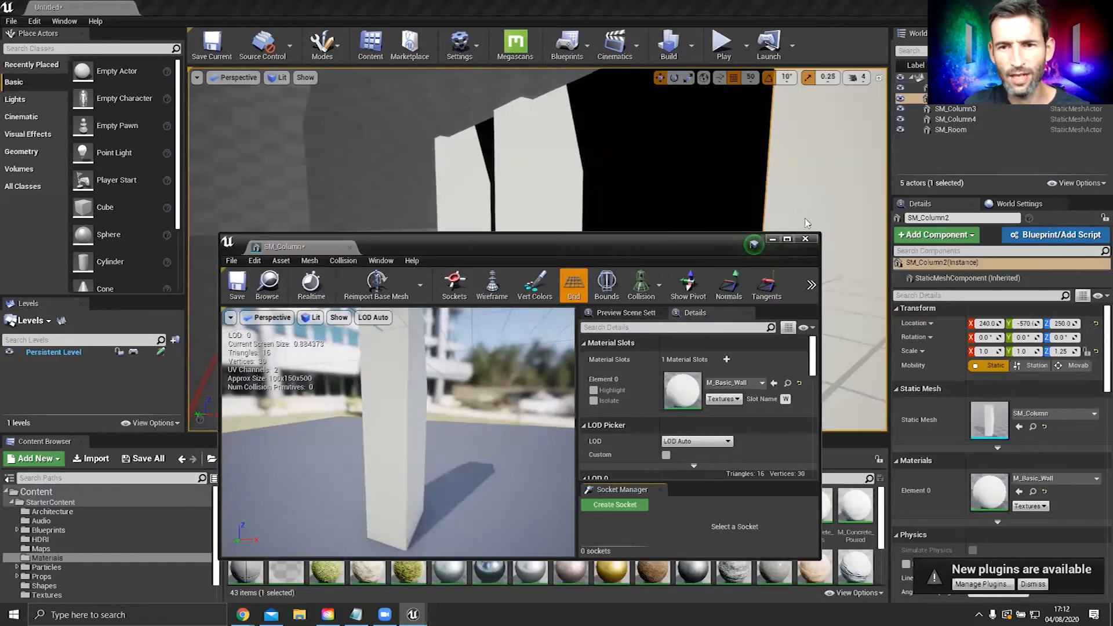
click(814, 240)
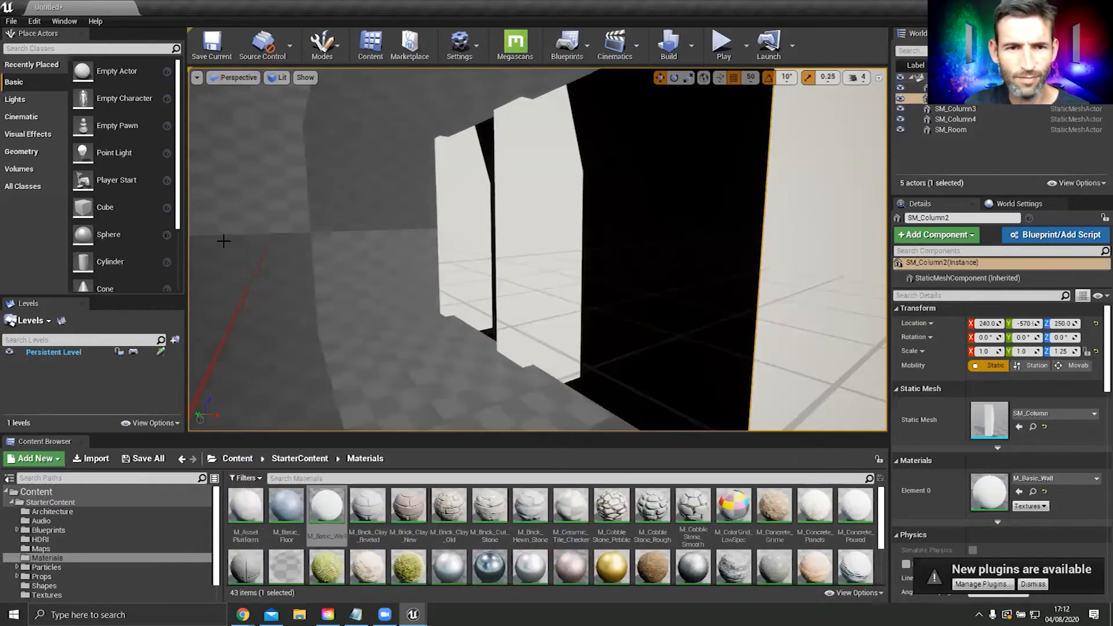
Step: Assign M_Basic_Wall to the SM_Room static mesh's material slot and save the mesh
double_click(977, 409)
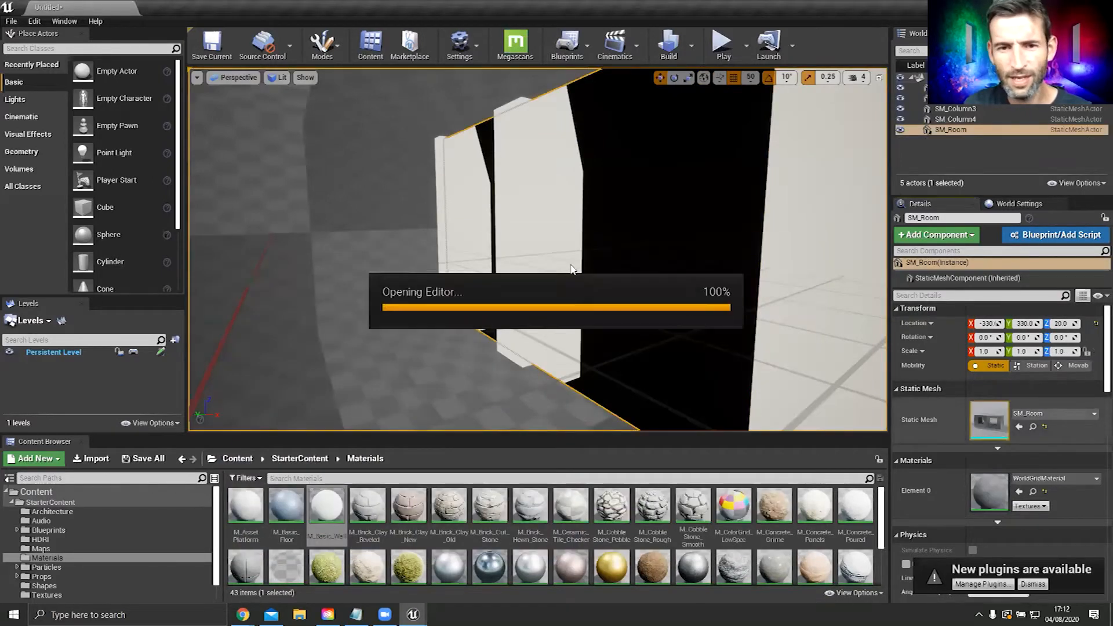
click(740, 384)
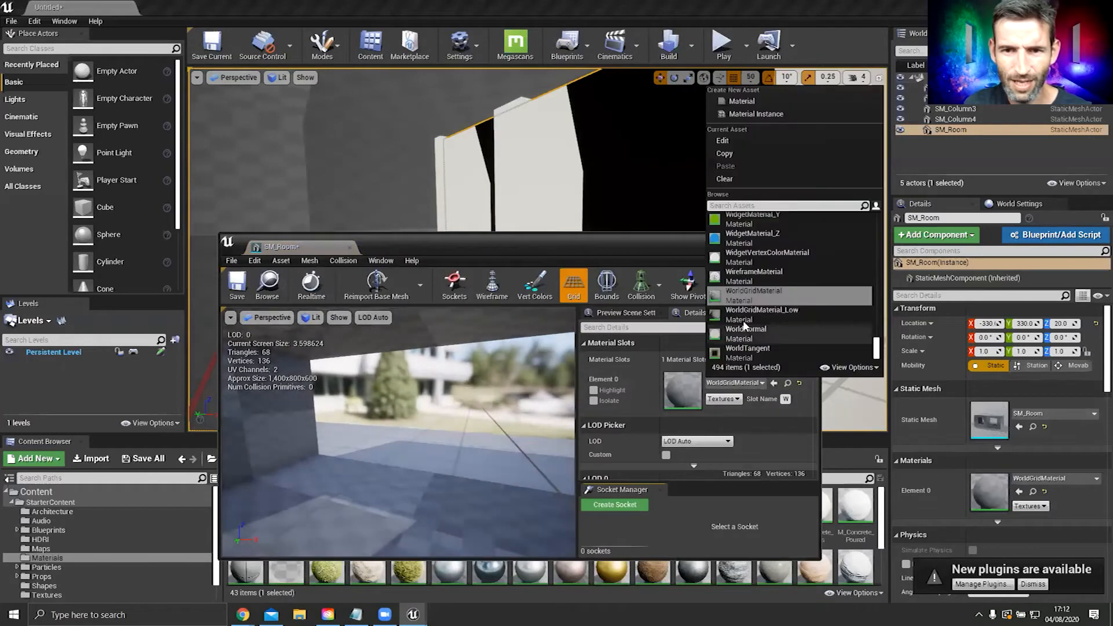
text(w)
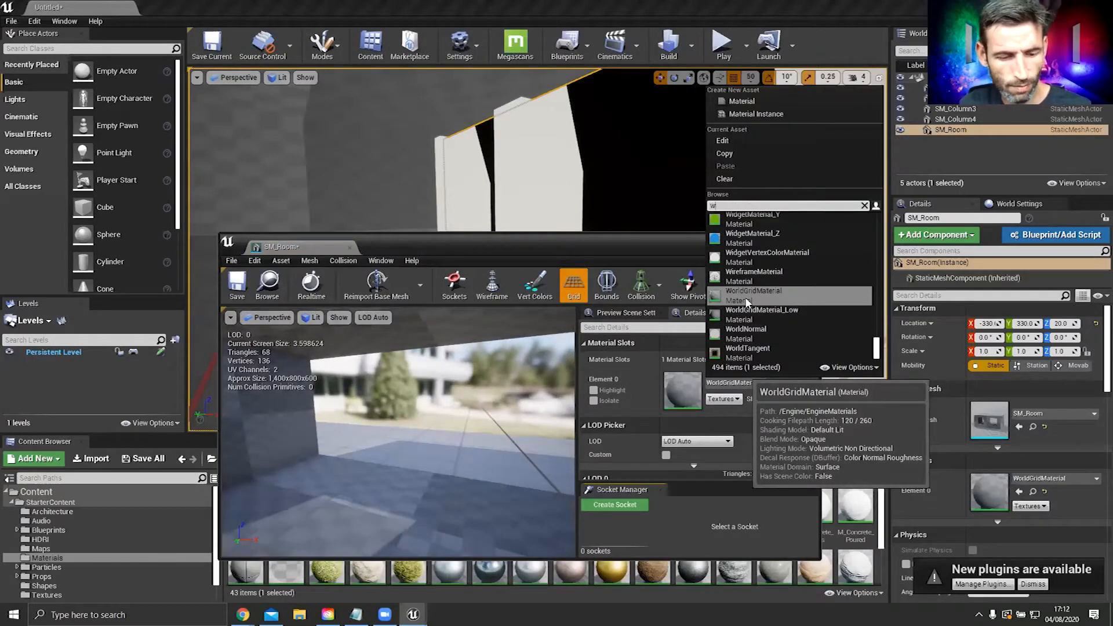
text(all)
click(752, 224)
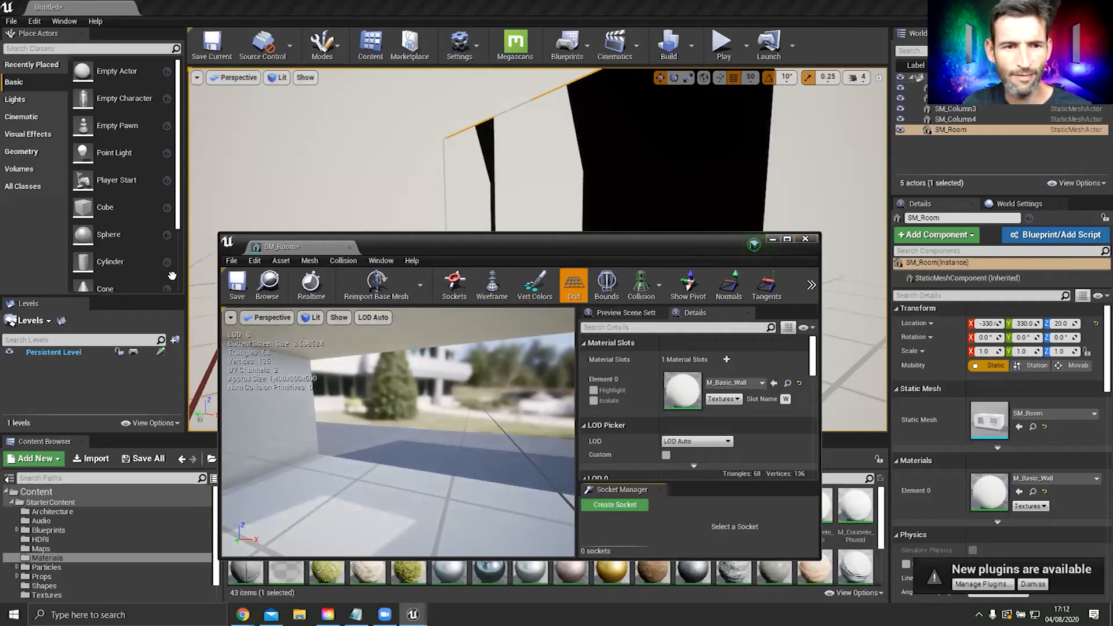
key(ctrl+s)
click(804, 239)
Step: Place a Directional Light outside the room in front of the columns, at about X 350, Y -950, Z 200
right_drag(580, 244, 206, 172)
key(s)
key(w)
key(w)
key(w)
key(s)
key(w)
key(s)
key(s)
key(w)
key(s)
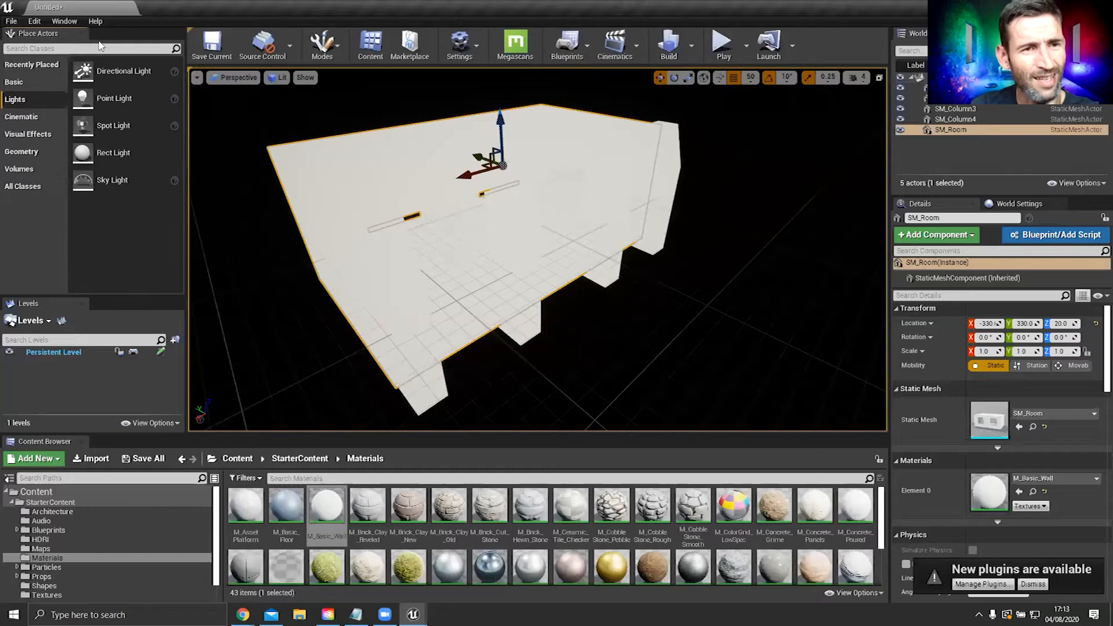
drag(94, 69, 625, 297)
right_drag(625, 297, 722, 350)
drag(722, 350, 719, 371)
right_drag(719, 347, 661, 319)
Step: Rotate the directional light about the vertical axis to 120° so it shines through the columns into the room
right_drag(628, 215, 714, 238)
drag(586, 184, 542, 182)
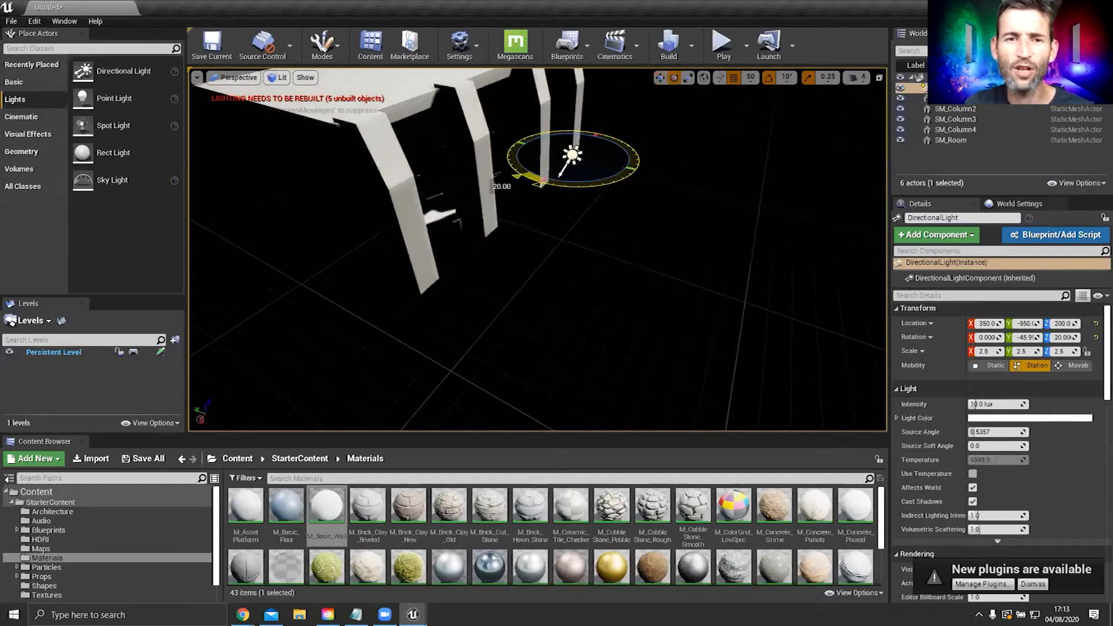
right_drag(693, 265, 702, 297)
key(w)
drag(571, 220, 573, 220)
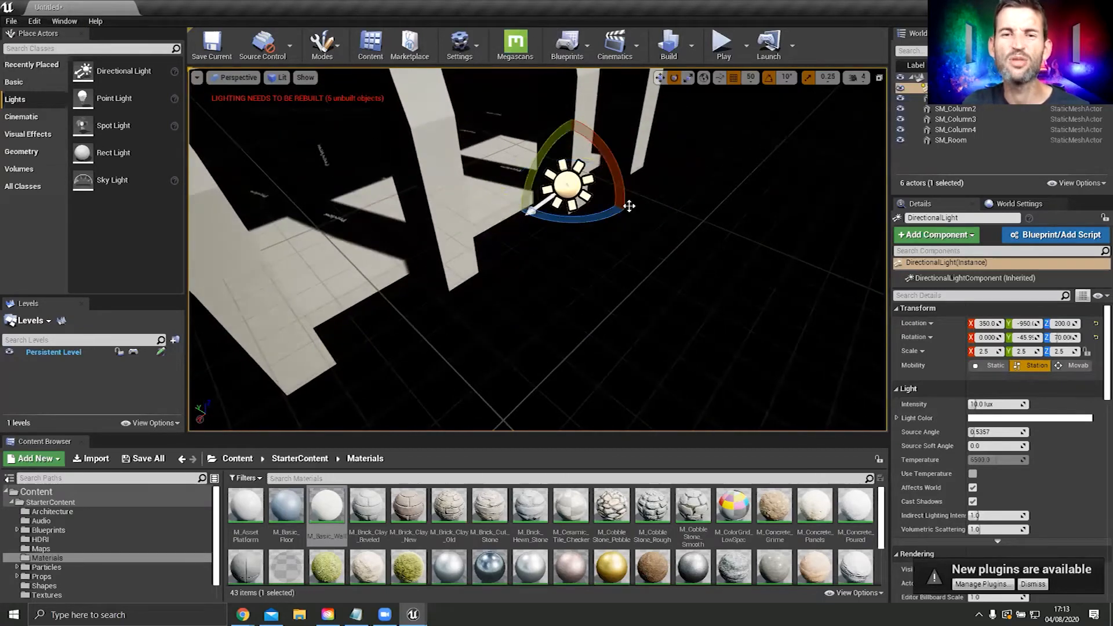
drag(573, 220, 557, 191)
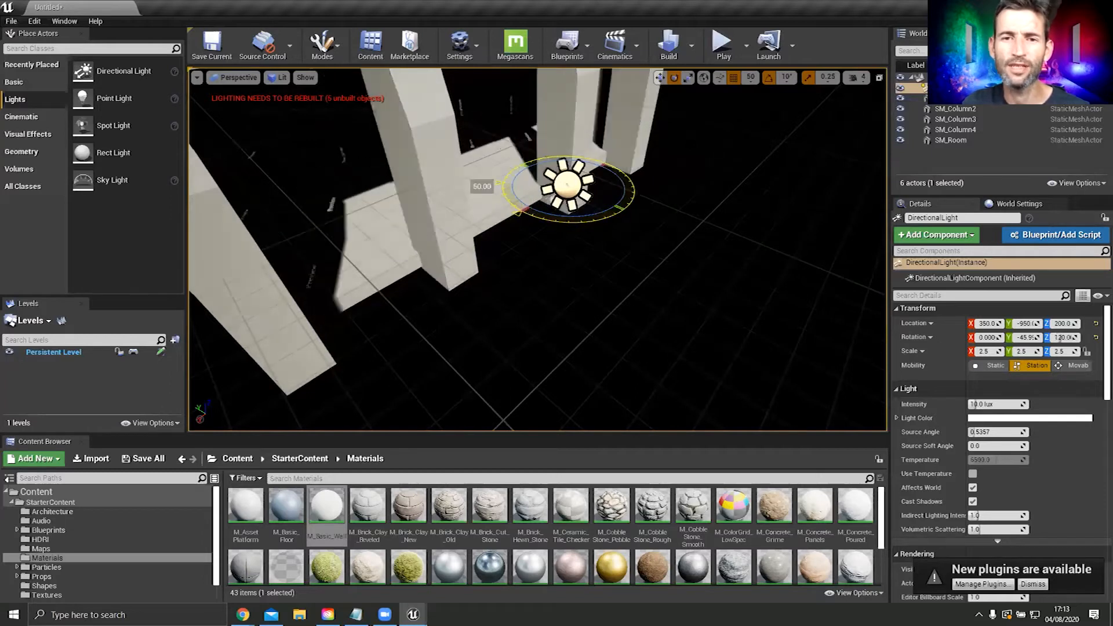
Step: Examine the column shadows from inside the room and compare them with the Syd Mead reference image in the browser
right_drag(557, 192, 493, 197)
key(w)
right_drag(549, 311, 621, 301)
key(s)
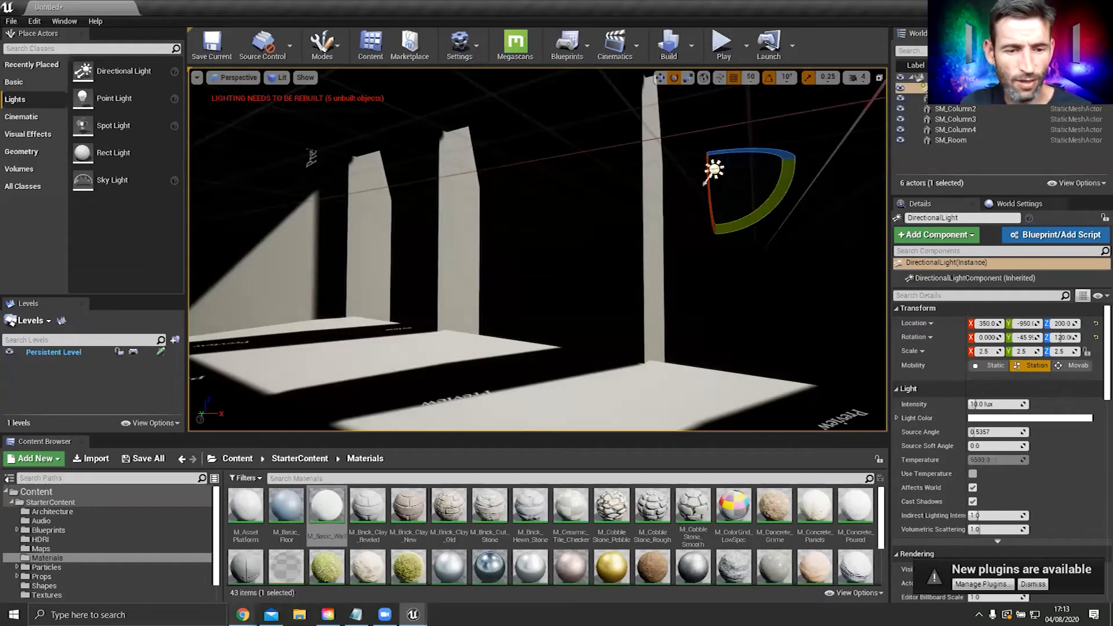
mouse_move(243, 614)
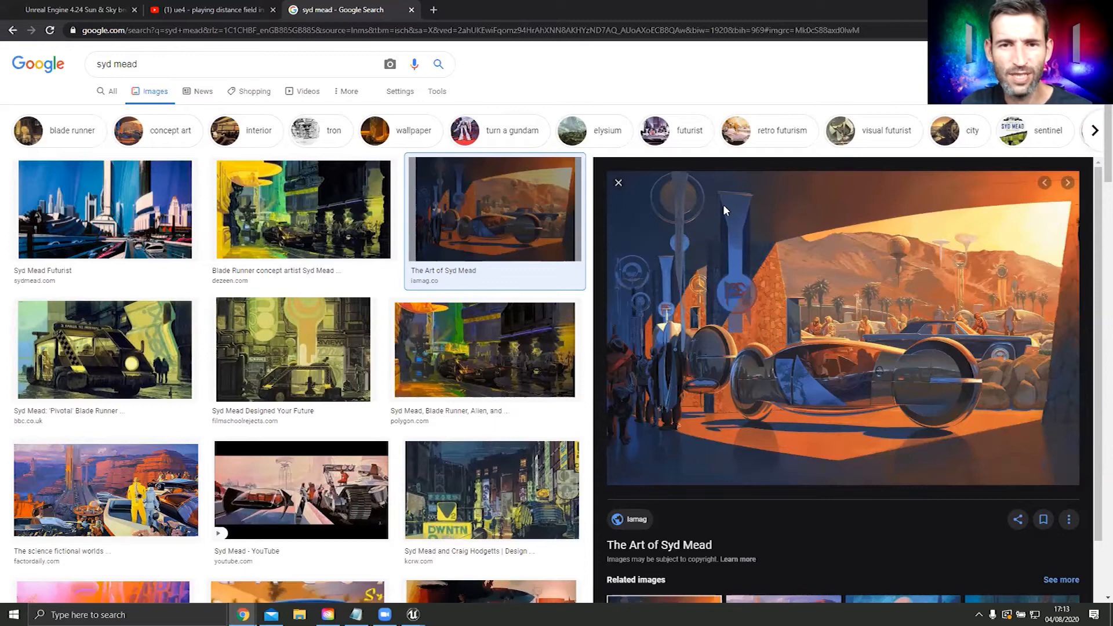
key(alt+Tab)
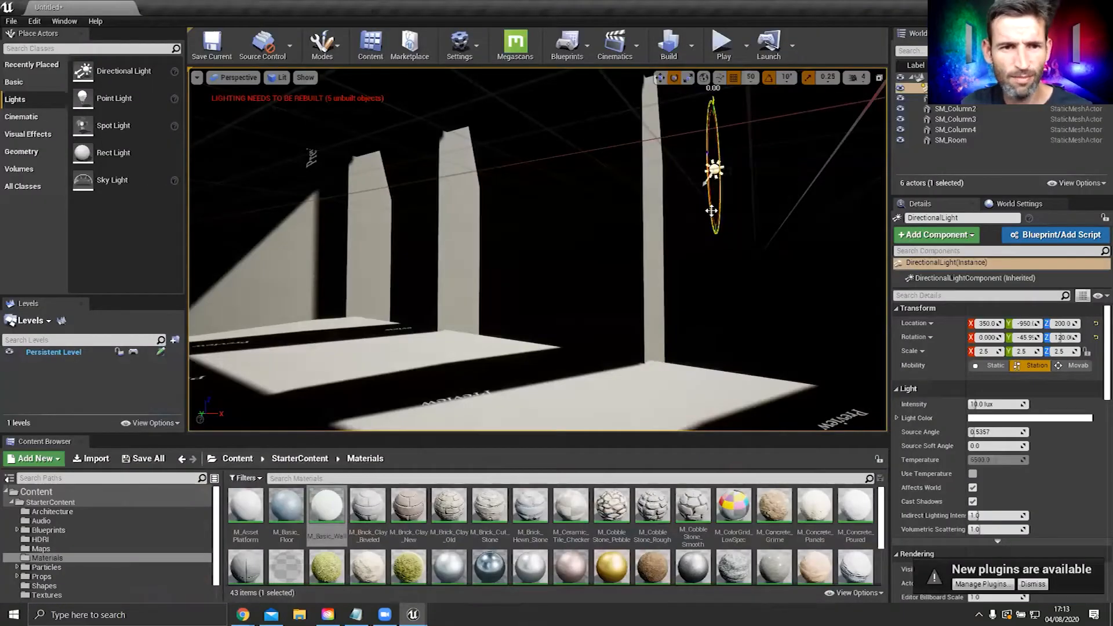
right_drag(537, 249, 322, 102)
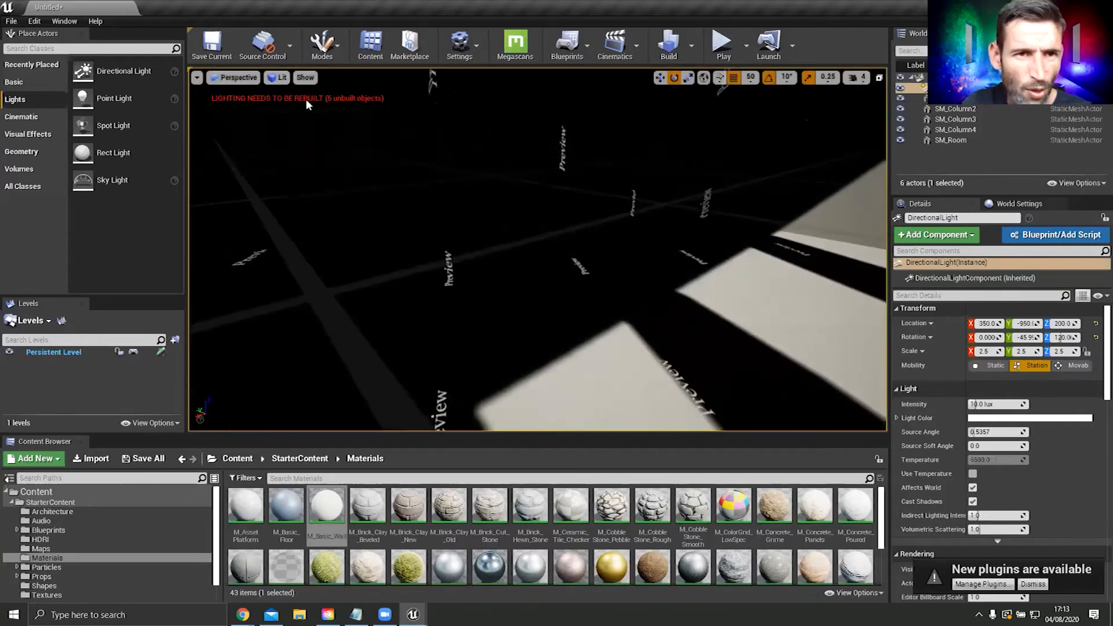
right_drag(536, 250, 785, 234)
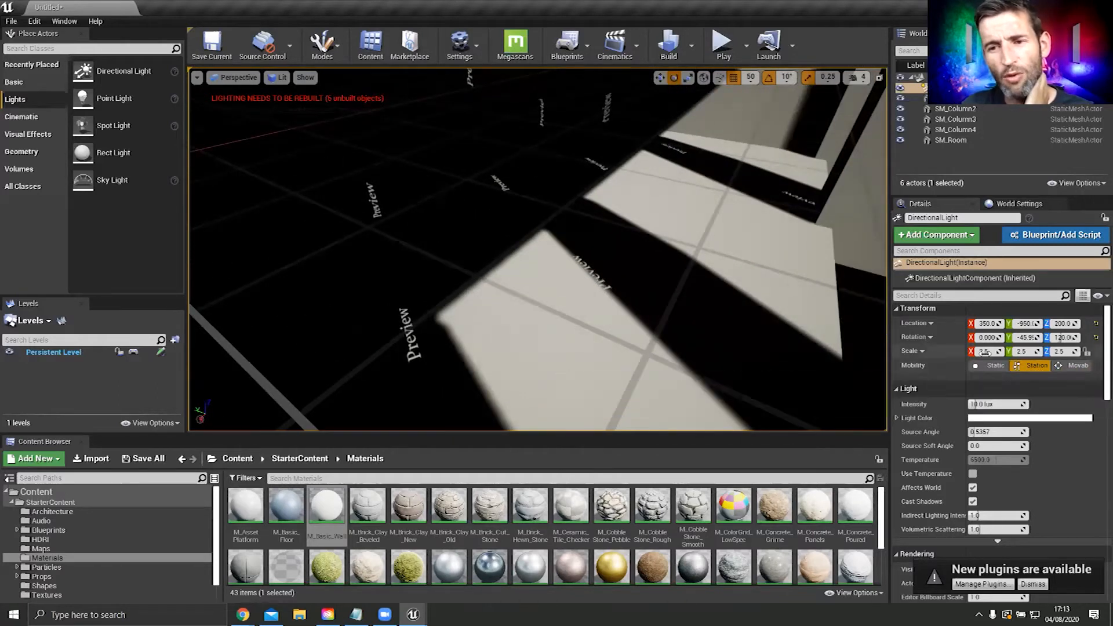
Step: Examine the directional light's Stationary and Static mobility options and the unbuilt preview shadows inside the room
click(1021, 369)
right_drag(827, 319, 737, 279)
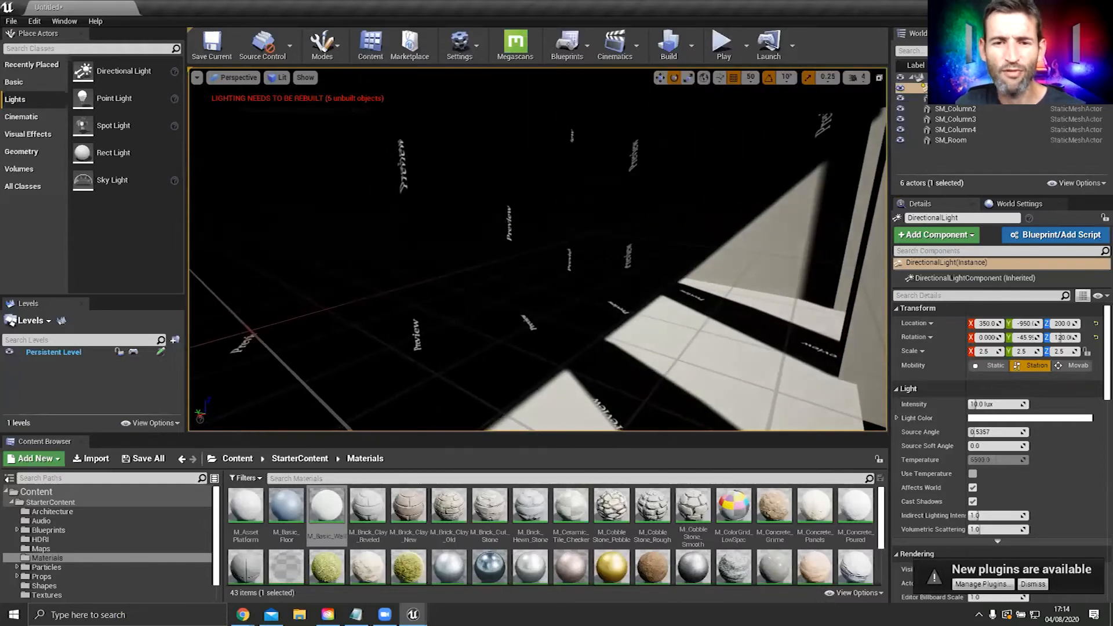
right_drag(736, 279, 580, 220)
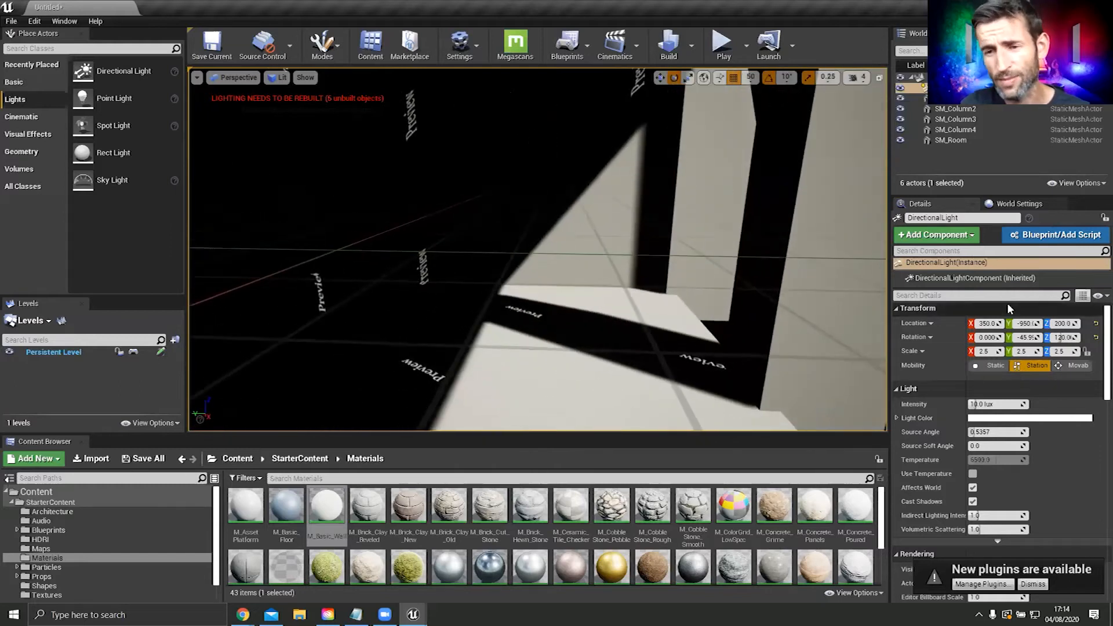
right_drag(580, 219, 701, 226)
right_drag(679, 286, 738, 281)
click(993, 366)
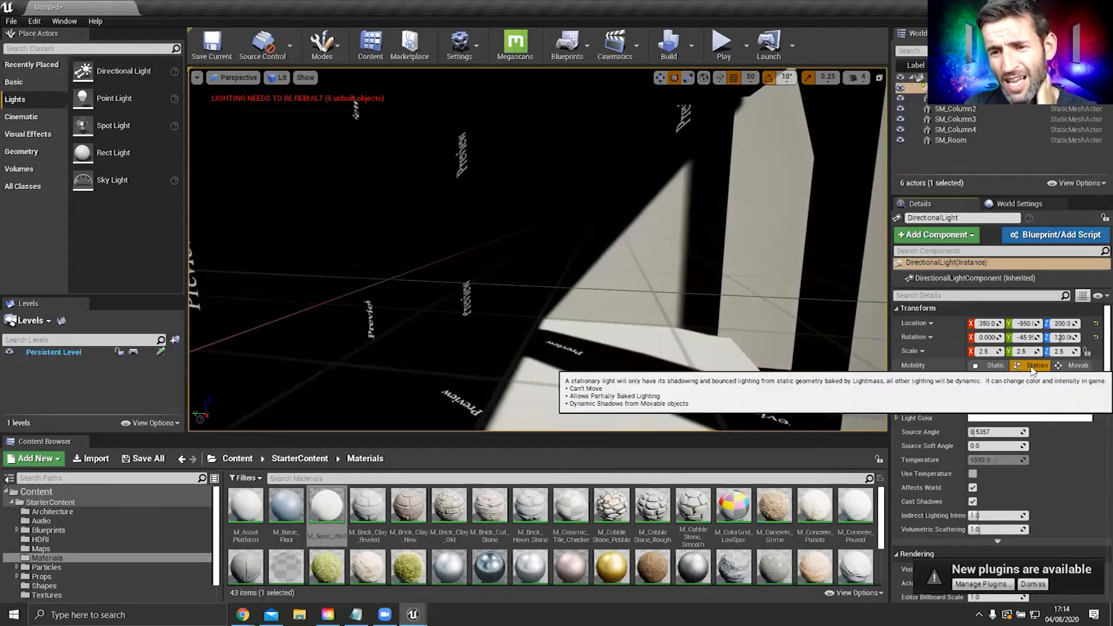
right_drag(735, 260, 870, 325)
right_drag(811, 290, 603, 226)
Step: Try Movable mobility on the directional light, look around the room, and return the light to Stationary
click(1071, 366)
mouse_move(746, 259)
right_down()
mouse_move(591, 266)
mouse_move(744, 261)
right_up()
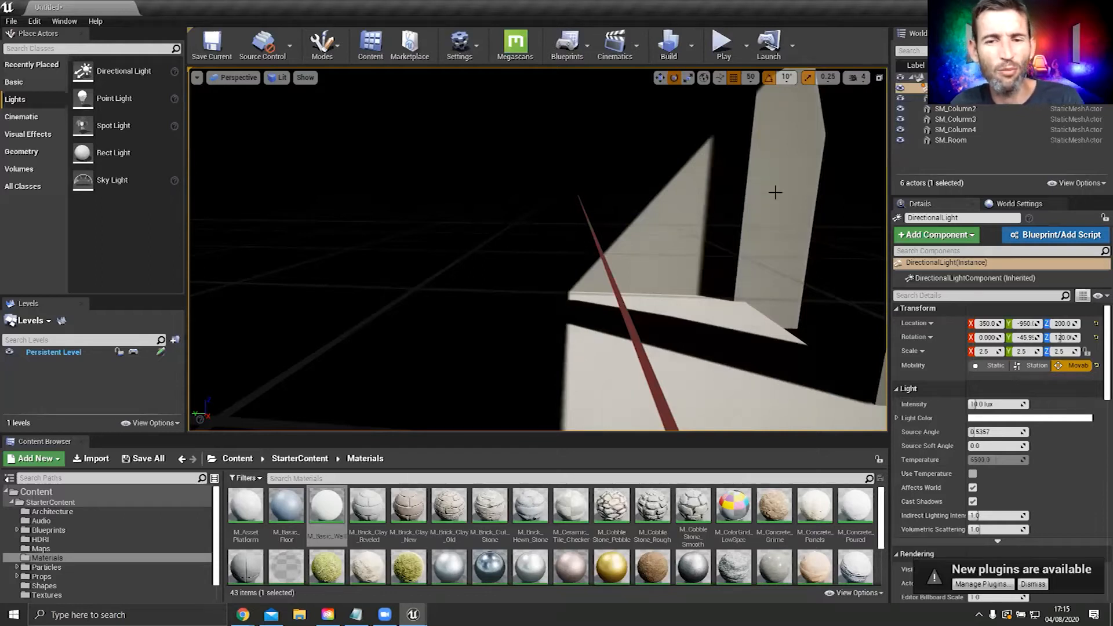
right_drag(772, 265, 870, 258)
right_drag(537, 250, 464, 273)
right_drag(537, 250, 487, 232)
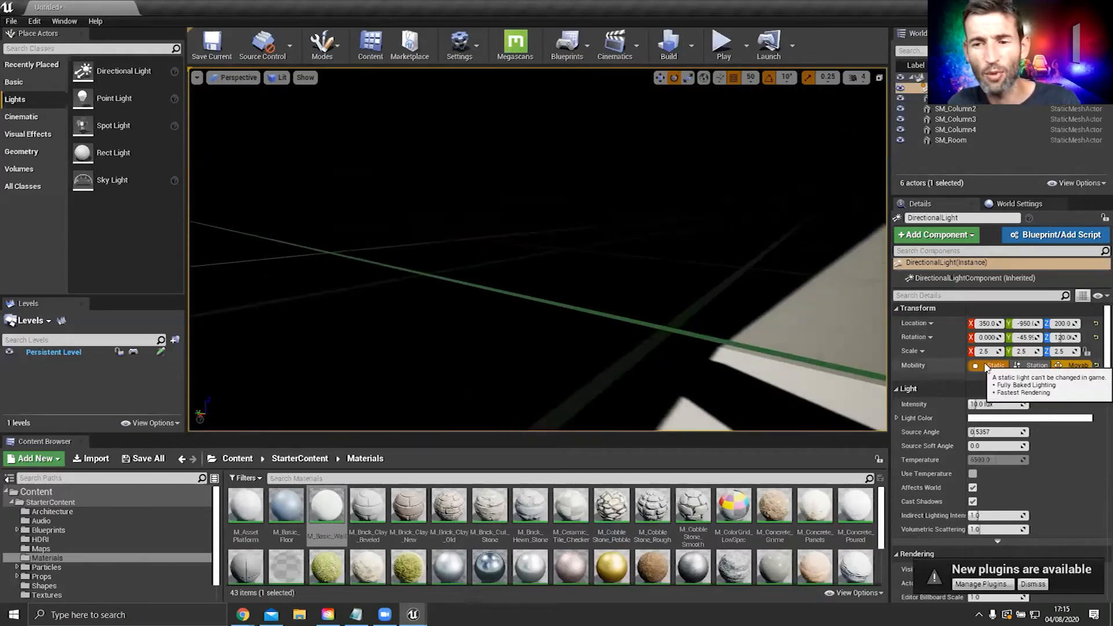
right_drag(579, 261, 684, 302)
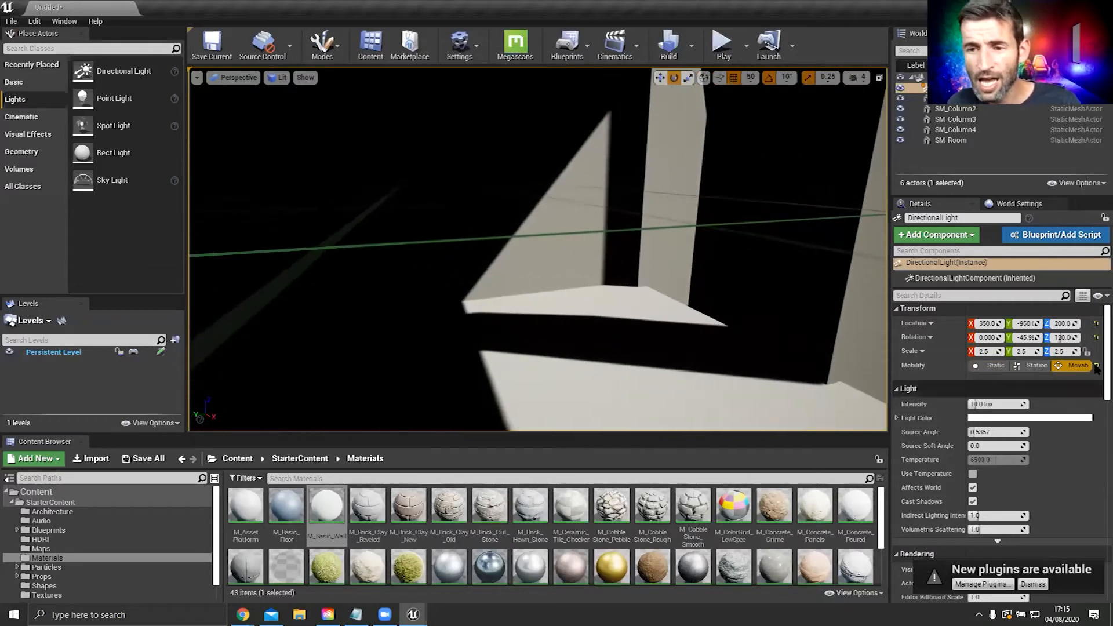
click(1035, 365)
Step: Review the build options, build the level including its lighting, and minimize the Message Log
right_drag(756, 306, 522, 139)
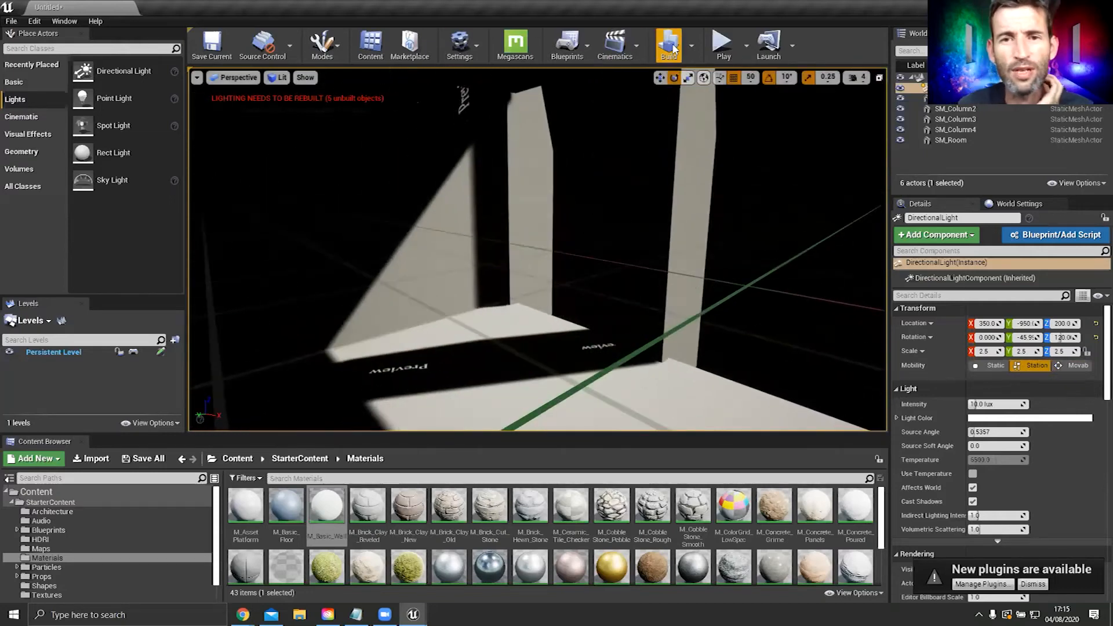
click(694, 46)
mouse_move(719, 90)
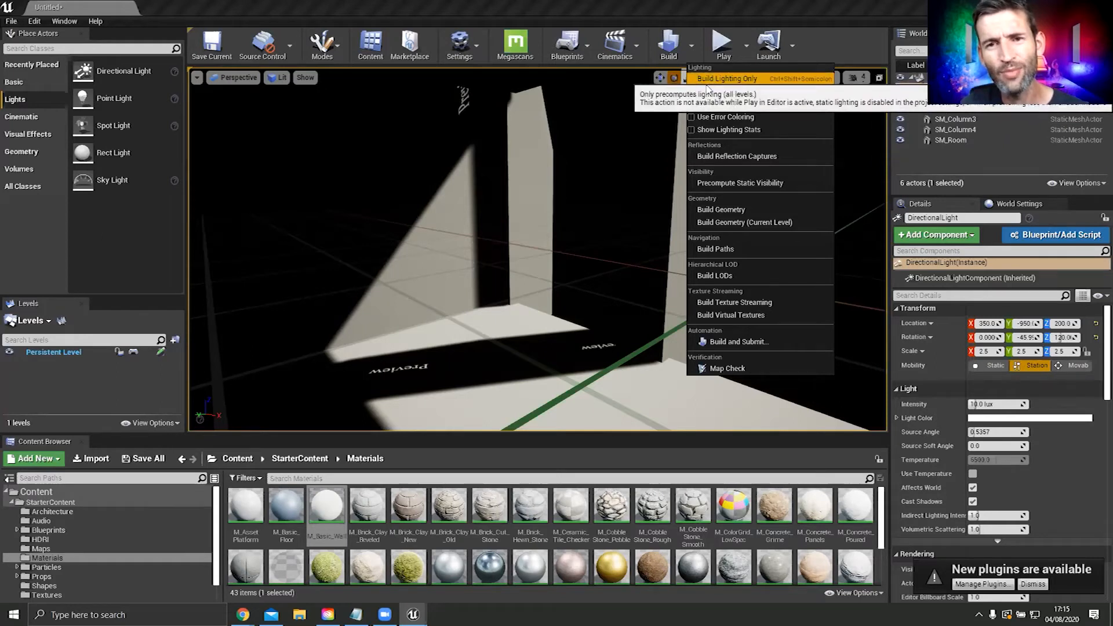
click(672, 55)
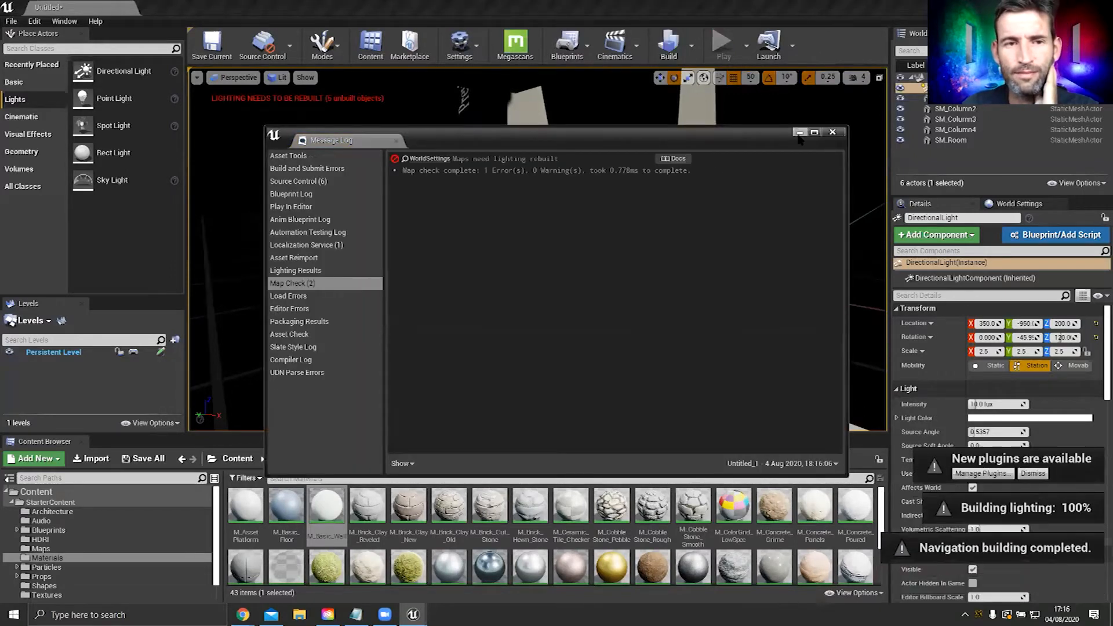
click(799, 133)
Step: Focus on SM_Room, open its static mesh in a maximized editor and view the mesh from outside
right_drag(736, 197, 528, 200)
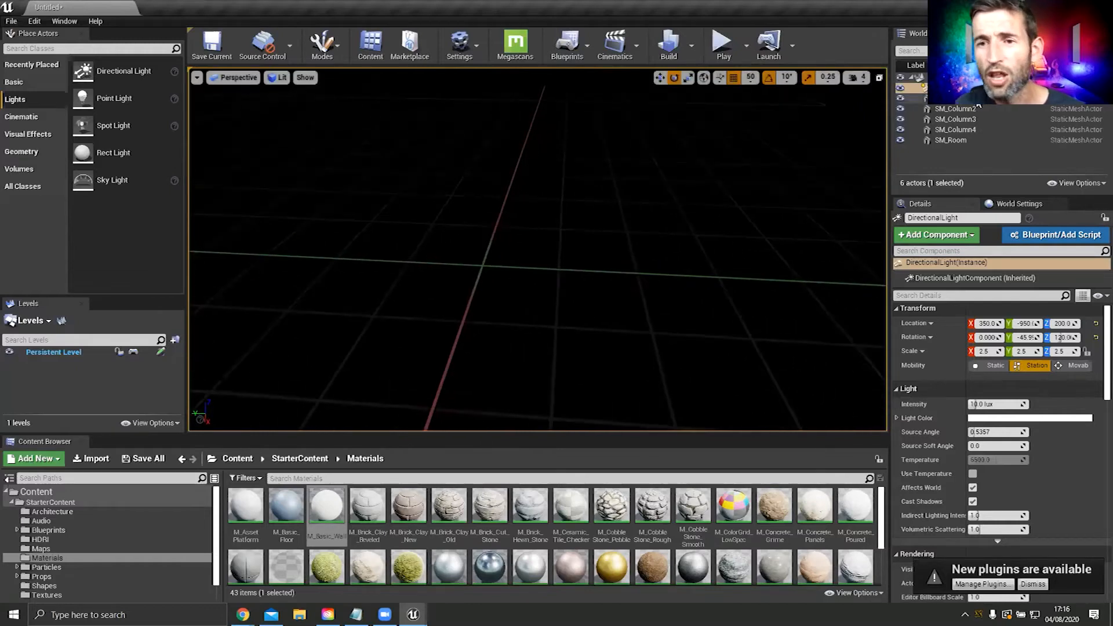
click(972, 139)
double_click(972, 140)
right_drag(676, 194, 629, 142)
double_click(994, 418)
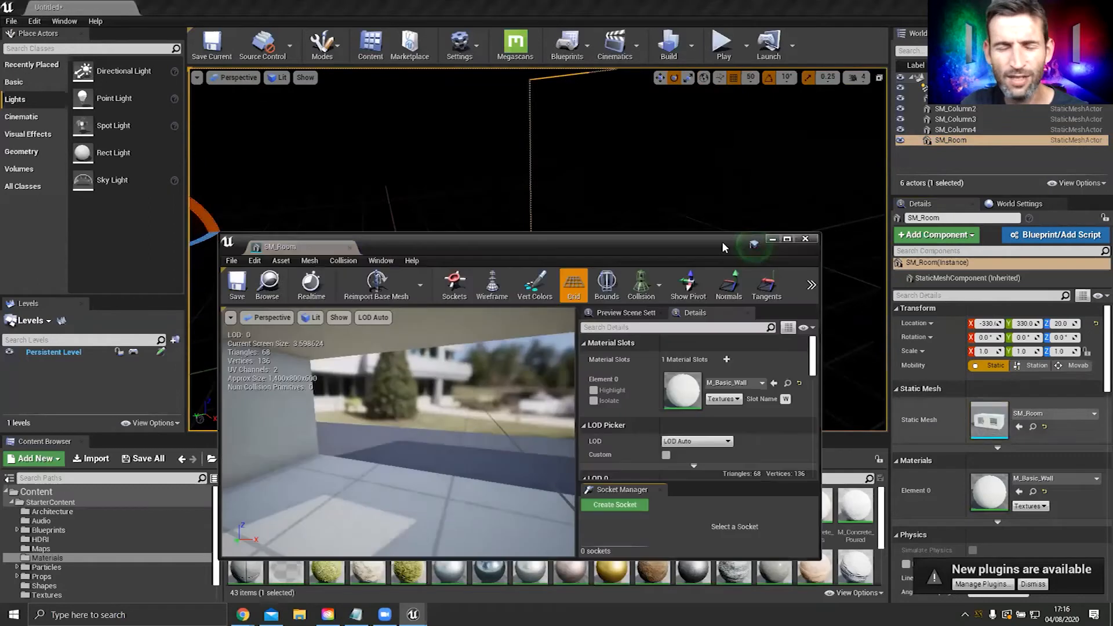
click(790, 247)
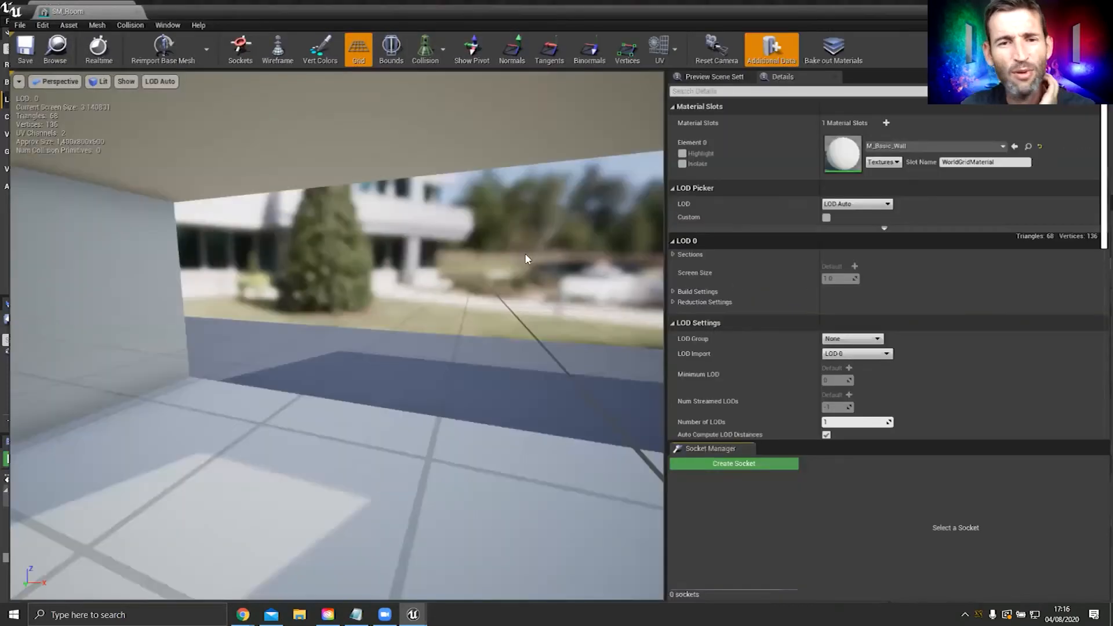
scroll(509, 246, down, 4)
scroll(507, 249, down, 4)
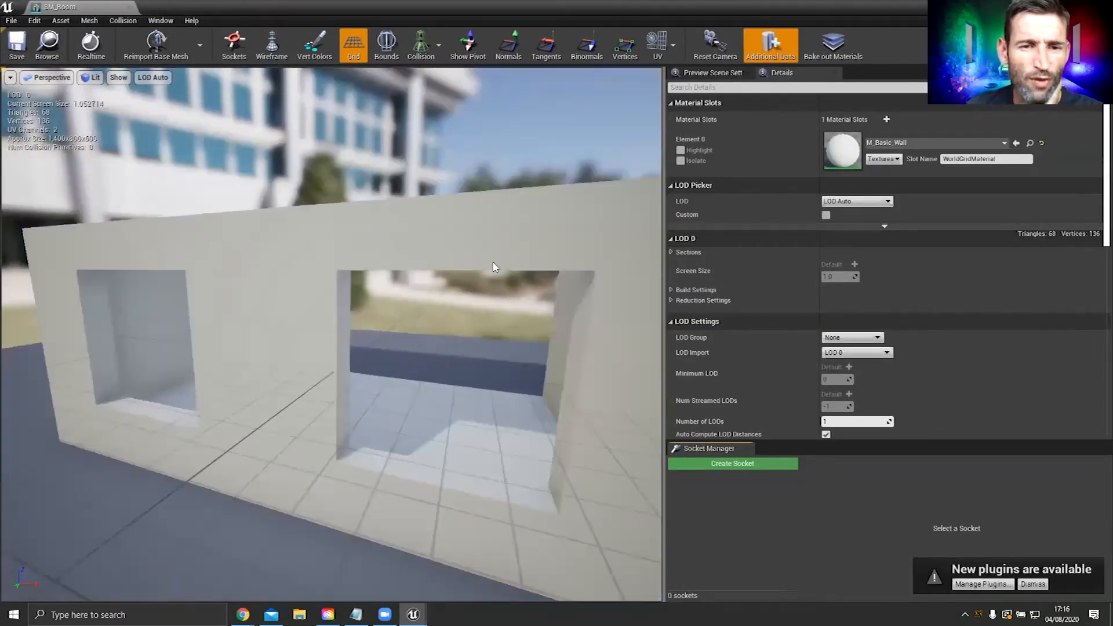
Step: Display the SM_Room mesh's UV Channel 0 layout, followed by its UV Channel 1 layout
click(670, 48)
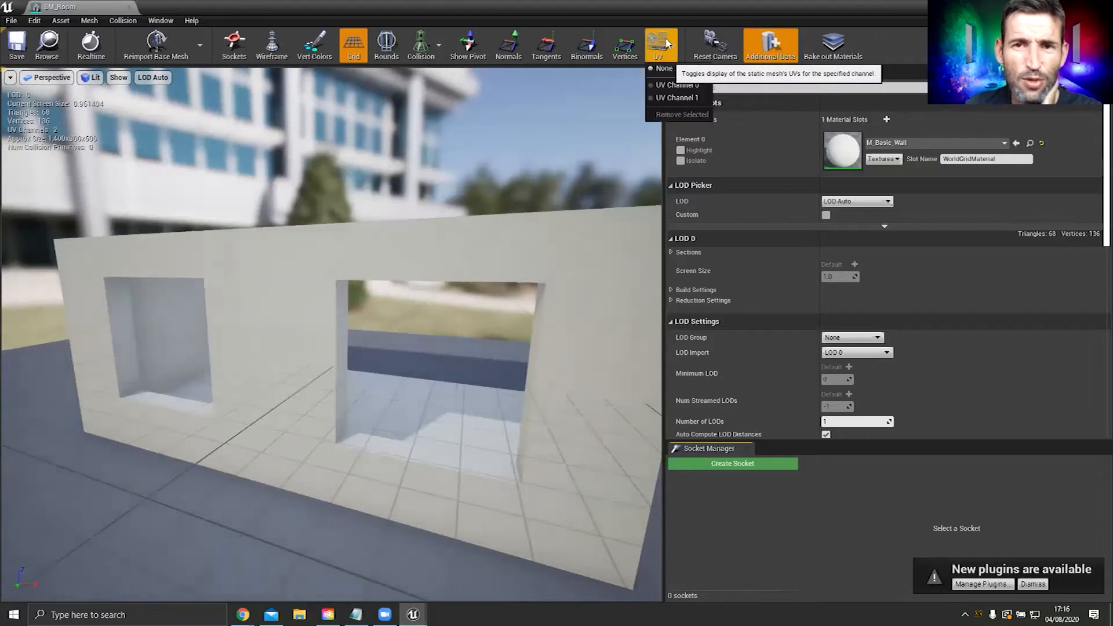
click(677, 86)
scroll(506, 268, down, 2)
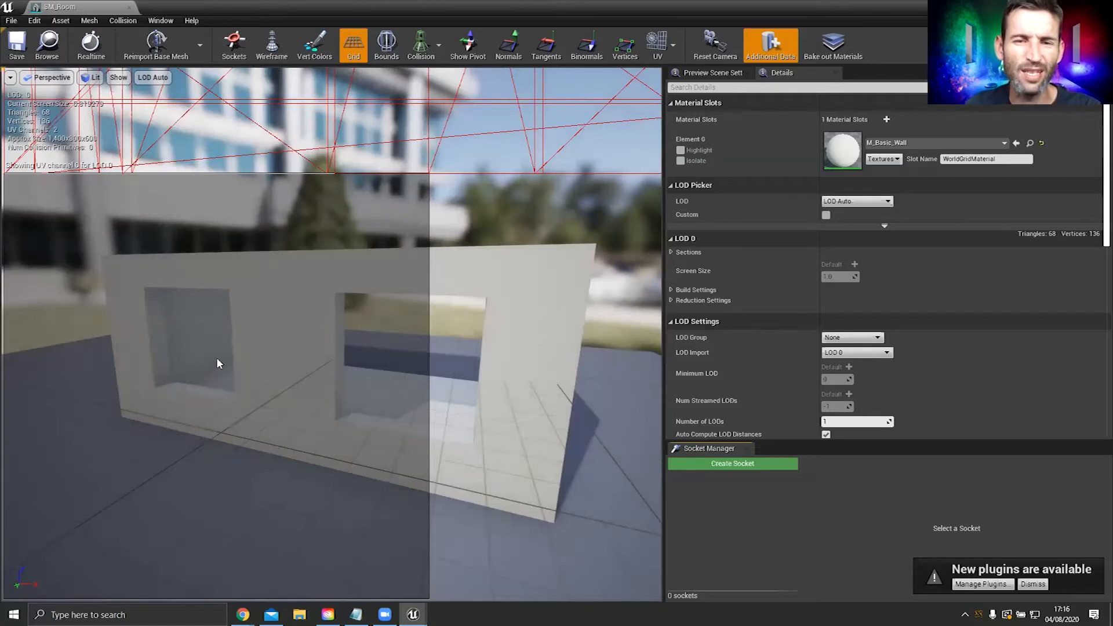
click(546, 45)
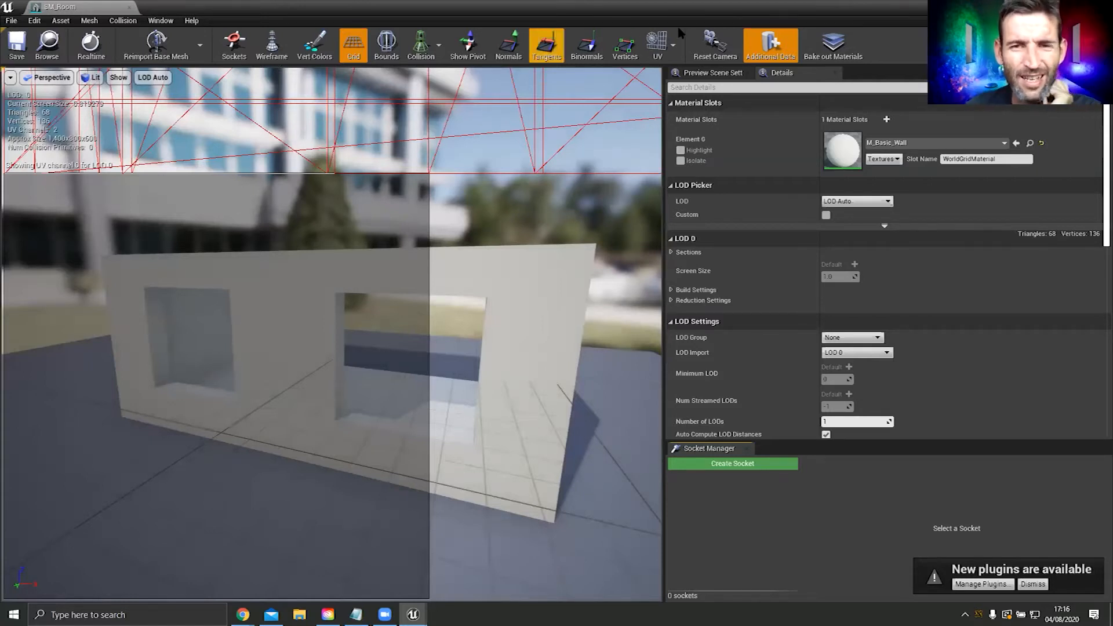
click(673, 45)
click(664, 103)
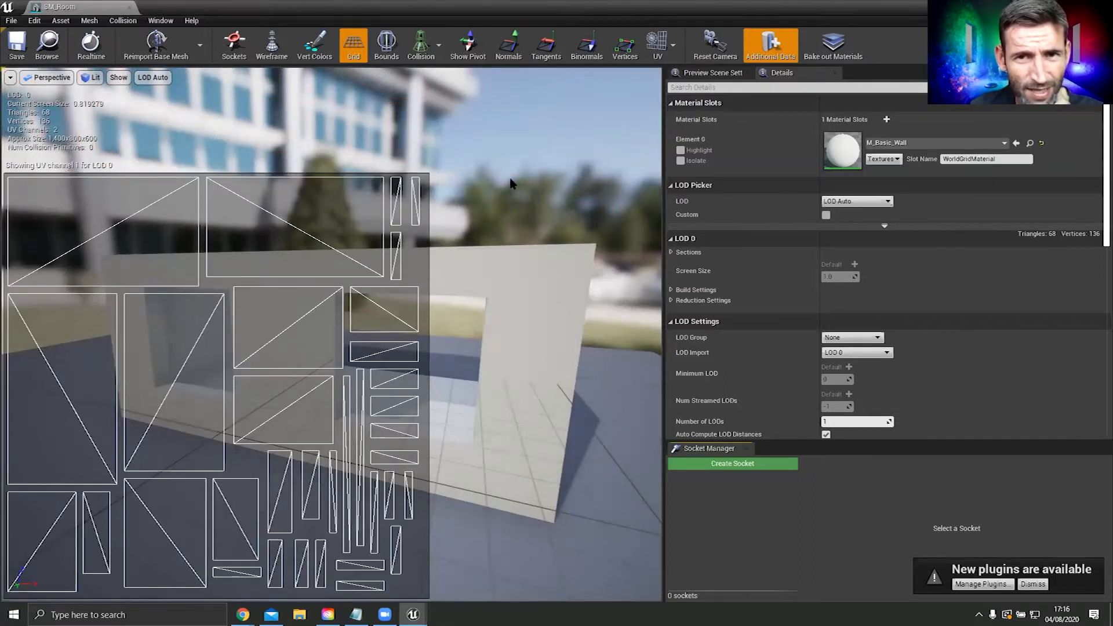
Step: Compare the SM_Room mesh's UV Channel 0 layout with its UV Channel 1 layout again
click(674, 45)
click(664, 92)
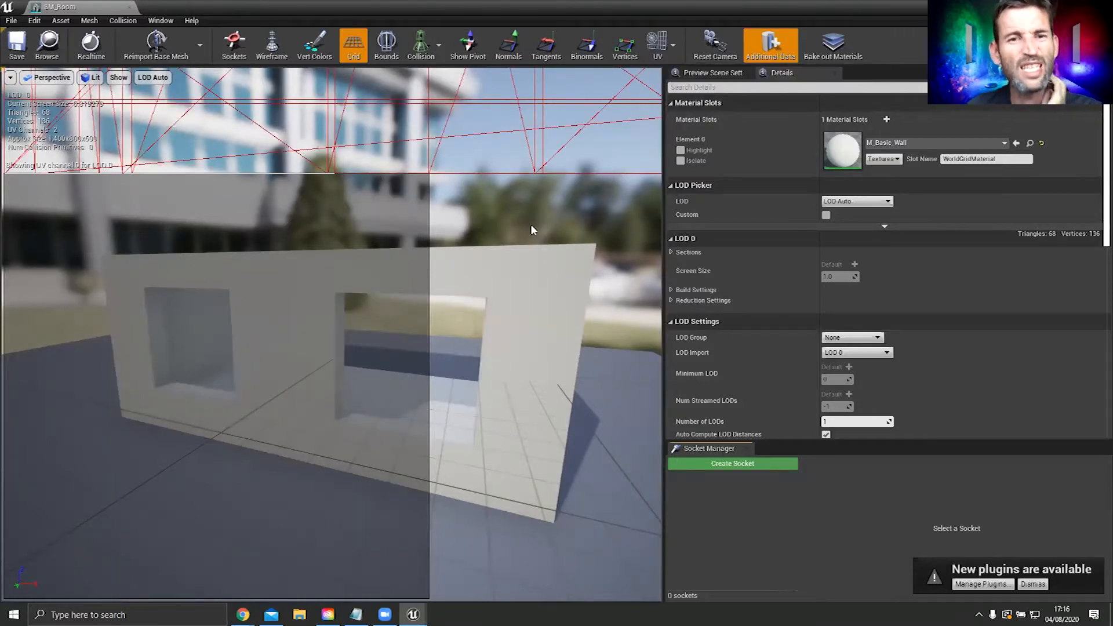
click(673, 44)
click(667, 101)
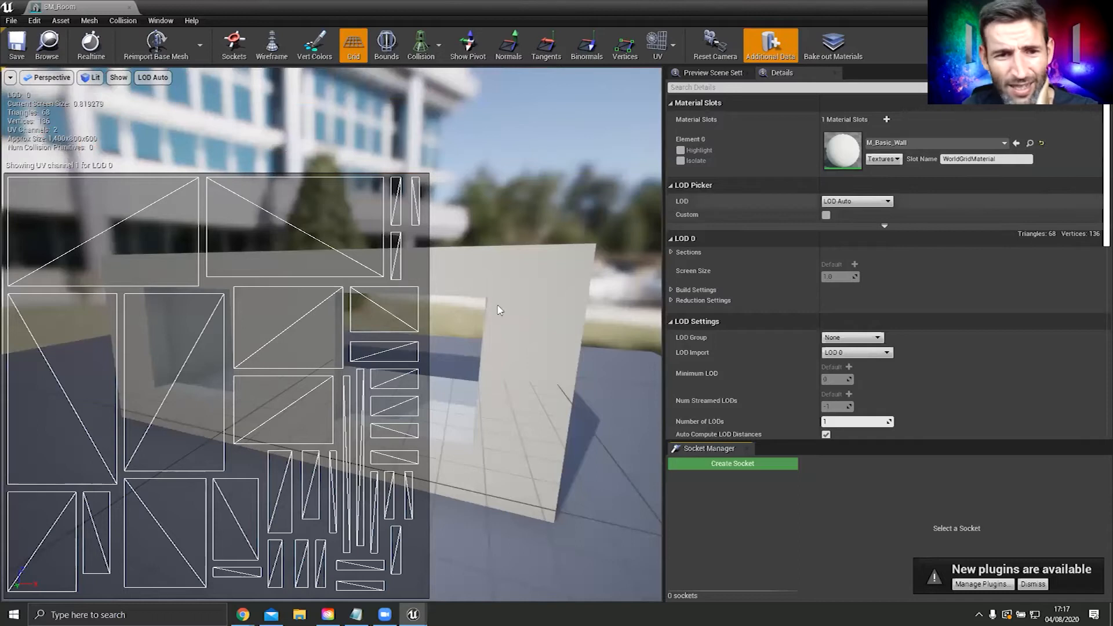
Step: Expand the SM_Room mesh's advanced General Settings, recheck both UV channels, and set Light Map Coordinate Index to 1
scroll(893, 300, down, 6)
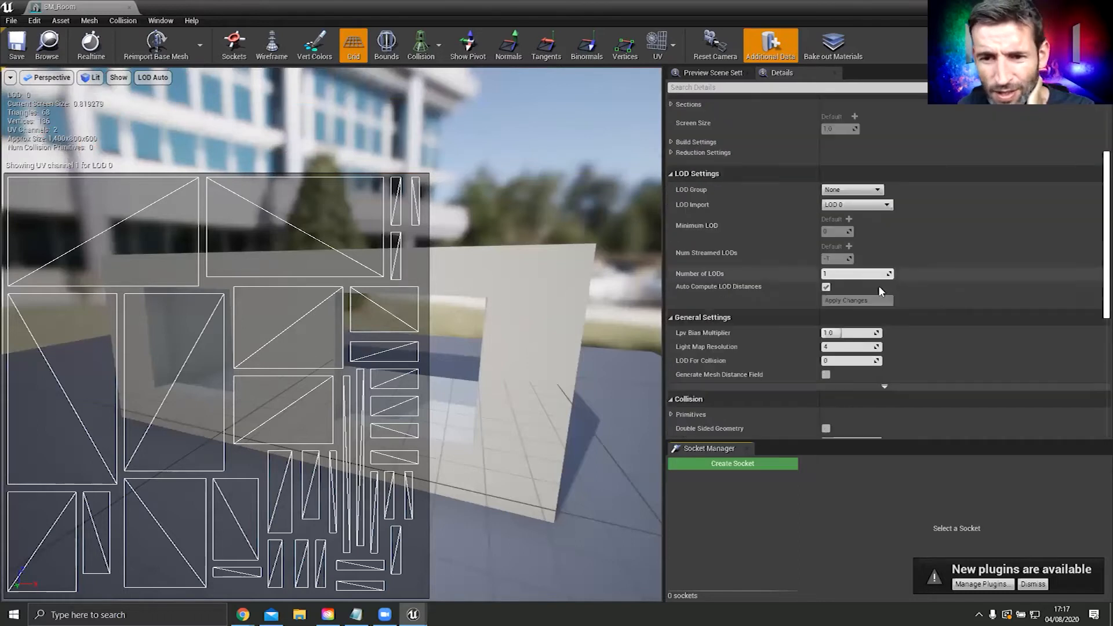
scroll(877, 290, down, 1)
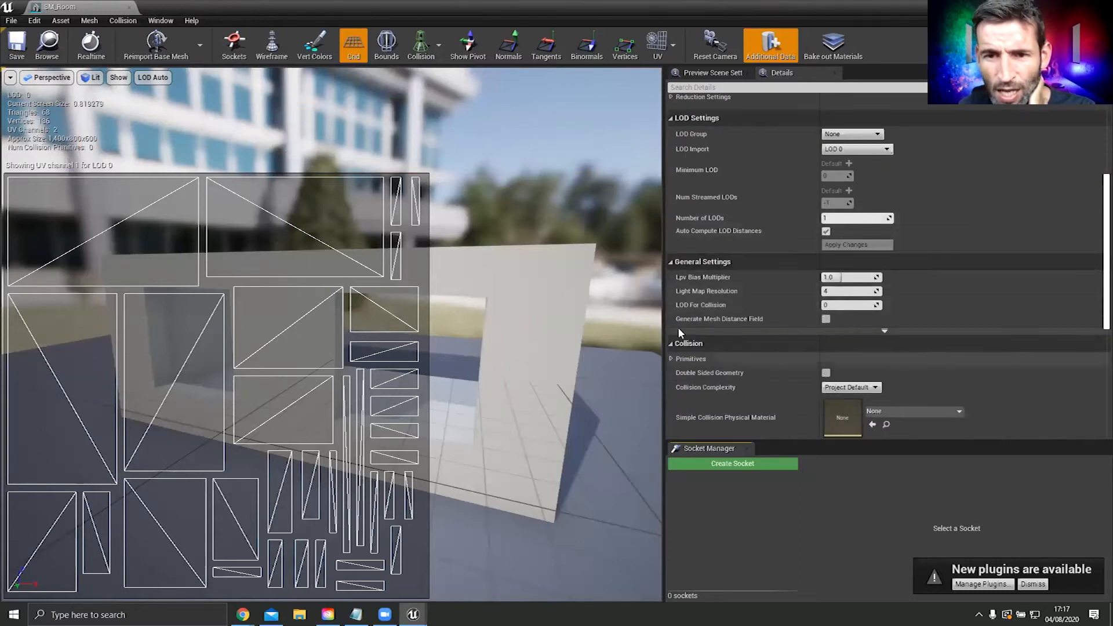
click(890, 331)
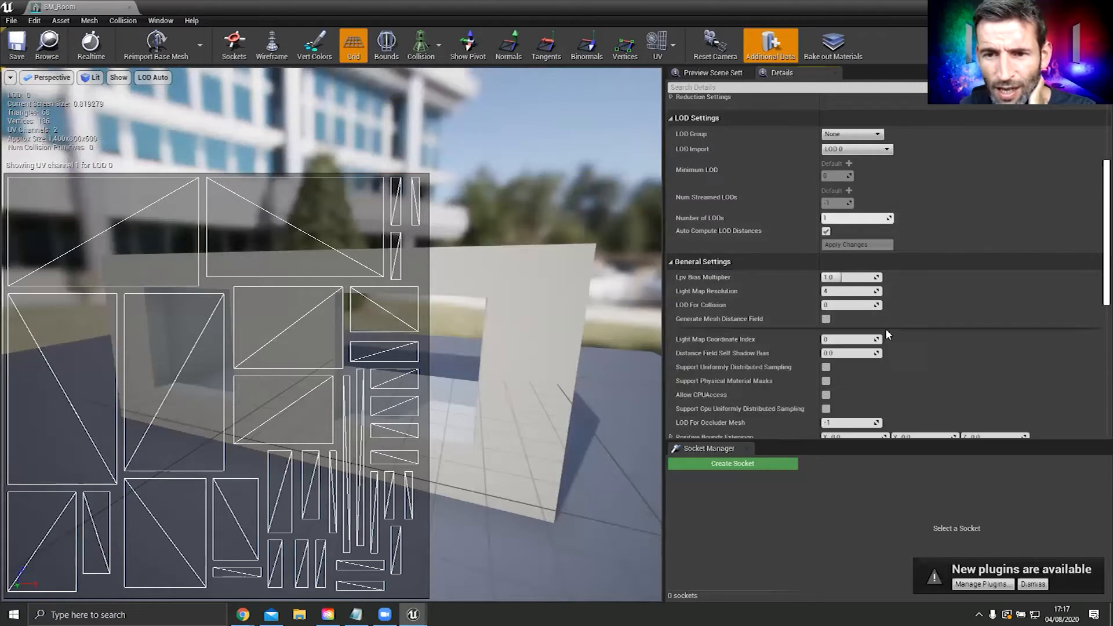
scroll(756, 284, down, 1)
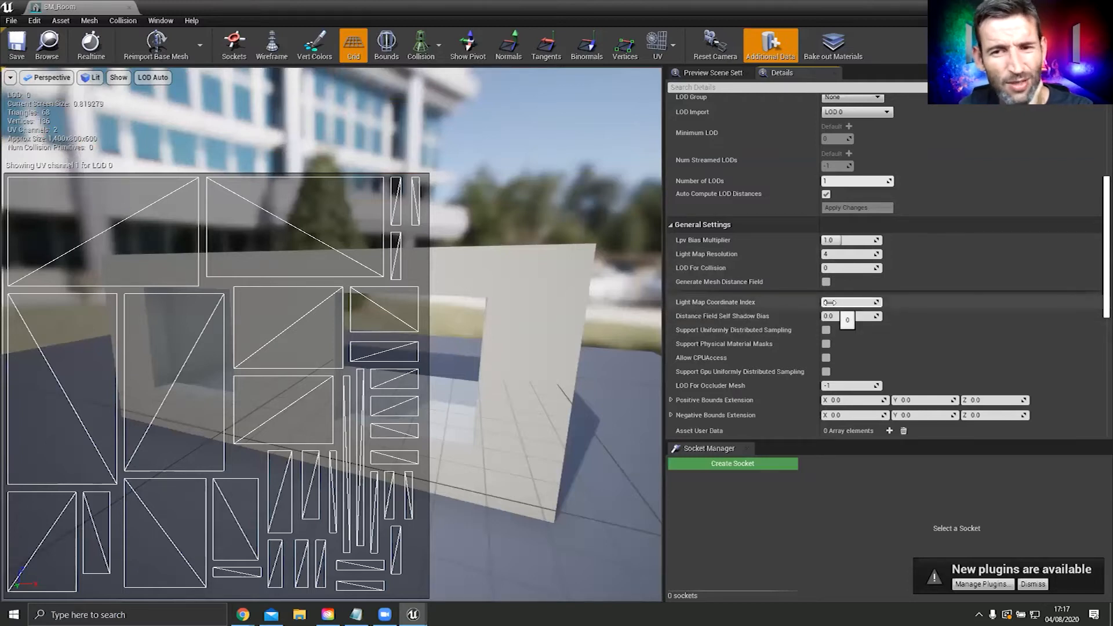
click(662, 44)
click(676, 86)
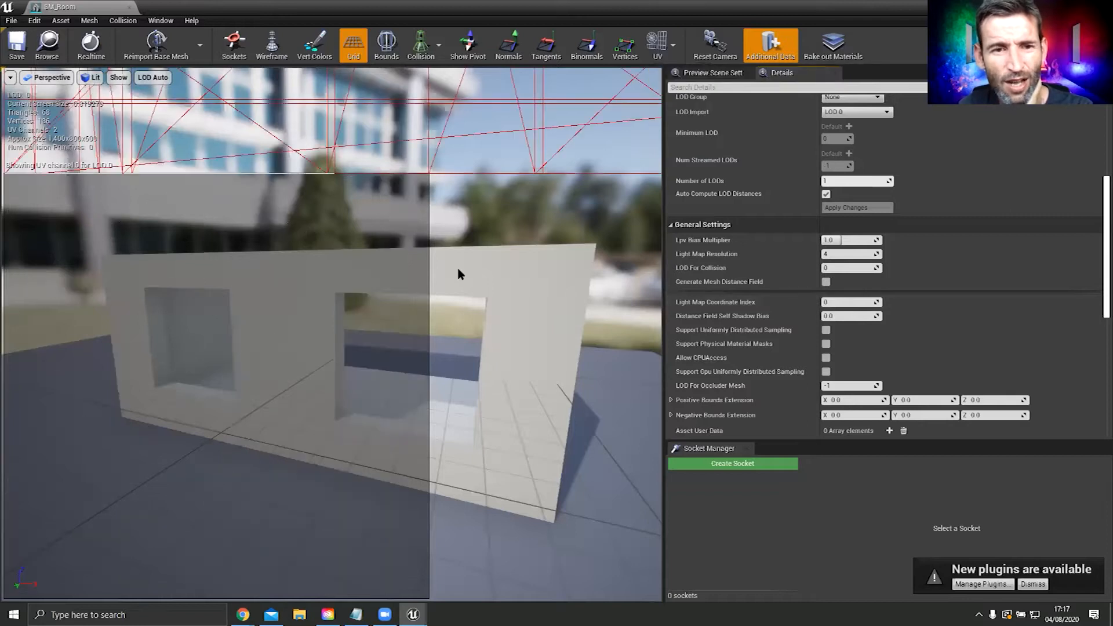
click(666, 40)
click(681, 97)
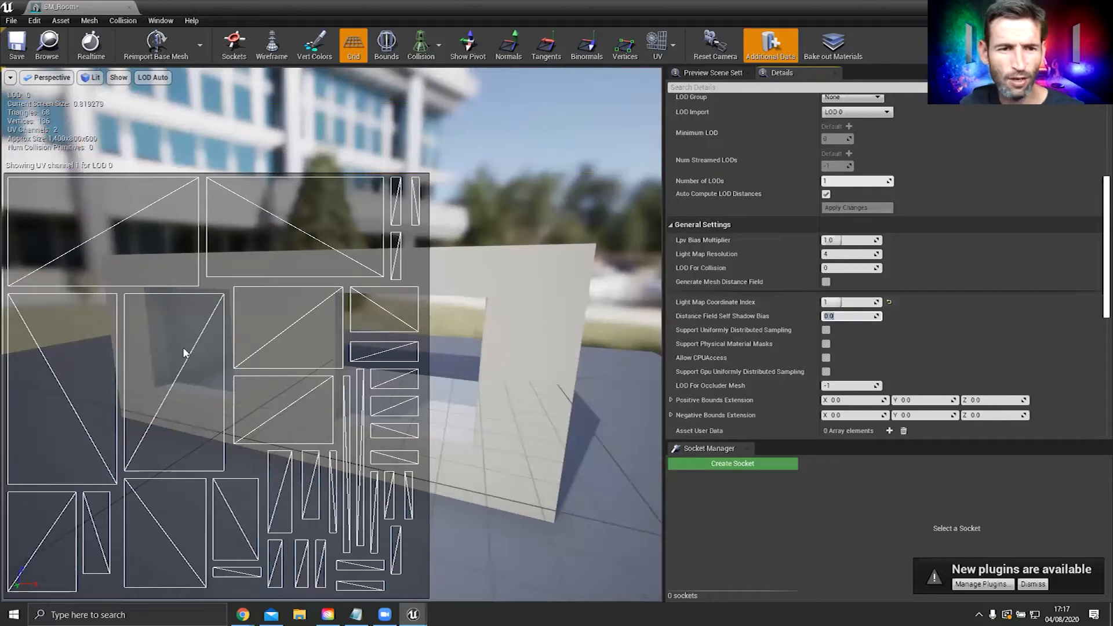
right_drag(503, 295, 503, 258)
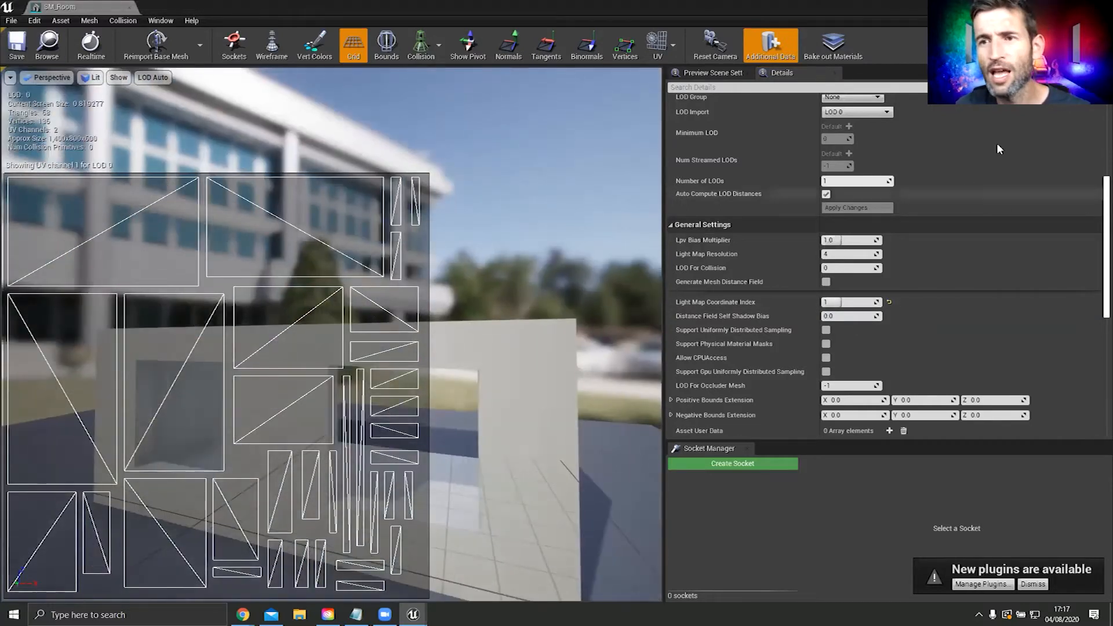
click(1066, 7)
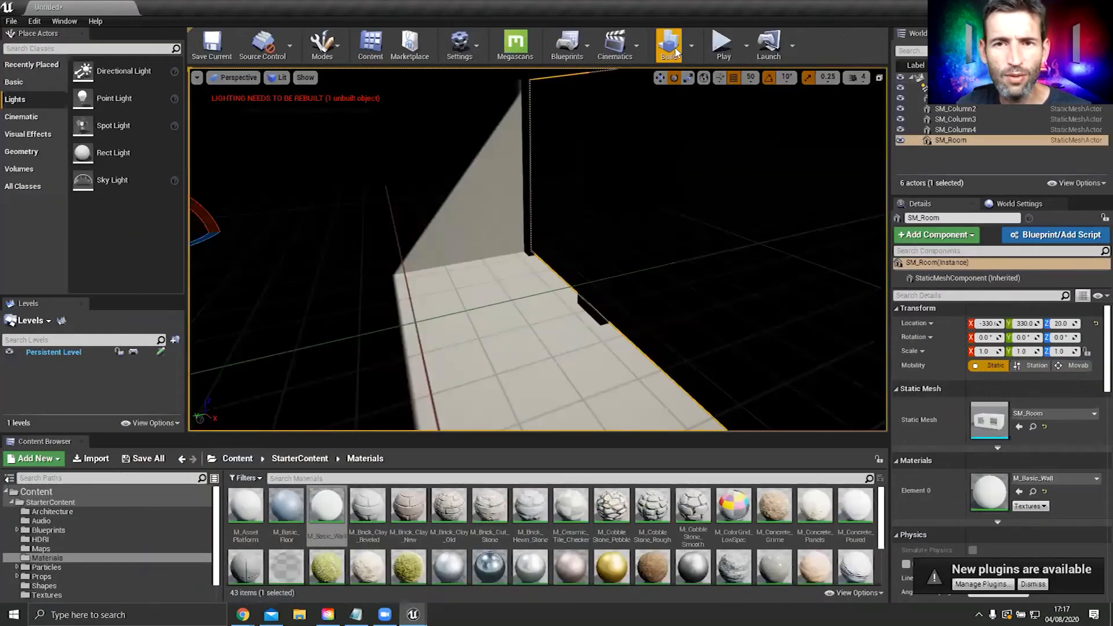
Step: Build the level with its lighting, minimize the Message Log, and inspect the baked shadows inside the room
click(669, 45)
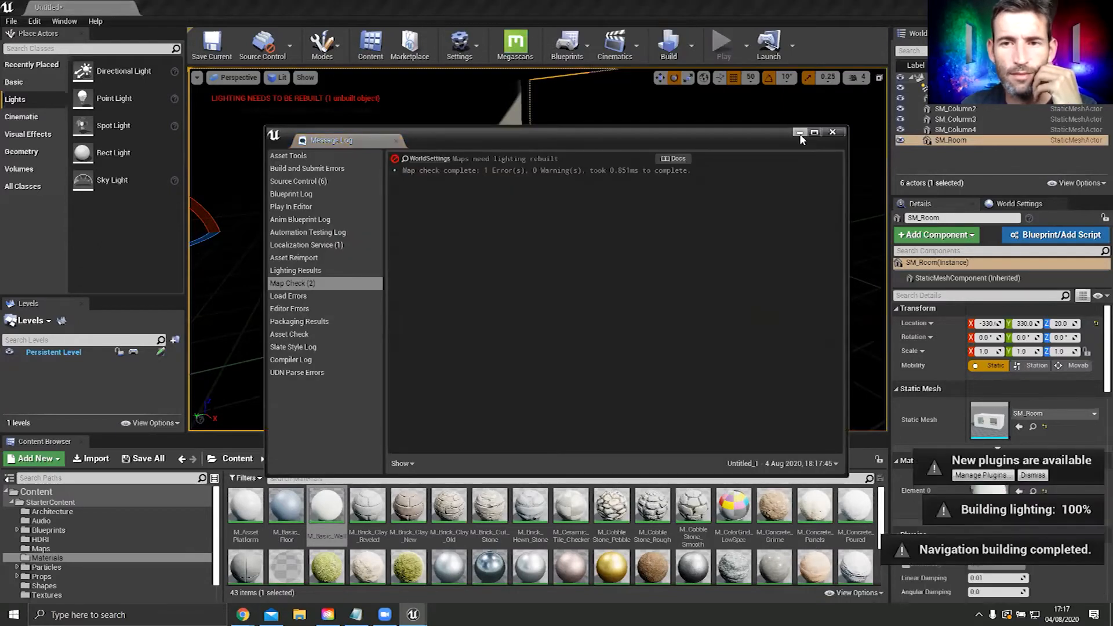
click(800, 132)
right_drag(767, 156, 673, 176)
key(w)
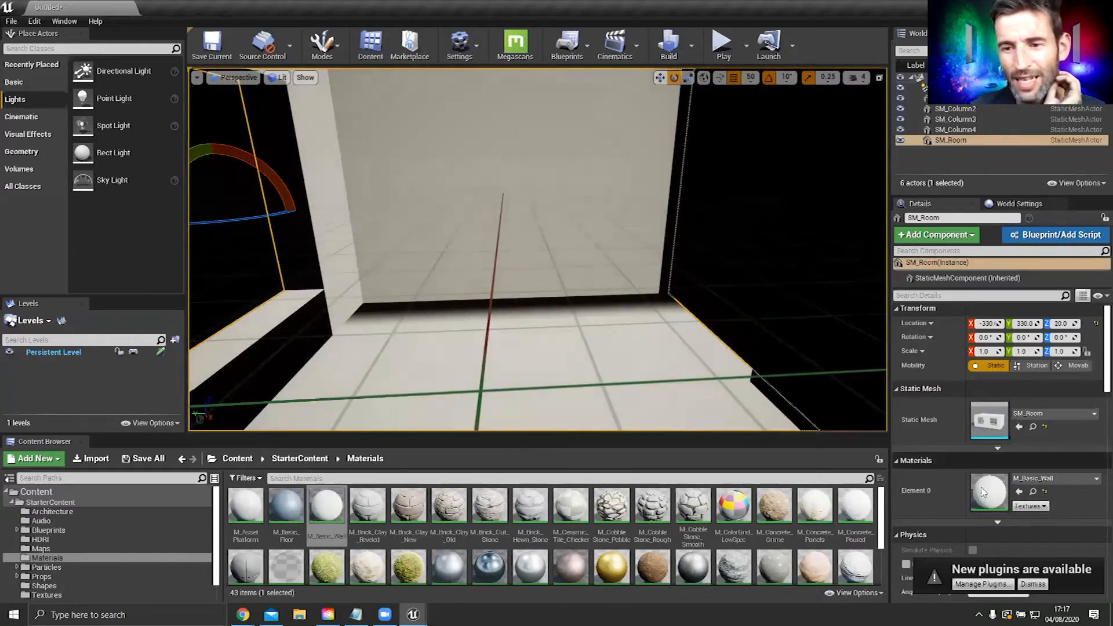
Step: Review the SM_Room mesh's settings in its editor and examine the baked shading along the room's walls and floor
double_click(989, 420)
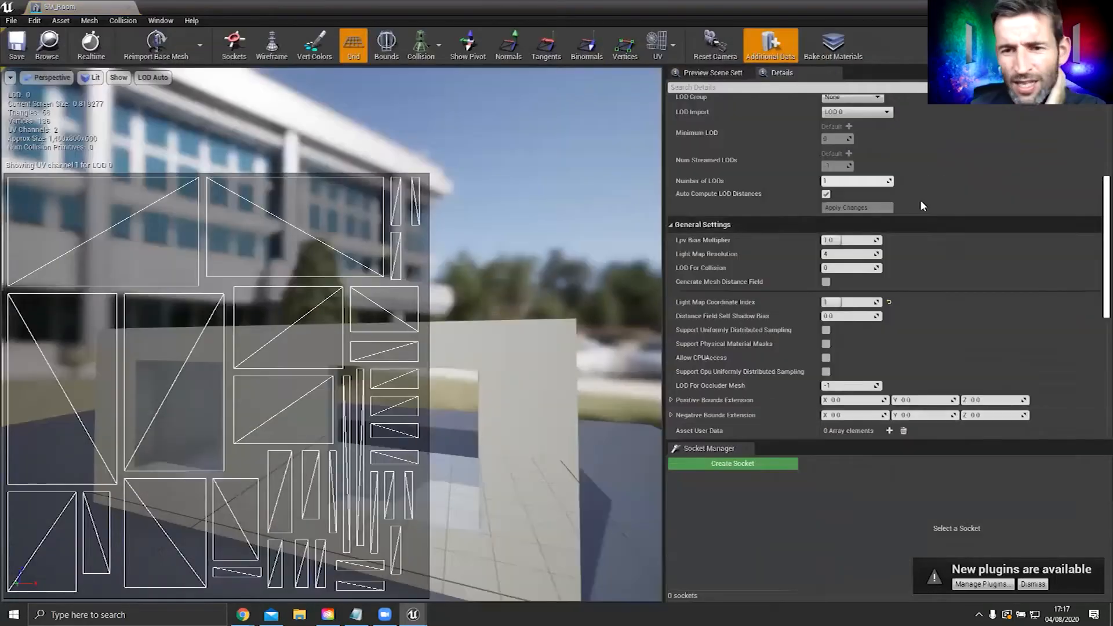
scroll(795, 157, up, 5)
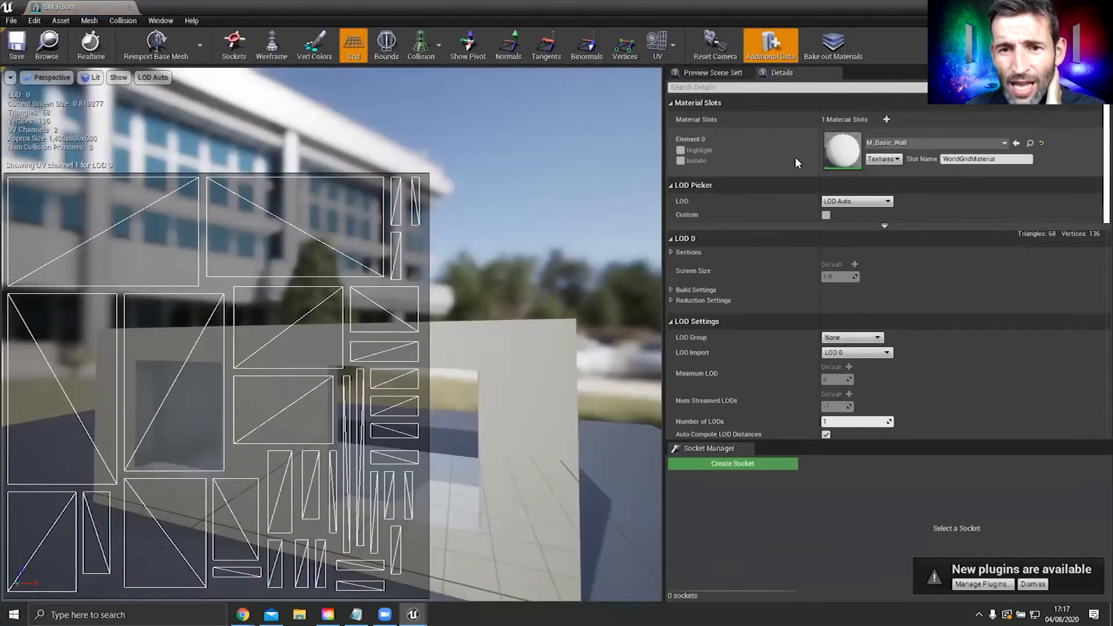
scroll(795, 157, down, 4)
scroll(795, 162, down, 2)
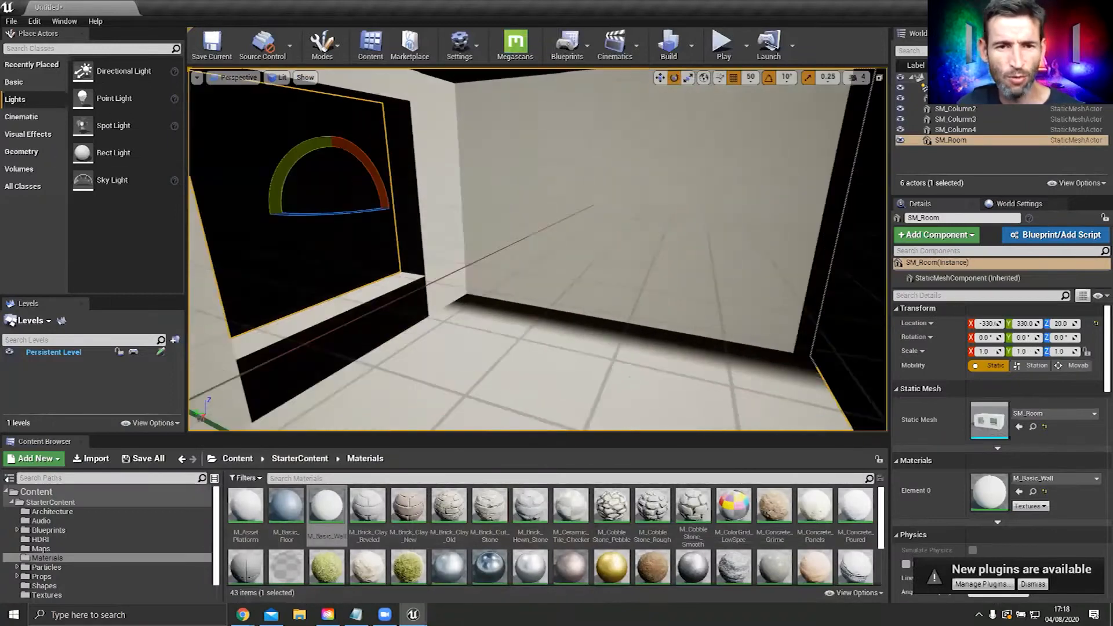
key(s)
key(w)
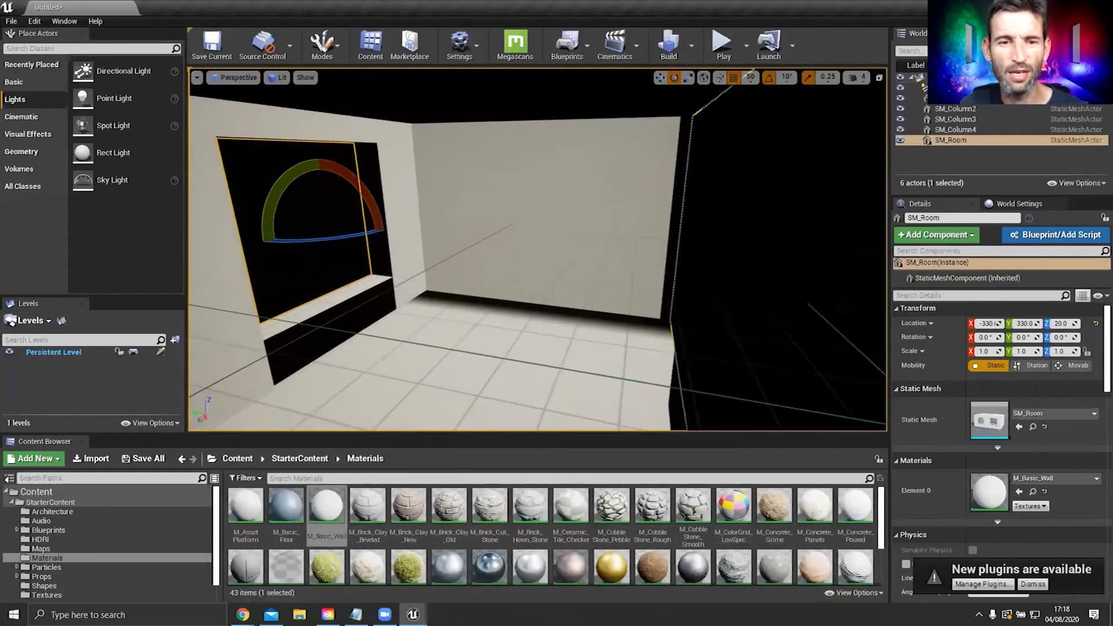
key(w)
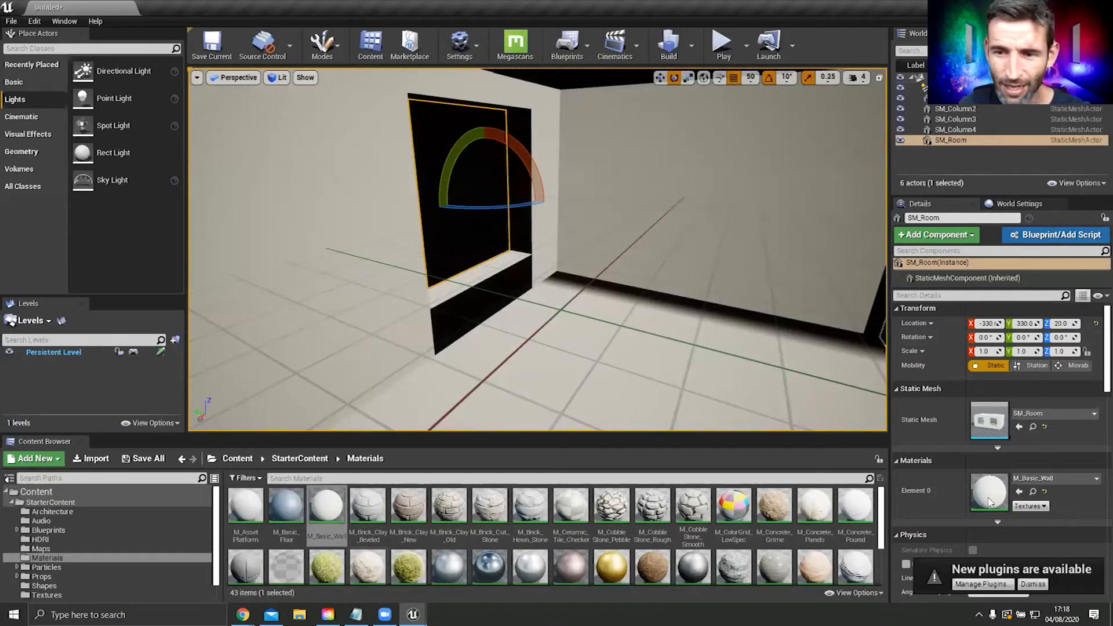
Step: Set the SM_Room mesh's Light Map Resolution to 512, save the mesh, and return to the level
double_click(985, 426)
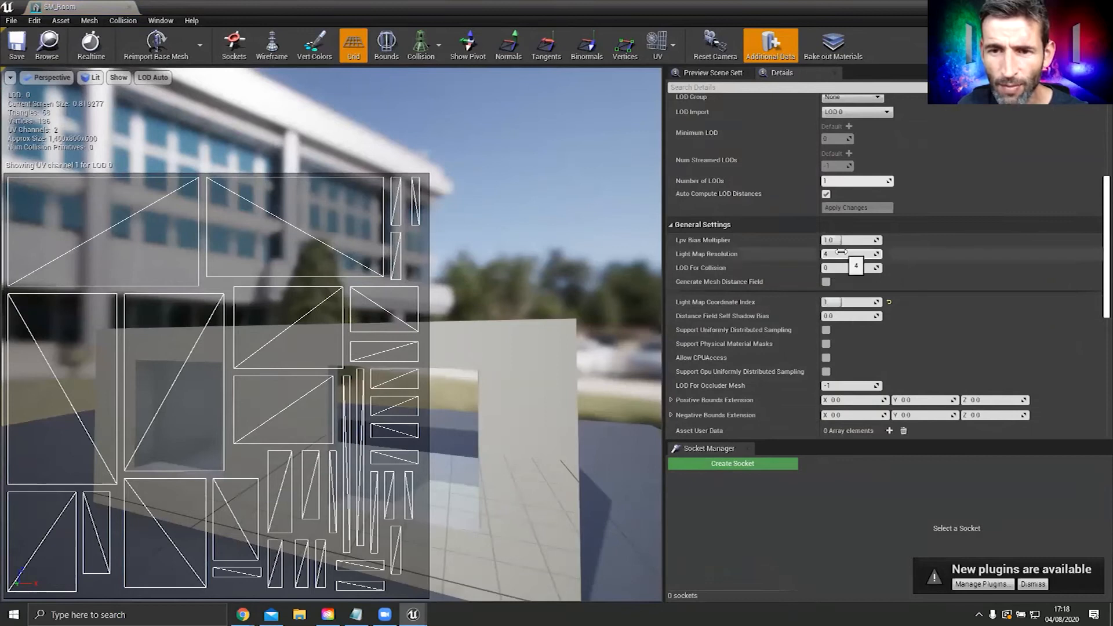
key(Return)
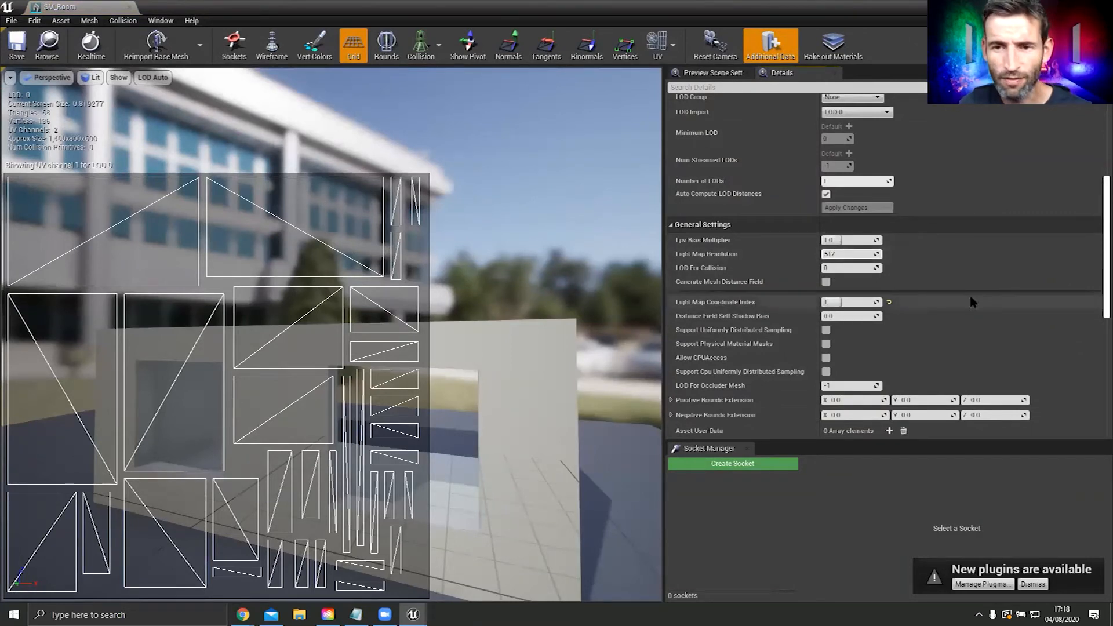
click(47, 46)
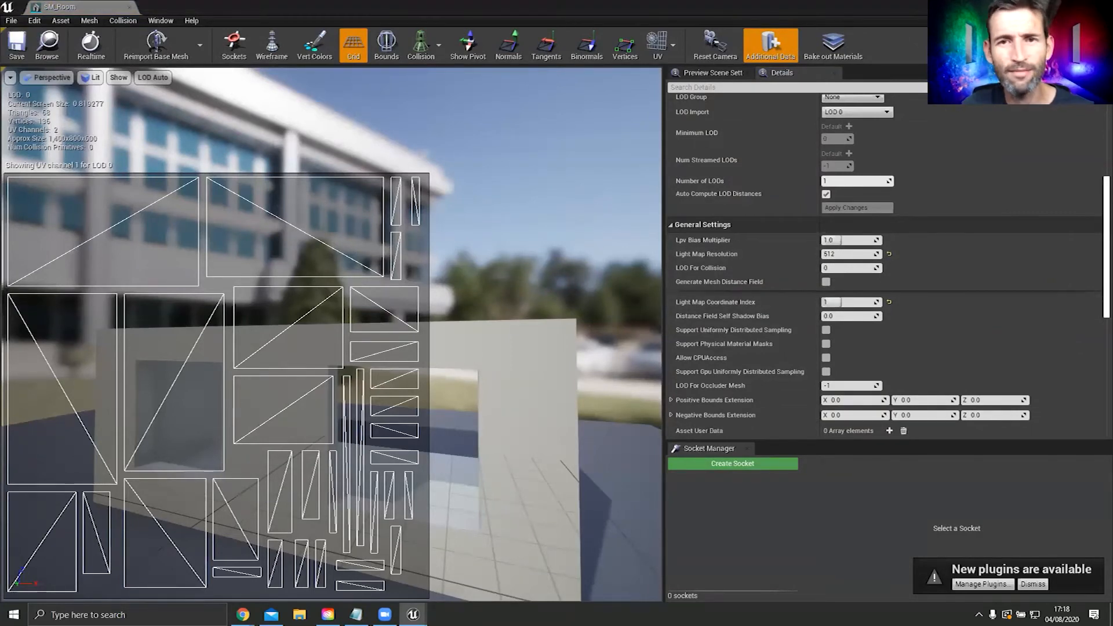
click(1065, 7)
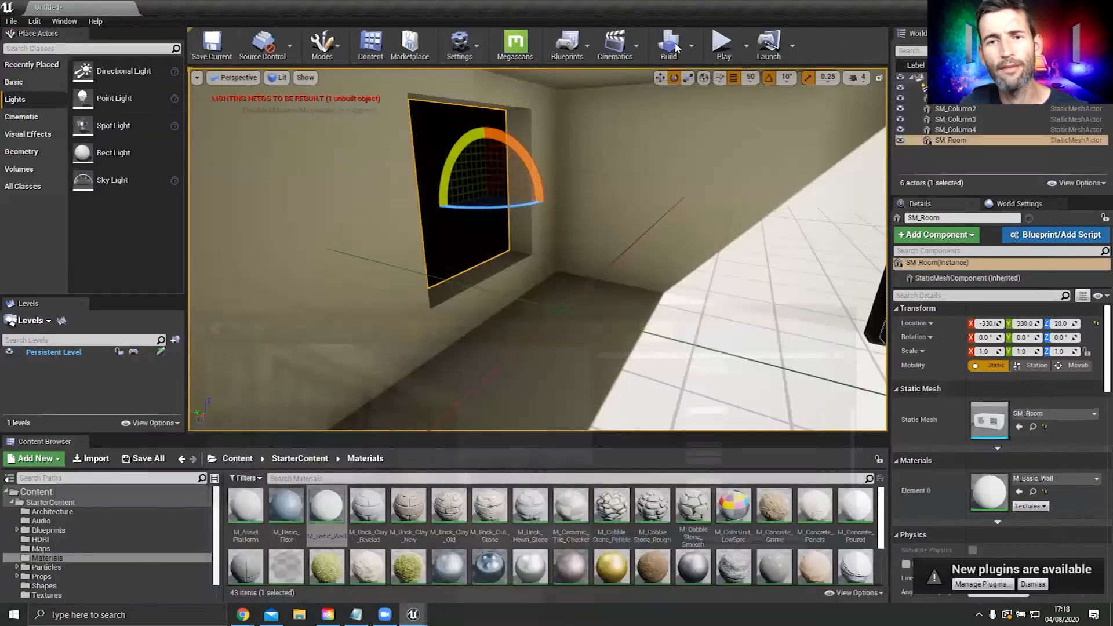
Step: Rebuild the level's lighting, minimize the Message Log, and inspect the sunlight and shadows around the room's window
click(674, 44)
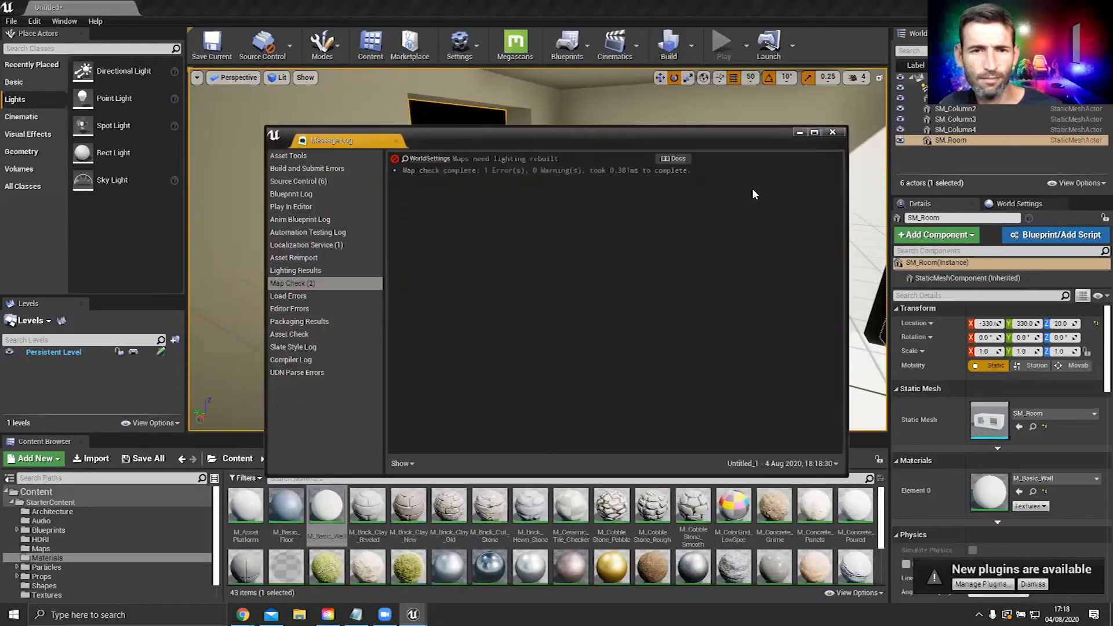
click(798, 133)
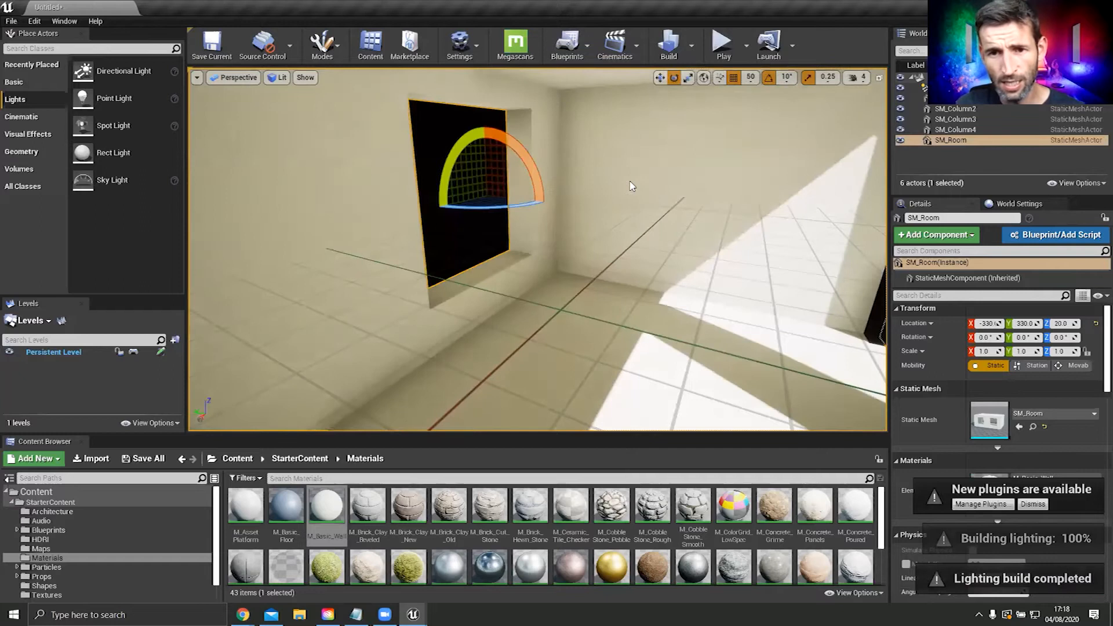
right_drag(631, 186, 777, 188)
right_drag(537, 249, 464, 247)
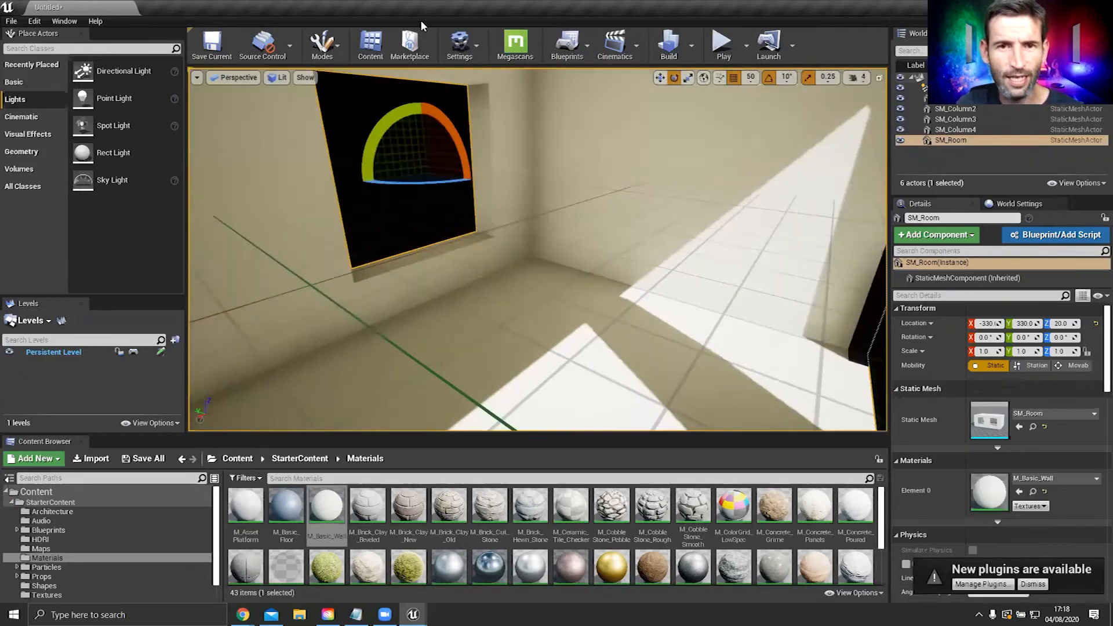
Step: Hide the grid in the perspective viewport
click(305, 77)
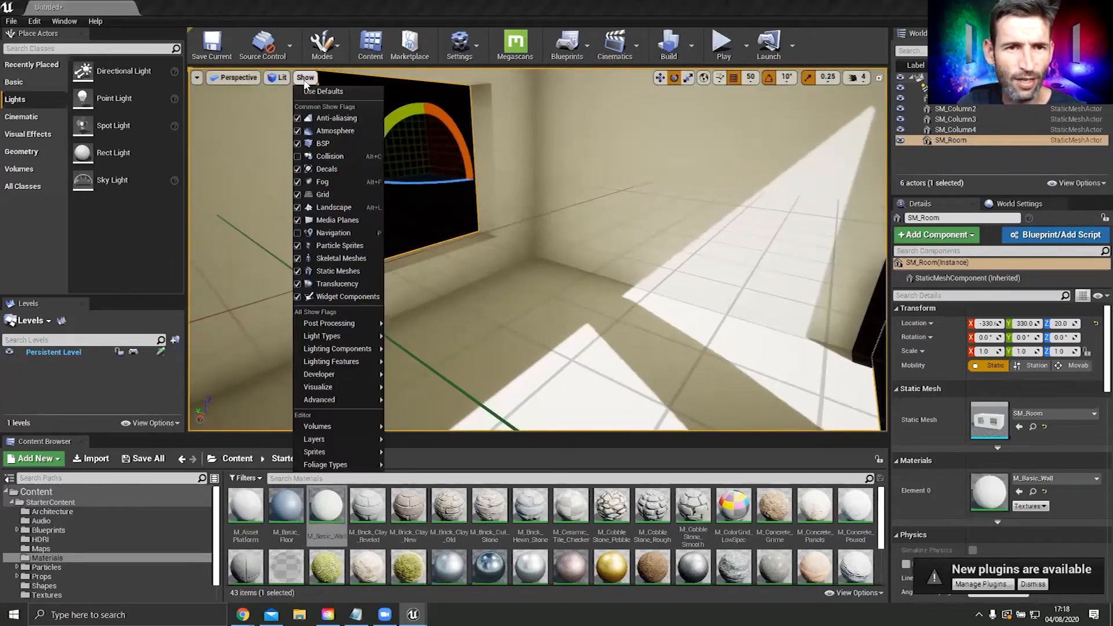
click(341, 195)
right_drag(340, 194, 316, 191)
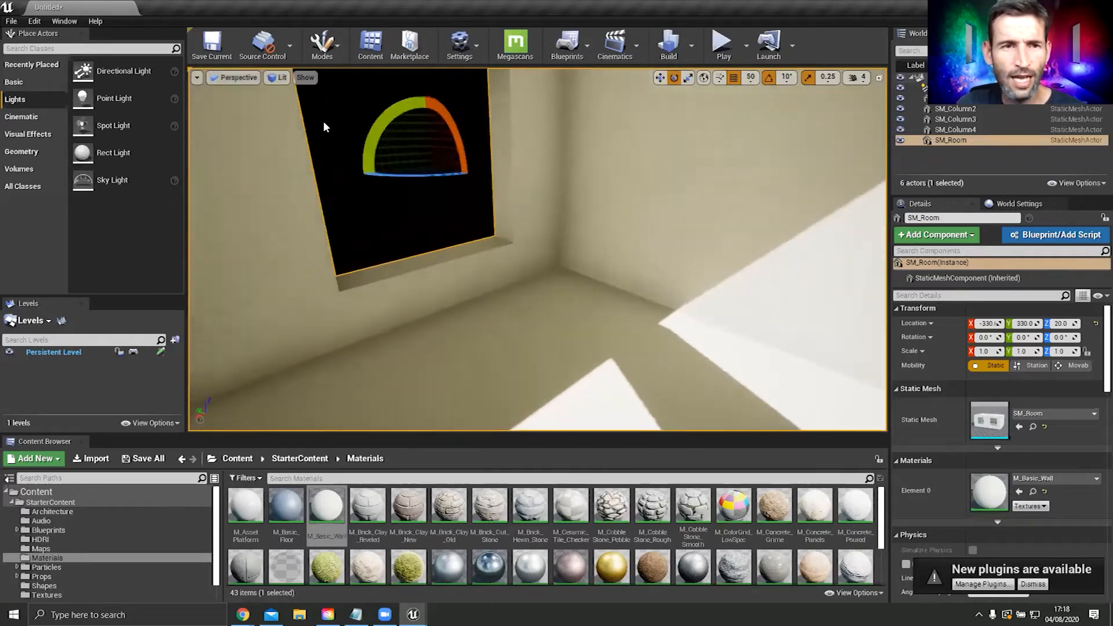
Step: Switch the viewport to the Lighting Only view mode and look around the room towards the columns
click(280, 79)
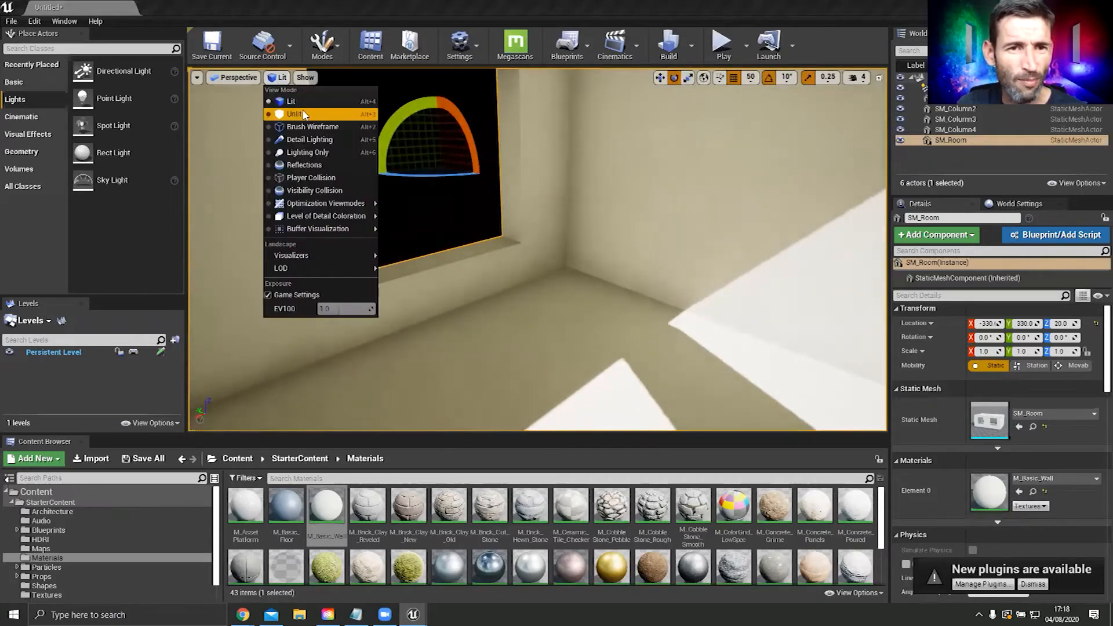
click(322, 152)
right_drag(537, 250, 603, 348)
right_drag(538, 250, 481, 371)
Step: Open SM_Column3's static mesh, set its Light Map Resolution to 512 and Light Map Coordinate Index to 1, and save it
click(545, 261)
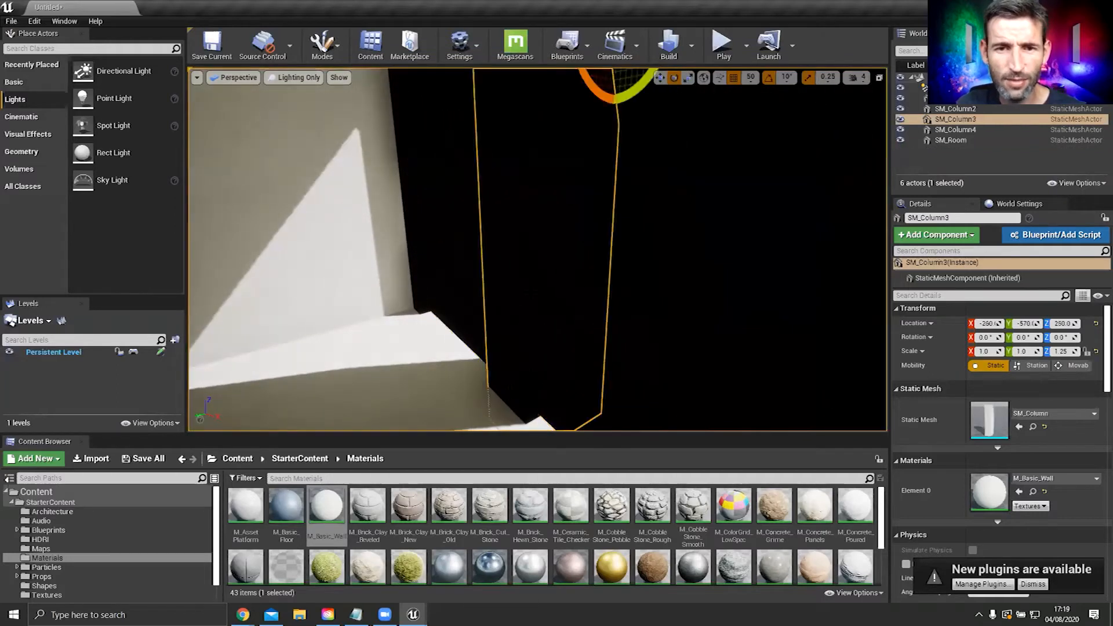
right_drag(546, 261, 632, 290)
double_click(990, 418)
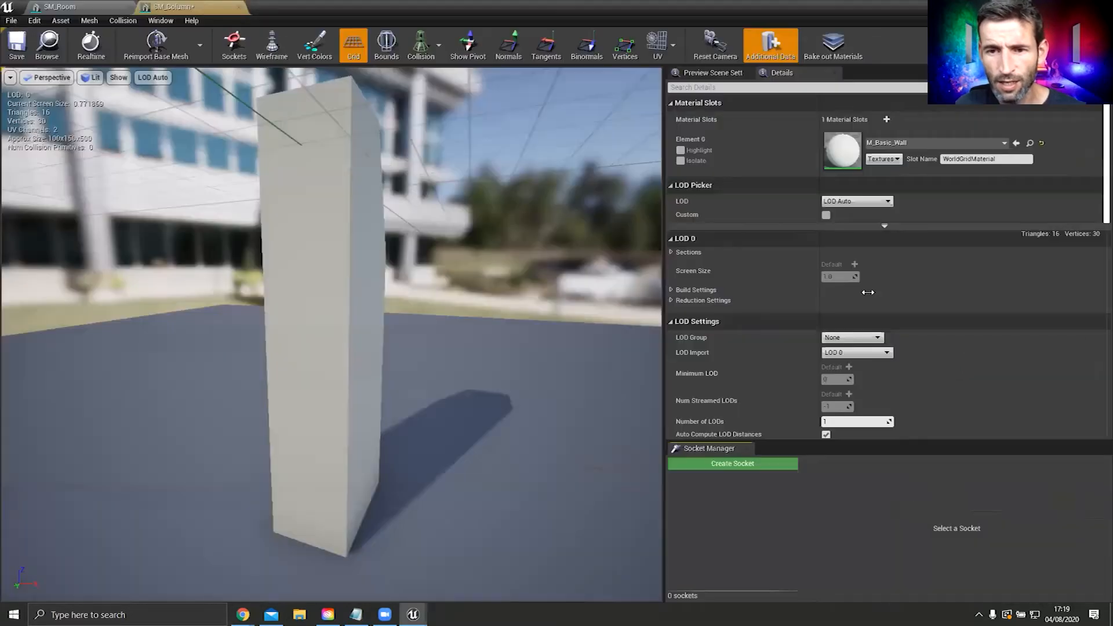
scroll(851, 254, down, 10)
click(850, 253)
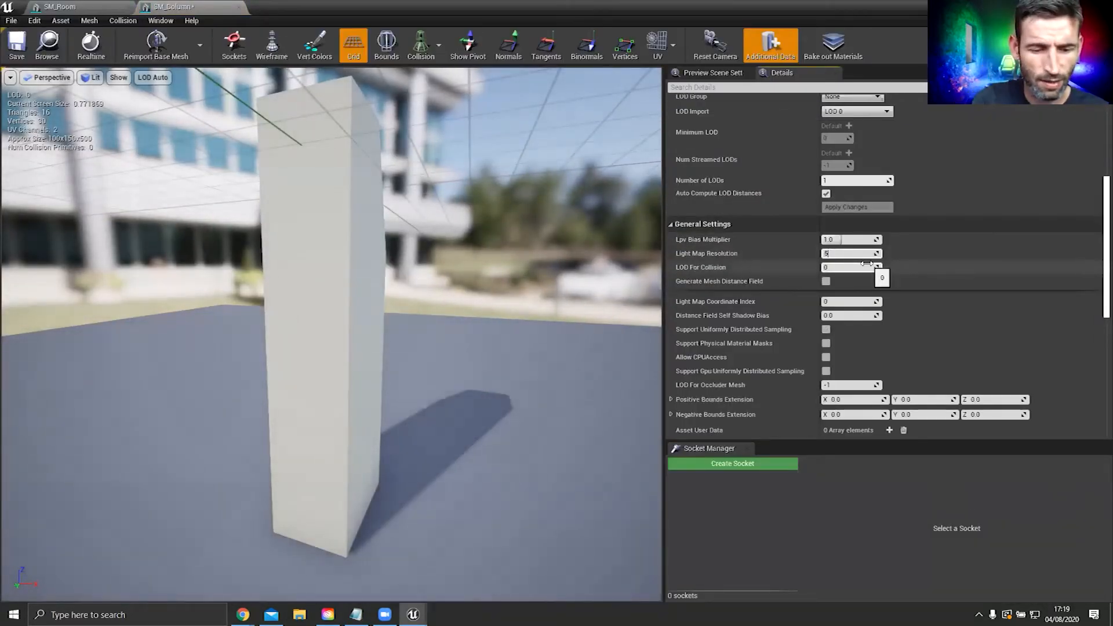
text(1)
click(660, 55)
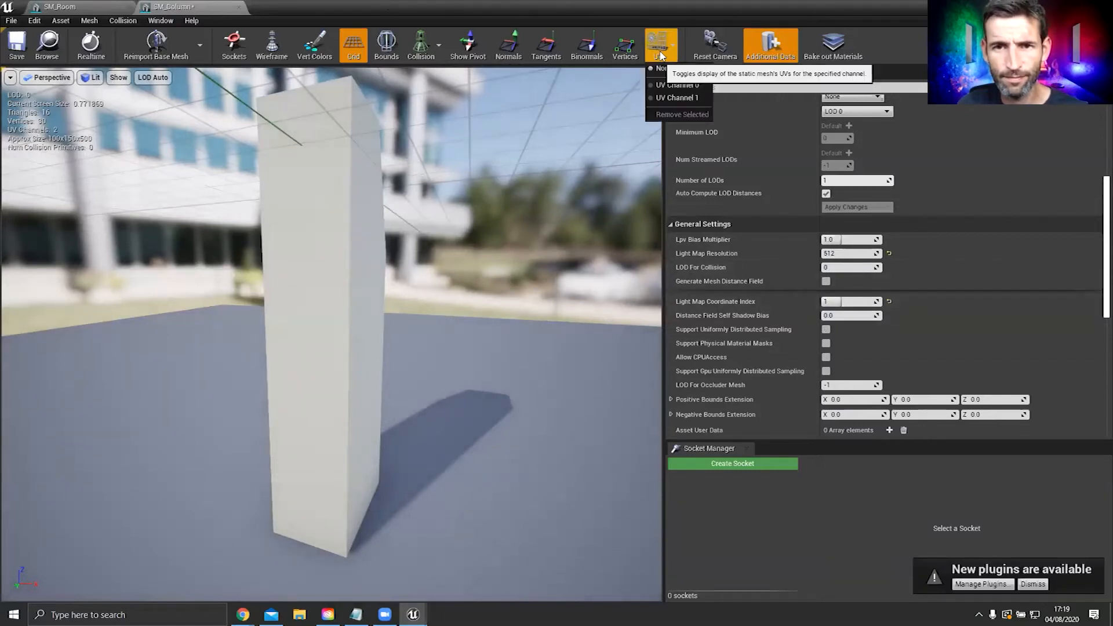
click(660, 55)
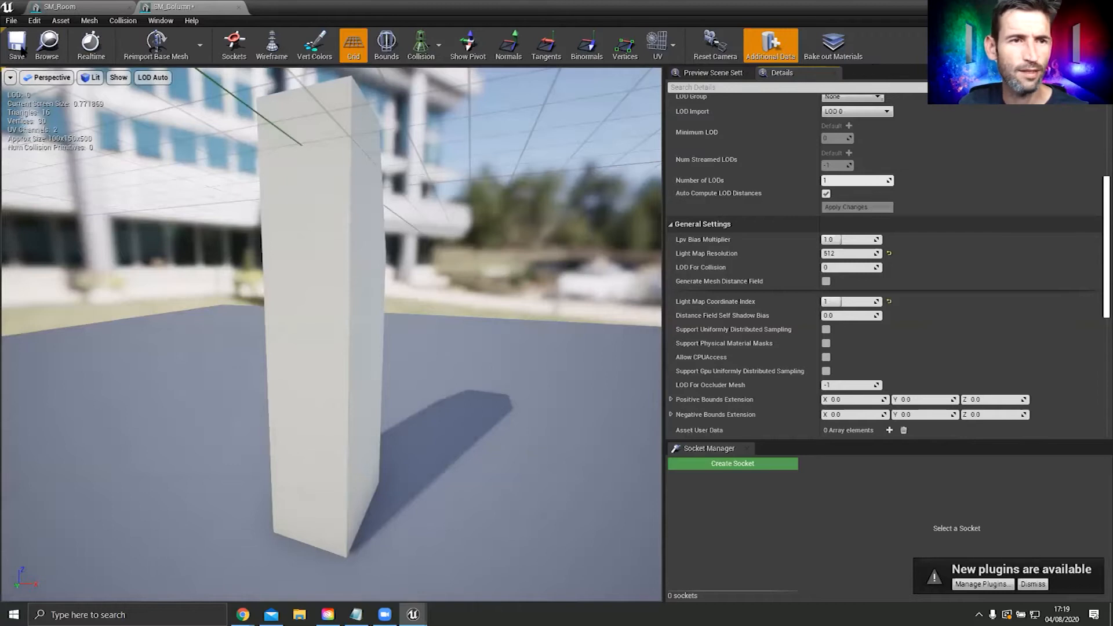
click(21, 51)
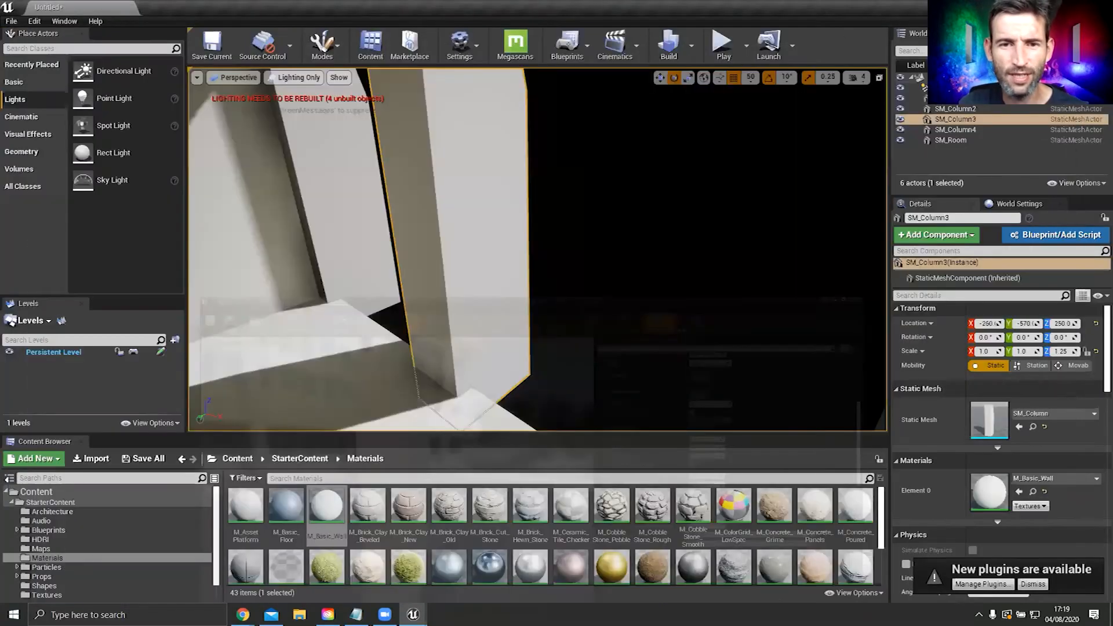
Step: Rebuild the level's lighting and minimize the Message Log
mouse_move(537, 249)
right_down()
mouse_move(406, 244)
mouse_move(417, 348)
mouse_move(429, 250)
mouse_move(569, 249)
mouse_move(522, 250)
right_up()
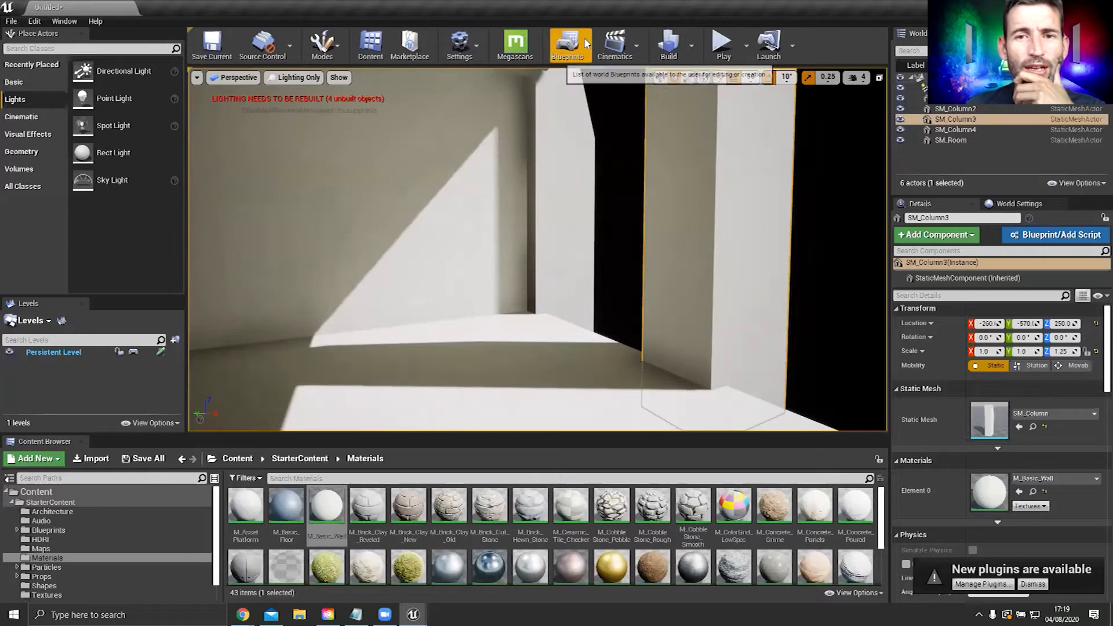
click(669, 46)
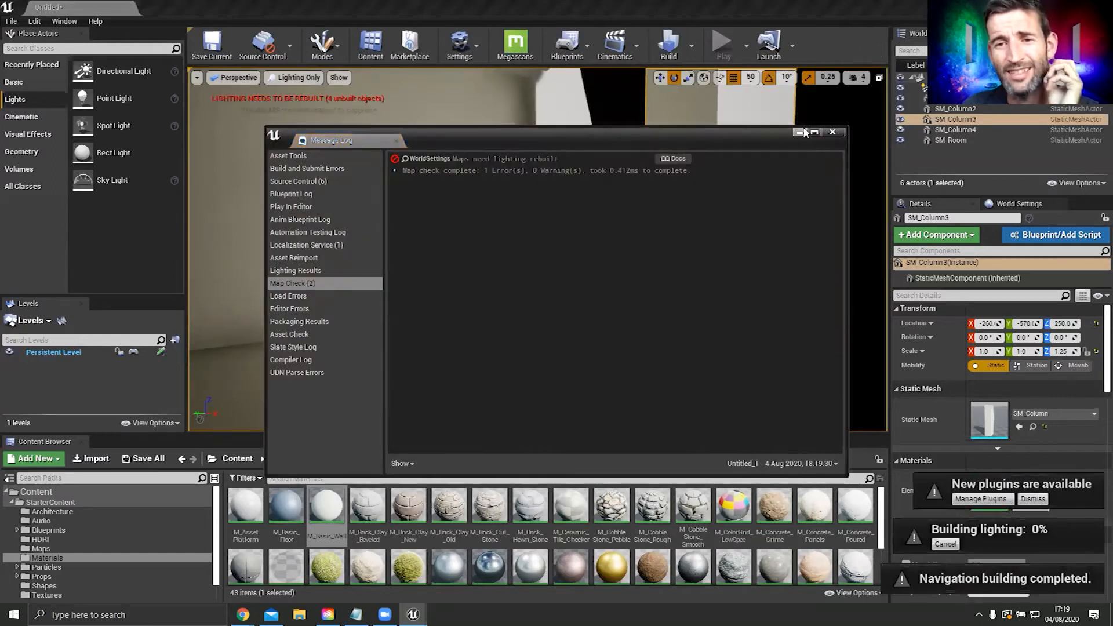
click(802, 132)
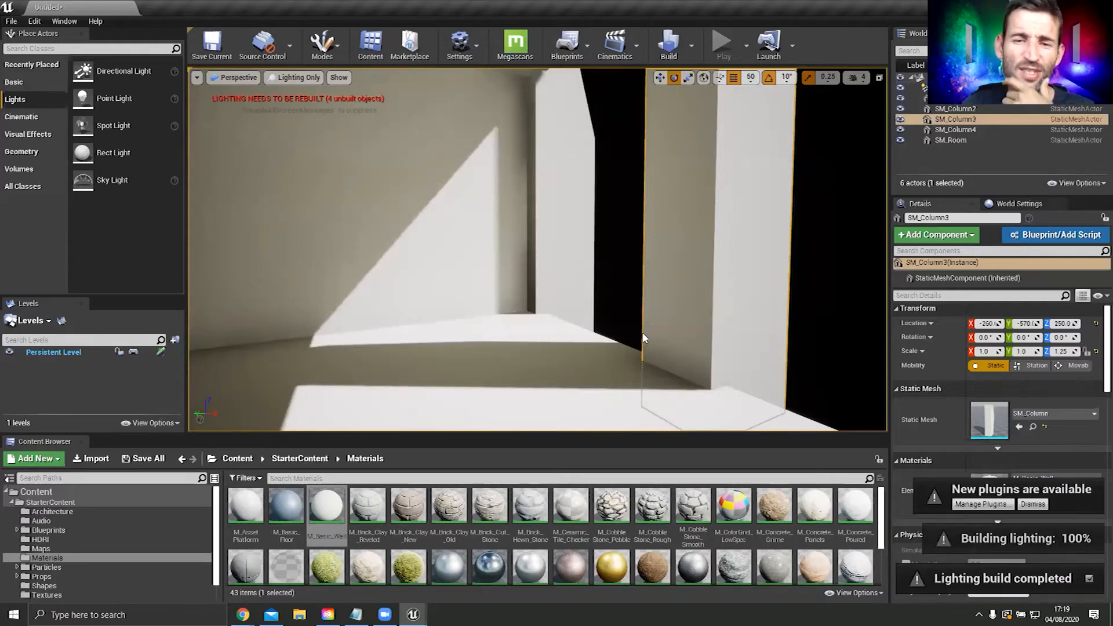
Step: Find the Lightmass Importance Volume among the placeable actors and place one on the room's roof
right_drag(553, 247, 289, 348)
key(s)
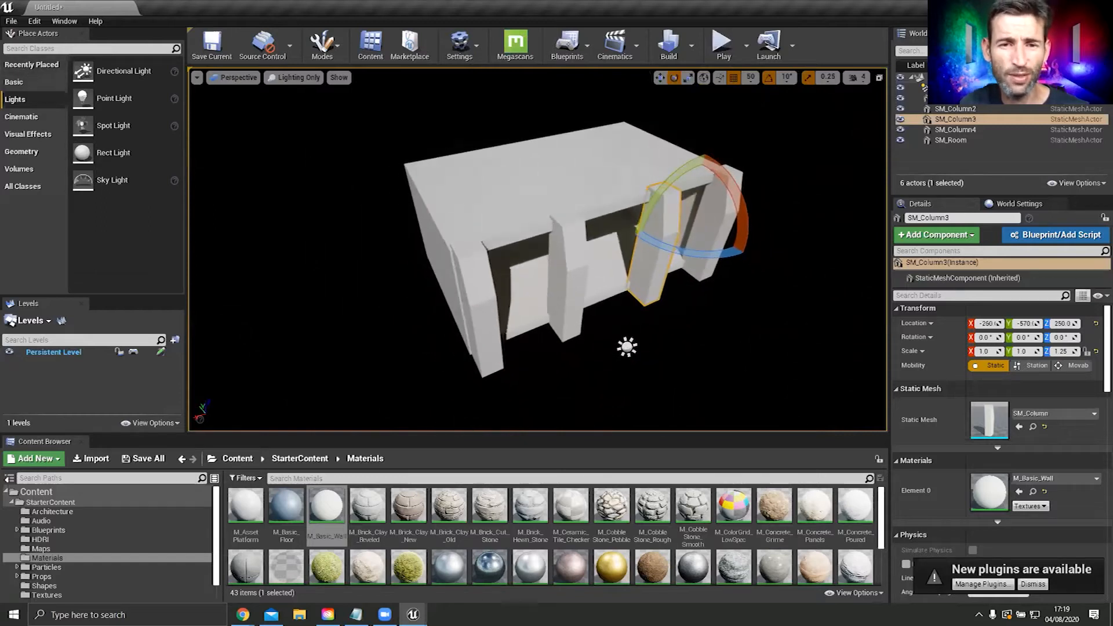
right_drag(464, 261, 539, 256)
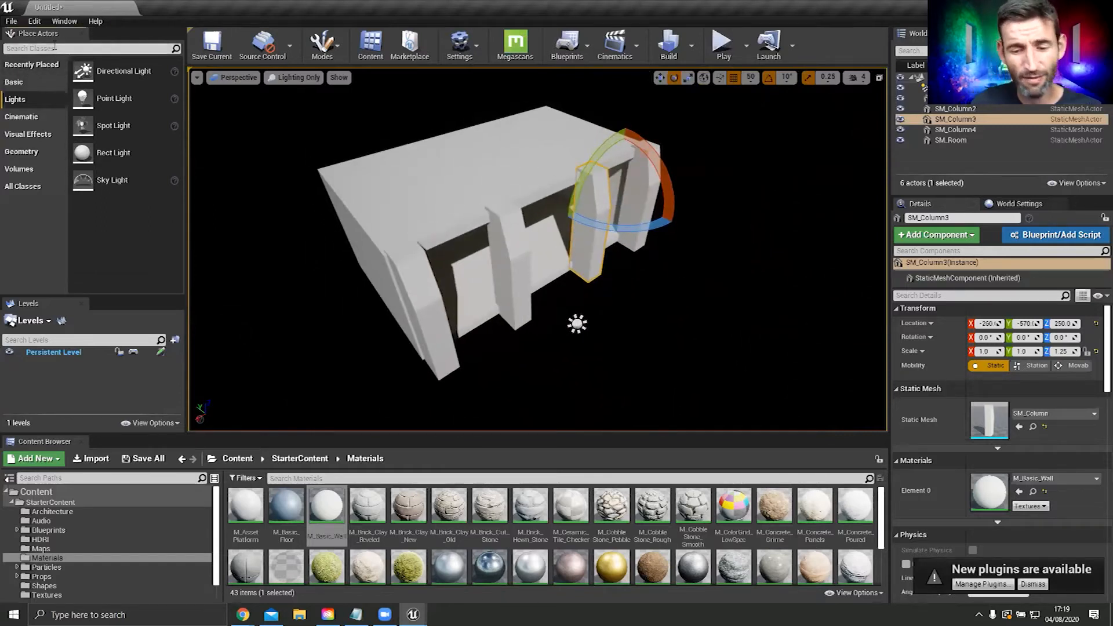
text(lightmas)
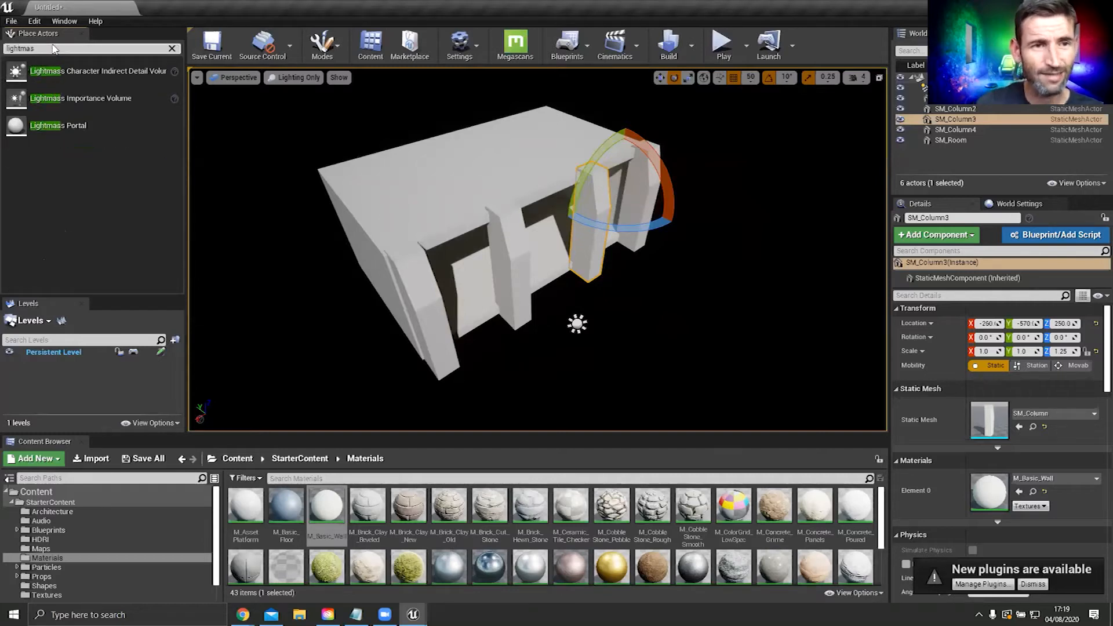
drag(80, 98, 348, 169)
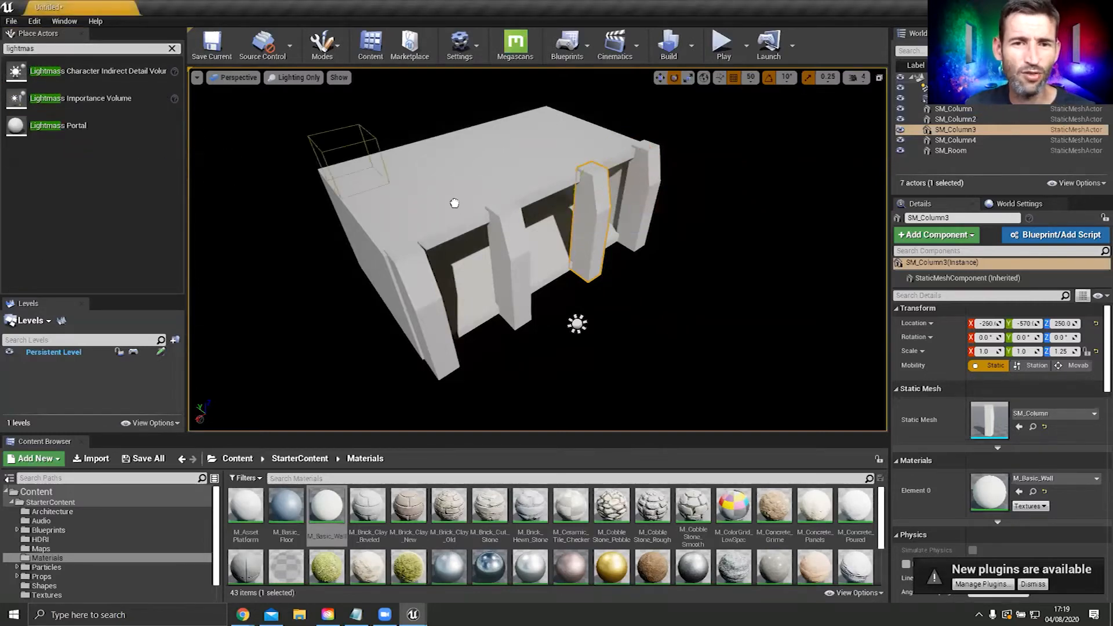
drag(504, 189, 505, 190)
Step: Scale the Lightmass Importance Volume to 7.25 × 5.25 × 4.25 and move it to 0, -50, -100 around the room and columns
right_drag(505, 189, 412, 194)
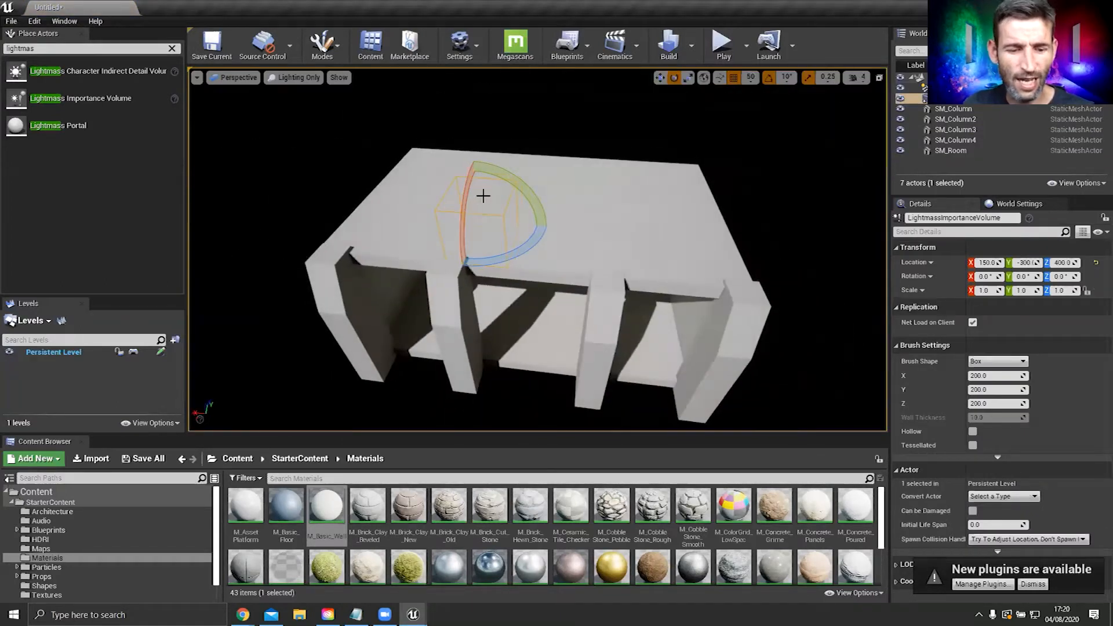
key(w)
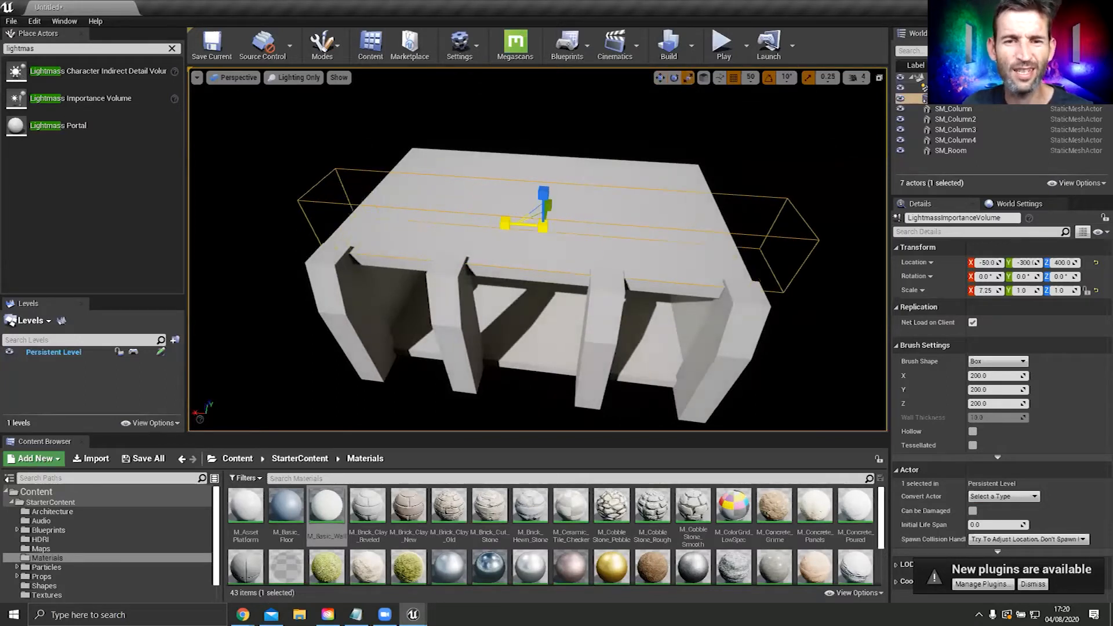
alt+drag(347, 261, 491, 258)
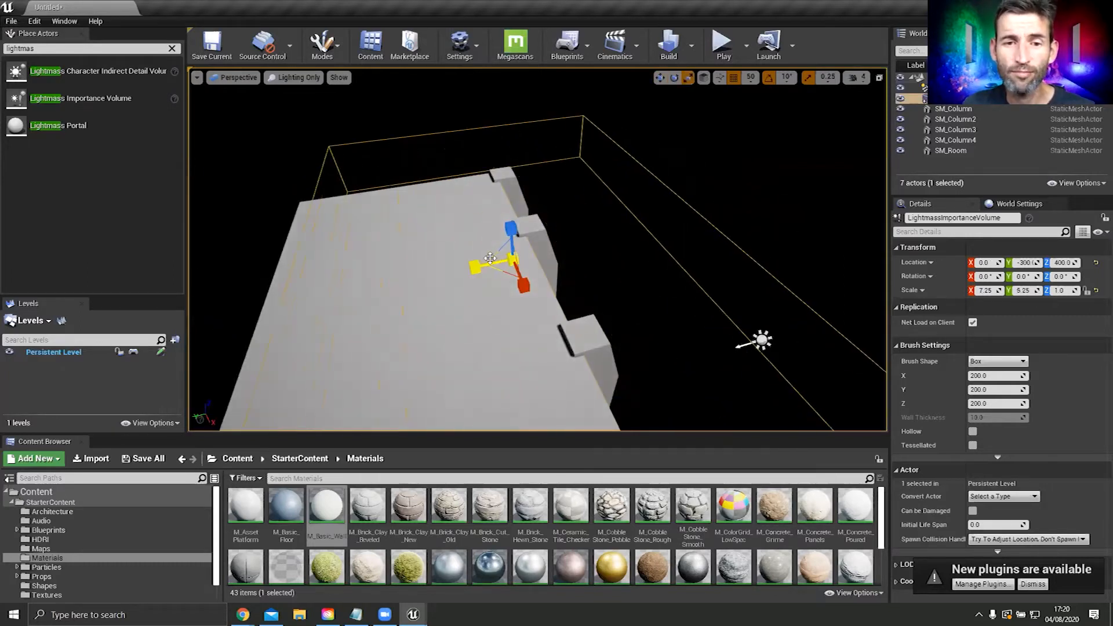
right_drag(486, 266, 435, 265)
drag(555, 262, 325, 226)
scroll(516, 241, down, 2)
drag(518, 201, 537, 317)
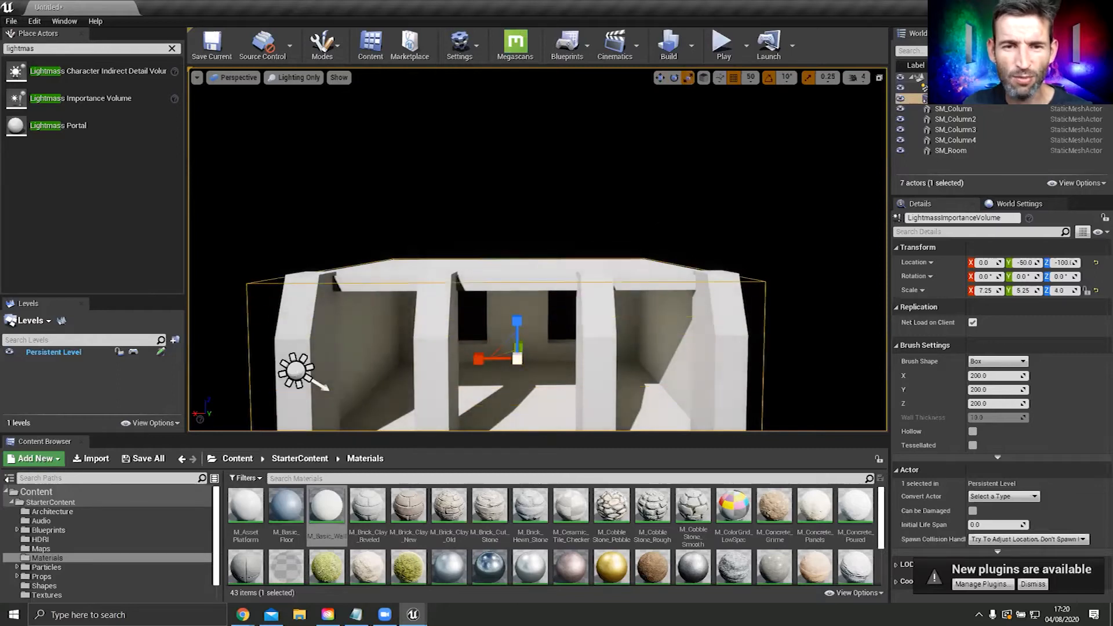
alt+drag(464, 266, 522, 266)
scroll(521, 266, down, 1)
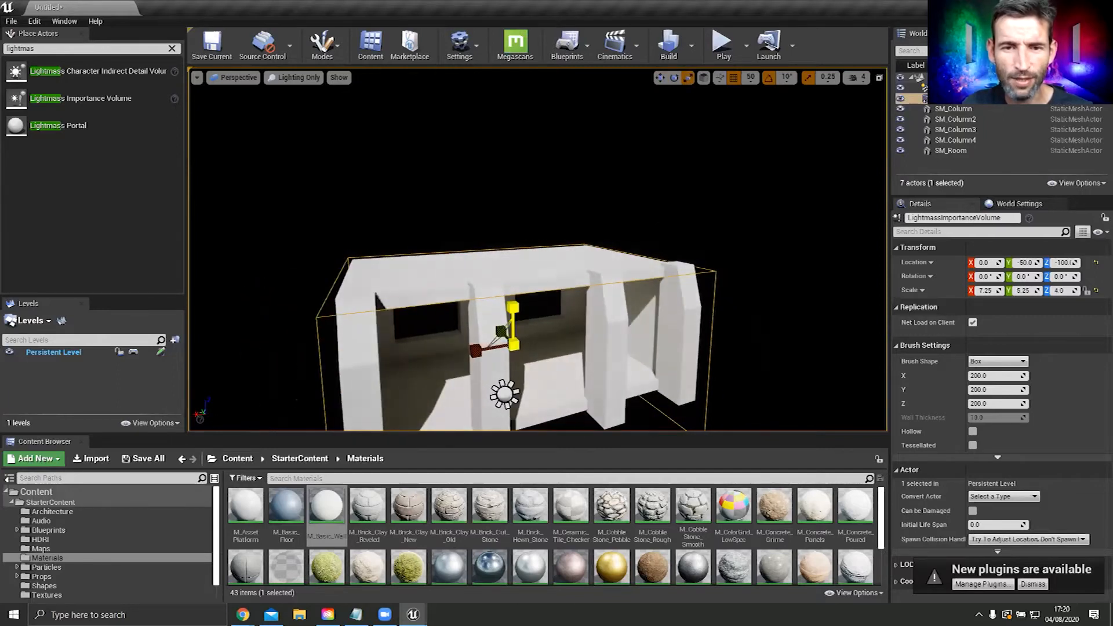
alt+drag(670, 395, 824, 418)
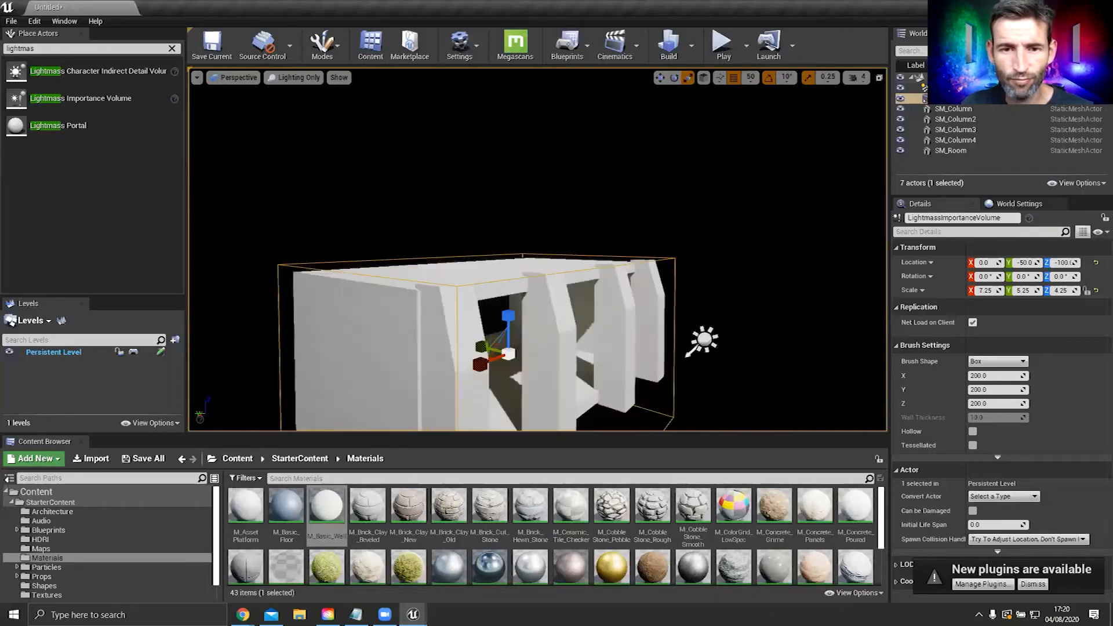
Step: Inspect the room from inside and outside to check how the Lightmass Importance Volume encloses it
key(w)
right_drag(508, 222, 429, 226)
key(w)
right_drag(538, 250, 214, 206)
key(s)
key(w)
key(w)
key(w)
key(s)
key(s)
key(s)
right_drag(406, 238, 459, 244)
scroll(457, 236, down, 3)
scroll(490, 244, down, 10)
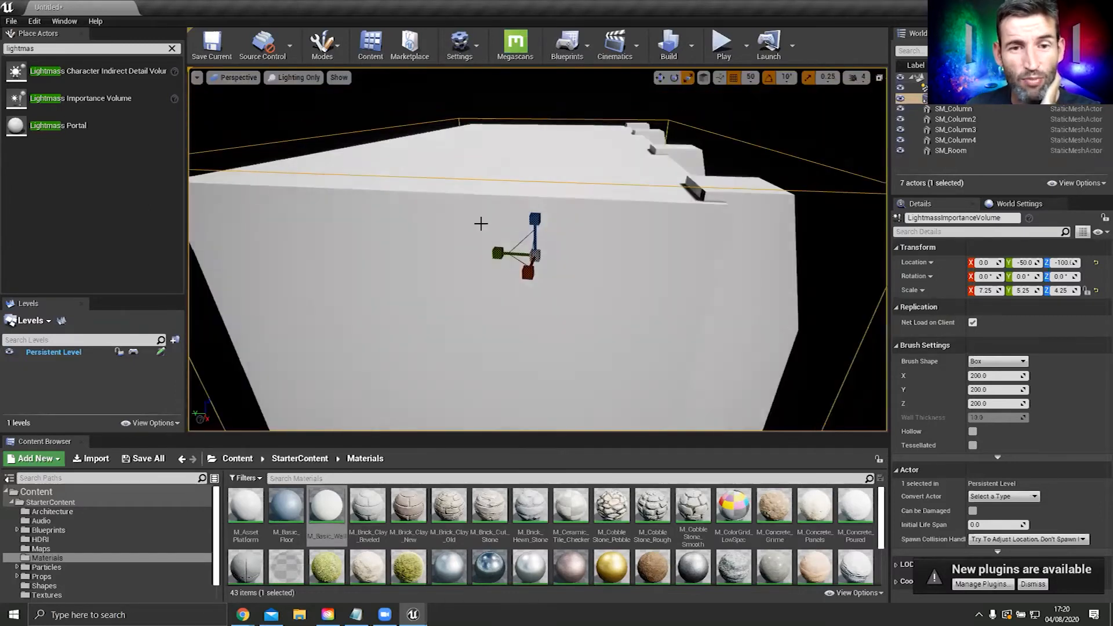
Step: Find the Post Process Volume among the placeable actors and place one above the room
click(55, 51)
key(BackSpace)
key(BackSpace)
key(BackSpace)
key(BackSpace)
key(BackSpace)
key(BackSpace)
key(BackSpace)
key(BackSpace)
text(post)
drag(38, 72, 661, 181)
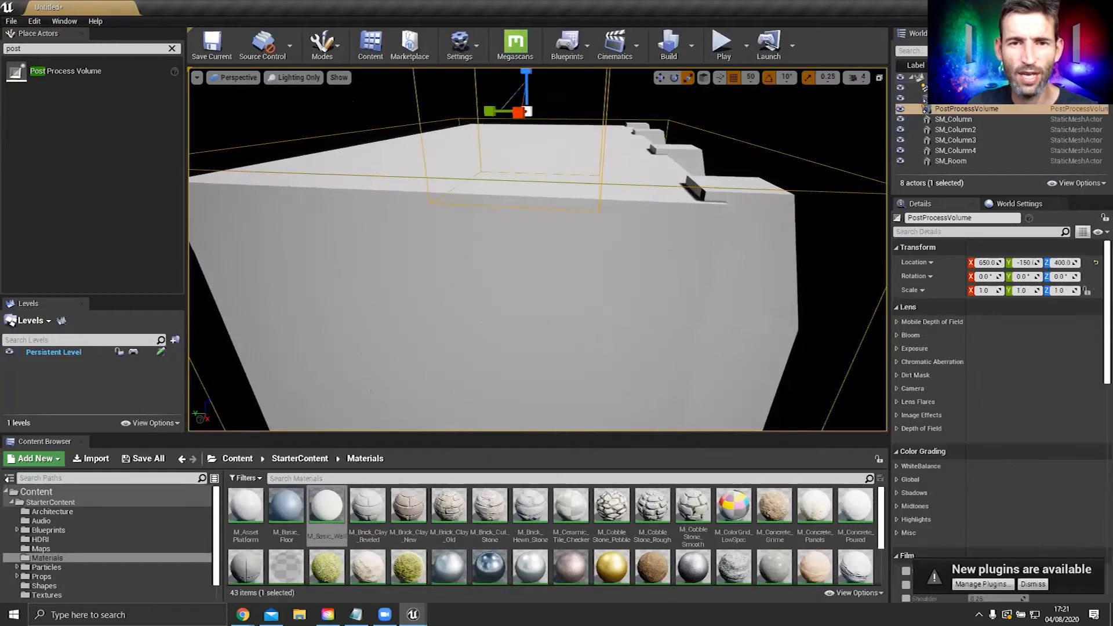
Step: Reset the Post Process Volume's location to the world origin
key(f)
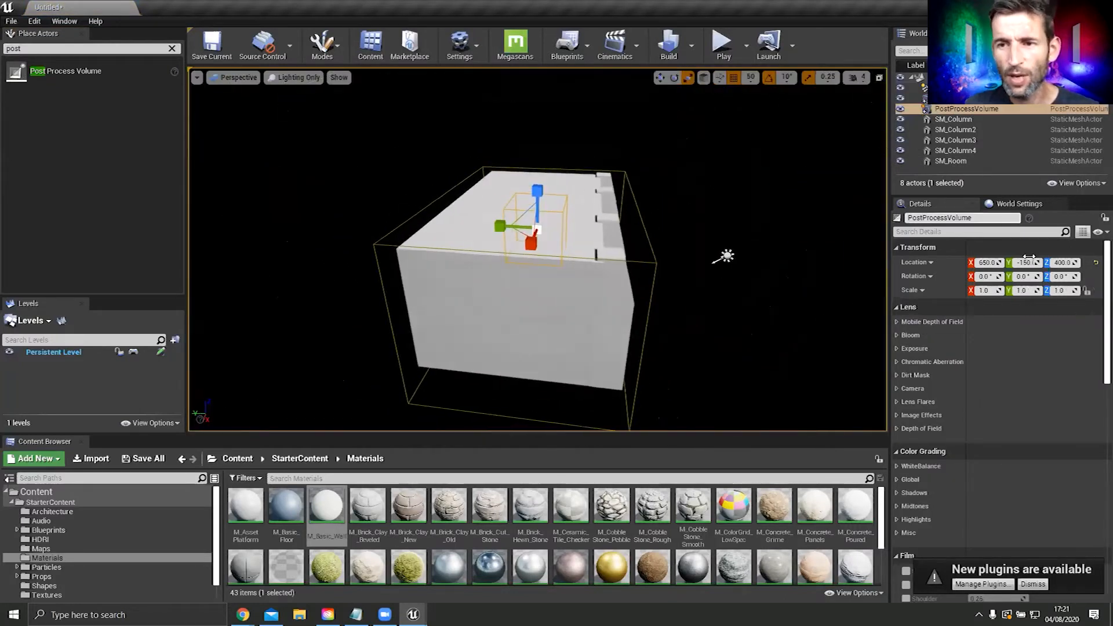
click(1096, 265)
key(f)
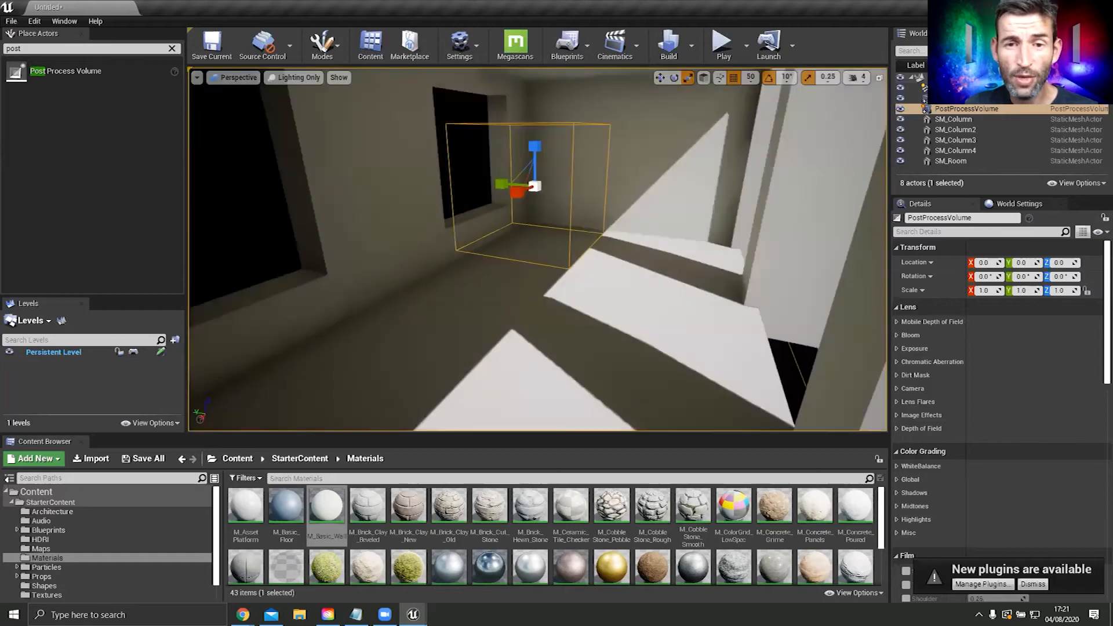
Step: Enable Infinite Extent (Unbound) for the Post Process Volume and check the room's back wall and window
key(w)
mouse_move(538, 249)
right_down()
mouse_move(516, 267)
mouse_move(487, 226)
mouse_move(537, 250)
right_up()
right_drag(609, 203, 645, 235)
key(s)
key(w)
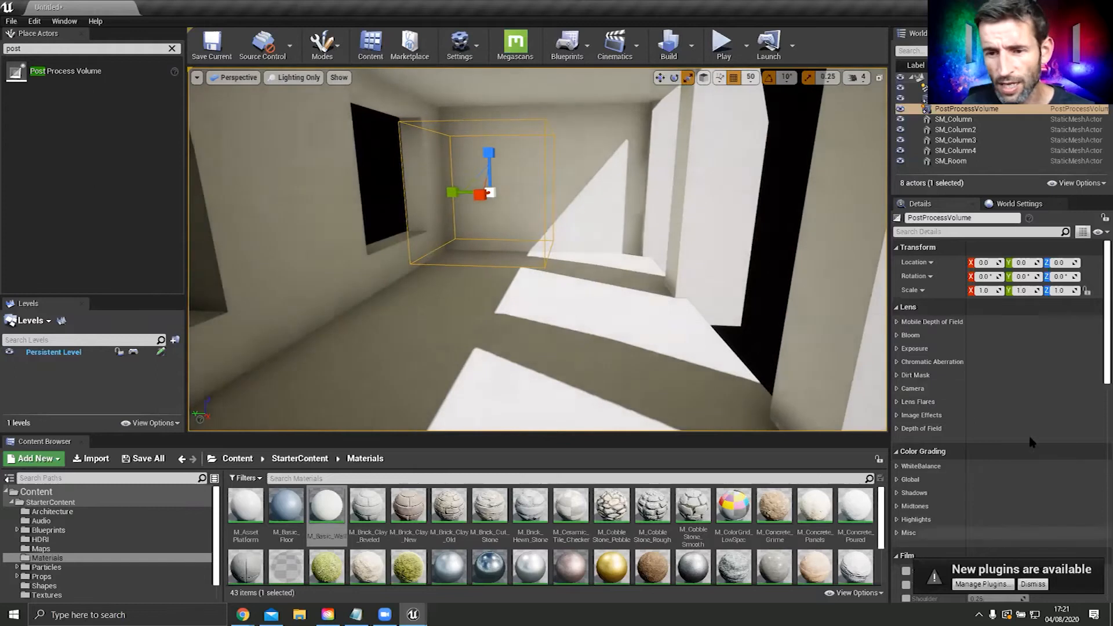
scroll(1030, 438, down, 10)
scroll(983, 358, down, 6)
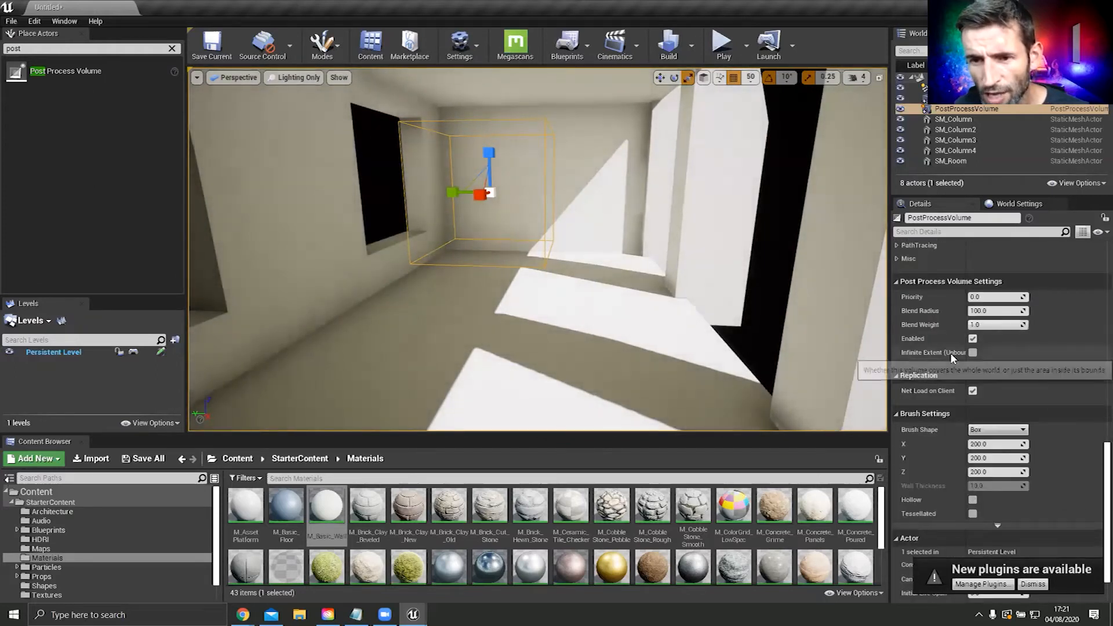
right_drag(649, 334, 676, 340)
key(w)
key(w)
key(s)
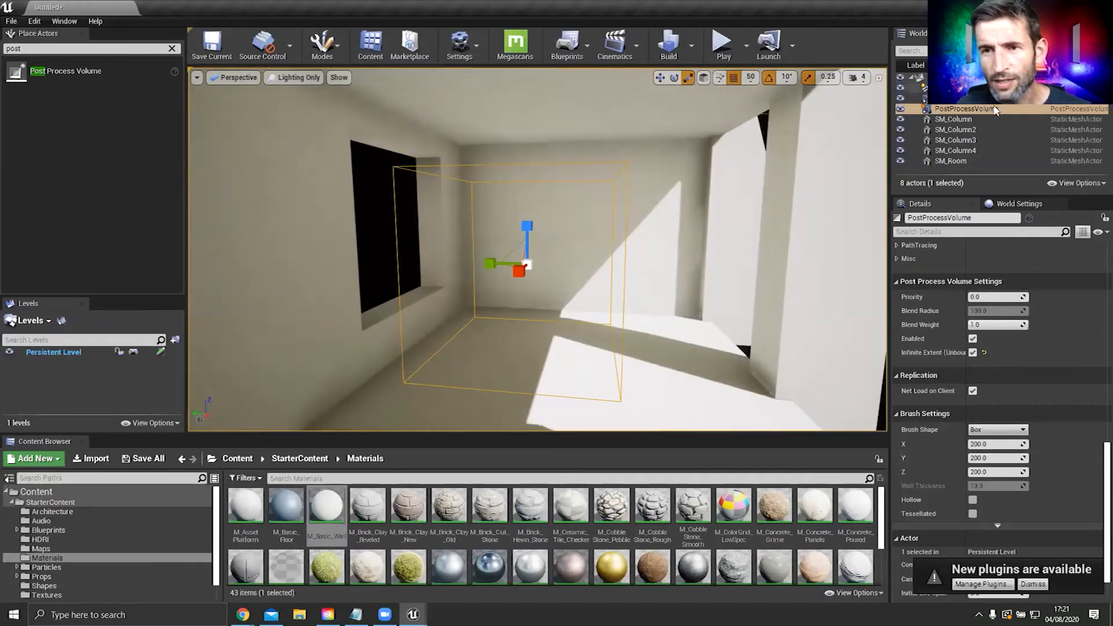
Step: In the Post Process Volume's exposure settings, set Min and Max Brightness to 1.0 and override Exposure Compensation
scroll(1066, 324, up, 15)
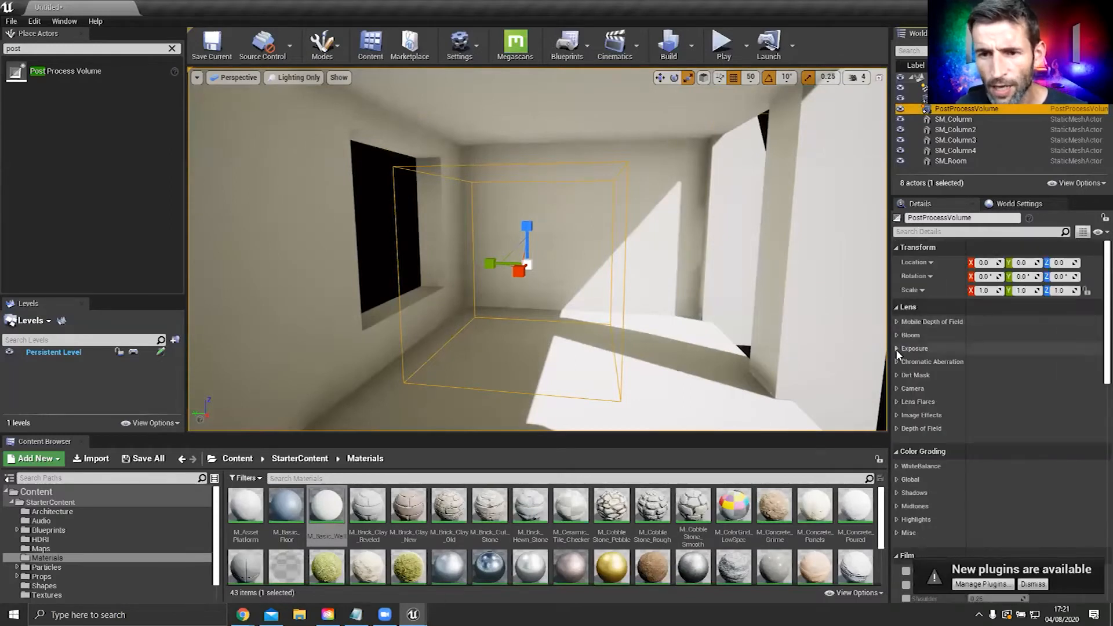
click(1008, 349)
scroll(946, 348, down, 2)
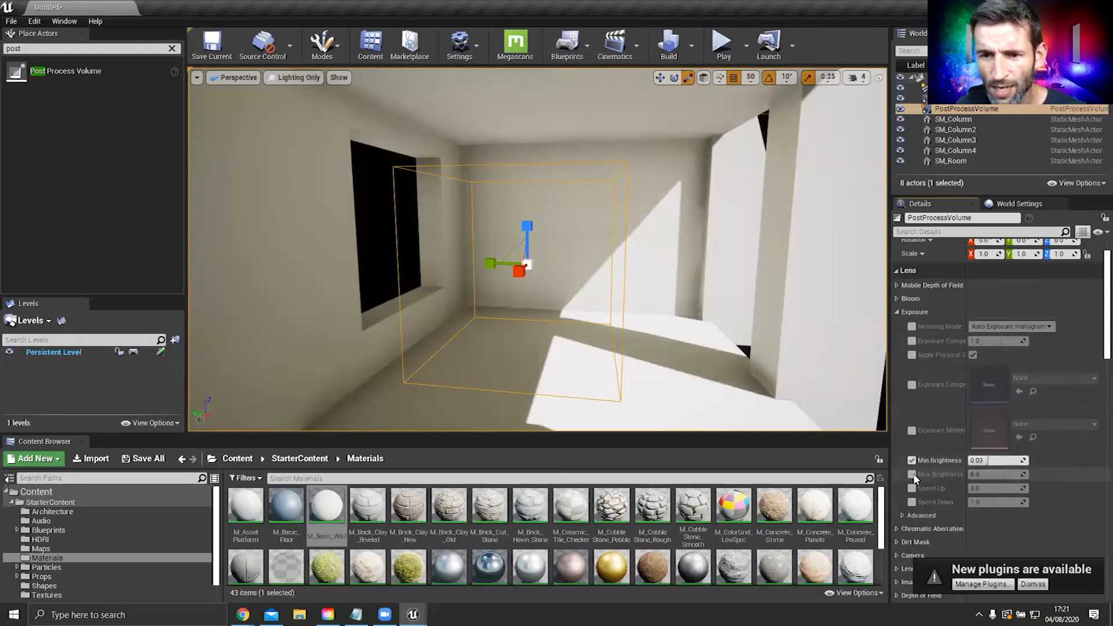
text(1)
key(Return)
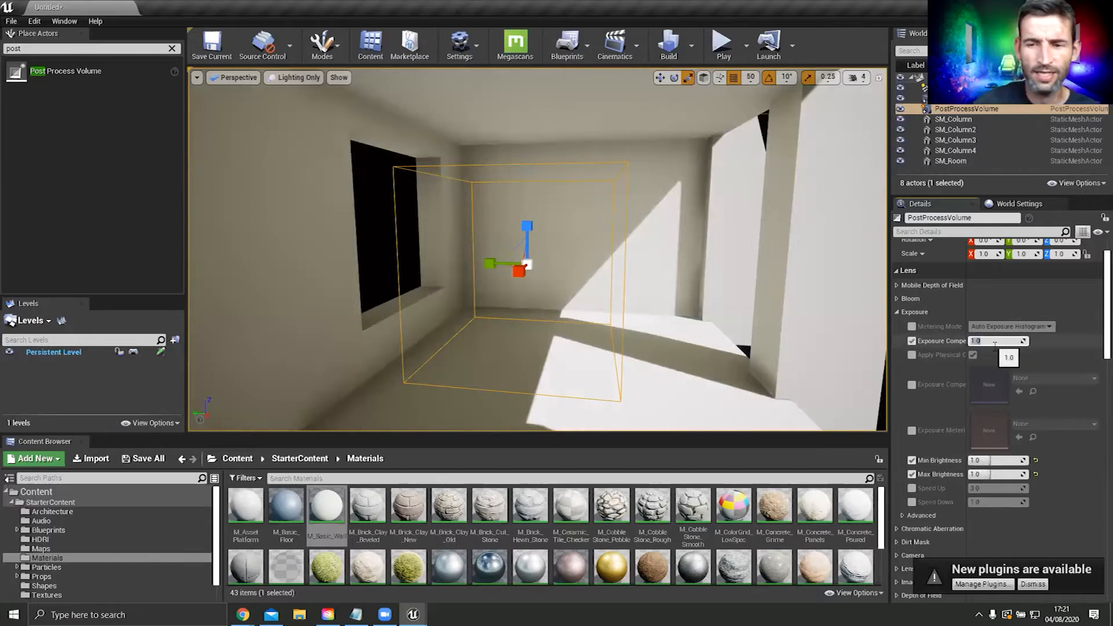
key(Return)
Step: Enable the Post Process Volume's Film Slope, Toe and Shoulder overrides, setting Slope to 0.6 and Shoulder to 0.25
right_drag(650, 175, 736, 252)
scroll(993, 382, down, 2)
scroll(993, 383, down, 5)
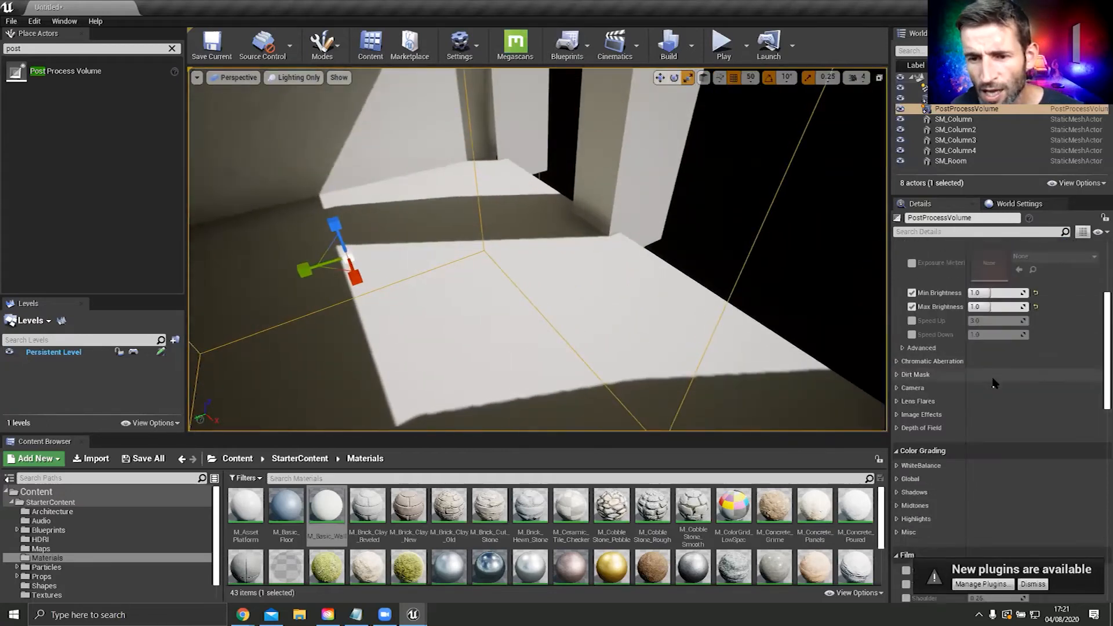
scroll(993, 381, down, 3)
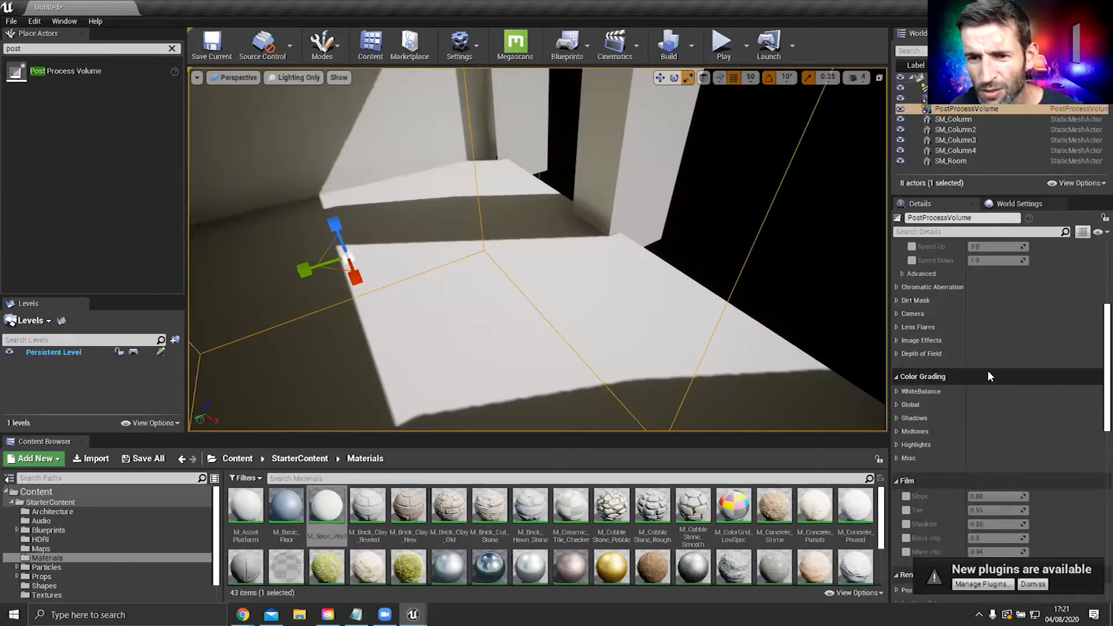
scroll(988, 372, down, 6)
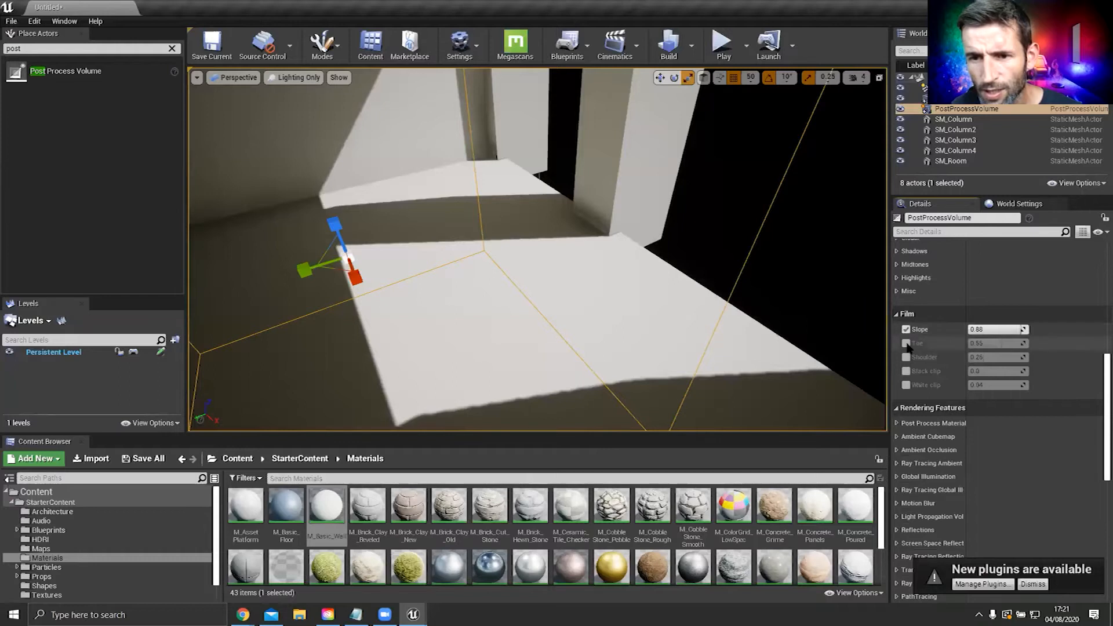
right_drag(537, 250, 388, 176)
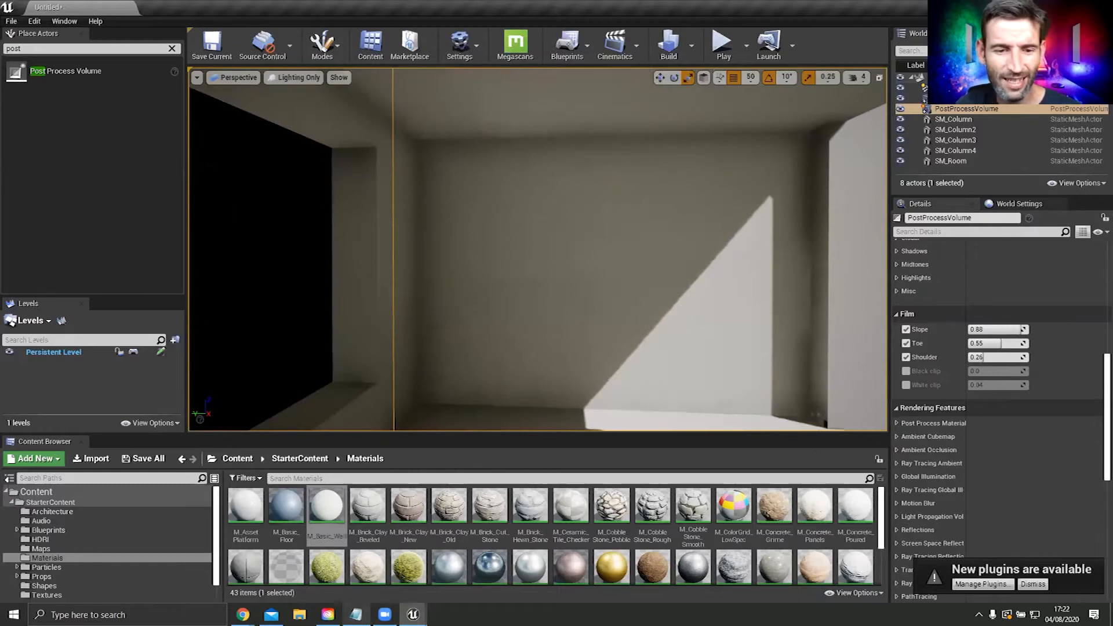
click(356, 615)
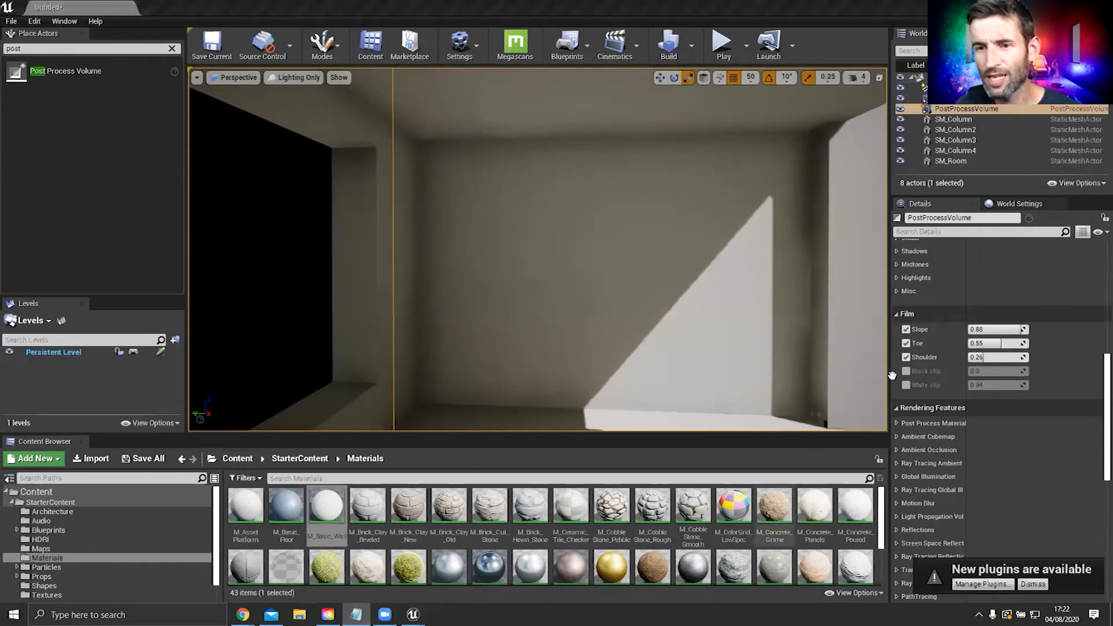
click(990, 329)
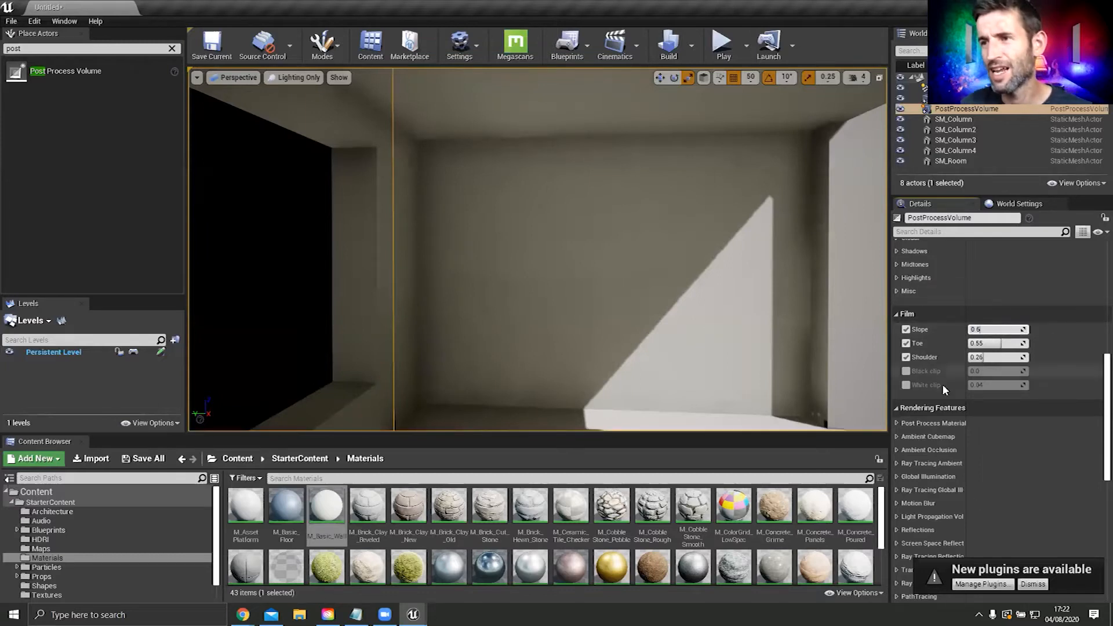
click(991, 358)
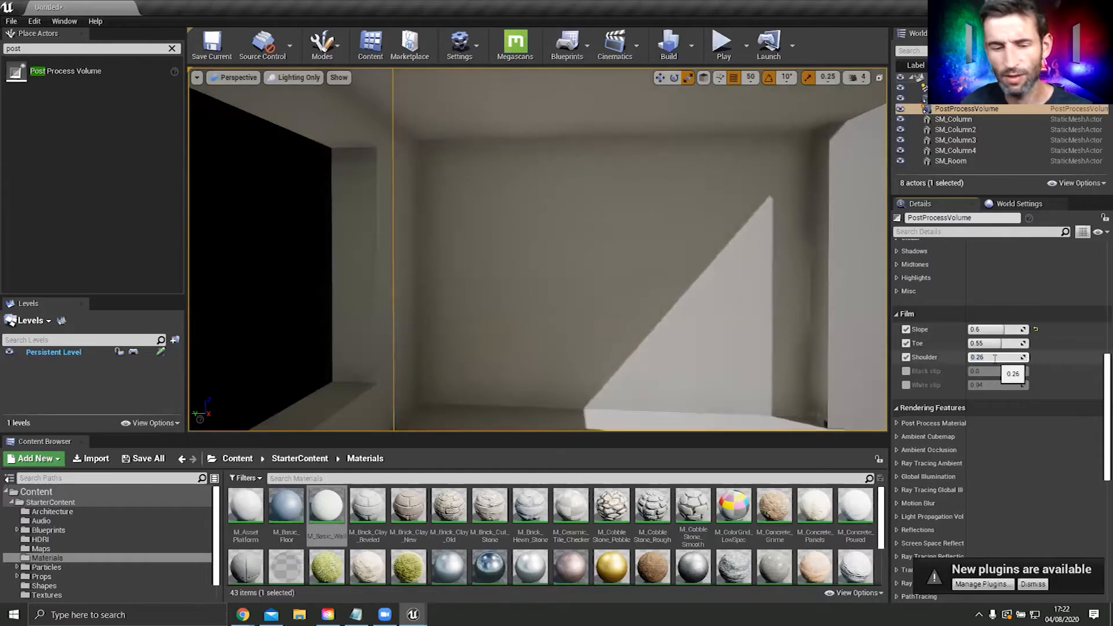
key(Return)
Step: Place a basic sphere on the sunlit patch of the room's floor near the columns
right_drag(633, 284, 244, 226)
right_drag(537, 249, 440, 250)
key(w)
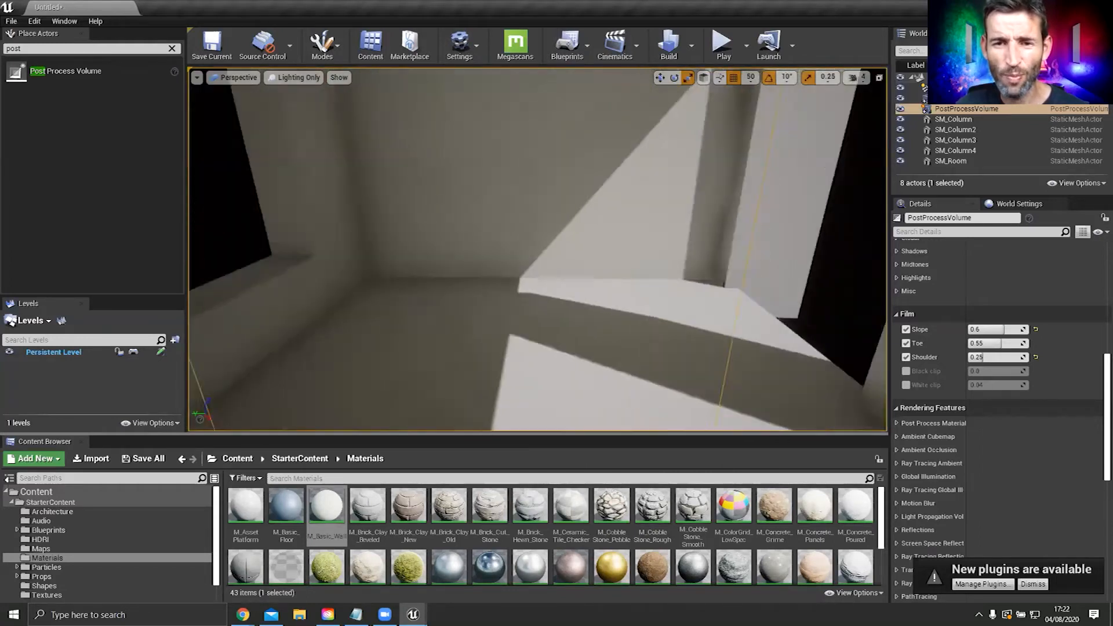
right_drag(538, 249, 554, 284)
key(s)
click(35, 21)
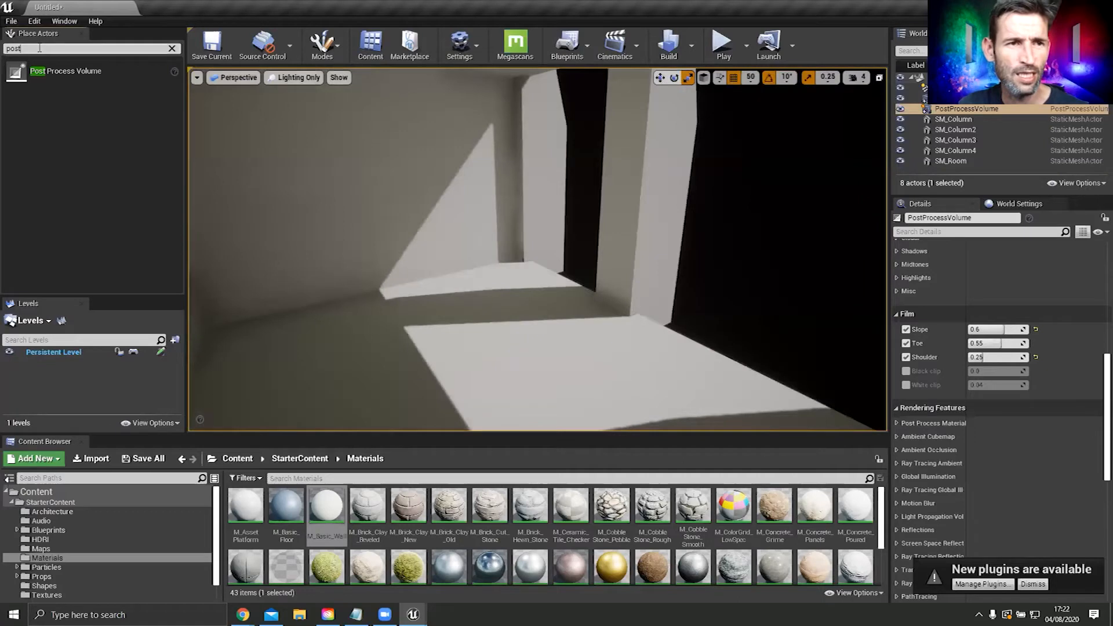
click(171, 48)
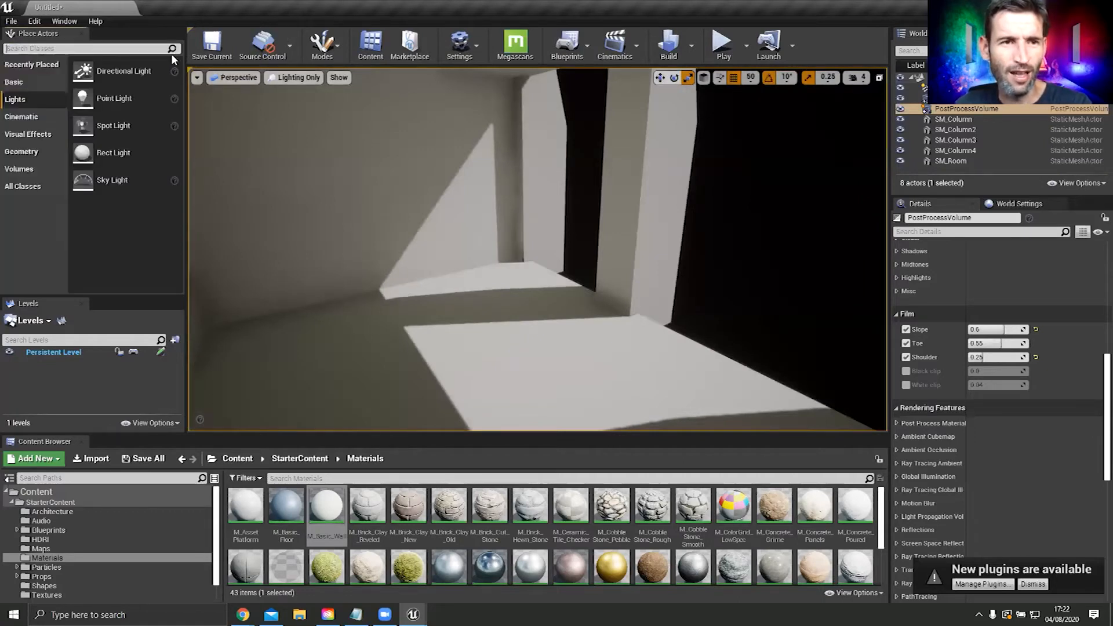
click(26, 81)
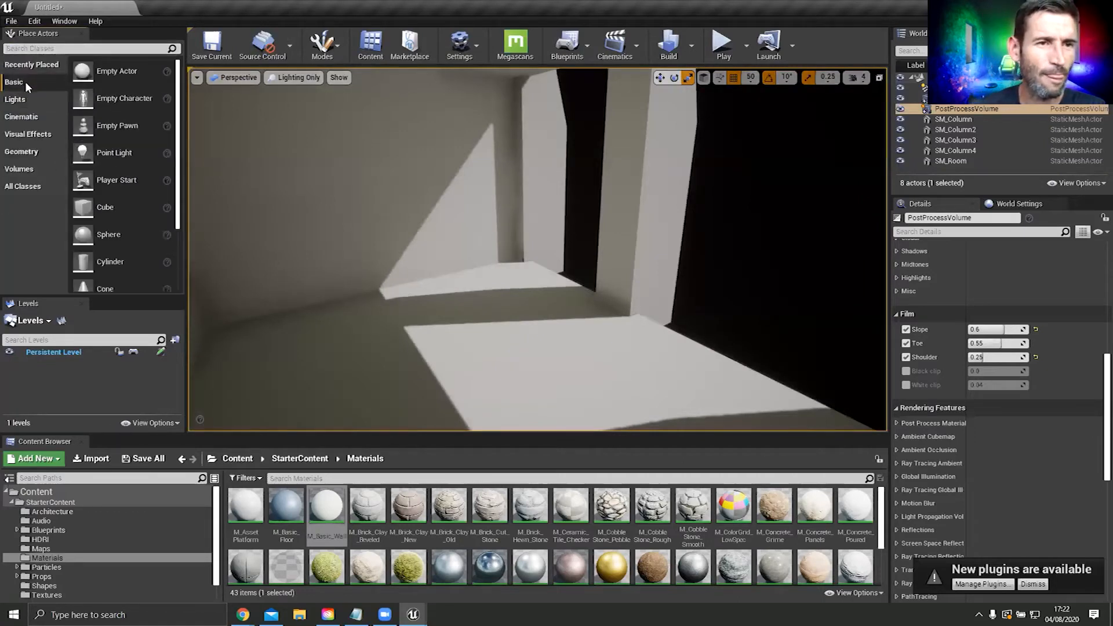
drag(87, 230, 589, 335)
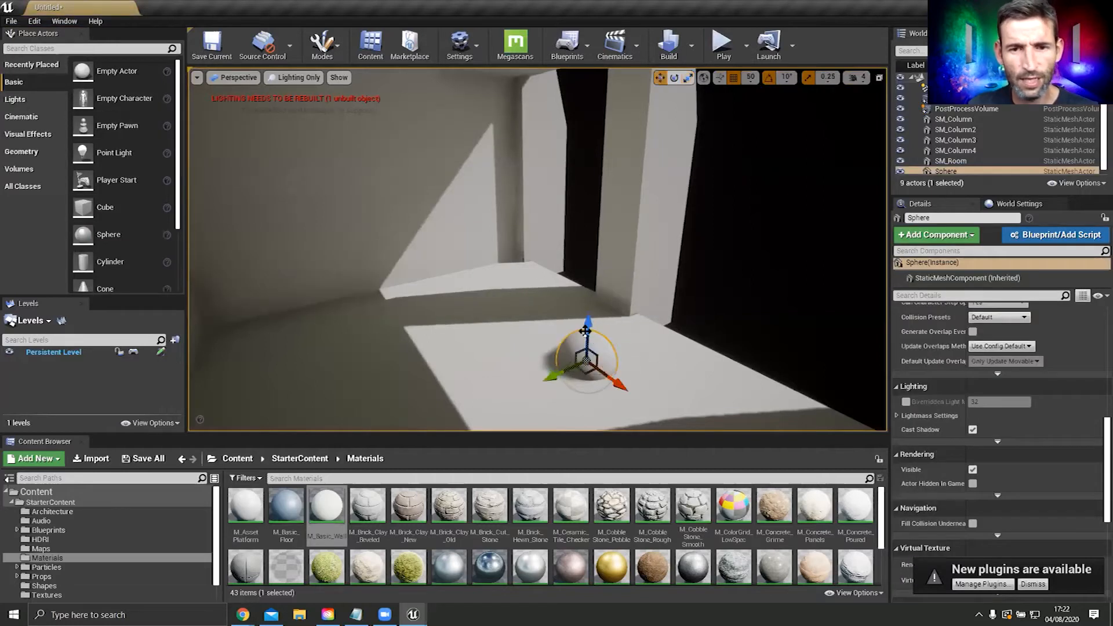
Step: Reposition the sphere on the floor beside the columns, turn off position grid snapping and fine-tune its height
right_drag(597, 338, 725, 290)
drag(421, 330, 587, 341)
key(e)
key(r)
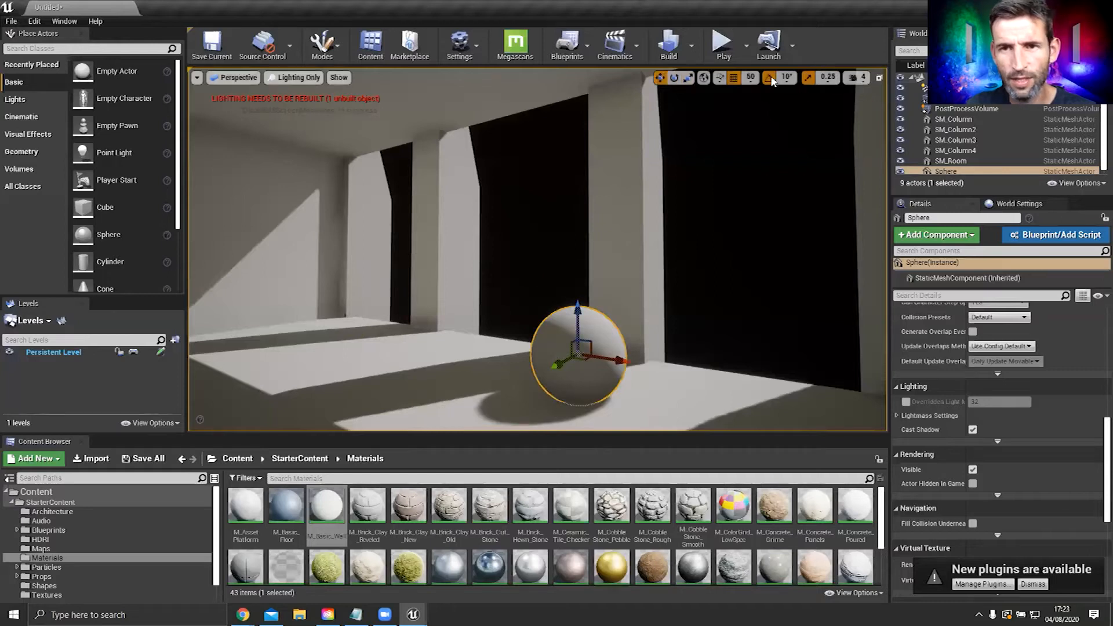
click(734, 78)
drag(582, 309, 583, 308)
right_drag(809, 284, 638, 325)
key(f)
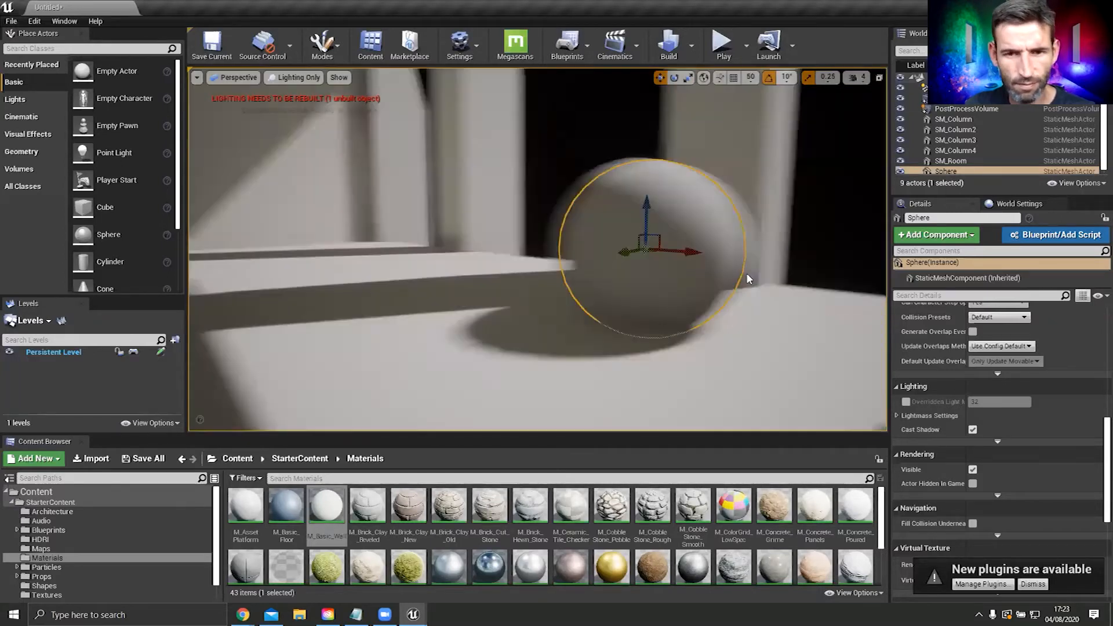
Step: Duplicate the sphere twice in a row beside the columns and stretch the middle copy lengthwise into an ellipsoid
mouse_move(502, 262)
mouse_down()
mouse_move(528, 252)
mouse_move(515, 257)
mouse_up()
alt+drag(483, 317, 469, 239)
scroll(567, 251, down, 4)
key(e)
key(r)
scroll(537, 243, down, 4)
key(e)
key(r)
mouse_move(243, 615)
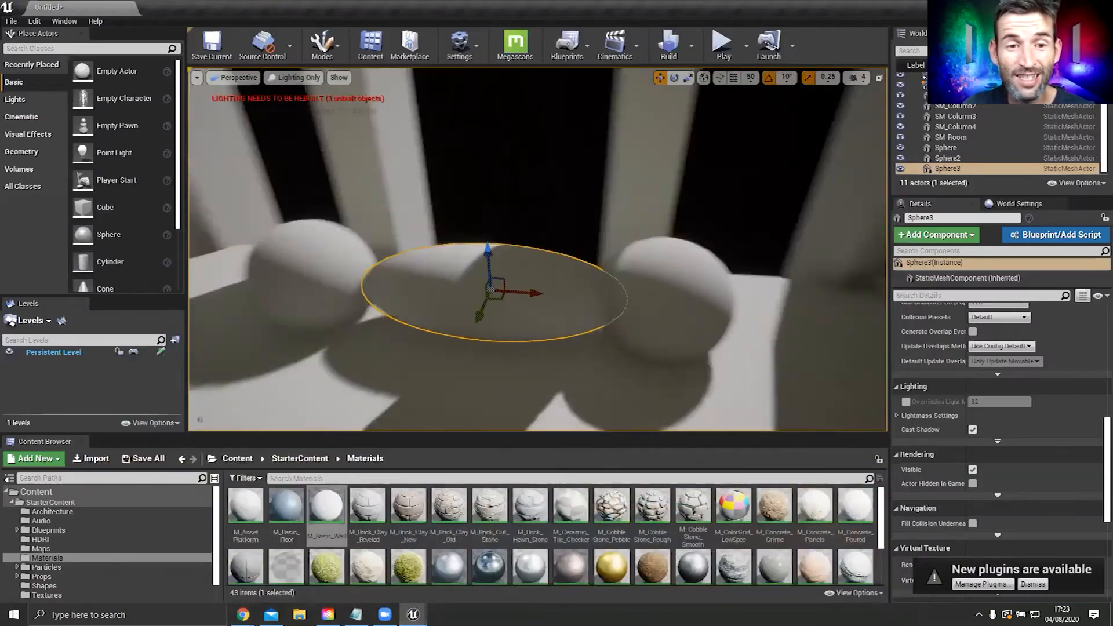
Step: Shift the ellipsoid slightly to centre it between the two round spheres and raise it a little off the floor
right_drag(656, 294, 577, 294)
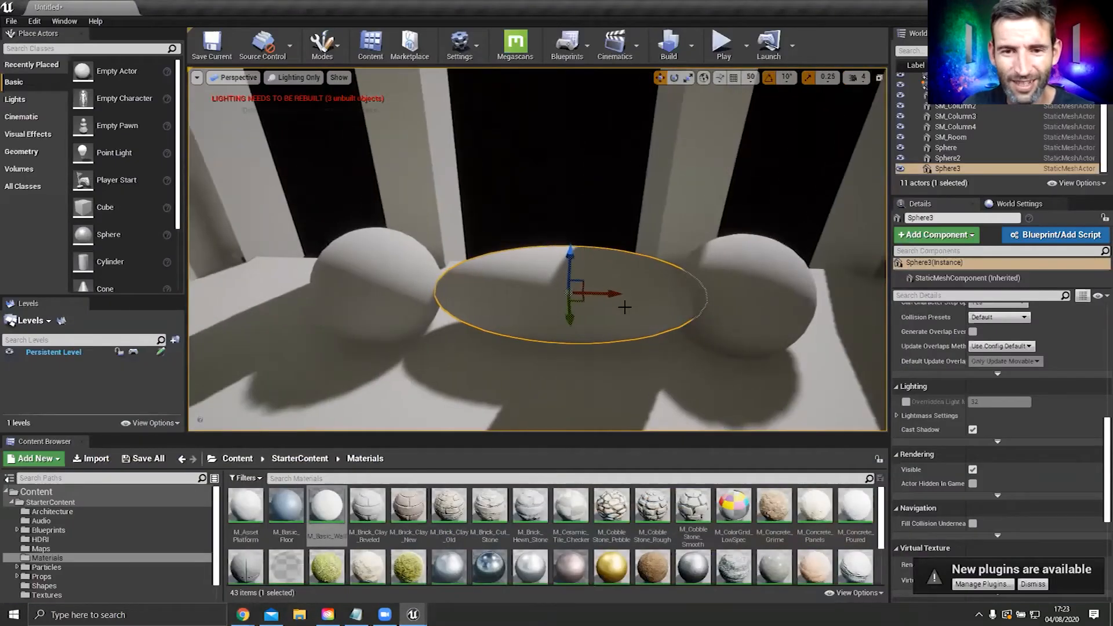
drag(607, 292, 601, 293)
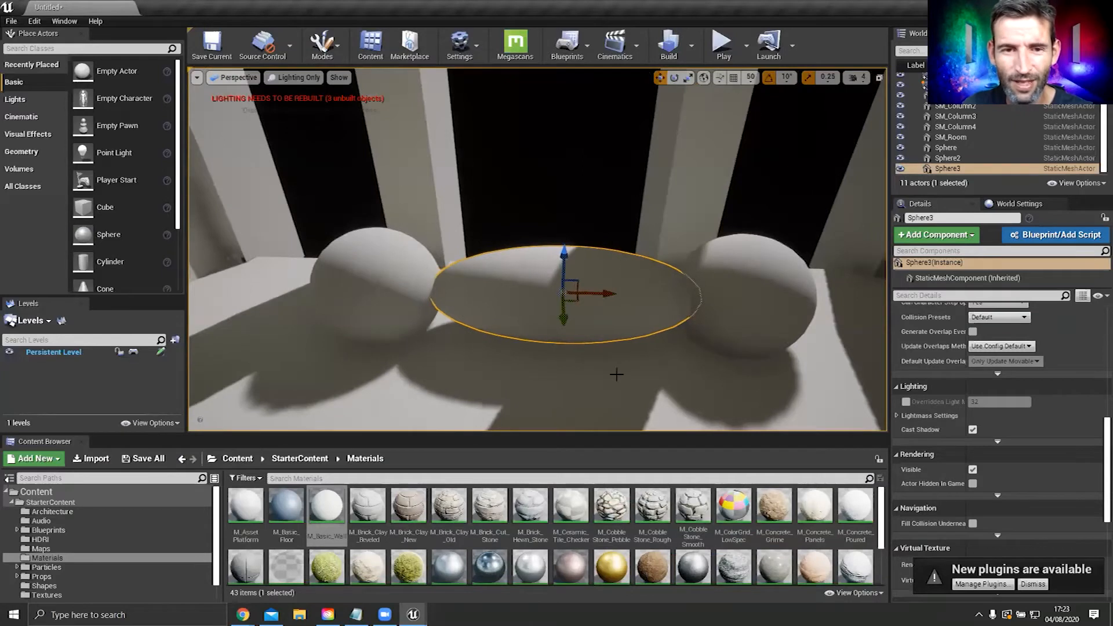
right_drag(611, 357, 533, 310)
key(space)
key(space)
drag(486, 206, 491, 183)
Step: Select the two round spheres together and raise them slightly
click(667, 261)
right_drag(667, 261, 345, 290)
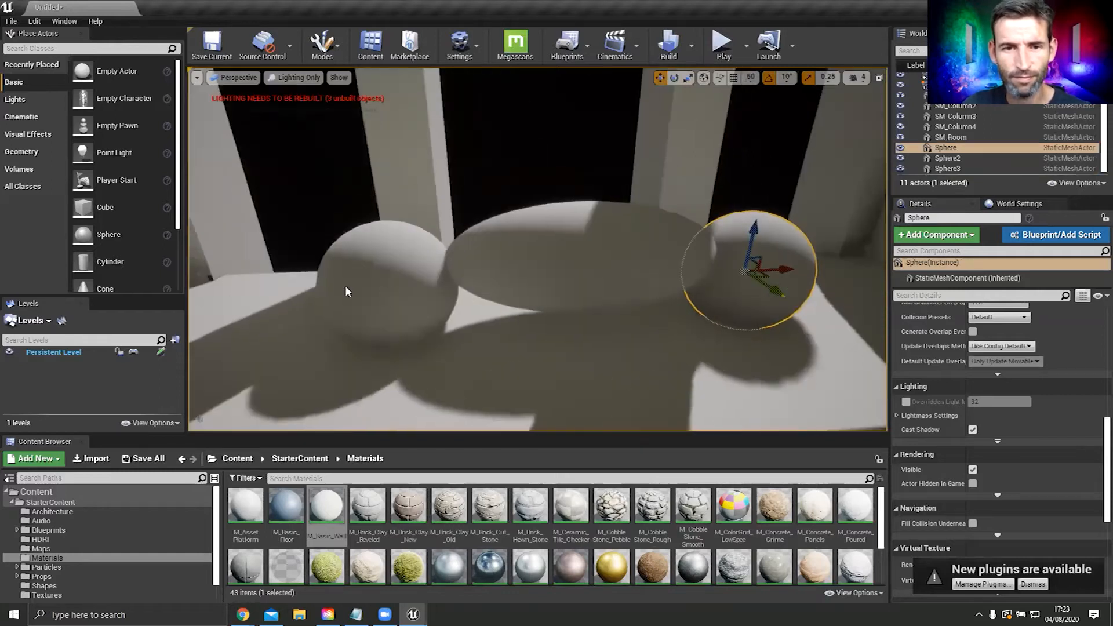
ctrl+click(346, 290)
right_drag(719, 232, 744, 239)
drag(376, 215, 374, 204)
Step: Apply the M_Metal_Brushed_Nickel material to the ellipsoid and both spheres, and show the scene in Lit view mode
mouse_move(544, 308)
right_down()
mouse_move(426, 308)
mouse_move(406, 305)
mouse_move(429, 305)
mouse_move(415, 290)
mouse_move(400, 294)
mouse_move(539, 303)
right_up()
click(539, 303)
key(f)
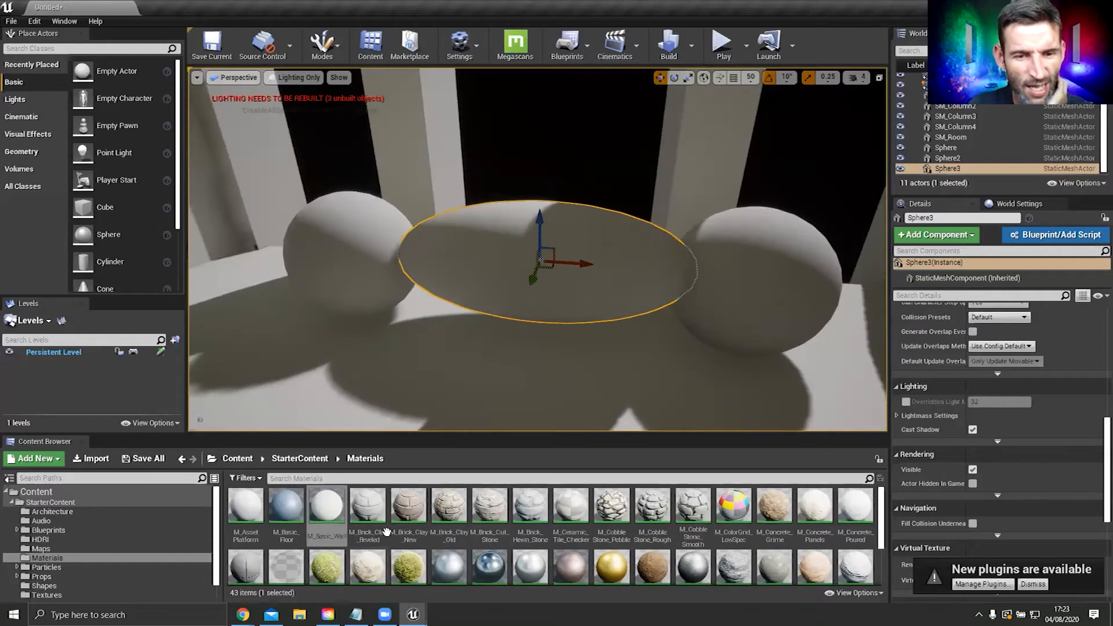
scroll(387, 532, down, 2)
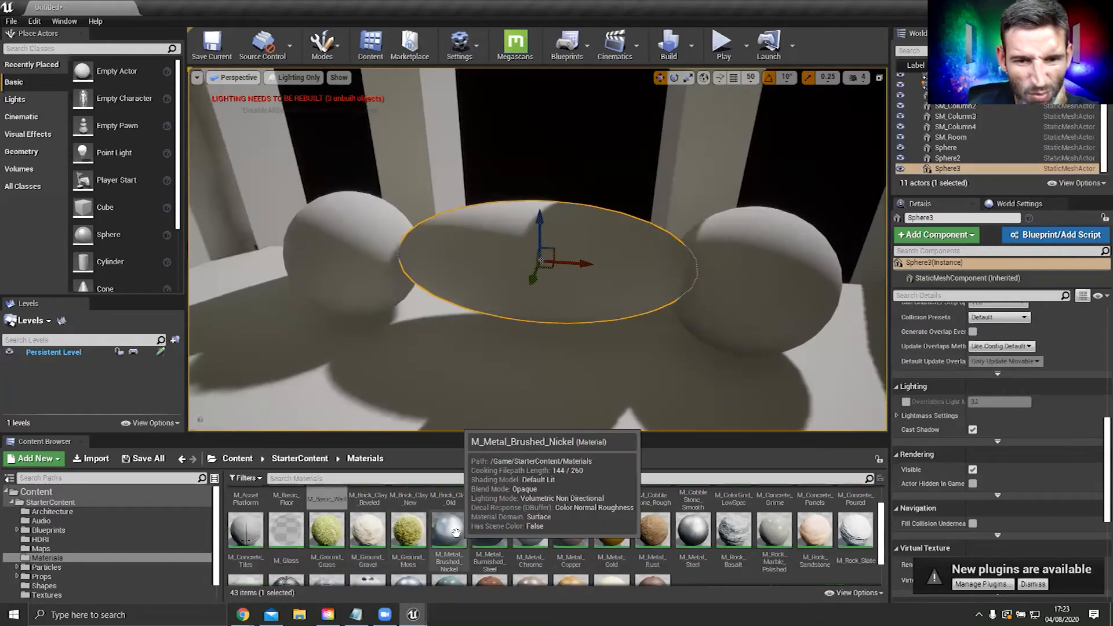
drag(457, 532, 560, 293)
drag(446, 532, 735, 288)
click(298, 78)
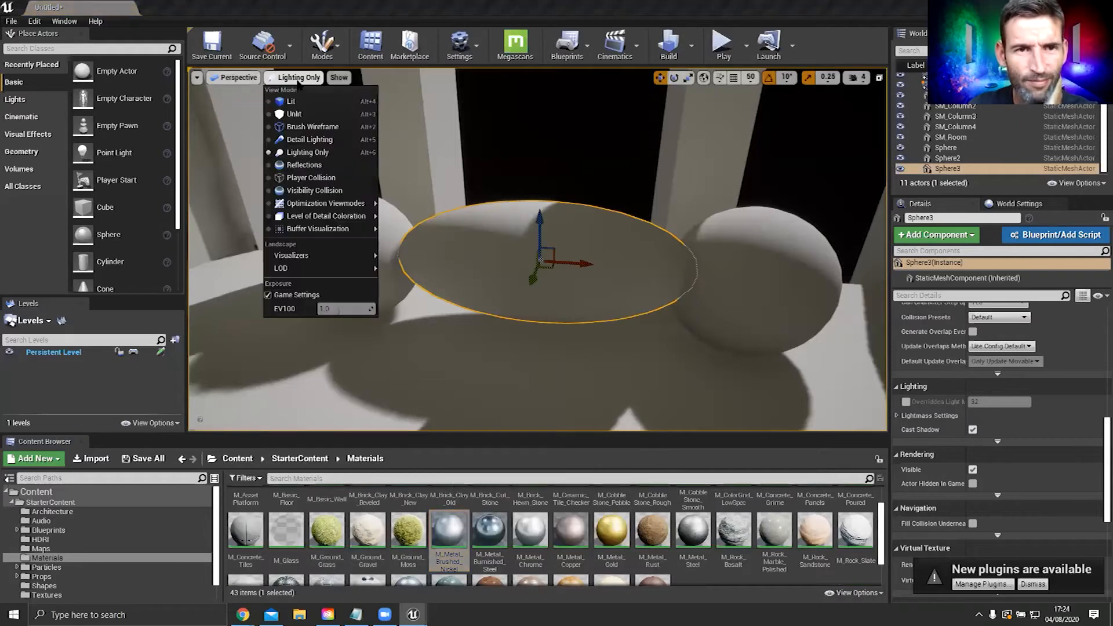
click(291, 102)
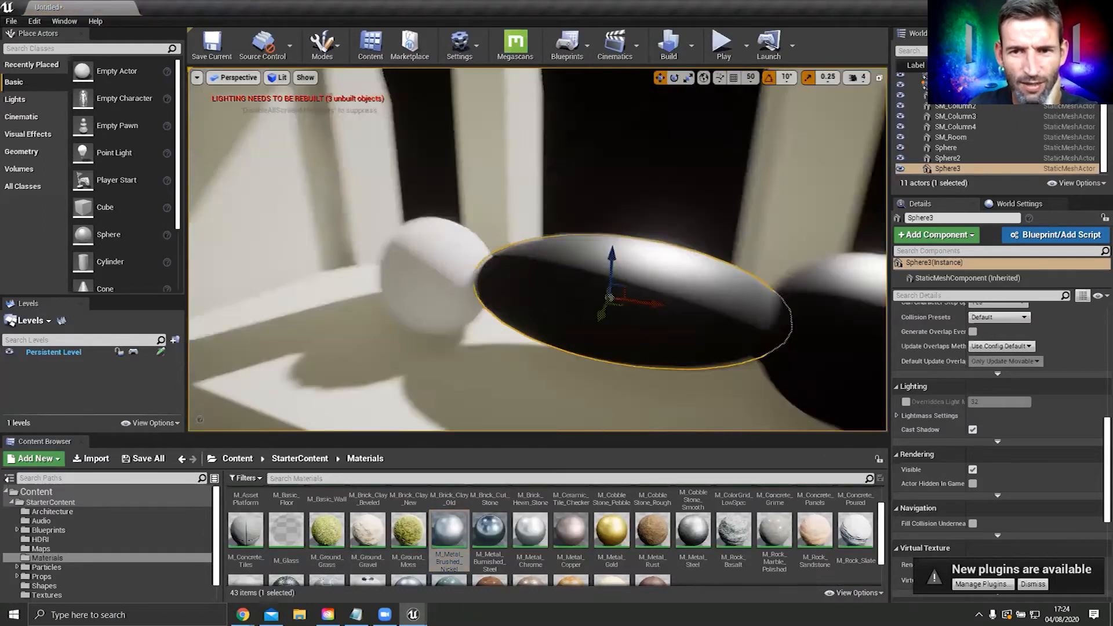
drag(449, 531, 388, 209)
Step: Select the ellipsoid and both spheres together and shift the group slightly along the floor
mouse_move(551, 385)
right_down()
mouse_move(552, 244)
mouse_move(551, 325)
mouse_move(574, 330)
mouse_move(476, 325)
mouse_move(464, 342)
mouse_move(552, 390)
mouse_move(686, 351)
right_up()
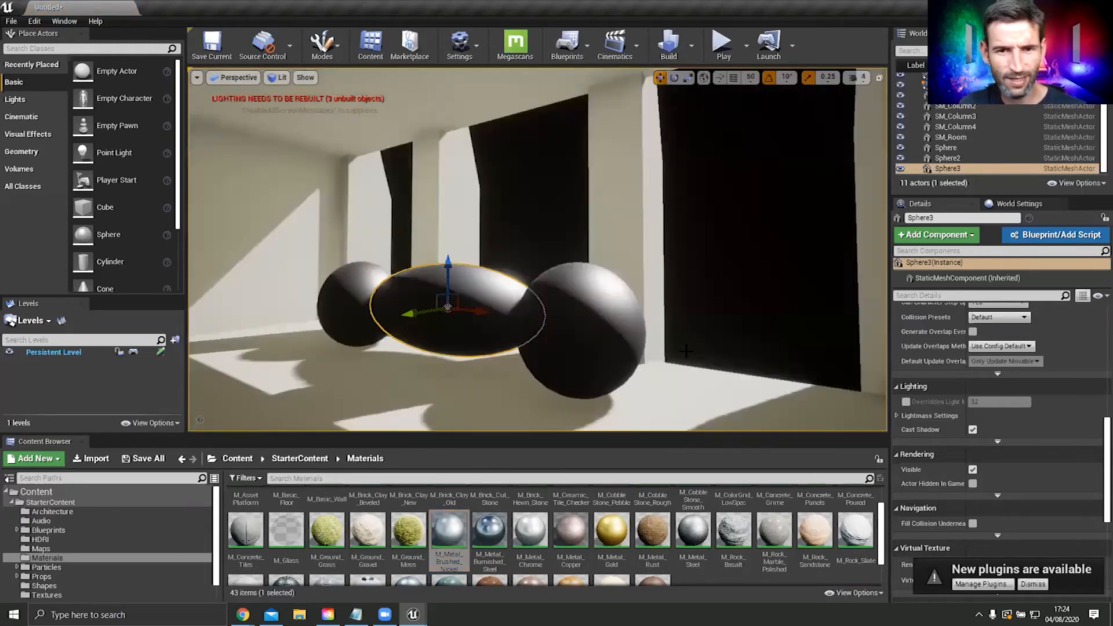
ctrl+click(592, 329)
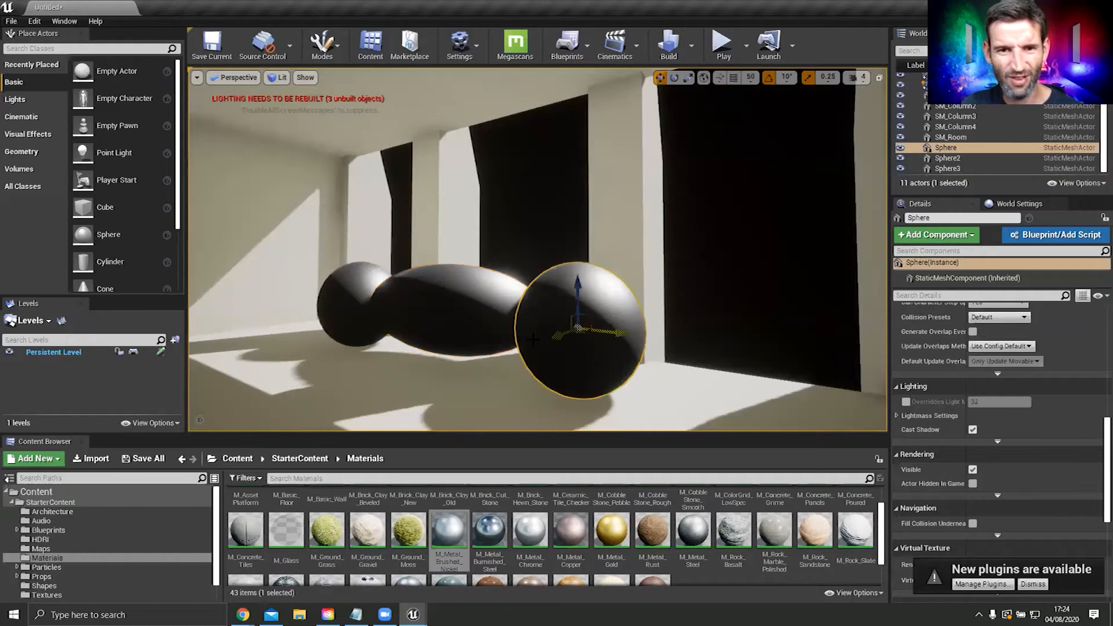
ctrl+click(357, 307)
drag(386, 306, 395, 305)
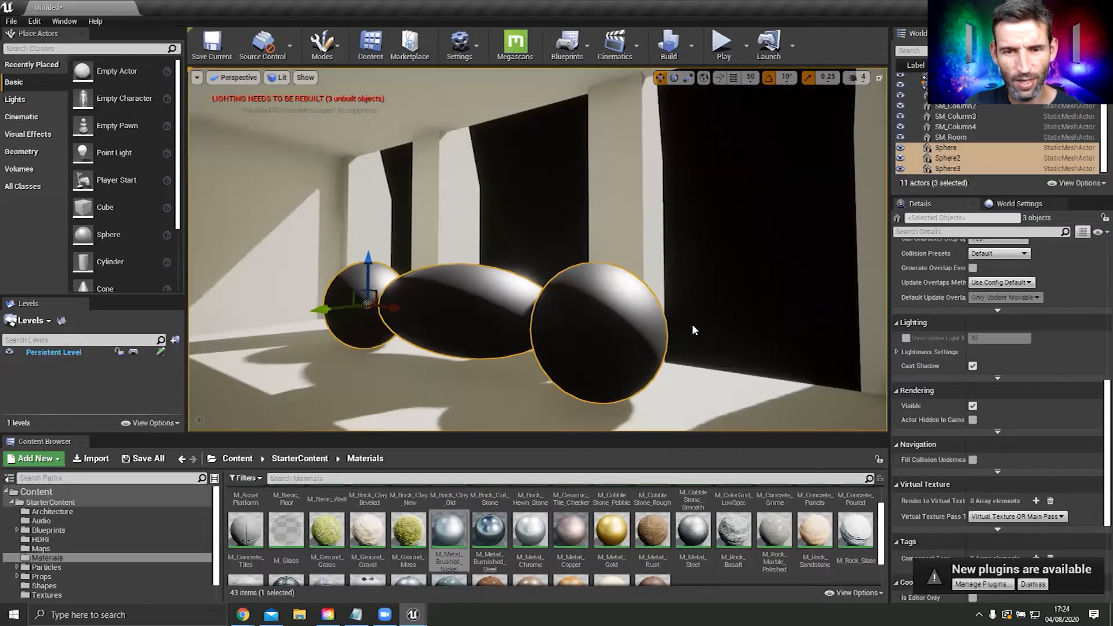
mouse_move(538, 249)
right_down()
mouse_move(511, 243)
mouse_move(545, 249)
right_up()
right_drag(749, 309, 725, 321)
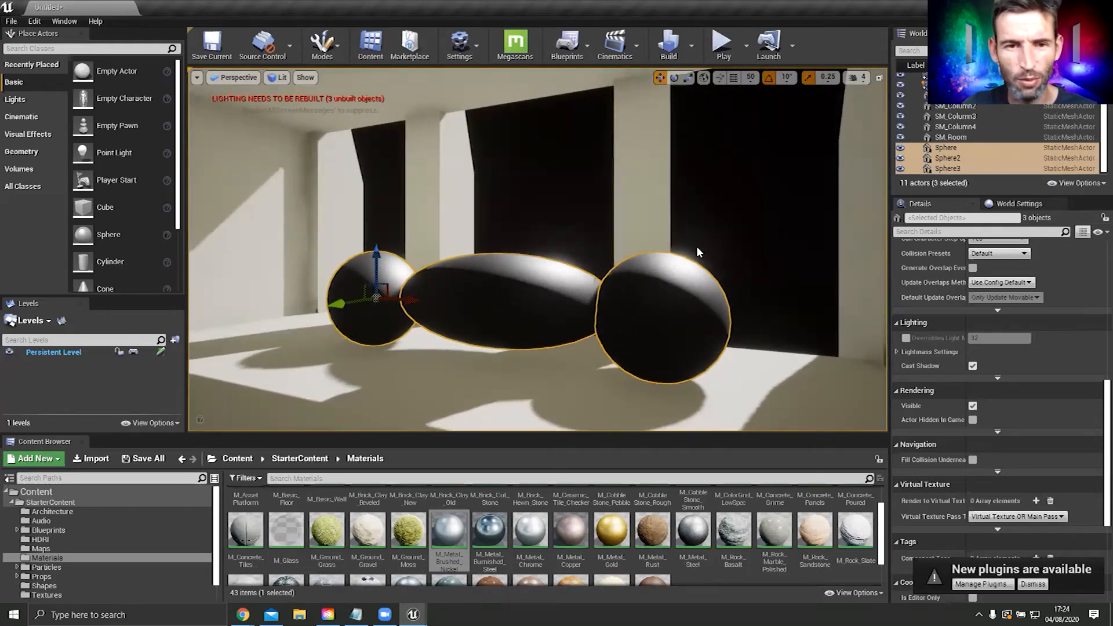
Step: Search the placeable actors for "reflec", place a Box Reflection Capture in the room, raise it and show the editor icons
mouse_move(538, 249)
right_down()
mouse_move(525, 264)
mouse_move(586, 243)
mouse_move(510, 313)
mouse_move(476, 290)
mouse_move(505, 226)
mouse_move(585, 249)
mouse_move(557, 243)
mouse_move(499, 174)
mouse_move(534, 307)
mouse_move(522, 249)
mouse_move(487, 246)
mouse_move(511, 258)
mouse_move(522, 241)
right_up()
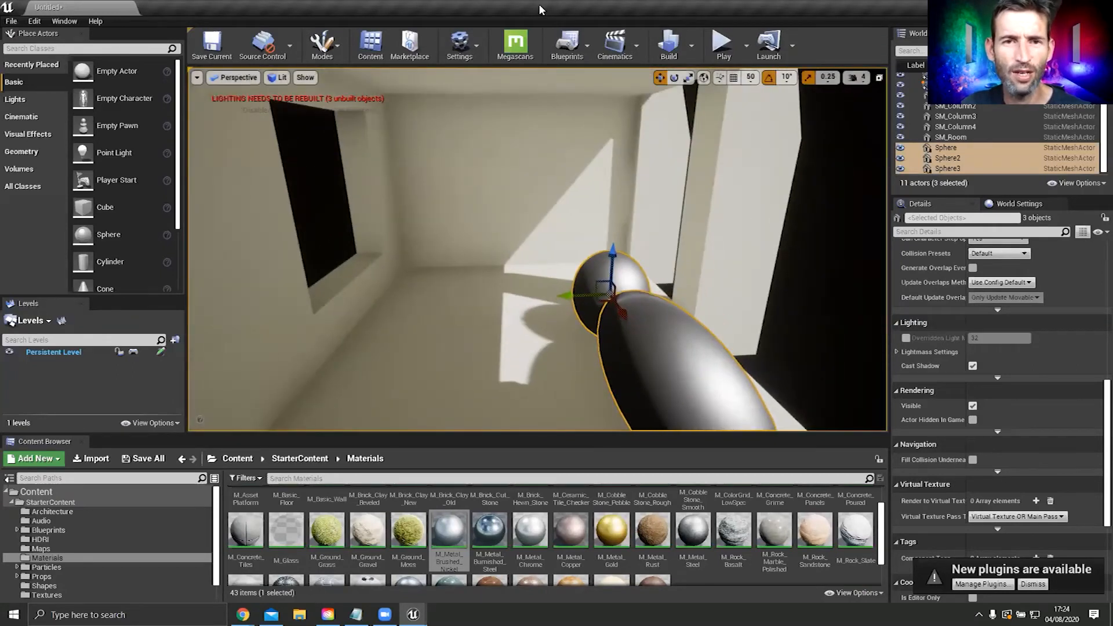
click(84, 46)
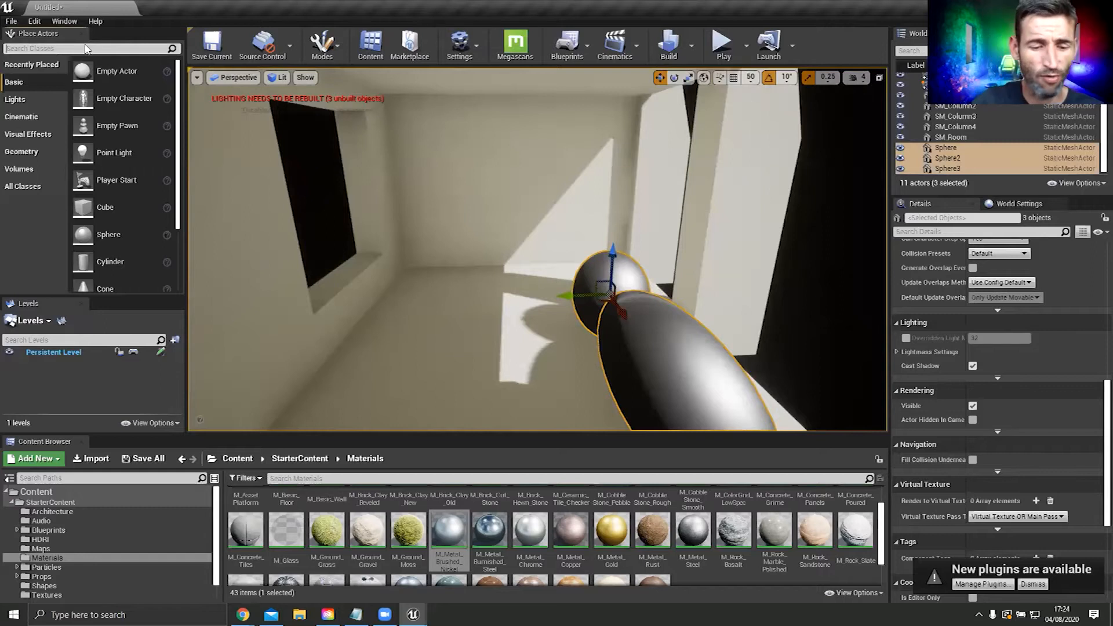
text(reflec)
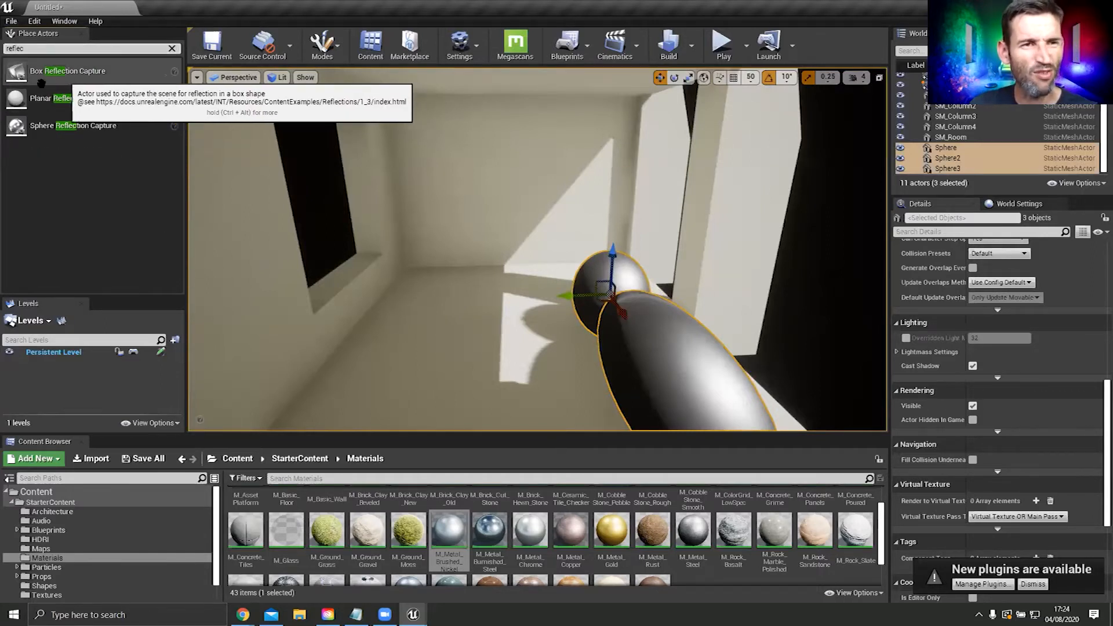
drag(41, 83, 487, 325)
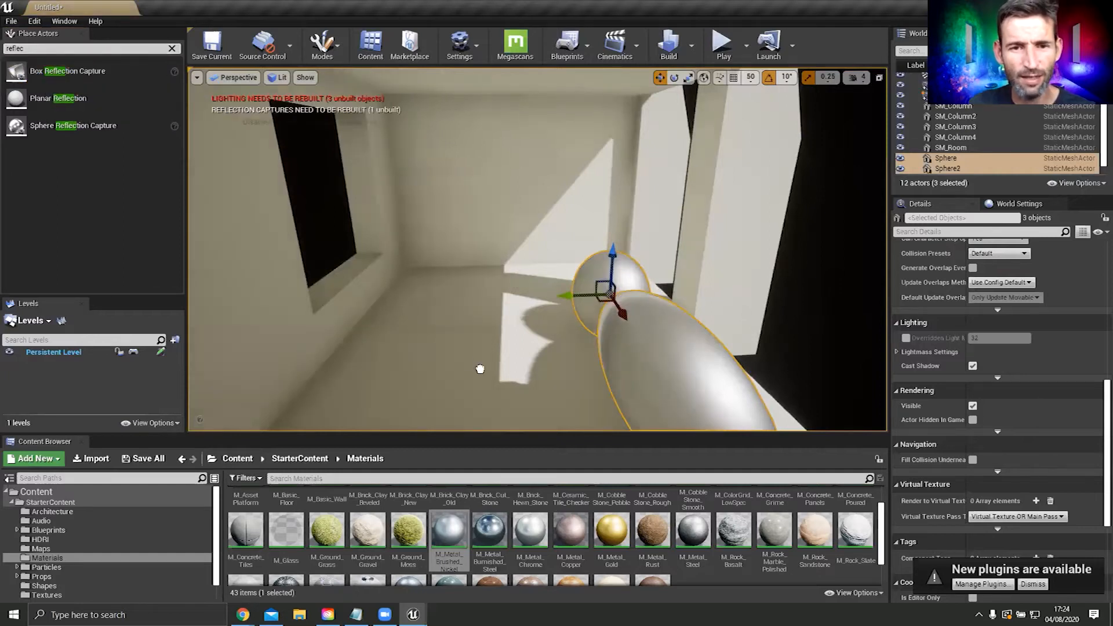
drag(505, 366, 504, 364)
drag(510, 296, 505, 288)
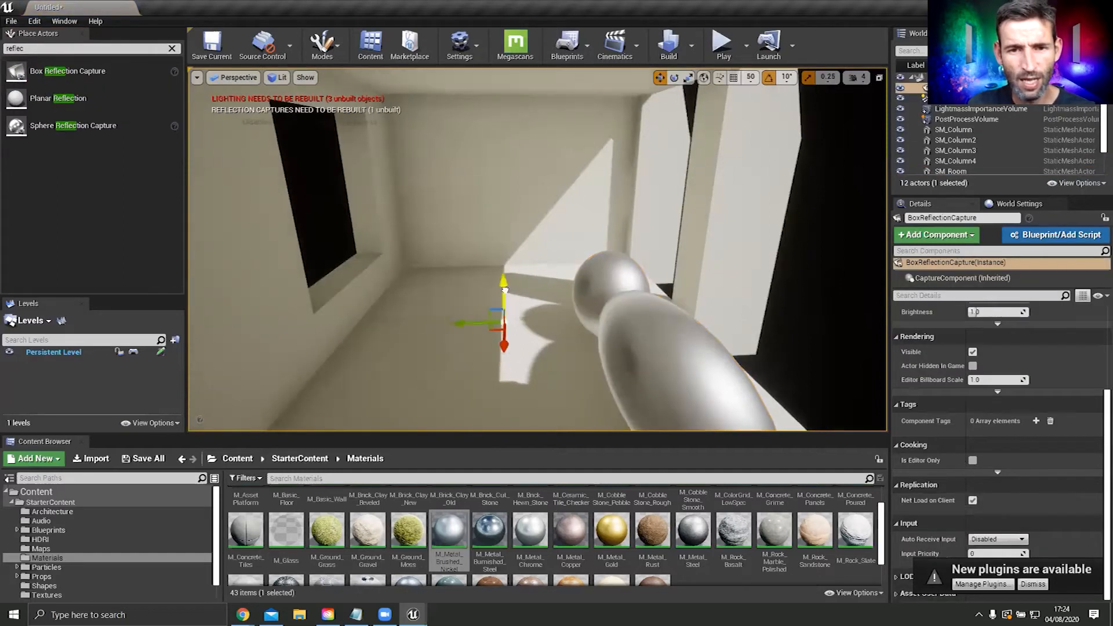
key(g)
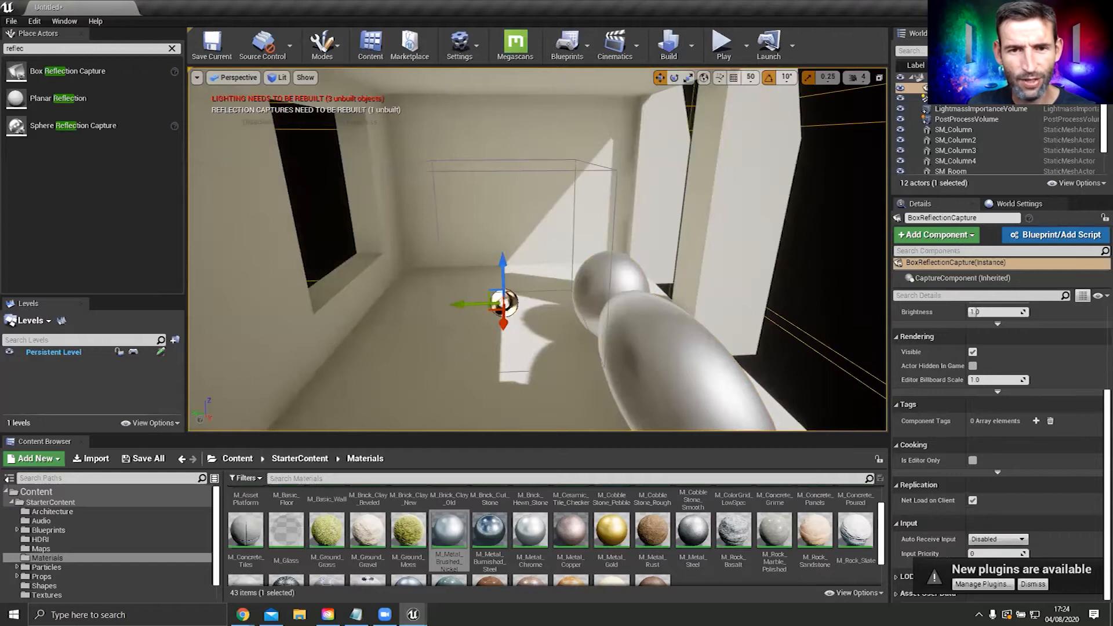
Step: Move the Box Reflection Capture along the room's length, bringing it nearer to the metal spheres
right_drag(401, 336, 444, 341)
drag(388, 317, 377, 294)
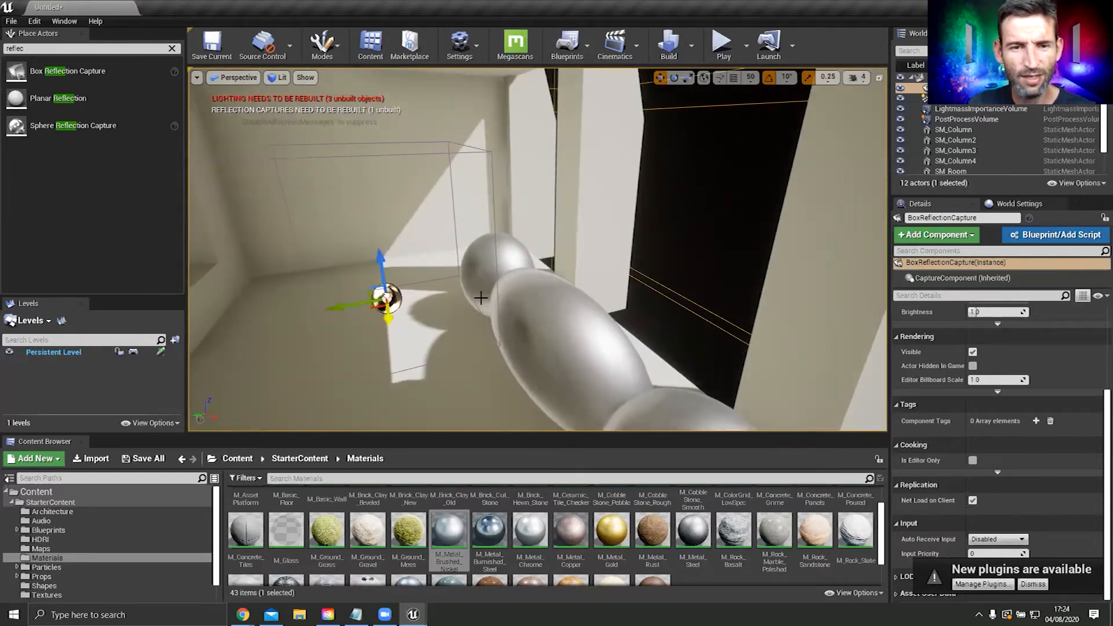
key(f)
right_drag(577, 304, 481, 298)
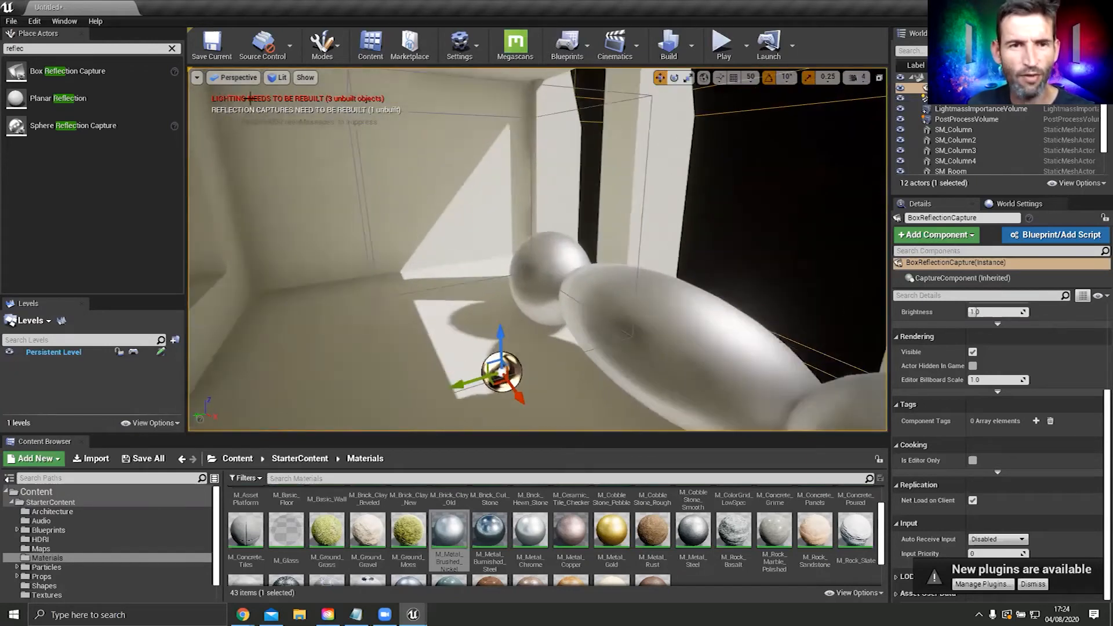
Step: Examine the room and metal shapes in Reflections view mode, then return to Lit
click(278, 78)
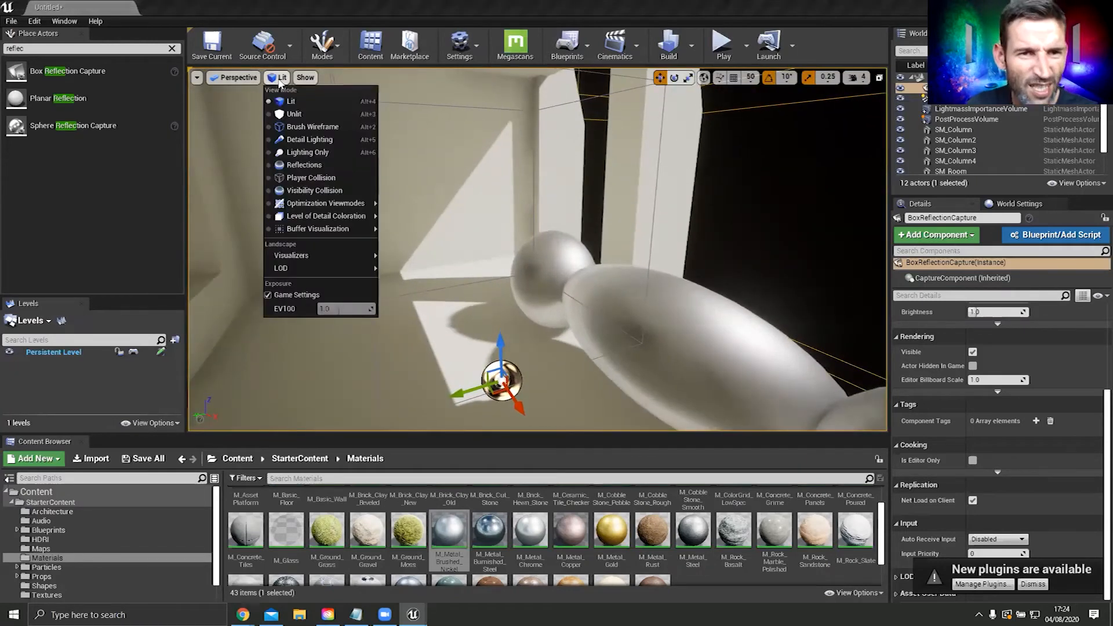
click(306, 165)
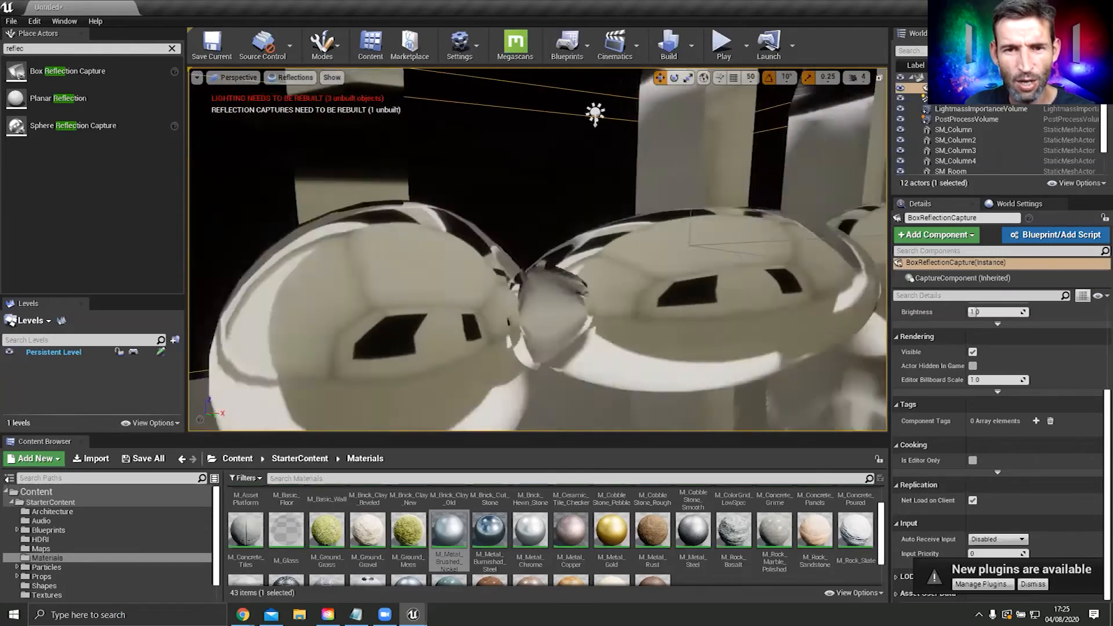
click(290, 77)
click(294, 100)
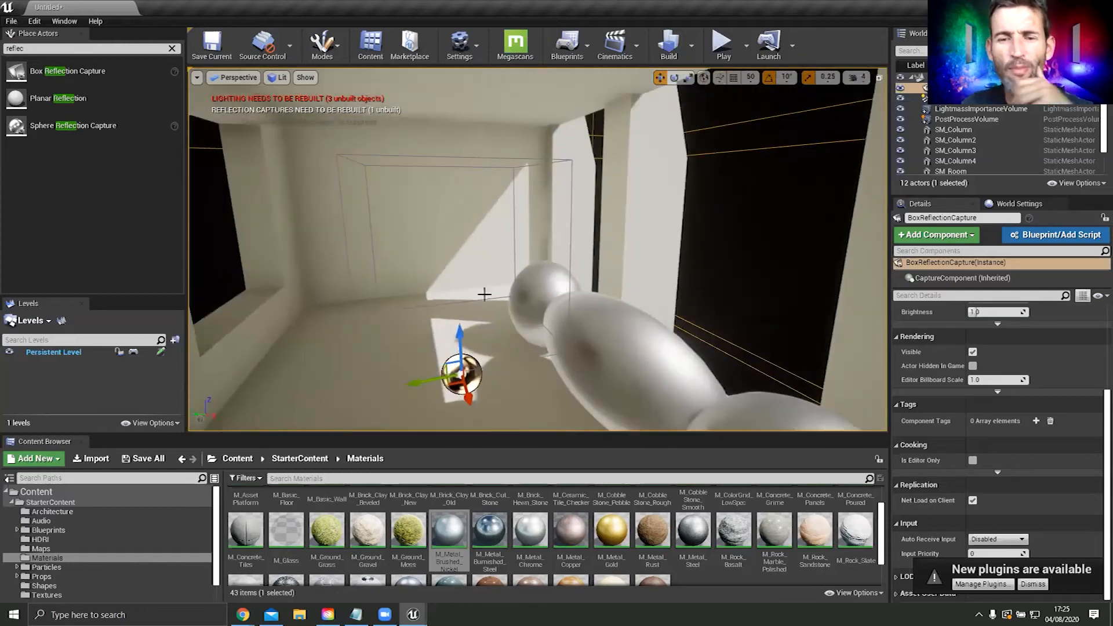
Step: Try Directional Light intensities of 30, 3 and 4 lux and settle on 2 lux
click(985, 98)
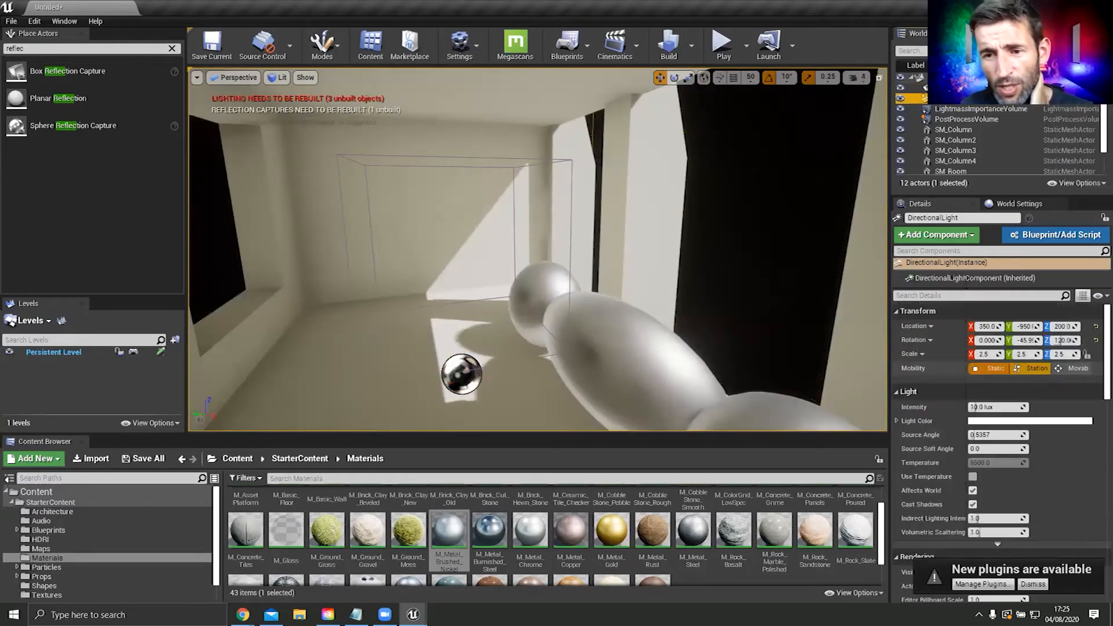
right_drag(538, 249, 587, 242)
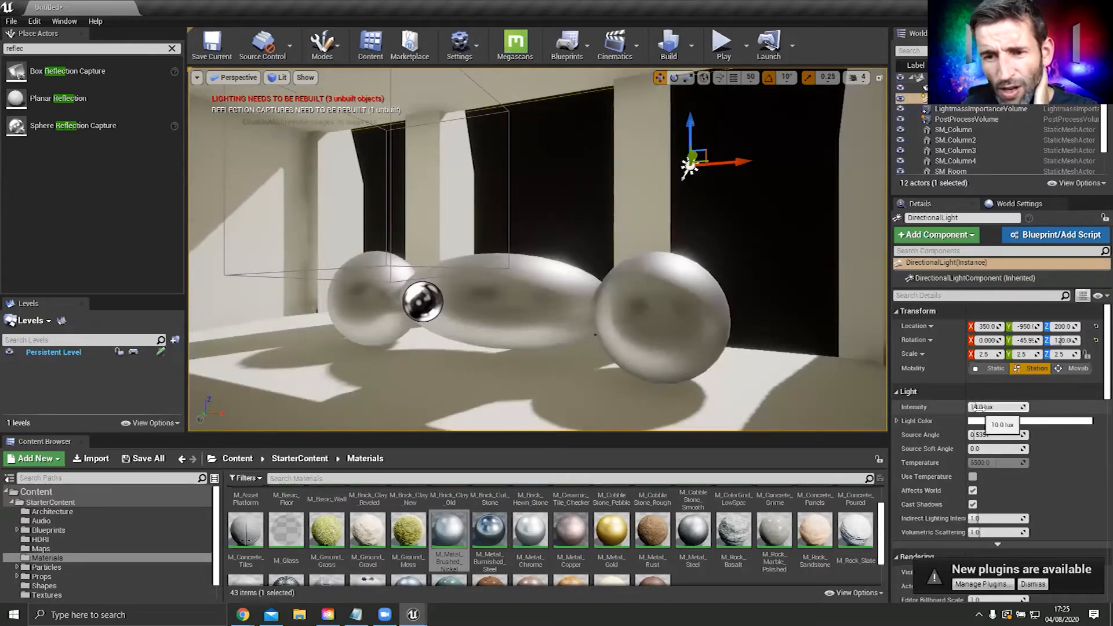
click(978, 407)
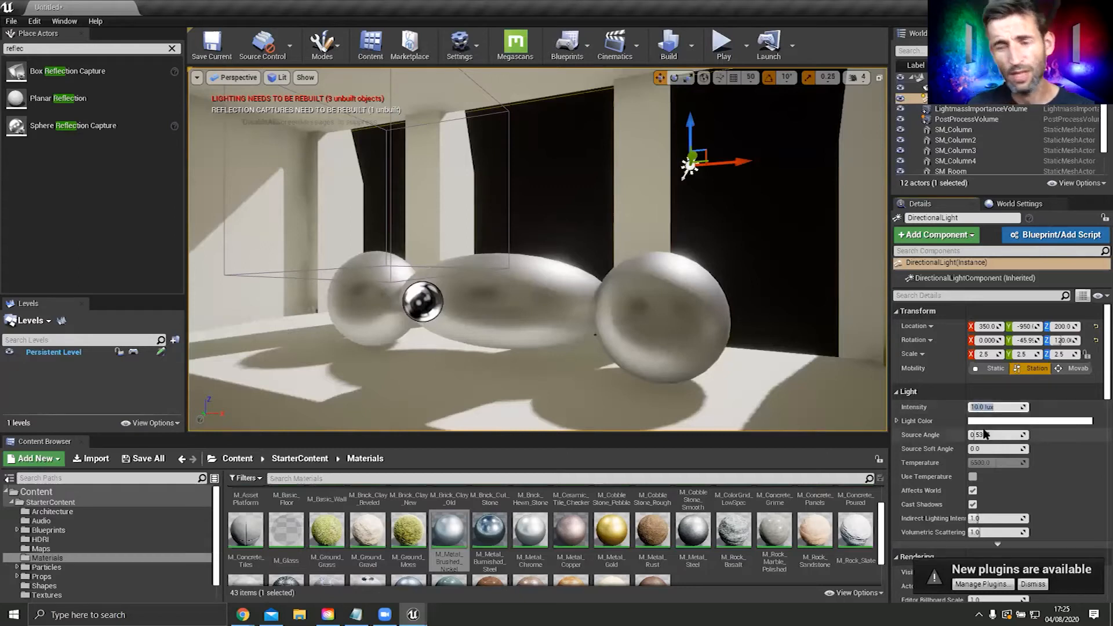
text(30)
key(Return)
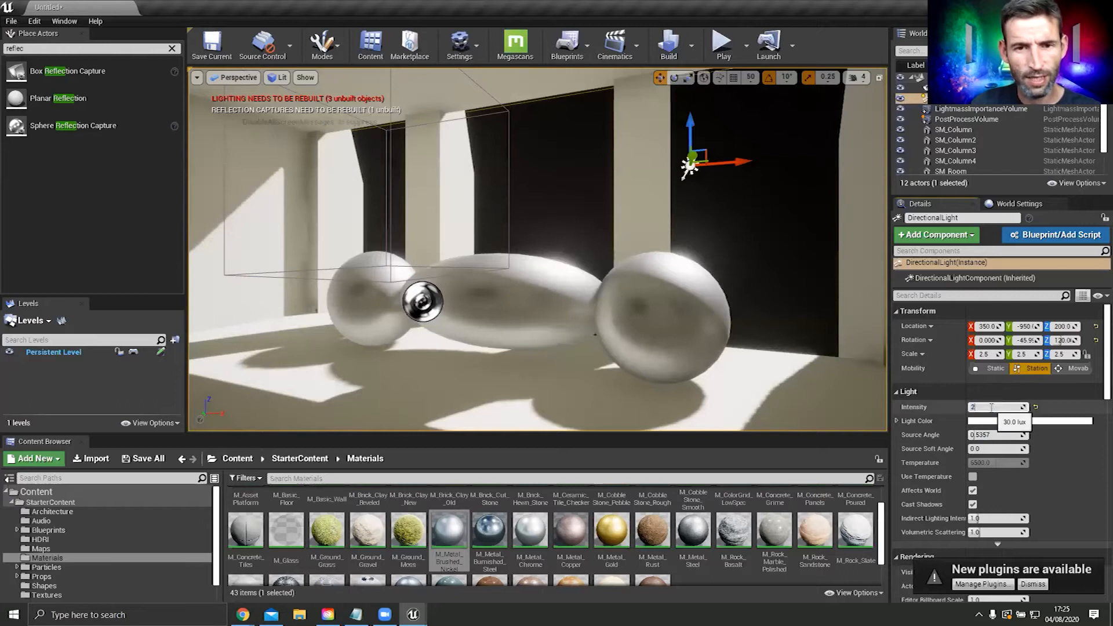
key(Return)
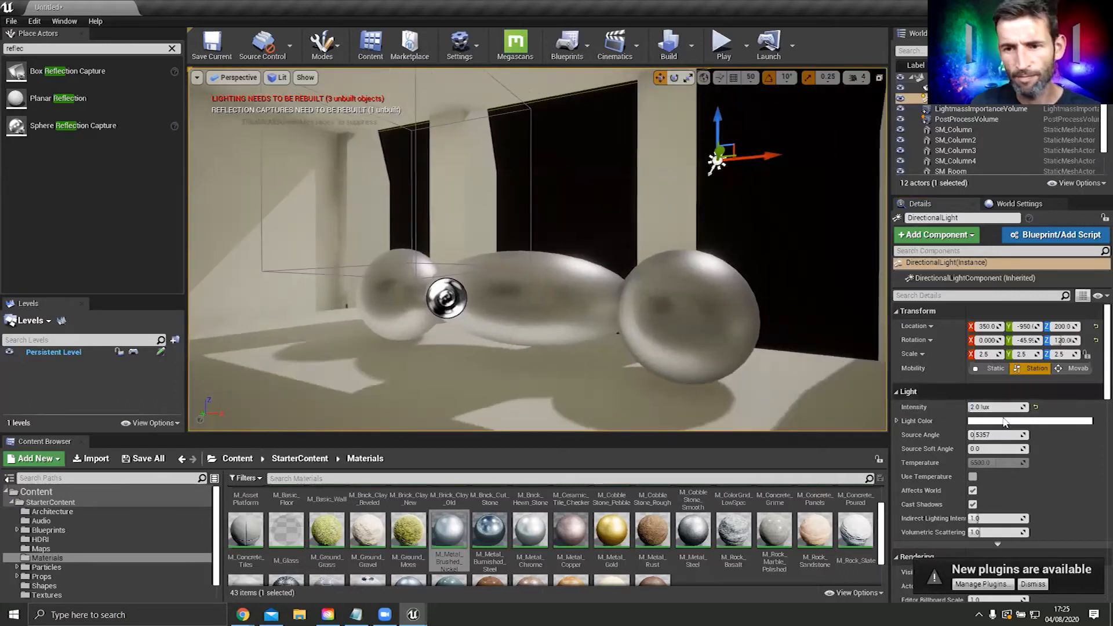
text(3)
key(Return)
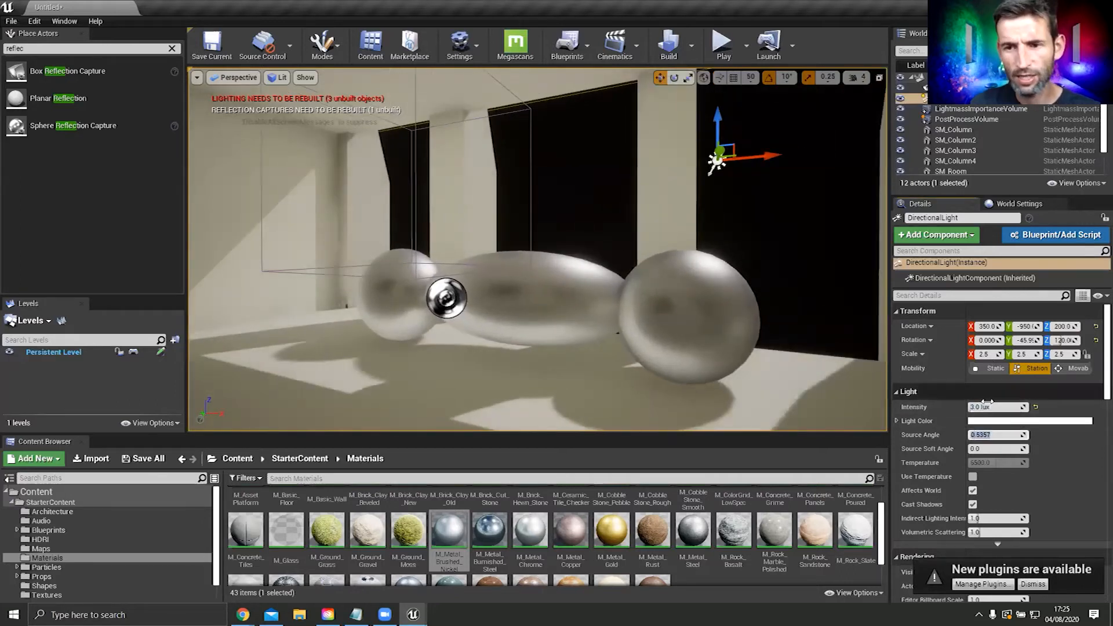
key(Tab)
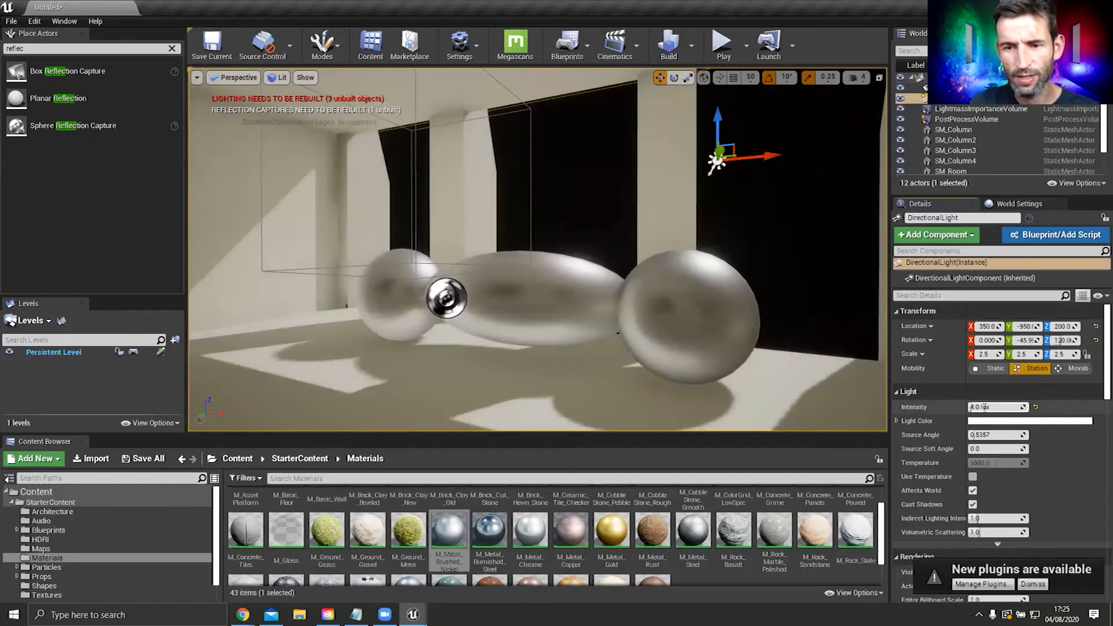
key(Tab)
Step: Set the Directional Light's colour to a light blue with R 137, G 198, B 255
right_drag(736, 314, 693, 335)
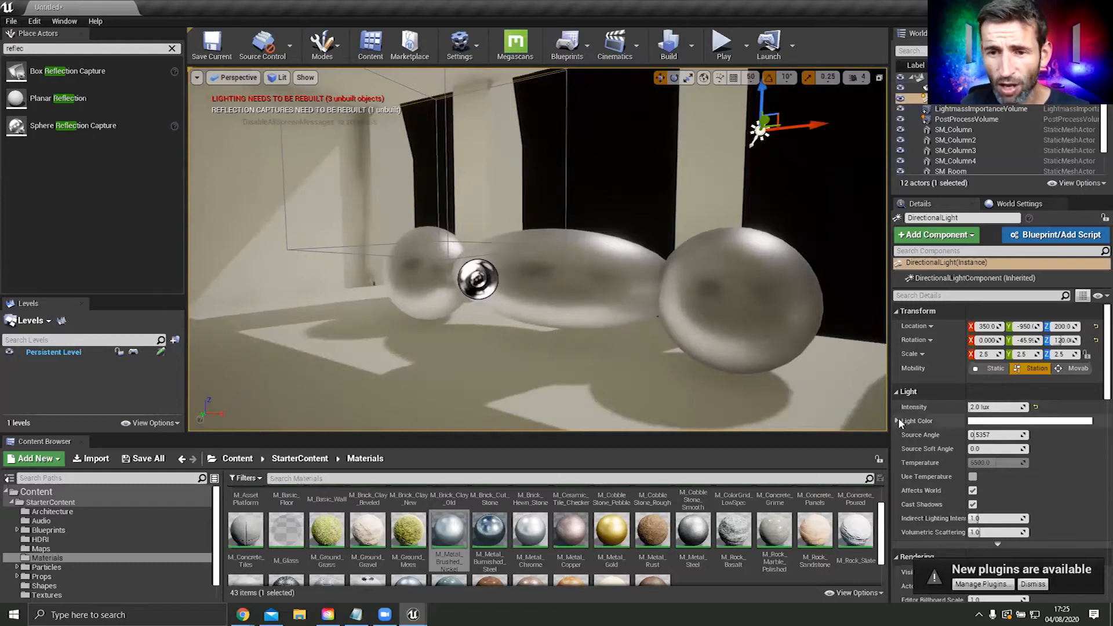
click(898, 421)
click(981, 423)
drag(819, 391, 766, 366)
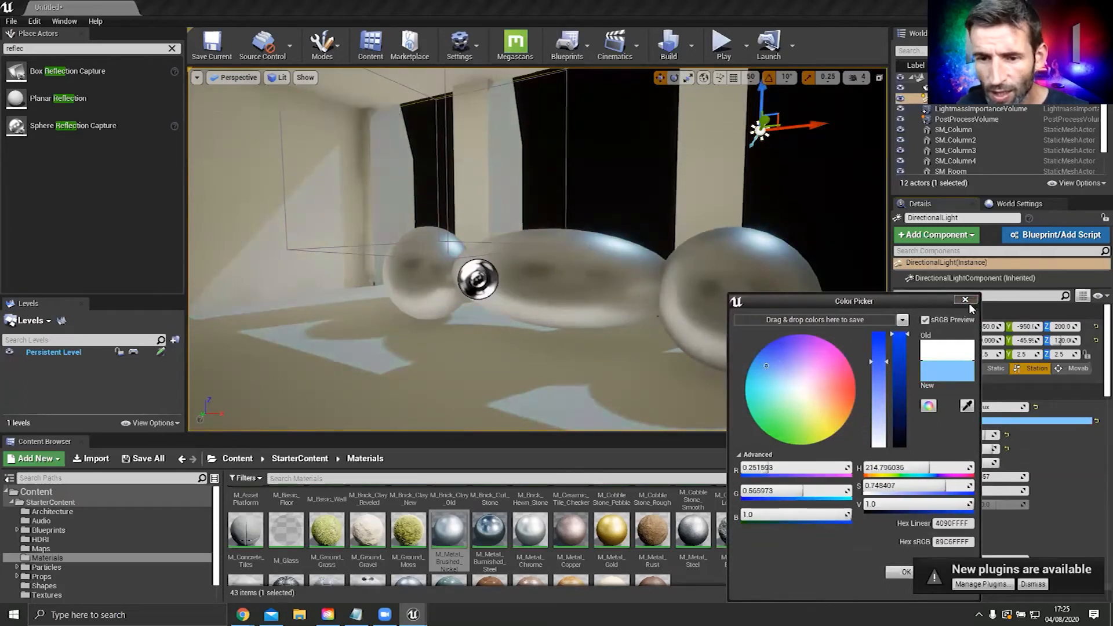
click(966, 298)
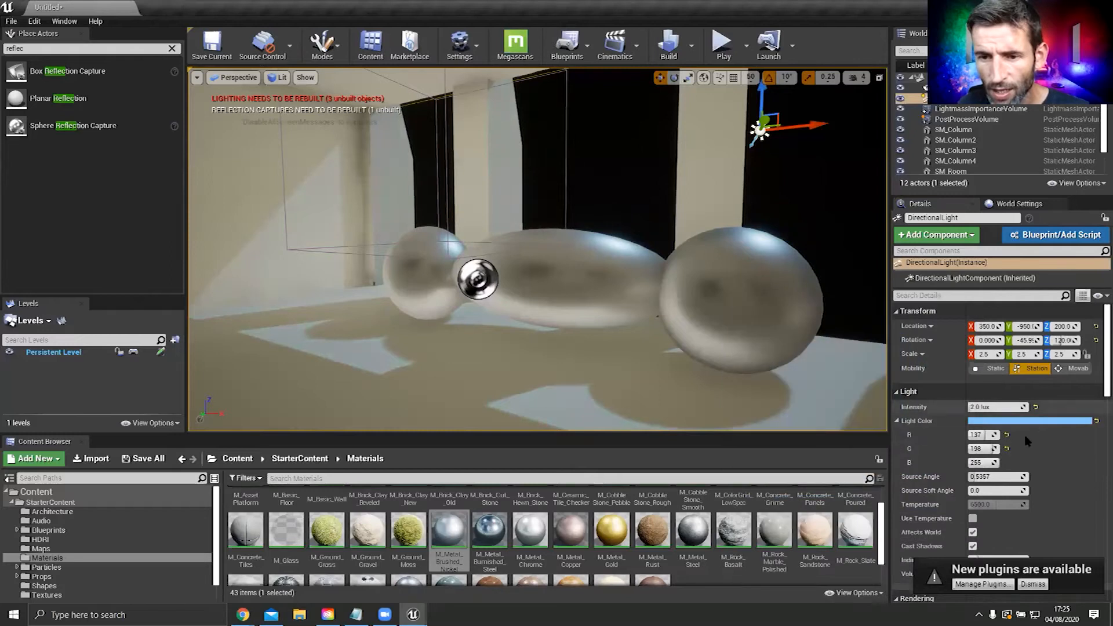
Step: Reset the Directional Light's colour to the default white with R, G and B at 255
right_click(994, 423)
click(1064, 446)
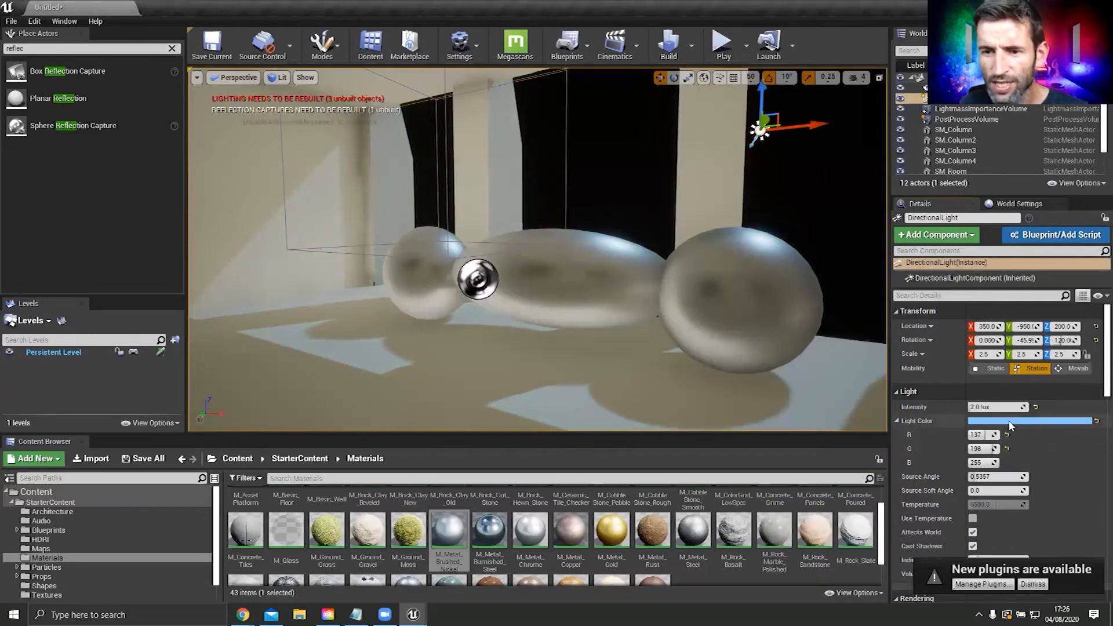
click(1097, 422)
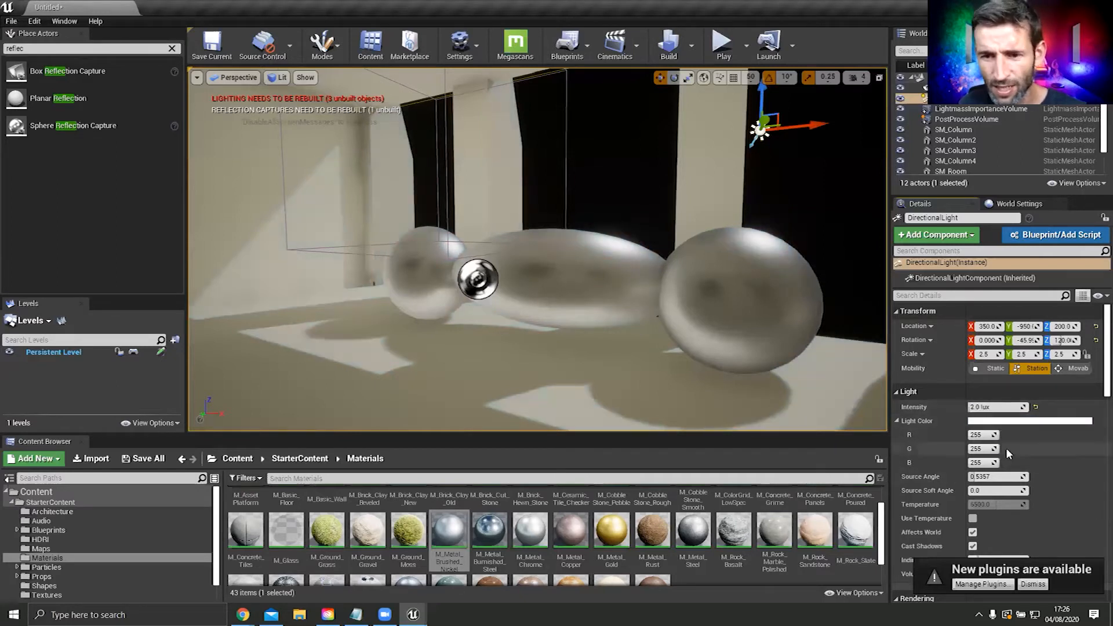
Step: Enable Use Temperature on the Directional Light, try 12000, and settle on a temperature of 1700
scroll(992, 445, down, 1)
scroll(985, 442, down, 1)
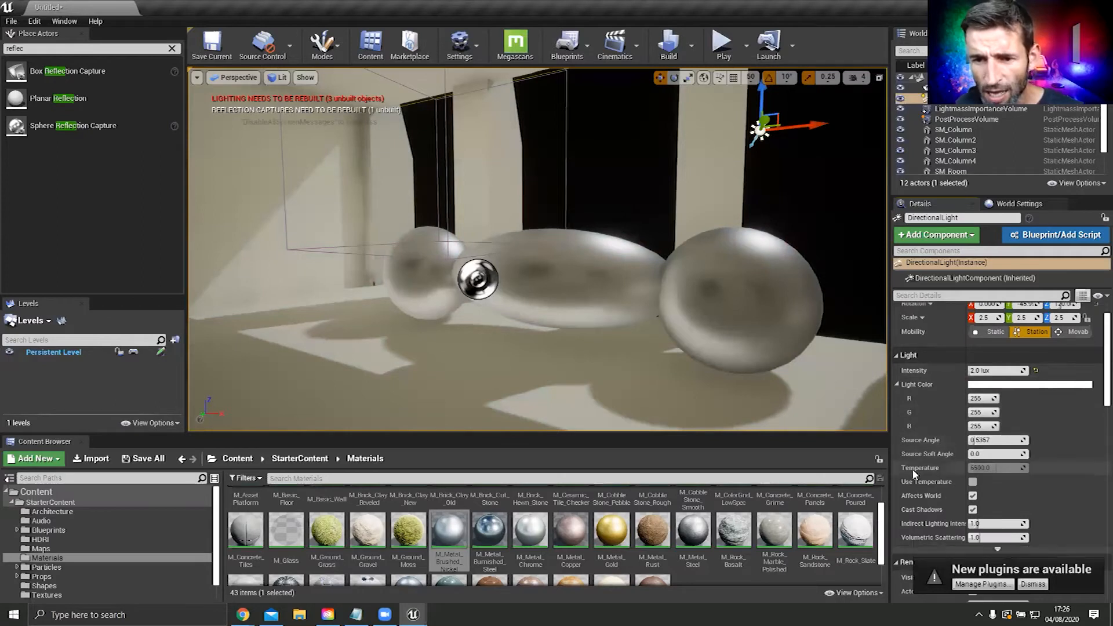
click(974, 483)
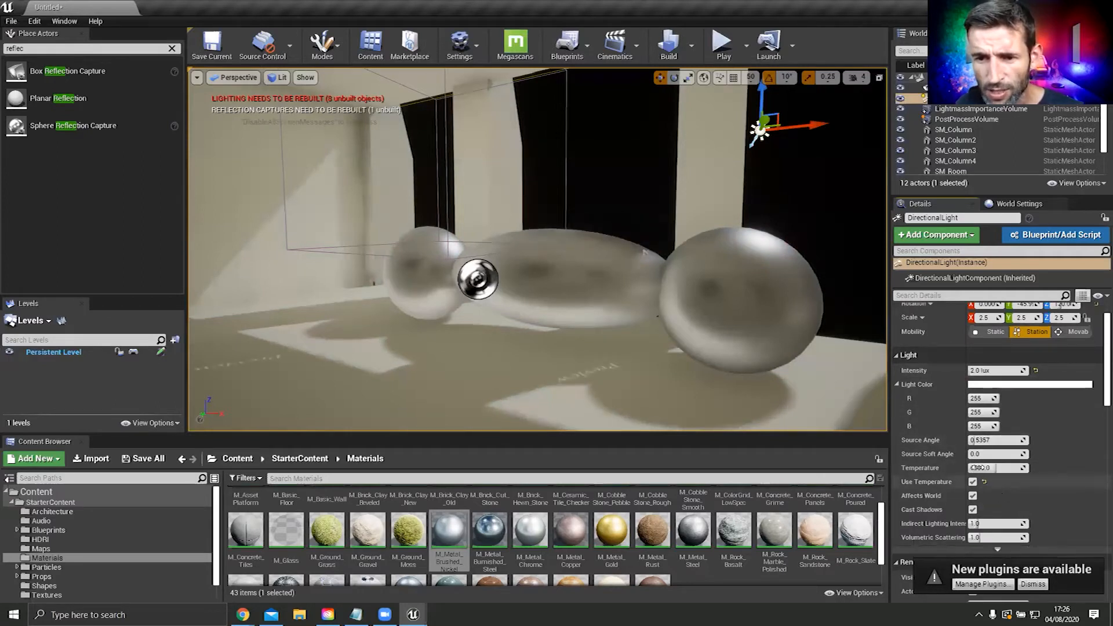
click(979, 468)
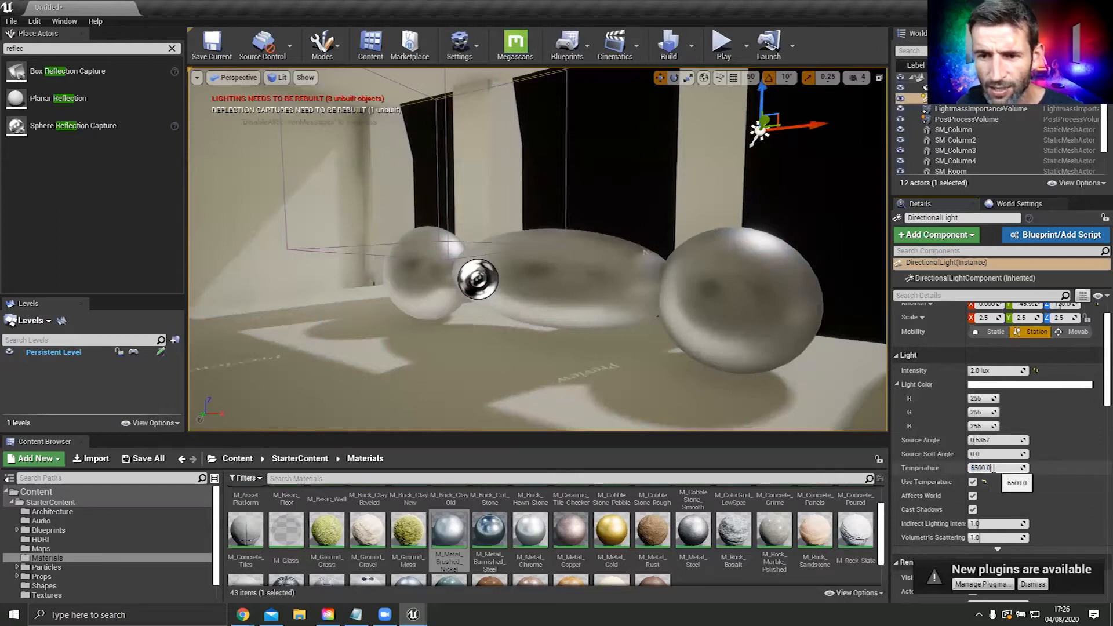
text(12000)
key(Return)
drag(1016, 468, 978, 468)
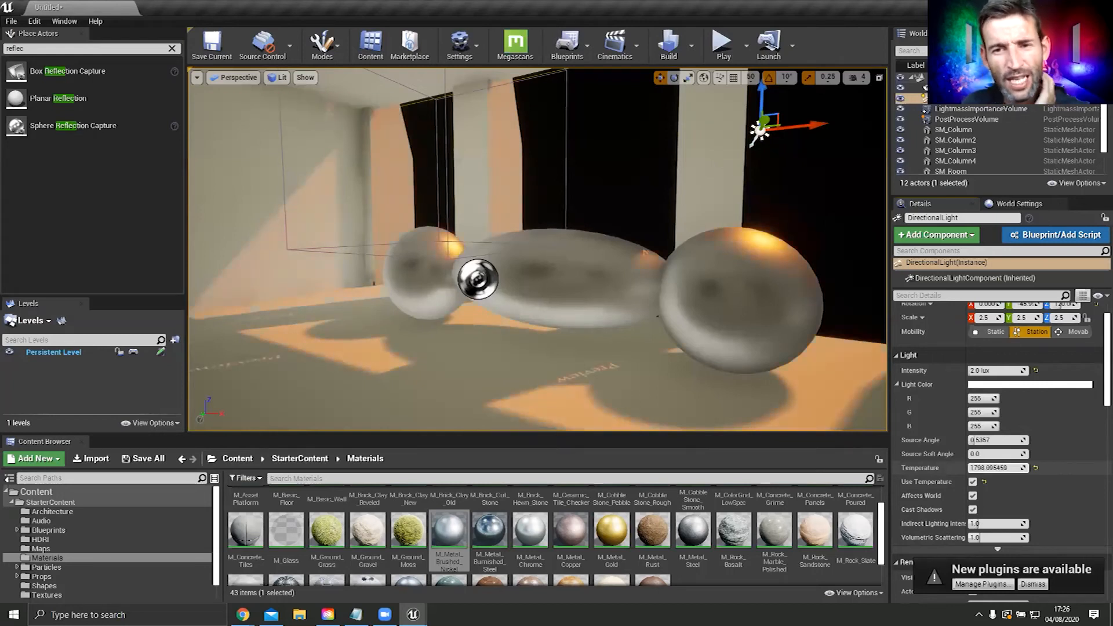
drag(979, 468, 986, 468)
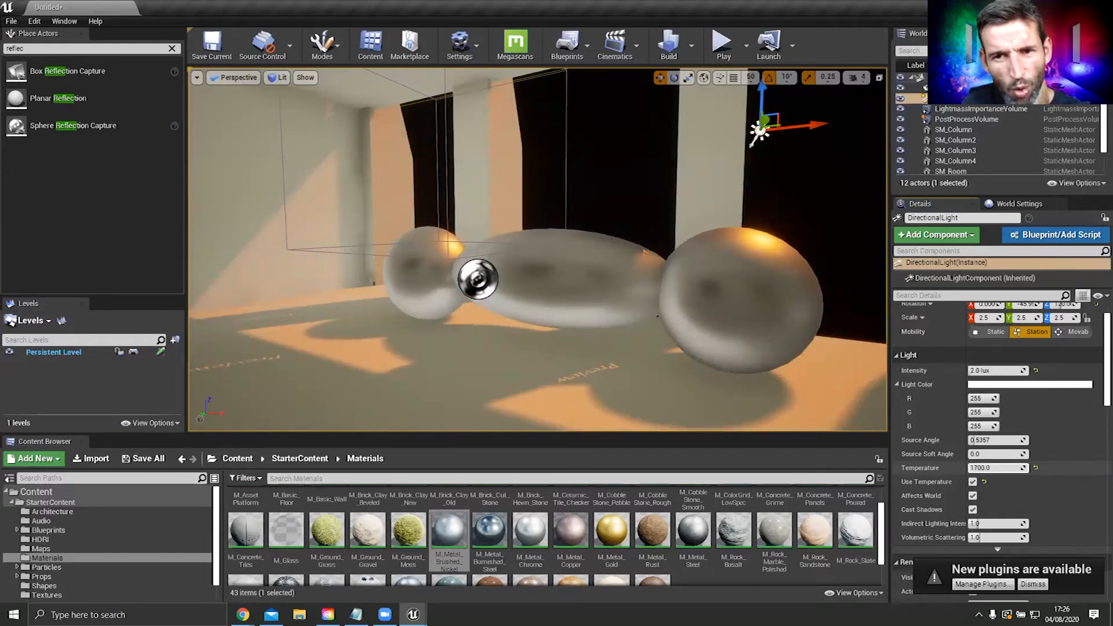
mouse_move(980, 468)
mouse_down()
mouse_move(1016, 468)
mouse_move(980, 468)
mouse_up()
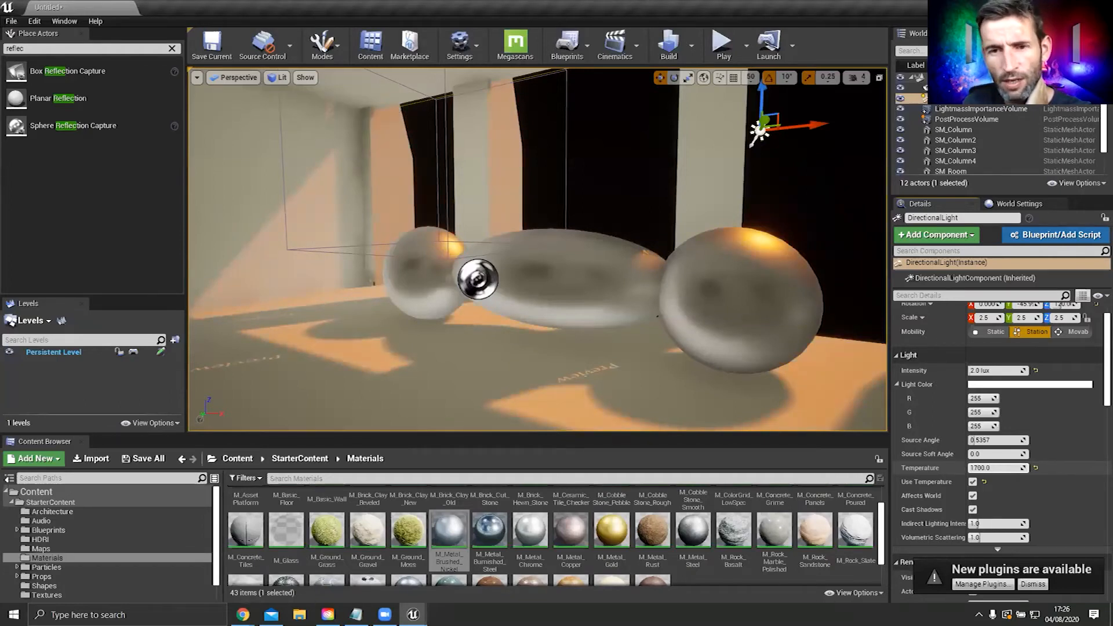
Step: Rebuild the level's lighting, minimise the message log, and compare the room with the Syd Mead reference images
right_drag(538, 249, 607, 192)
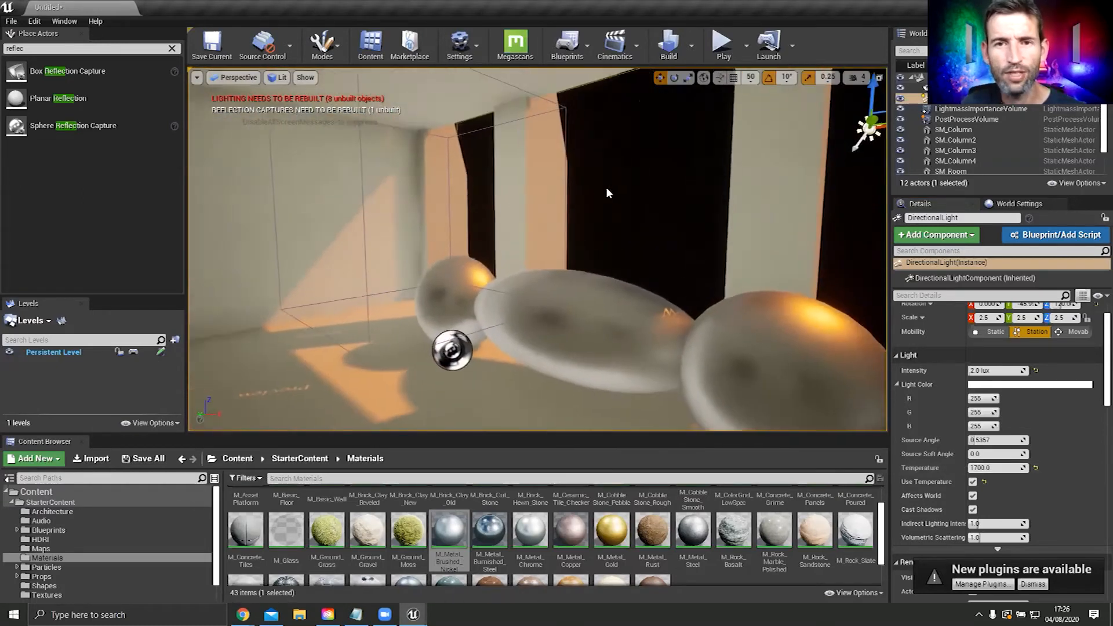
click(669, 44)
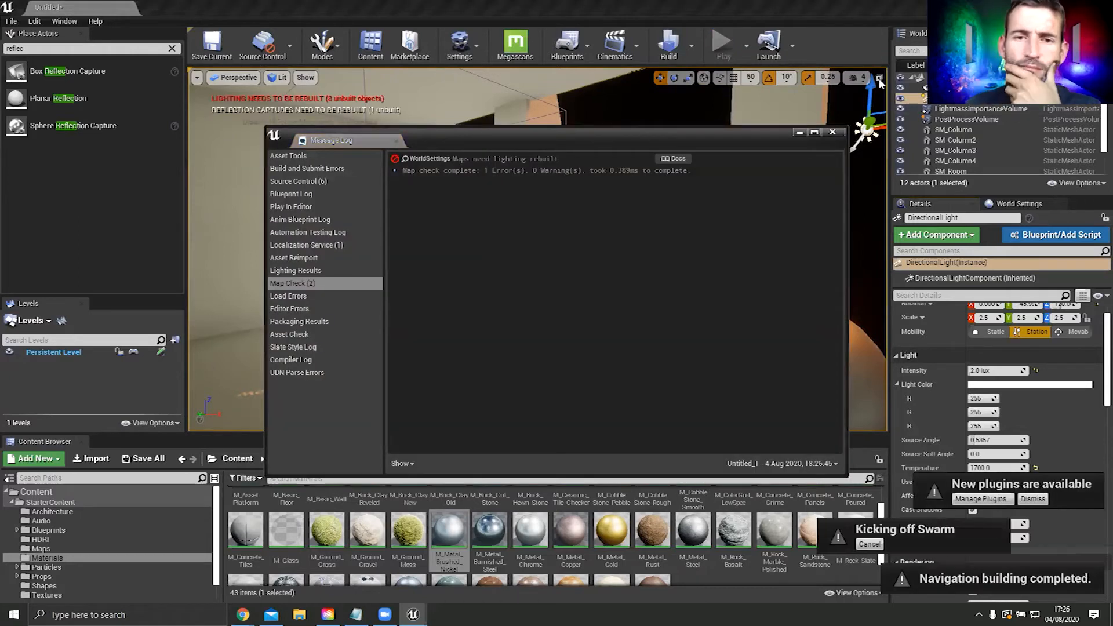
click(801, 133)
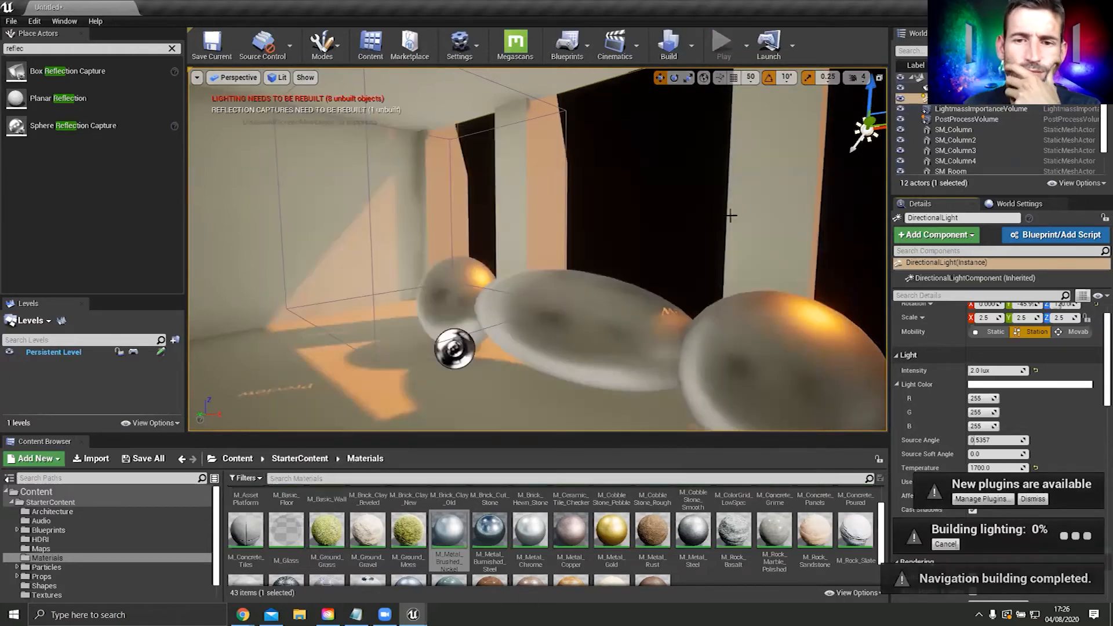
right_drag(734, 198, 718, 223)
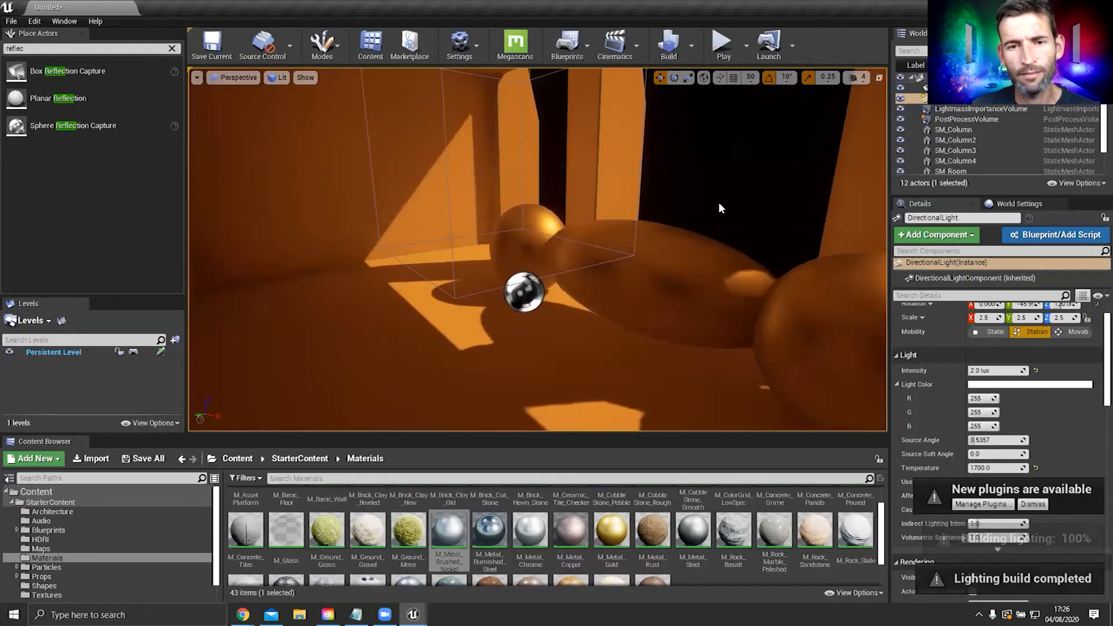
right_drag(718, 209, 669, 197)
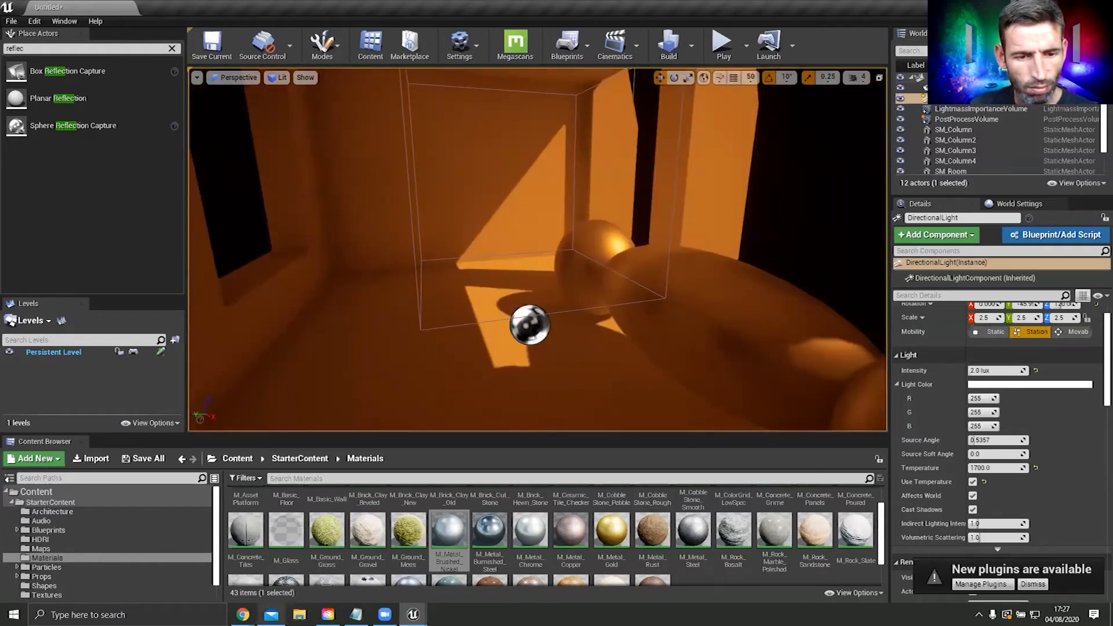
mouse_move(243, 615)
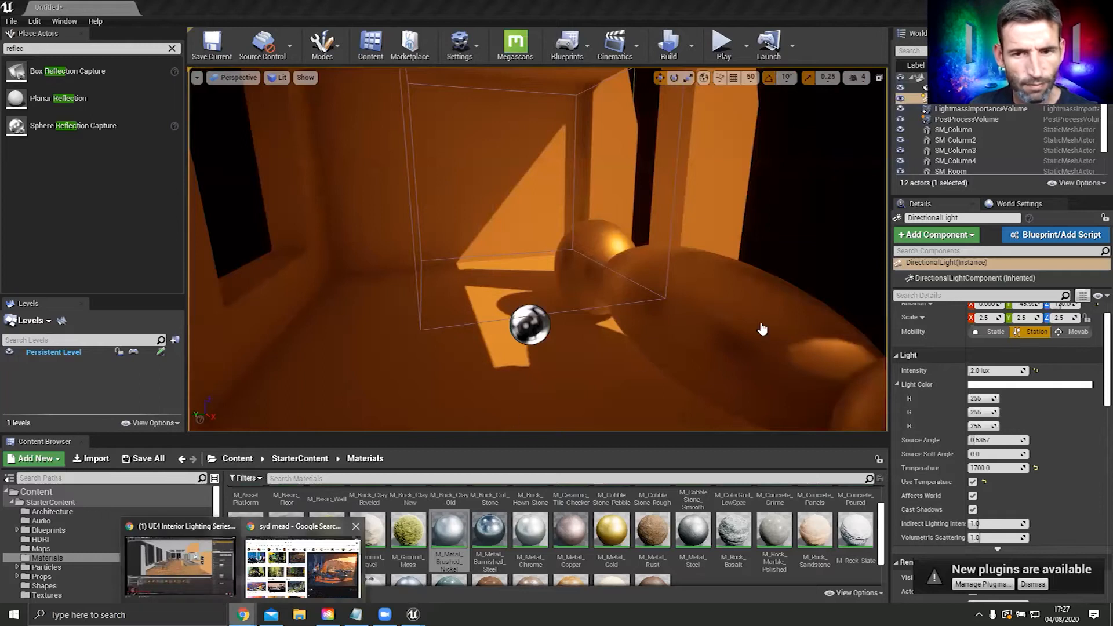
click(302, 566)
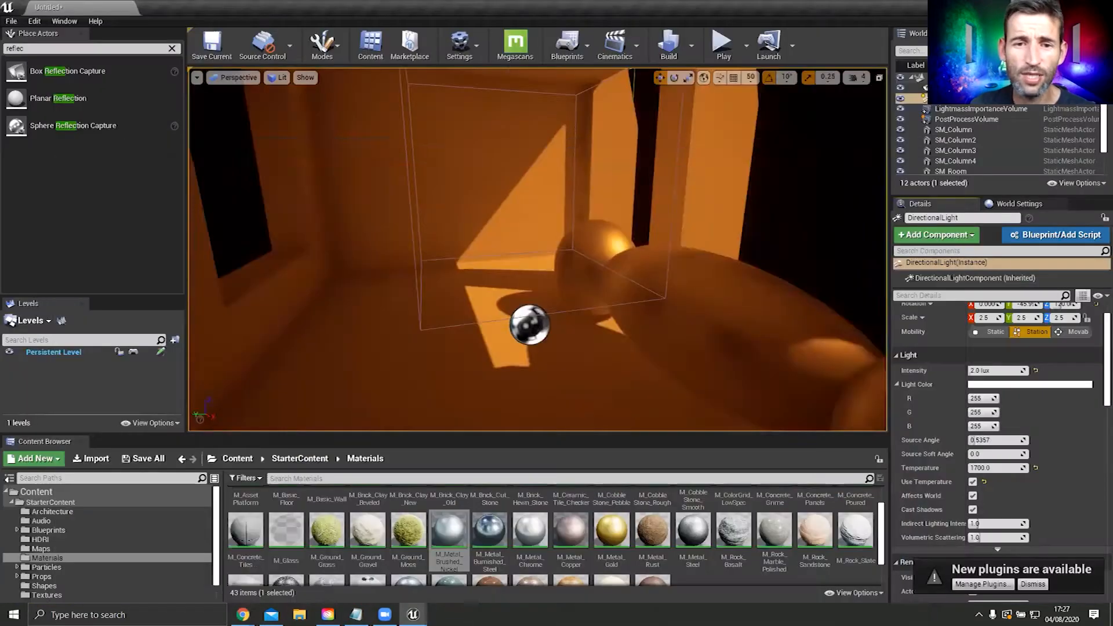
Step: Find the Point Light actor with the search "light" and place one against the wall between the two window openings
right_drag(538, 249, 609, 267)
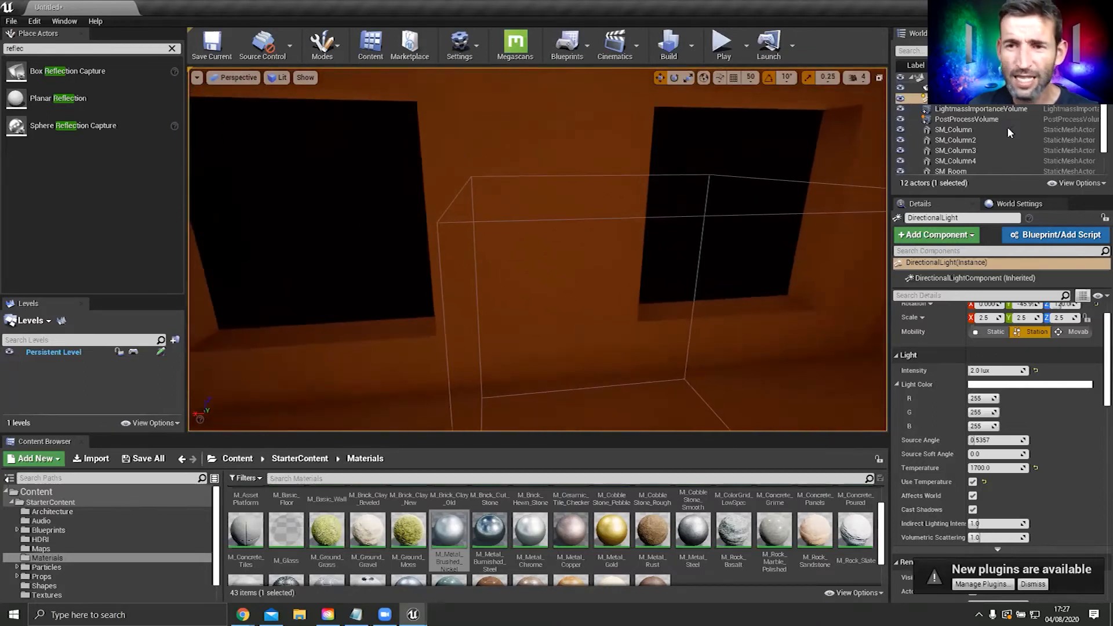
right_drag(653, 189, 621, 191)
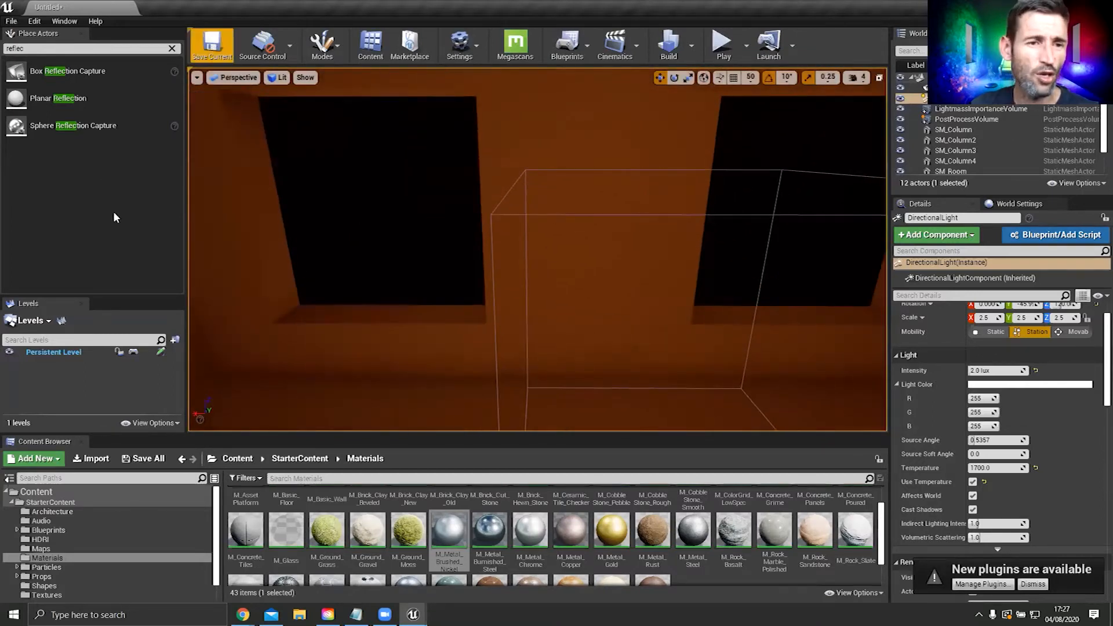
scroll(1086, 515, up, 1)
scroll(1087, 515, down, 4)
right_drag(638, 261, 580, 255)
scroll(990, 114, down, 2)
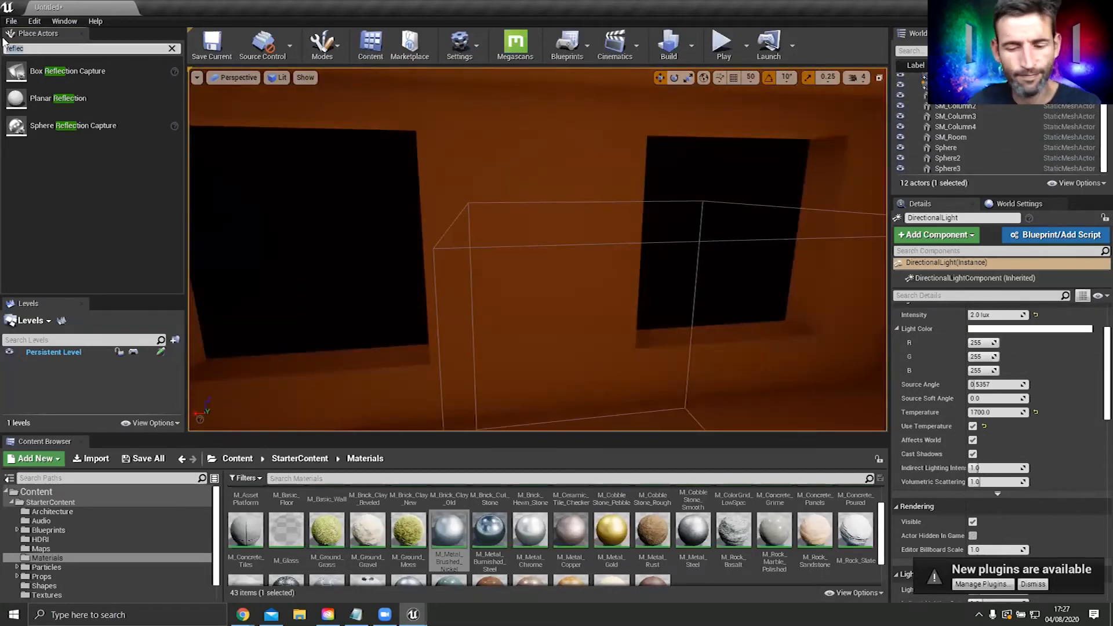
key(BackSpace)
key(BackSpace)
key(BackSpace)
key(BackSpace)
key(BackSpace)
key(BackSpace)
text(light)
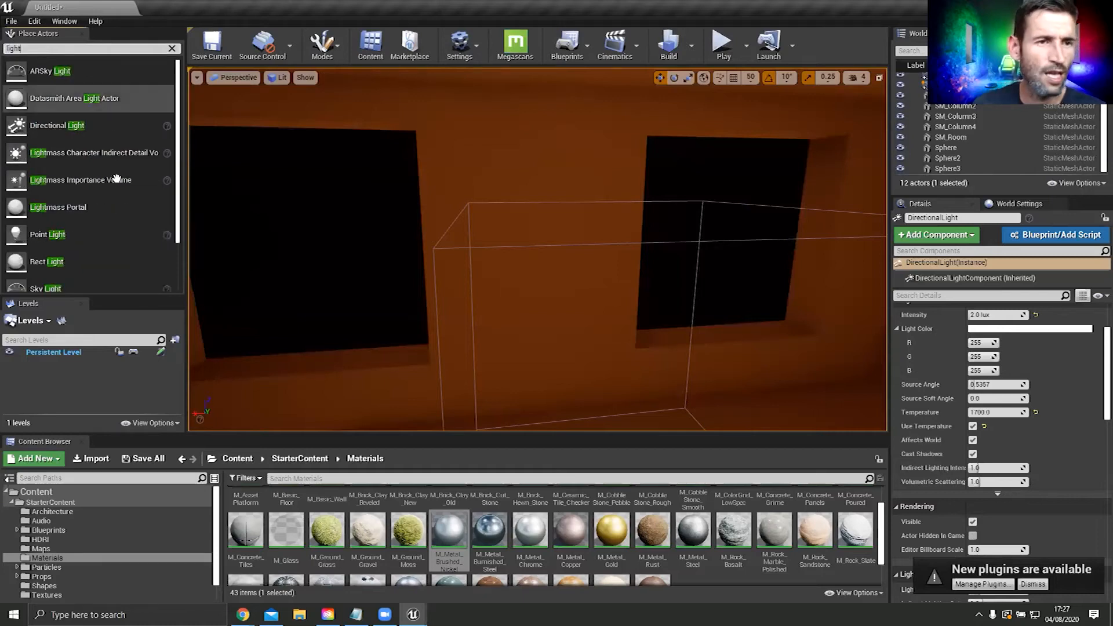
scroll(58, 174, down, 1)
drag(47, 199, 554, 367)
right_drag(554, 367, 522, 398)
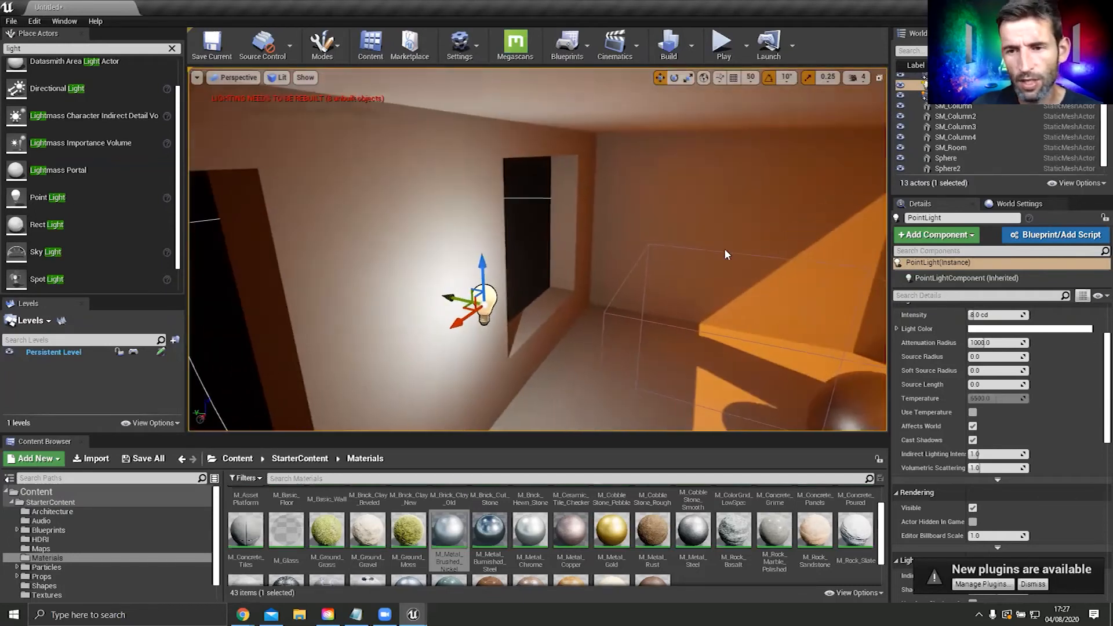
Step: Reduce the Point Light's Attenuation Radius to about 760
scroll(1027, 365, up, 4)
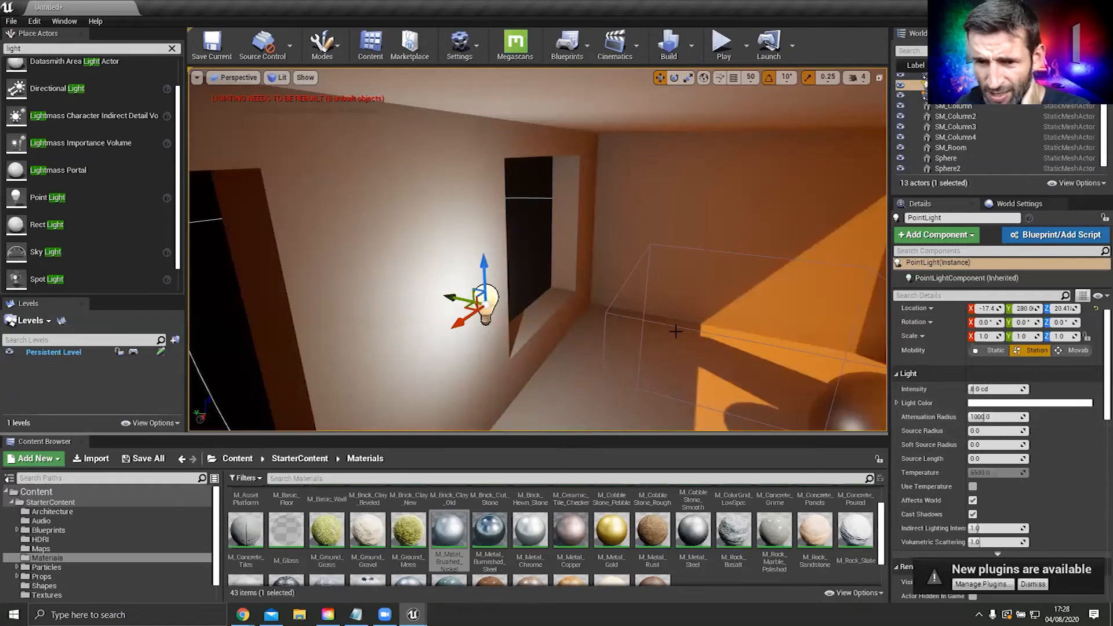
right_drag(537, 250, 661, 246)
scroll(677, 270, down, 8)
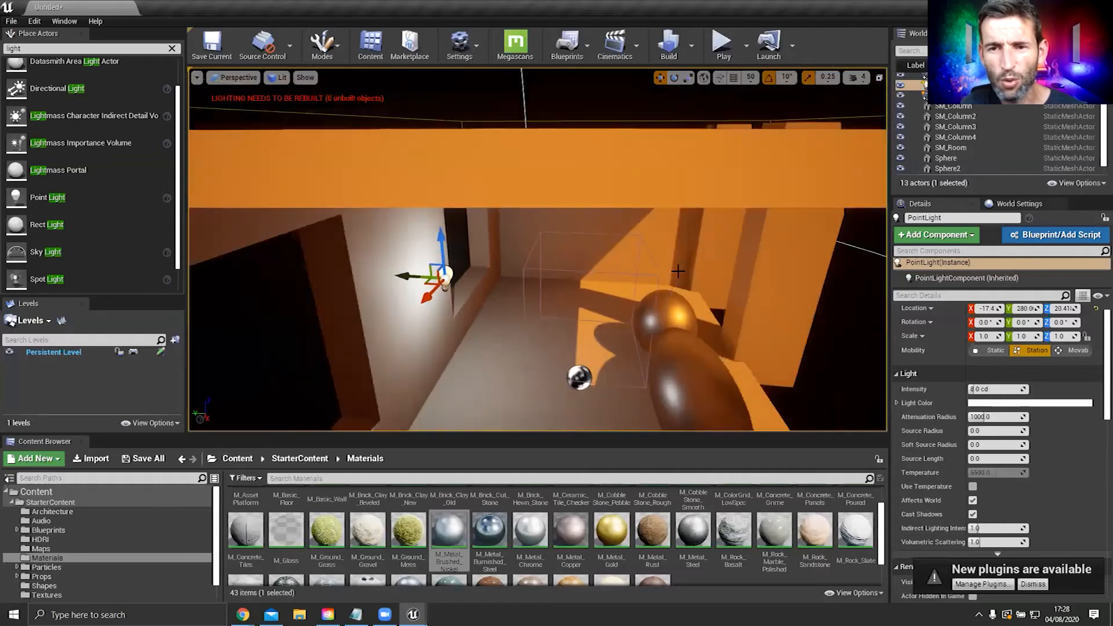
scroll(676, 267, down, 4)
mouse_move(985, 418)
mouse_down()
mouse_move(996, 418)
mouse_move(970, 418)
mouse_move(1012, 418)
mouse_move(998, 419)
mouse_up()
key(w)
mouse_move(838, 319)
right_down()
mouse_move(838, 348)
mouse_move(838, 319)
right_up()
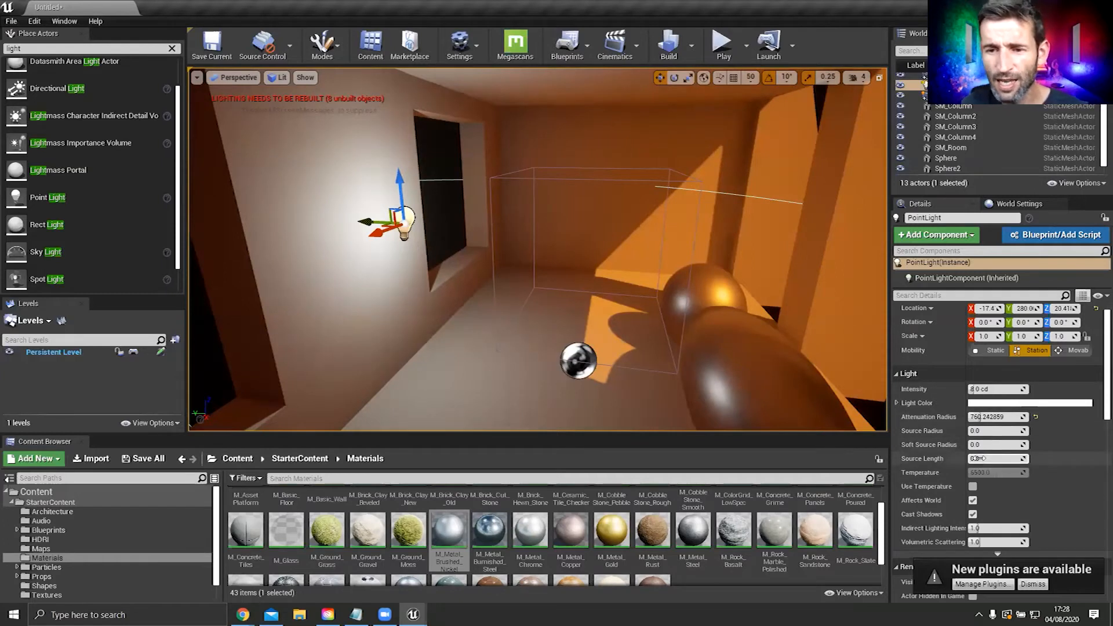
Step: Enable Use Temperature on the Point Light at about 9548 and move it out from the wall to Y about 236
right_drag(537, 250, 406, 273)
click(973, 487)
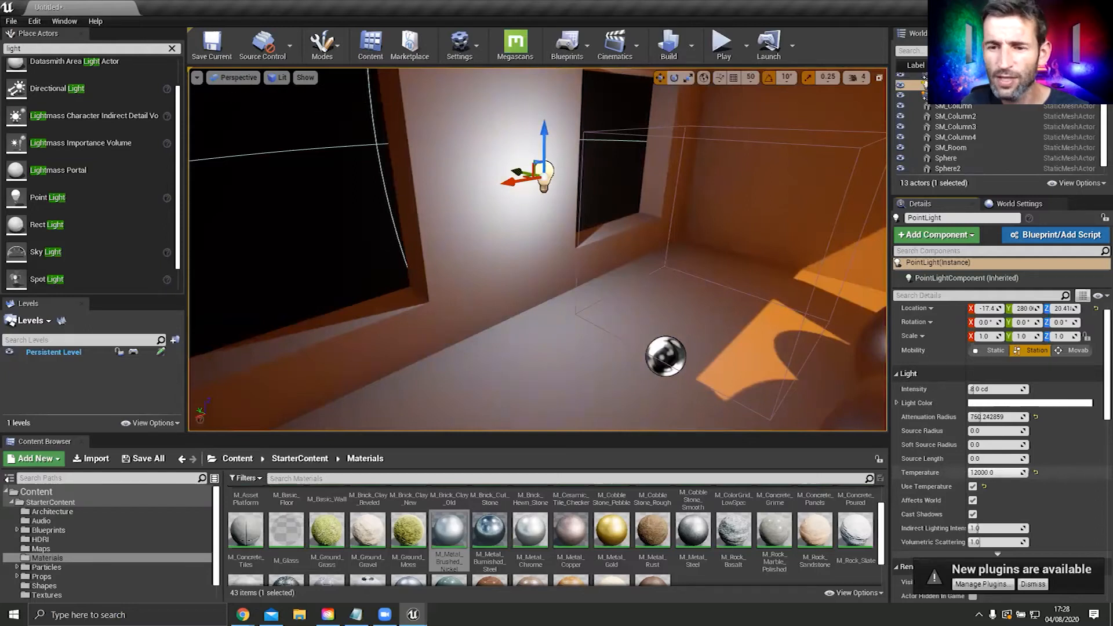
right_drag(764, 271, 611, 231)
drag(572, 272, 409, 261)
right_drag(409, 261, 493, 270)
drag(443, 263, 600, 264)
right_drag(600, 264, 464, 249)
right_drag(495, 258, 508, 280)
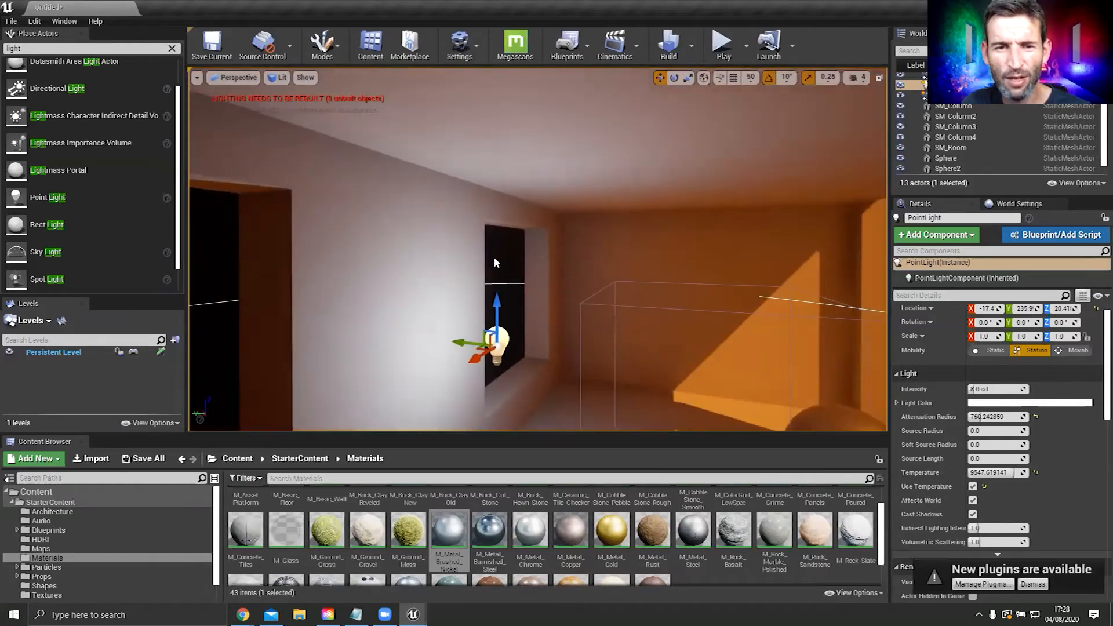
right_drag(626, 287, 586, 319)
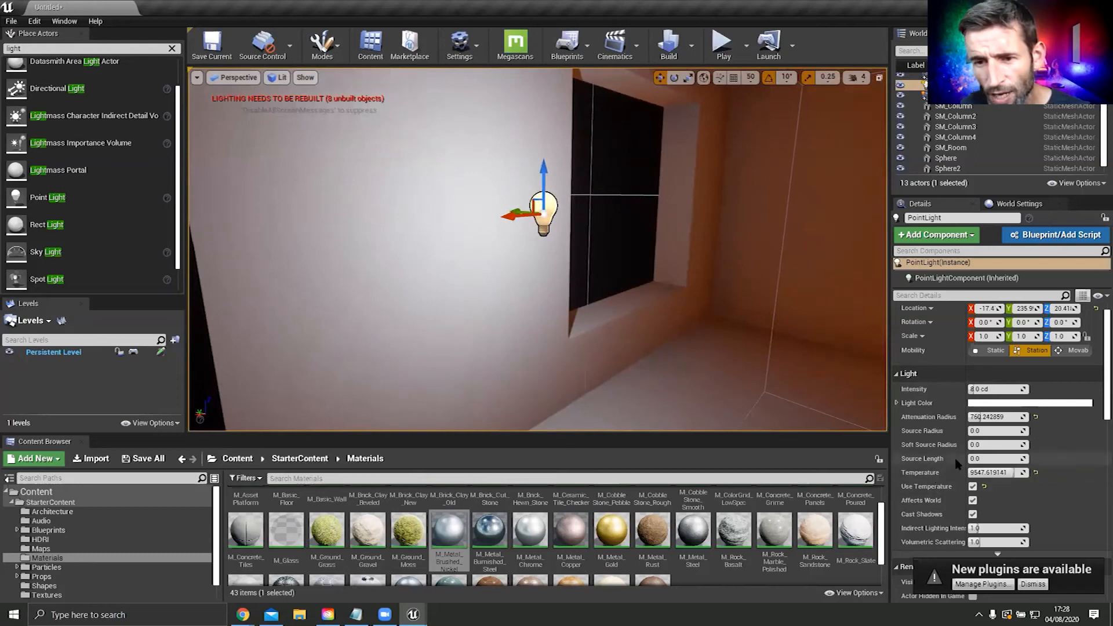
Step: Select the SM_Room mesh, check the Syd Mead reference image in Chrome, and return to Unreal Editor
mouse_move(703, 279)
right_down()
mouse_move(655, 284)
mouse_move(690, 272)
mouse_move(598, 234)
mouse_move(644, 229)
mouse_move(702, 280)
right_up()
scroll(490, 531, up, 2)
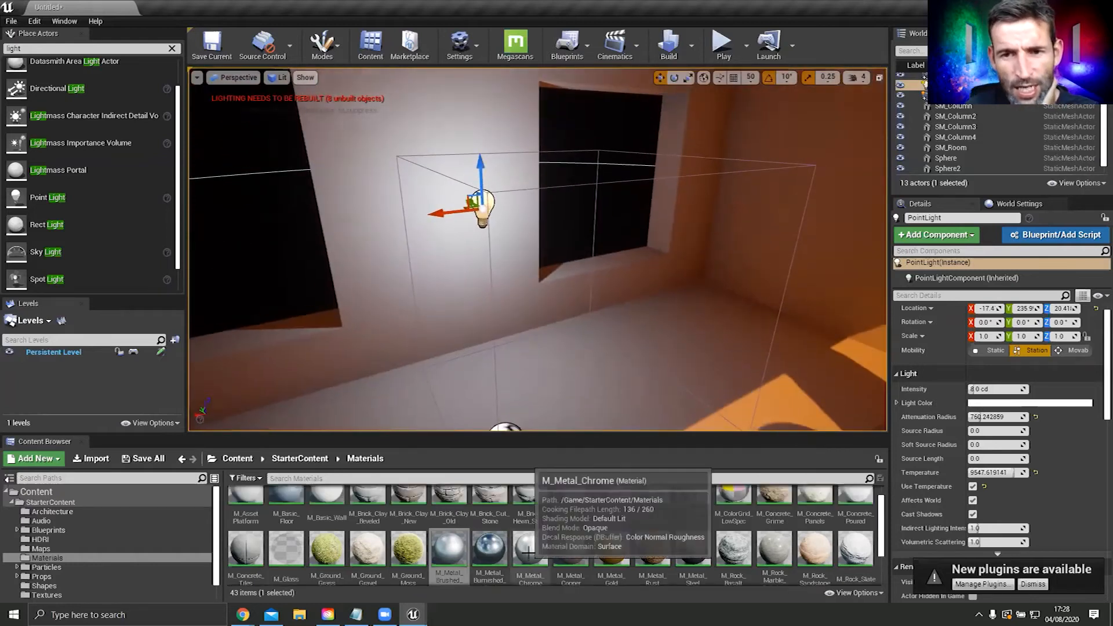
click(831, 282)
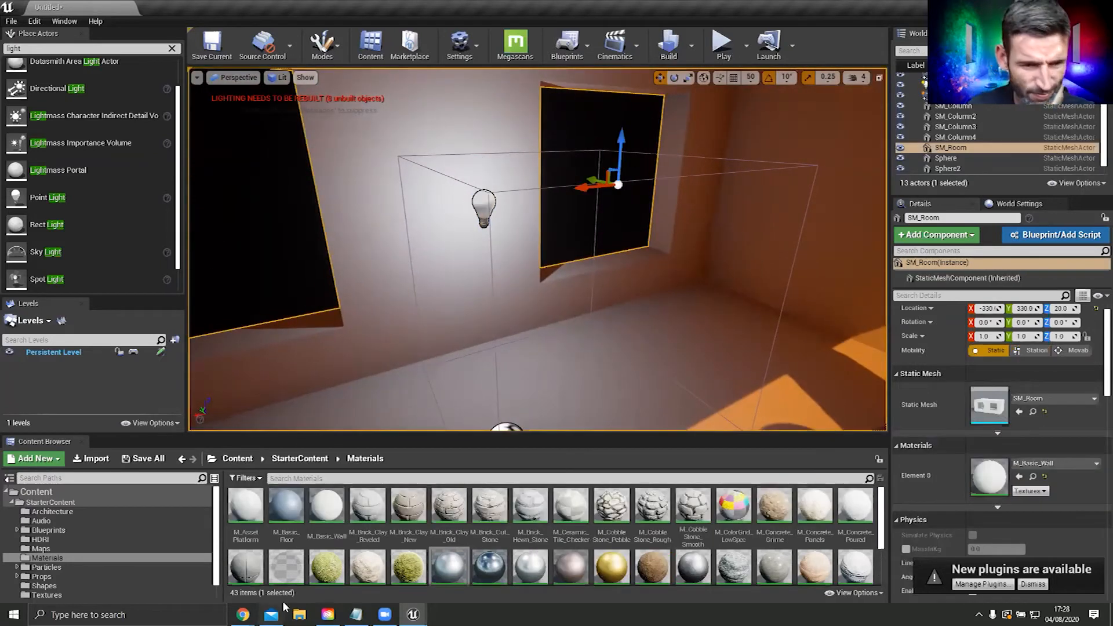
click(243, 614)
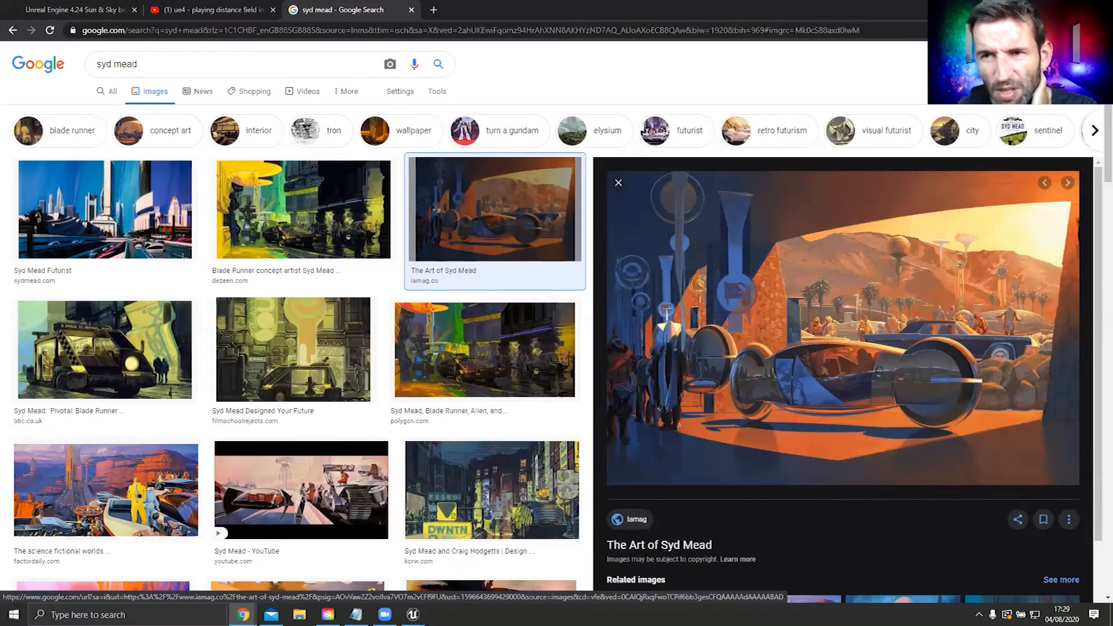
key(alt+Tab)
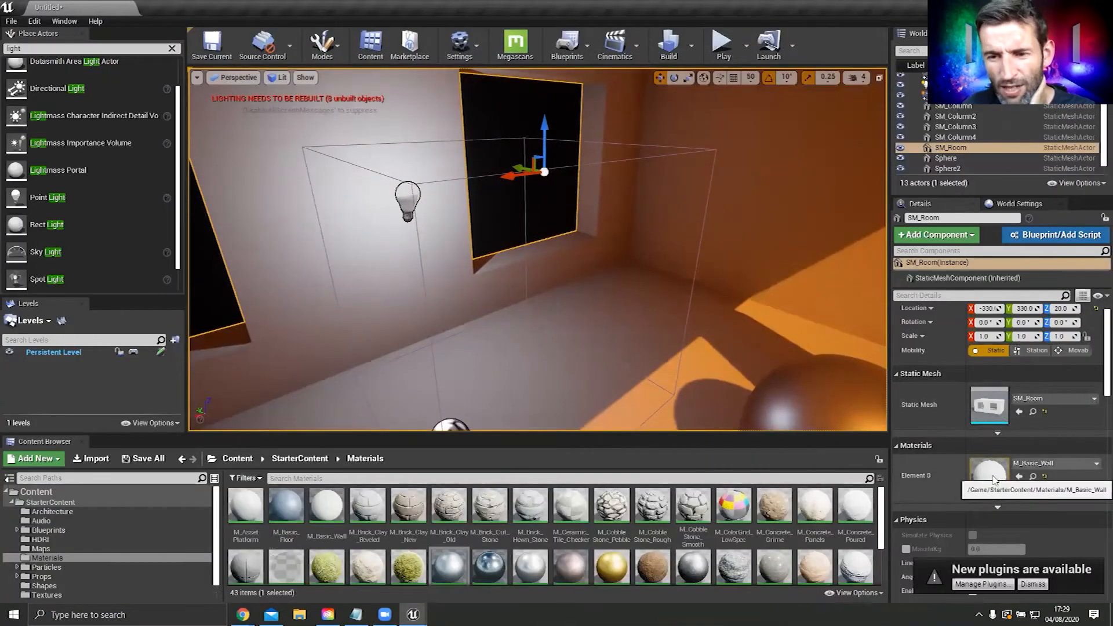
Step: Open the room's M_Basic_Wall material and set the Roughness parameter's default value to 0.3
double_click(992, 480)
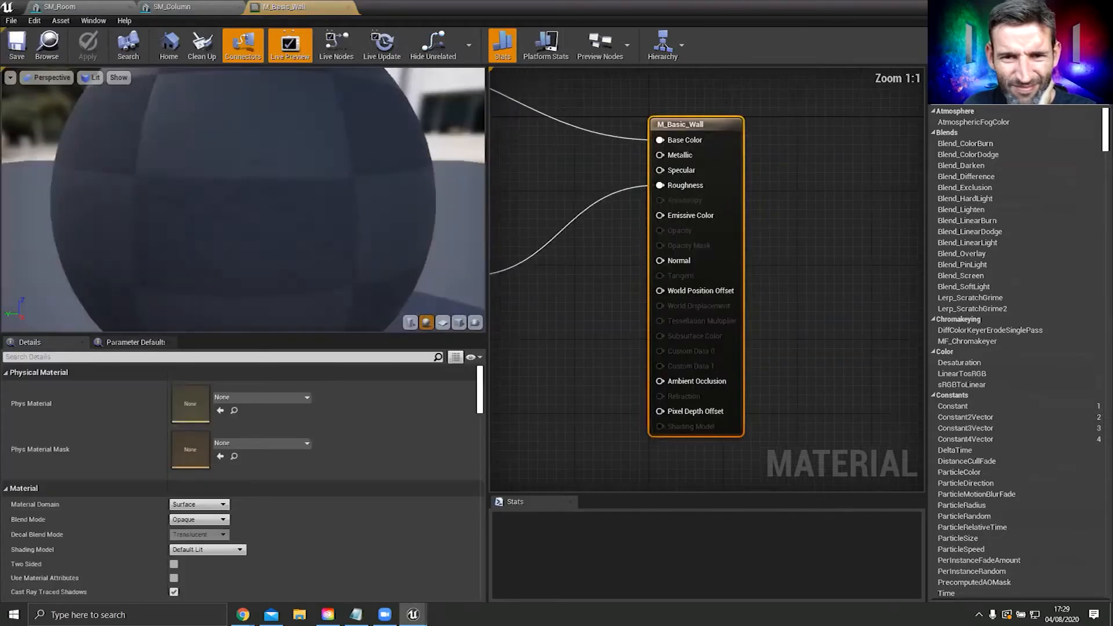
right_drag(736, 330, 733, 330)
drag(648, 284, 655, 285)
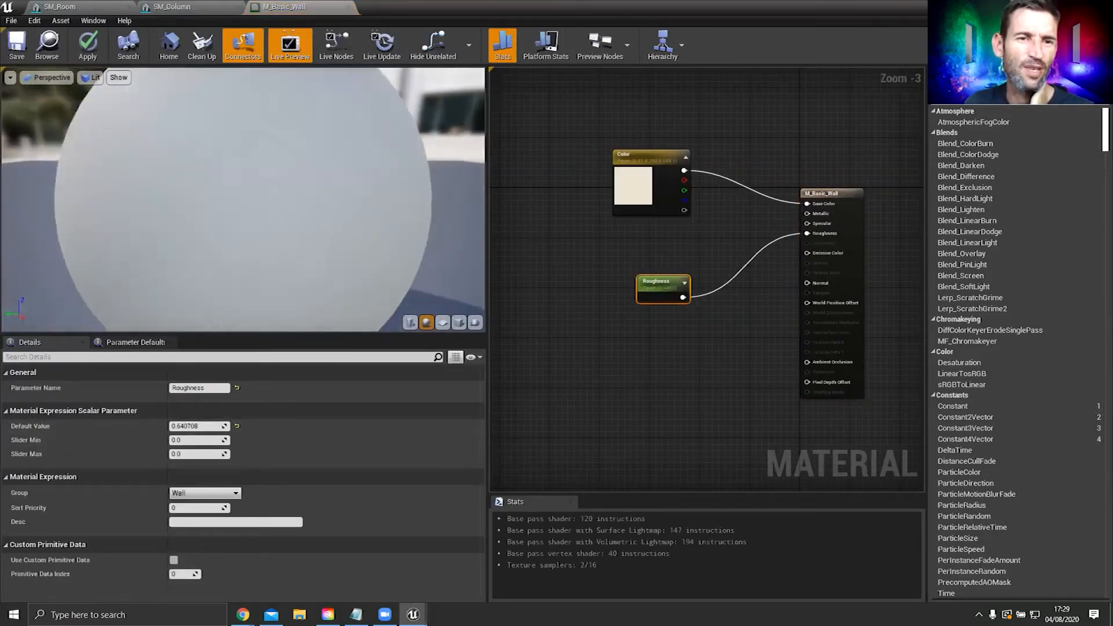
click(202, 426)
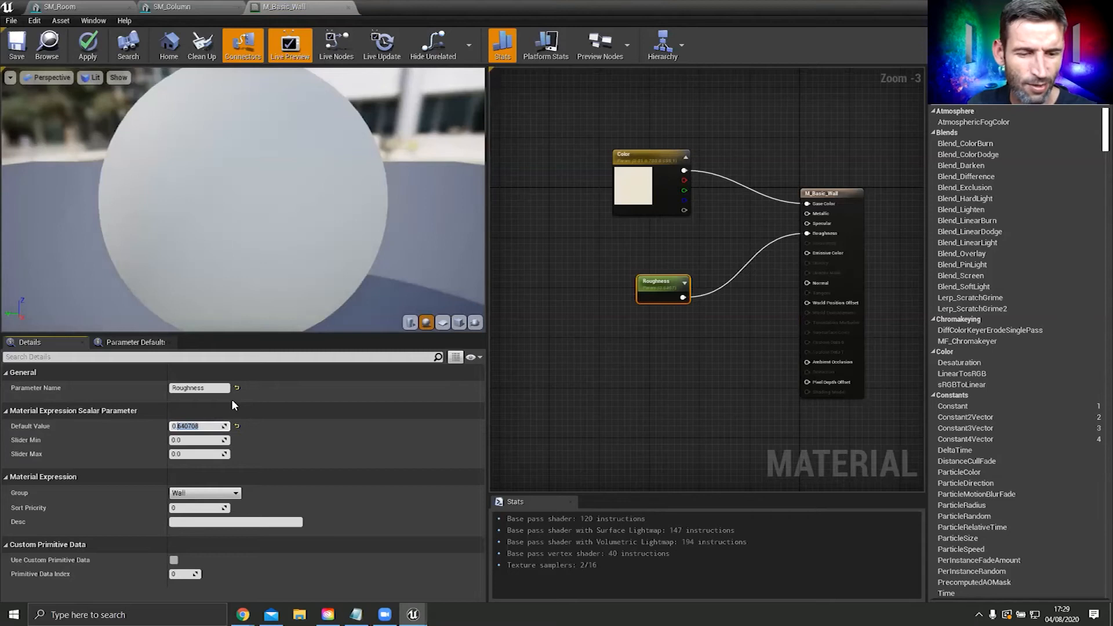
text(0.3)
key(Tab)
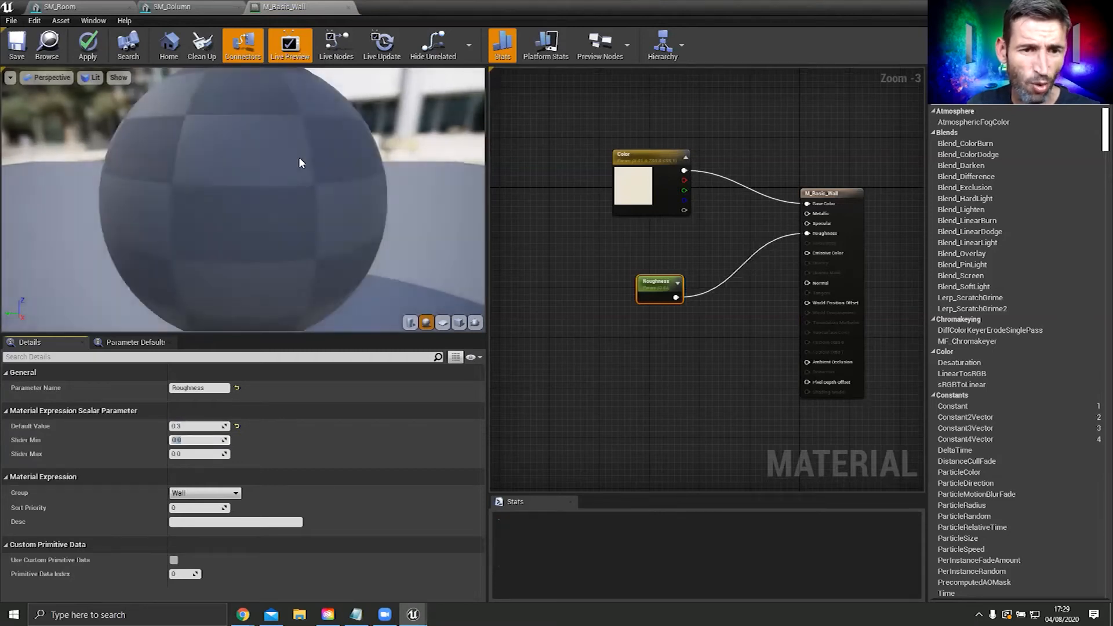
scroll(381, 171, down, 3)
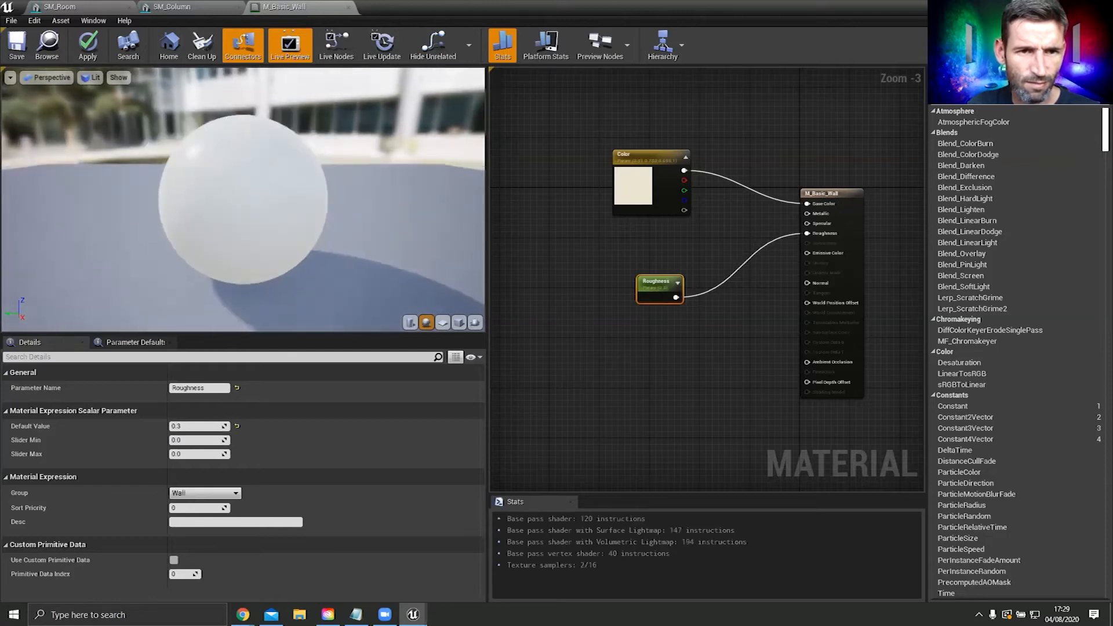
Step: Lower the Roughness parameter's default value to about 0.05 and apply the change to the wall material
drag(211, 427, 206, 427)
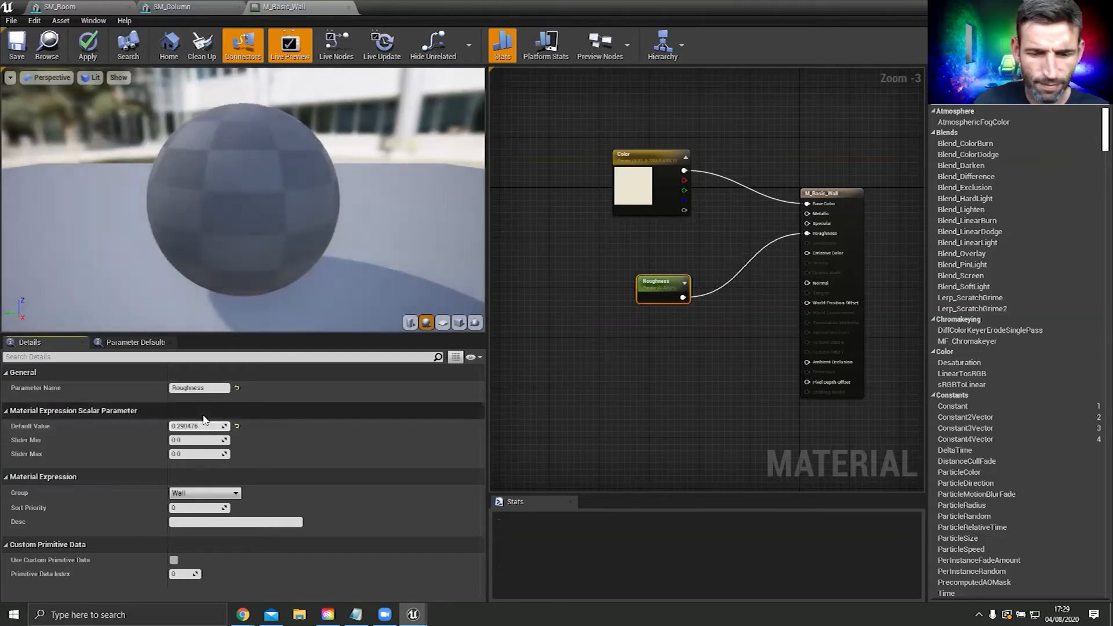
click(204, 426)
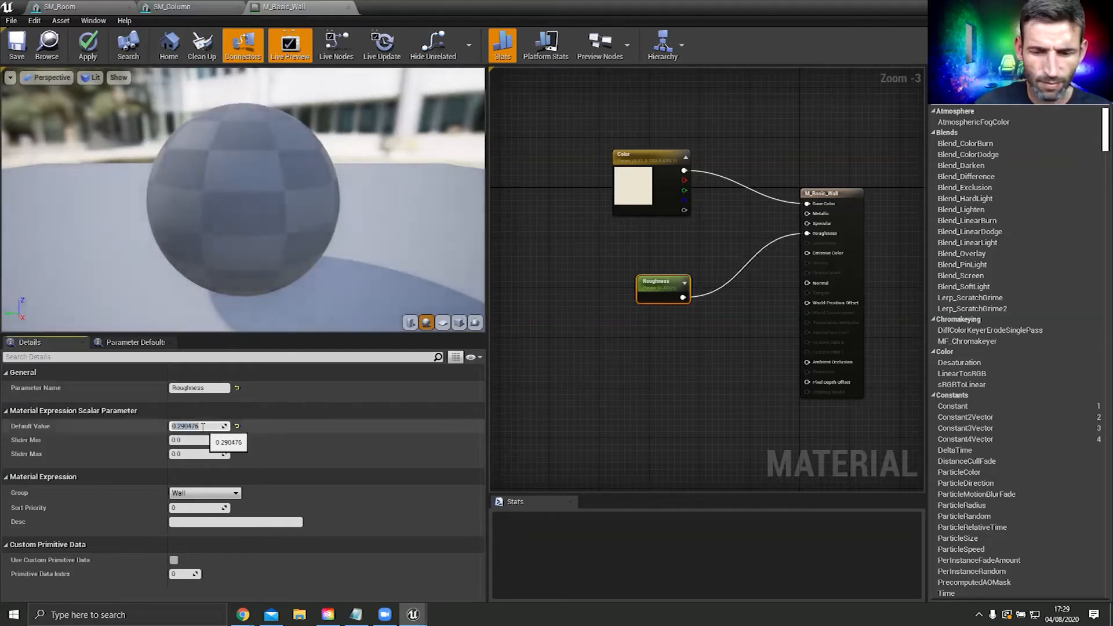
text(0)
key(Return)
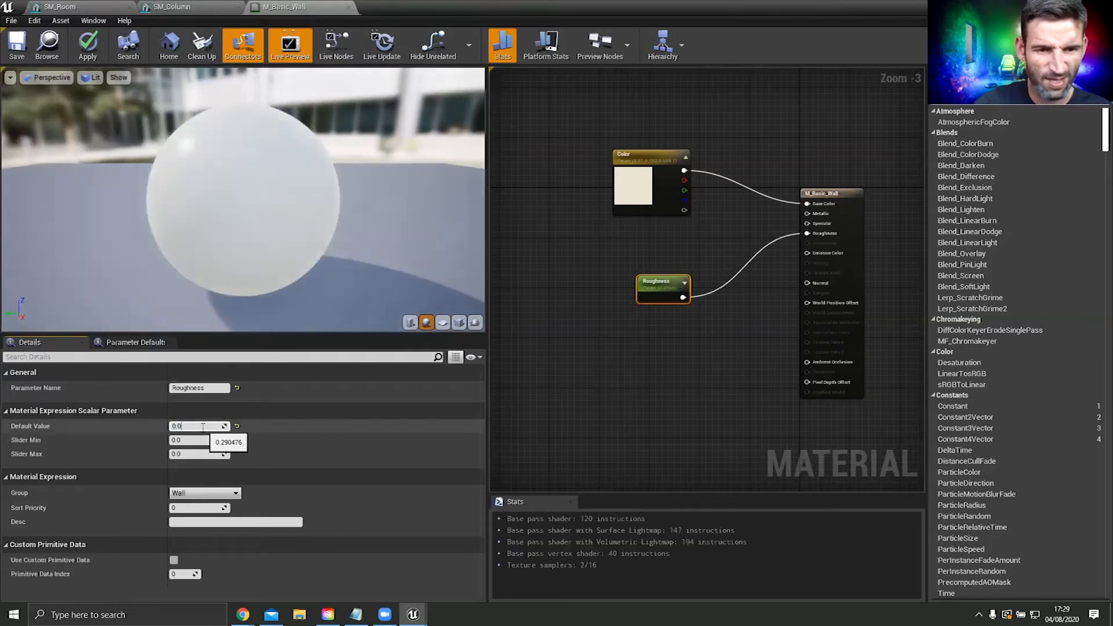
key(Tab)
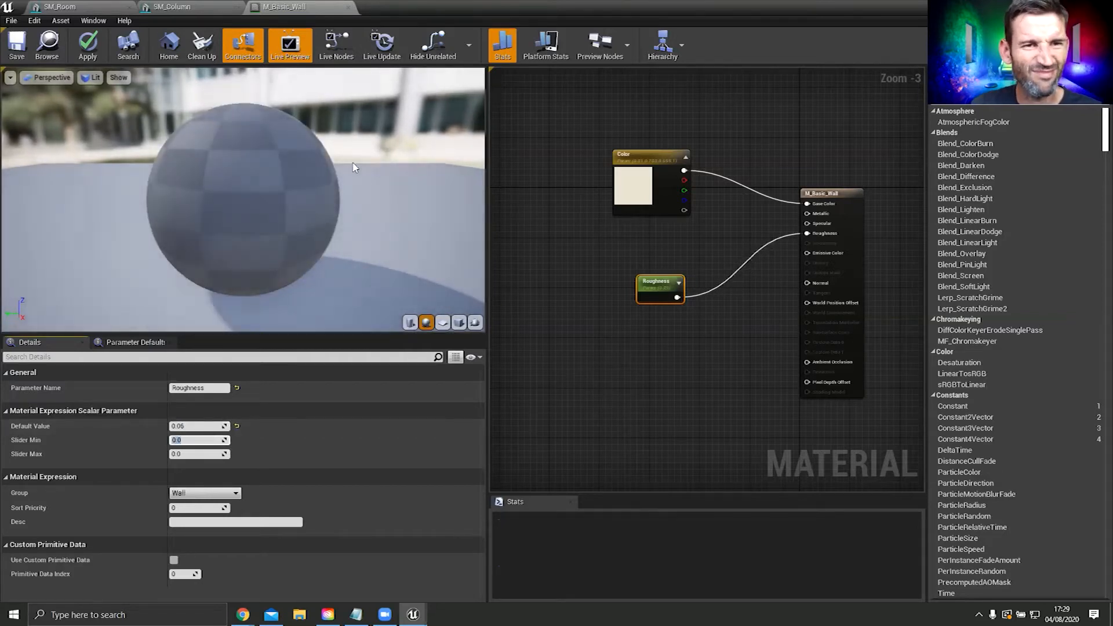
right_drag(358, 130, 358, 113)
drag(357, 130, 289, 232)
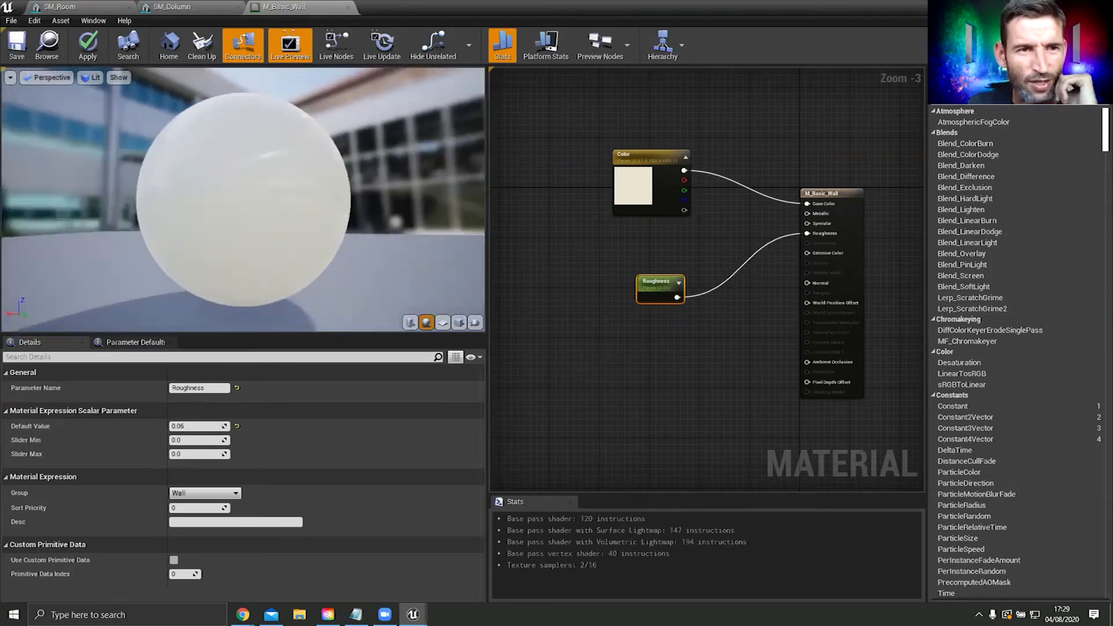
click(91, 51)
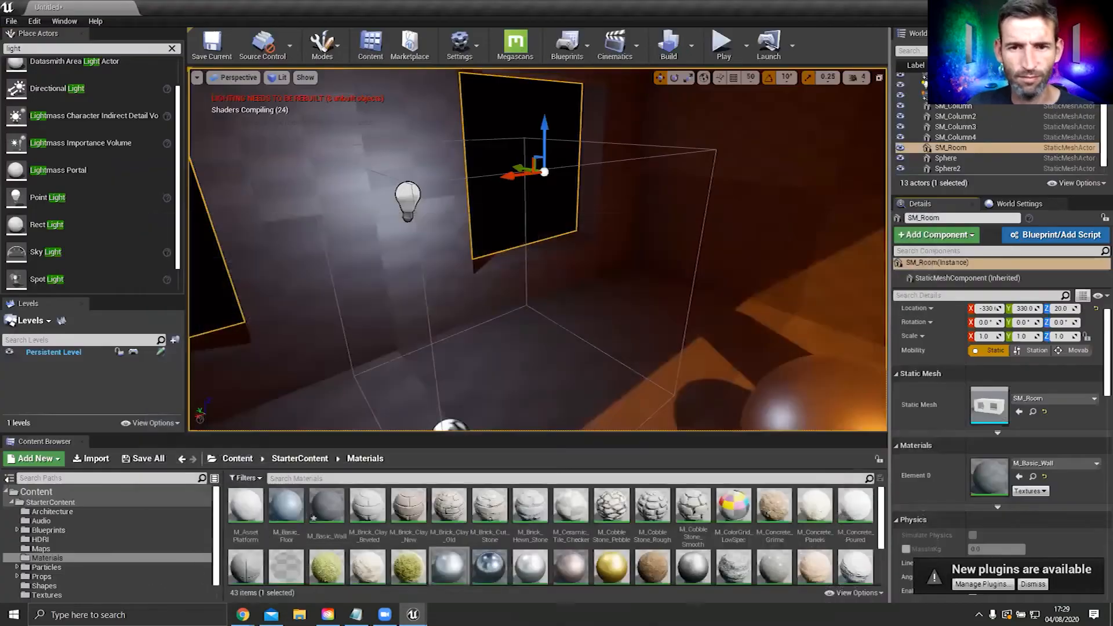
Step: Select the Point Light between the windows and raise its Source Length to about 404
right_drag(538, 250, 450, 262)
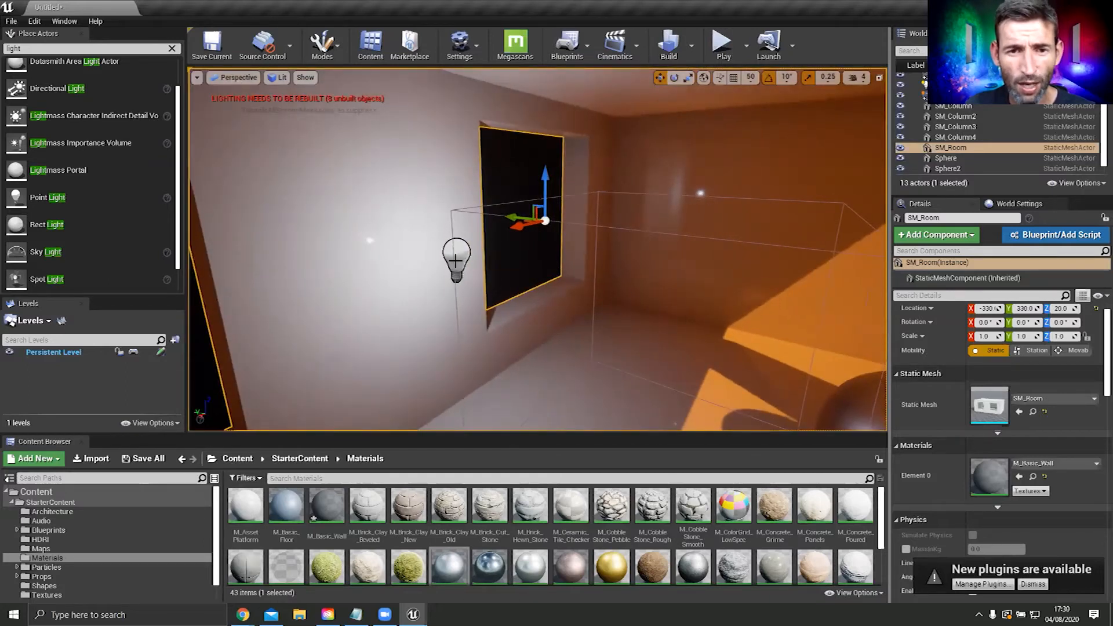
click(459, 255)
click(458, 258)
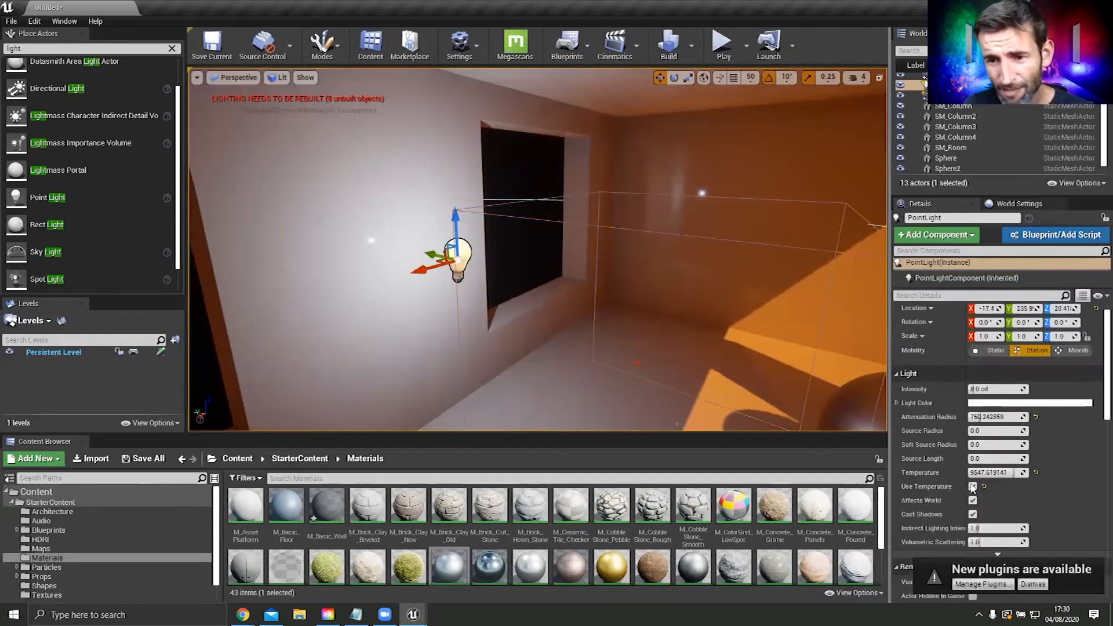
drag(978, 459, 1021, 459)
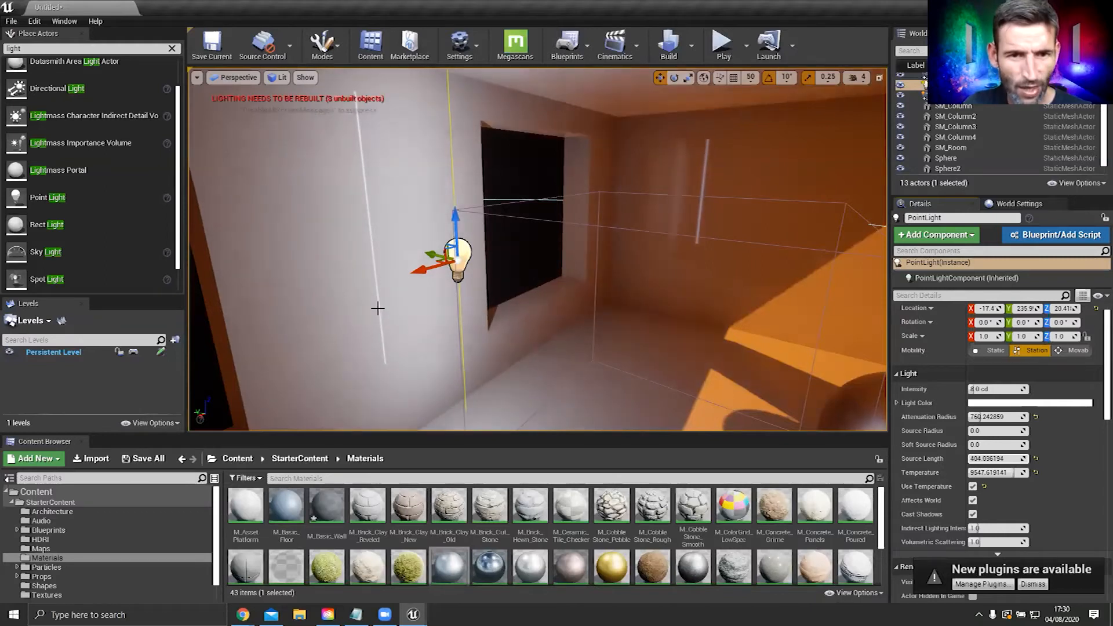
Step: Set the rotation snap to 45 degrees and rotate the Point Light 90 degrees so its source line lies horizontally
key(e)
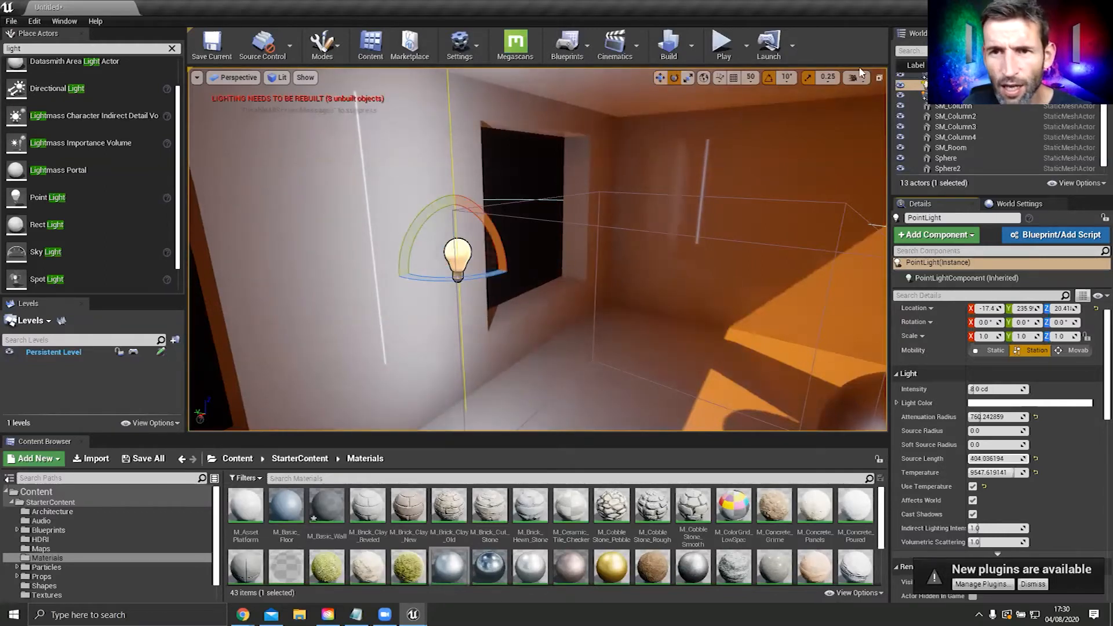
click(785, 78)
click(792, 151)
drag(496, 256, 493, 380)
Step: Extend the Point Light's Source Length to about 1156 and inspect its reflection on the metal shapes
right_drag(577, 308, 656, 288)
key(f)
key(w)
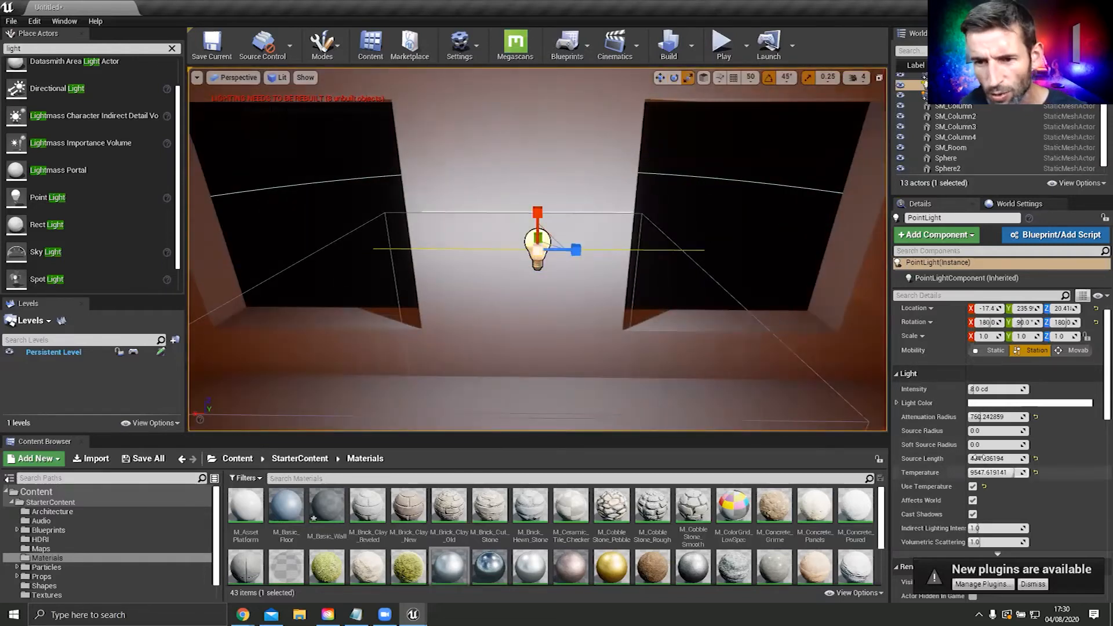
drag(980, 458, 1043, 458)
right_drag(538, 249, 574, 274)
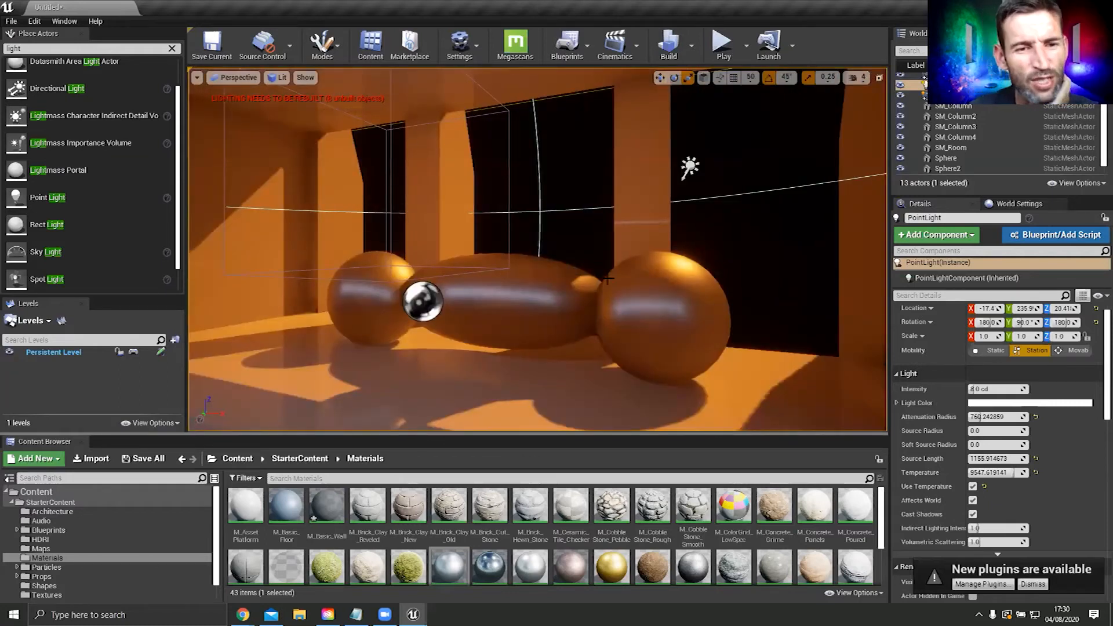
Step: Increase the Point Light's Attenuation Radius to about 836
scroll(991, 406, down, 2)
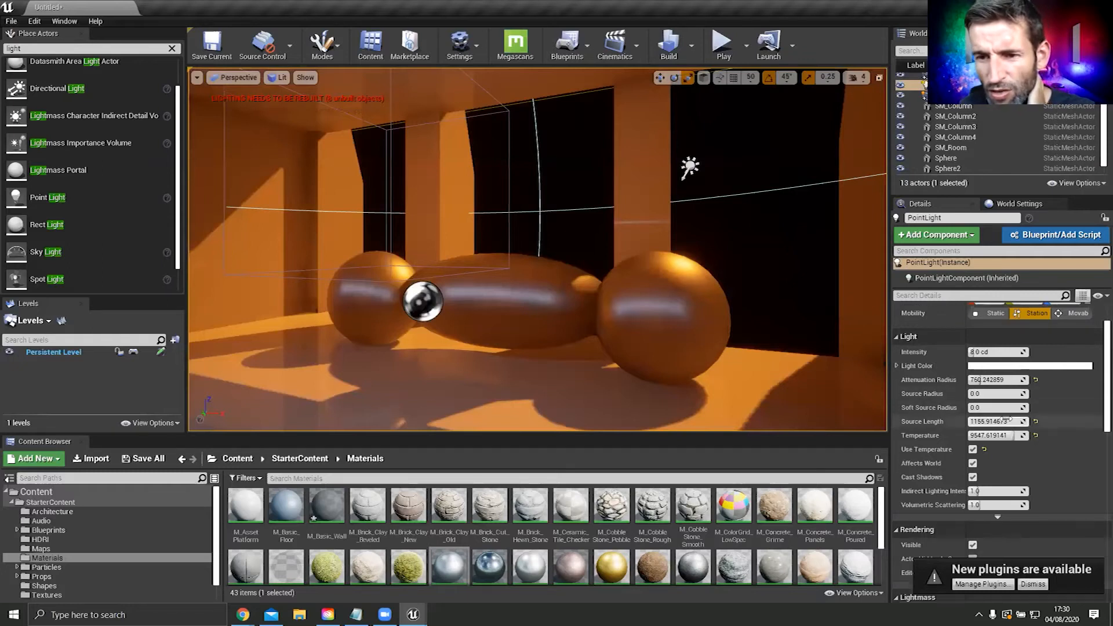
drag(988, 380, 992, 380)
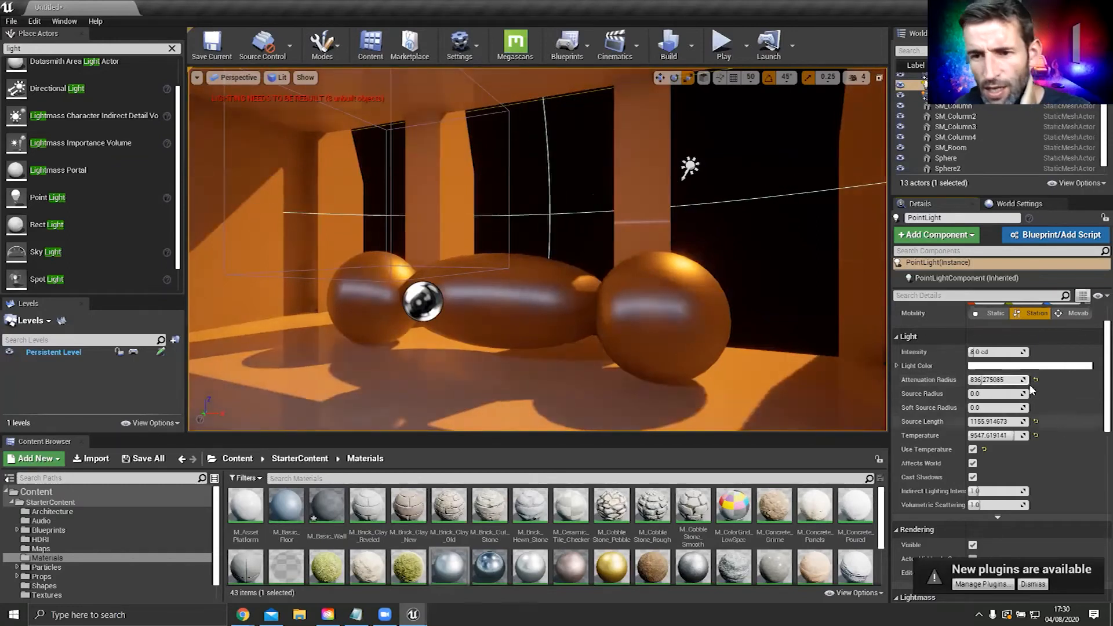
scroll(1022, 452, down, 1)
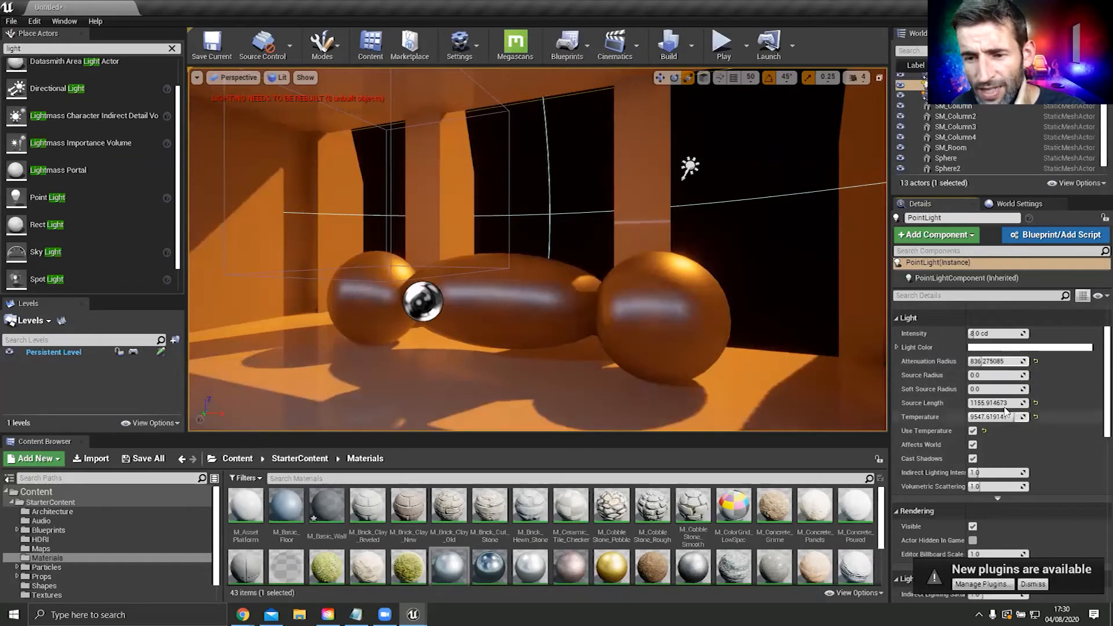
scroll(1006, 413, down, 1)
Step: Select the Directional Light, try an Indirect Lighting Intensity of 3, and widen the property name column
scroll(984, 131, up, 2)
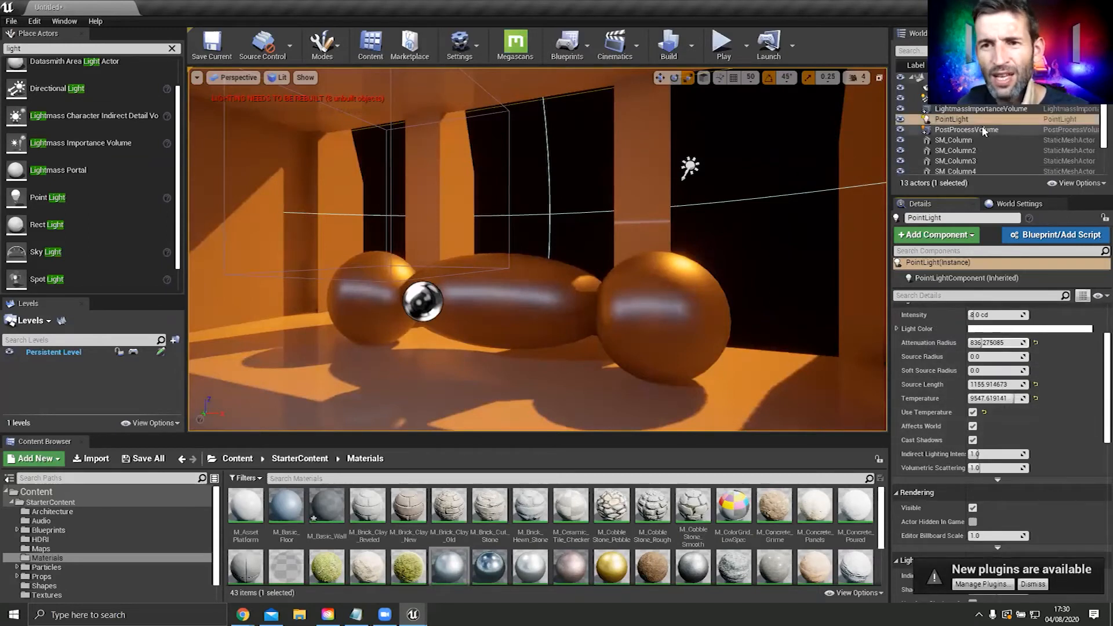
click(997, 98)
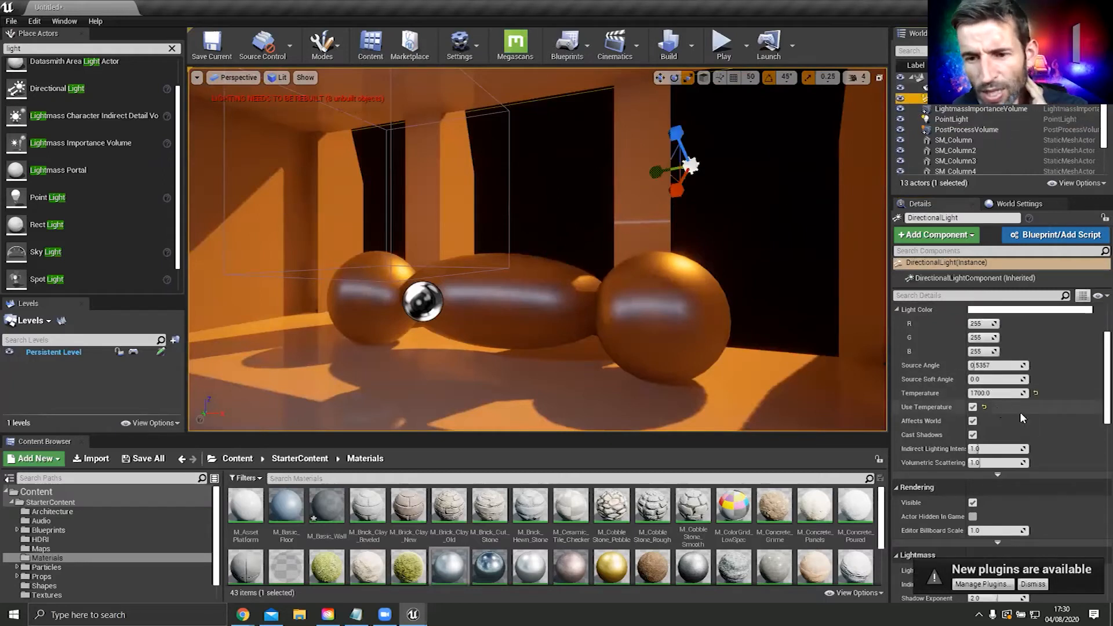
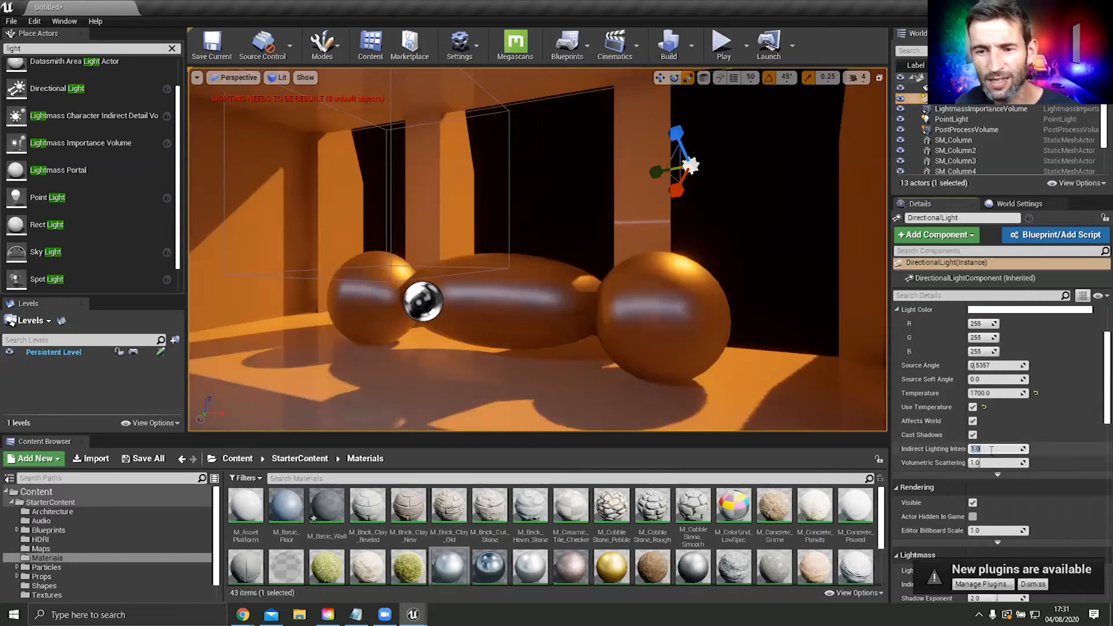
text(3)
key(Tab)
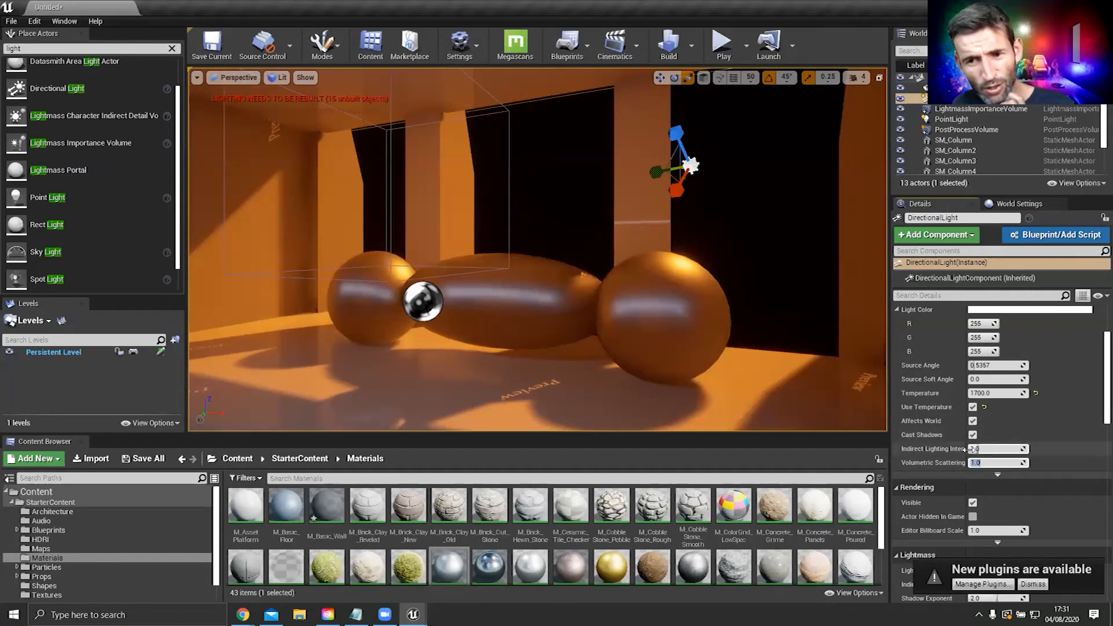
drag(966, 437, 985, 438)
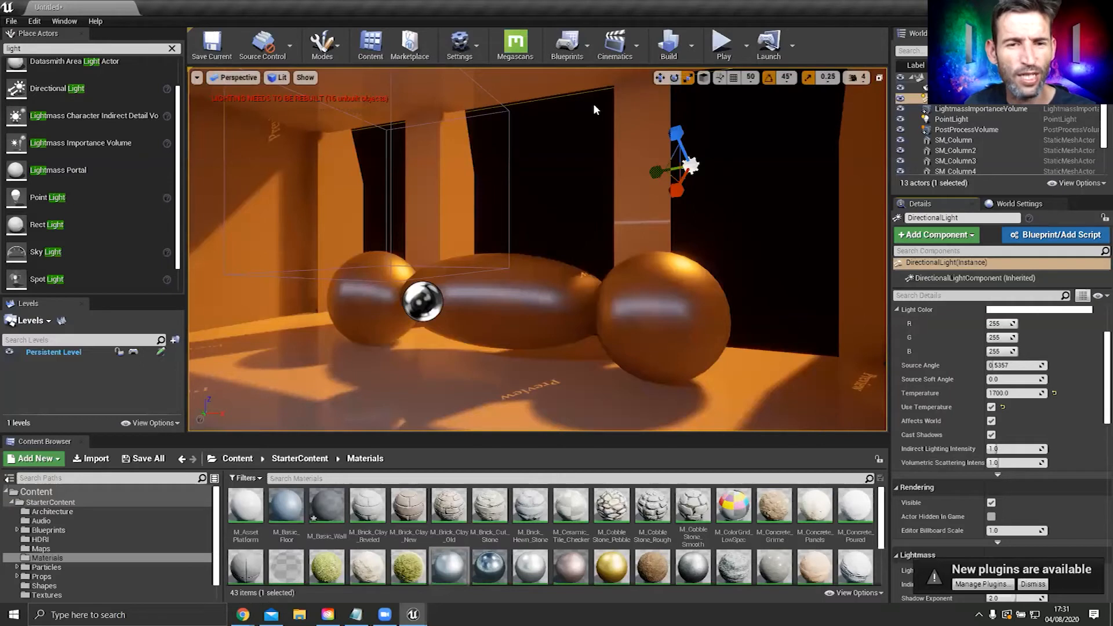
Step: Find the Sky Light actor and place one in the room above the floor beside the metal shapes
right_drag(593, 103, 542, 160)
key(w)
key(s)
key(w)
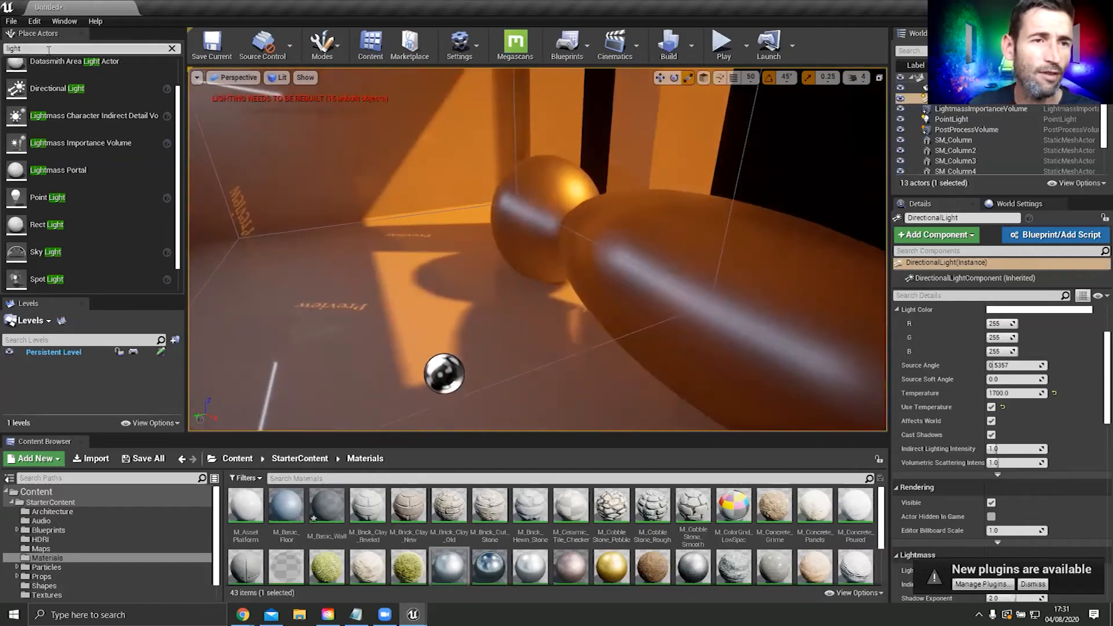
text(sky)
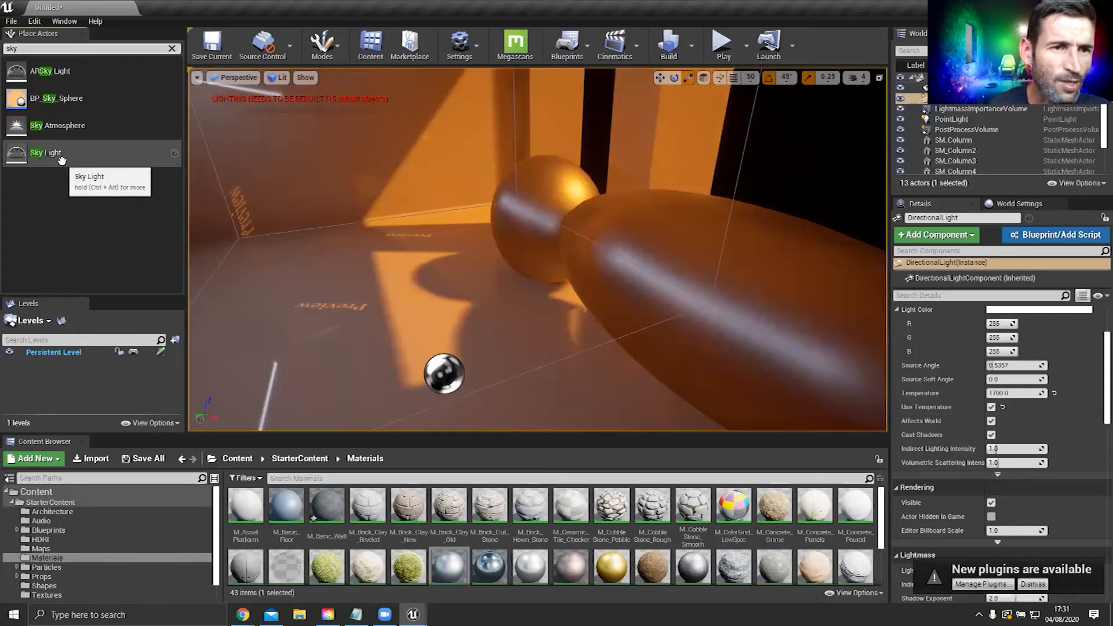
drag(61, 160, 447, 249)
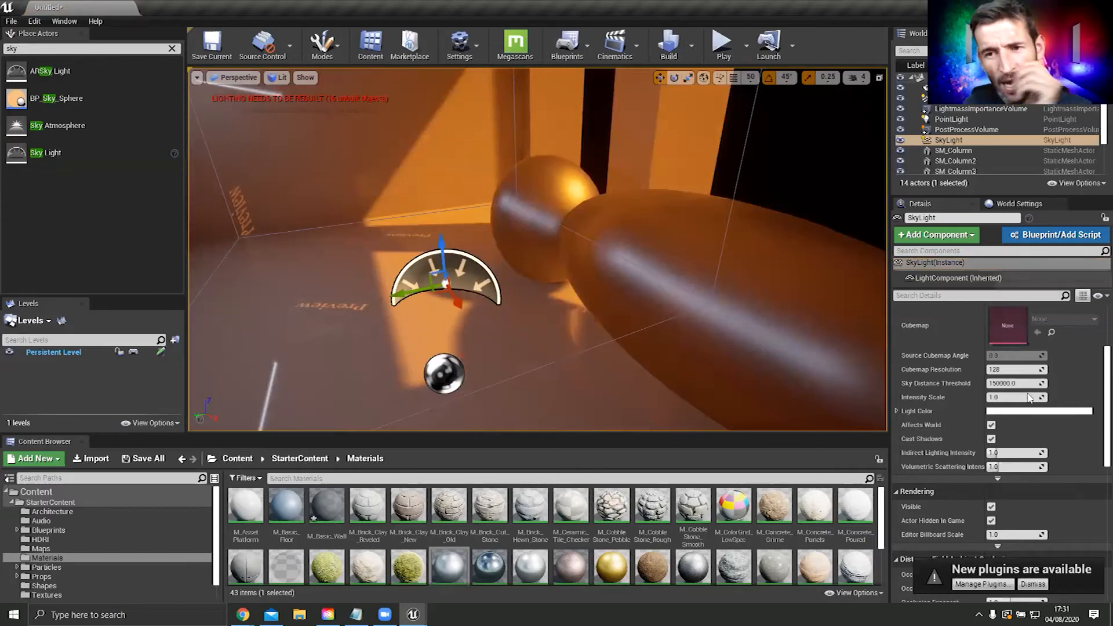
scroll(1026, 392, up, 3)
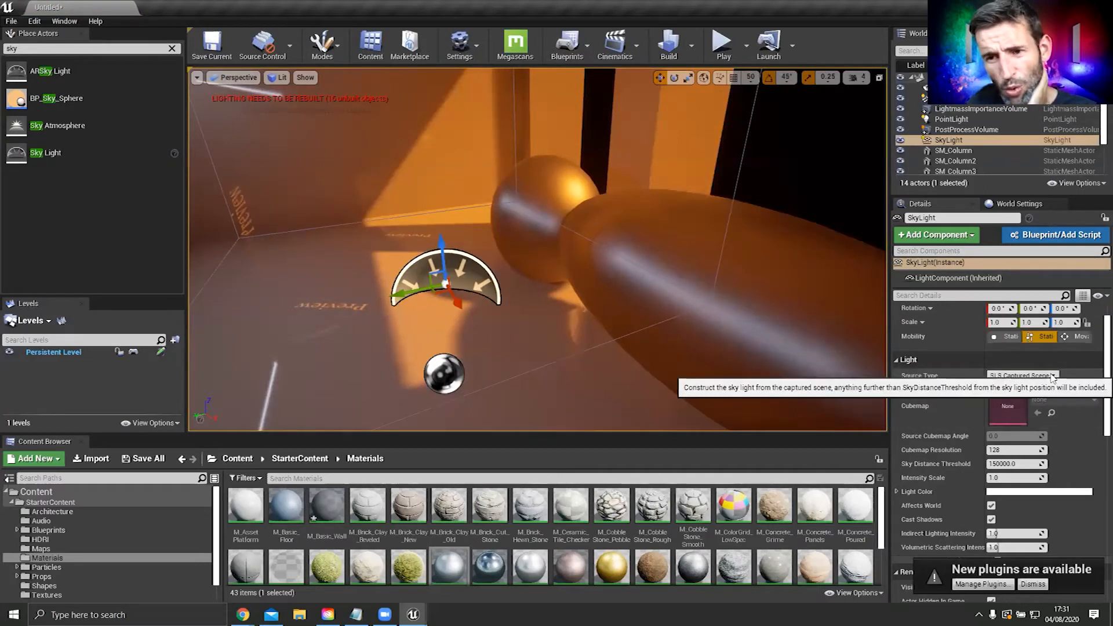
right_drag(629, 253, 603, 294)
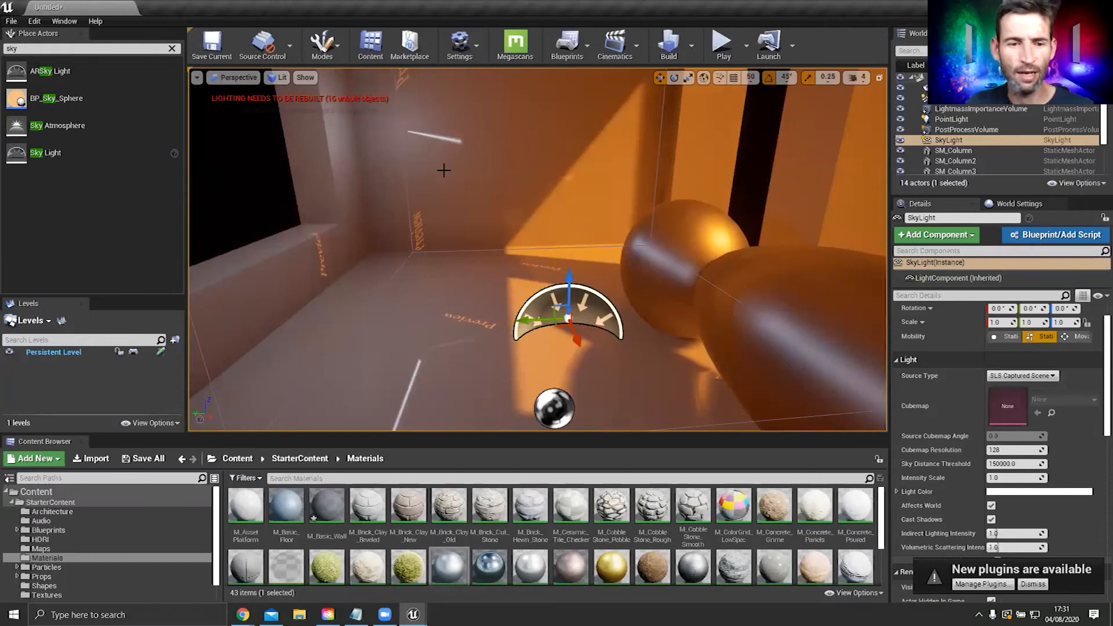
Step: Switch to Chrome, search the web for "hdr haven" in a new tab, and open the HDRI Haven site
mouse_move(244, 615)
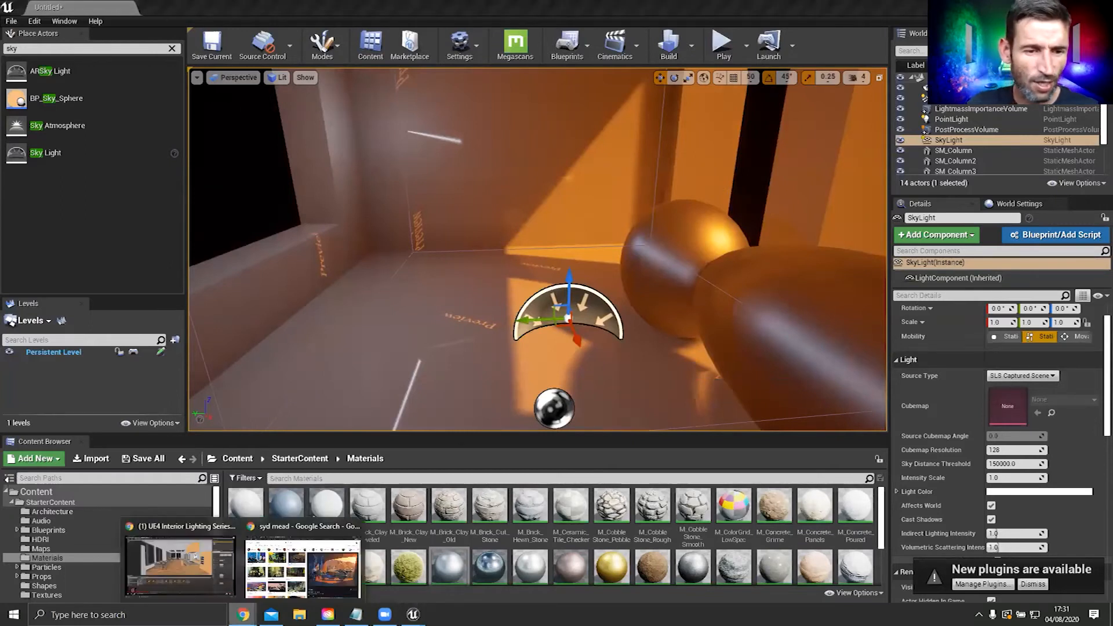
click(427, 10)
click(477, 225)
text(dr)
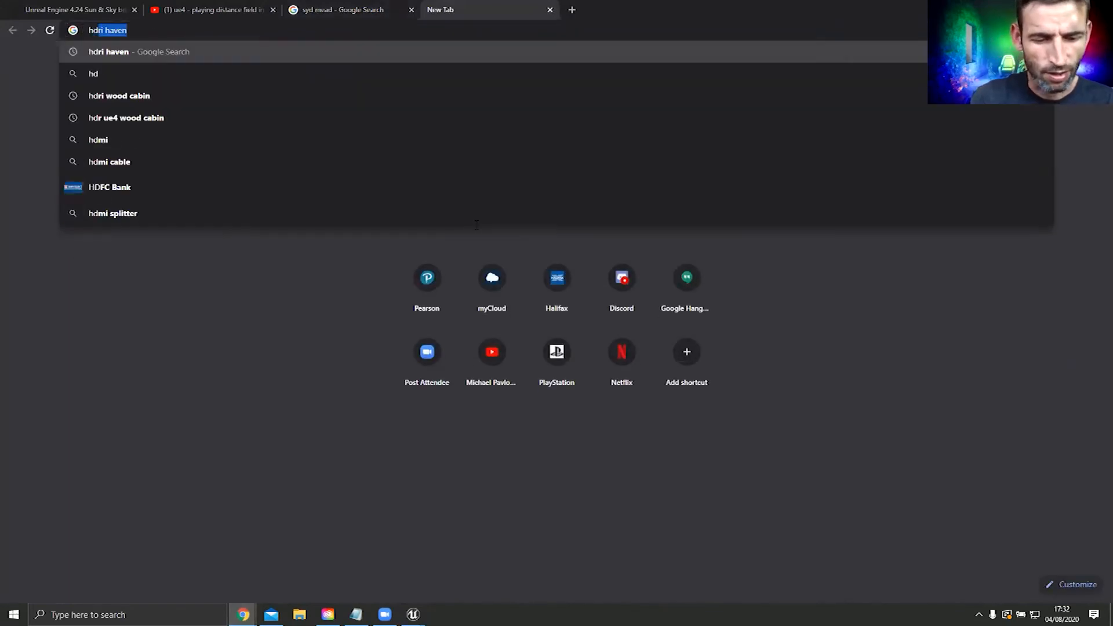
text( haven)
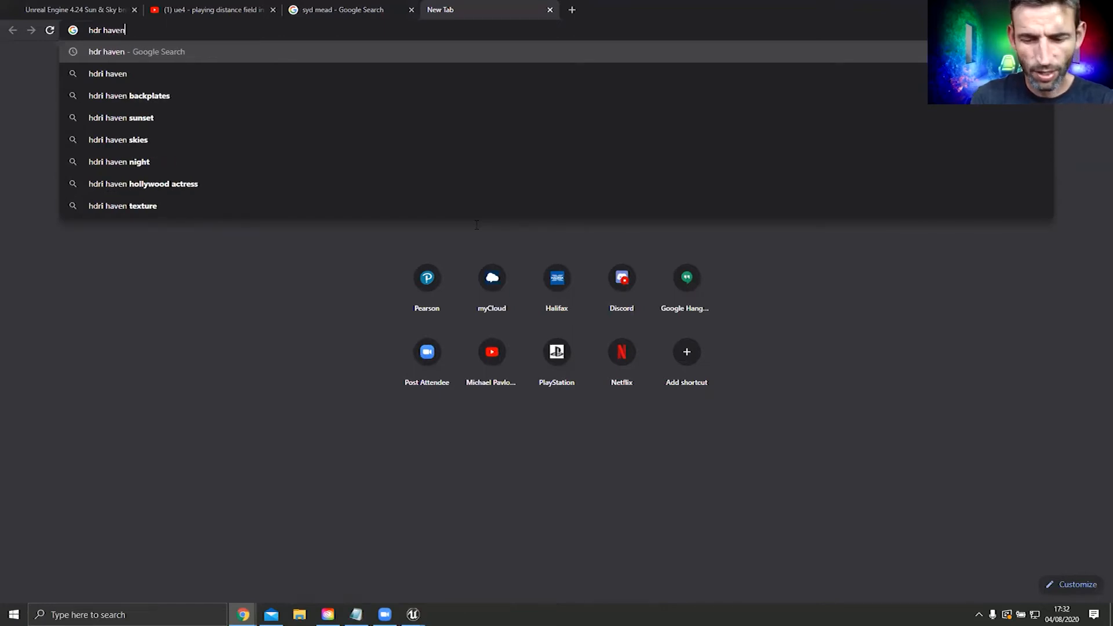
key(Return)
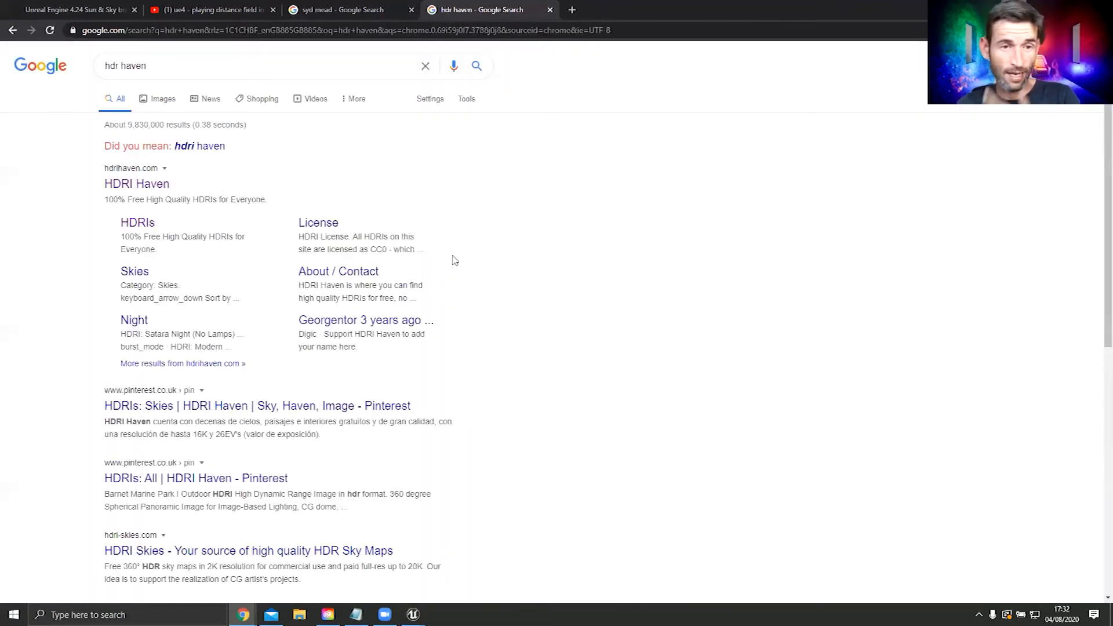
click(125, 183)
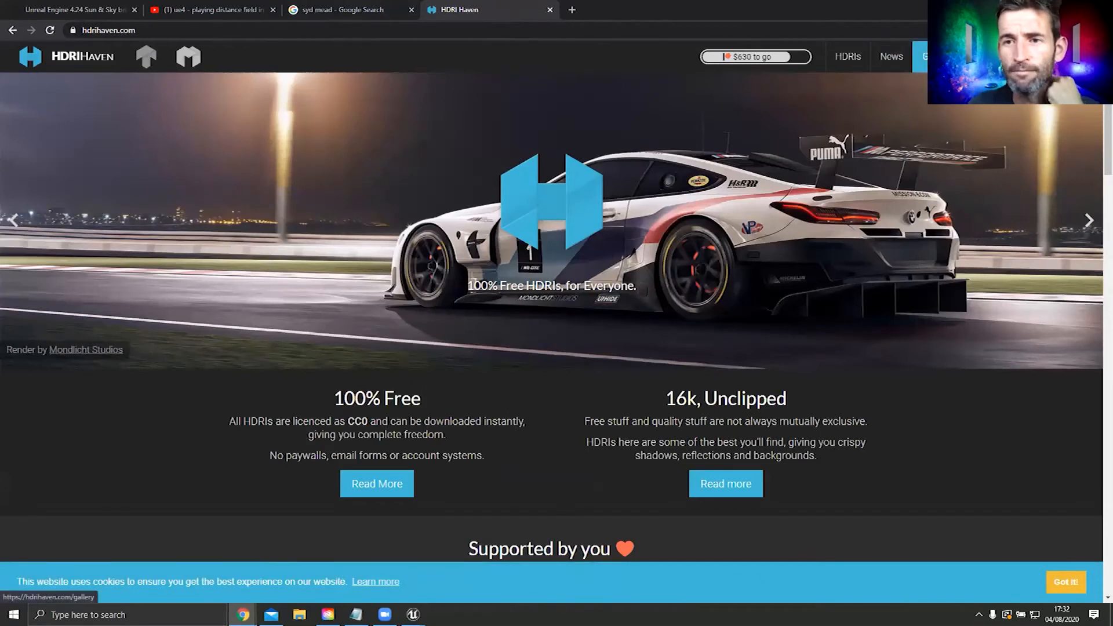
Step: Open the full HDRI gallery and browse the popular environments for a sky suitable for lighting the room
click(844, 58)
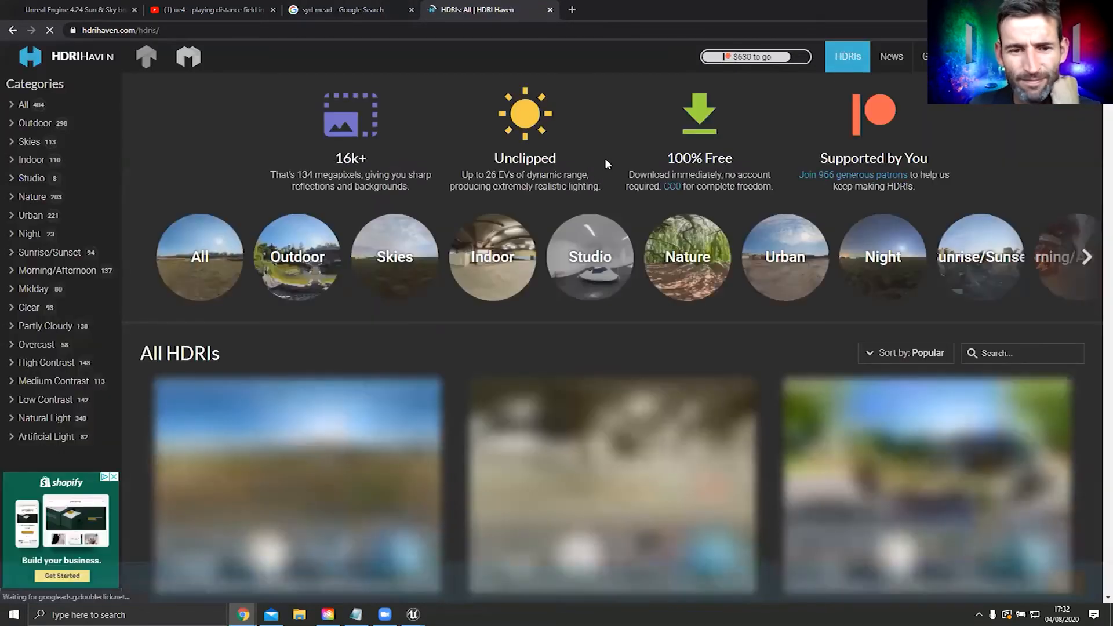
scroll(825, 197, down, 2)
scroll(670, 262, down, 2)
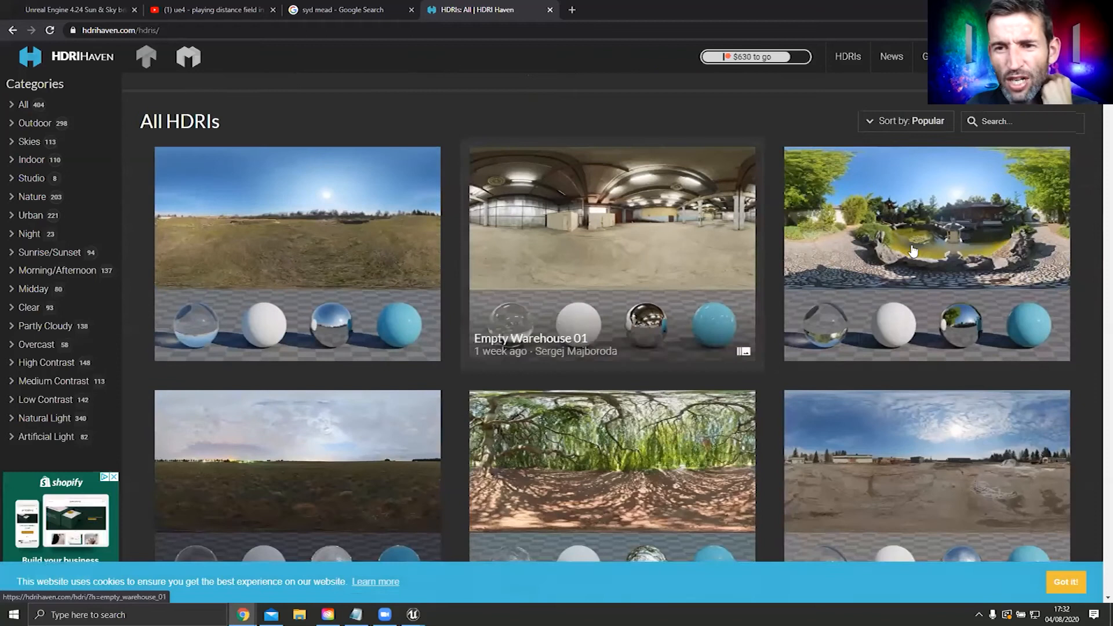
scroll(1100, 287, down, 1)
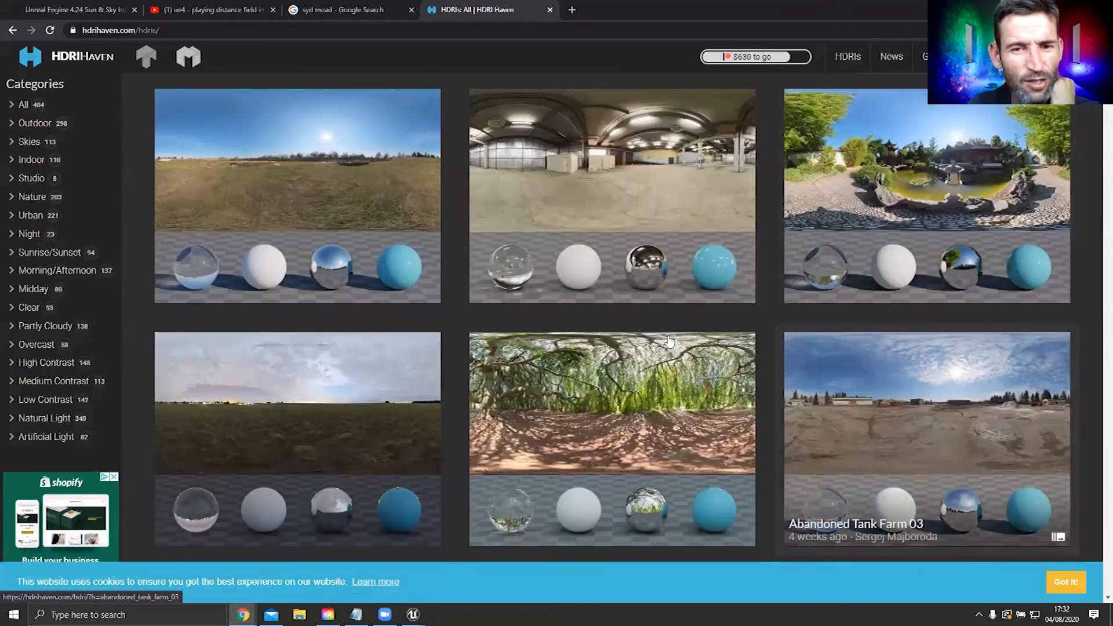
scroll(928, 464, down, 2)
scroll(647, 241, down, 6)
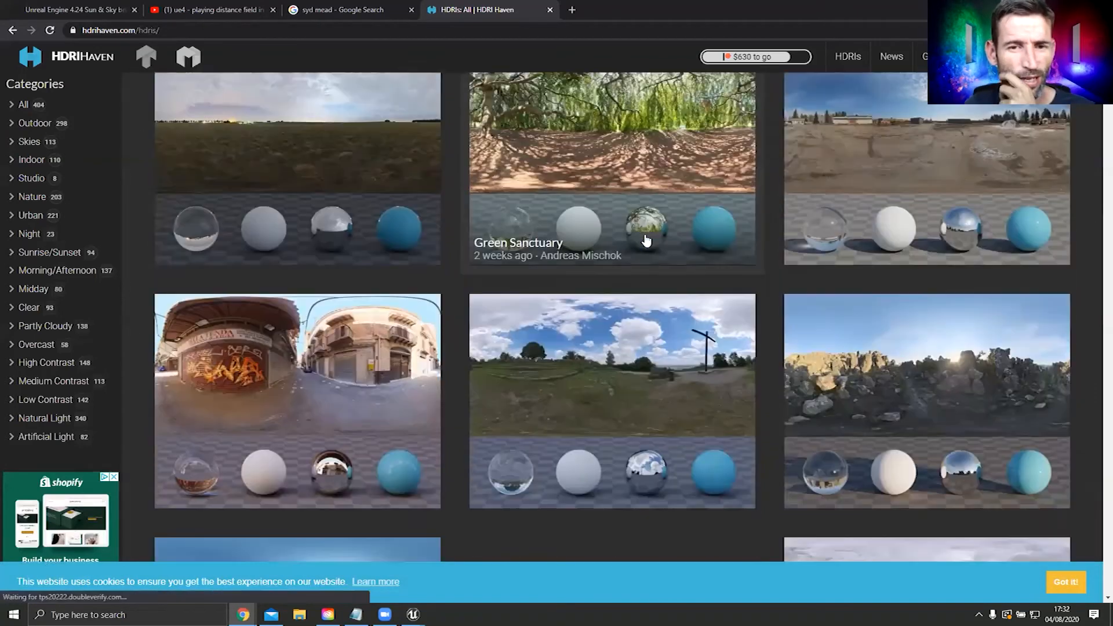
scroll(649, 238, down, 7)
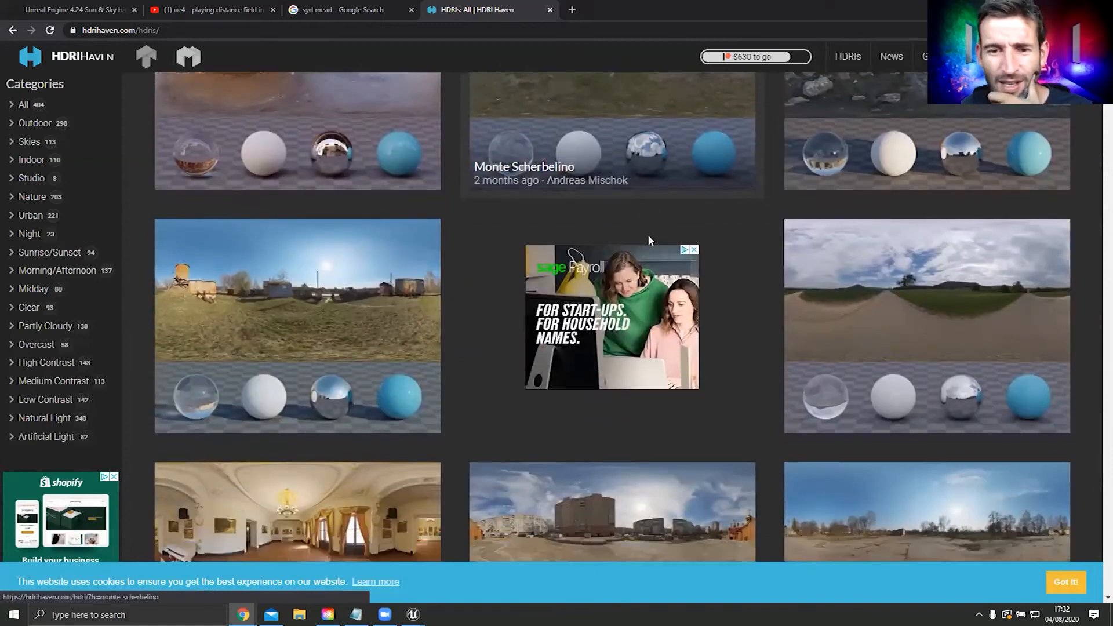
scroll(655, 244, down, 6)
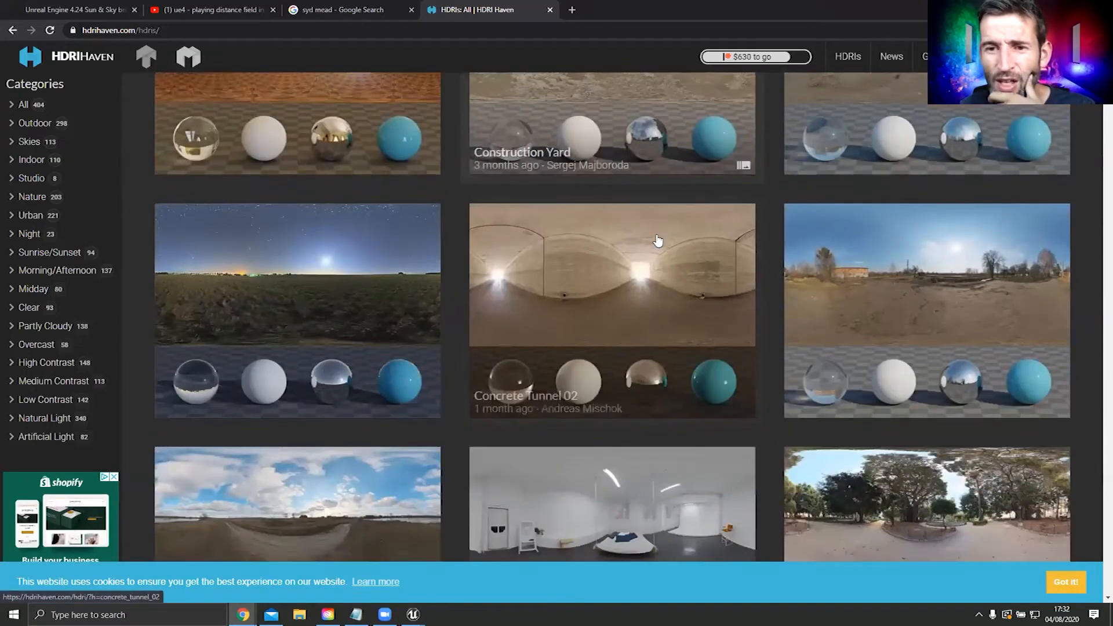
scroll(659, 239, down, 4)
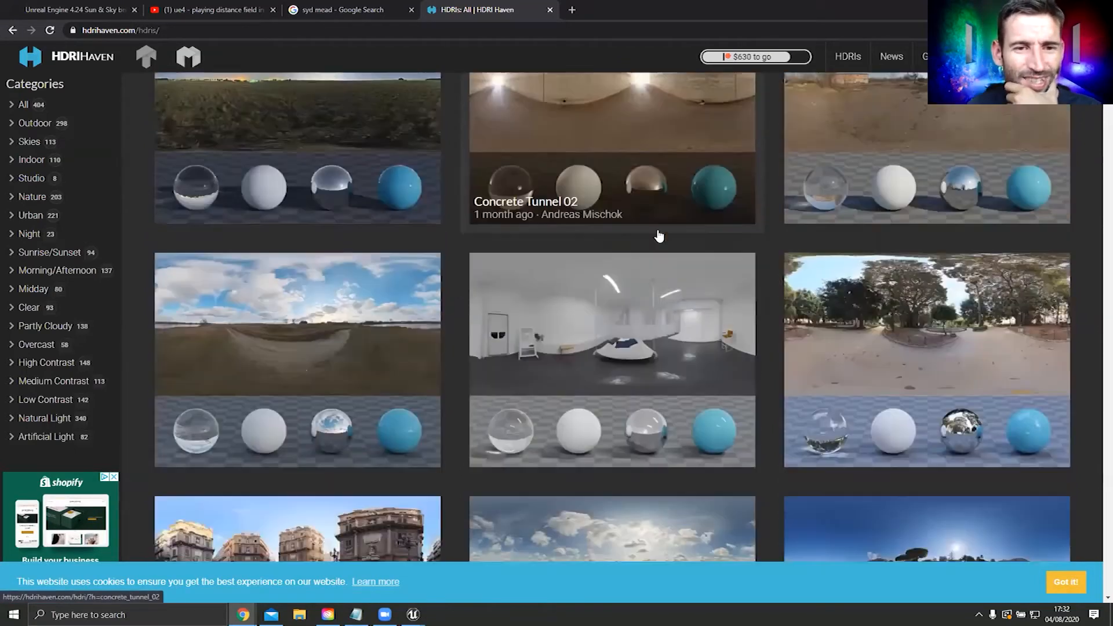
scroll(660, 232, down, 3)
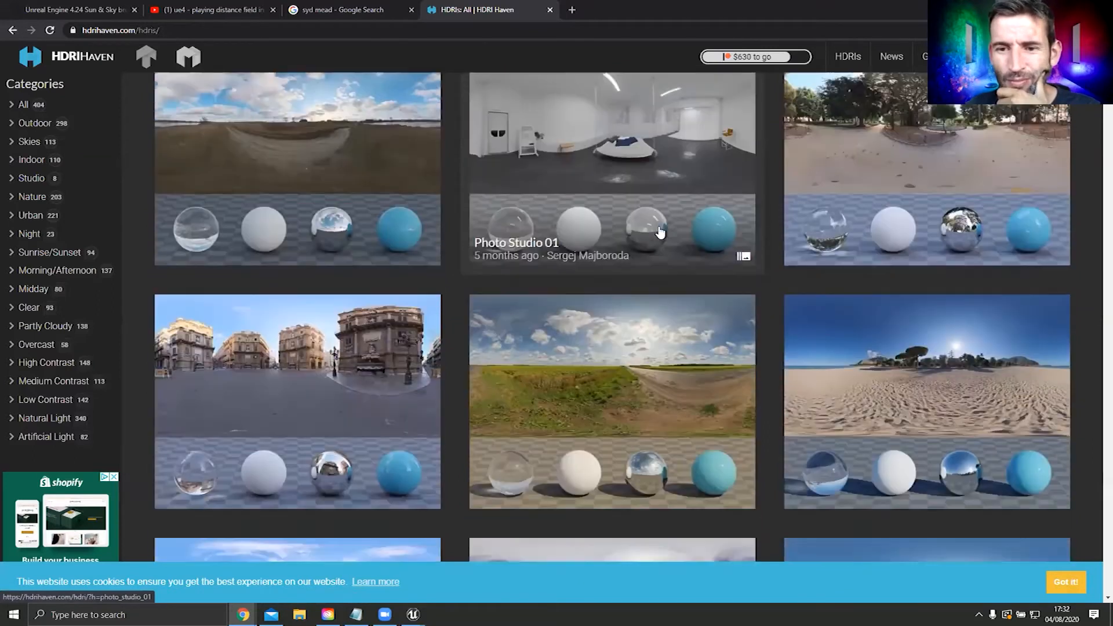
scroll(660, 232, down, 3)
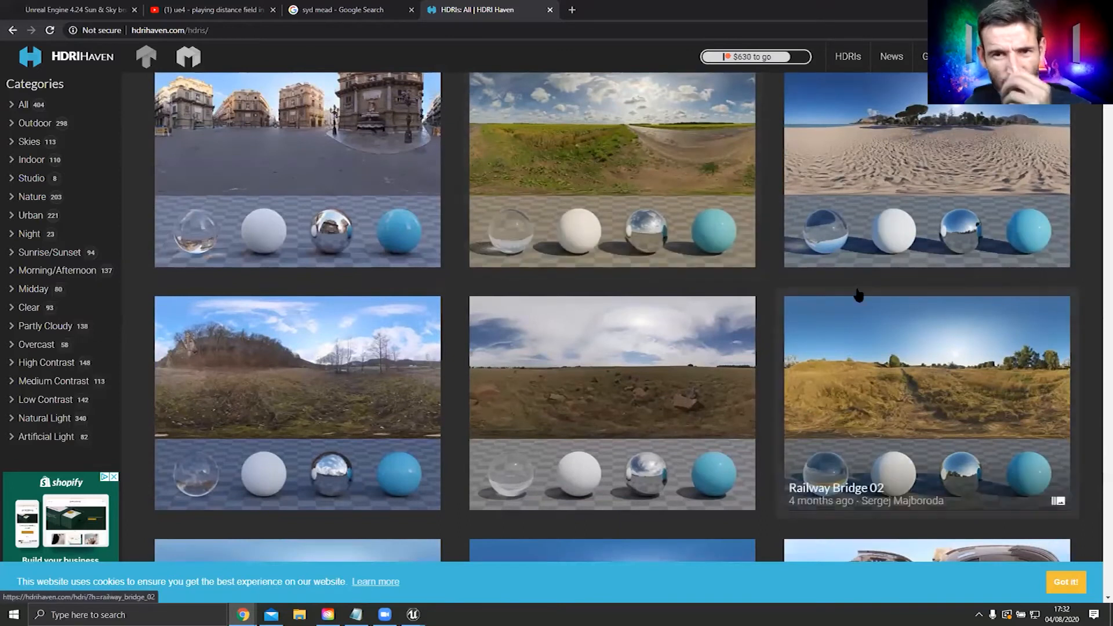
Step: Open the Sunflowers HDRI and look over its panorama preview and the details below it
click(644, 173)
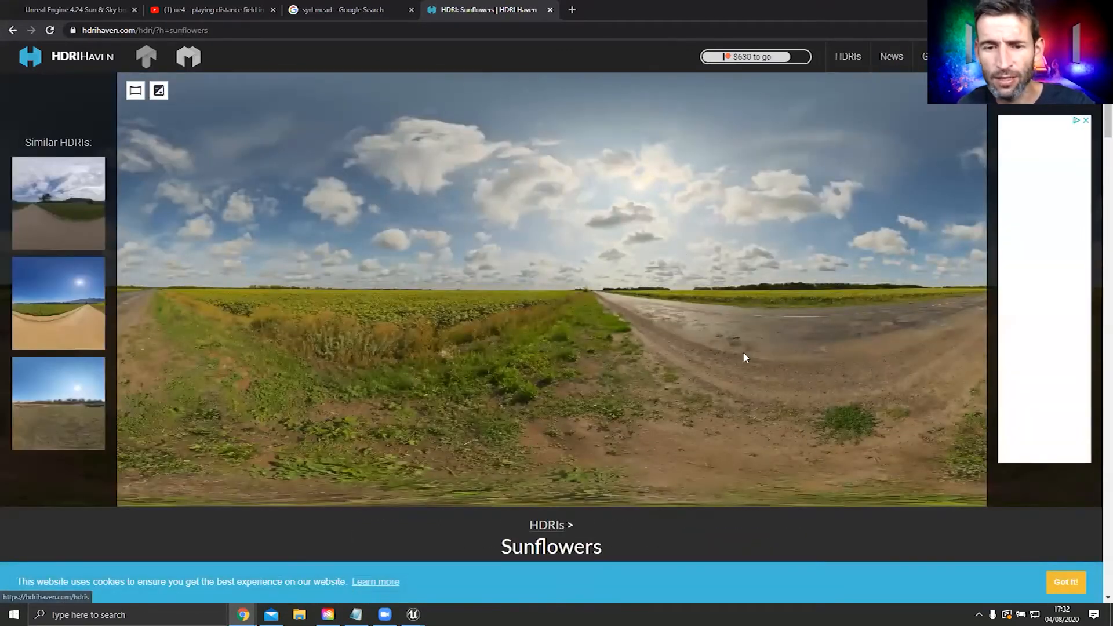
scroll(545, 374, down, 1)
scroll(548, 369, down, 2)
scroll(566, 348, up, 3)
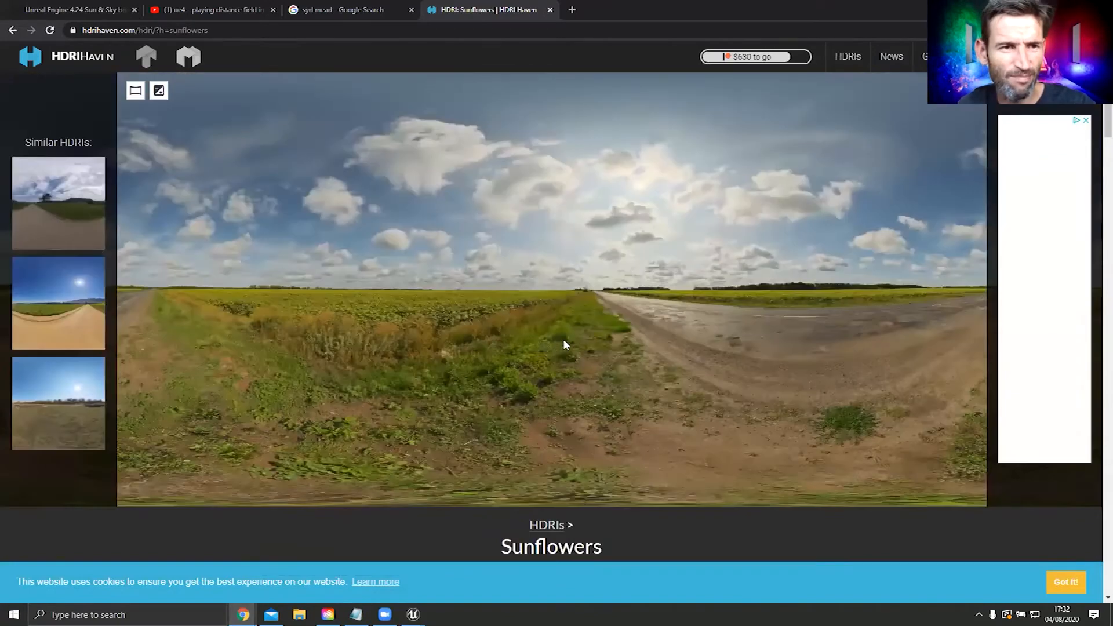
Step: Download the 2k HDR version of the Sunflowers HDRI and show the downloaded file in its folder
scroll(571, 383, down, 5)
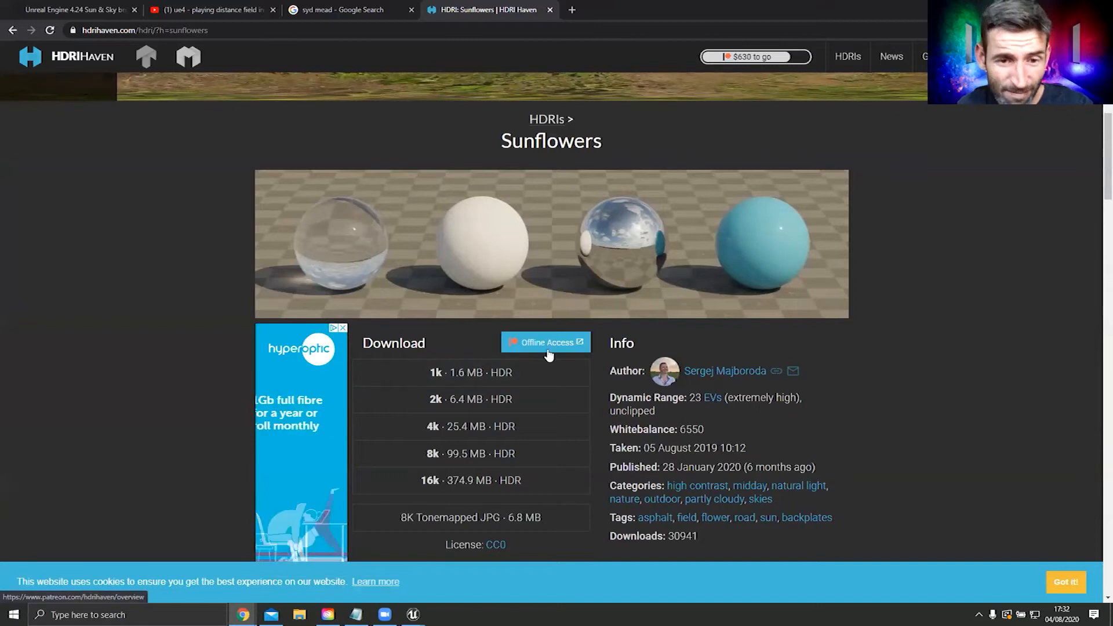
scroll(542, 357, down, 1)
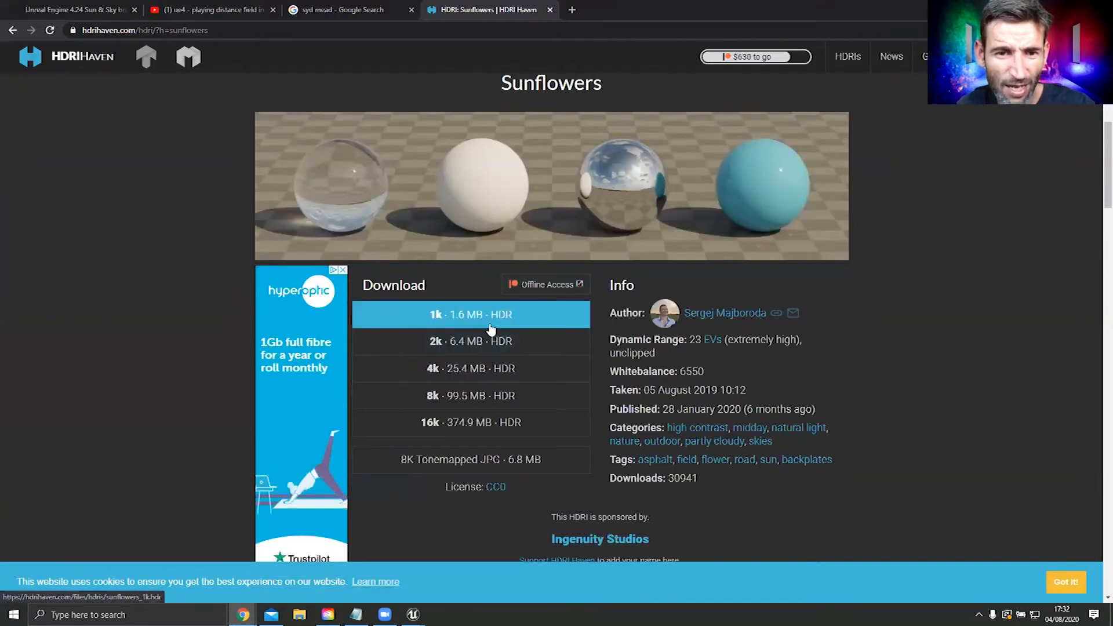
click(489, 343)
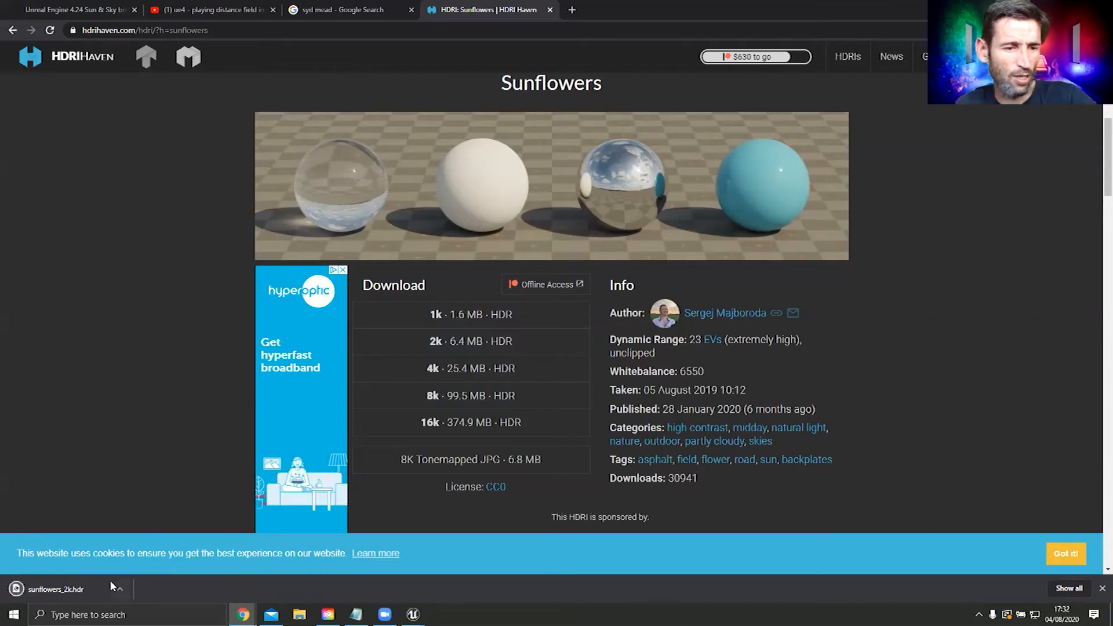
right_click(82, 594)
click(101, 562)
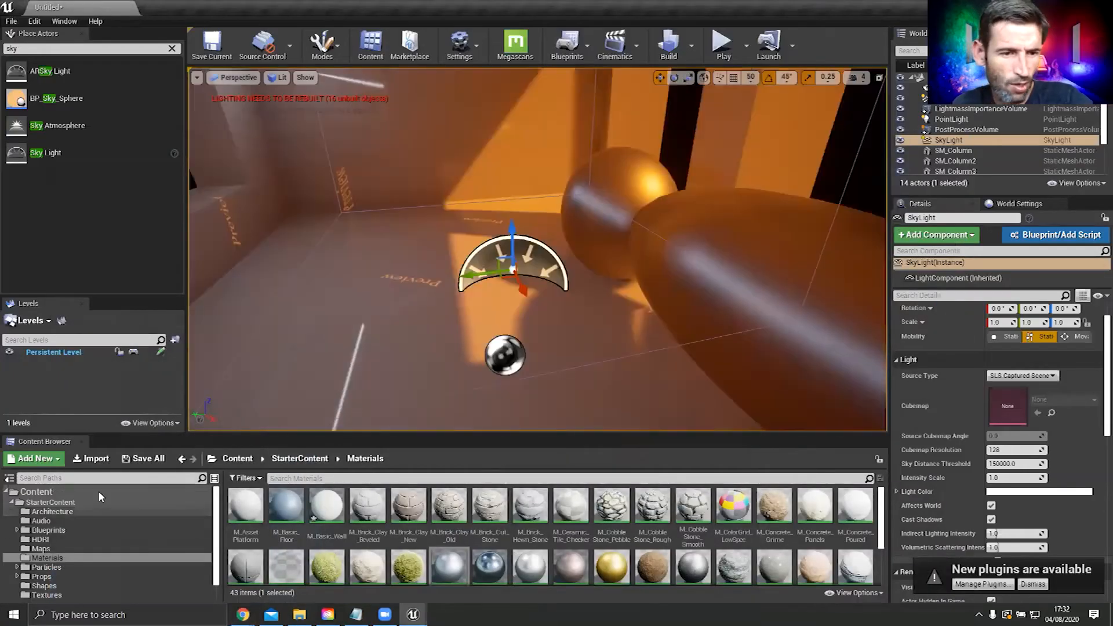
Step: Save the current level as Visual_Future in the Content folder
click(36, 491)
right_drag(510, 278, 539, 260)
key(s)
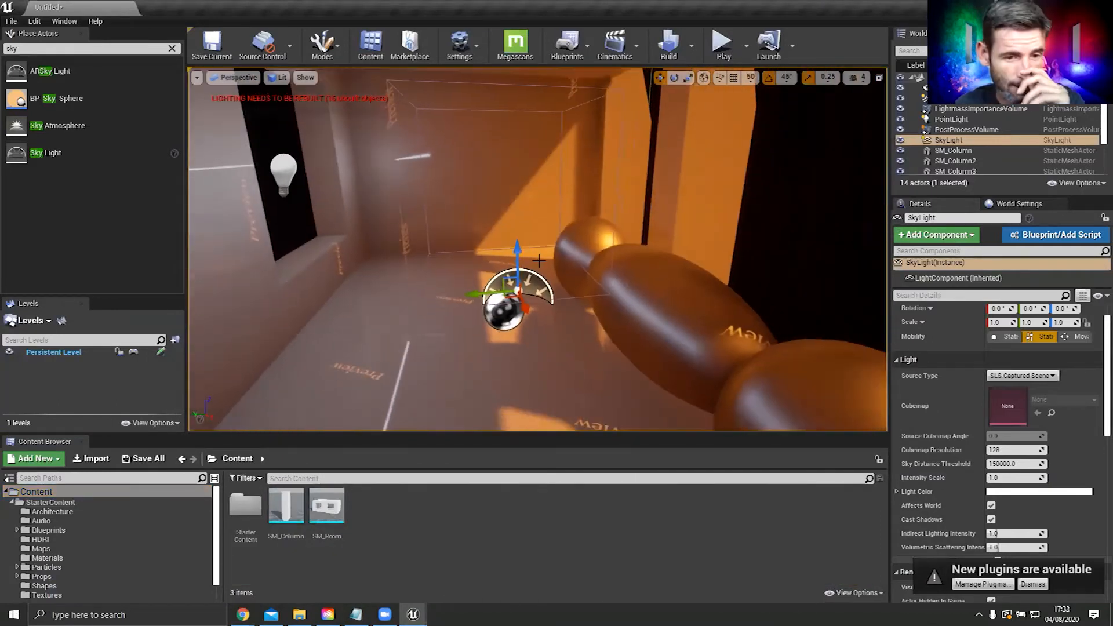
click(12, 21)
click(35, 92)
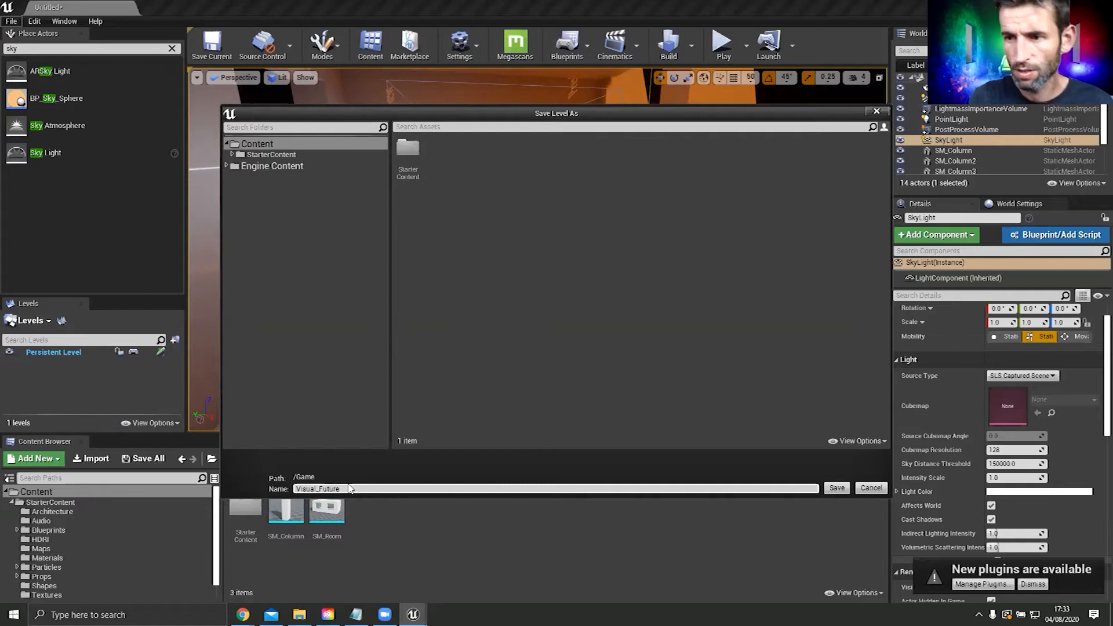
key(Return)
Step: Import the downloaded sunflowers_2k HDR file into the Content folder and open the texture for editing
right_drag(658, 265, 599, 228)
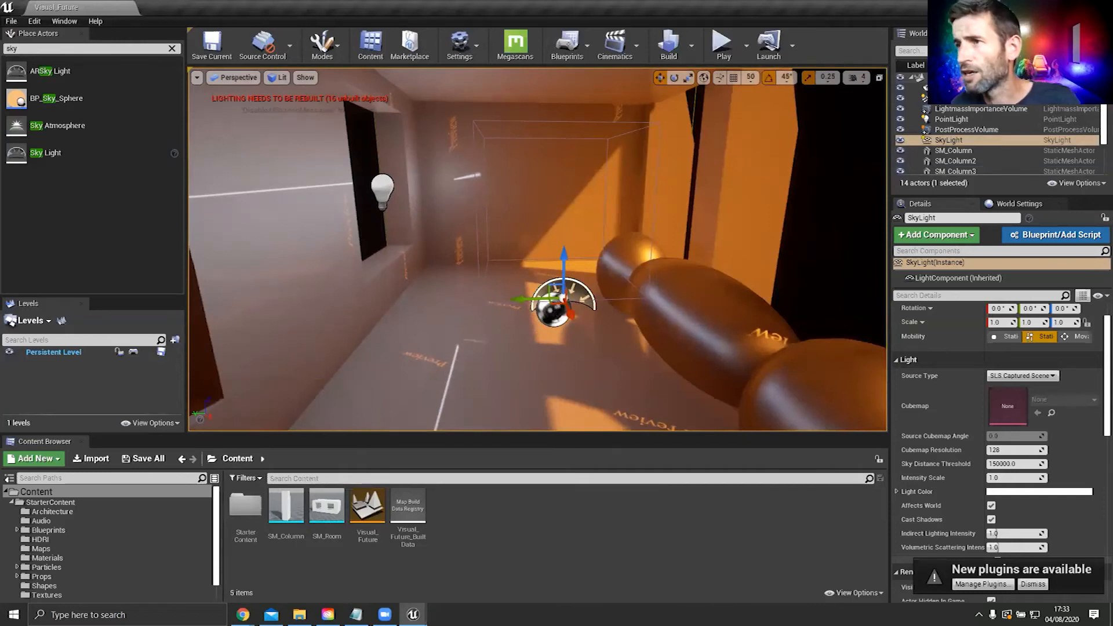
drag(508, 406, 489, 512)
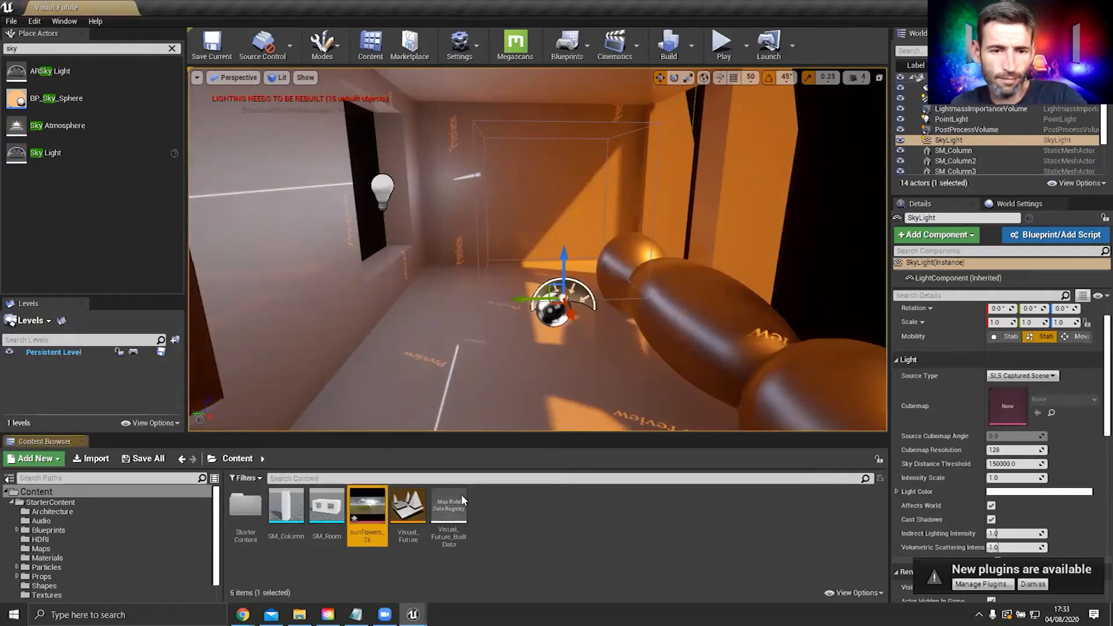
double_click(374, 514)
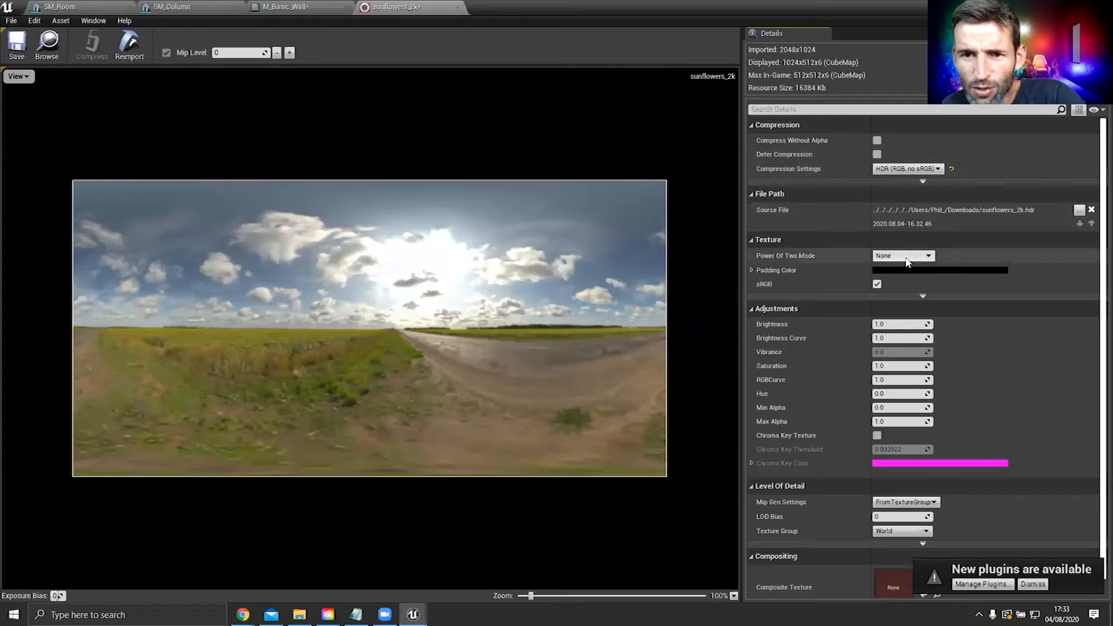
Step: Set the sunflowers_2k texture's Maximum Texture Size to 2048 and turn off sRGB
click(924, 183)
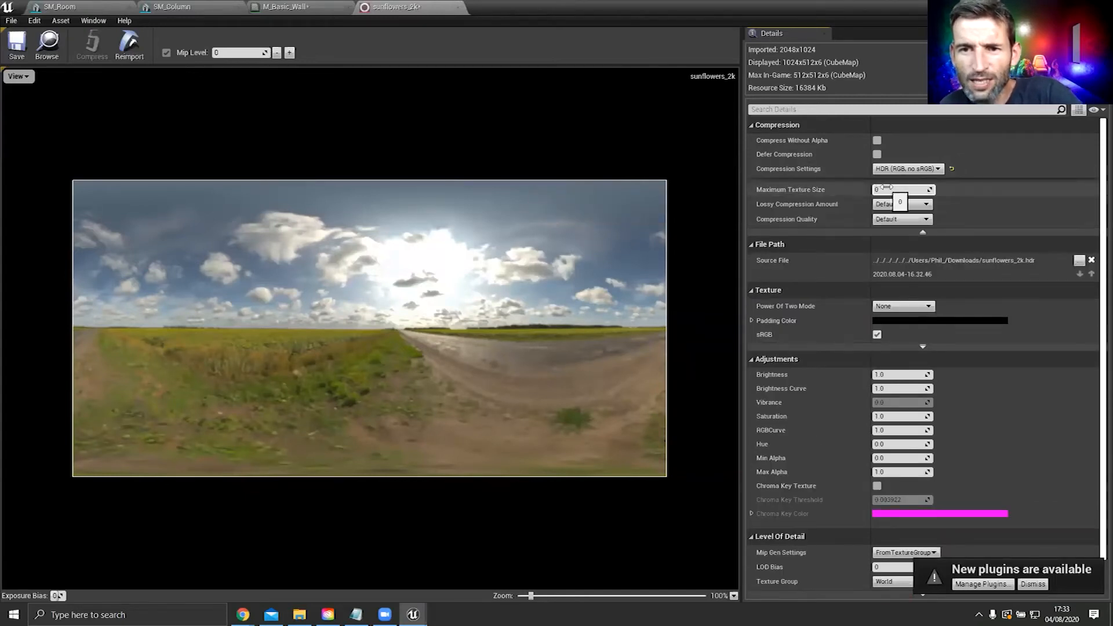
text(204)
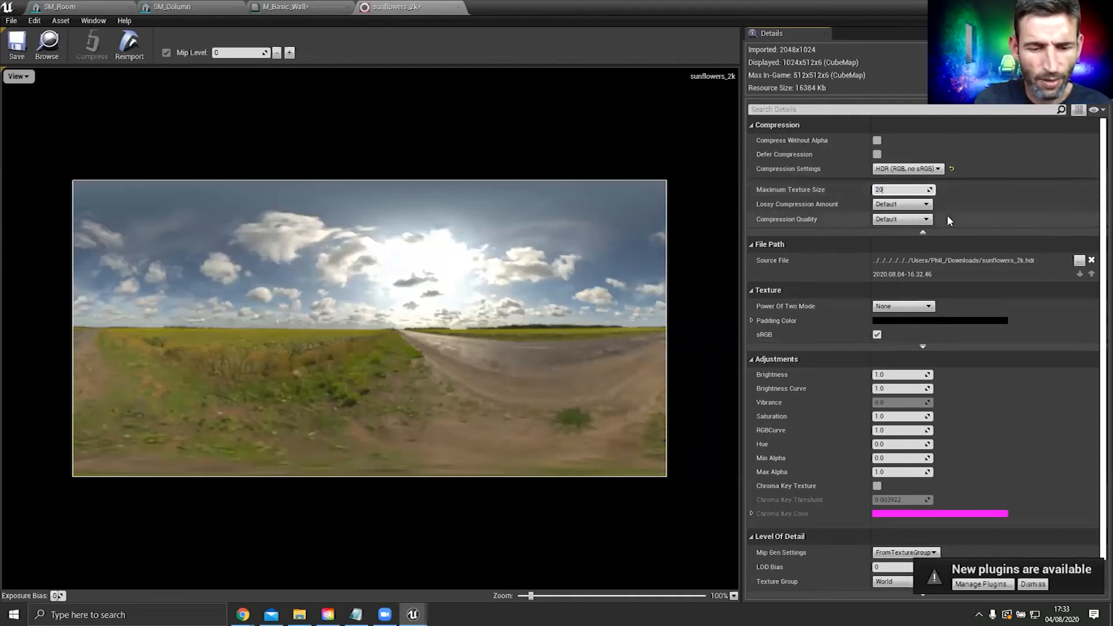
text(8)
key(Return)
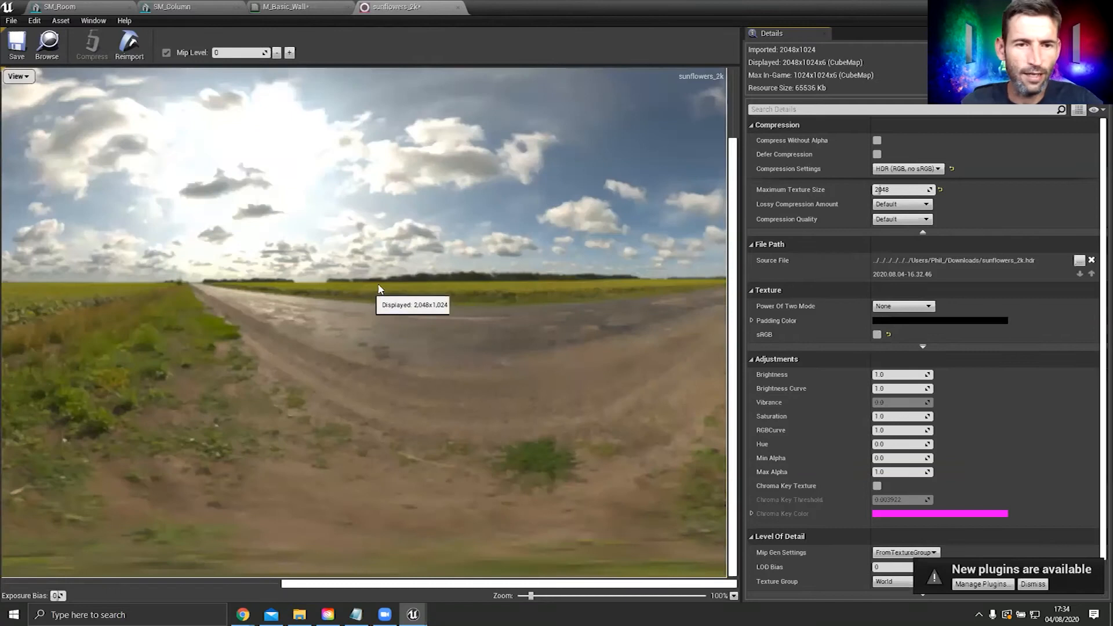
Step: Set the texture's Mip Gen Settings to NoMipmaps and save the sunflowers_2k asset
scroll(506, 282, down, 5)
scroll(948, 377, down, 2)
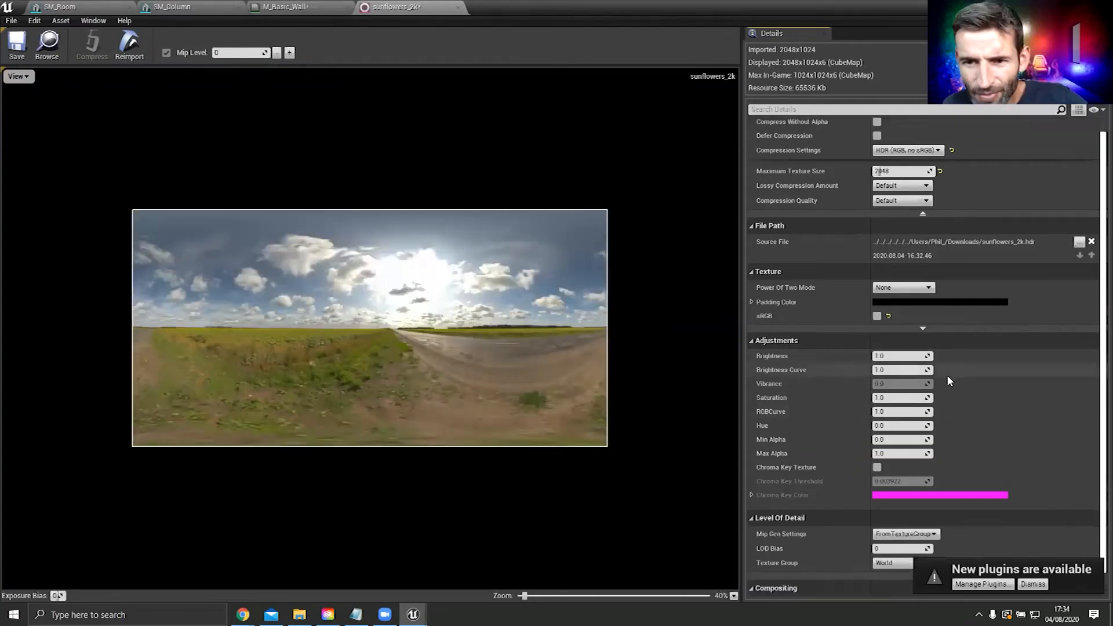
scroll(947, 375, down, 1)
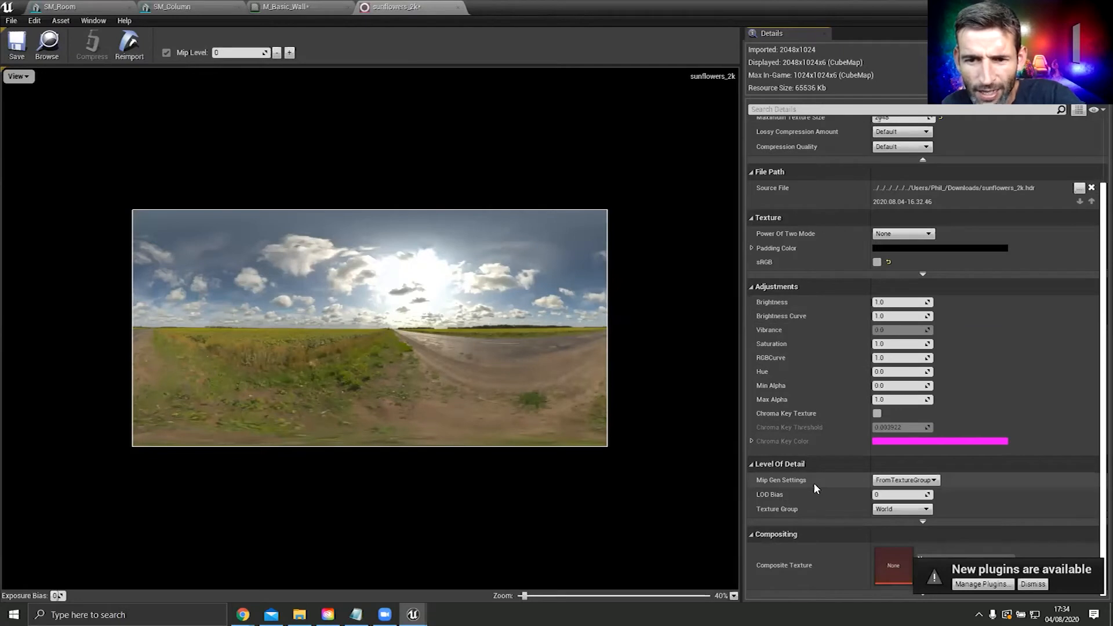
click(917, 481)
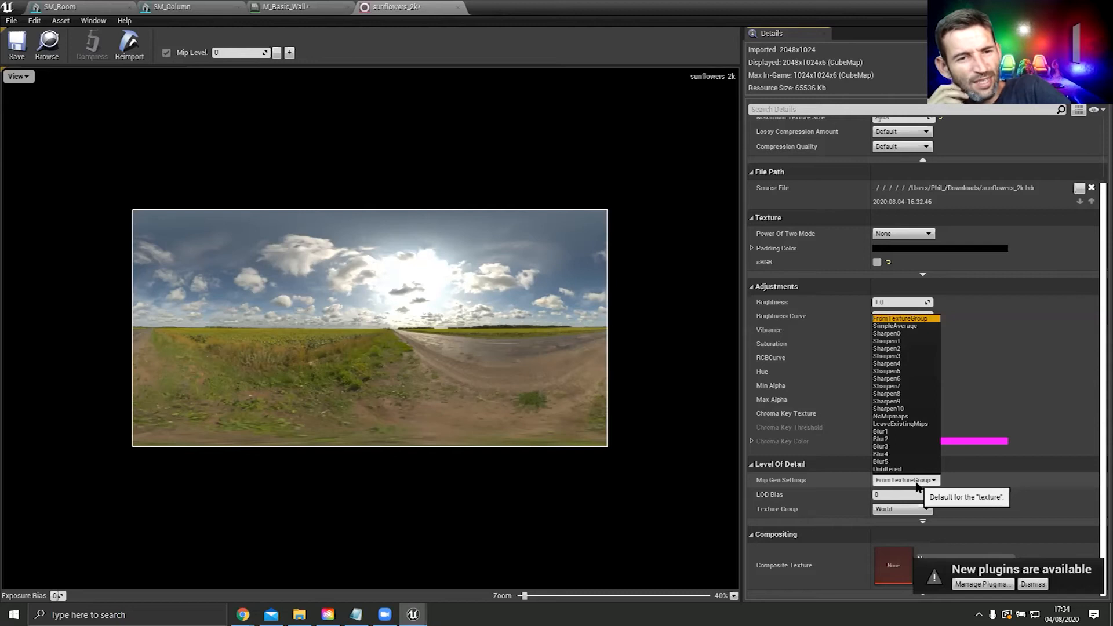
click(909, 415)
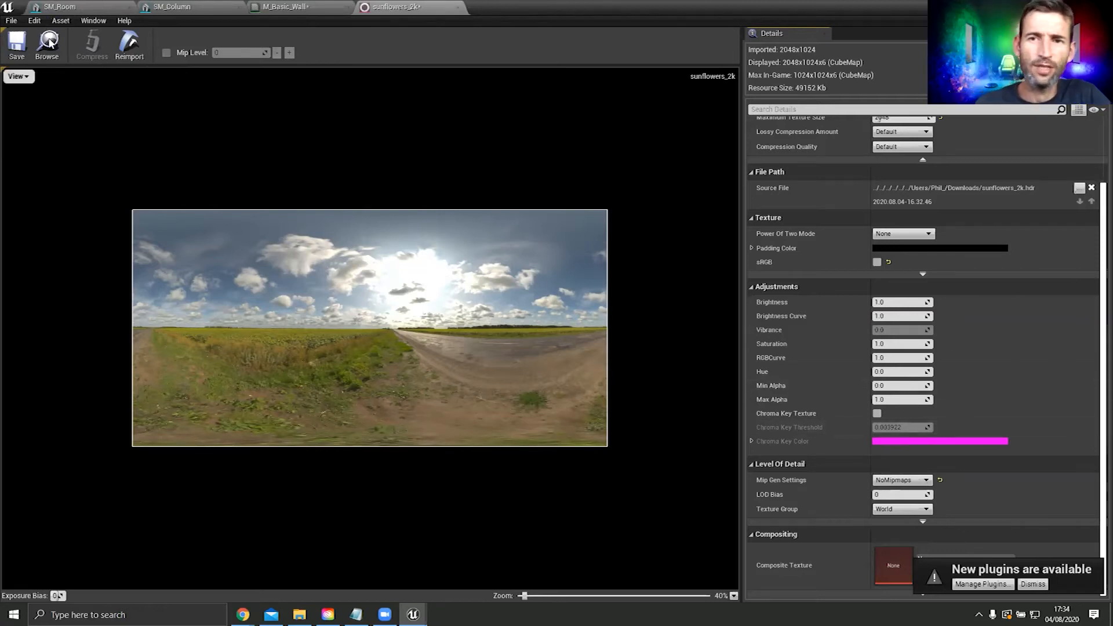
click(16, 45)
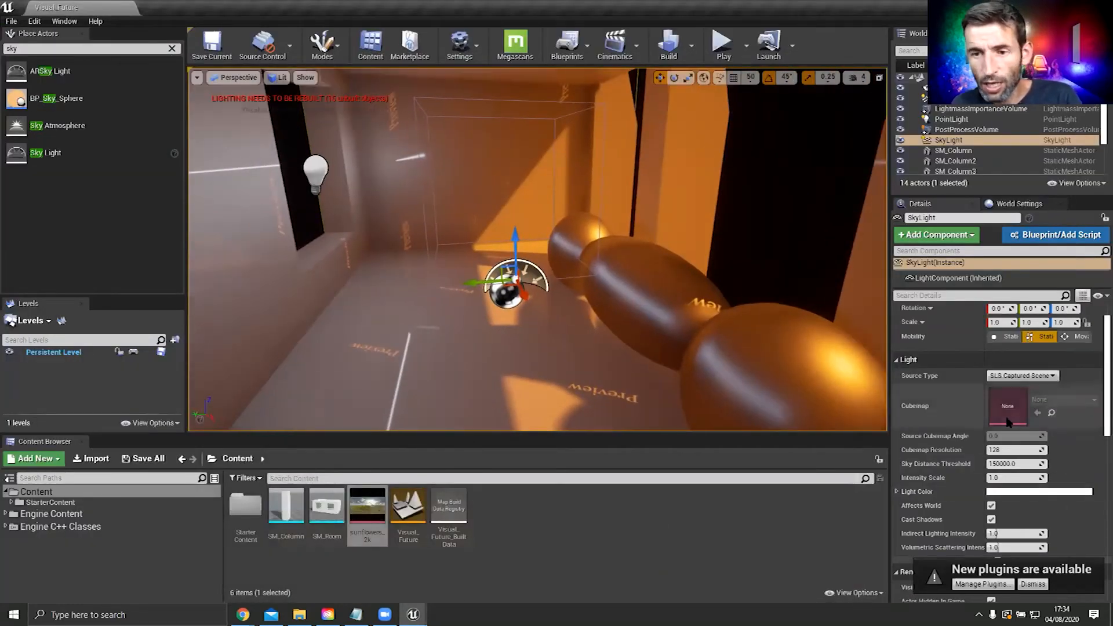
Step: Set the SkyLight's Source Type to SLS Specified Cubemap and assign sunflowers_2k as its cubemap
drag(368, 505, 986, 420)
click(1022, 376)
click(1017, 393)
drag(367, 518, 1008, 410)
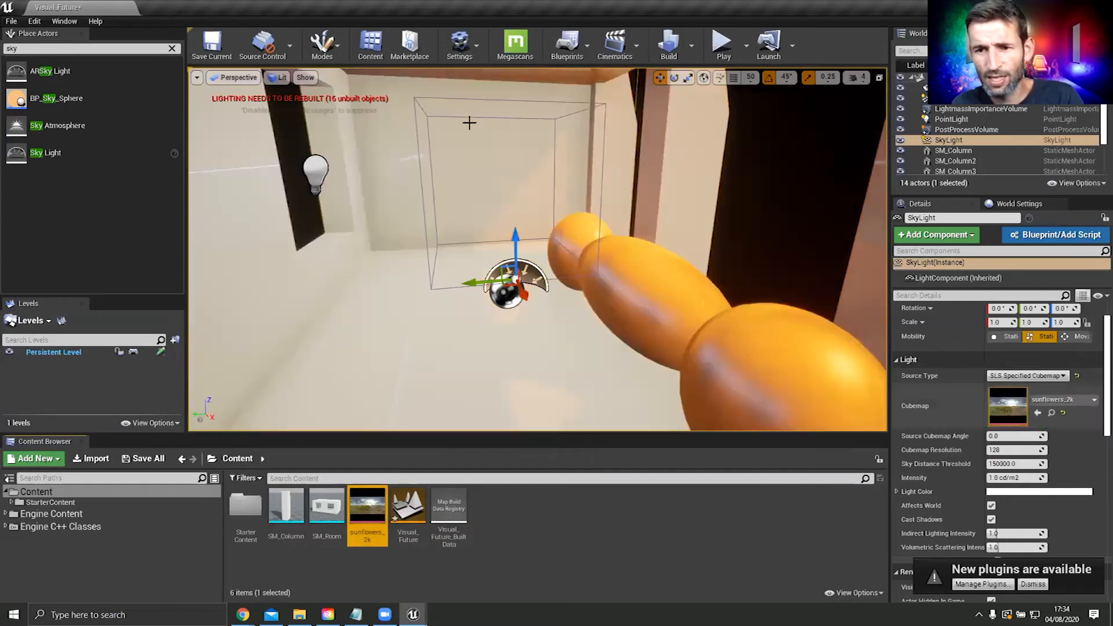
Step: Open the brushed metal material of the elongated sphere, set its roughness constant to 0.03 and apply the change
right_drag(553, 219, 513, 340)
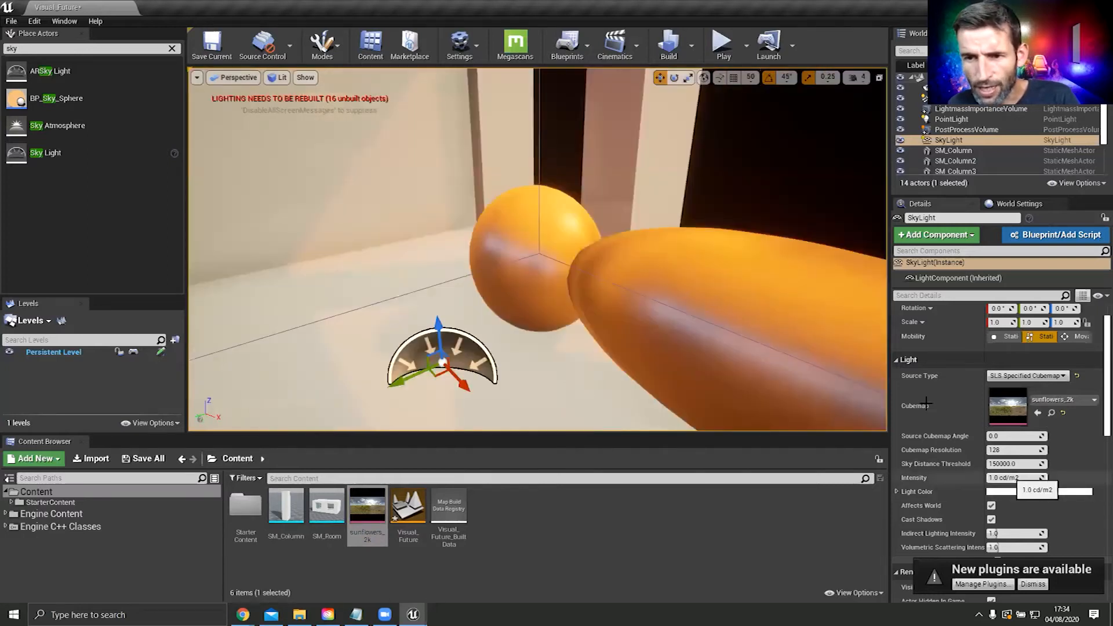
right_drag(638, 301, 703, 244)
click(704, 244)
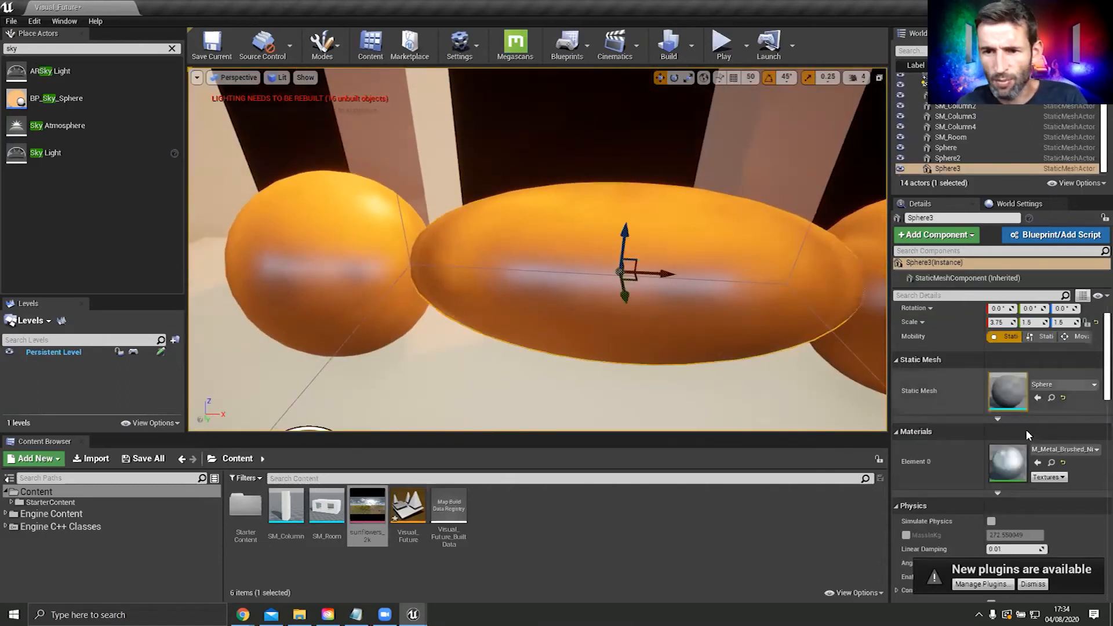
double_click(1017, 461)
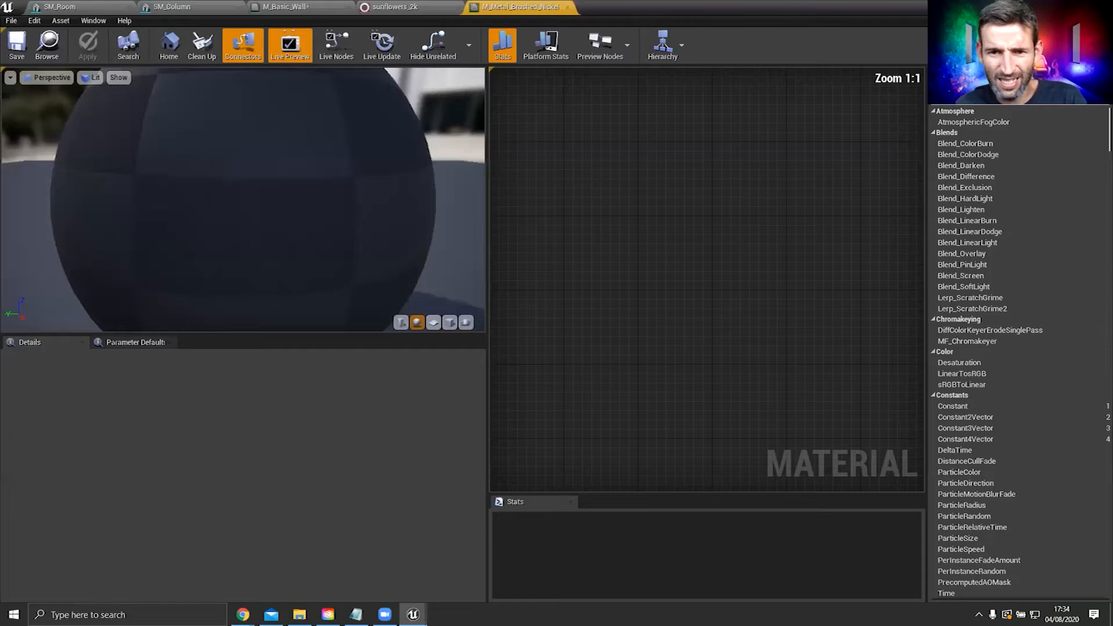
drag(846, 355, 698, 323)
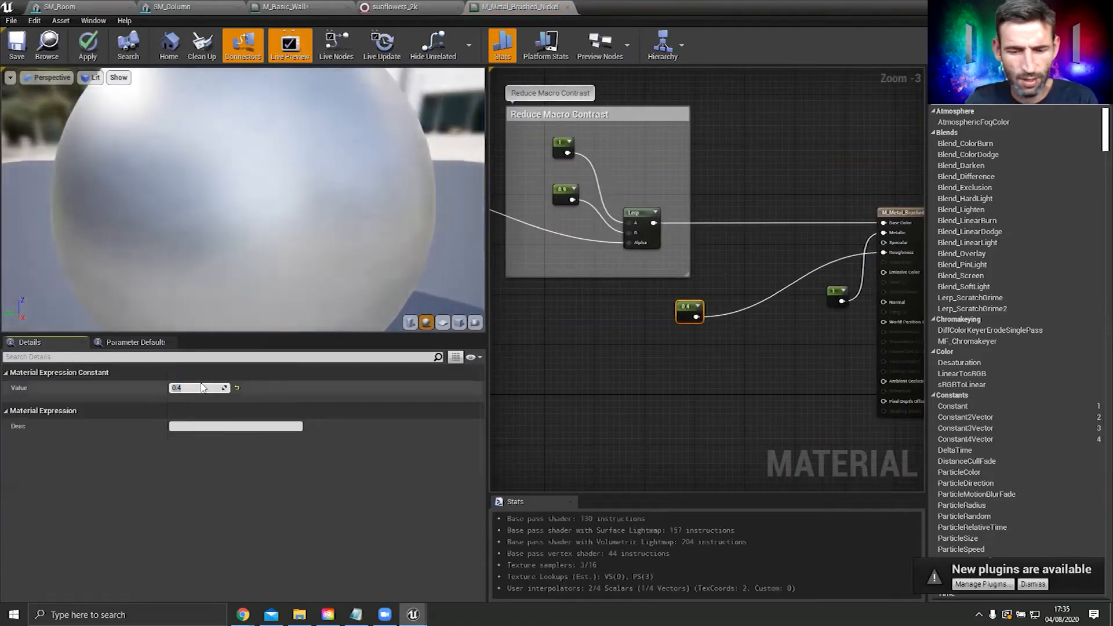
click(198, 388)
text(0.)
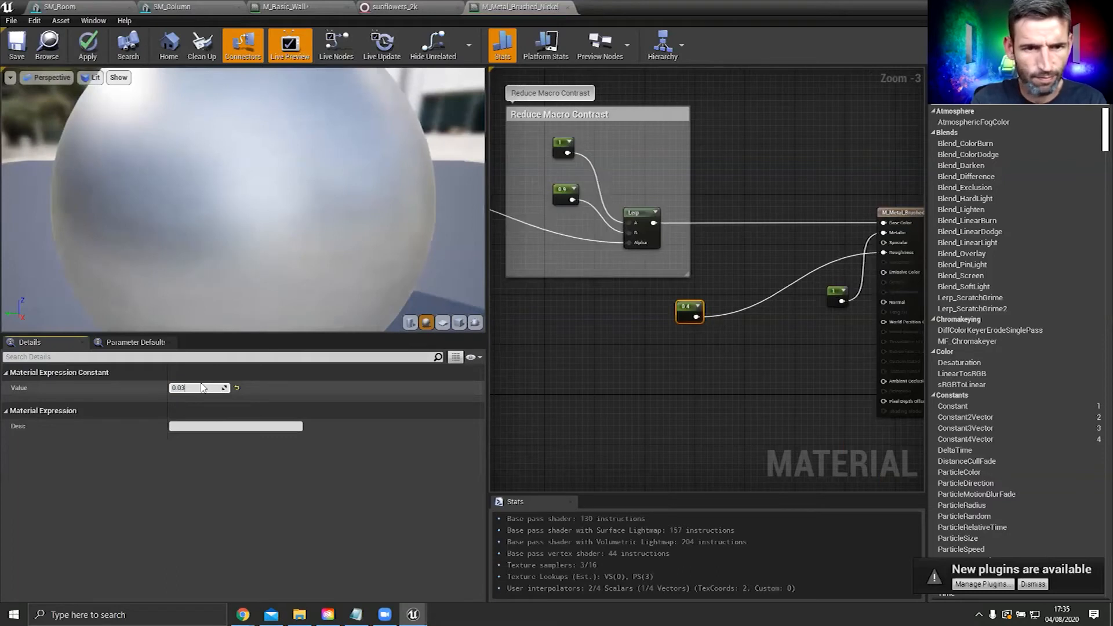
key(Return)
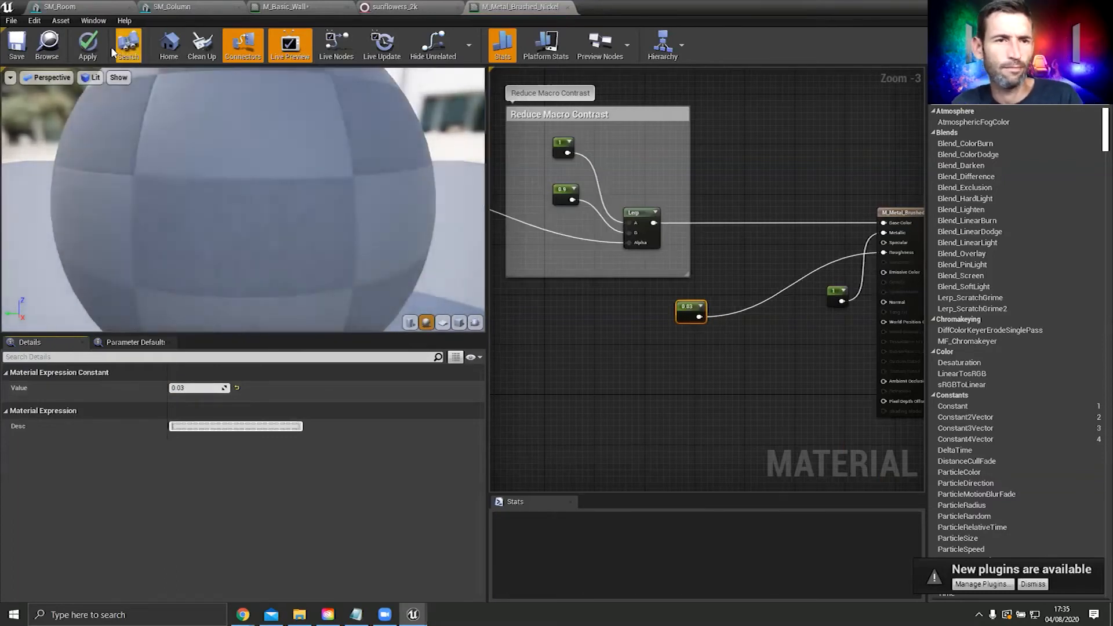
click(85, 51)
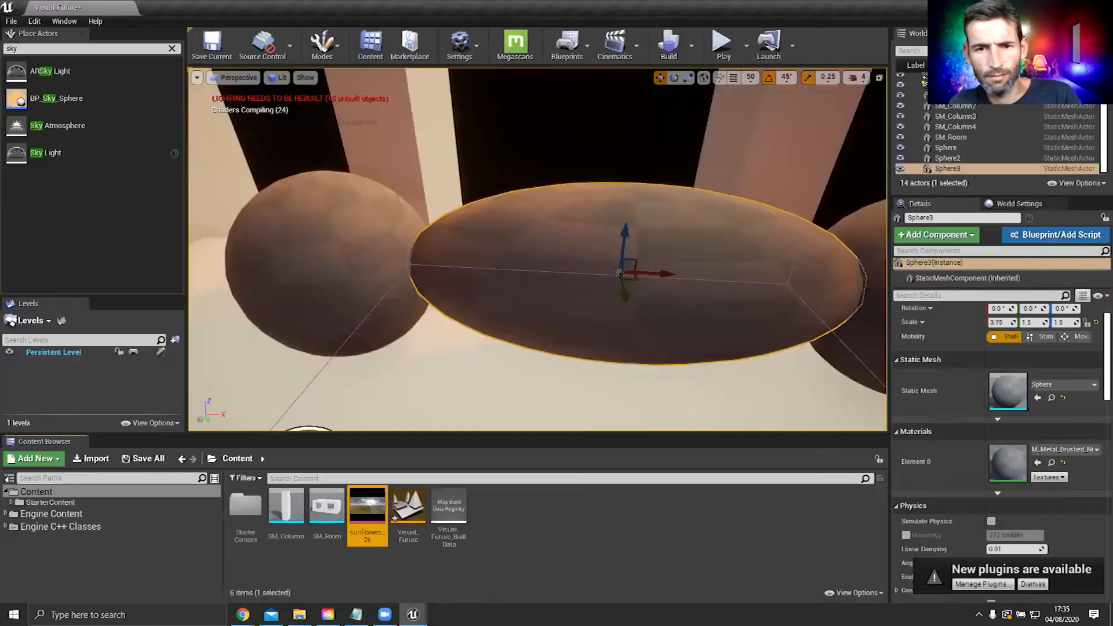
Step: Set the SkyLight's Intensity to 10 cd/m2
scroll(586, 238, up, 5)
scroll(538, 249, down, 5)
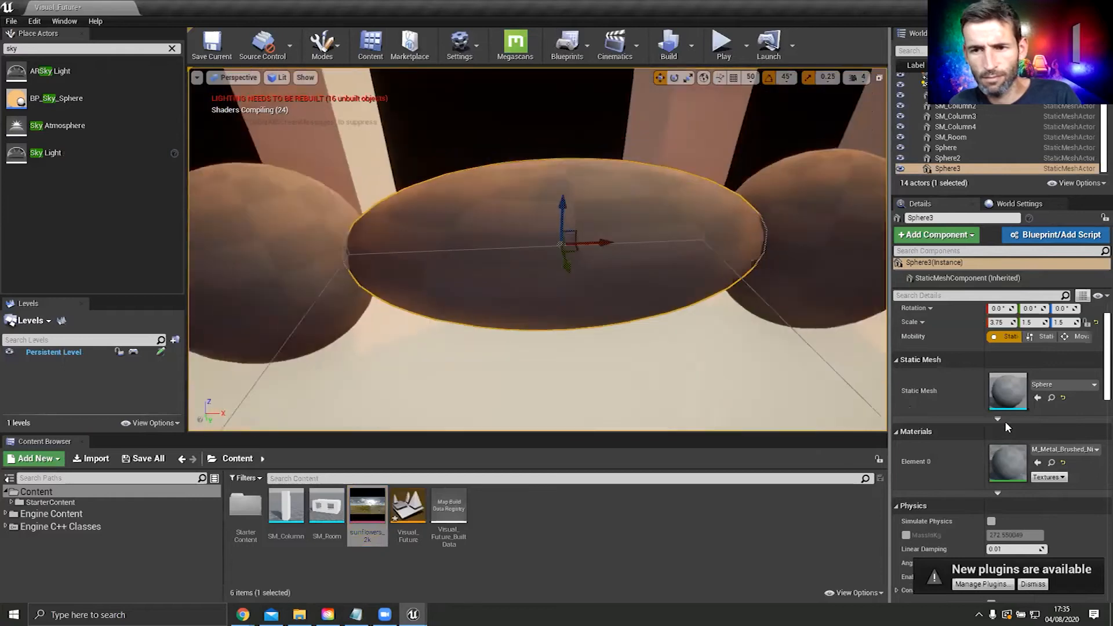
scroll(1000, 421, up, 2)
scroll(1000, 421, down, 1)
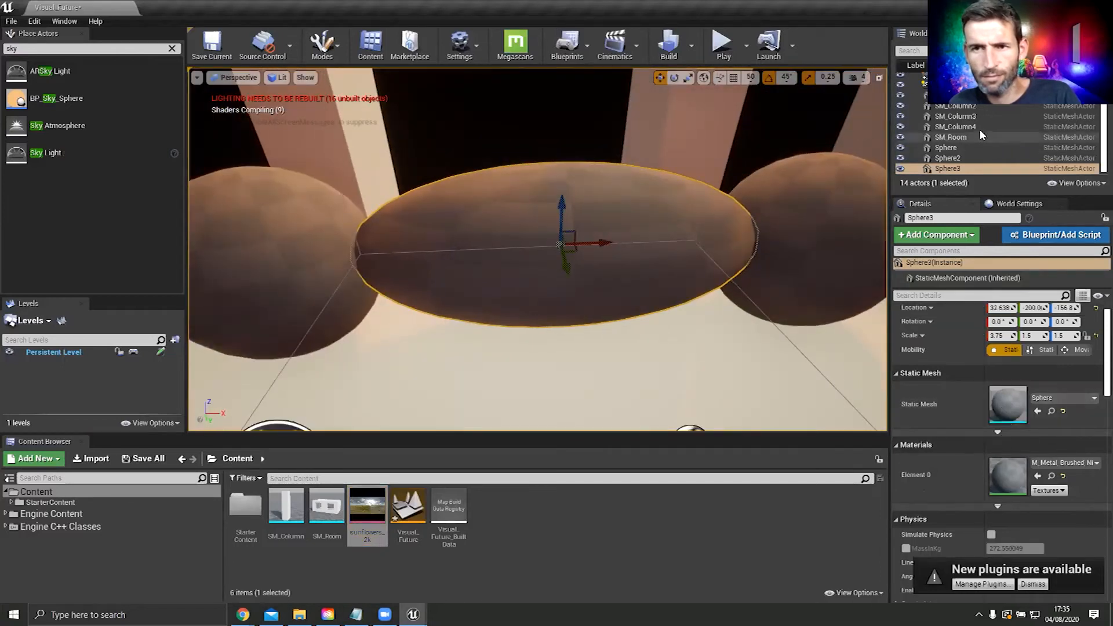
scroll(979, 128, up, 3)
click(949, 139)
right_drag(711, 261, 745, 270)
scroll(1027, 447, down, 1)
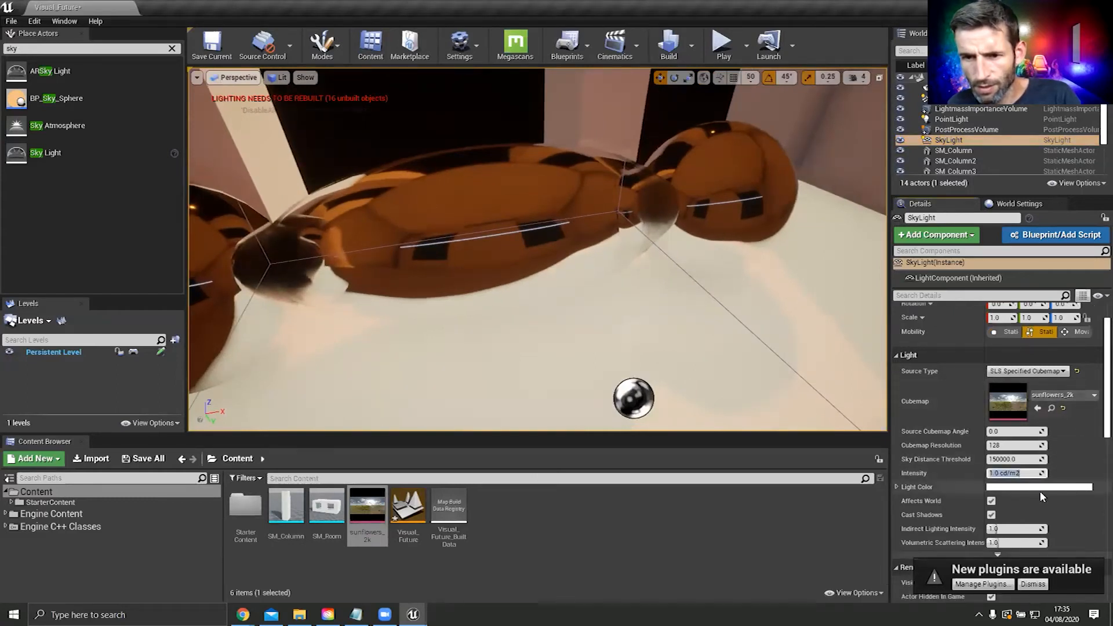
scroll(1036, 500, down, 1)
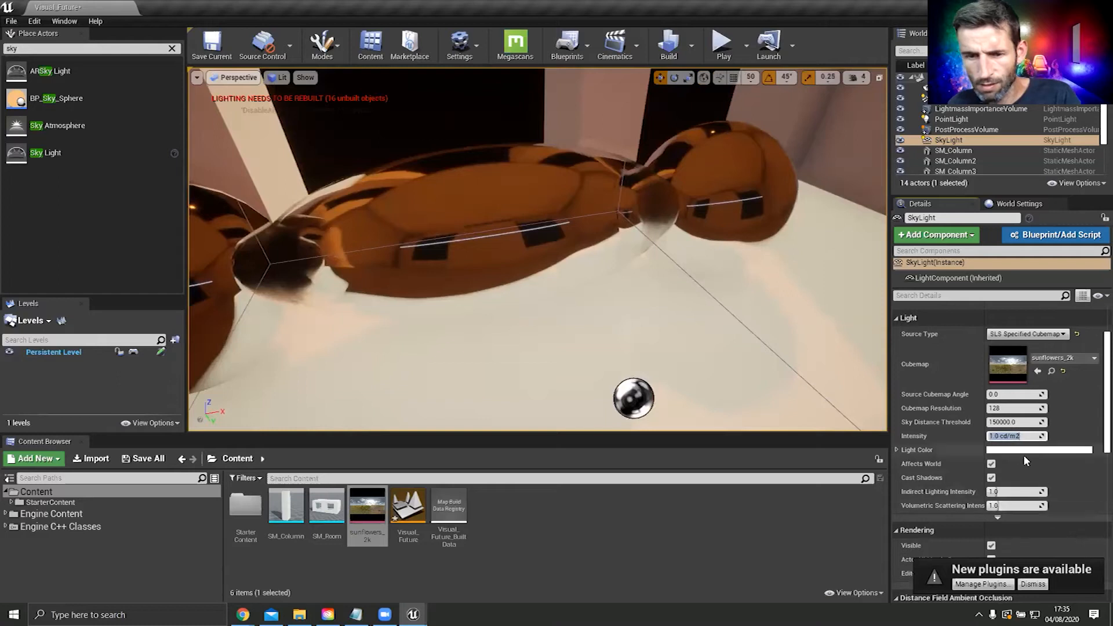
text(10)
key(Return)
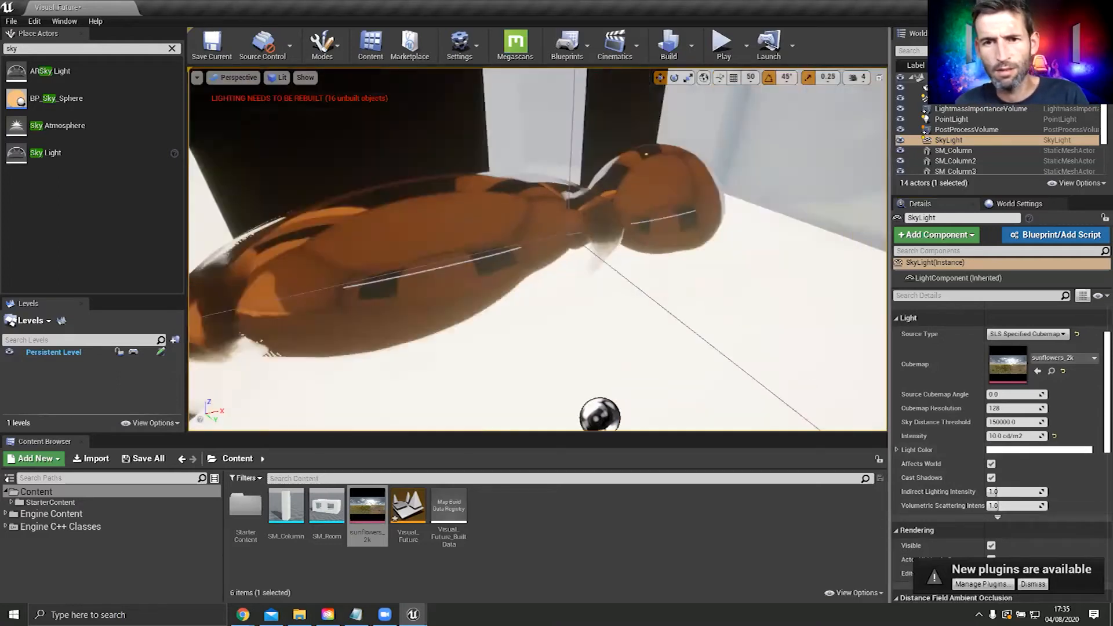
Step: Search the placeable actors for "hdr" and clear the search
right_drag(537, 249, 497, 279)
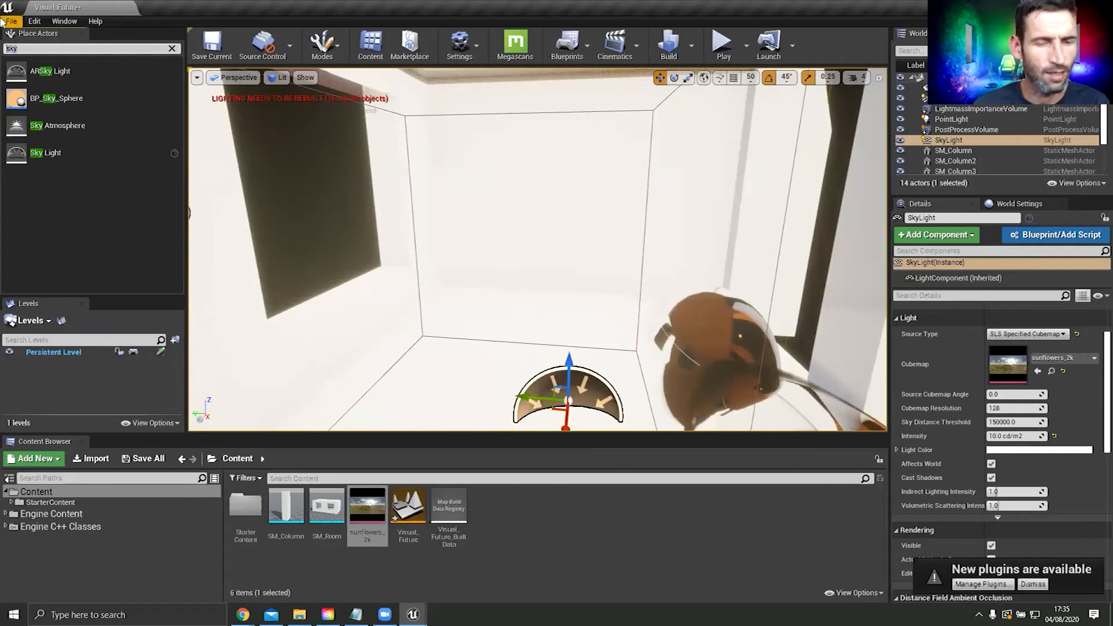
text(hdr)
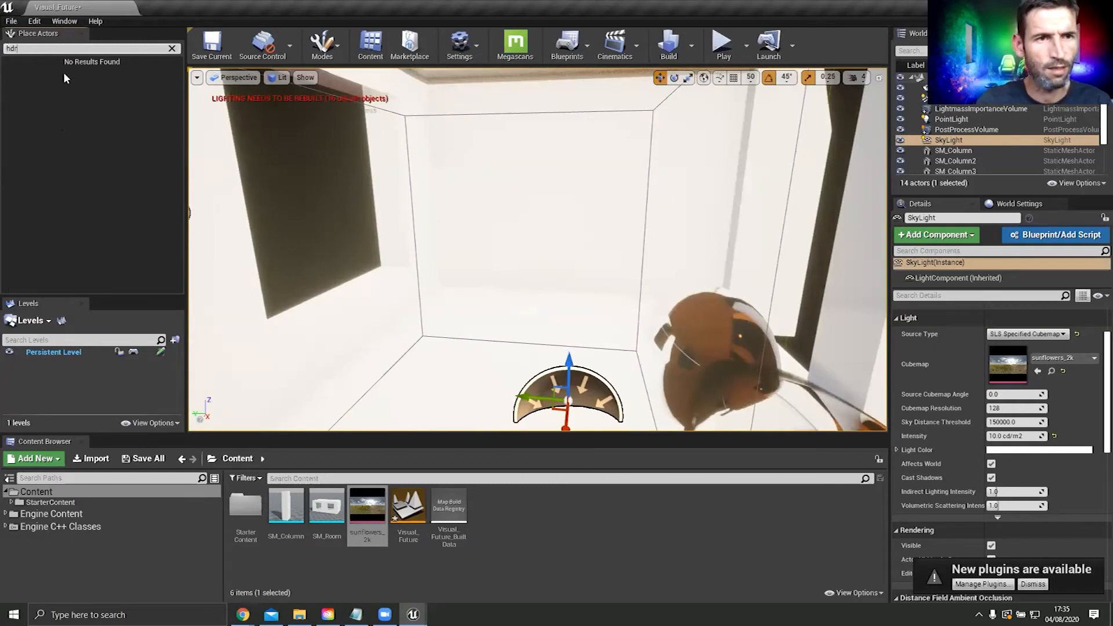
key(BackSpace)
key(BackSpace)
key(BackSpace)
Step: Rotate the SkyLight's Source Cubemap Angle to about 209 degrees and check the lighting around the window opening
right_drag(497, 250, 531, 258)
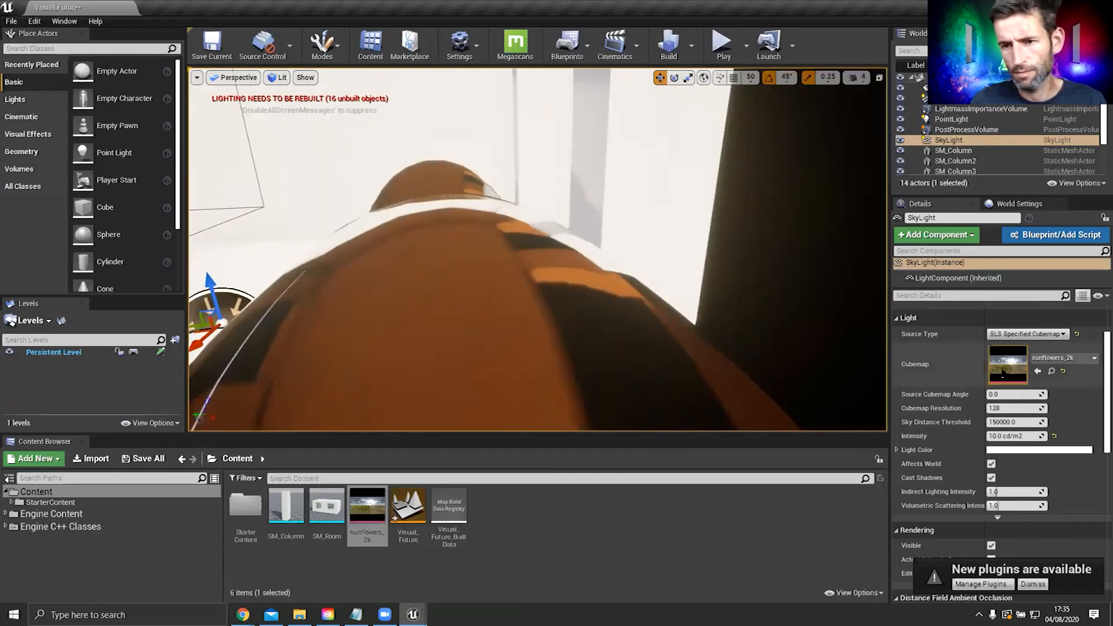
drag(997, 395, 1022, 395)
mouse_move(601, 214)
right_down()
mouse_move(601, 324)
mouse_move(601, 214)
right_up()
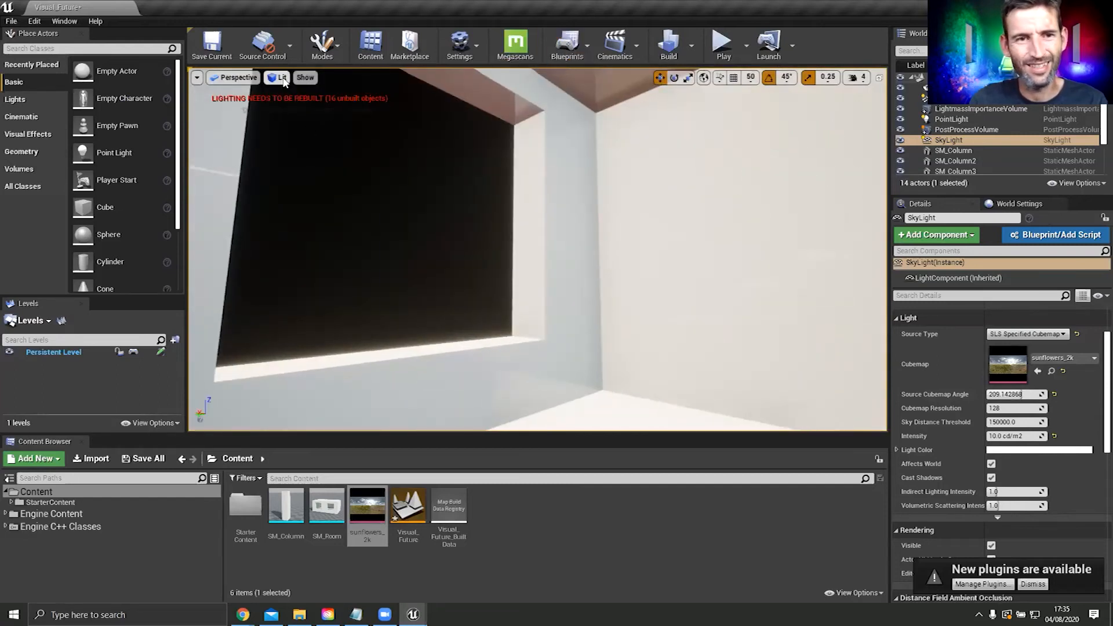
Step: Preview the room in the Reflections view mode and switch back to Lit
click(280, 77)
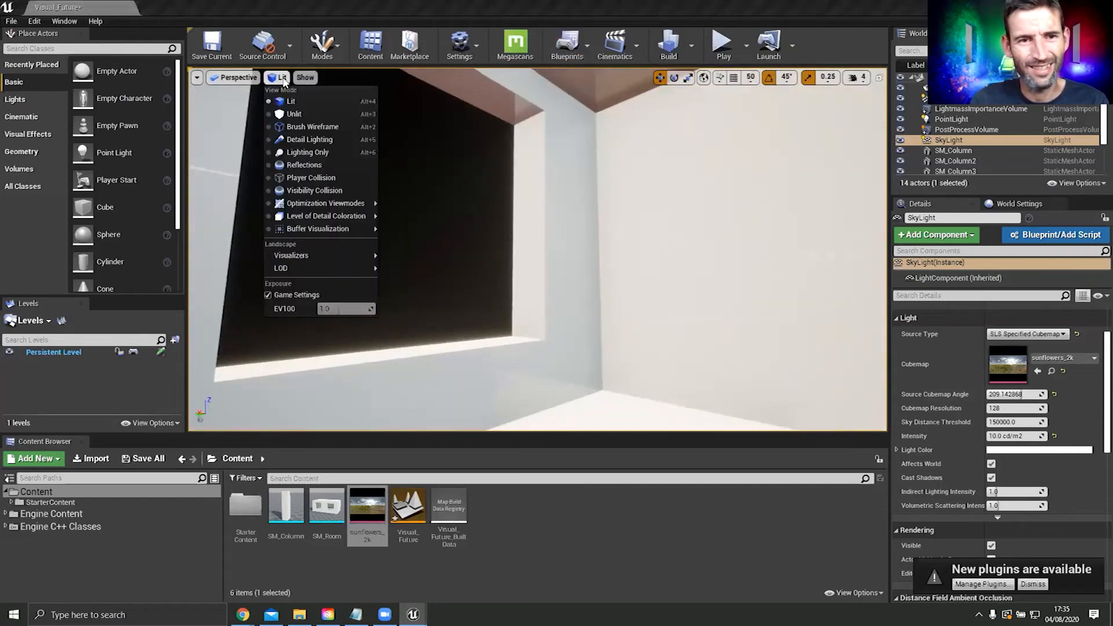
click(314, 165)
click(295, 78)
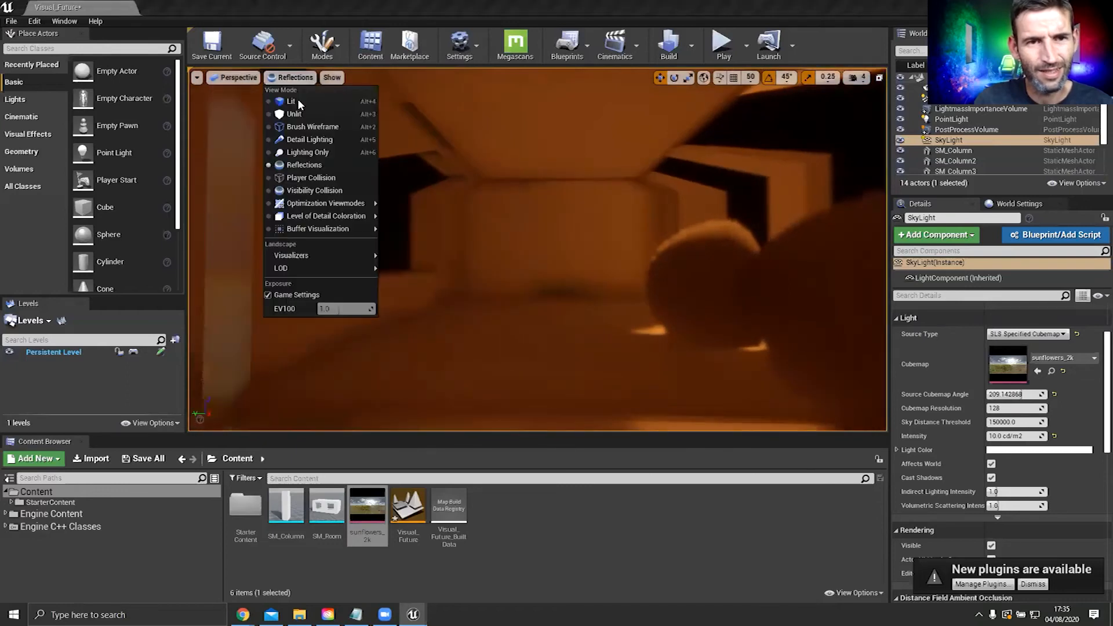
click(297, 102)
Step: Rotate the SkyLight's Source Cubemap Angle to about 48 degrees and check the lighting around the spheres
right_drag(406, 191, 683, 298)
drag(1006, 393, 993, 395)
mouse_move(521, 143)
right_down()
mouse_move(452, 145)
mouse_move(481, 191)
mouse_move(521, 142)
right_up()
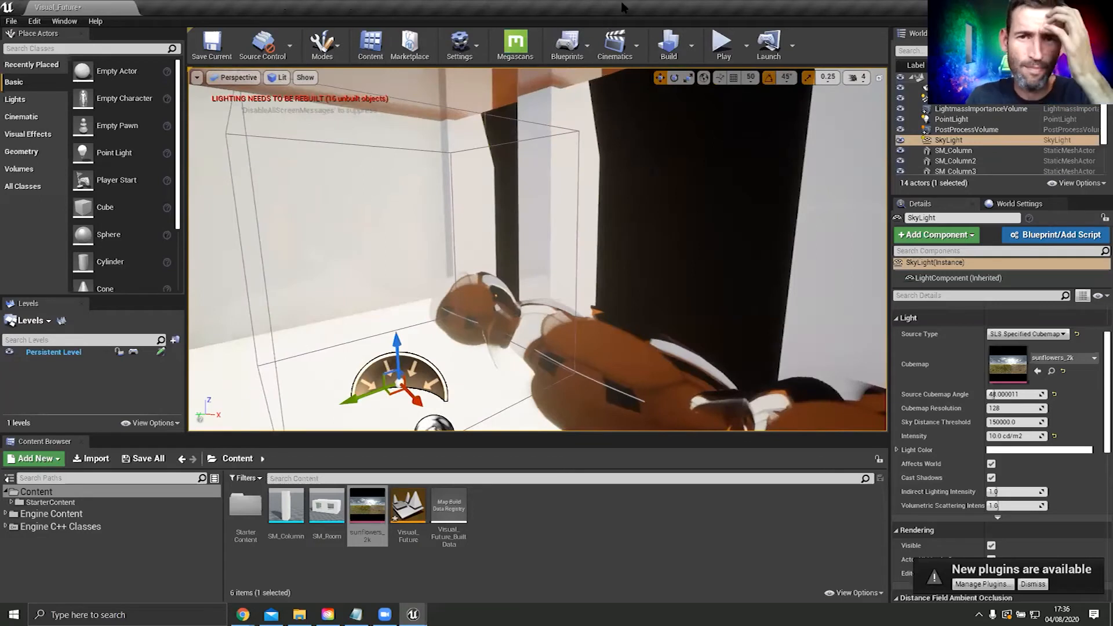
Step: Enable the built-in HDRIBackdrop plugin and restart the editor, saving all the modified content
click(470, 48)
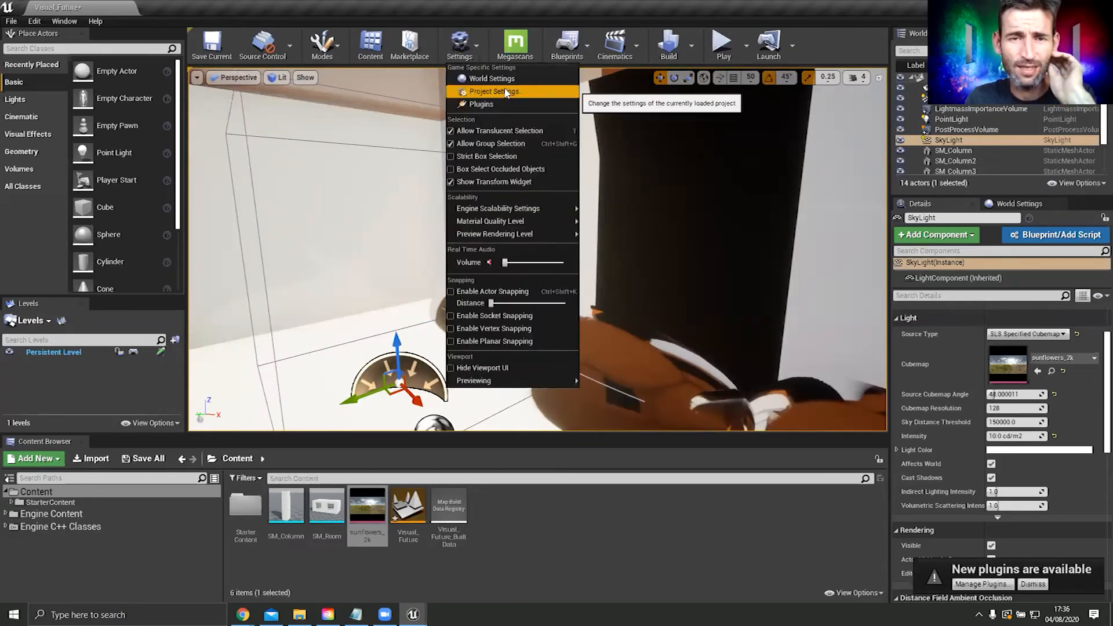
click(484, 104)
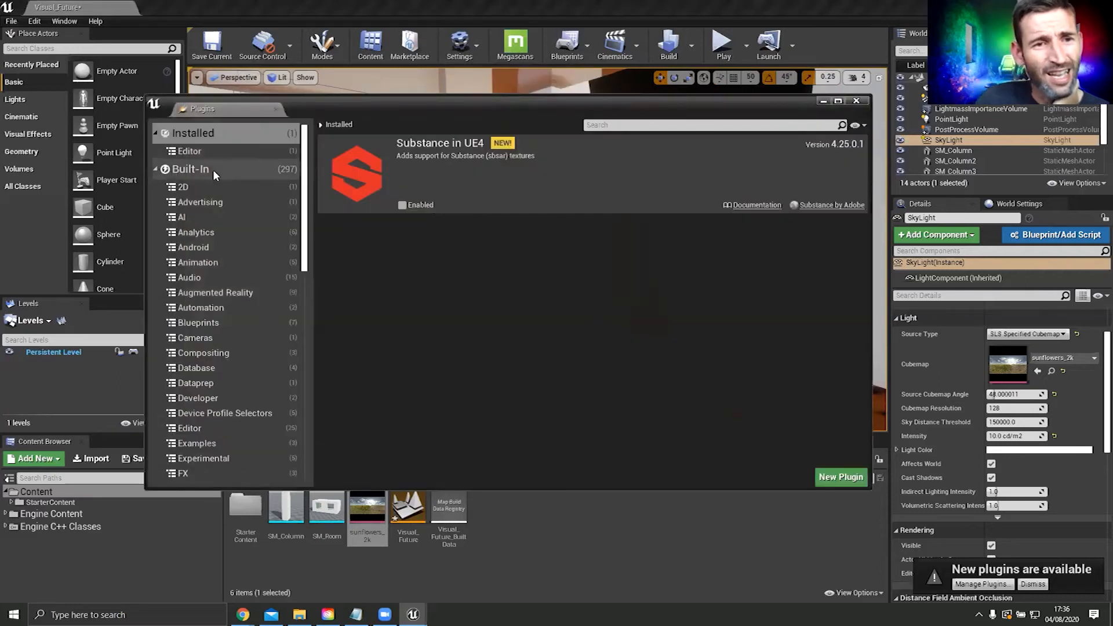
click(249, 169)
click(655, 125)
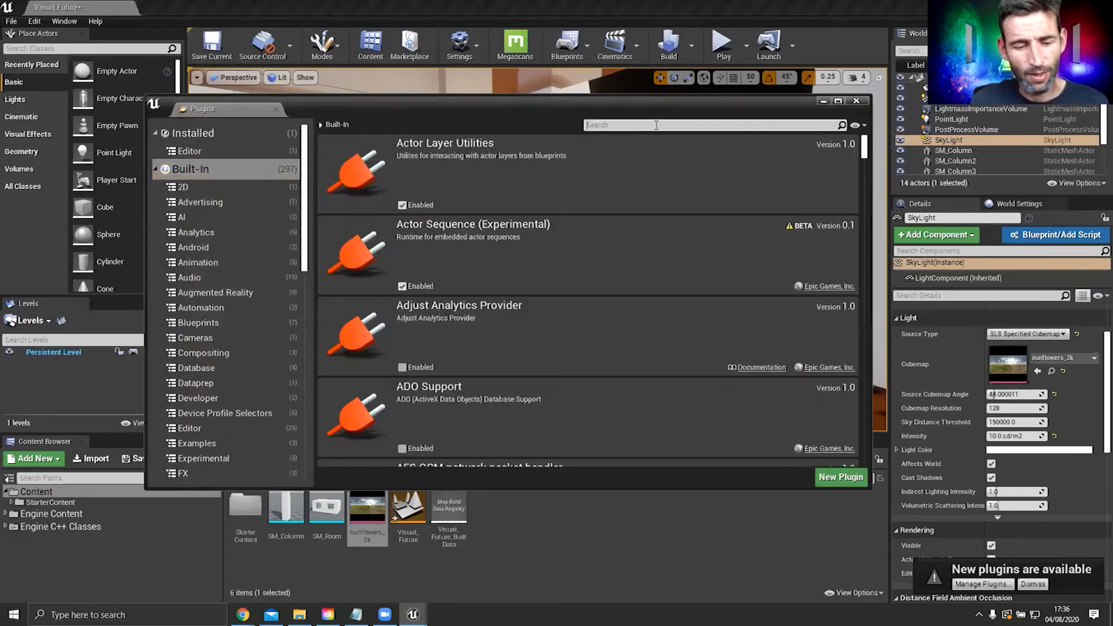
text(hdr)
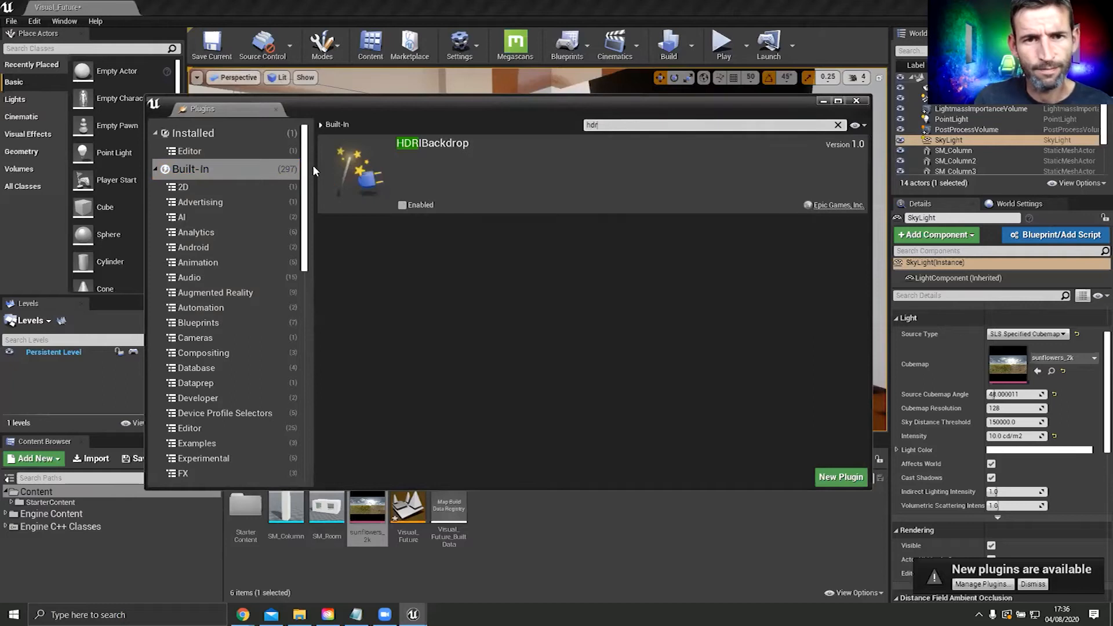
click(402, 205)
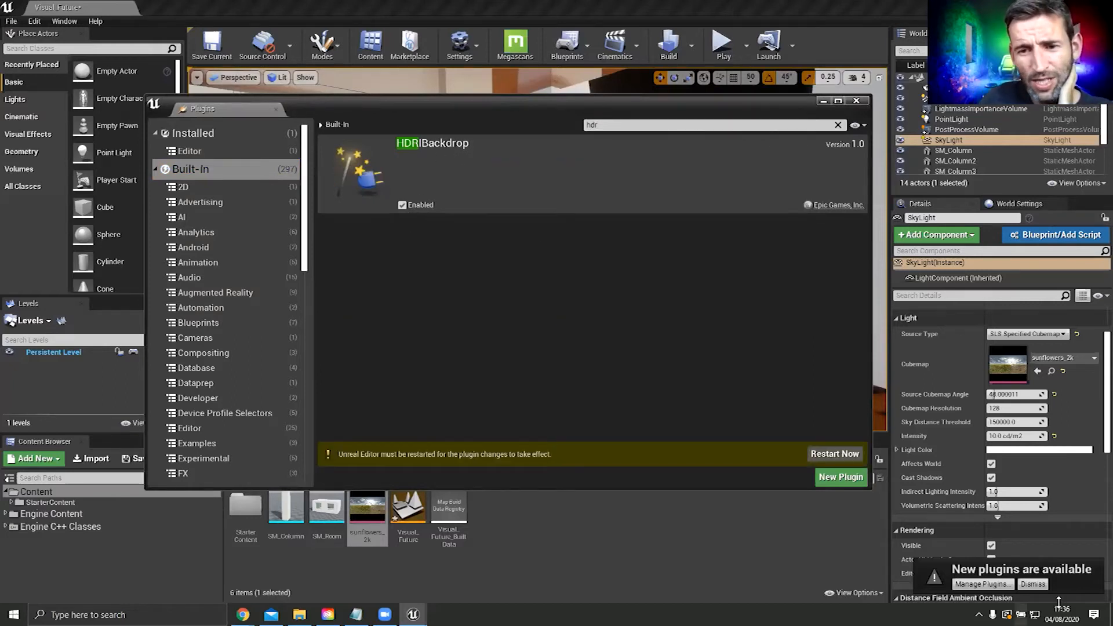
click(831, 458)
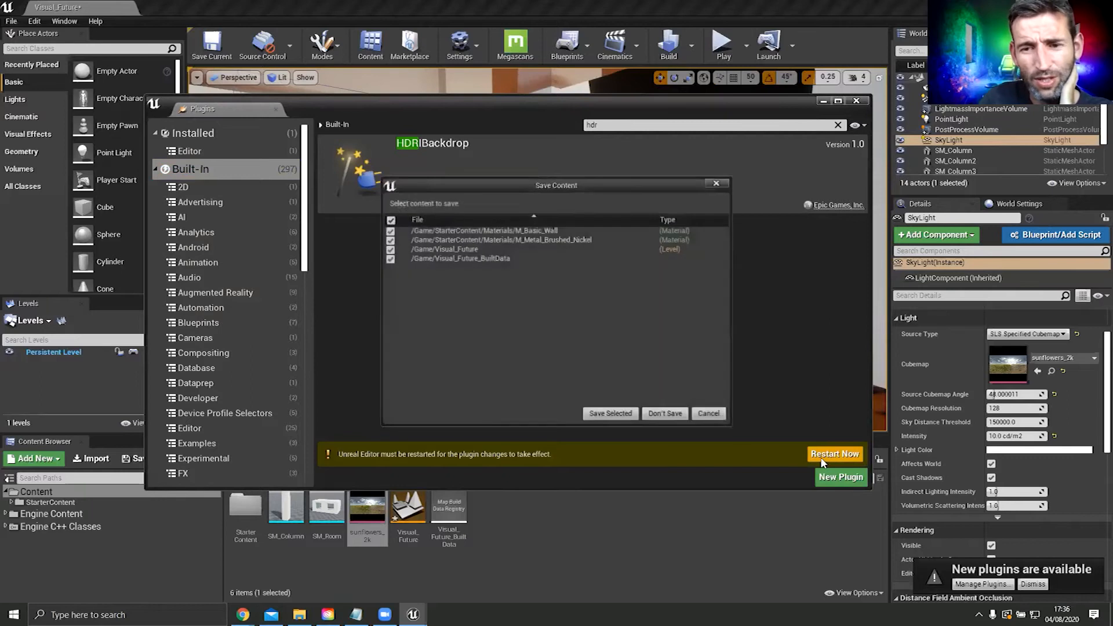
click(619, 414)
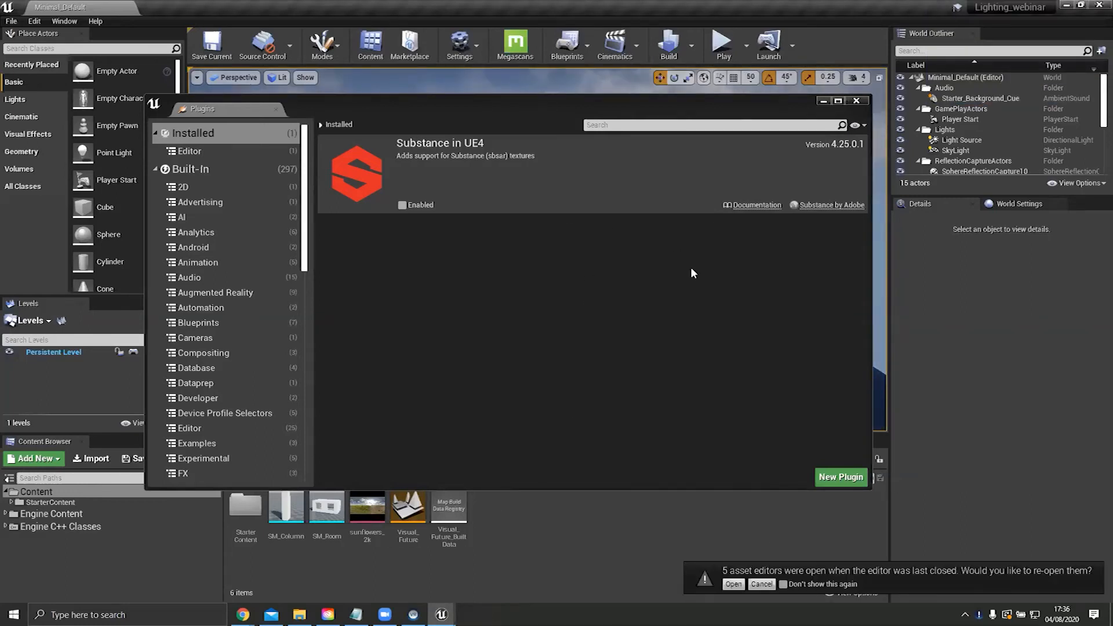
Step: Reopen the Visual_Future level and minimize the Plugins and Message Log windows
click(824, 102)
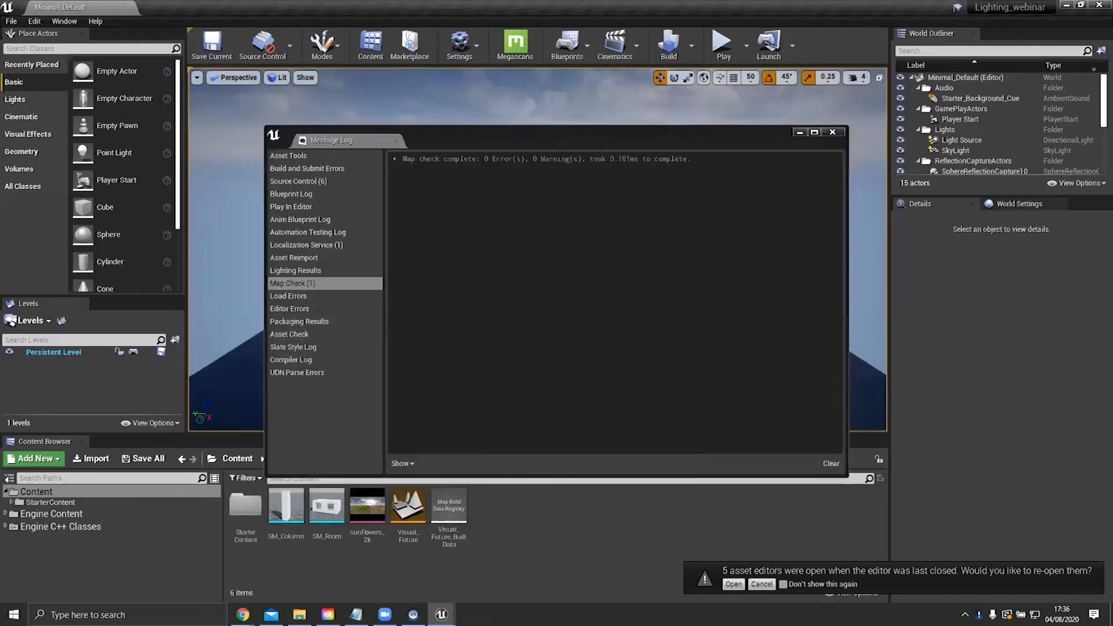
double_click(408, 508)
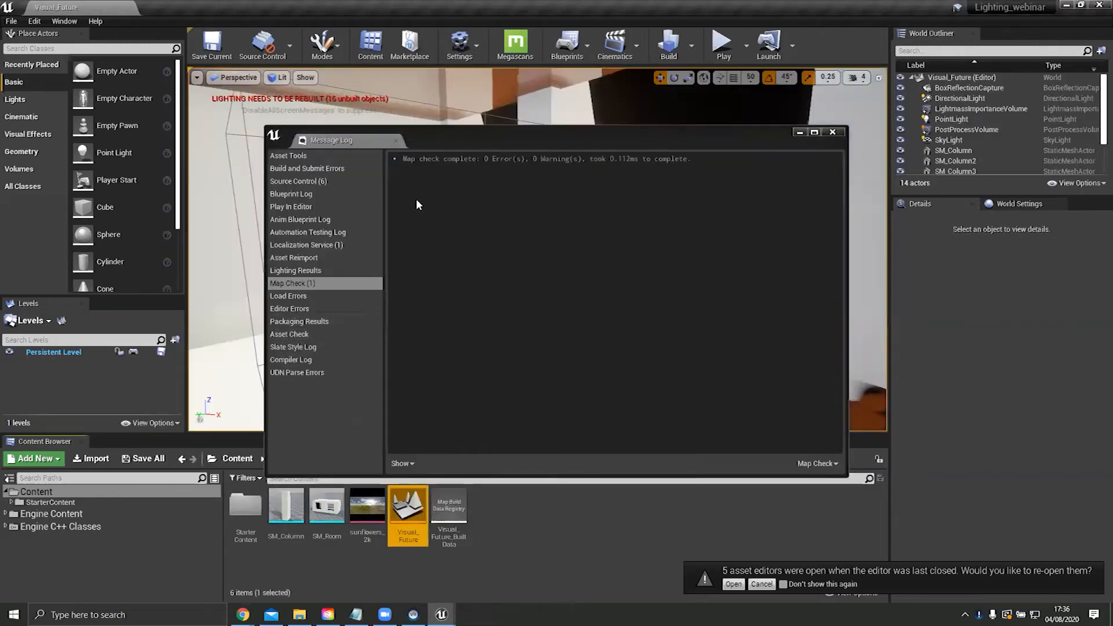
click(799, 132)
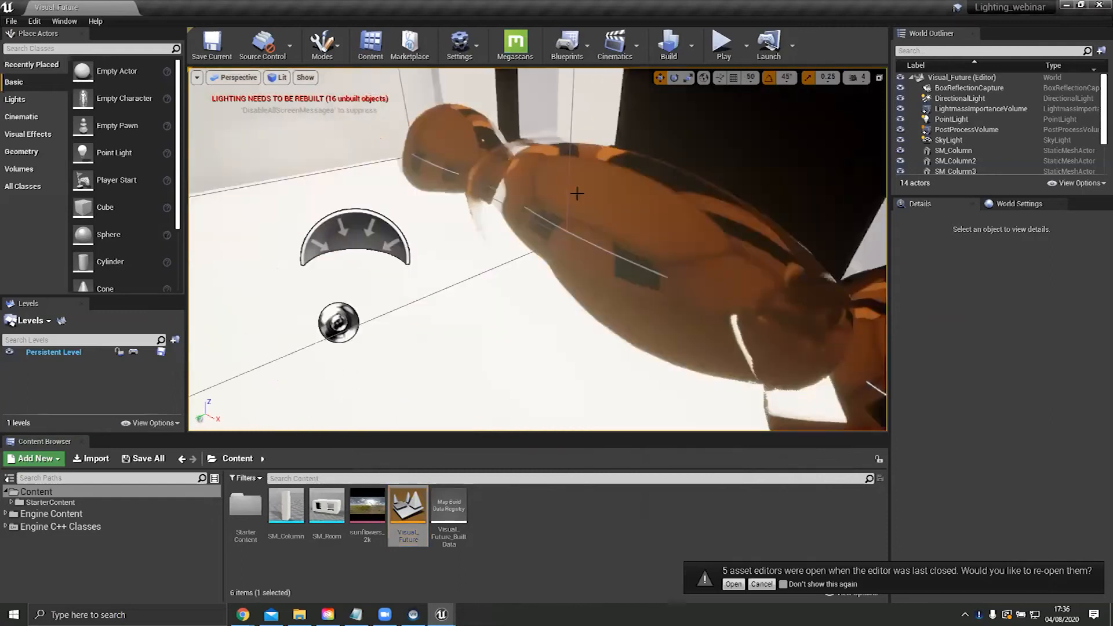
Step: Search the placeable actors for "hdr" and place an HDRIBackdrop in the room near the spheres
click(108, 48)
text(hdr)
drag(55, 72, 703, 198)
right_drag(703, 197, 620, 180)
drag(620, 181, 604, 231)
right_drag(605, 232, 614, 151)
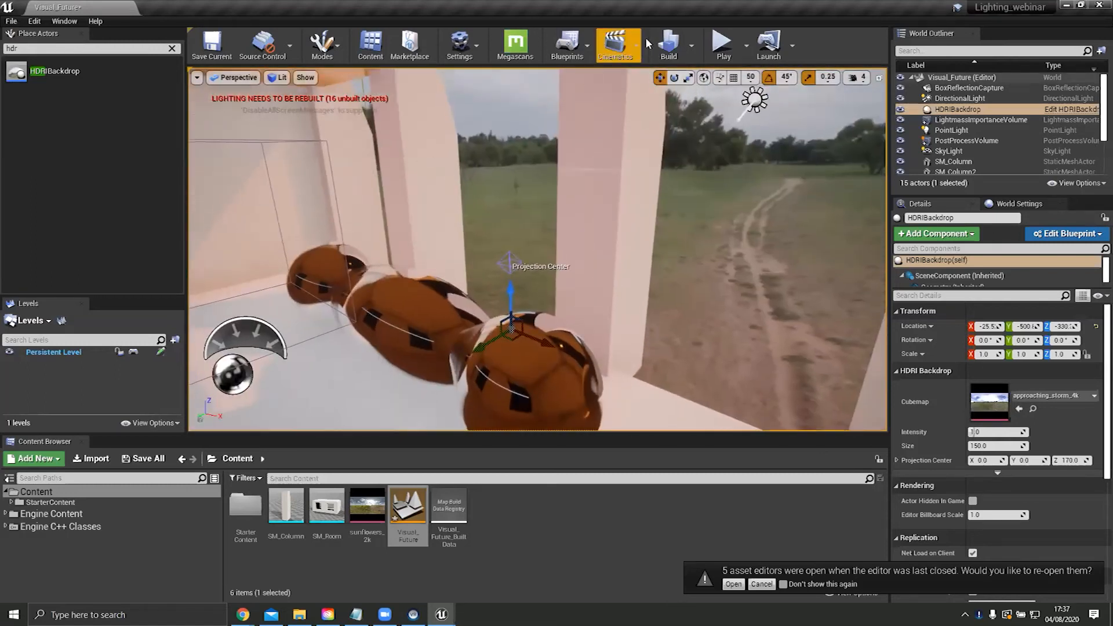
right_drag(545, 290, 512, 293)
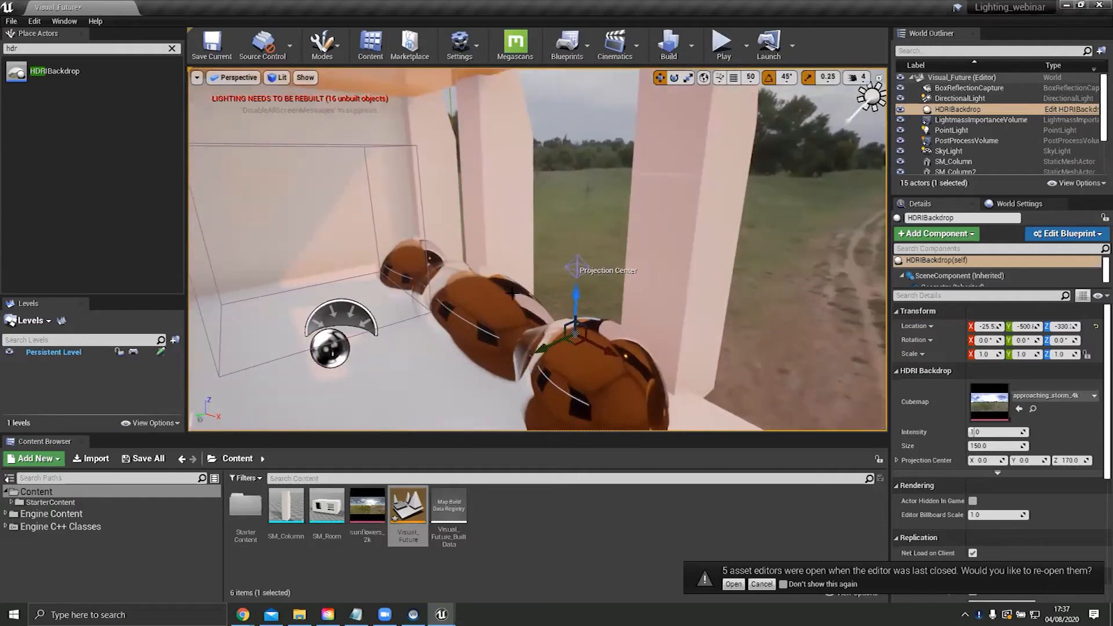
right_drag(593, 168, 610, 198)
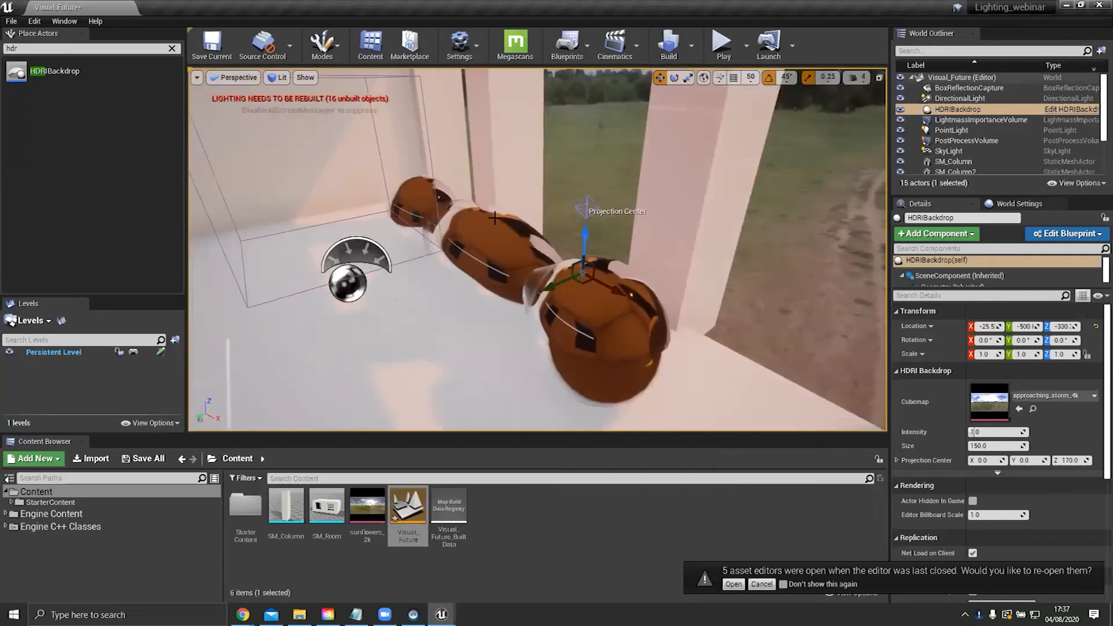
click(692, 47)
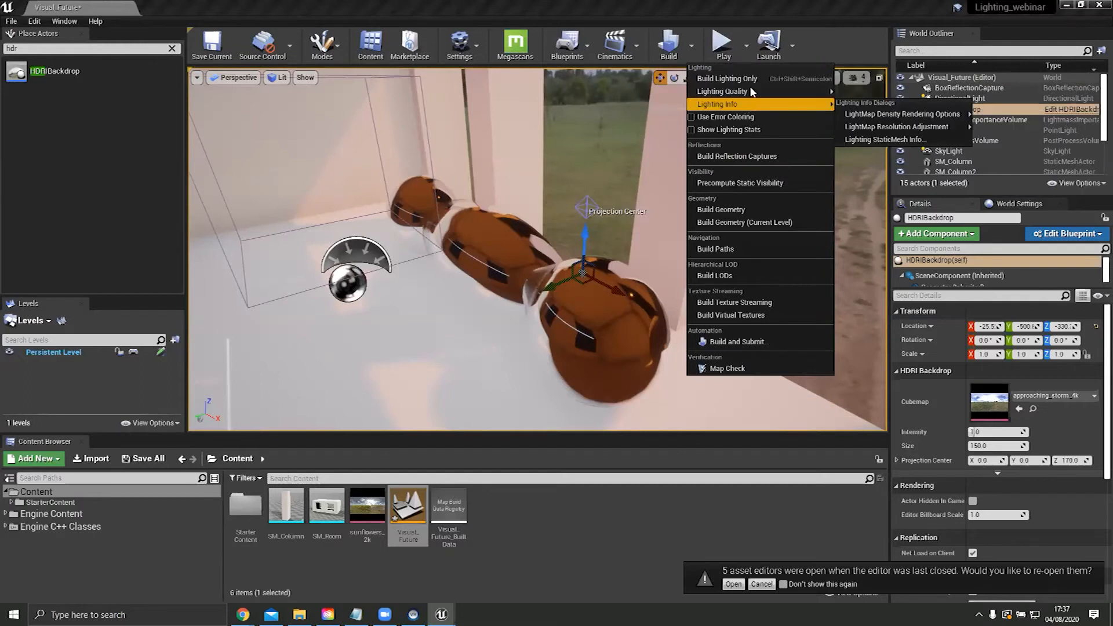
mouse_move(757, 94)
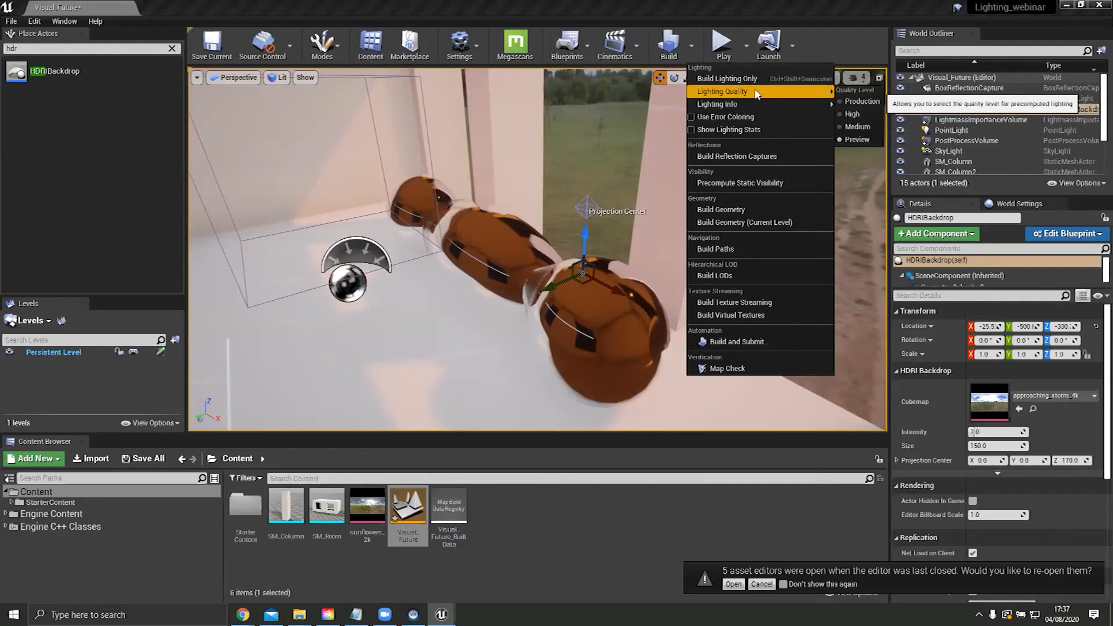
Step: Assign the sunflowers_2k texture as the HDRIBackdrop's cubemap and inspect the backdrop through the window openings
click(367, 509)
drag(367, 509, 993, 410)
right_drag(807, 271, 886, 213)
mouse_move(458, 412)
right_down()
mouse_move(473, 430)
mouse_move(300, 425)
mouse_move(450, 431)
right_up()
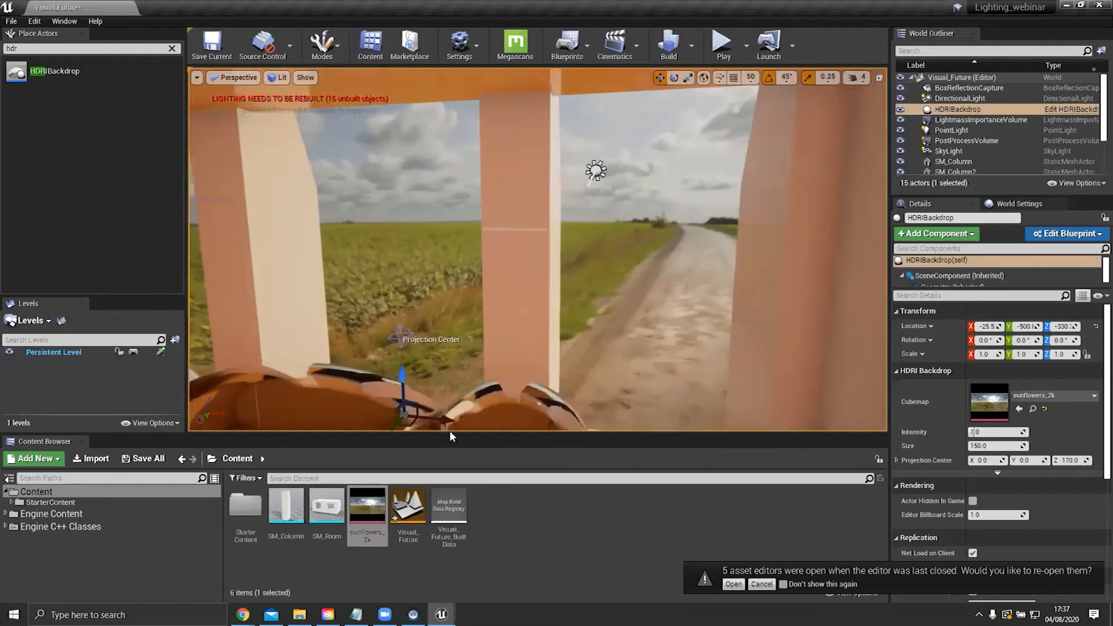
right_drag(511, 330, 1096, 319)
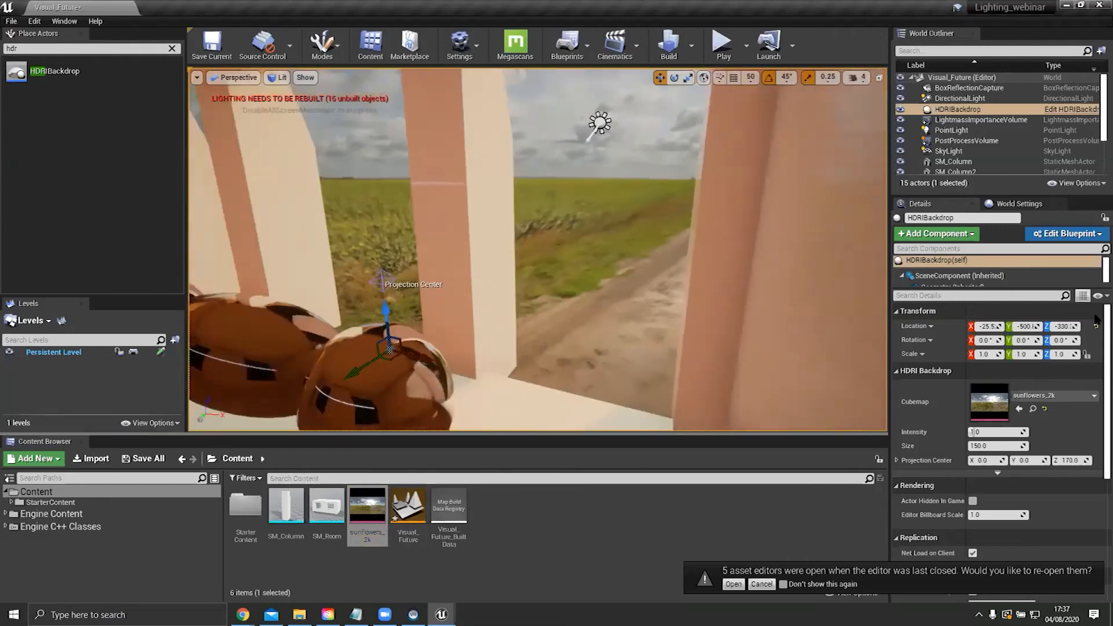
right_drag(536, 250, 522, 203)
Step: Reveal the HDRIBackdrop's advanced settings and set its Intensity to 0.5
scroll(970, 464, down, 1)
scroll(972, 467, down, 1)
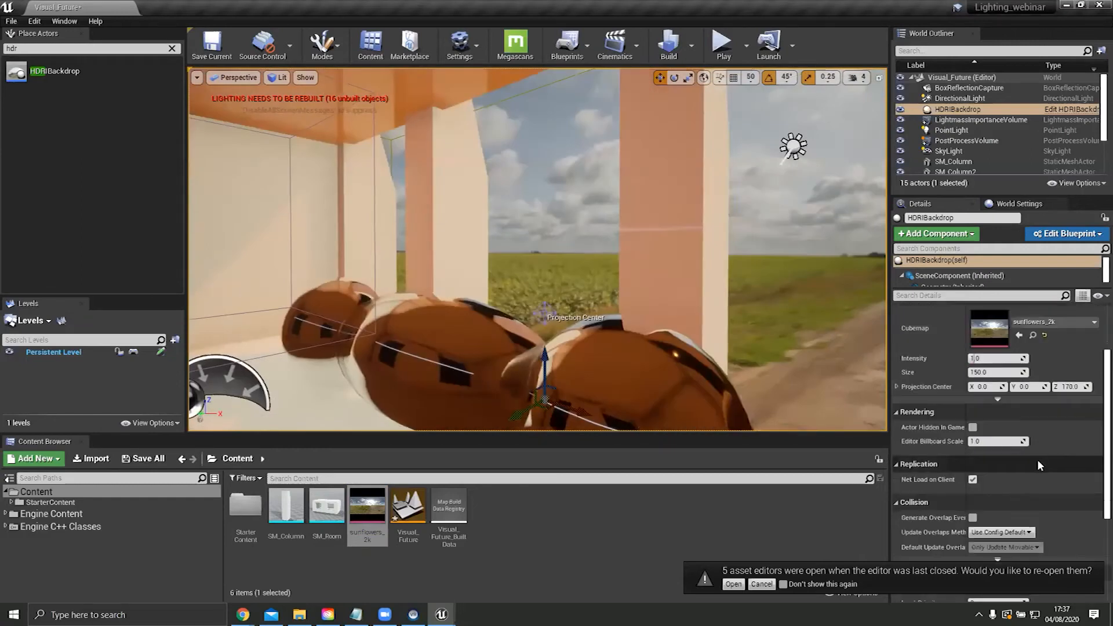
click(997, 399)
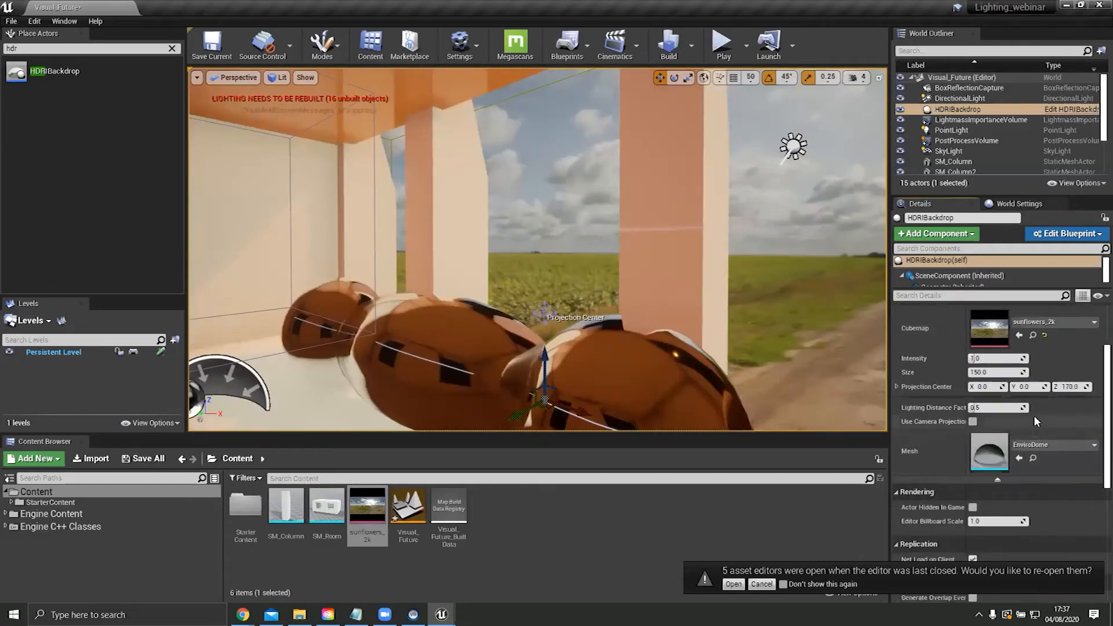
scroll(1036, 417, down, 5)
scroll(1037, 418, up, 7)
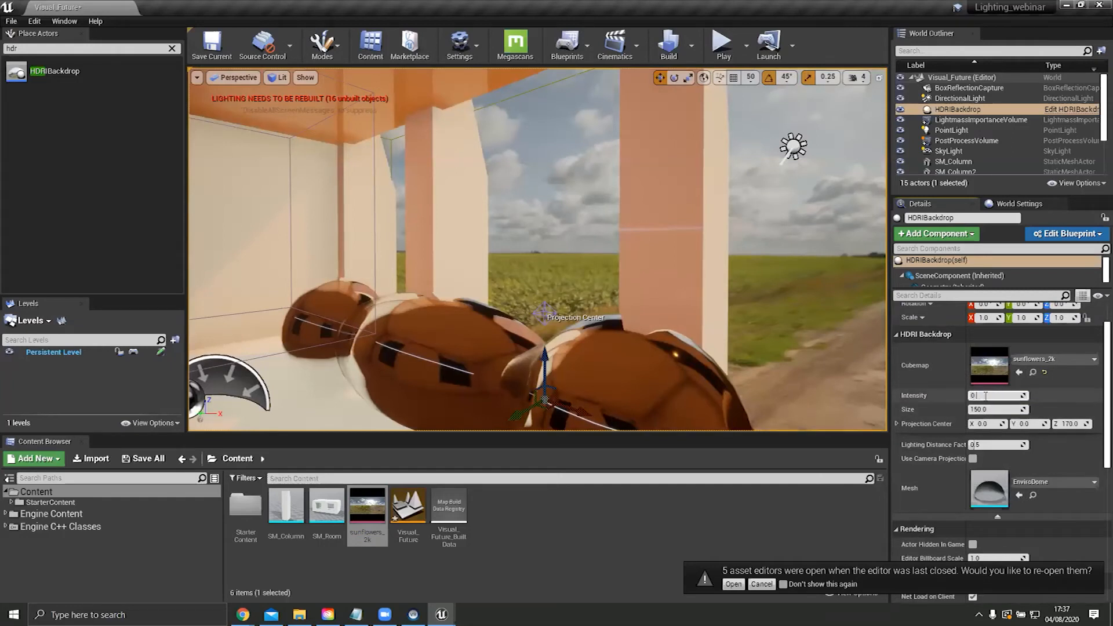
key(Return)
right_drag(767, 346, 812, 365)
scroll(993, 421, up, 2)
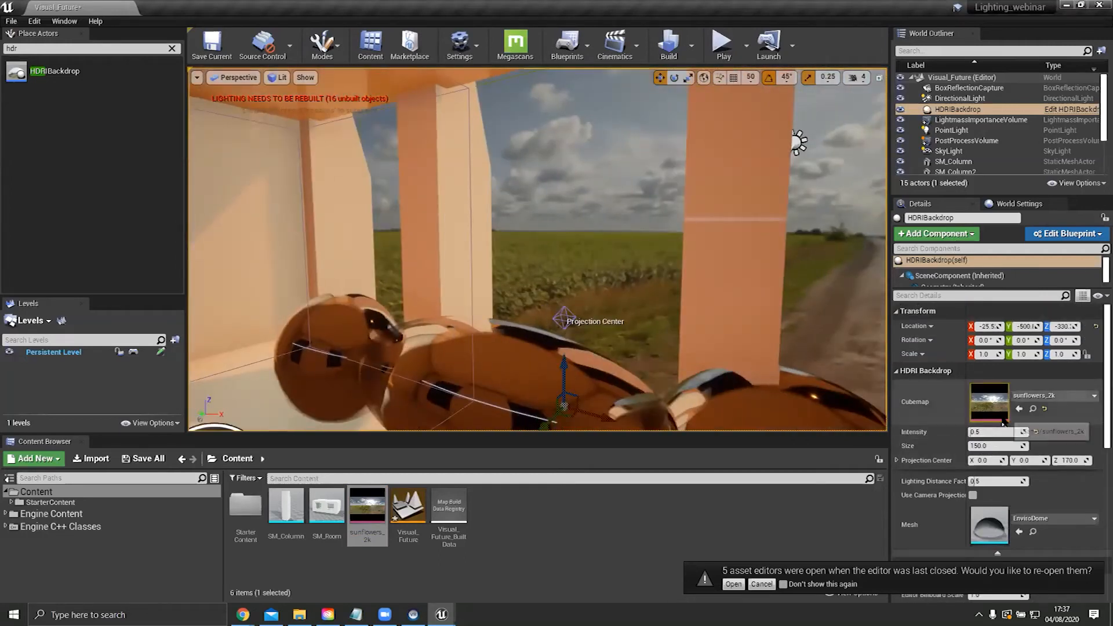
Step: Adjust the HDRIBackdrop's Lighting Distance Factor, trying about 1.6 and 0.02 and settling on about 1.24
scroll(1004, 424, down, 1)
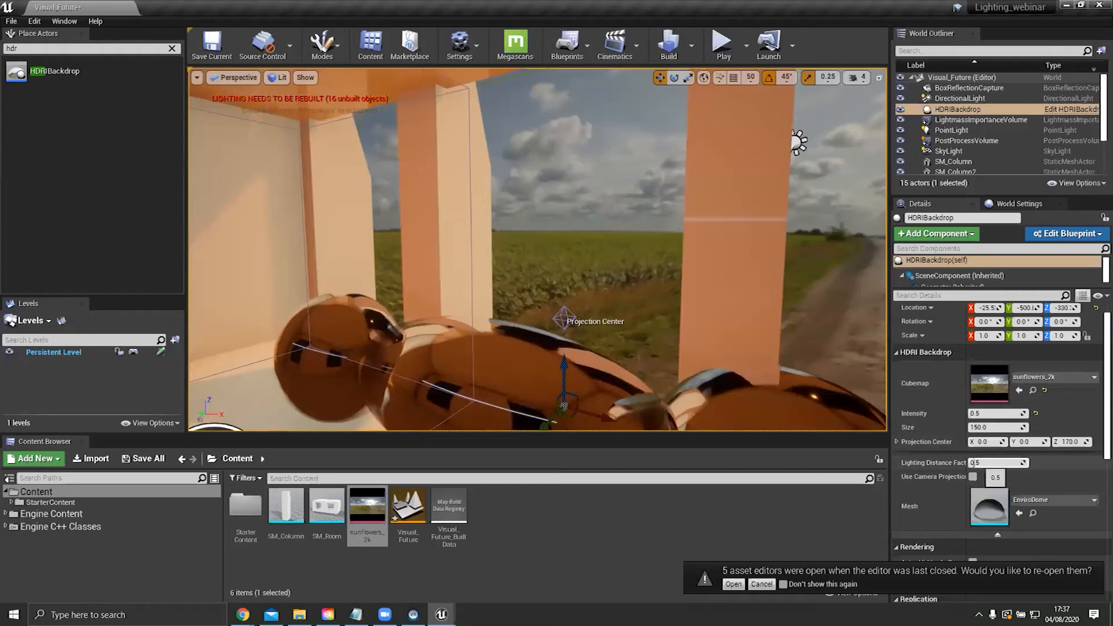
drag(975, 463, 987, 464)
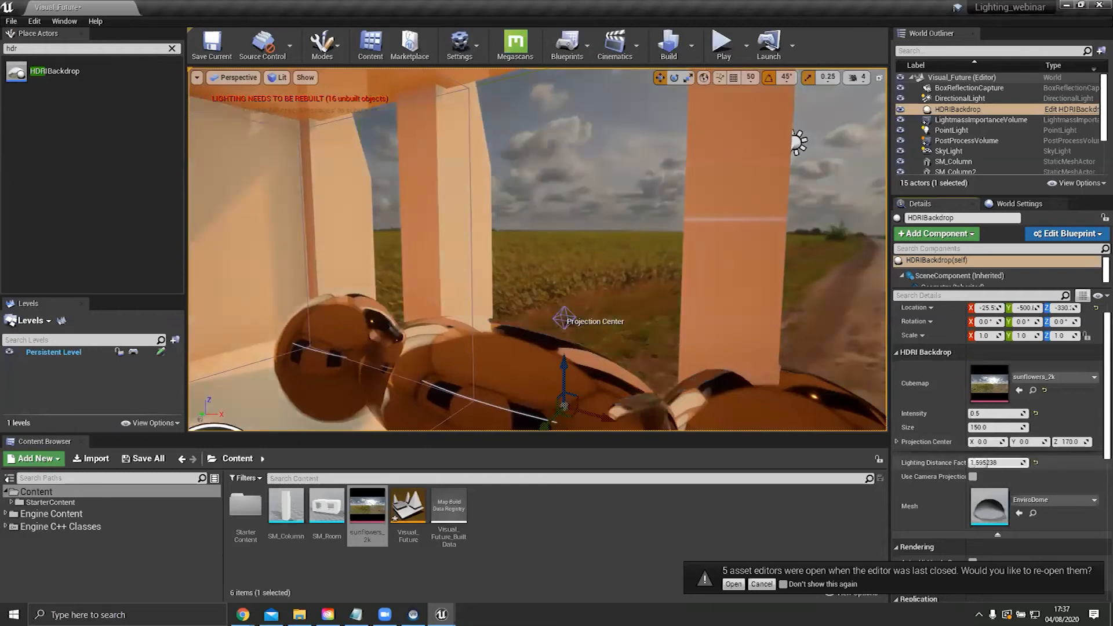
drag(988, 463, 968, 463)
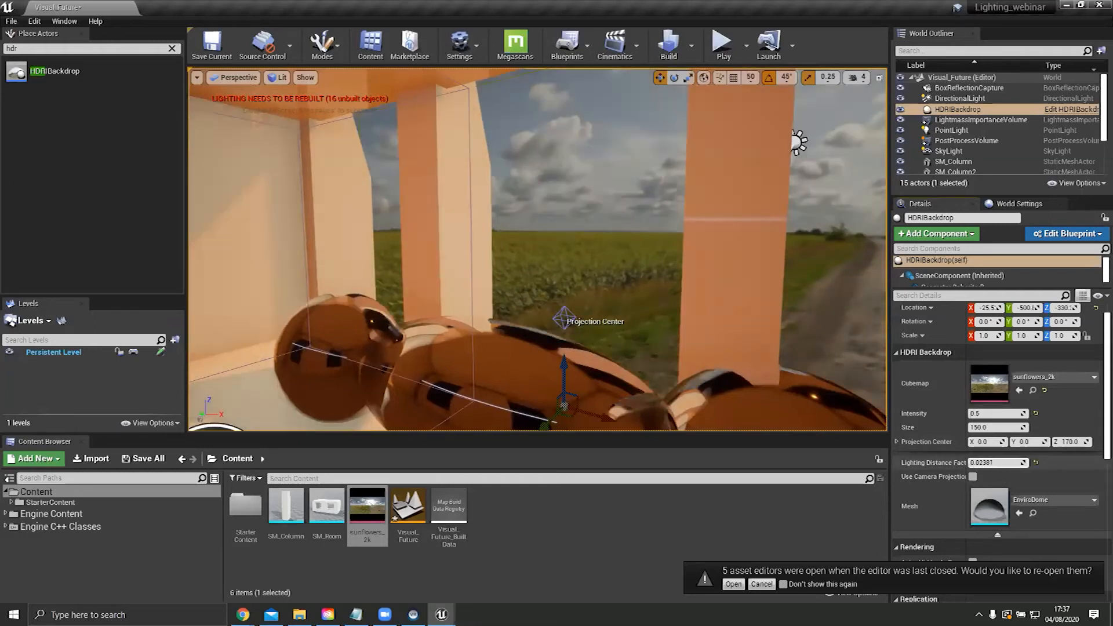
Step: View the room from outside and change the SkyLight's Source Type to SLS Captured Scene
click(458, 232)
drag(579, 289, 579, 325)
scroll(1051, 128, down, 1)
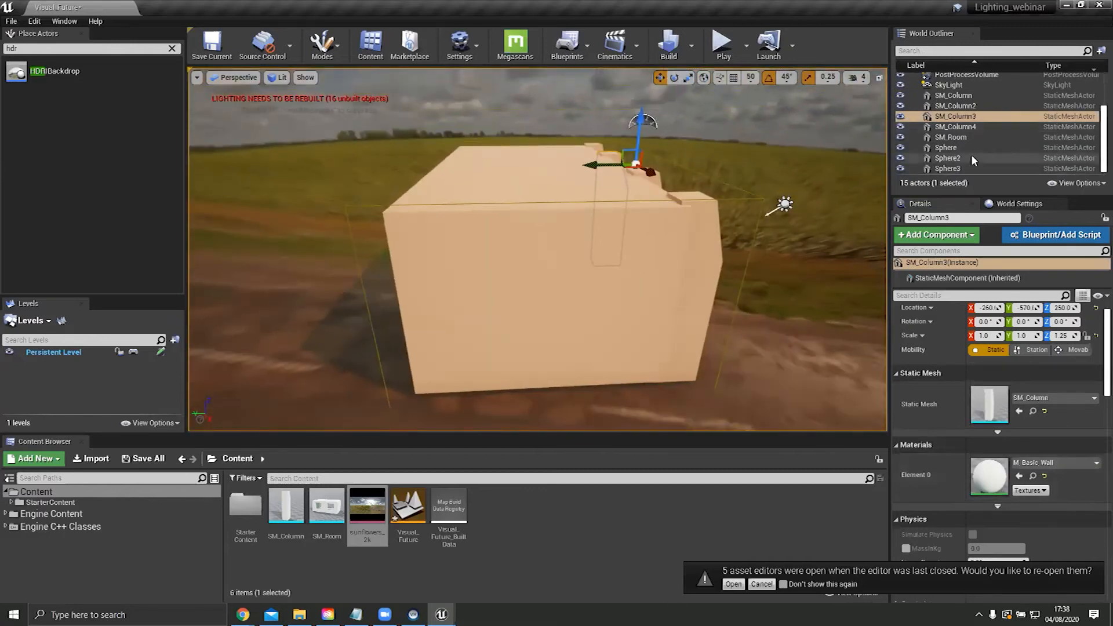
scroll(972, 154, up, 5)
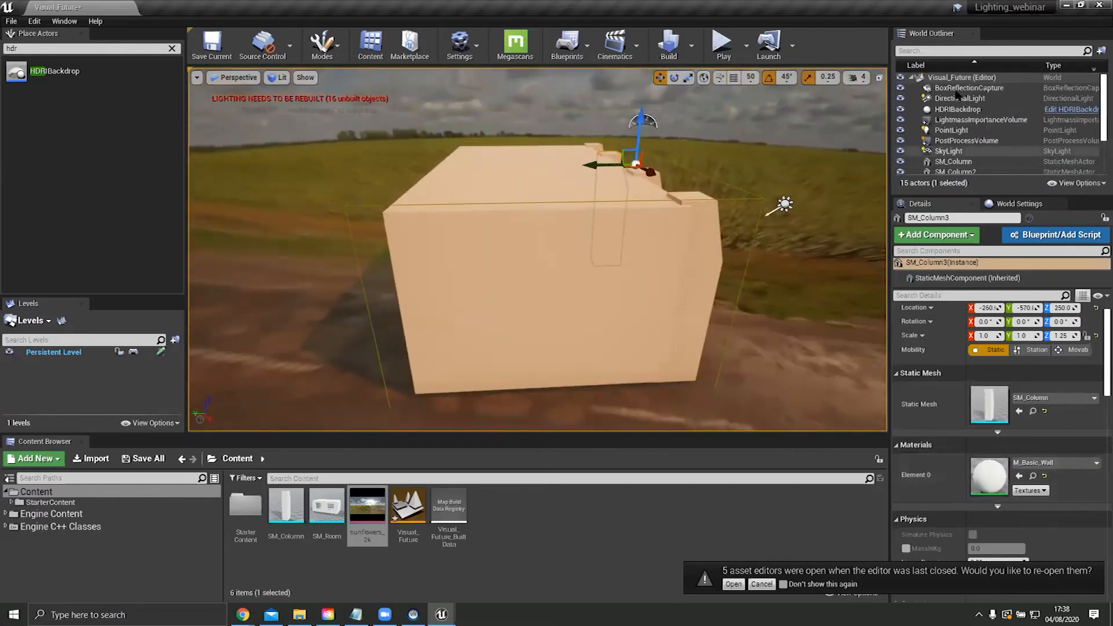
click(974, 150)
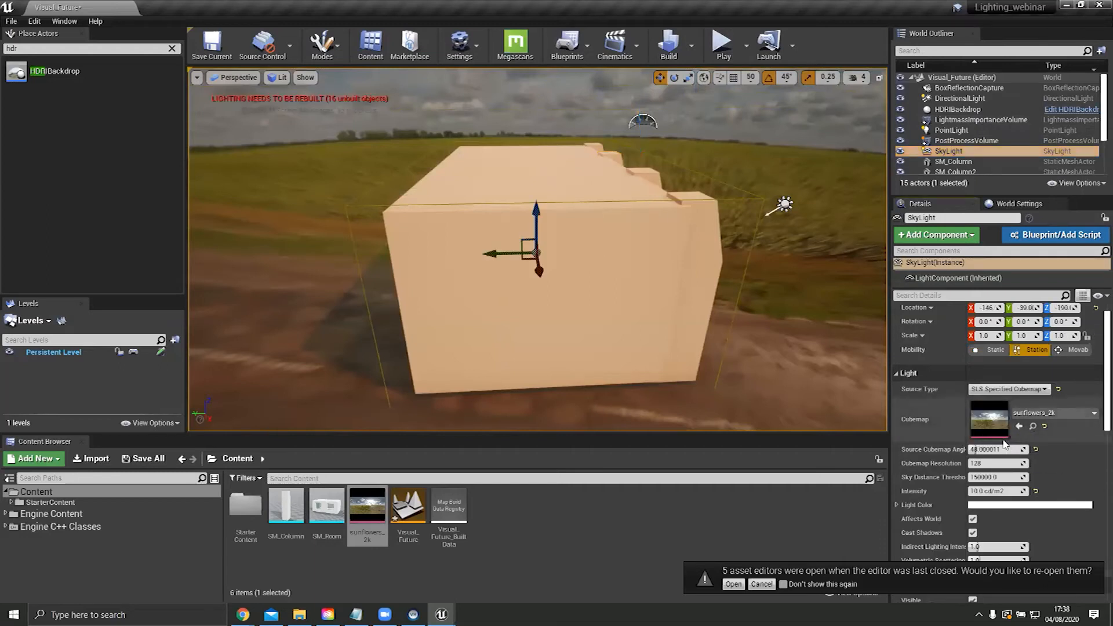
click(1036, 389)
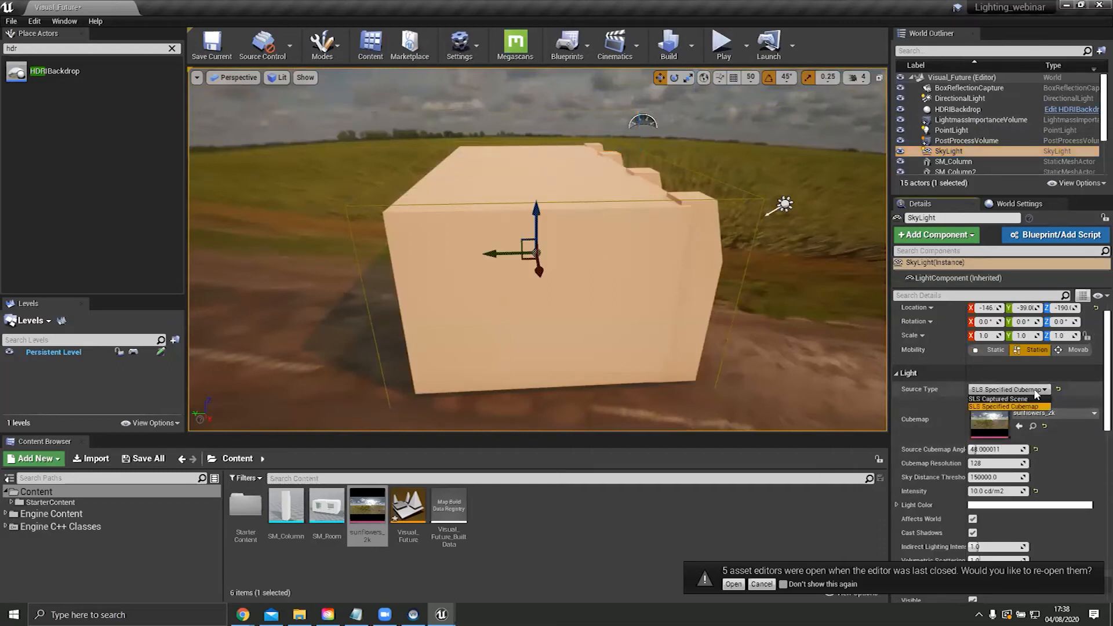
click(1004, 399)
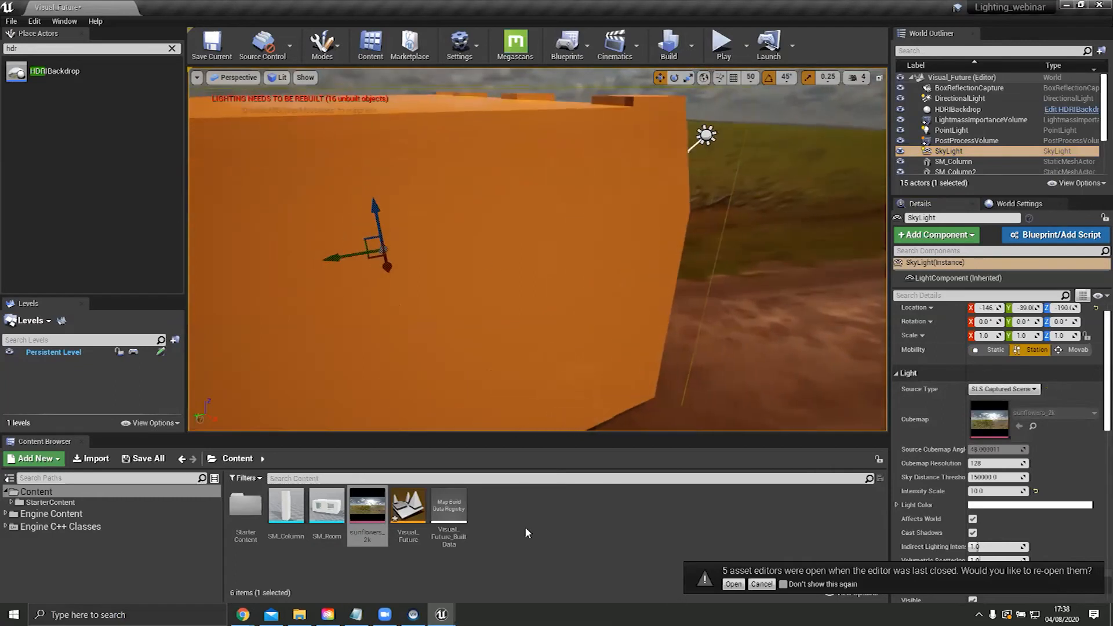
Step: Delete the HDRIBackdrop from the level and view the whole room from outside
click(986, 109)
key(Delete)
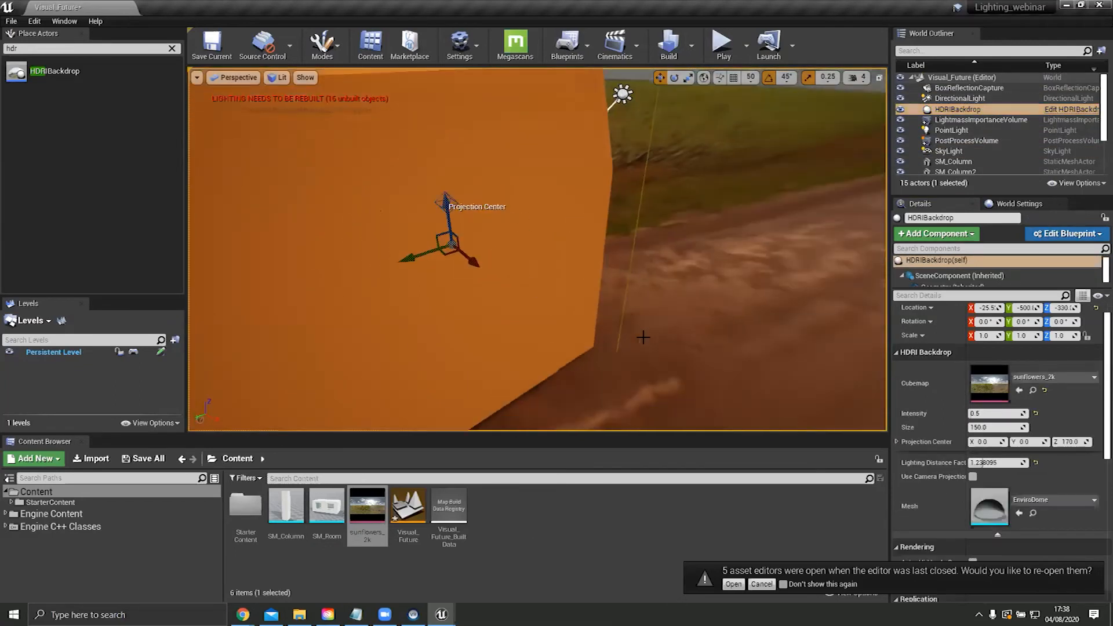
right_drag(537, 249, 614, 240)
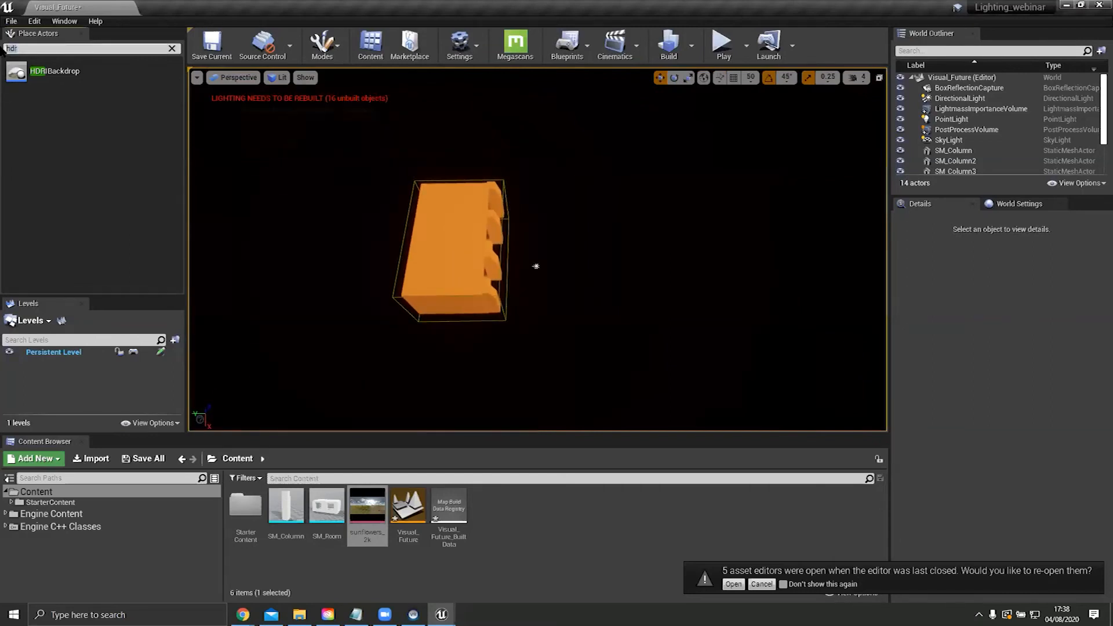
Step: Place a Landscape actor beside the room, try creating the new landscape and undo its creation
text(landscape)
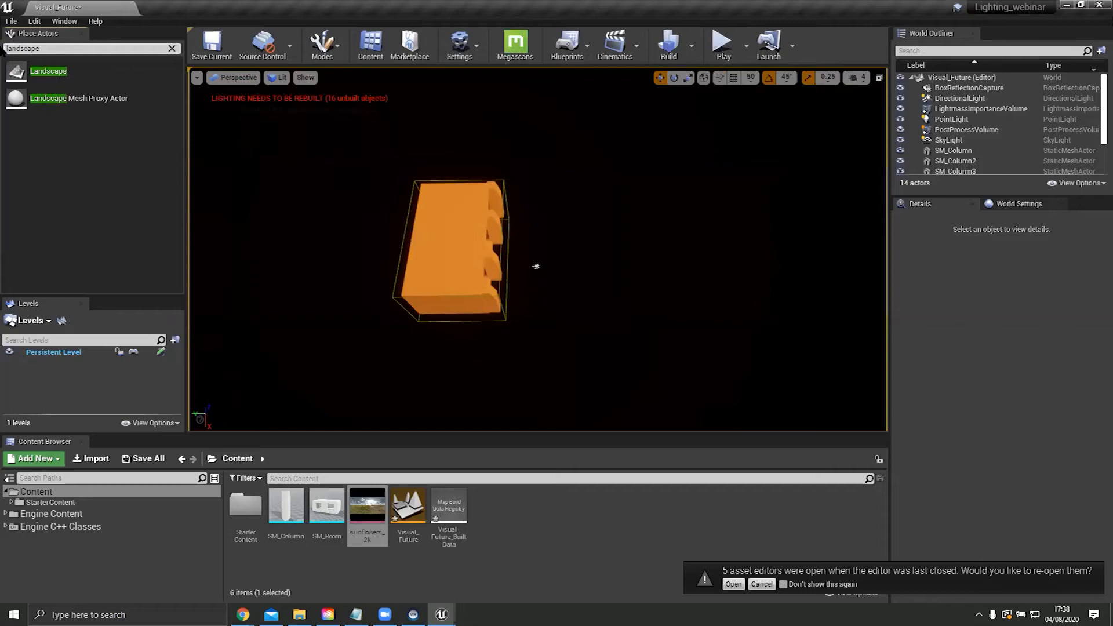
drag(49, 72, 609, 301)
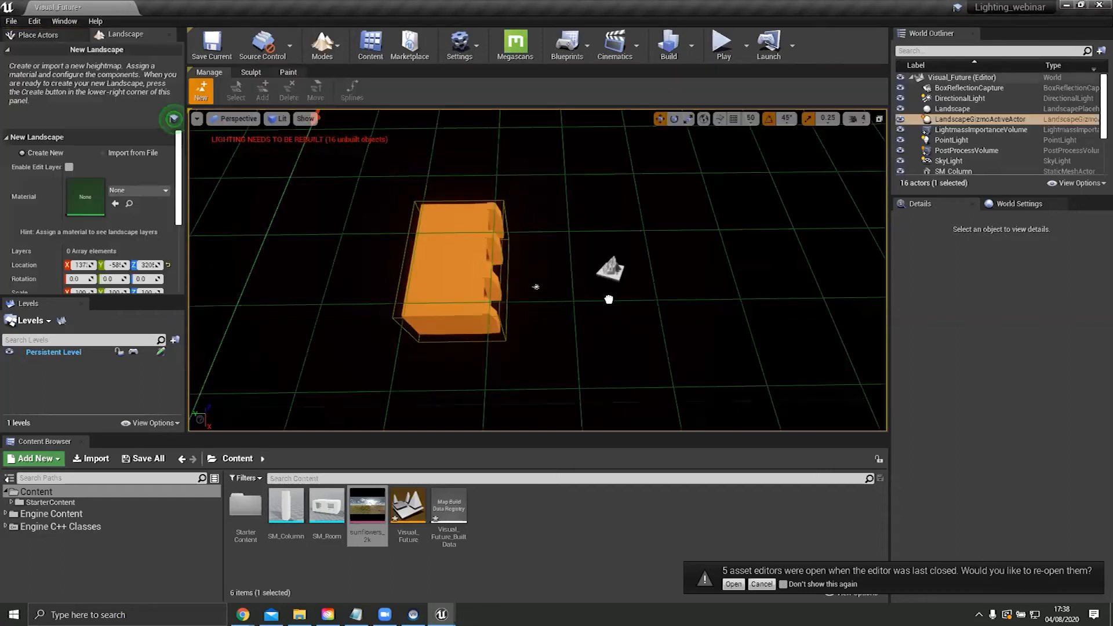
scroll(608, 299, down, 4)
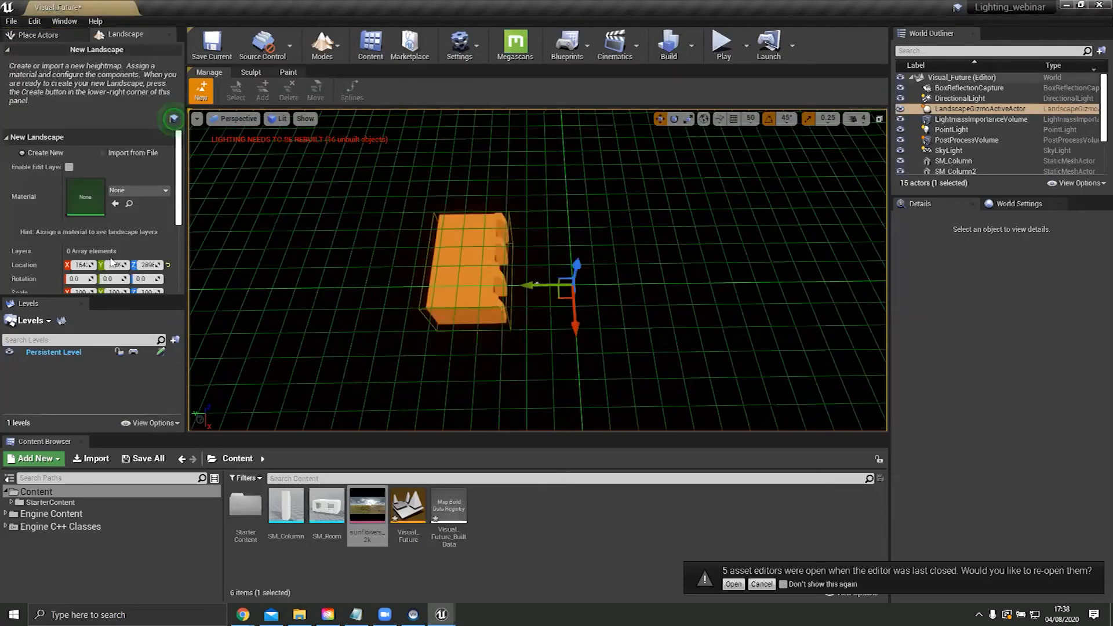
scroll(111, 261, down, 3)
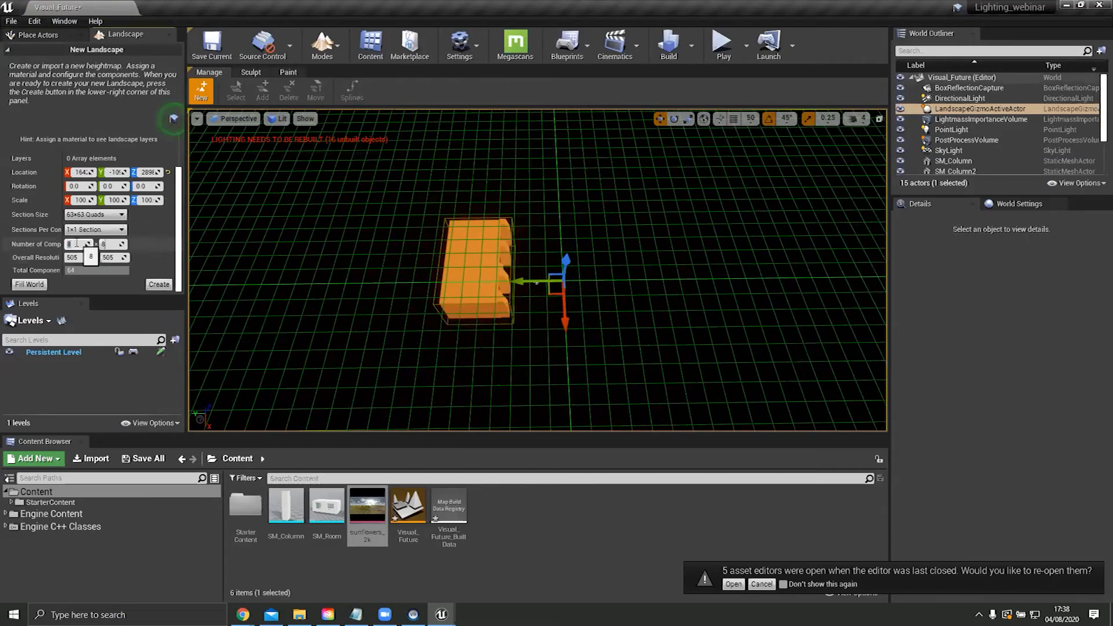
click(160, 285)
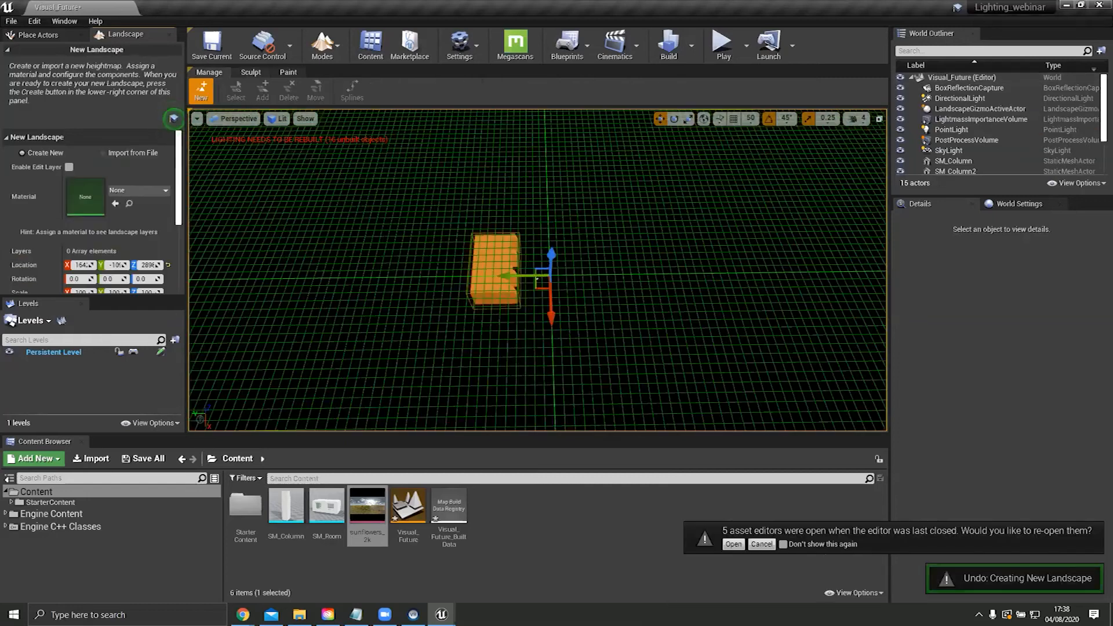
key(ctrl+z)
Step: Move the new landscape's grid so that it lies beneath and around the room, and create the landscape
alt+drag(551, 369, 551, 290)
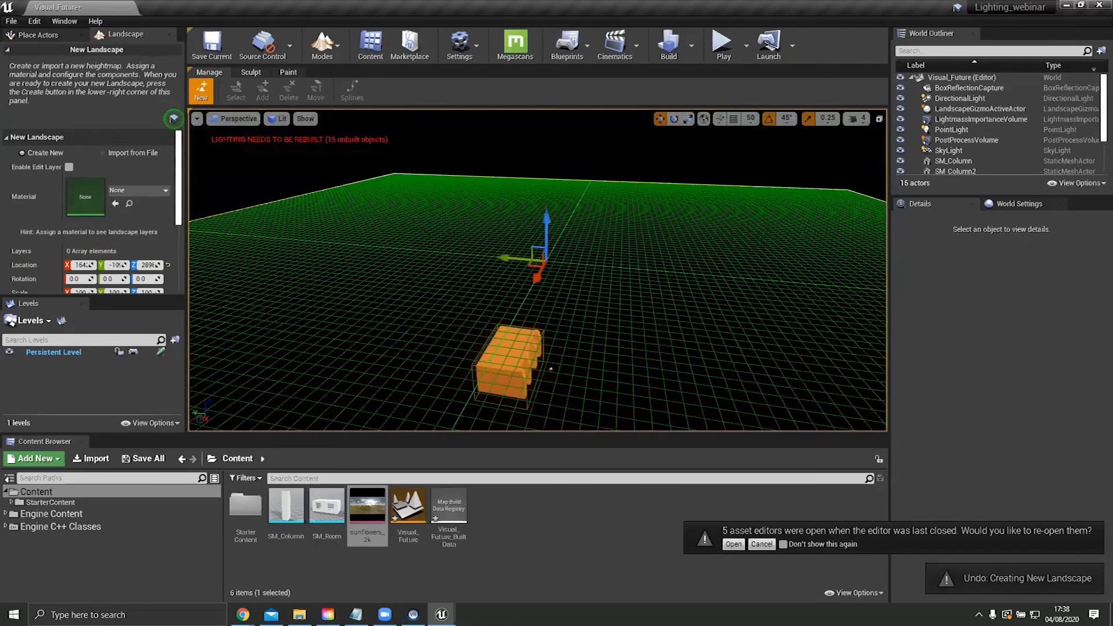
drag(546, 223, 596, 340)
middle_drag(597, 339, 624, 306)
drag(544, 304, 546, 273)
drag(508, 313, 812, 353)
alt+drag(585, 303, 554, 304)
drag(705, 280, 665, 258)
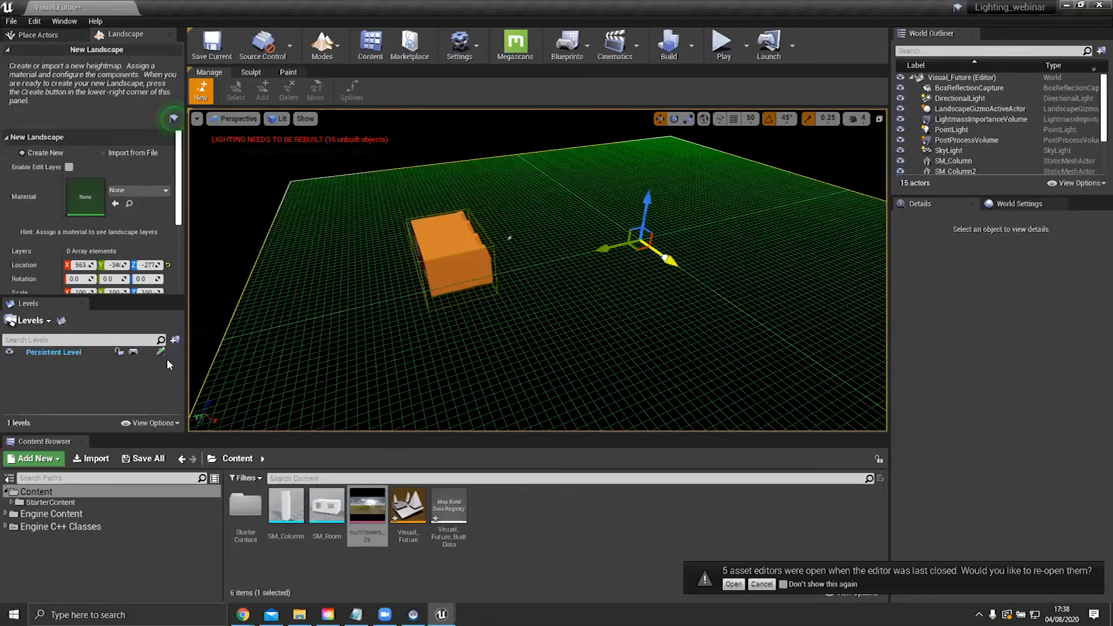
scroll(158, 281, down, 3)
click(158, 284)
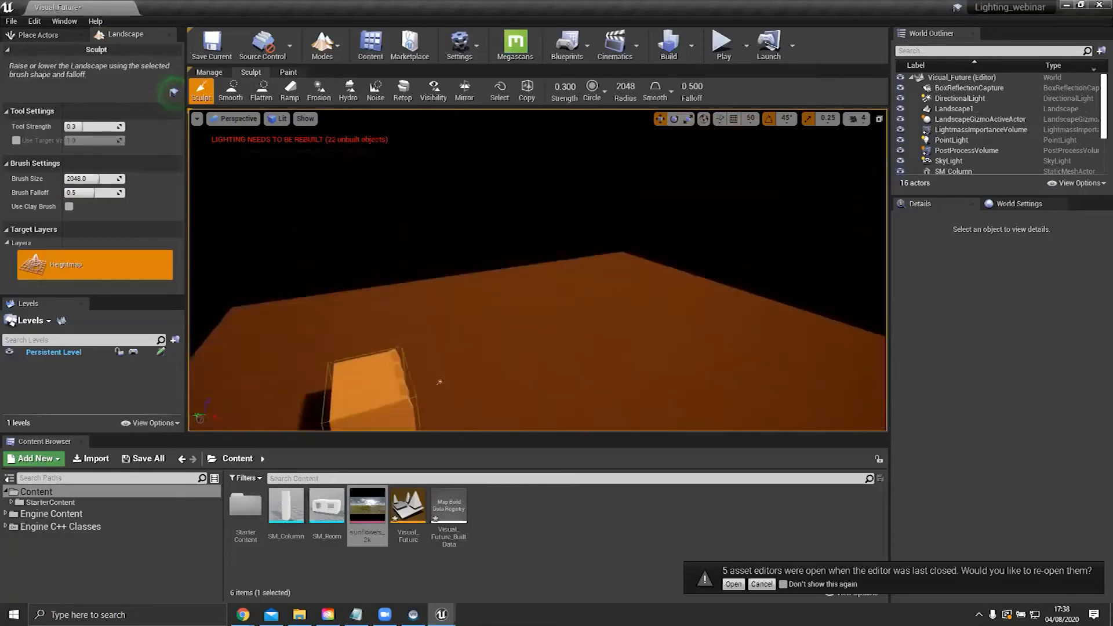
Step: Sculpt broad hills into the landscape outside the room's open side with brush size 2048 and strength 0.3
mouse_move(537, 270)
right_down()
mouse_move(537, 348)
mouse_move(638, 273)
mouse_move(661, 313)
mouse_move(597, 348)
mouse_move(621, 205)
right_up()
mouse_move(622, 205)
mouse_down()
mouse_move(604, 204)
mouse_move(723, 231)
mouse_move(808, 284)
mouse_up()
right_drag(808, 284, 652, 261)
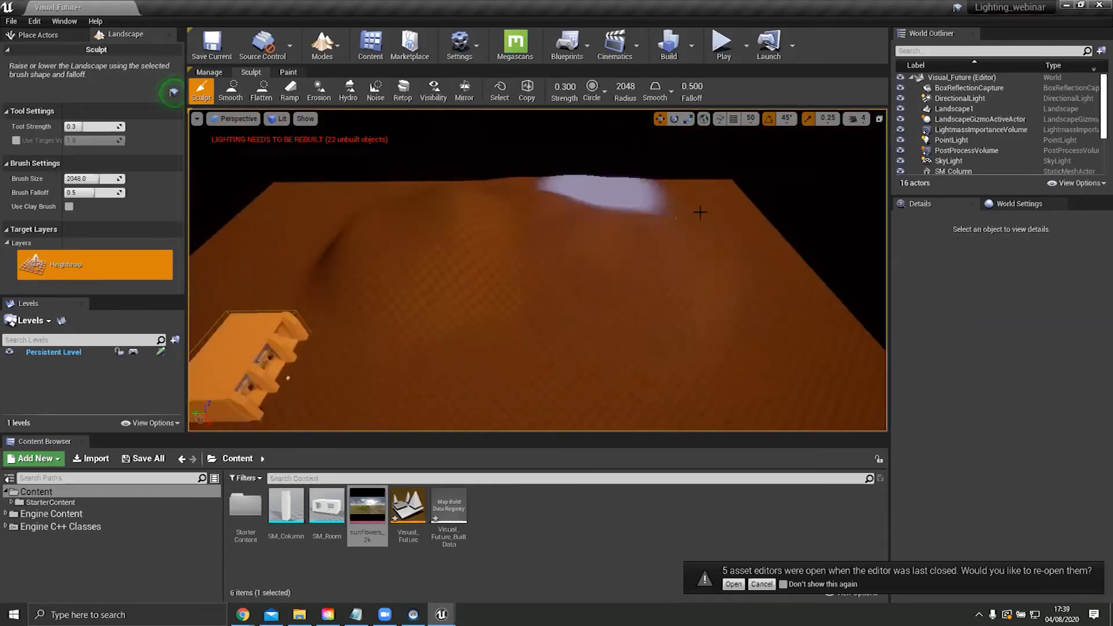
mouse_move(760, 263)
right_down()
mouse_move(753, 279)
mouse_move(742, 261)
mouse_move(759, 290)
mouse_move(748, 267)
mouse_move(665, 315)
right_up()
mouse_move(665, 315)
mouse_down()
mouse_move(546, 363)
mouse_move(439, 377)
mouse_move(464, 395)
mouse_up()
Step: Reduce the sculpting brush size to about 796 and add smaller ridges and peaks to the hills around the room
right_drag(708, 279, 163, 237)
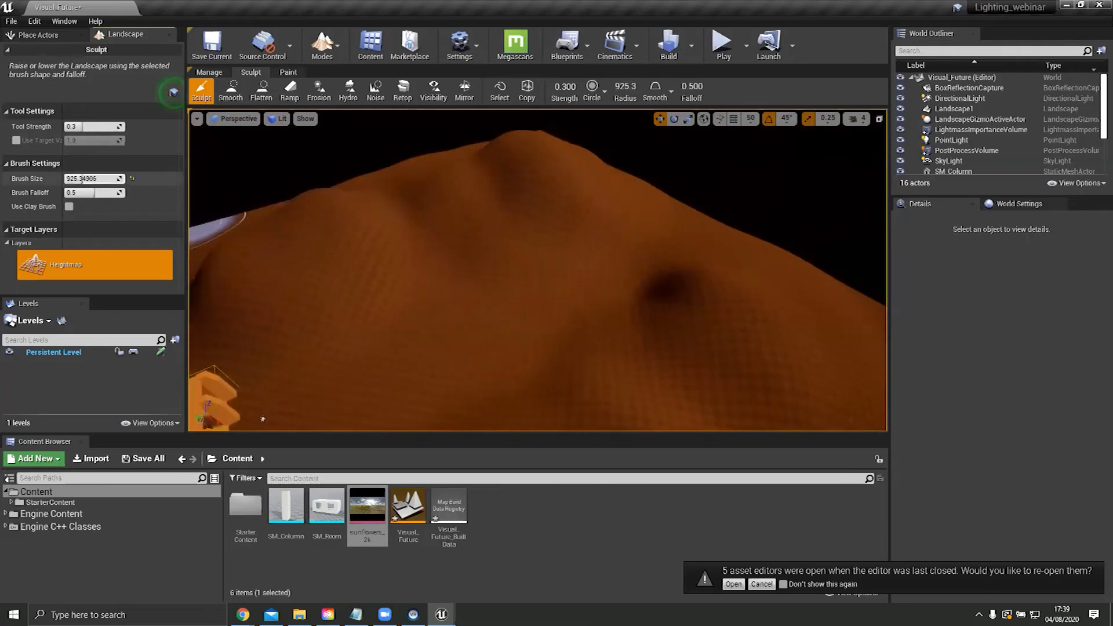
right_drag(429, 203, 348, 211)
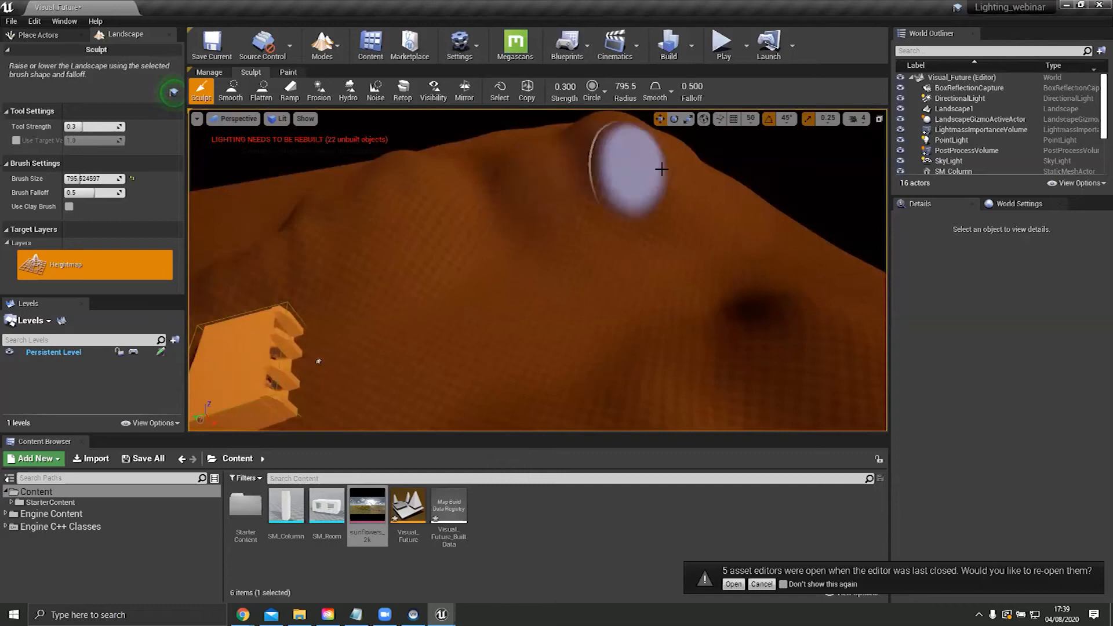
mouse_move(810, 276)
right_down()
mouse_move(835, 270)
mouse_move(783, 325)
mouse_move(641, 334)
right_up()
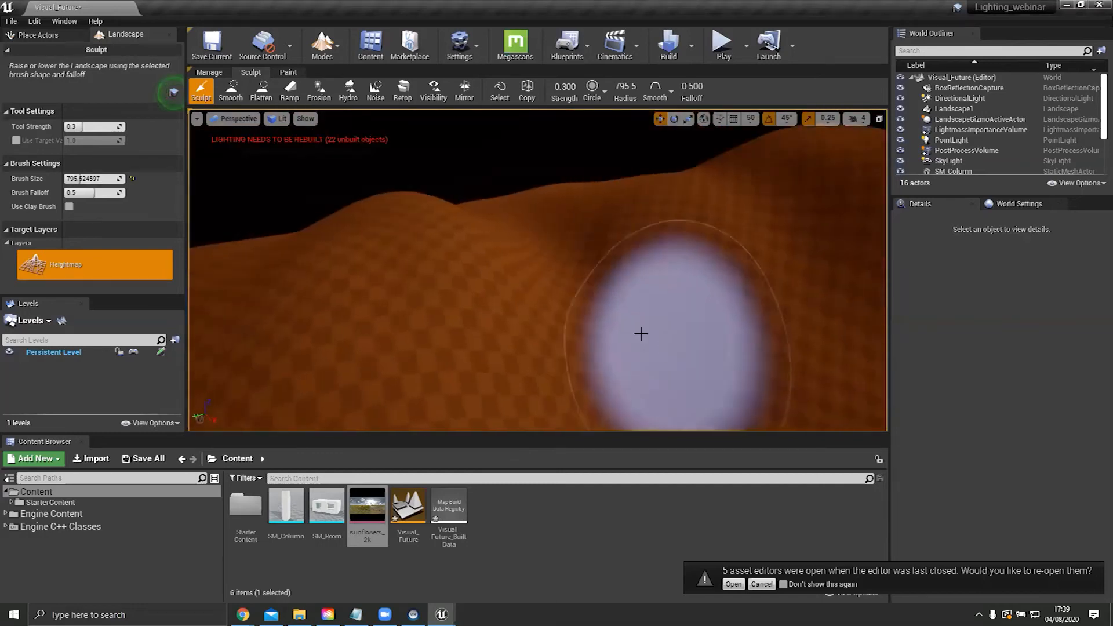
right_drag(663, 286, 694, 269)
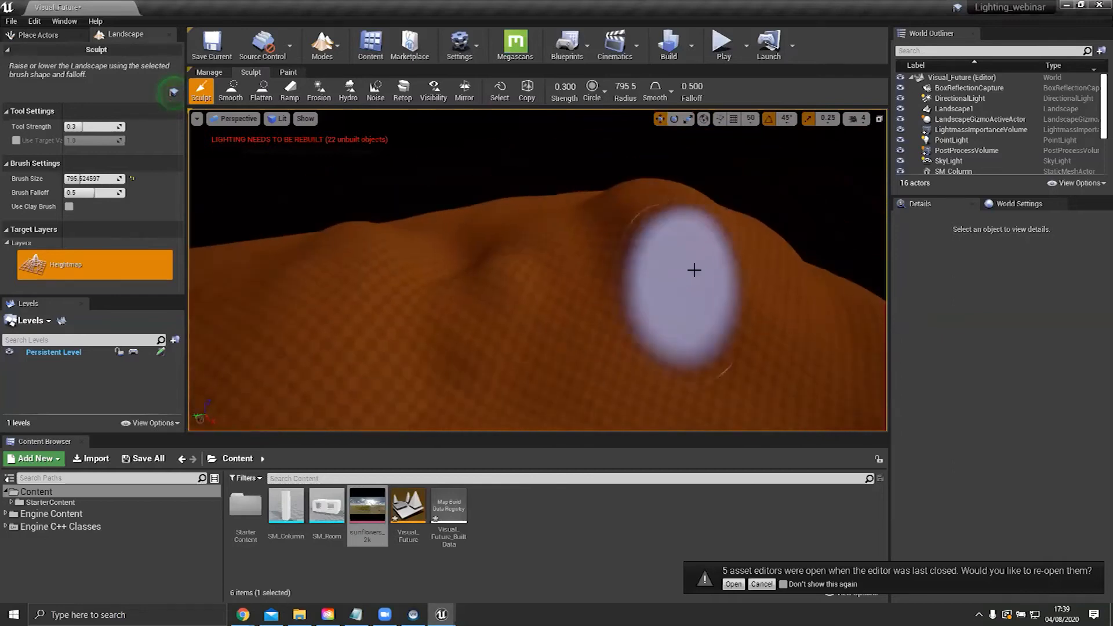
mouse_move(686, 226)
mouse_down()
mouse_move(657, 235)
mouse_move(747, 285)
mouse_move(594, 206)
mouse_move(521, 282)
mouse_move(642, 282)
mouse_move(373, 316)
mouse_move(555, 304)
mouse_up()
right_drag(553, 300, 499, 348)
right_drag(504, 216, 649, 314)
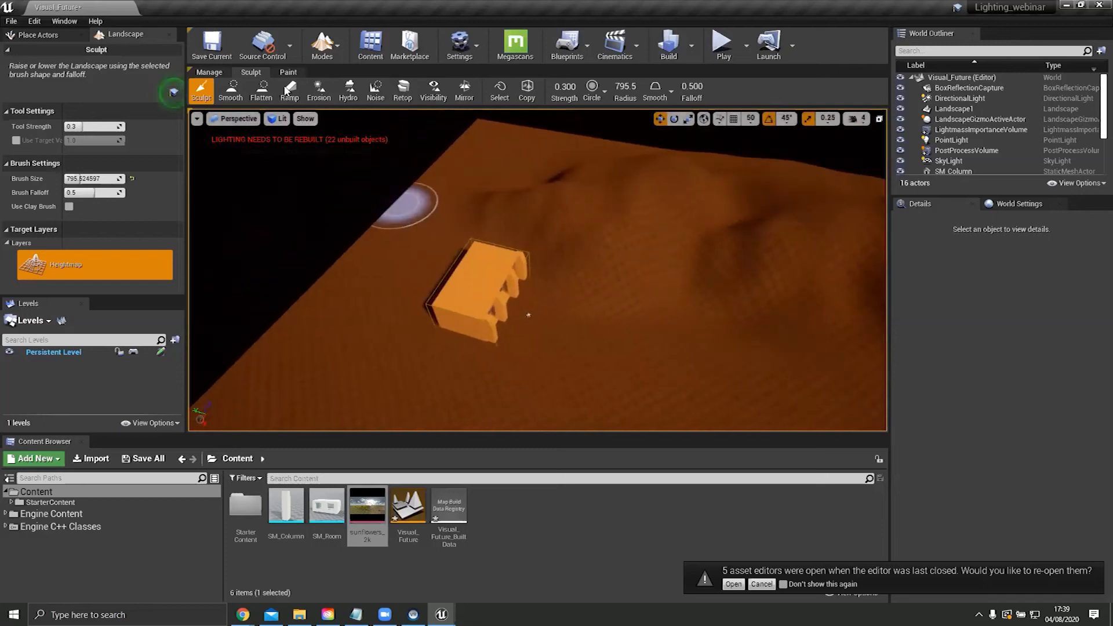
Step: Reshape the terrain outside the room's openings with the Flatten tool, checking from the interior, and return to Select mode
click(261, 92)
mouse_move(592, 282)
right_down()
mouse_move(644, 267)
mouse_move(655, 220)
right_up()
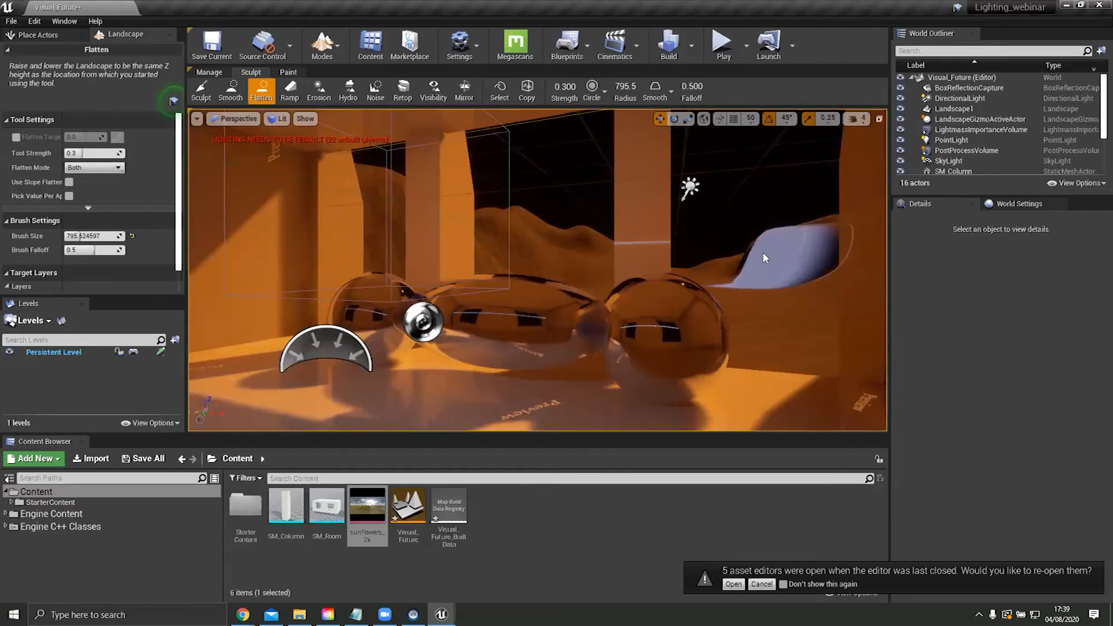
mouse_move(748, 296)
right_down()
mouse_move(794, 255)
mouse_move(795, 325)
mouse_move(604, 305)
right_up()
key(w)
key(s)
mouse_move(524, 364)
mouse_down()
mouse_move(510, 351)
mouse_move(646, 308)
mouse_move(601, 370)
mouse_move(716, 343)
mouse_move(691, 339)
mouse_up()
key(w)
mouse_move(721, 271)
right_down()
mouse_move(812, 250)
mouse_move(723, 253)
right_up()
key(1)
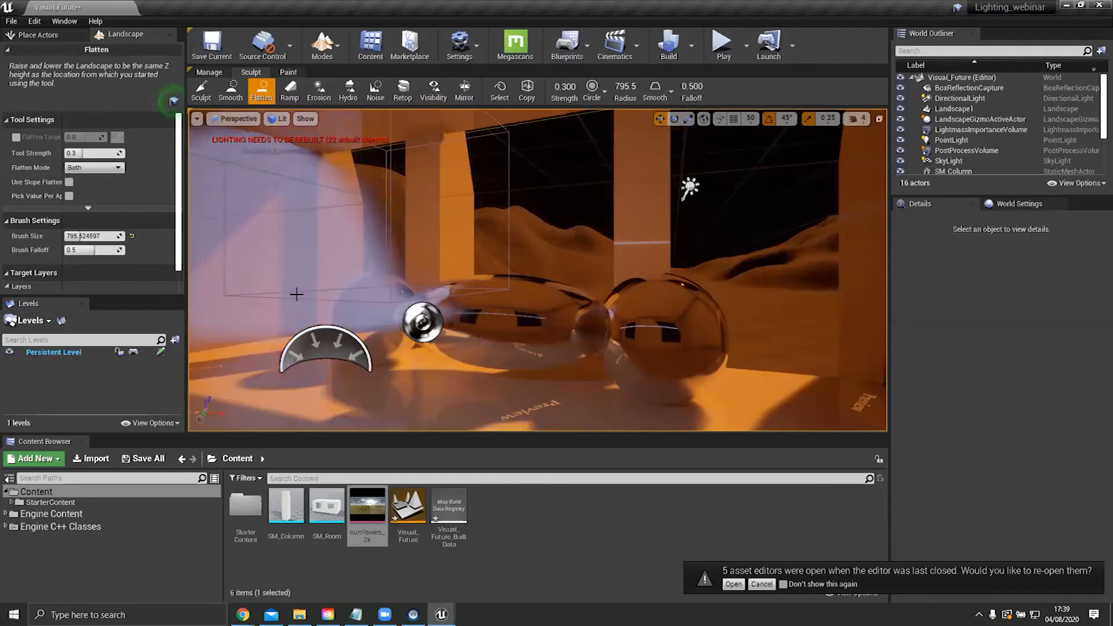
click(324, 45)
click(336, 77)
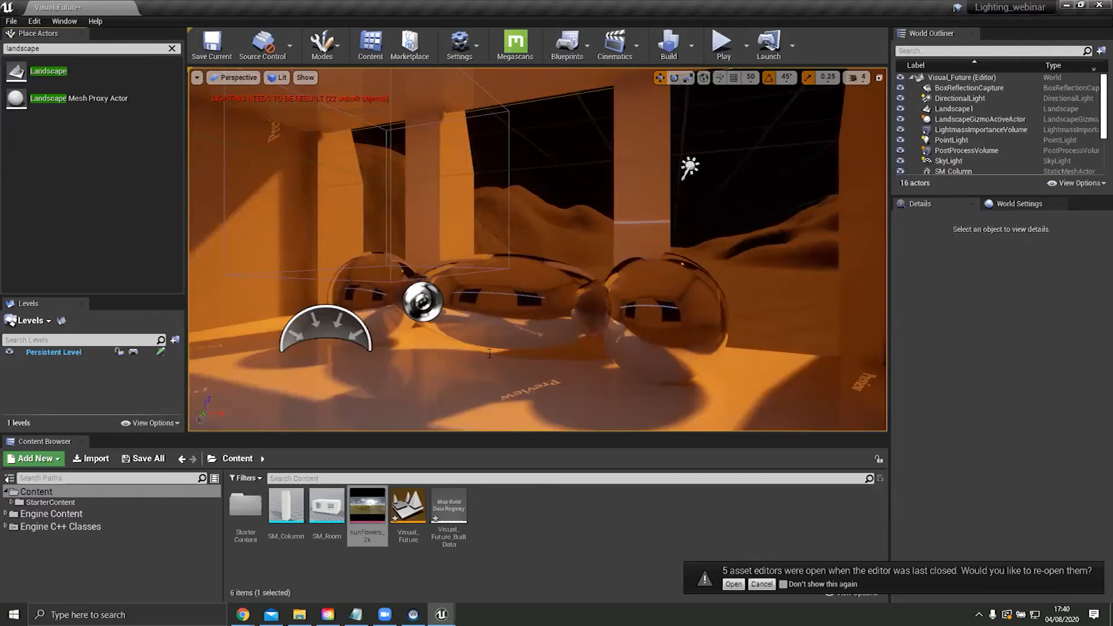
Step: Assign M_Rock_Sandstone from the StarterContent Materials folder as the Landscape Material of Landscape1
click(85, 505)
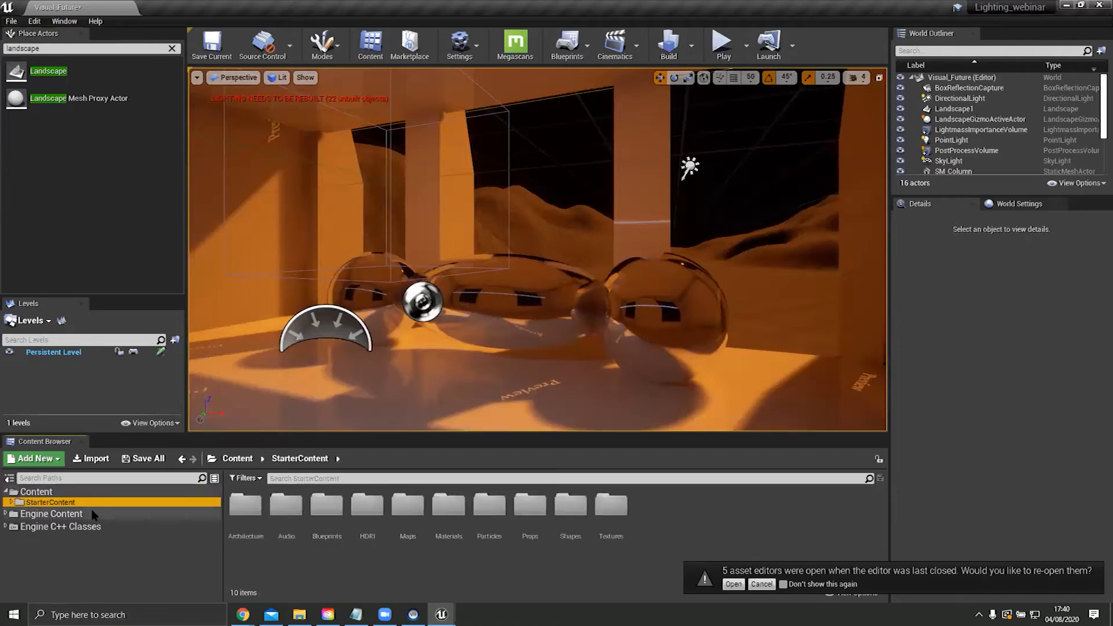
click(452, 508)
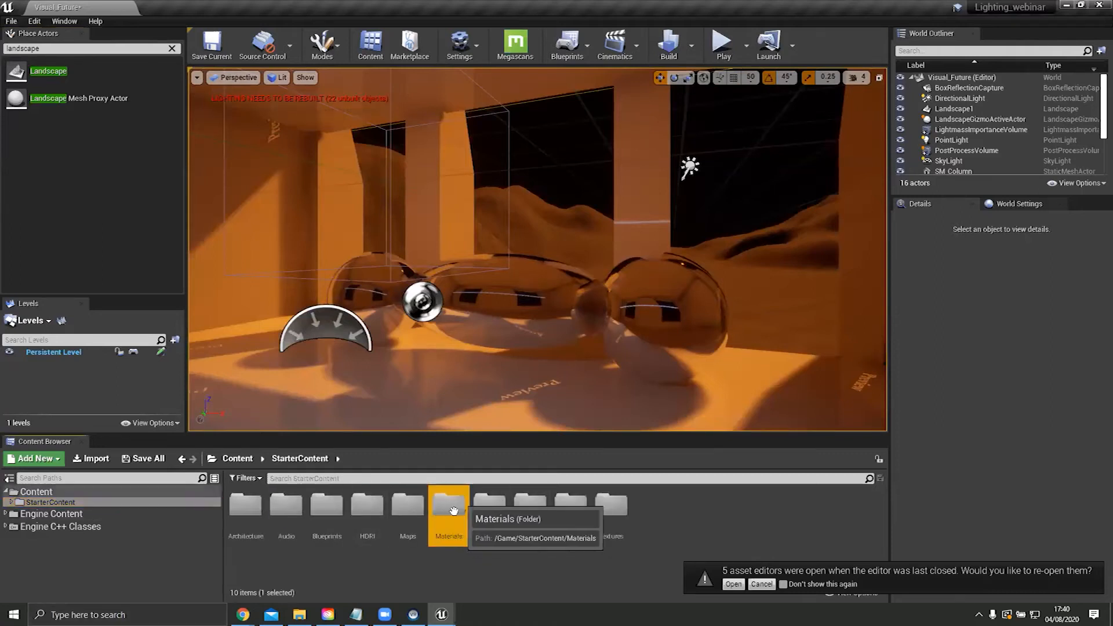
double_click(452, 507)
scroll(507, 539, down, 5)
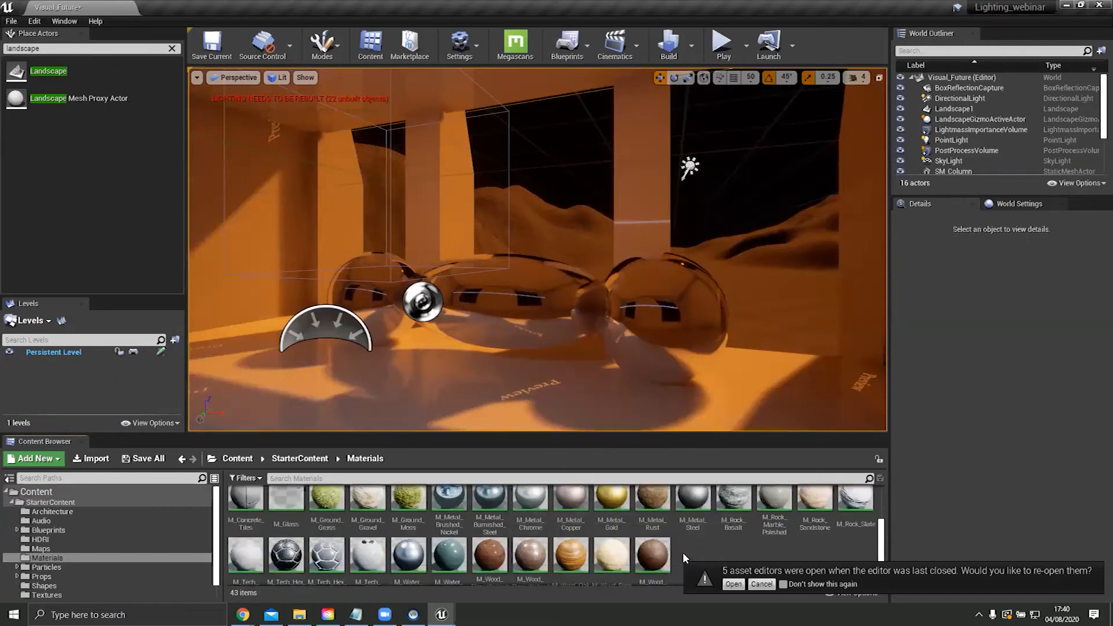
scroll(631, 529, up, 2)
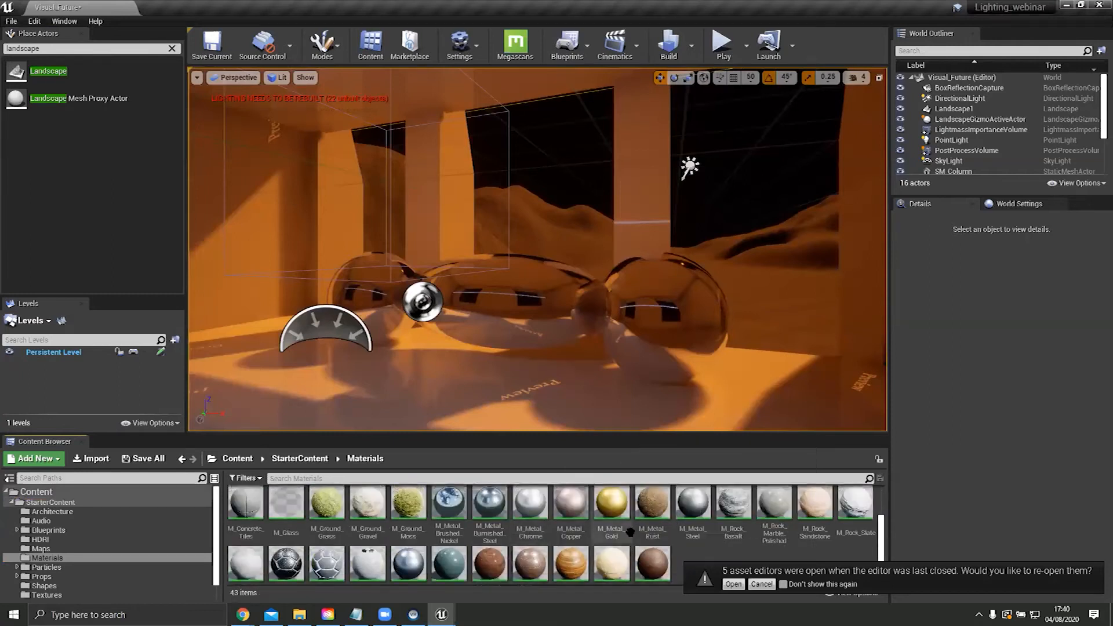
click(815, 521)
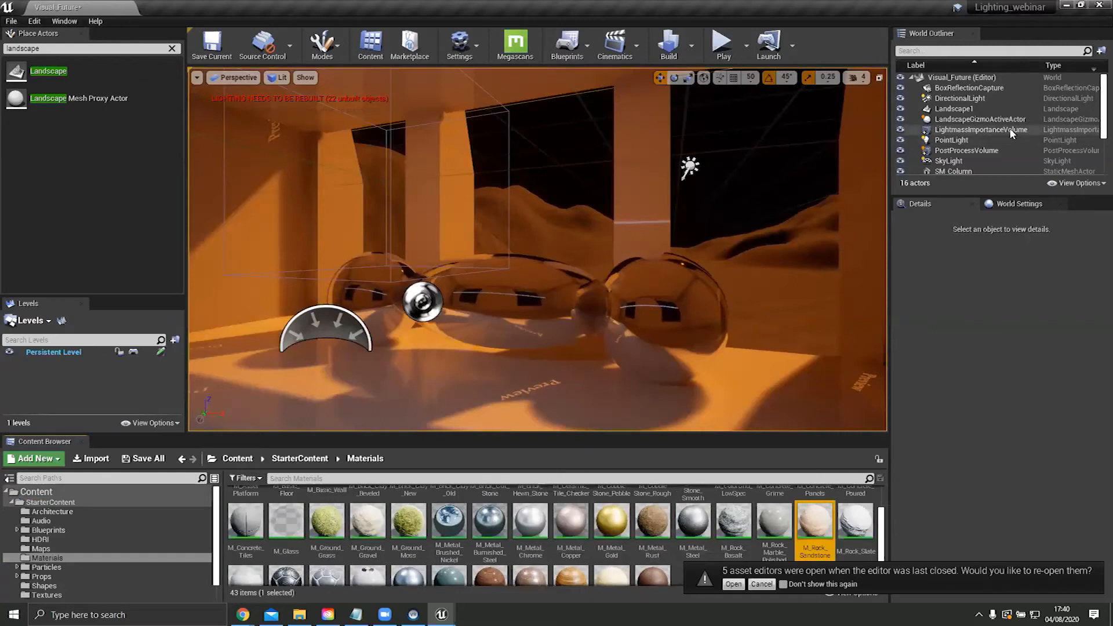
click(958, 109)
scroll(1083, 415, down, 2)
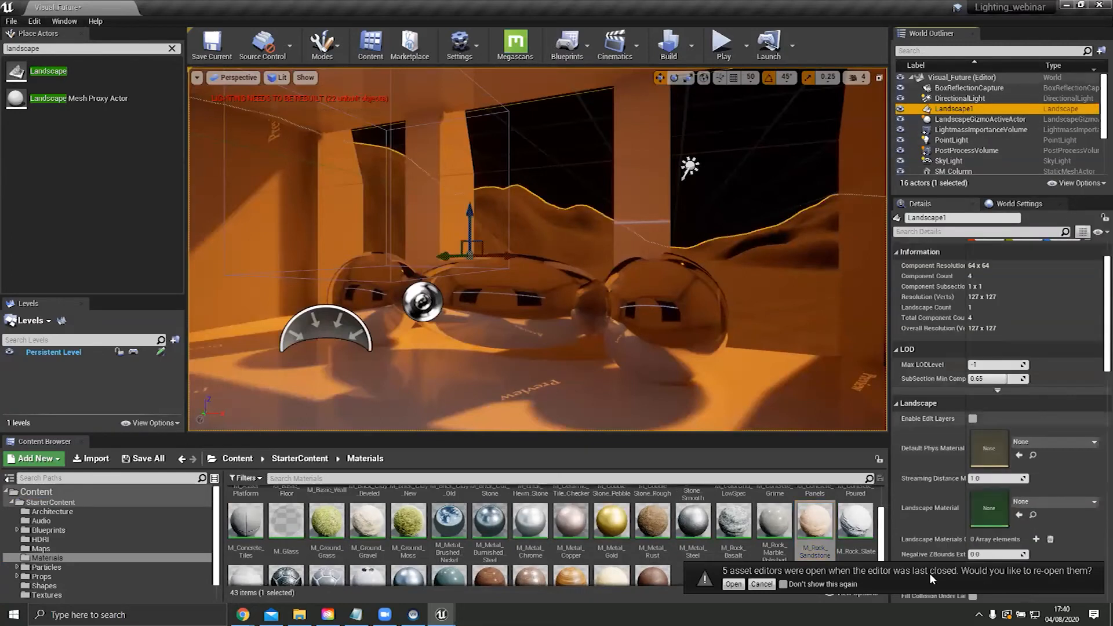
drag(814, 524, 993, 510)
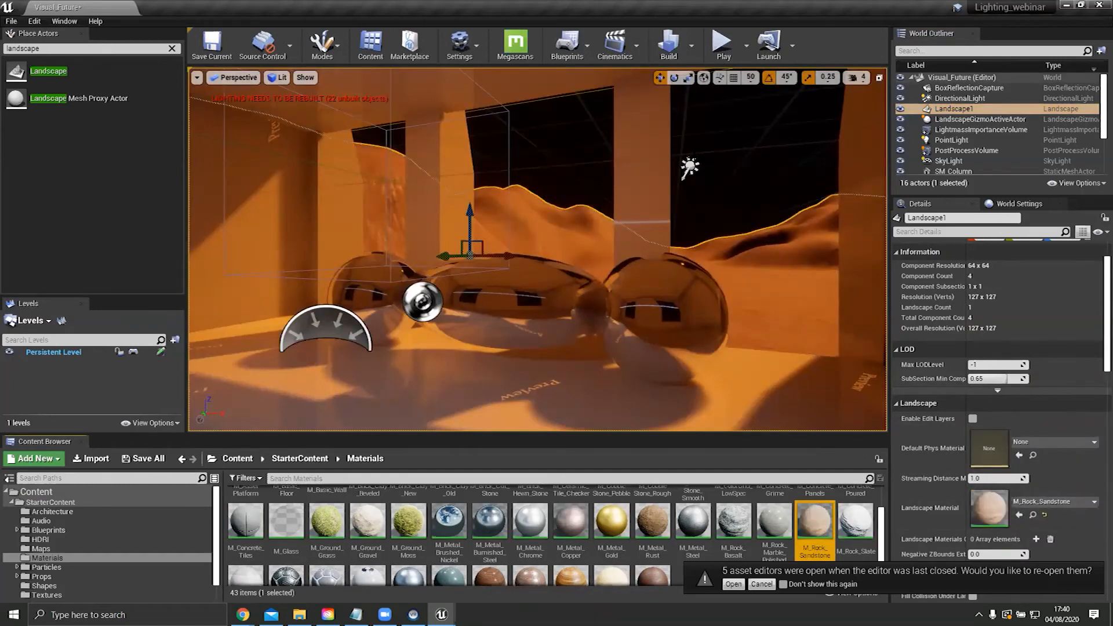
click(744, 205)
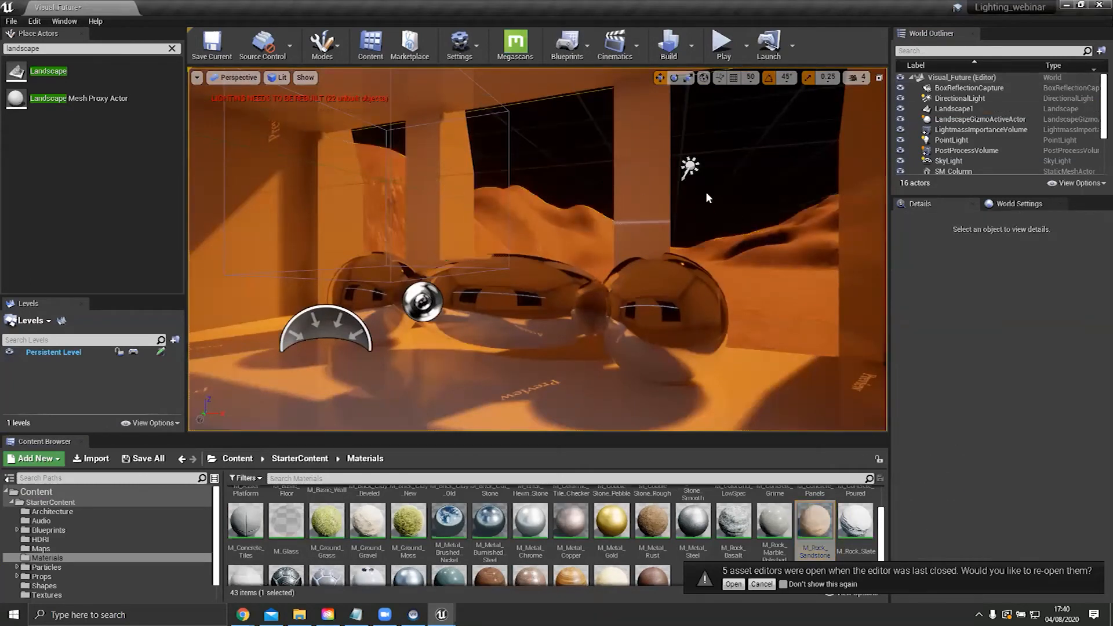
mouse_move(745, 201)
right_down()
mouse_move(732, 200)
mouse_move(756, 207)
right_up()
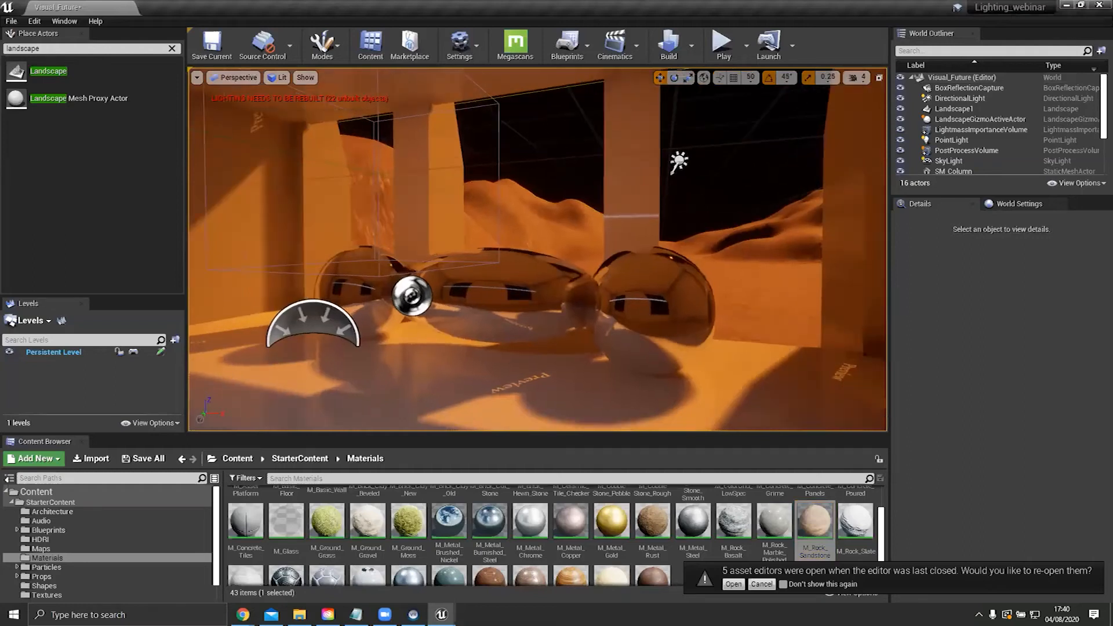
Step: Find BP_Sky_Sphere among the placeable actors and add it to the level beyond the room's openings
click(47, 50)
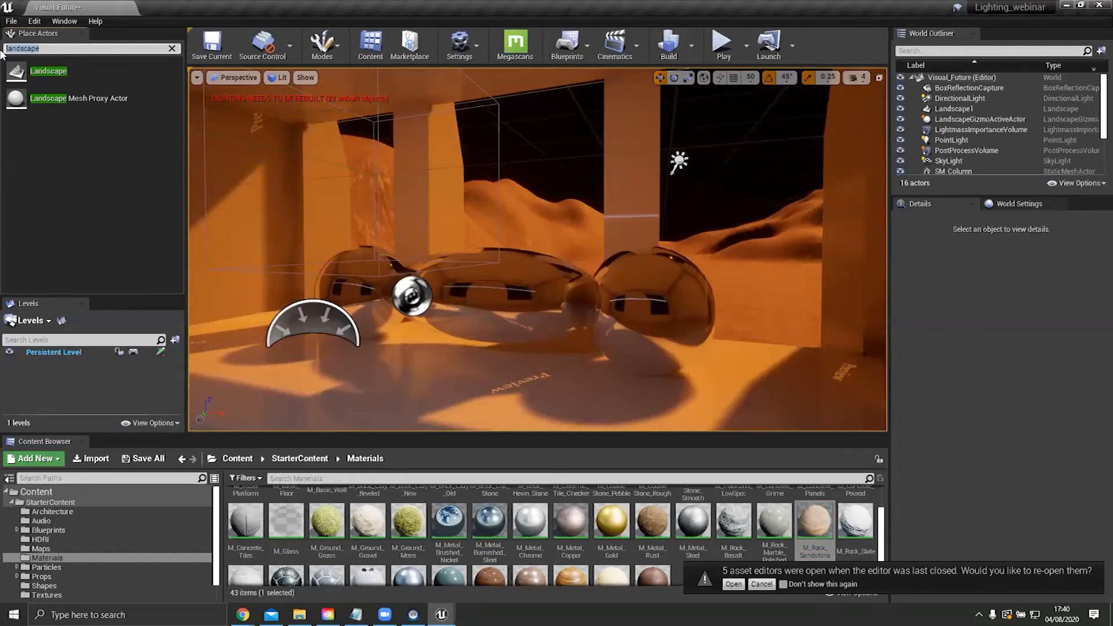
text(sky)
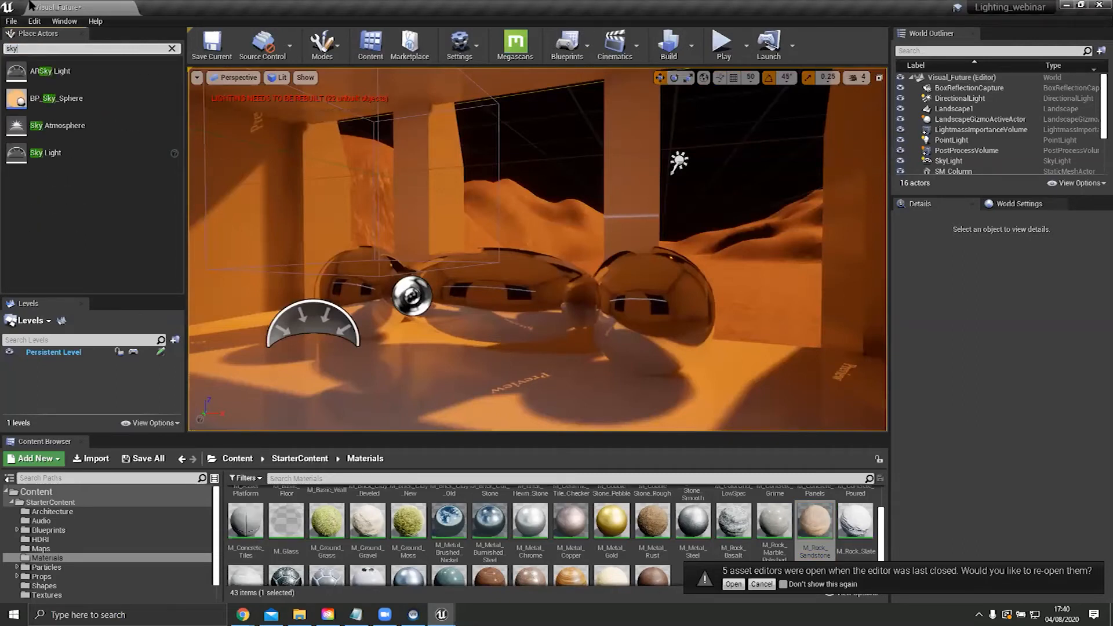
drag(17, 100, 674, 247)
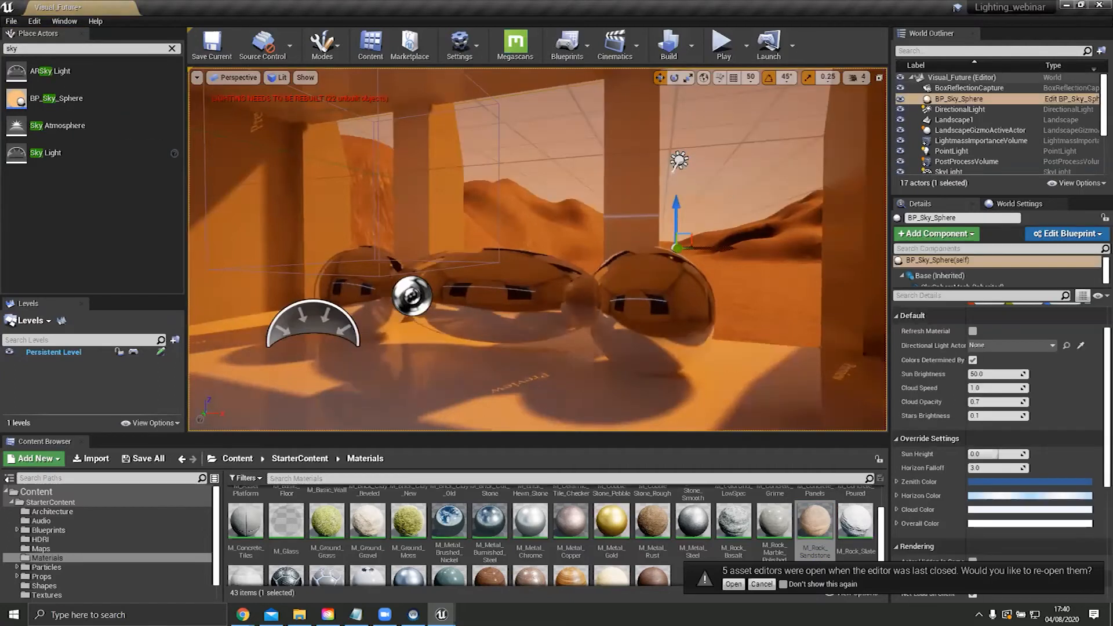
right_drag(674, 247, 632, 333)
key(f)
right_drag(660, 150, 670, 192)
Step: Set the BP_Sky_Sphere's Directional Light Actor to DirectionalLight and view the sky from outside the room
click(955, 152)
key(f)
right_drag(667, 232, 501, 215)
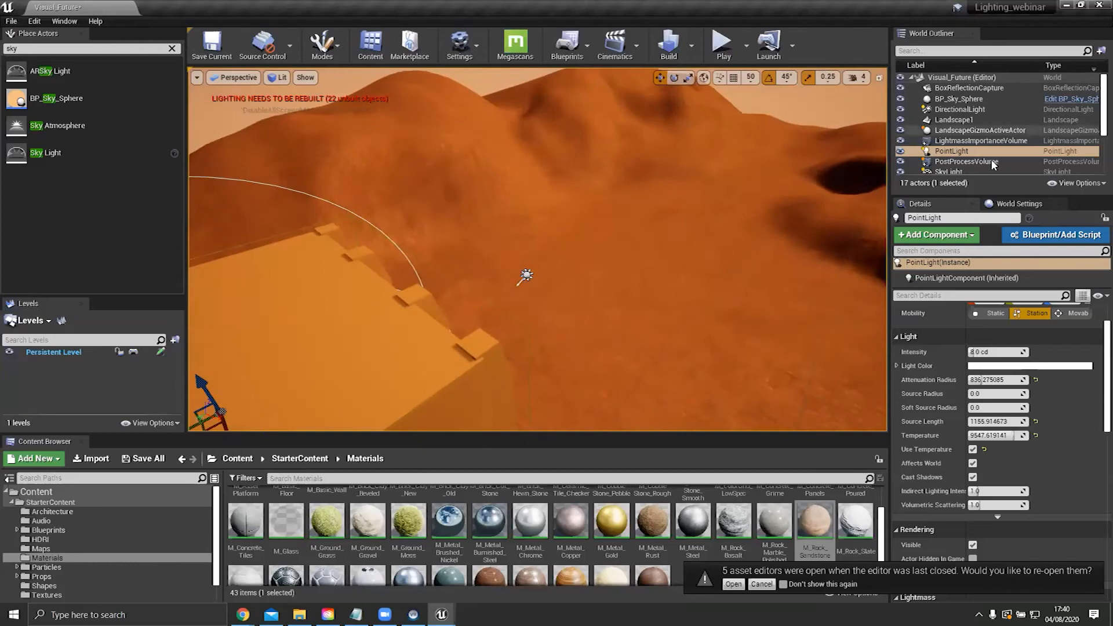
click(960, 98)
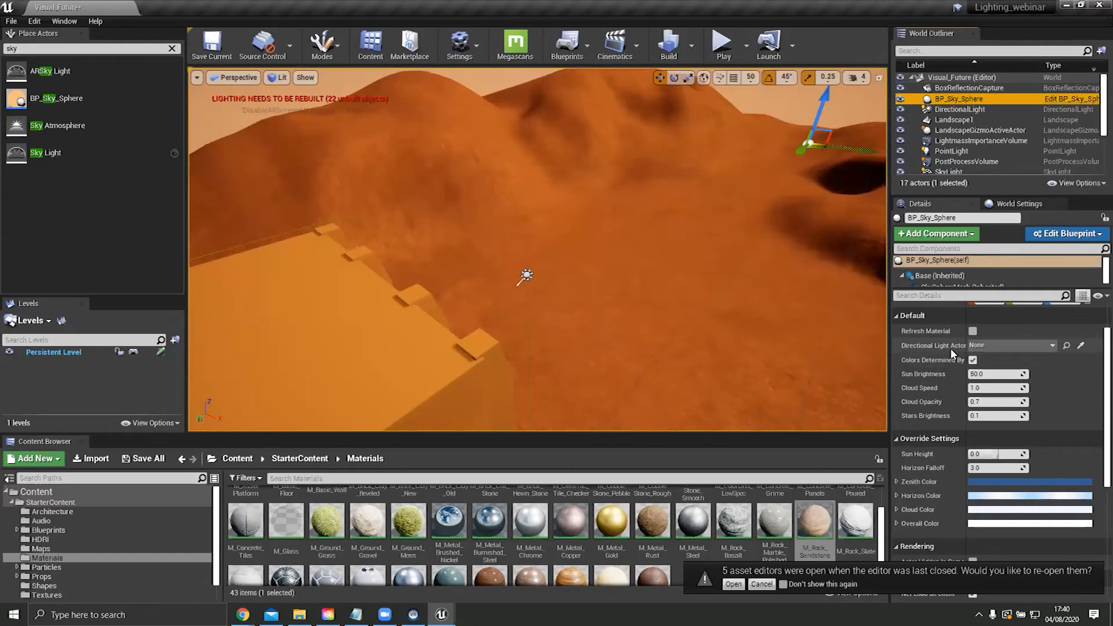
click(1024, 346)
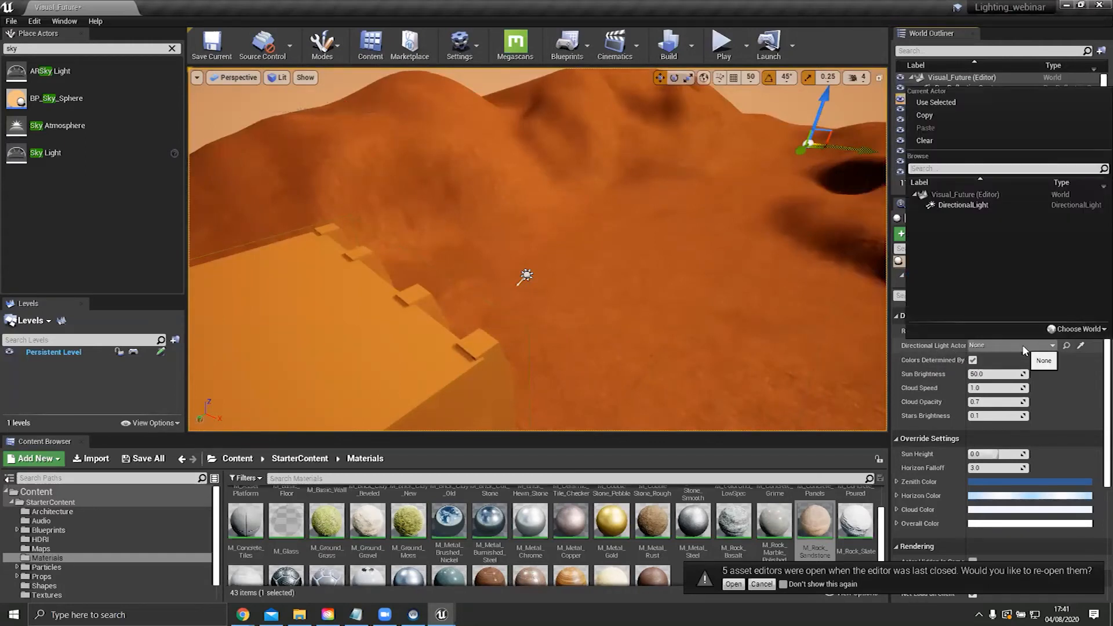
click(980, 205)
right_drag(537, 250, 537, 212)
right_drag(545, 289, 522, 267)
Step: Review the DirectionalLight's settings and duplicate the light, moving the copy along the Y axis beside the original
click(564, 281)
scroll(945, 414, down, 7)
scroll(966, 410, up, 7)
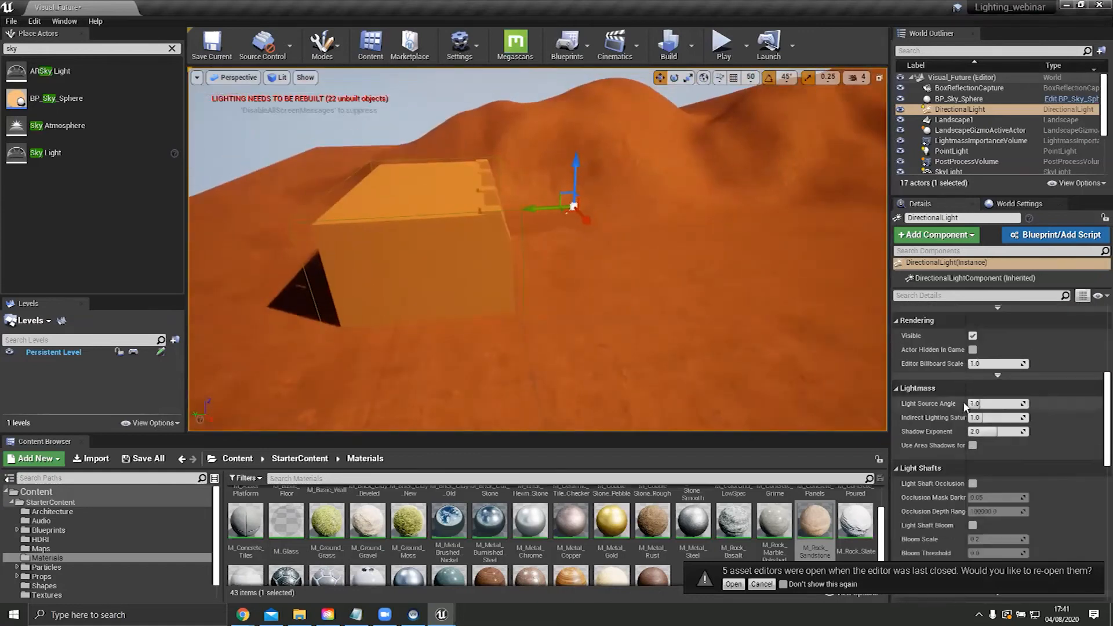
right_drag(775, 315, 650, 305)
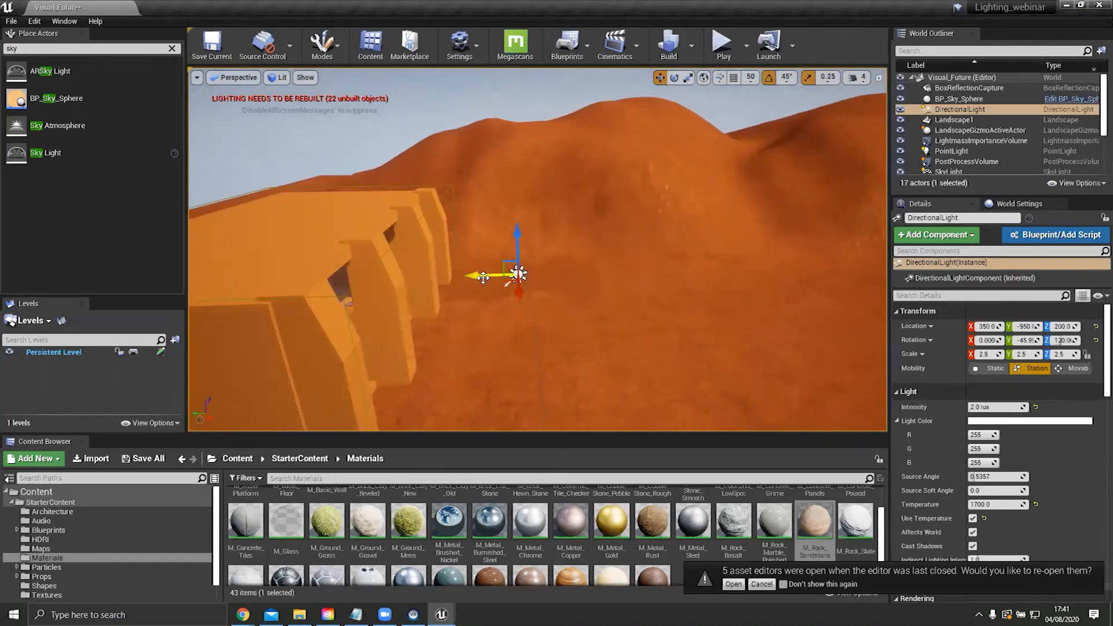
alt+drag(476, 278, 489, 278)
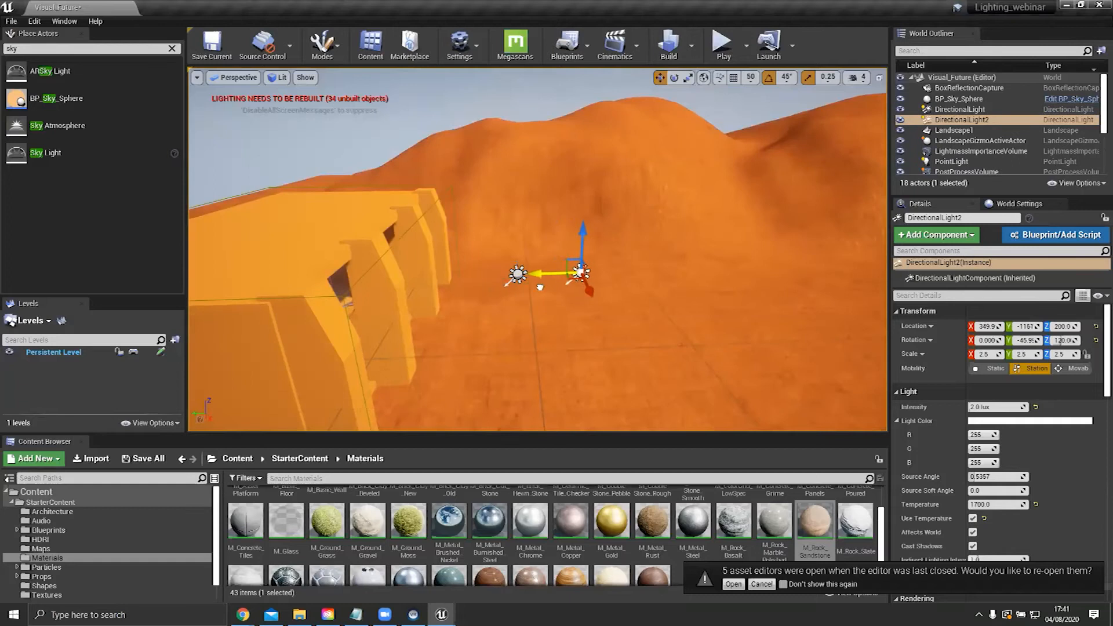
Step: Turn off Affects World and Cast Shadows on DirectionalLight2 and rename the light Sky_Colour
click(517, 274)
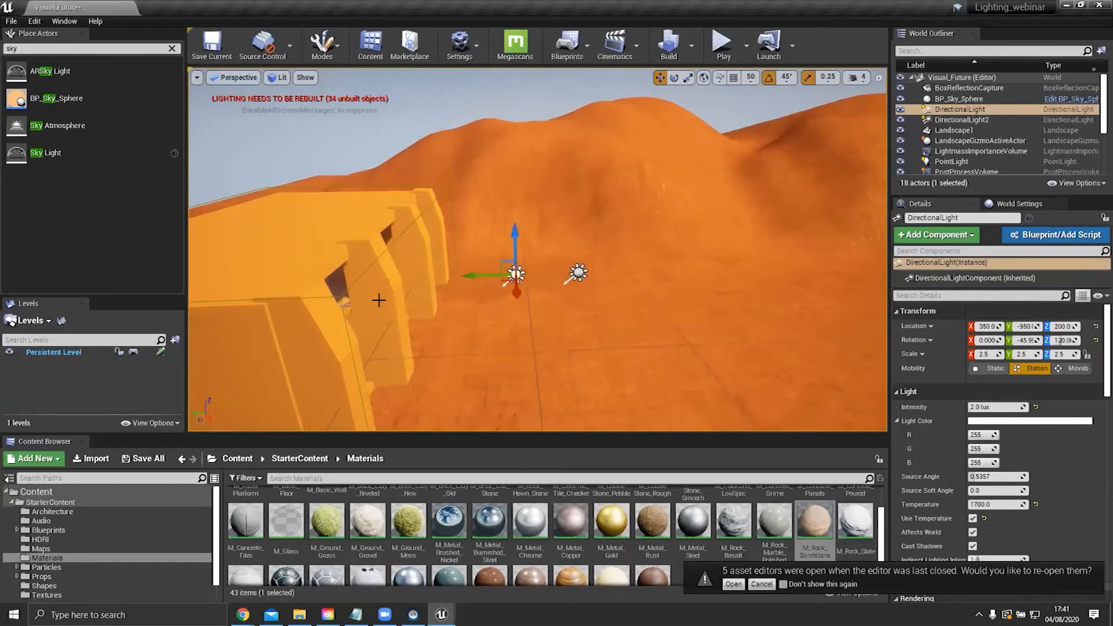
click(579, 273)
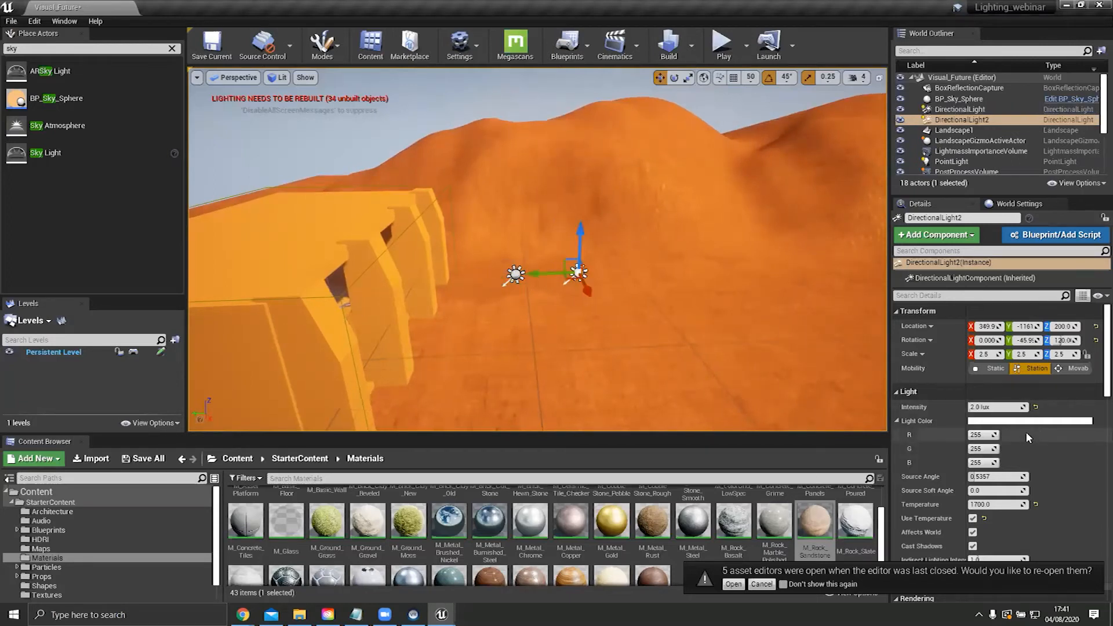
scroll(1025, 431, down, 2)
click(973, 497)
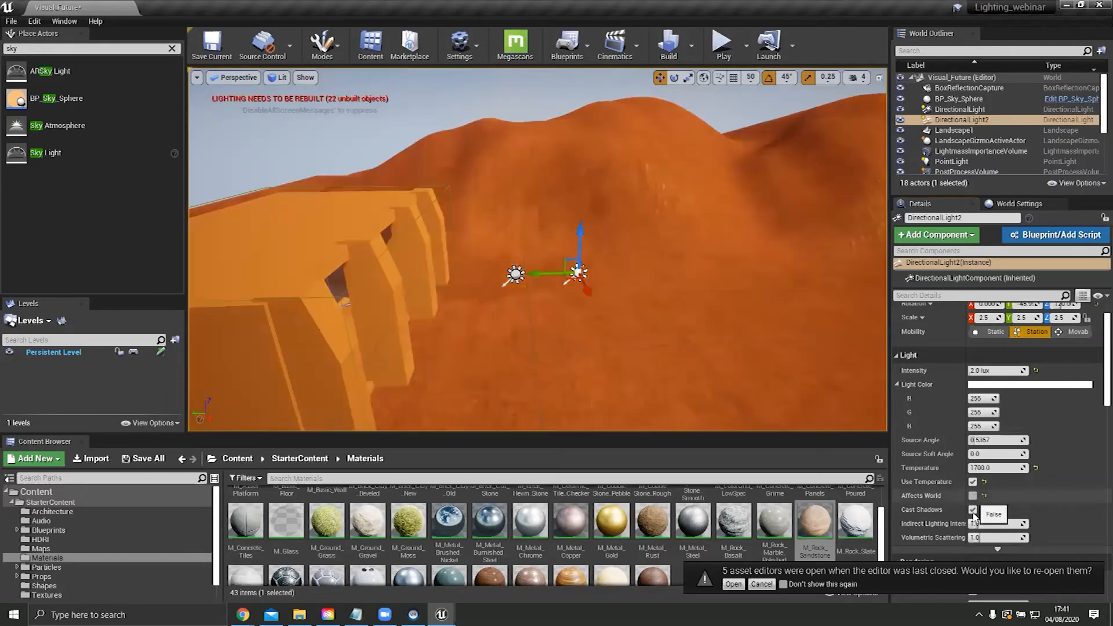
click(974, 510)
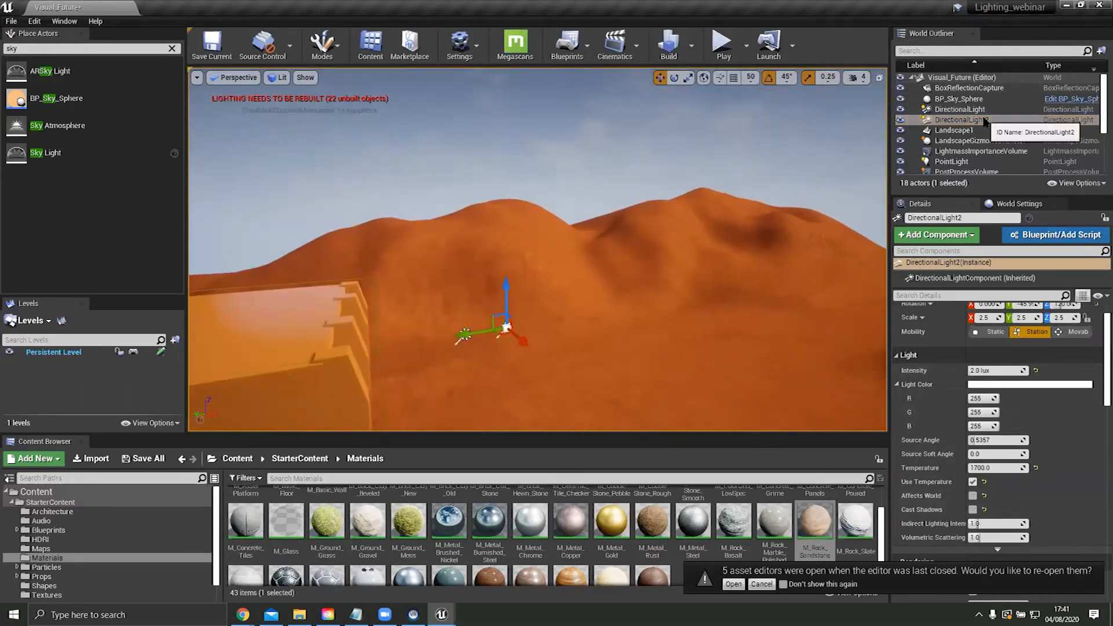
scroll(993, 355, up, 2)
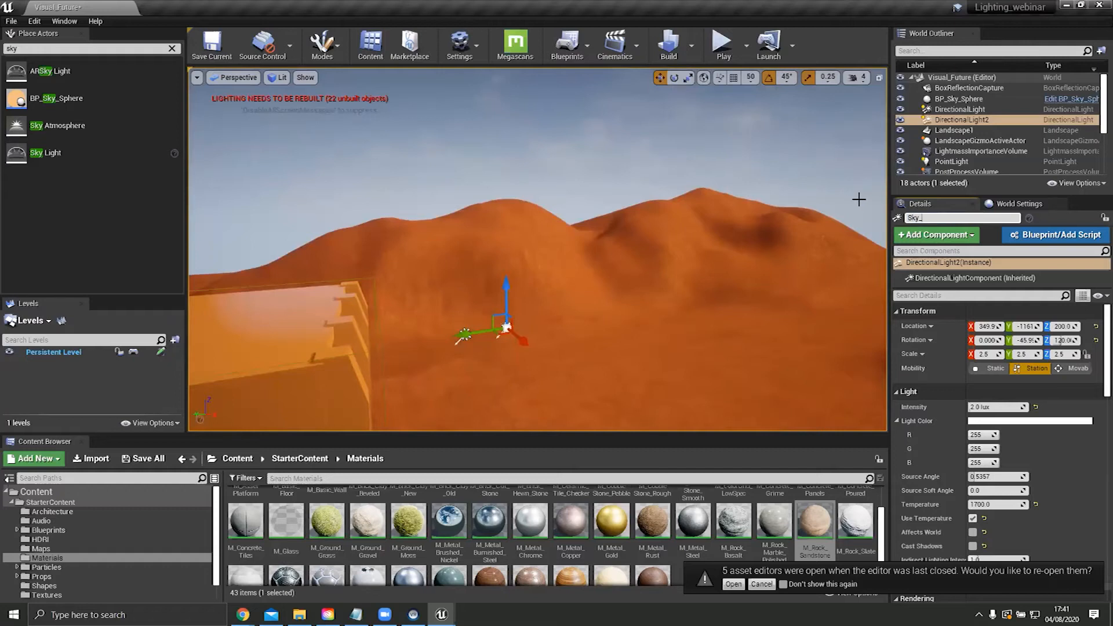
key(Return)
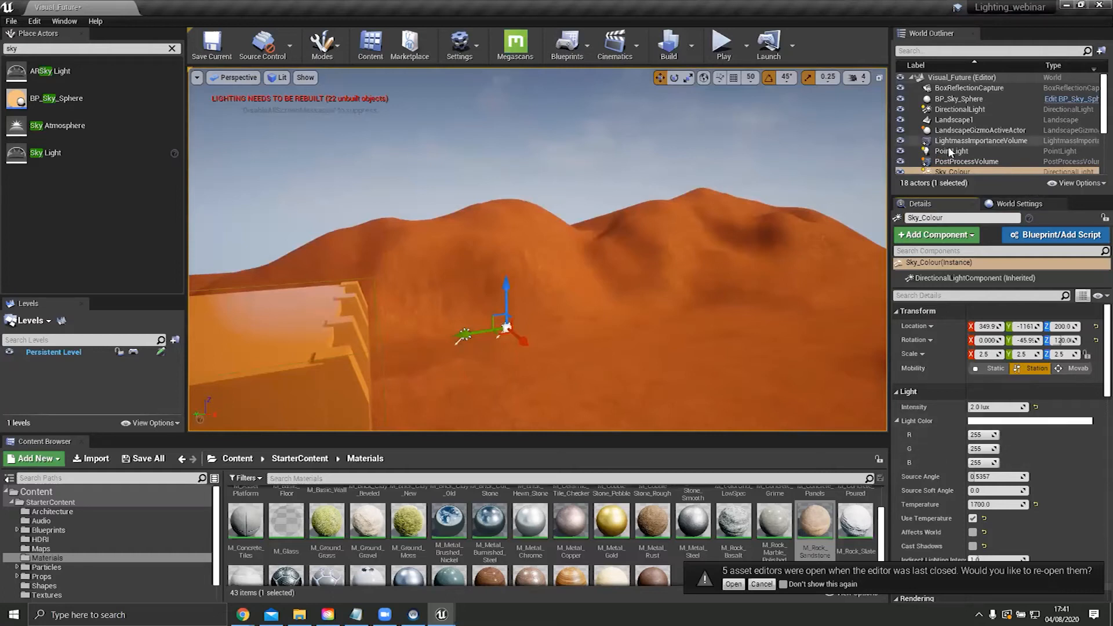
Step: Set the BP_Sky_Sphere's Directional Light Actor to Sky_Colour and rotate that light to about X 21°, Y -5°, Z 110°
click(960, 99)
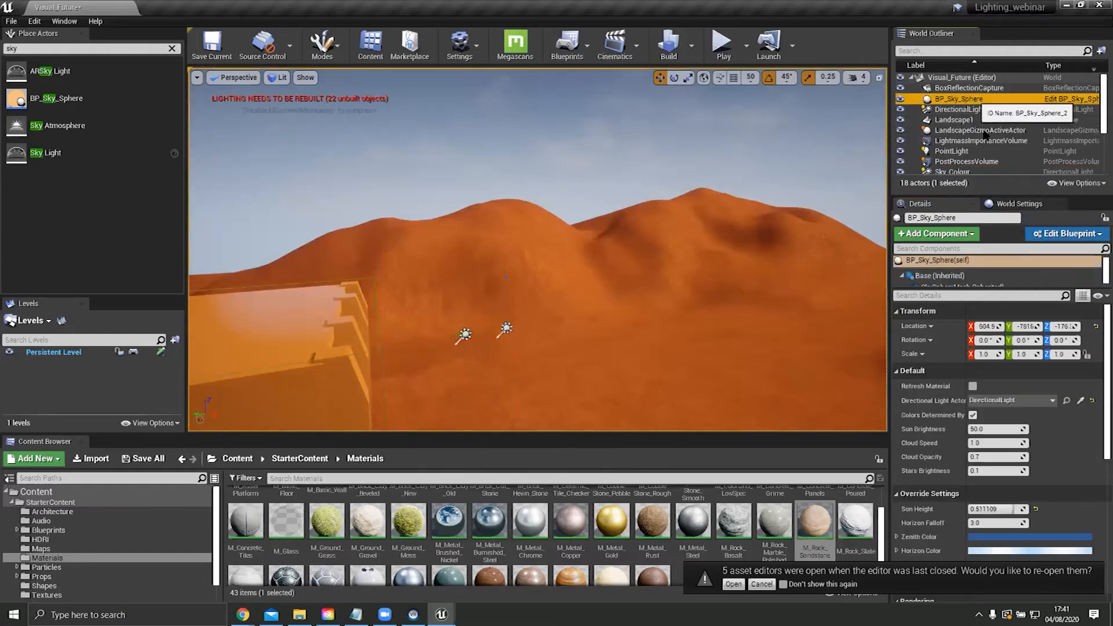
click(1026, 401)
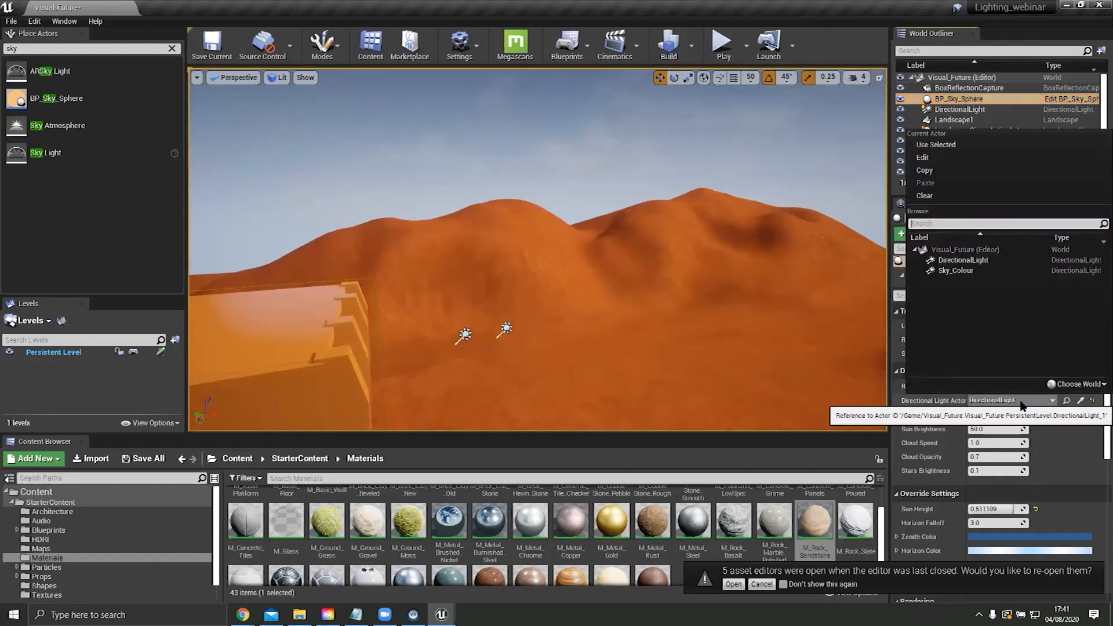
click(974, 270)
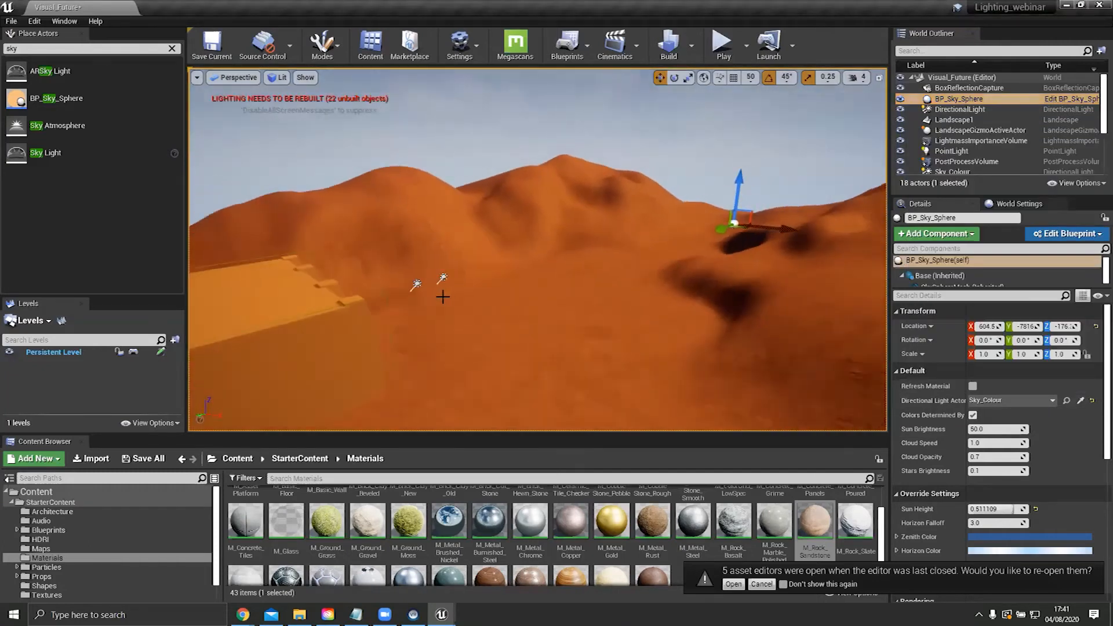
click(446, 275)
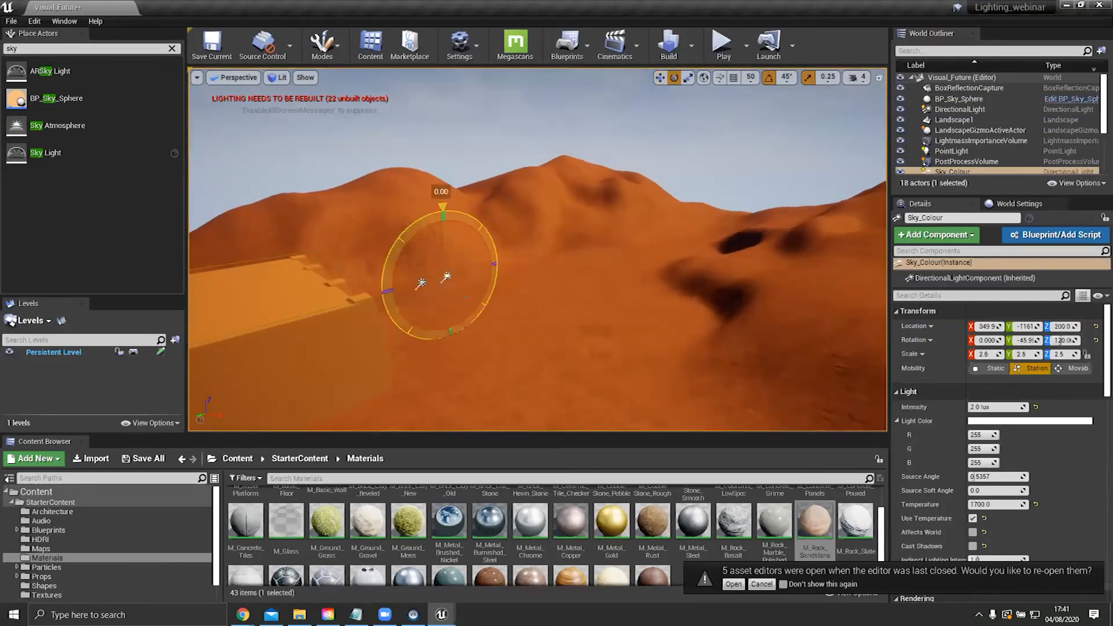
mouse_move(595, 334)
right_down()
mouse_move(484, 293)
mouse_move(754, 333)
mouse_move(623, 345)
mouse_move(594, 334)
right_up()
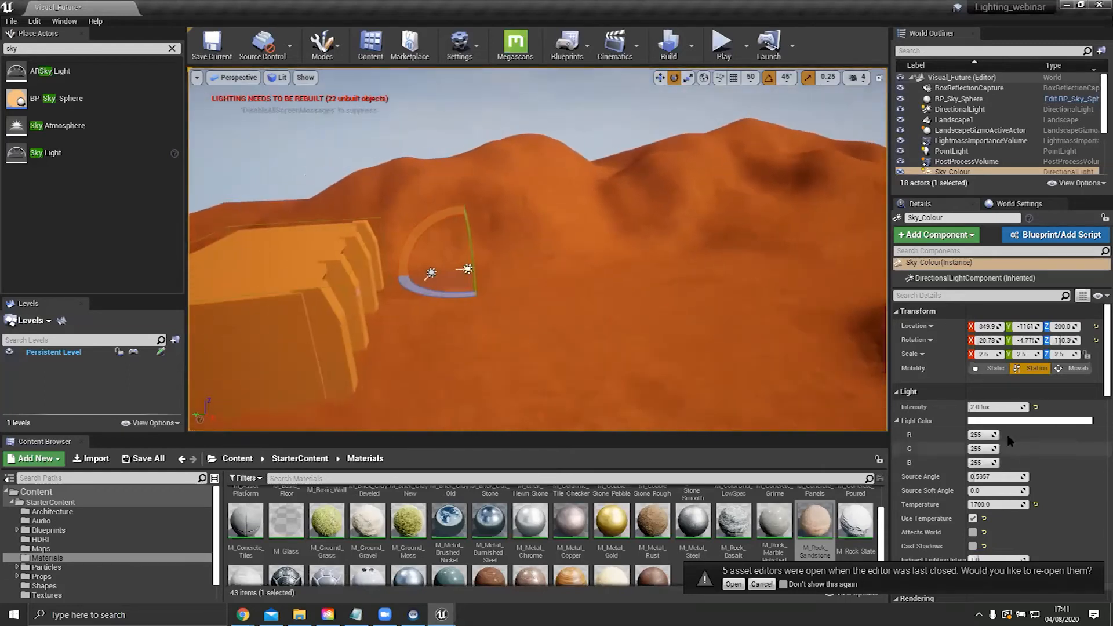
Step: Build the level's lighting, dismiss the Message Log and view the reflective spheres inside the room
click(668, 43)
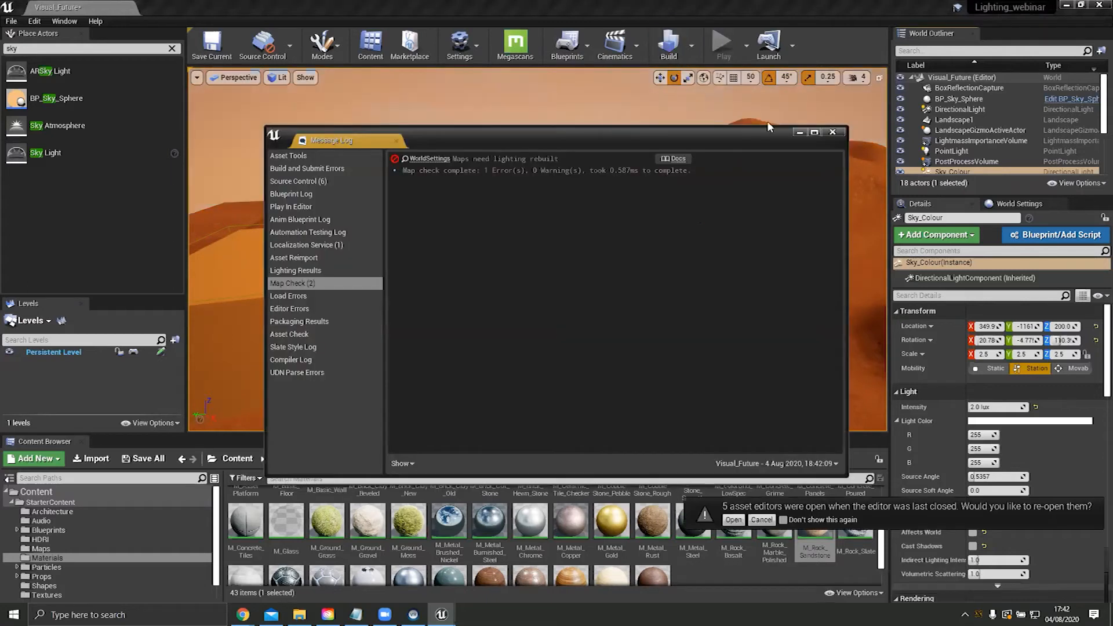
click(800, 132)
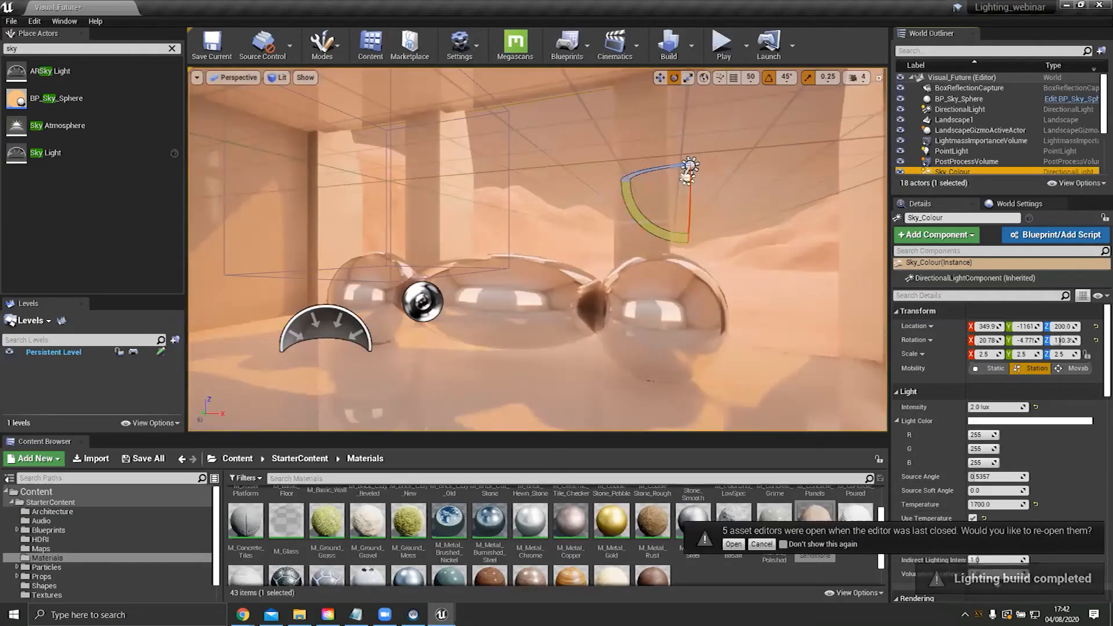
right_drag(538, 249, 867, 228)
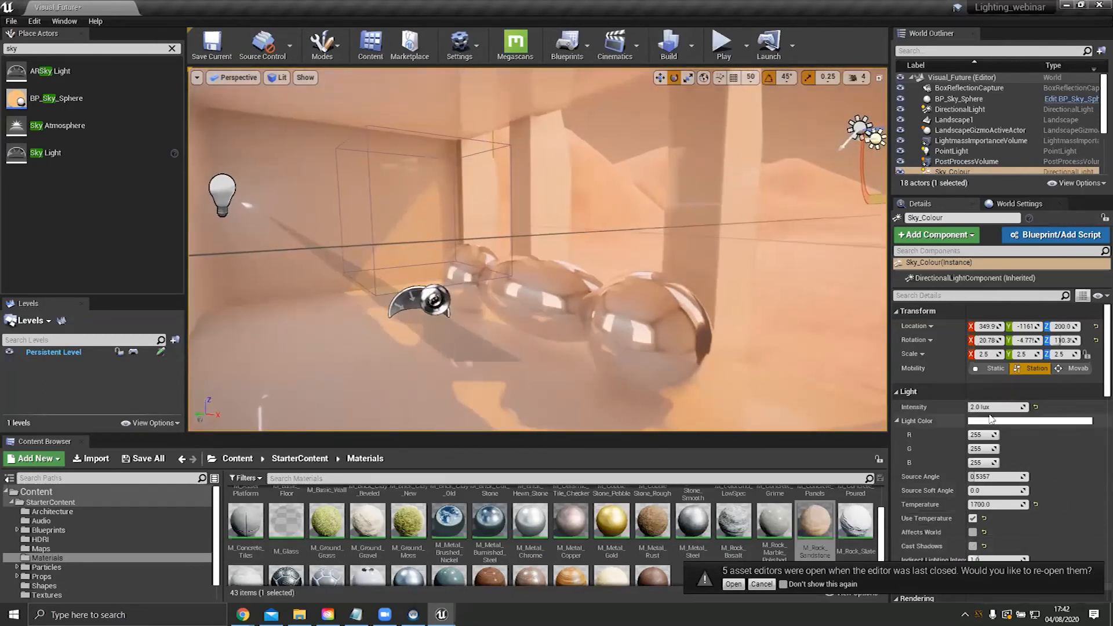
Step: Set the SkyLight's Intensity Scale to 0.3
scroll(509, 503, down, 2)
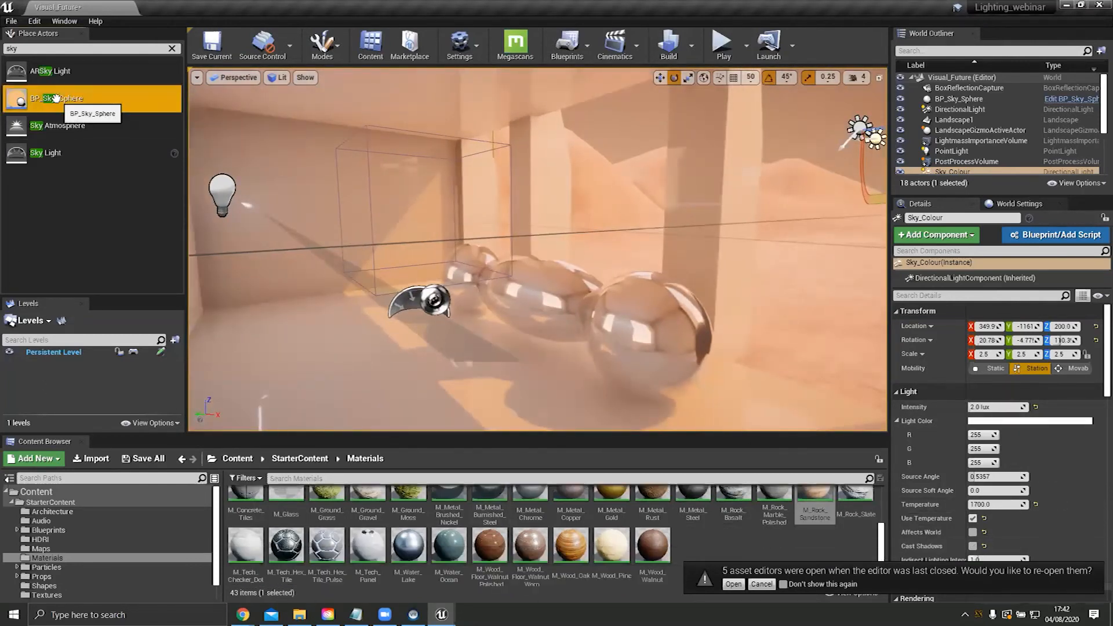
scroll(996, 138, down, 1)
scroll(993, 130, up, 1)
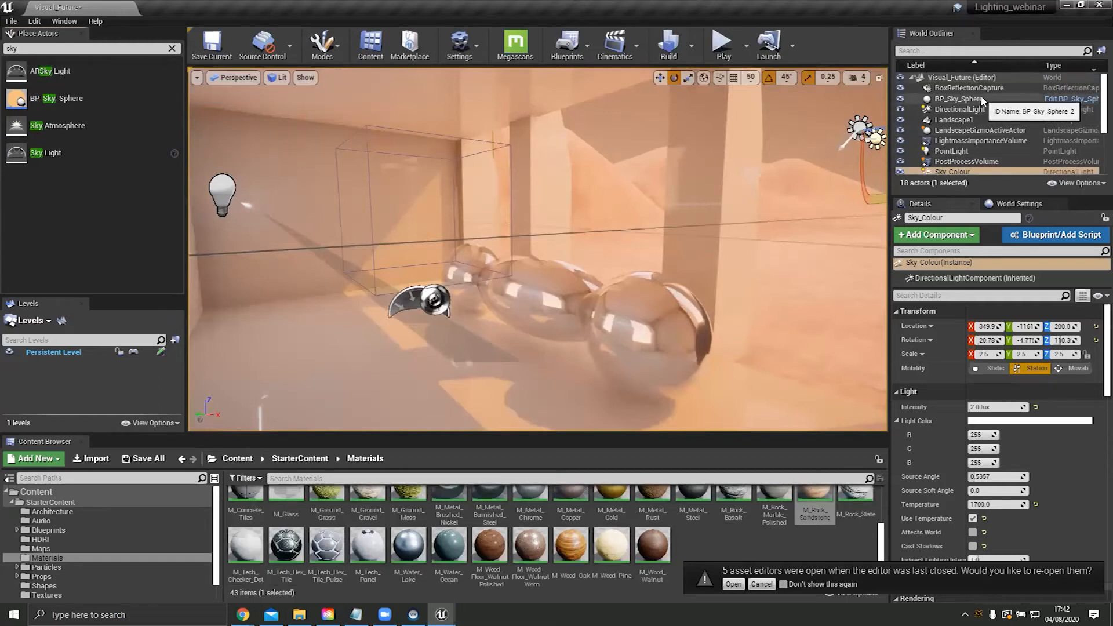
scroll(983, 100, down, 1)
click(974, 164)
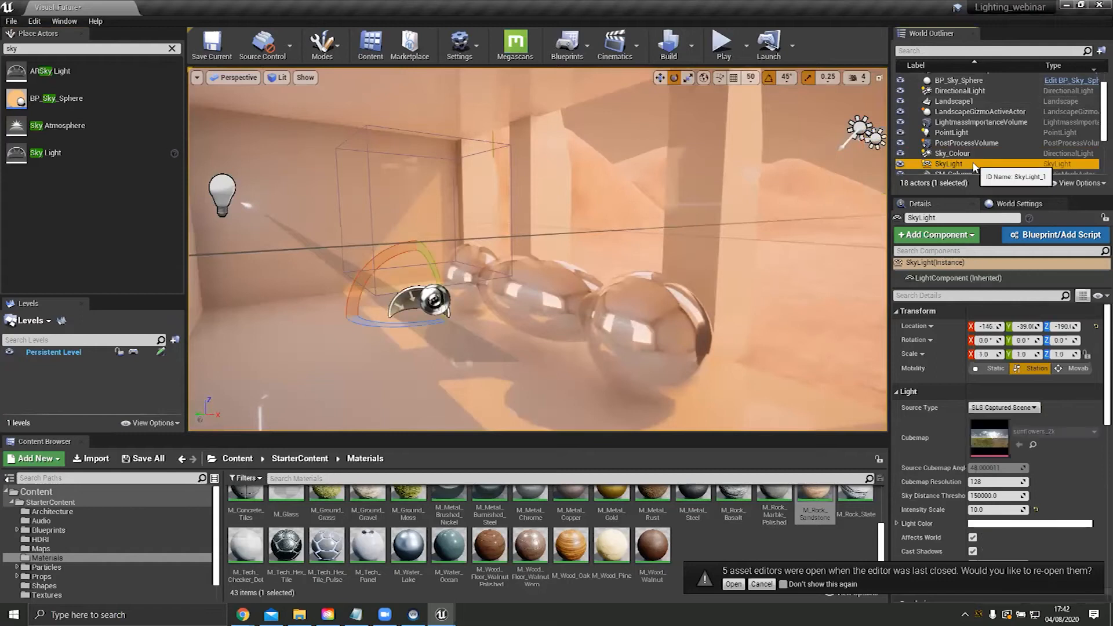
click(986, 511)
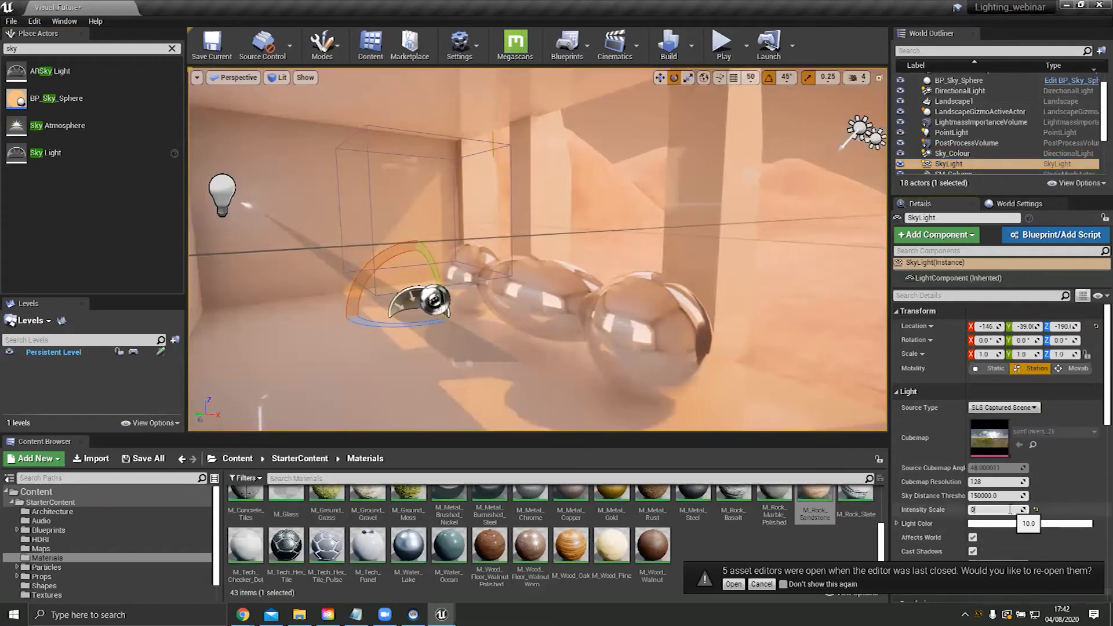
text(0.3)
key(Return)
Step: Hide the editor icons to inspect the room, and view the sun above the hills outside
right_drag(490, 206, 520, 137)
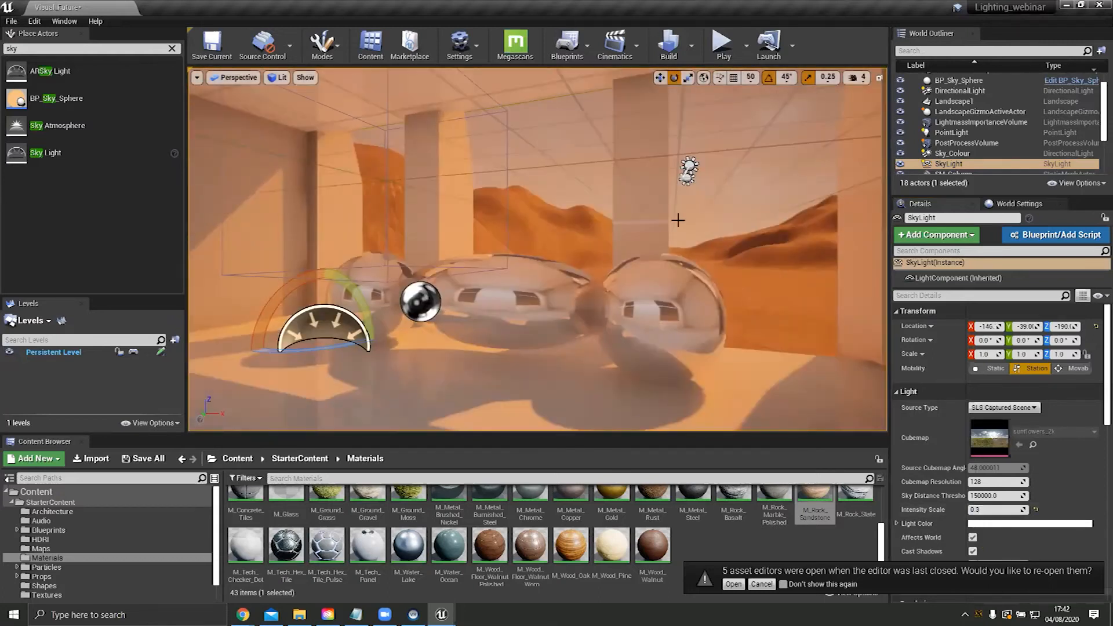
key(g)
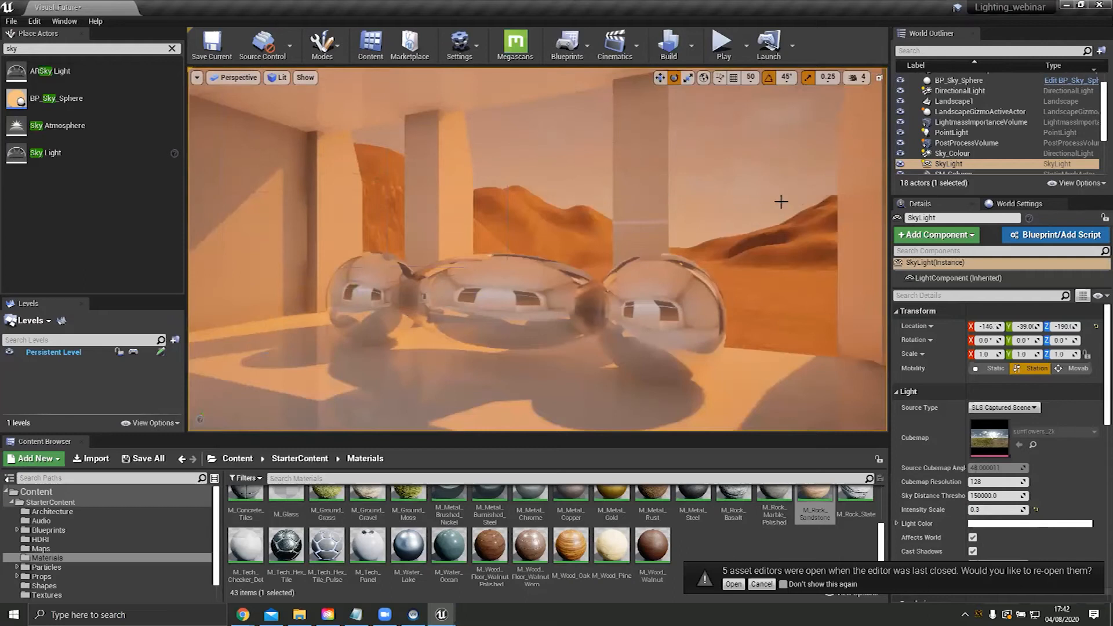
mouse_move(779, 180)
right_down()
mouse_move(802, 189)
mouse_move(818, 174)
mouse_move(835, 180)
mouse_move(876, 145)
mouse_move(748, 232)
mouse_move(783, 179)
right_up()
key(w)
key(w)
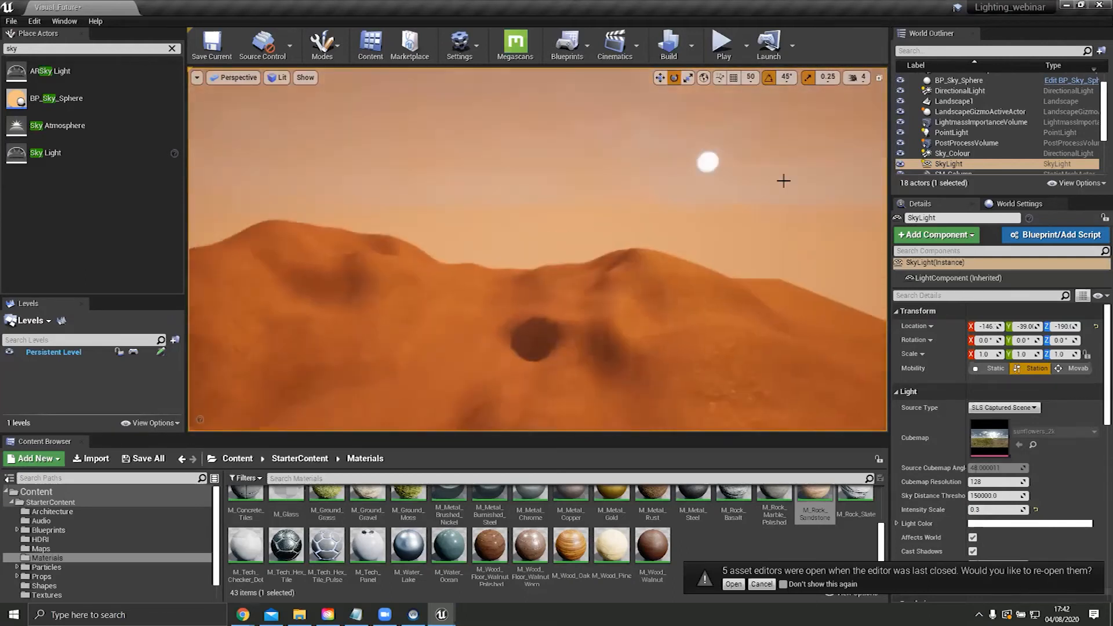
click(715, 167)
mouse_move(715, 167)
right_down()
mouse_move(661, 191)
mouse_move(662, 249)
mouse_move(713, 133)
mouse_move(713, 163)
right_up()
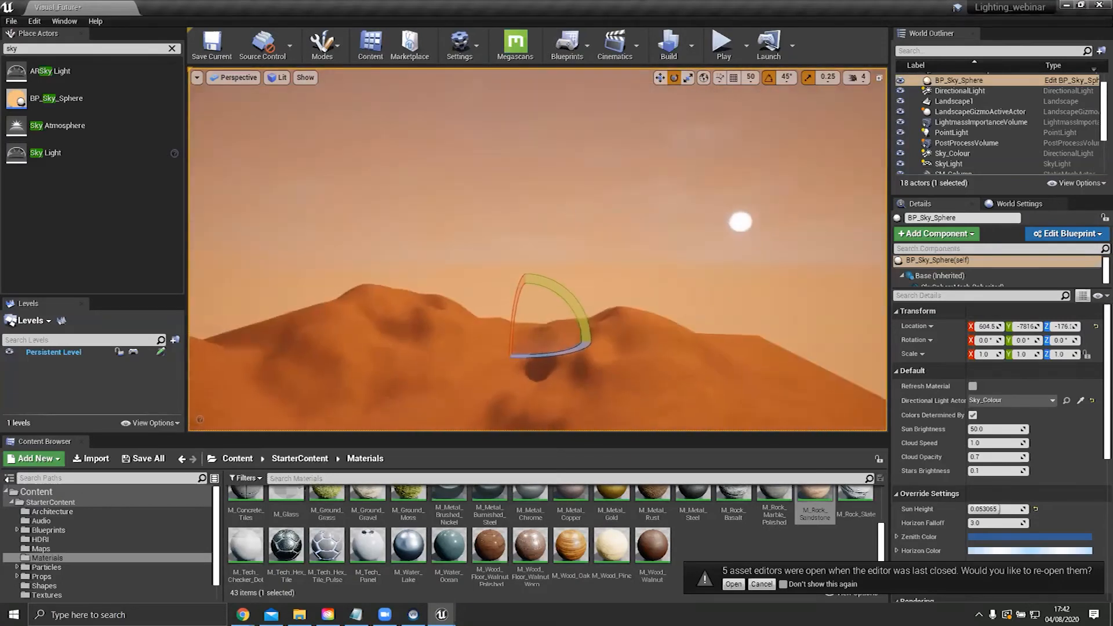
Step: Delete the BP_Sky_Sphere actor from the level
scroll(974, 139, up, 1)
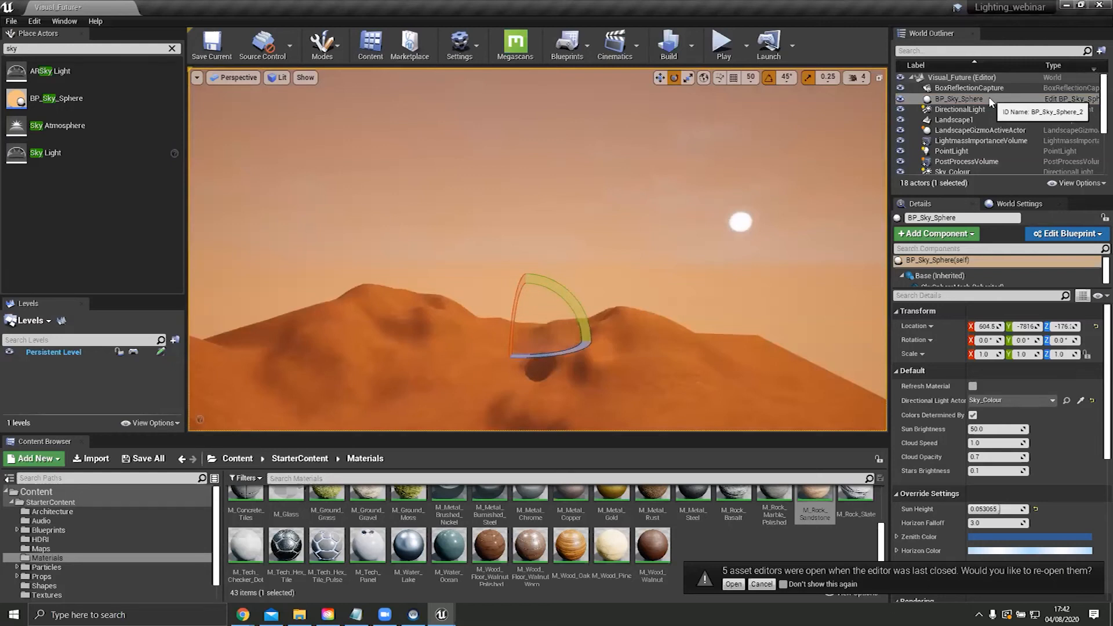
click(986, 100)
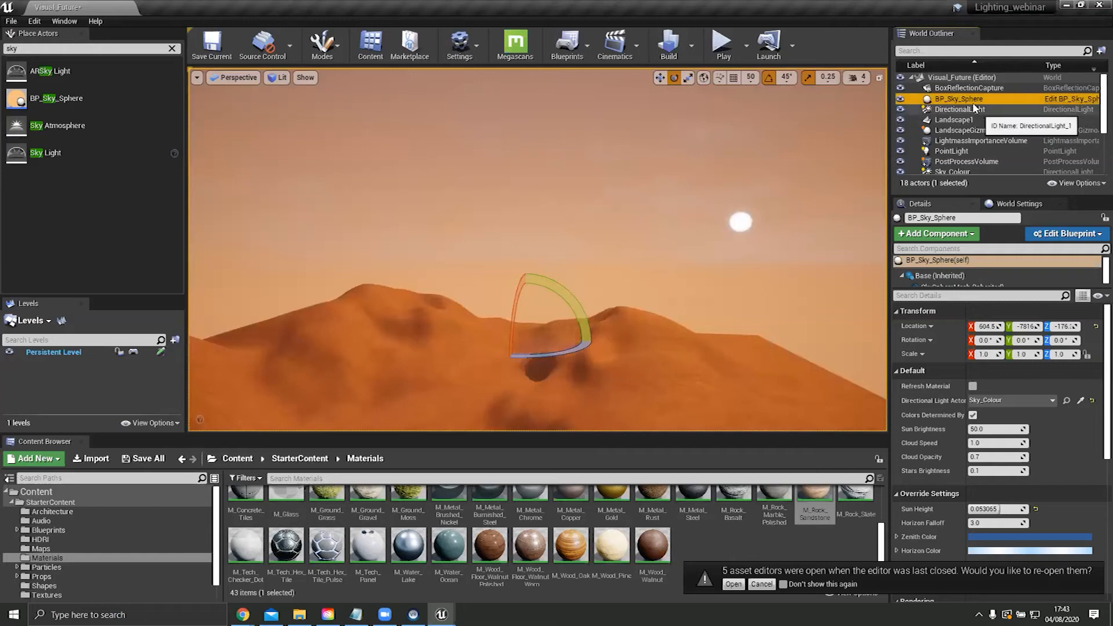
key(Delete)
Step: Enable Atmosphere / Fog Sun Light in the advanced light settings of the DirectionalLight actor
click(975, 101)
right_drag(719, 193, 887, 219)
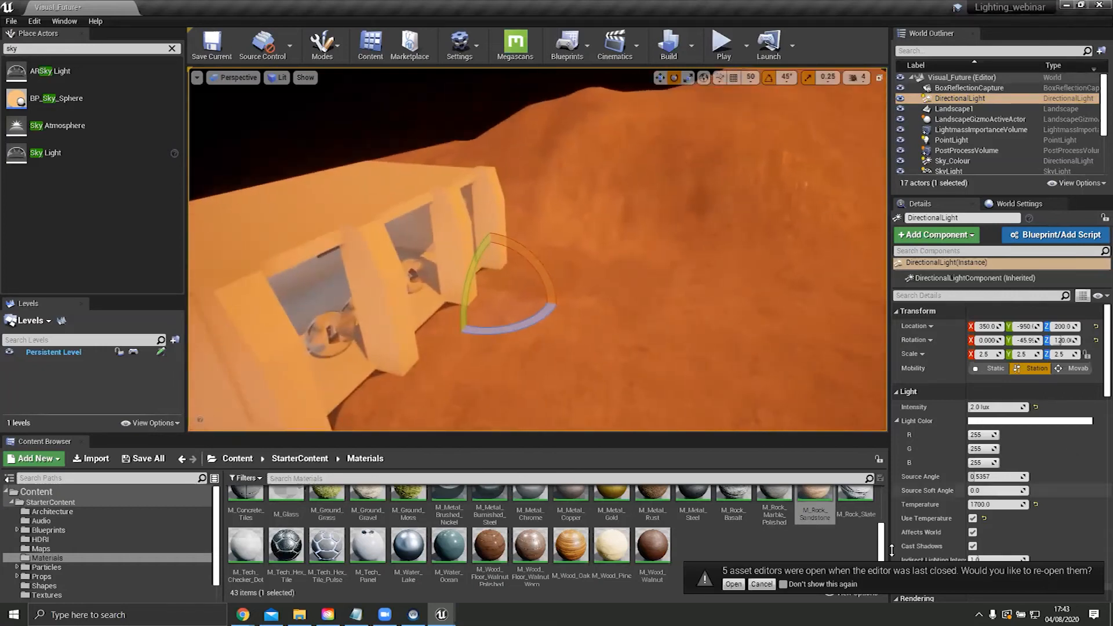
scroll(1008, 464, down, 7)
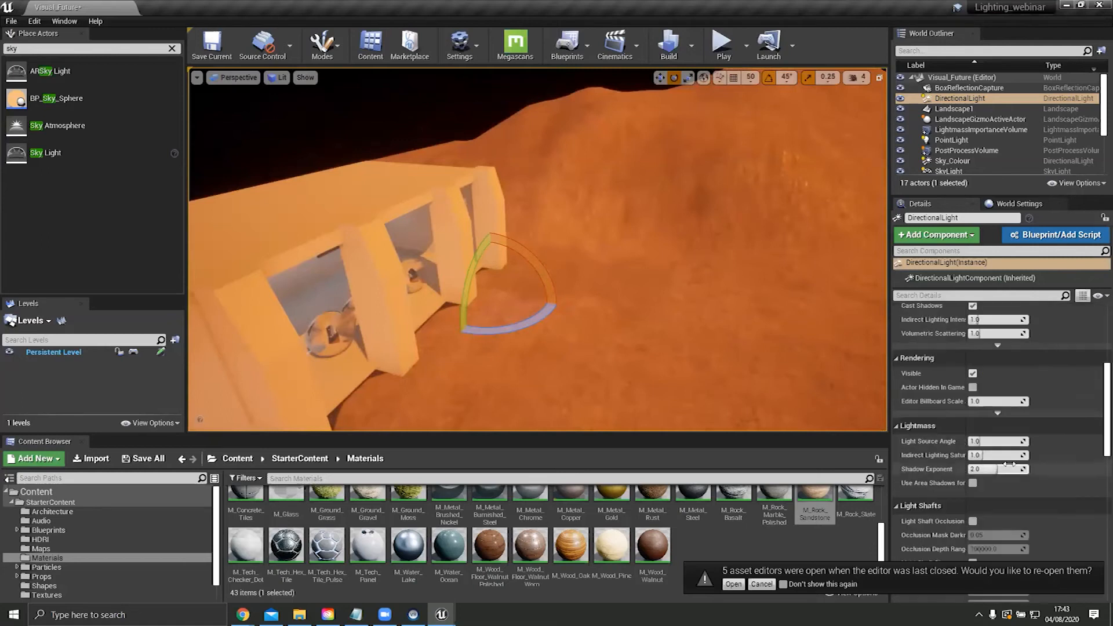
scroll(1025, 419, down, 4)
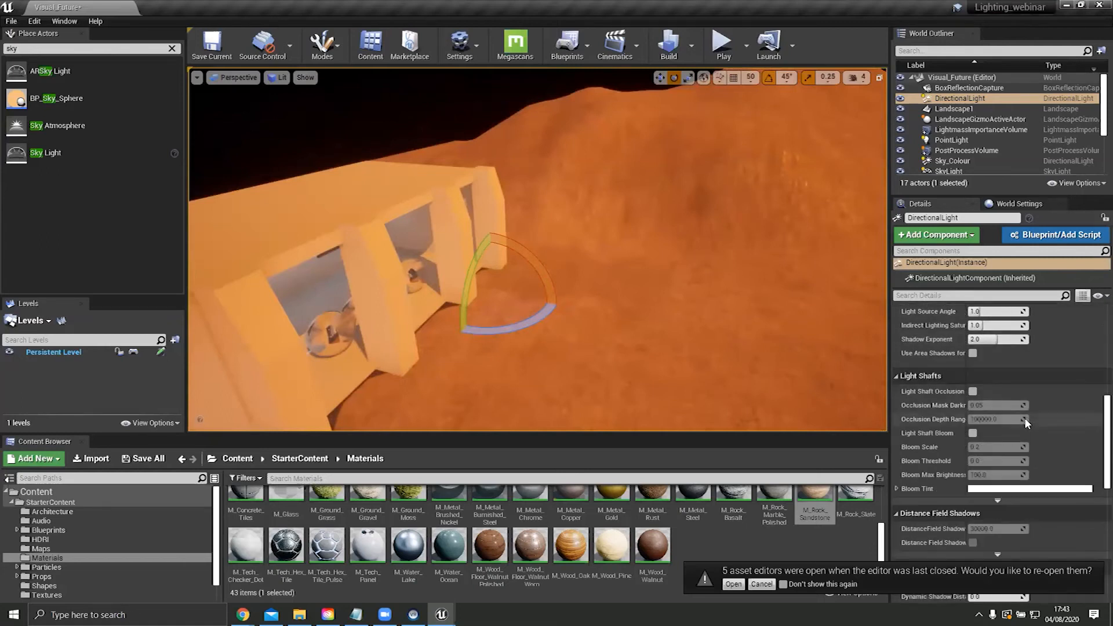
scroll(1025, 417, down, 6)
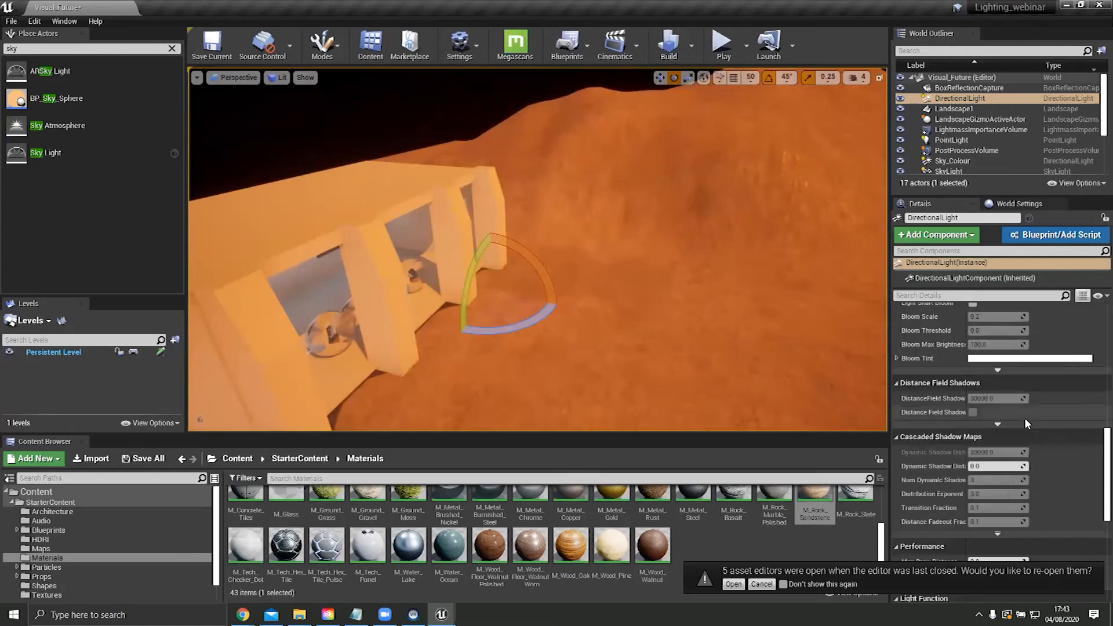
scroll(1025, 417, down, 3)
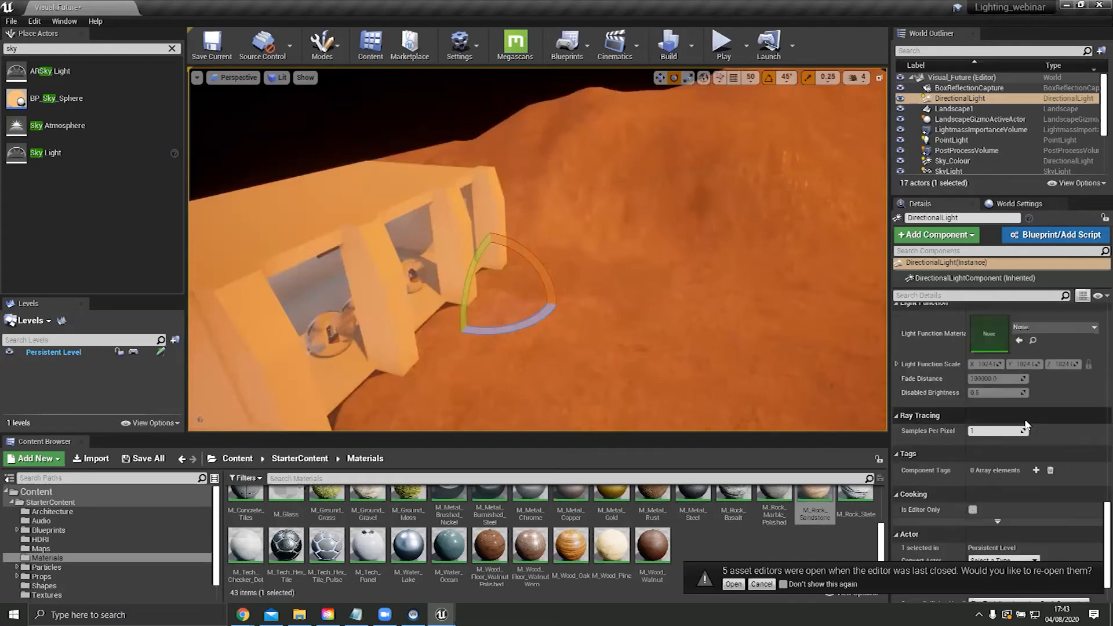
scroll(1025, 418, up, 5)
scroll(1024, 418, up, 2)
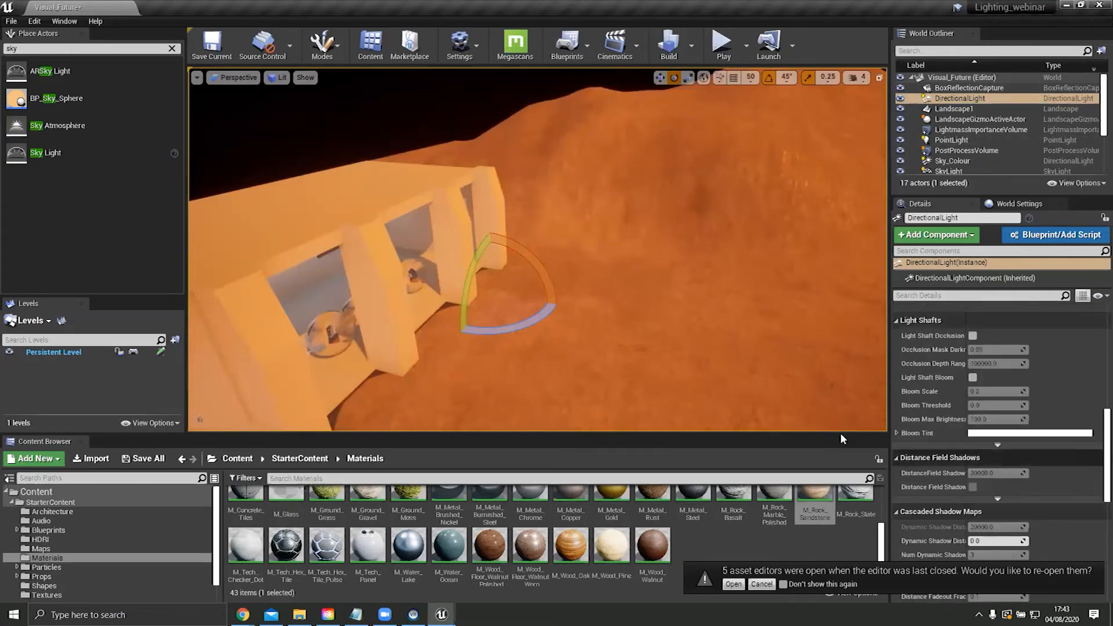
scroll(955, 463, up, 4)
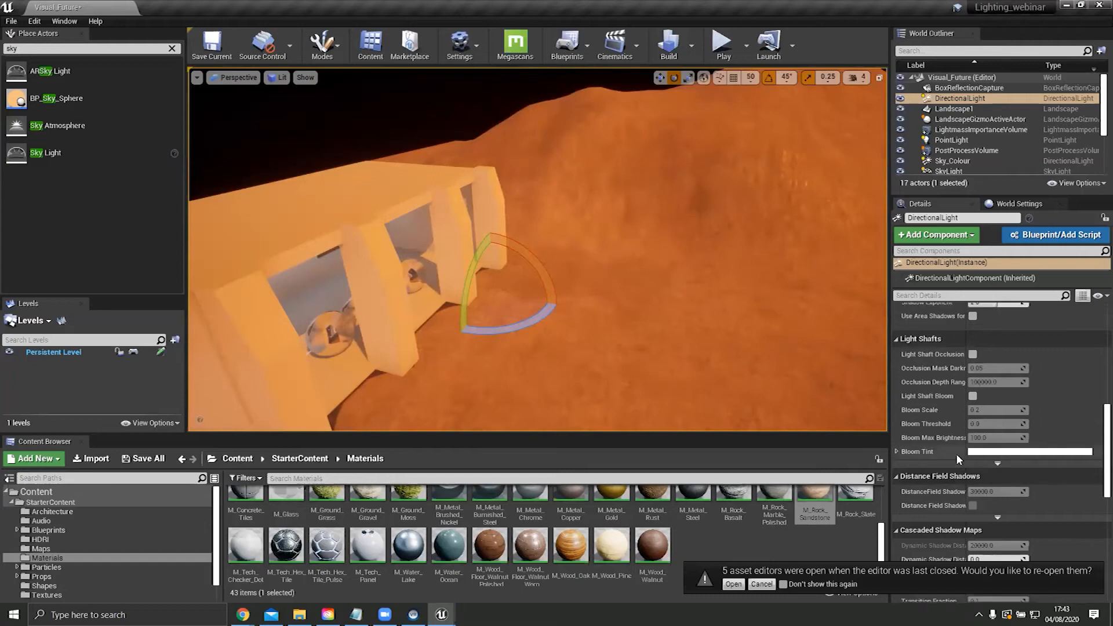
scroll(956, 451, up, 3)
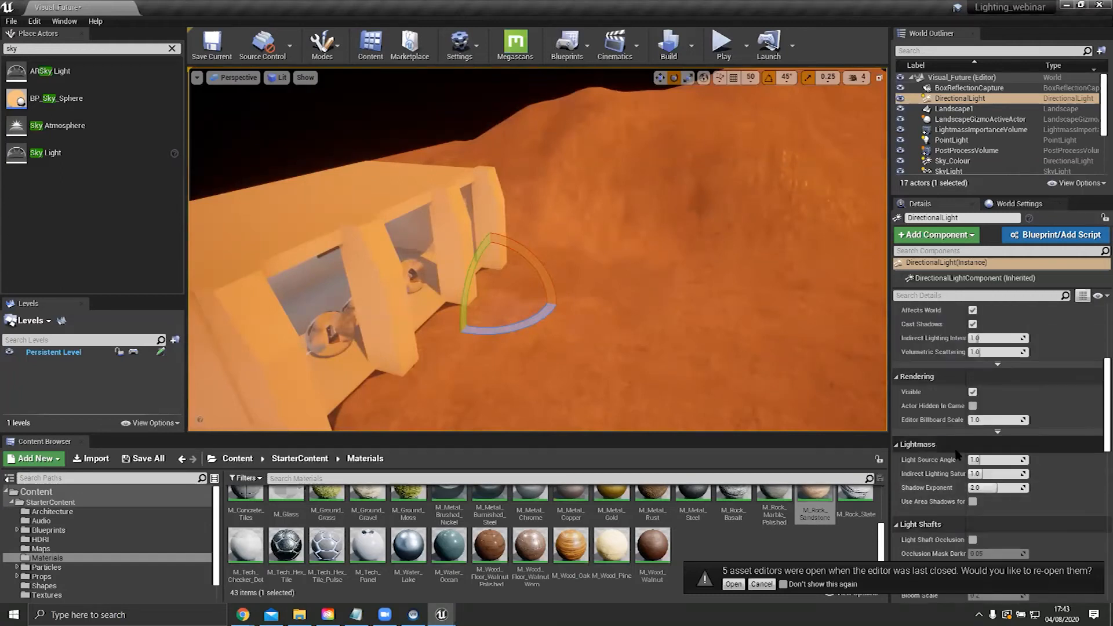
click(997, 432)
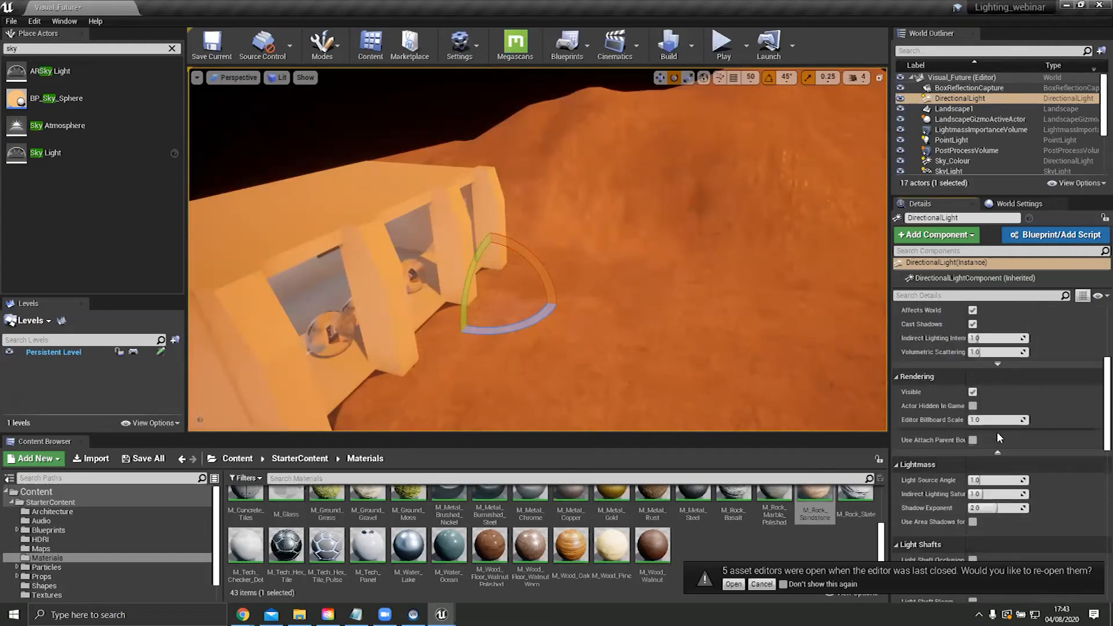
scroll(997, 429, up, 3)
click(998, 439)
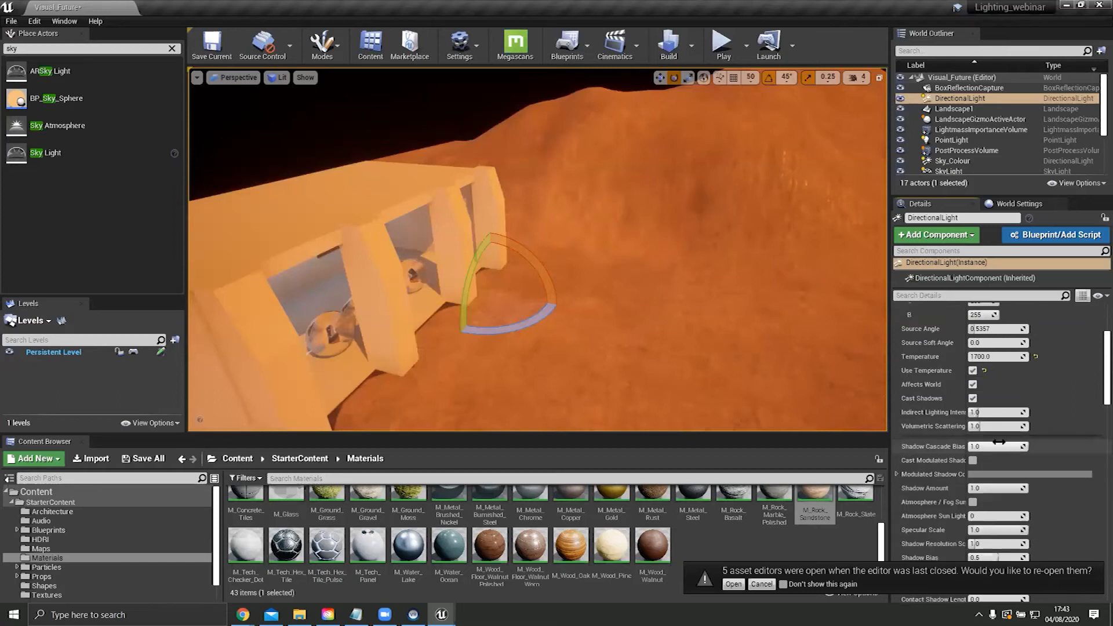
scroll(1009, 438, down, 1)
scroll(989, 411, up, 2)
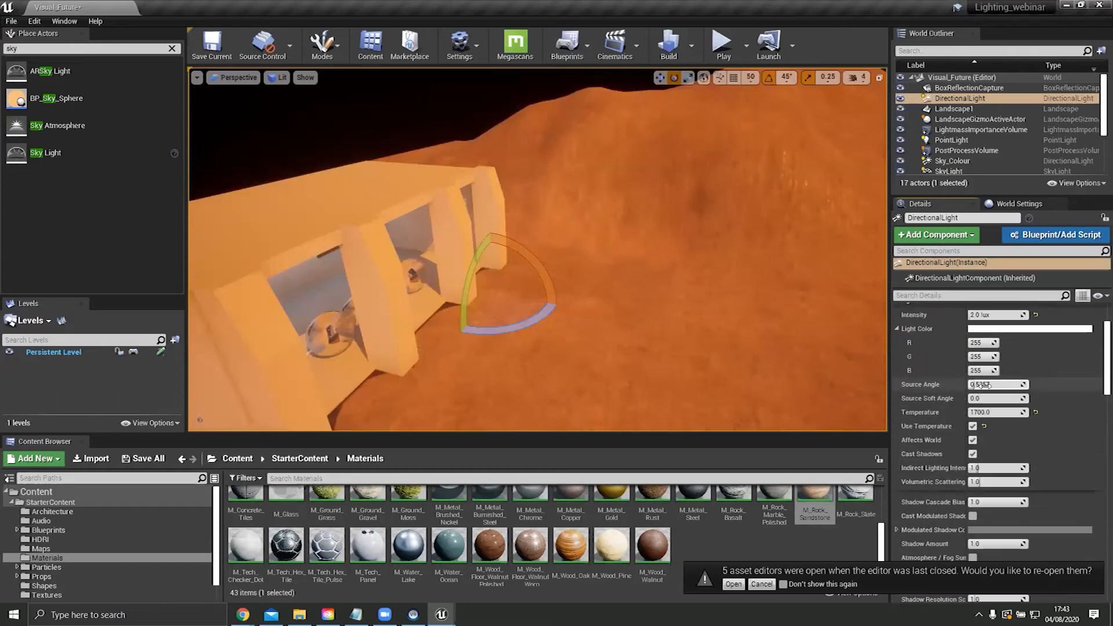
scroll(1006, 445, down, 3)
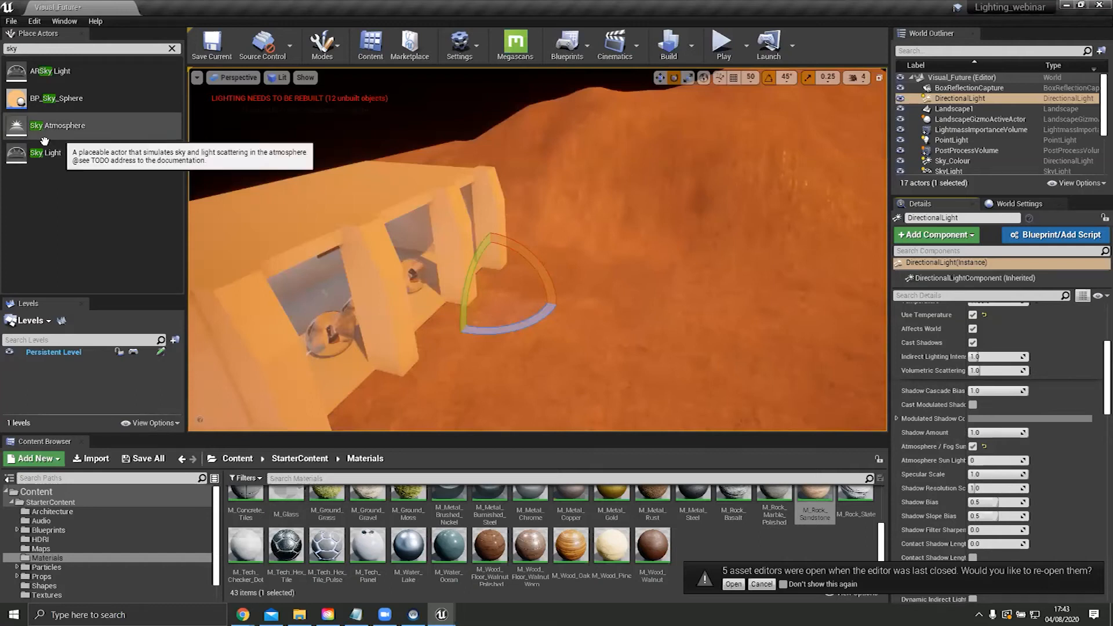
Step: Add a Sky Atmosphere actor to the level on the landscape outside the room
drag(32, 125, 649, 336)
right_drag(654, 328, 680, 243)
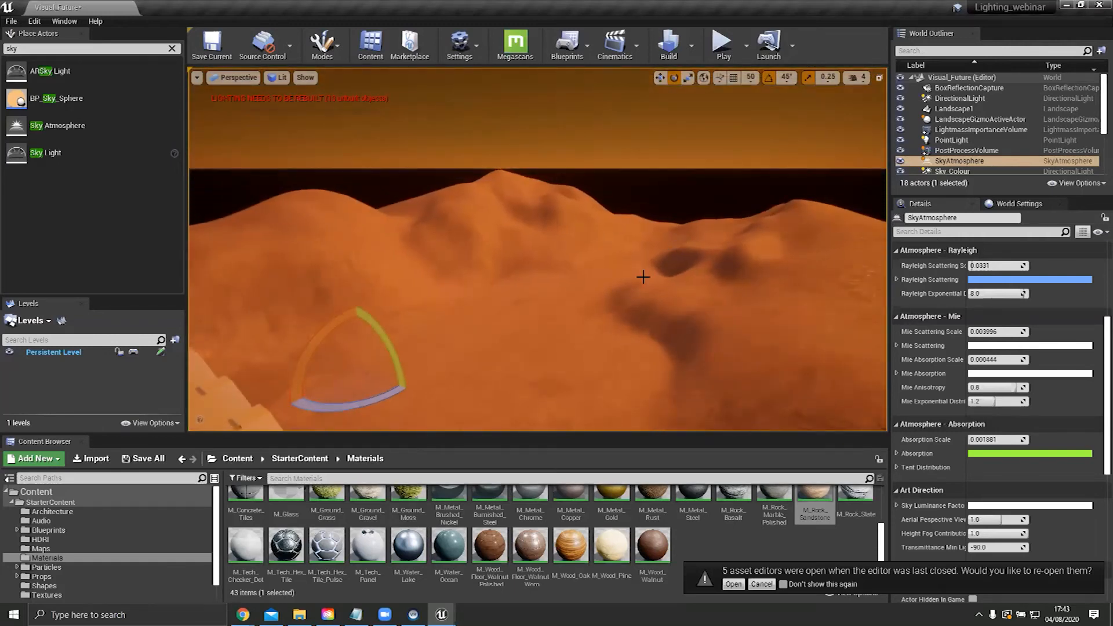
Step: Rotate the sun's direction interactively while viewing its shadows on the hills, bringing it low in the sky
key(ctrl+l)
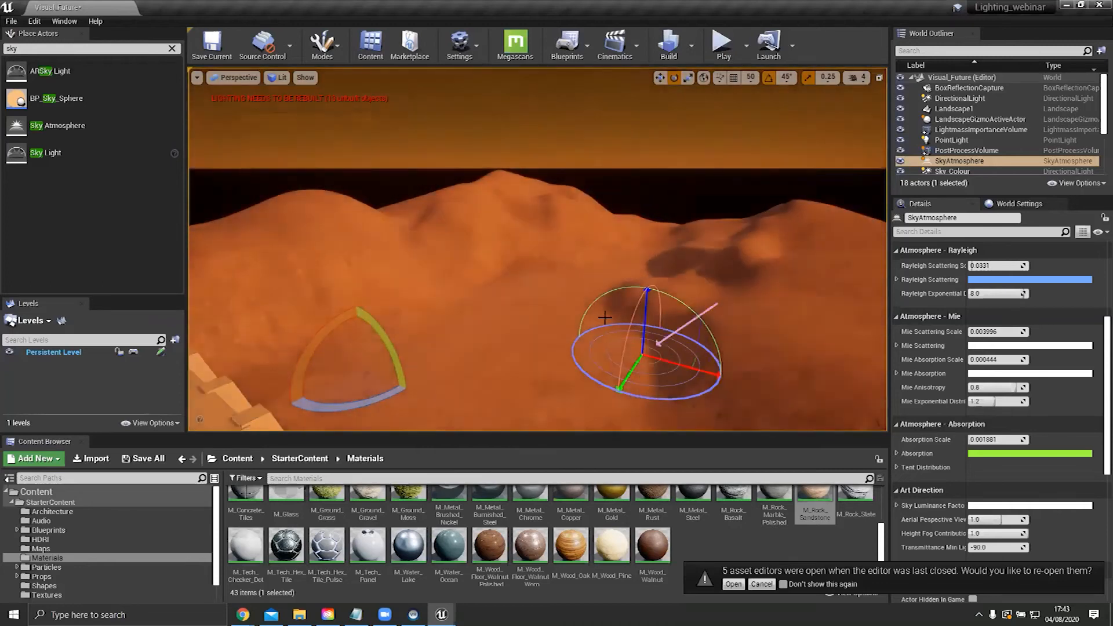
key(ctrl+l)
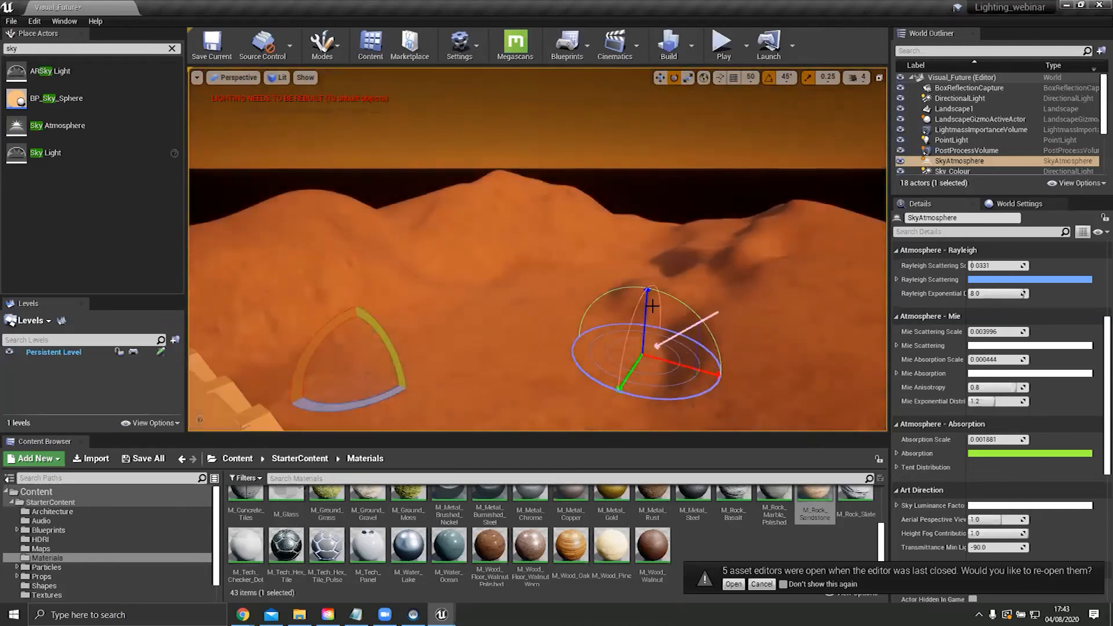
right_drag(512, 295, 593, 318)
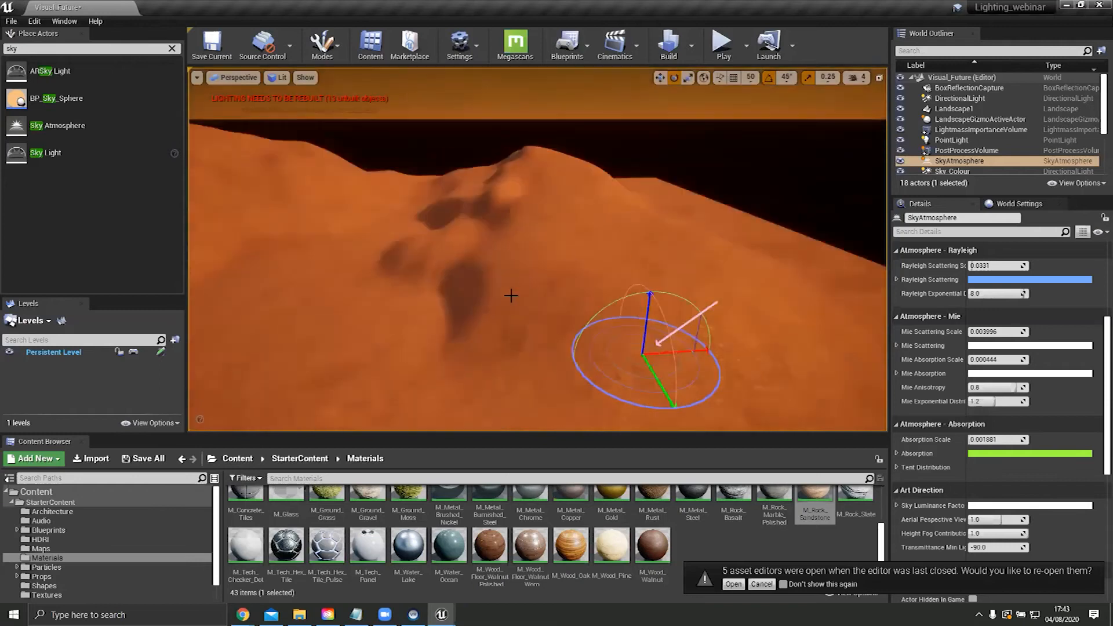
key(ctrl+l)
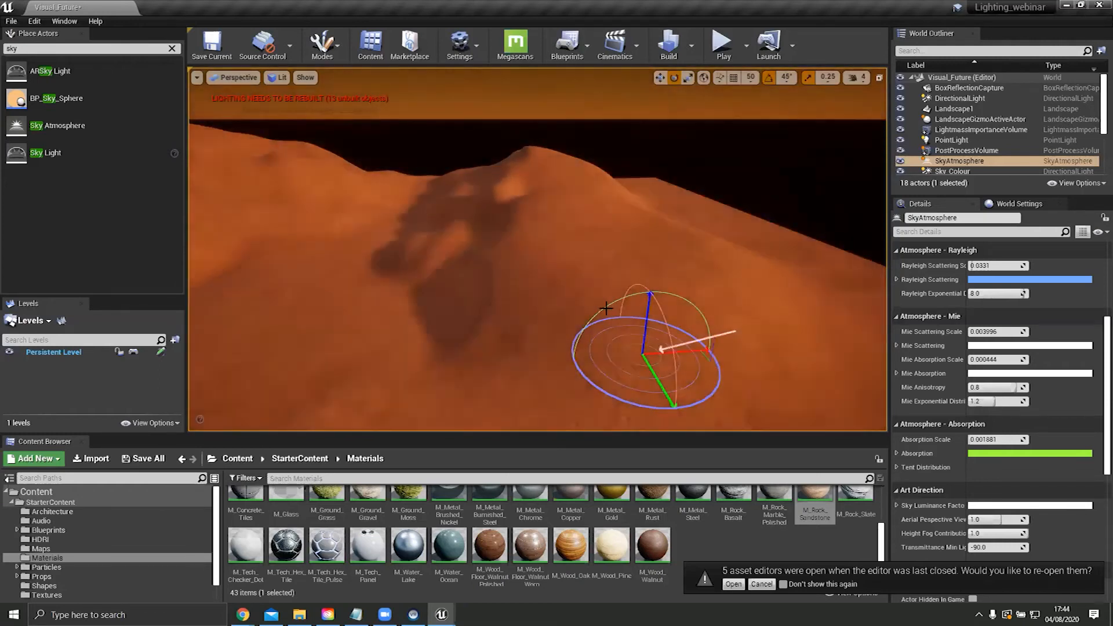
right_drag(606, 309, 644, 257)
right_drag(490, 333, 602, 313)
key(s)
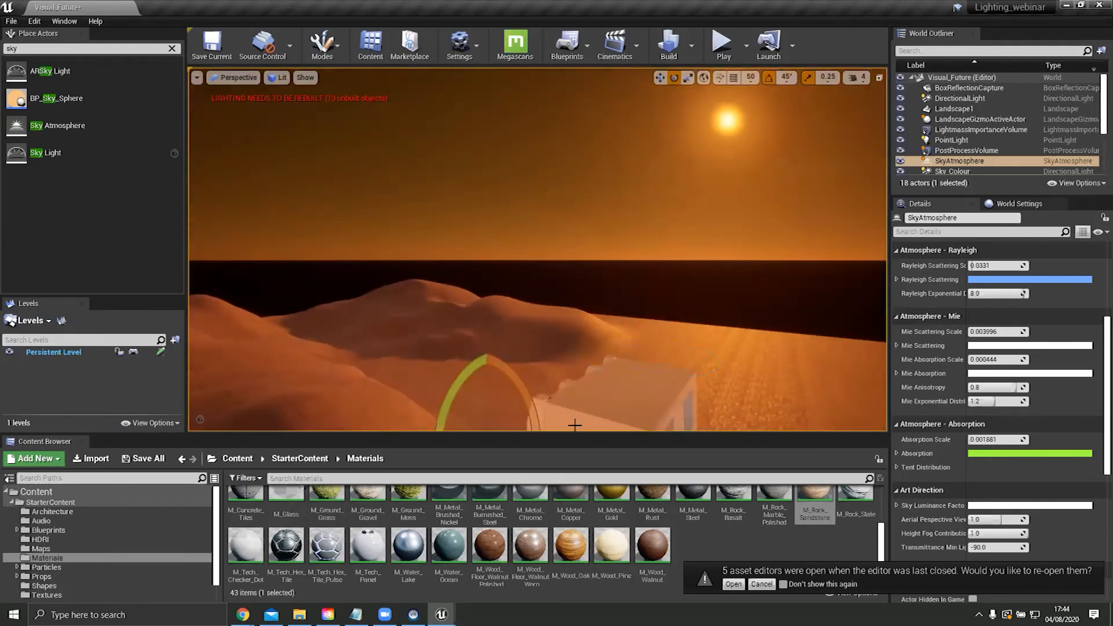
key(ctrl+l)
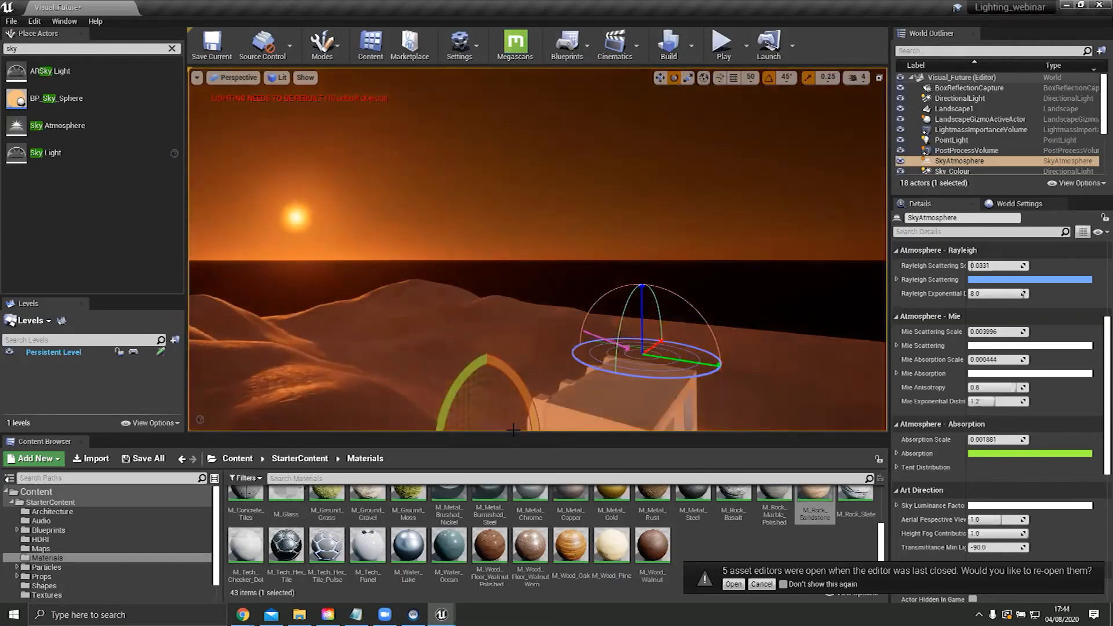
Step: Return to the saved camera view inside the room and rotate the sun until it shines through the opening beside the spheres
key(1)
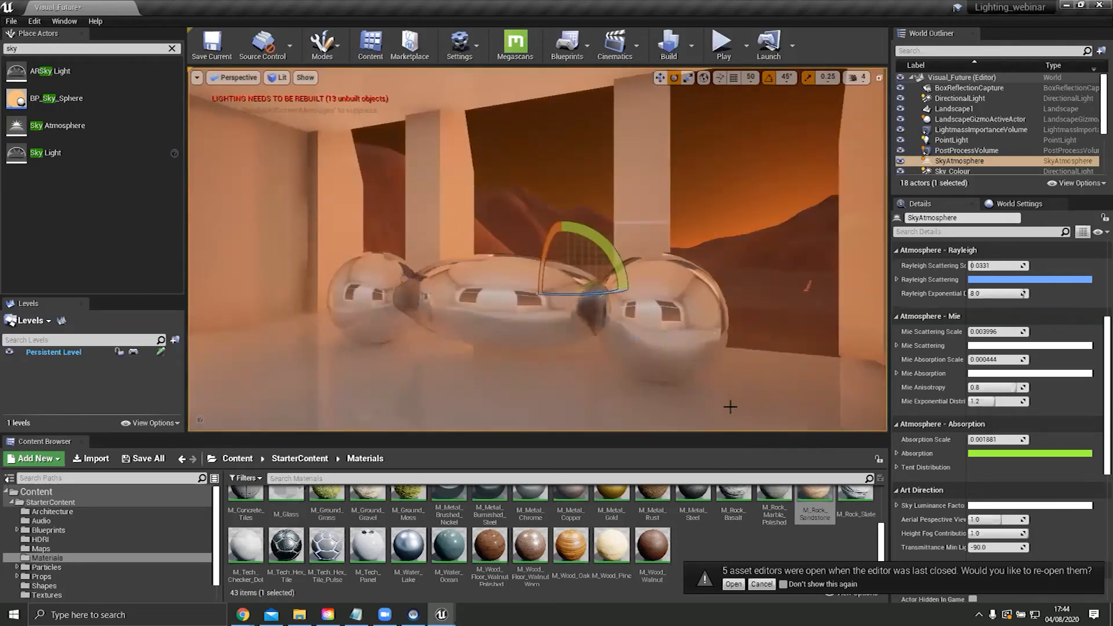
key(ctrl+shift+l)
key(ctrl+l)
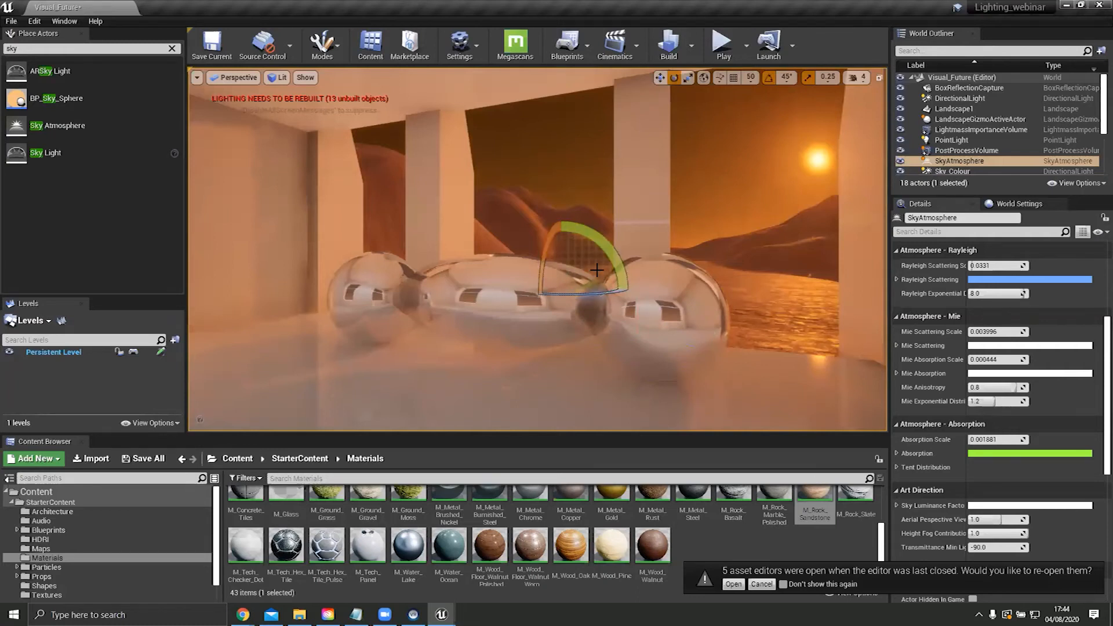
key(ctrl+l)
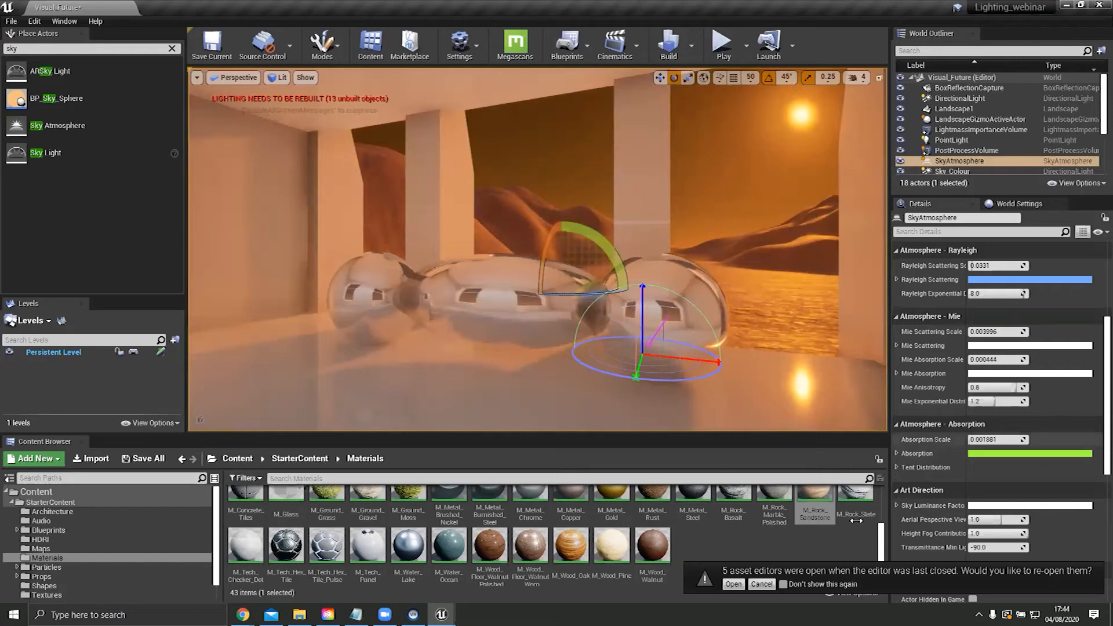
Step: Set the SkyAtmosphere's Rayleigh Scattering Scale to about 0.186 and its Mie Scattering Scale to about 0.243
scroll(969, 534, up, 5)
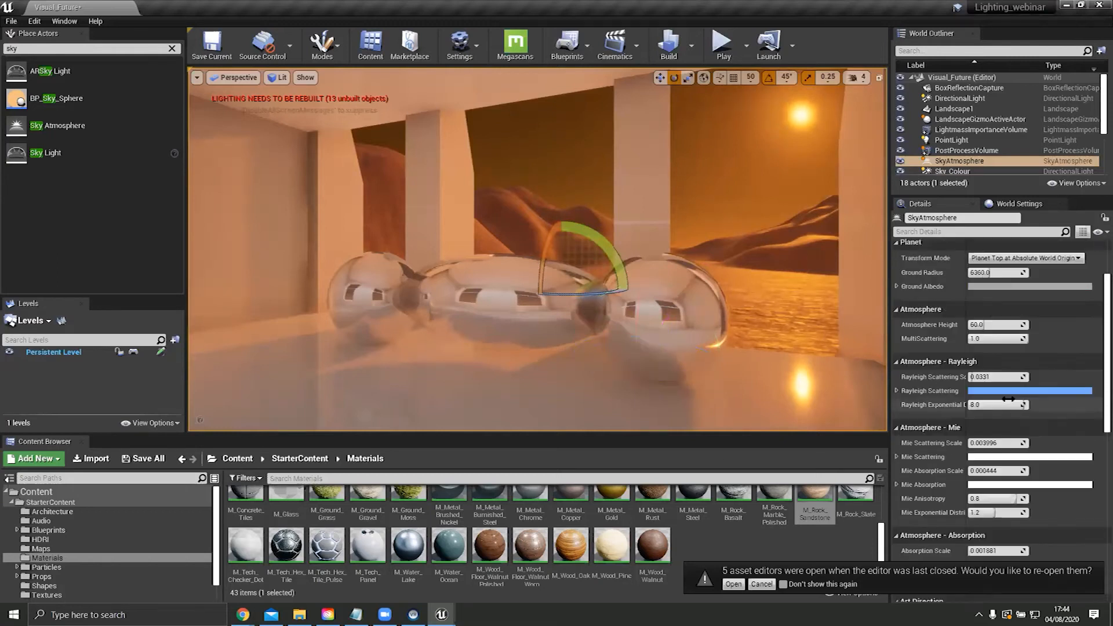
scroll(980, 378, down, 2)
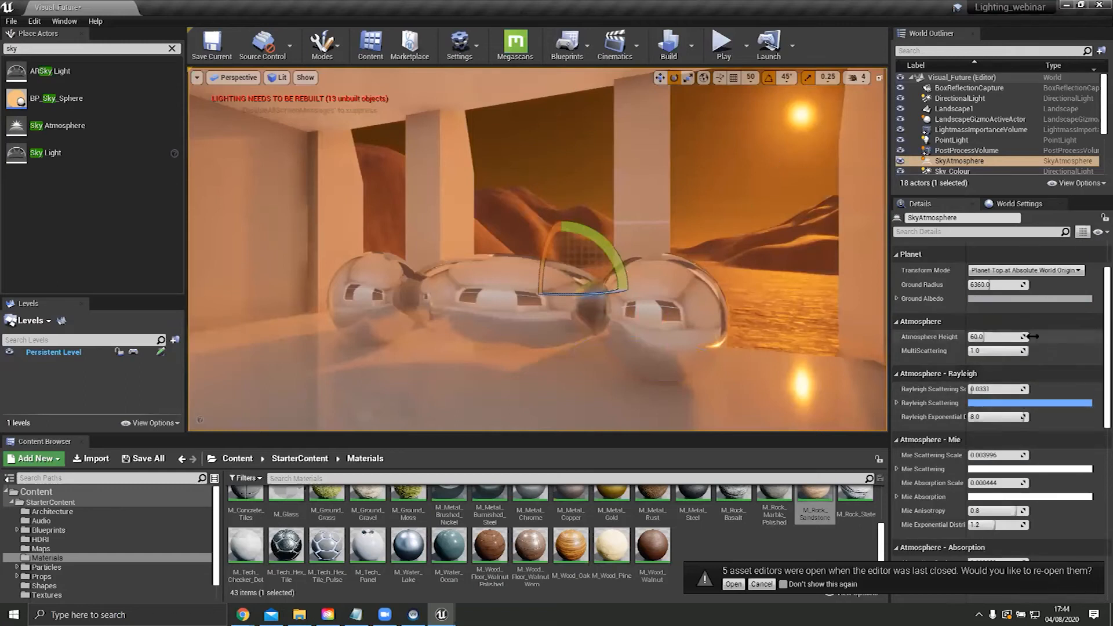
scroll(1026, 370, down, 1)
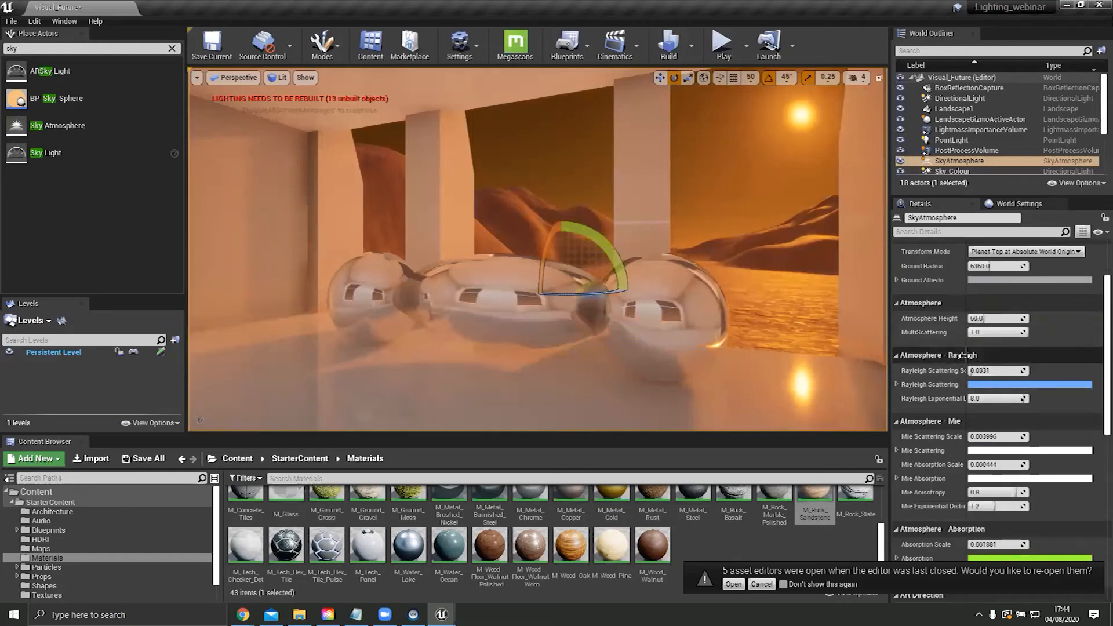
mouse_move(980, 370)
mouse_down()
mouse_move(1029, 369)
mouse_move(971, 370)
mouse_move(983, 370)
mouse_up()
scroll(970, 418, down, 1)
mouse_move(972, 418)
mouse_down()
mouse_move(995, 418)
mouse_move(980, 418)
mouse_up()
scroll(980, 498, down, 2)
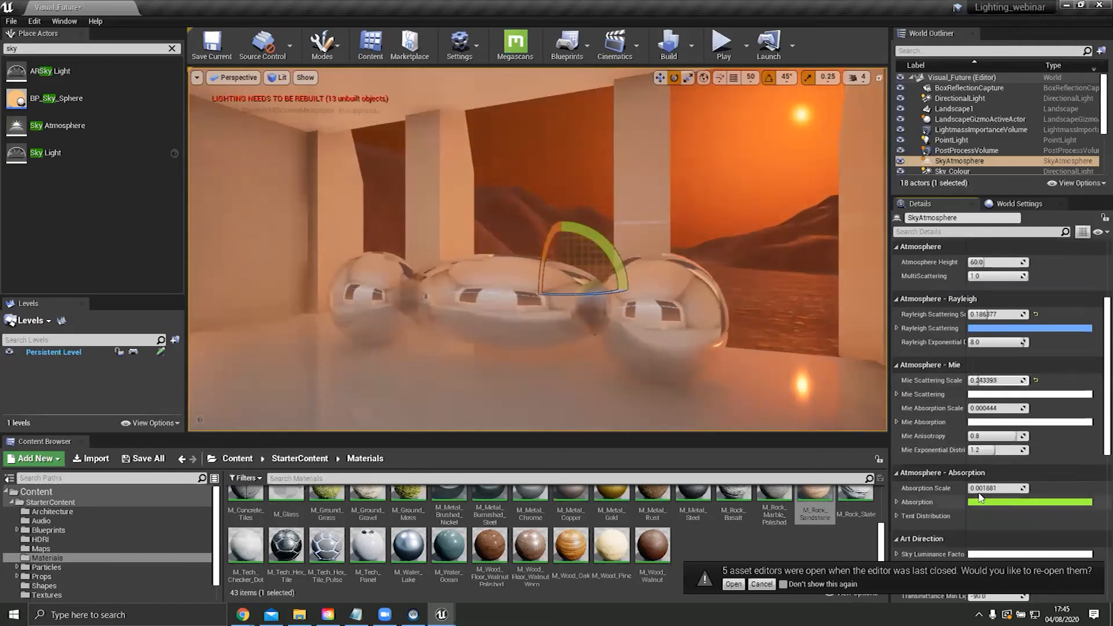
Step: Set the SkyAtmosphere's Absorption Scale to about 0.0196 and its Rayleigh Scattering Scale to about 0.065
drag(989, 489, 990, 489)
scroll(990, 371, up, 1)
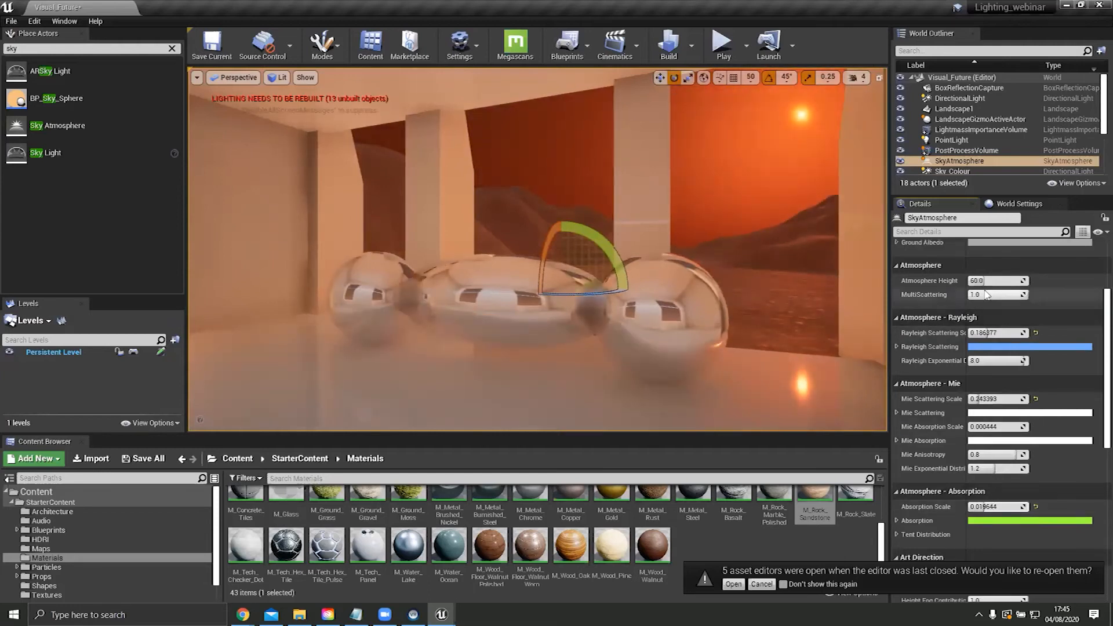
mouse_move(986, 333)
mouse_down()
mouse_move(995, 333)
mouse_move(978, 333)
mouse_up()
Step: Set the viewport's Camera Speed Scalar to 100 and fly up through the atmosphere
right_drag(755, 179, 864, 77)
key(w)
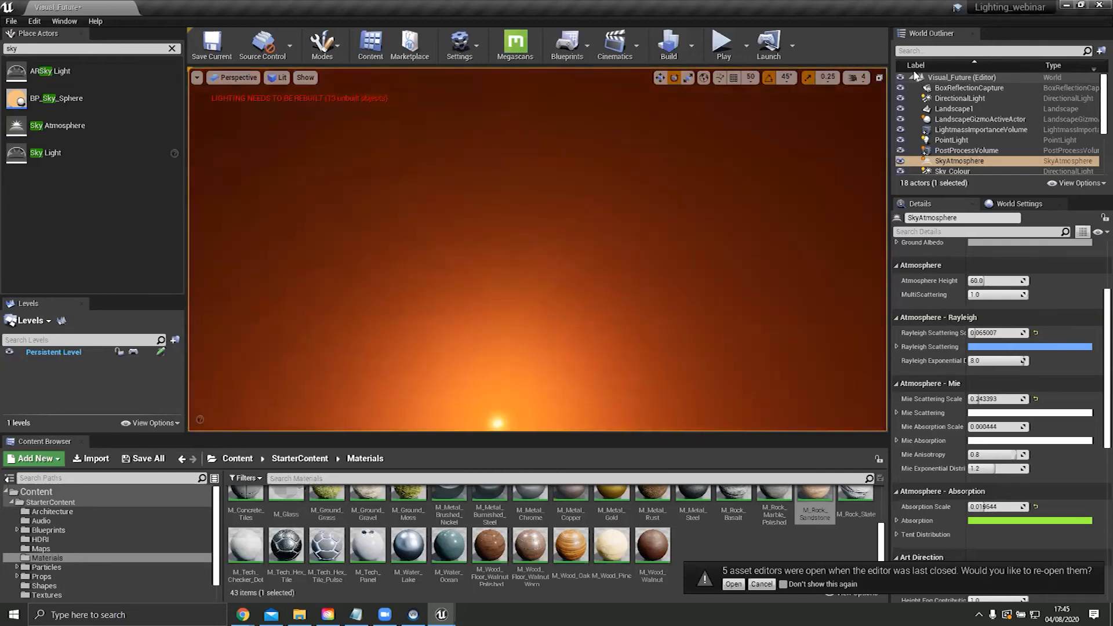
click(859, 79)
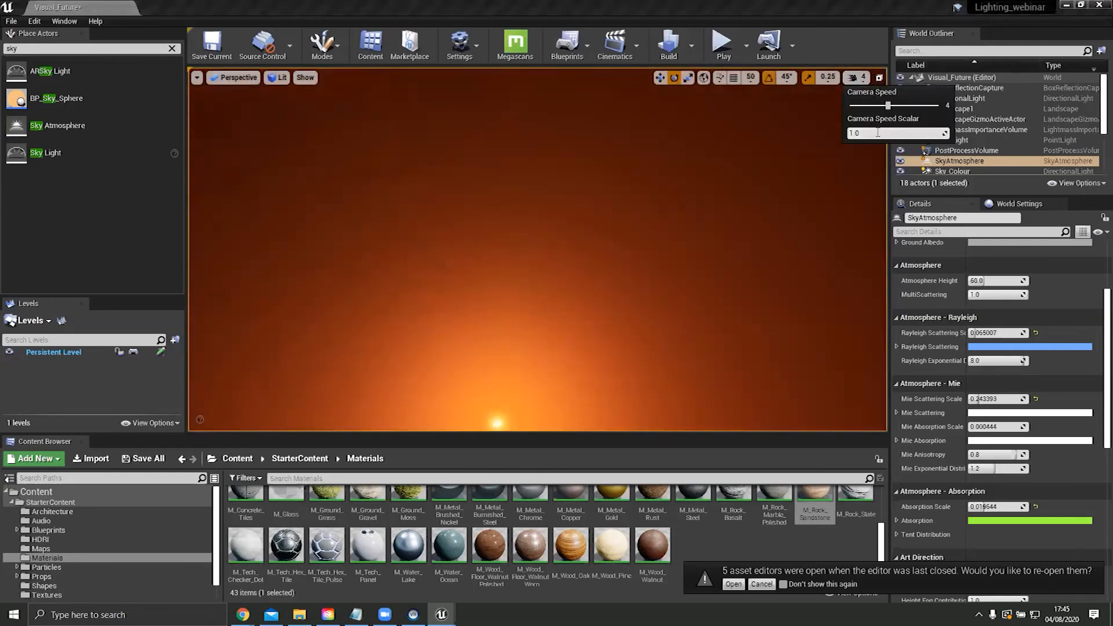
click(878, 133)
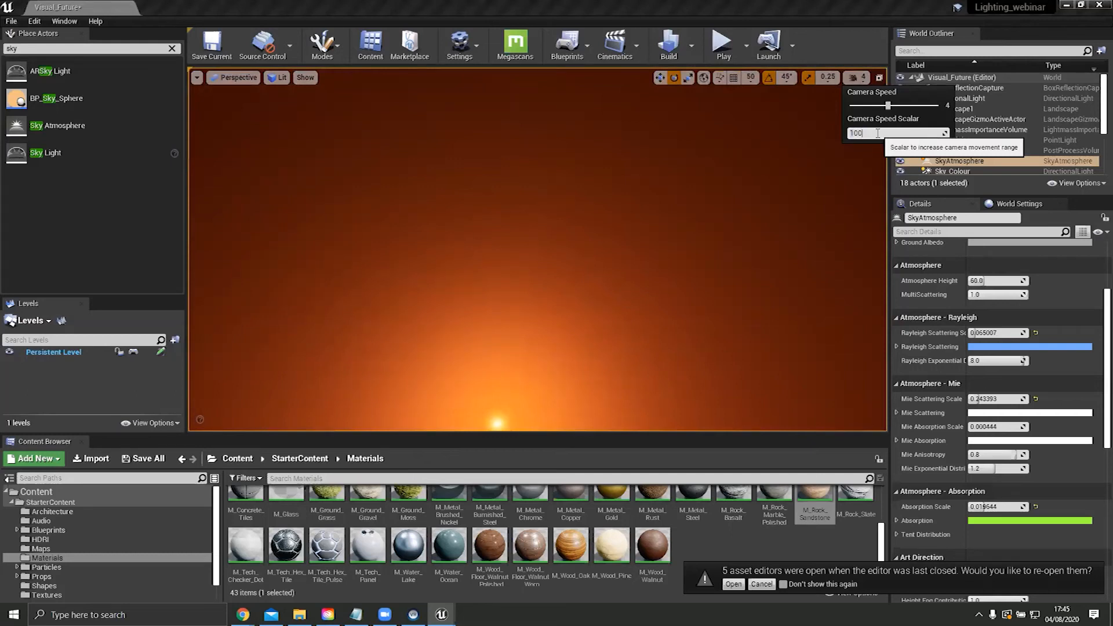
text(200)
right_drag(885, 181, 704, 217)
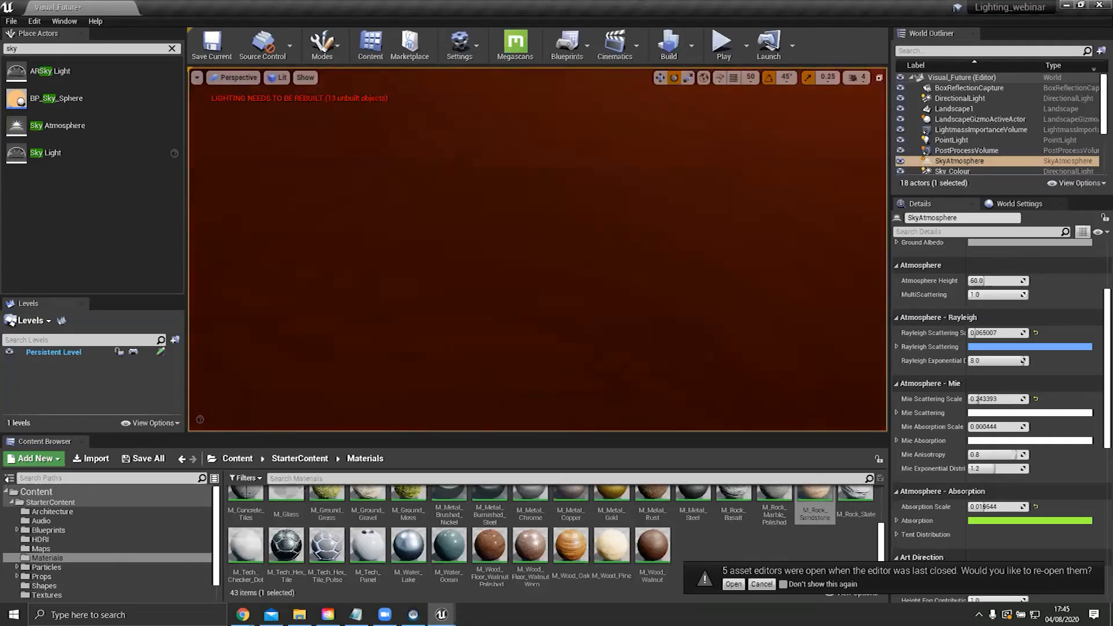
Step: Focus the view on Sphere2 and look around it for the room
scroll(986, 157, down, 3)
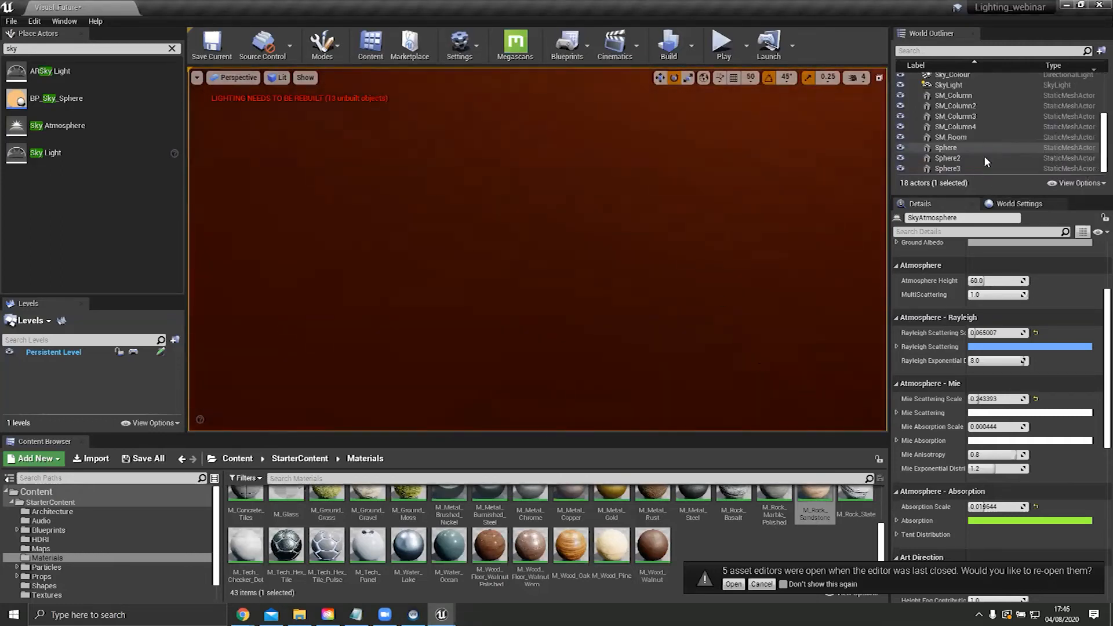
click(983, 158)
right_drag(500, 227, 520, 151)
key(f)
key(w)
right_drag(520, 205, 696, 406)
key(s)
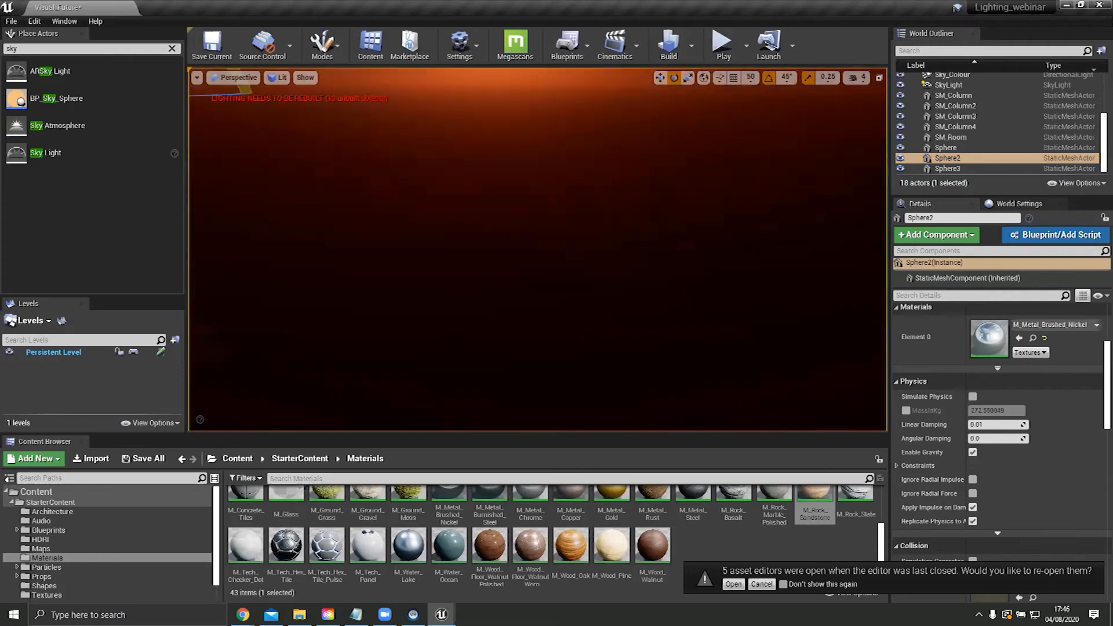
Step: Focus the view on the Sphere actor and look towards the sun above the horizon
click(1009, 147)
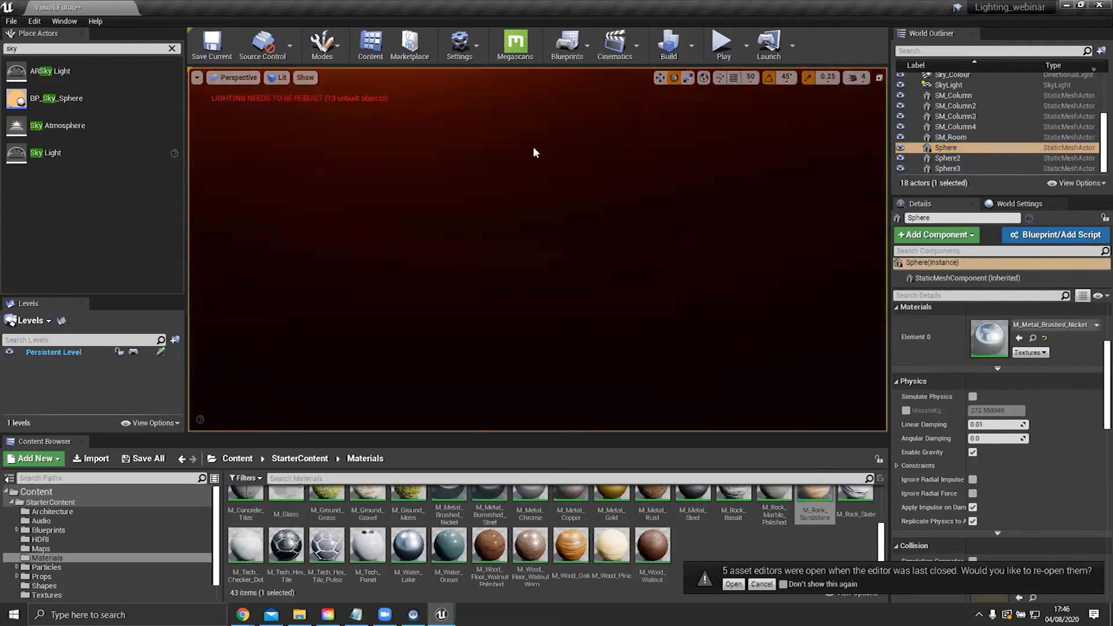
key(f)
right_drag(538, 249, 453, 145)
key(w)
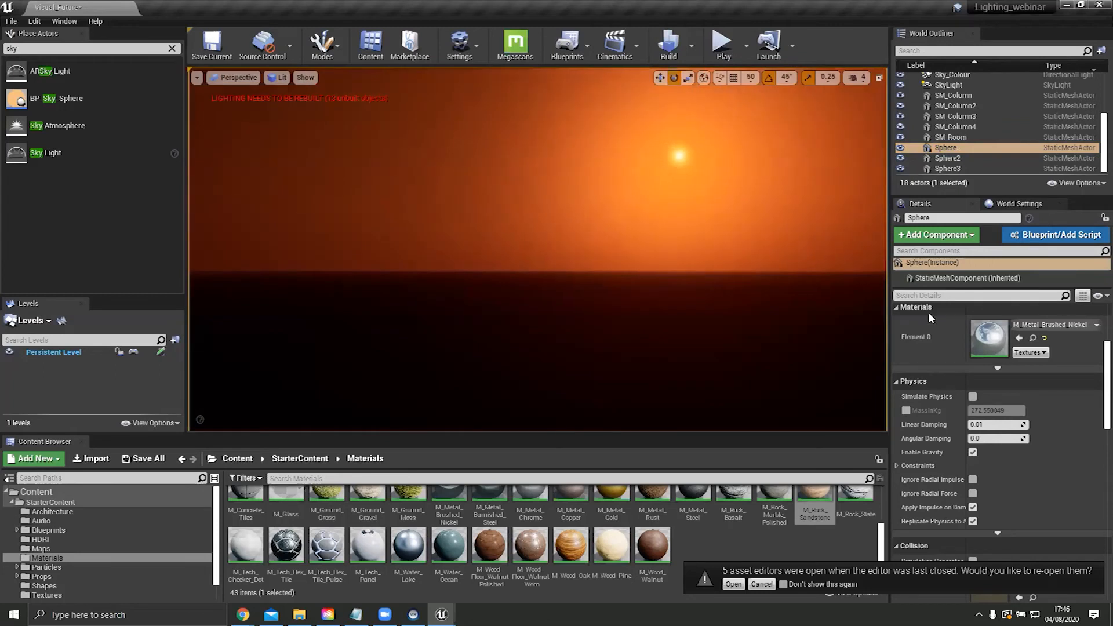
Step: Focus the view on Sphere3 inside the room and place an Exponential Height Fog actor beside the spheres
click(966, 169)
key(f)
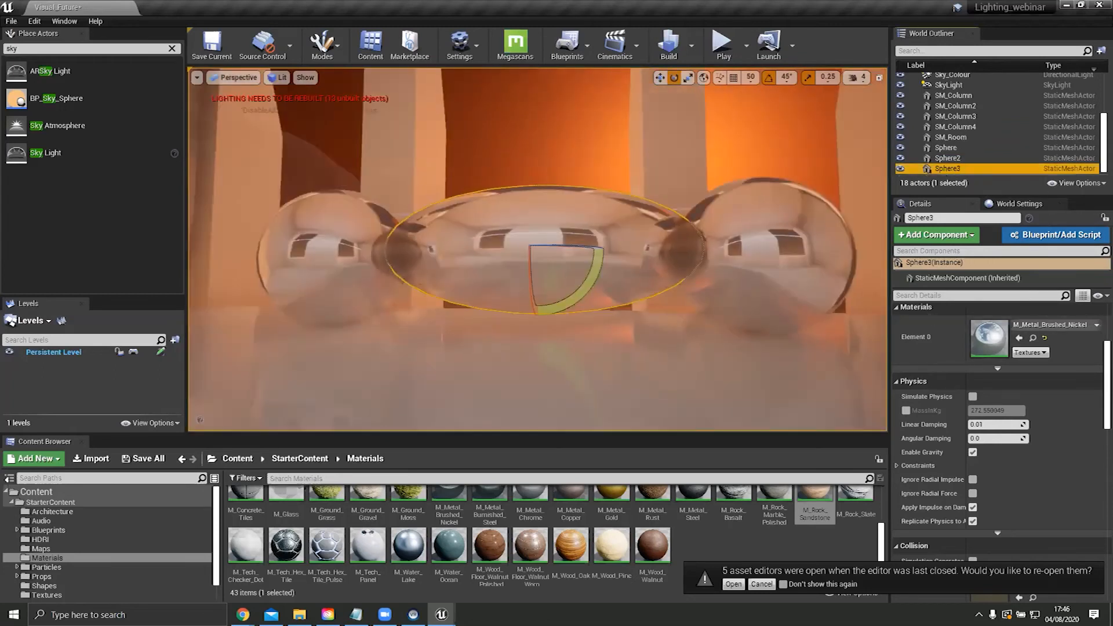
right_drag(690, 234, 731, 221)
key(s)
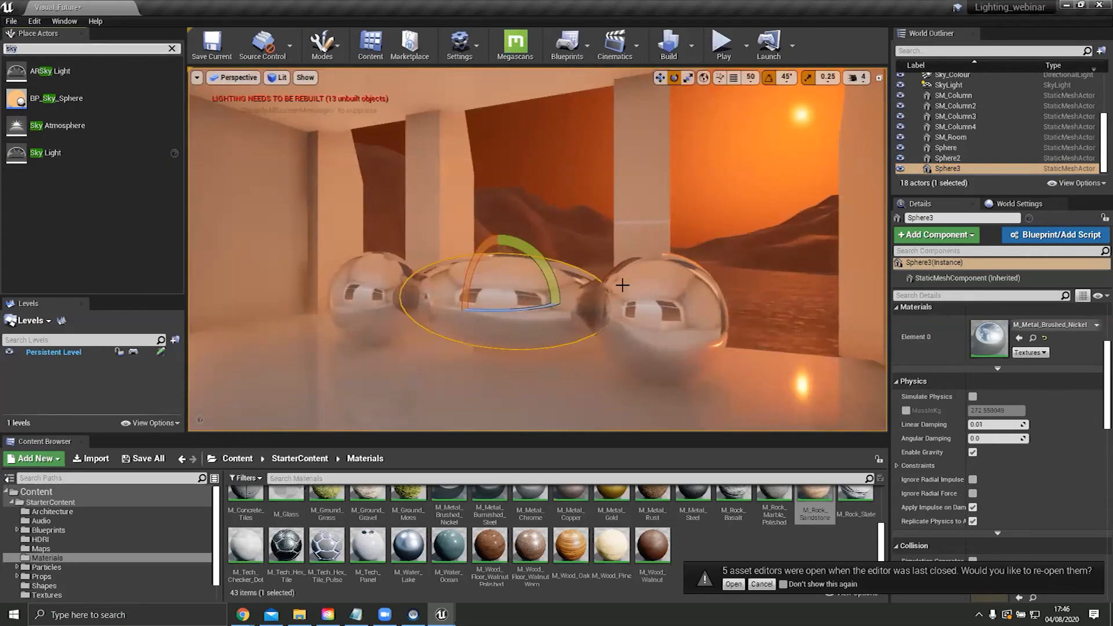
text(ex)
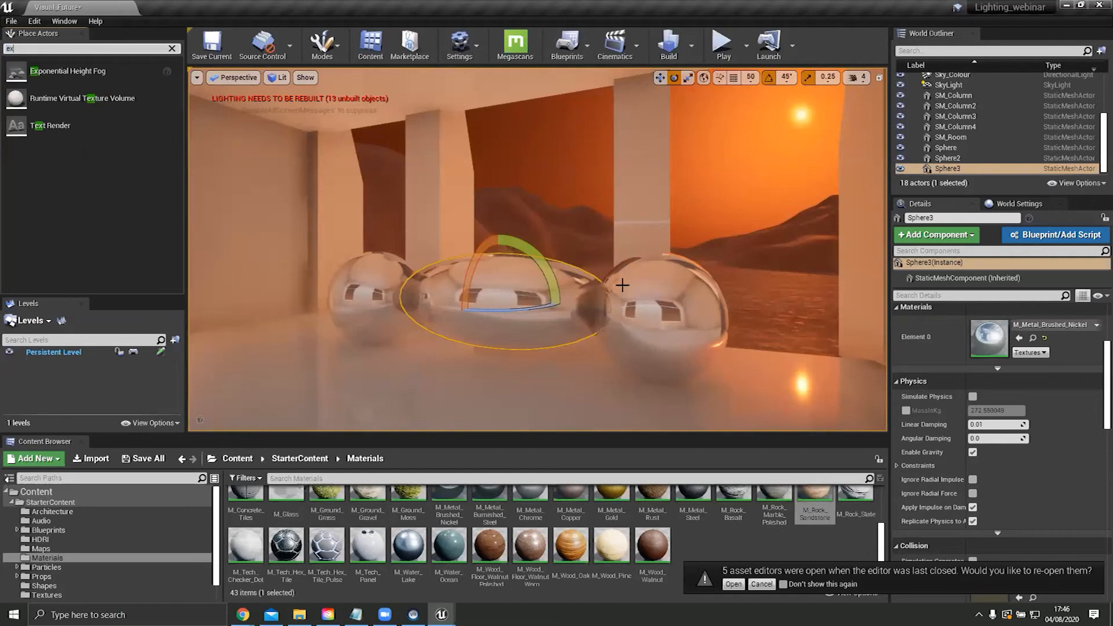
drag(68, 71, 498, 185)
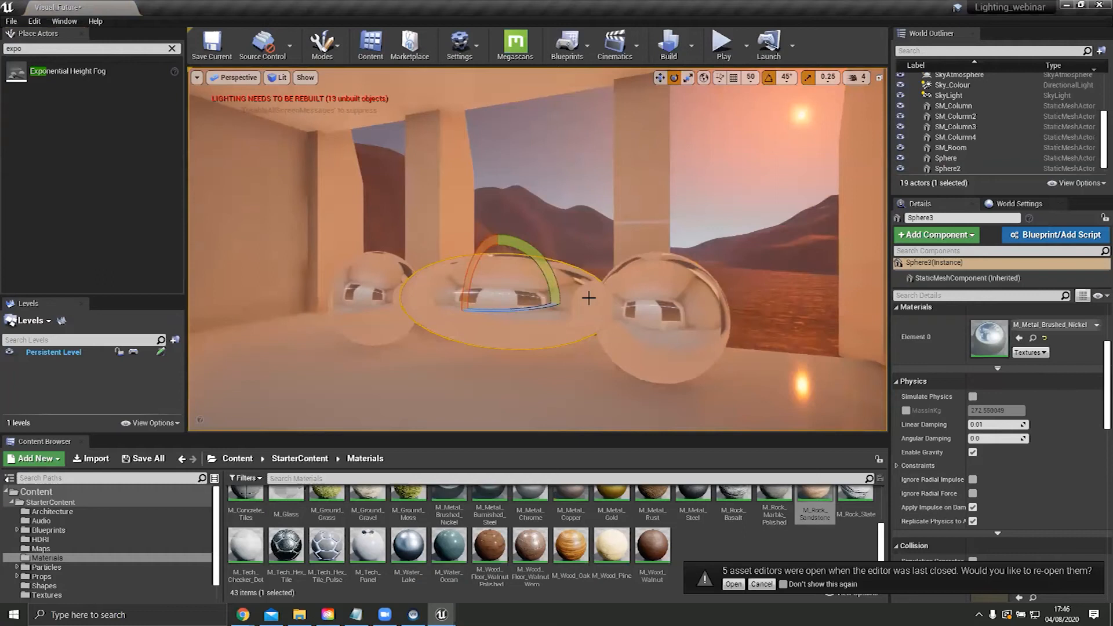
click(589, 298)
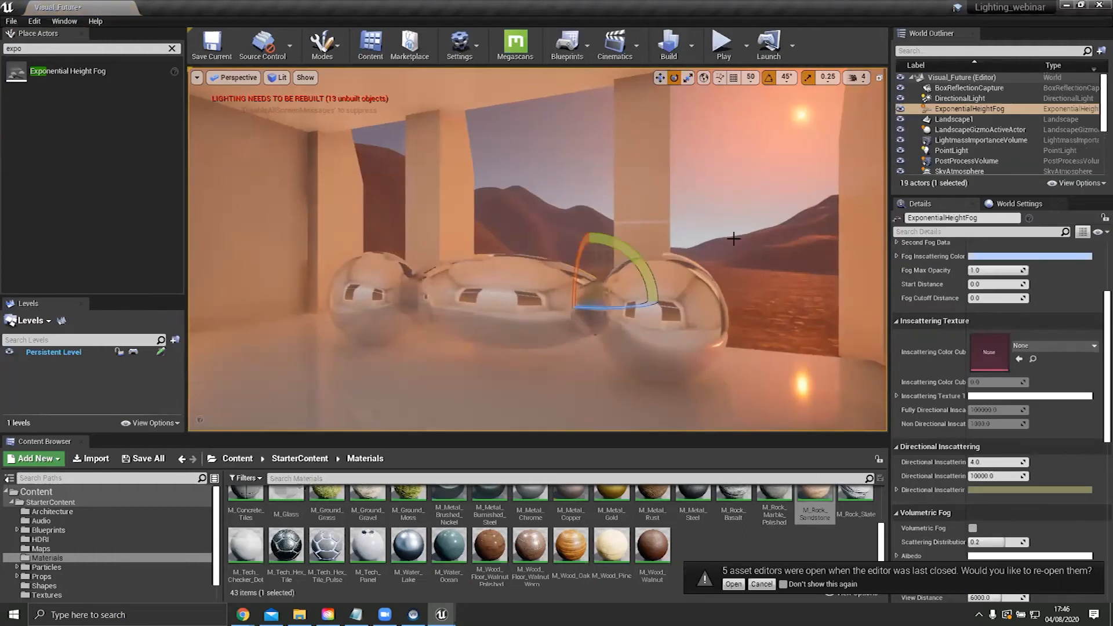
scroll(993, 409, up, 5)
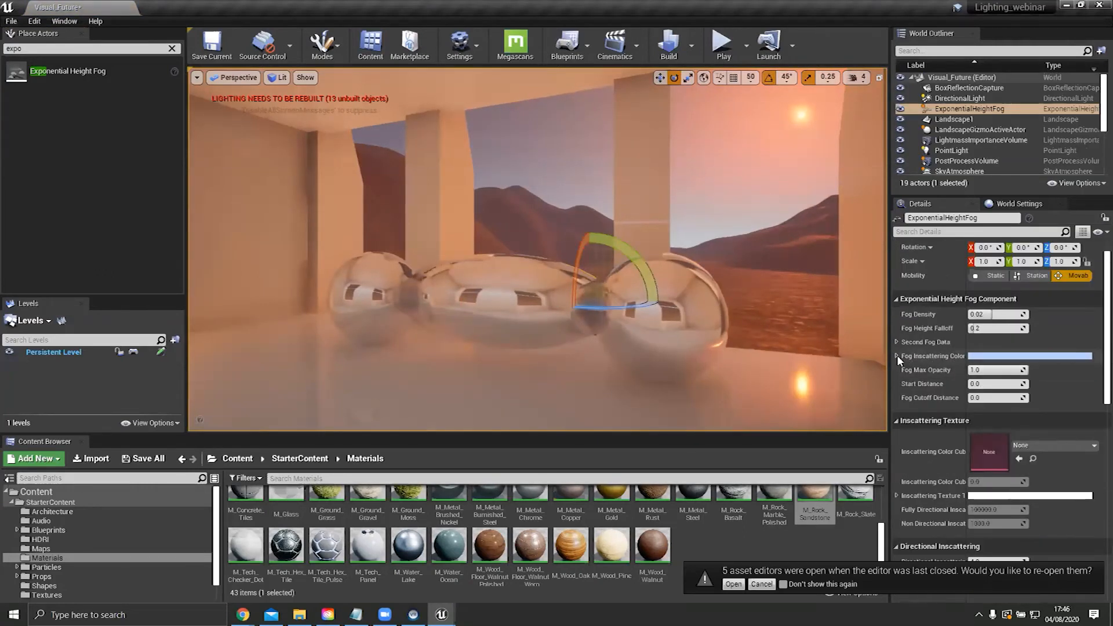
click(1002, 356)
drag(858, 417, 824, 407)
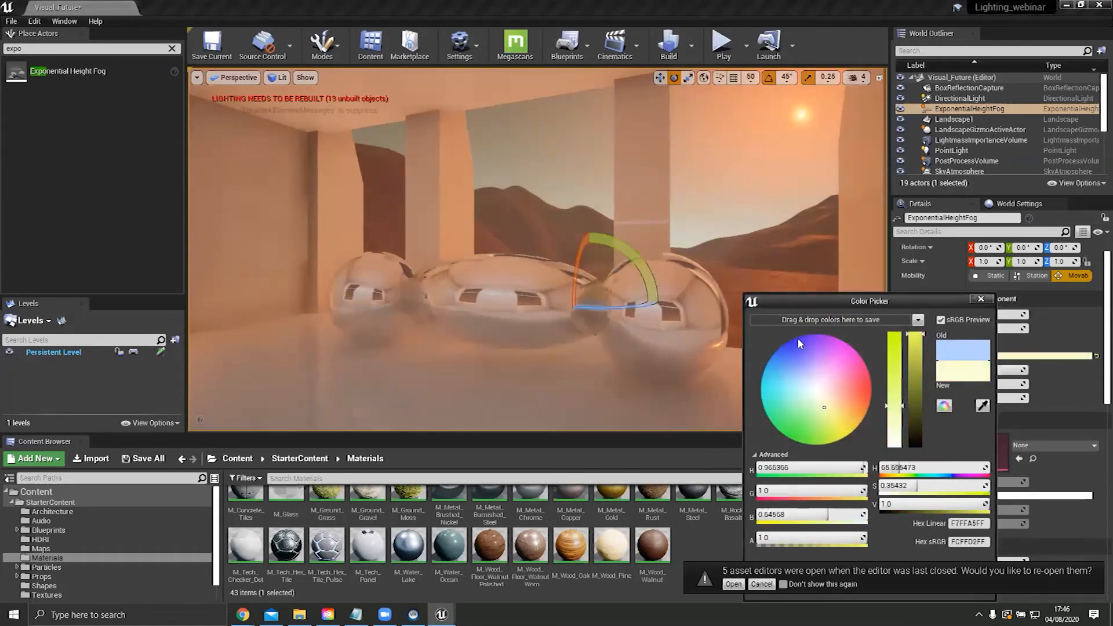
drag(868, 299, 771, 142)
click(871, 415)
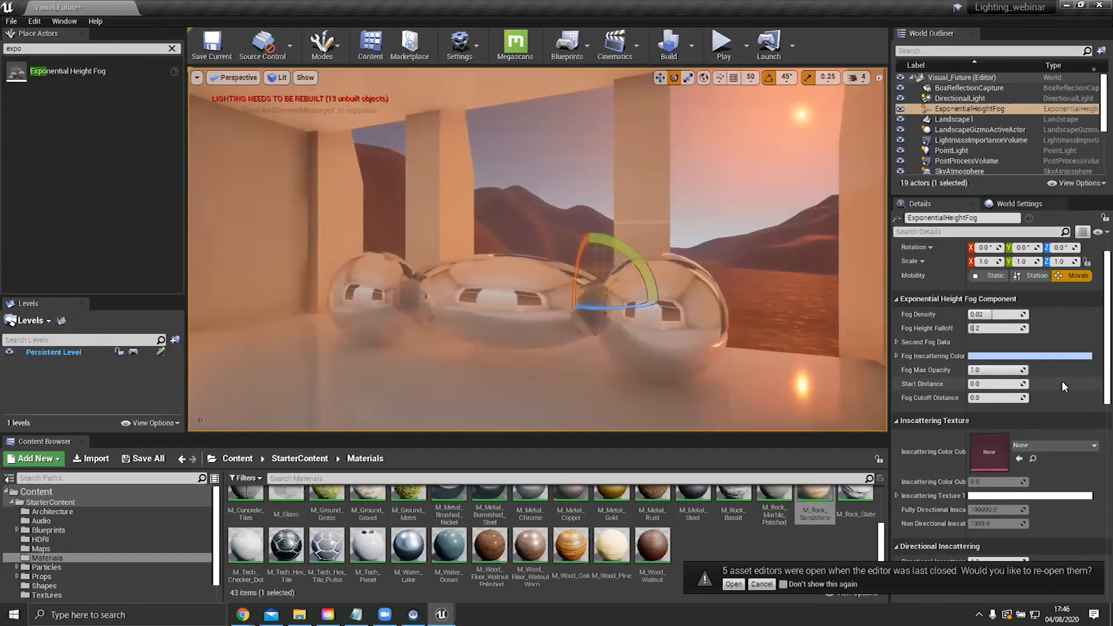
Step: Set the height fog's Fog Density to about 0.0286 and focus the view on the fog actor
scroll(1053, 430, up, 1)
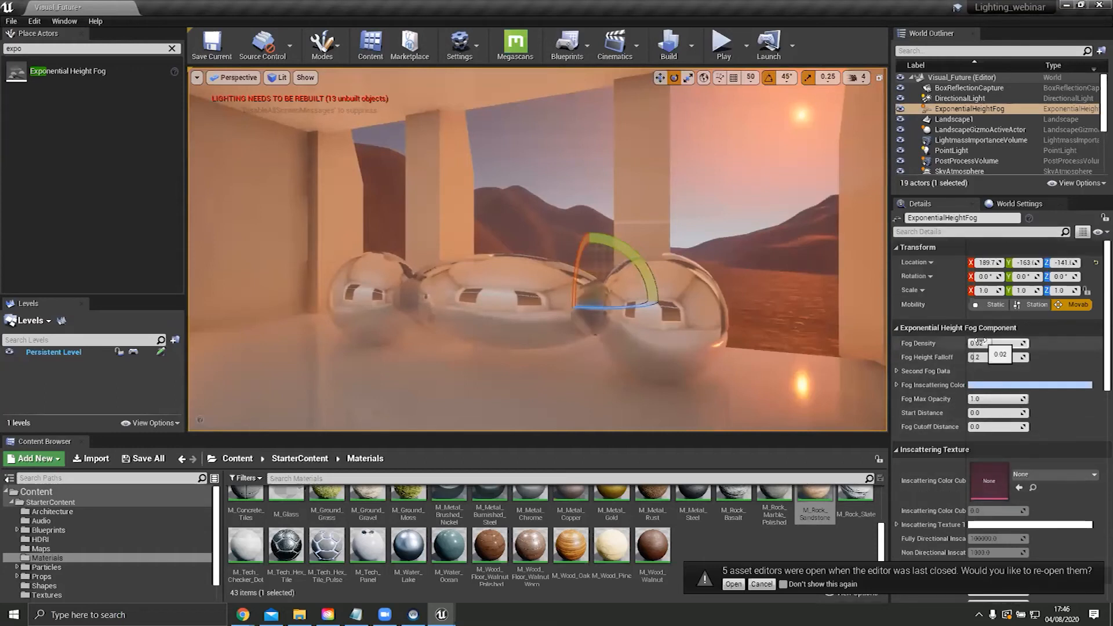
drag(992, 343, 998, 344)
mouse_move(684, 253)
right_down()
mouse_move(661, 221)
mouse_move(662, 359)
mouse_move(704, 254)
right_up()
key(f)
right_drag(560, 299, 522, 290)
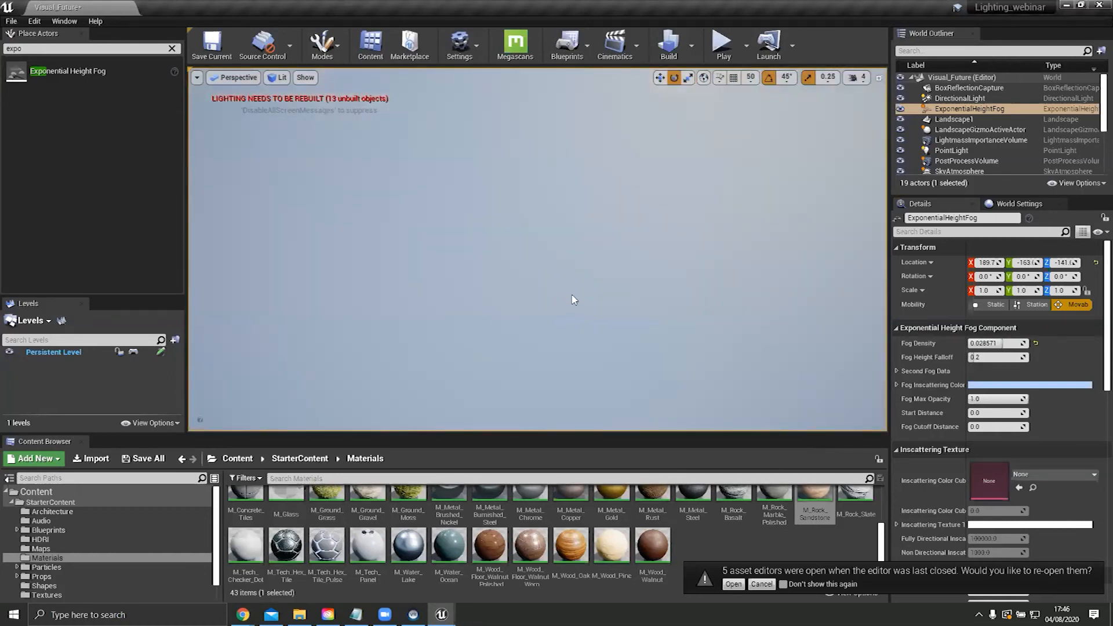
key(f)
Step: Set the viewport's Camera Speed Scalar to 1 and fly outside the room to view the building against the hills
click(858, 77)
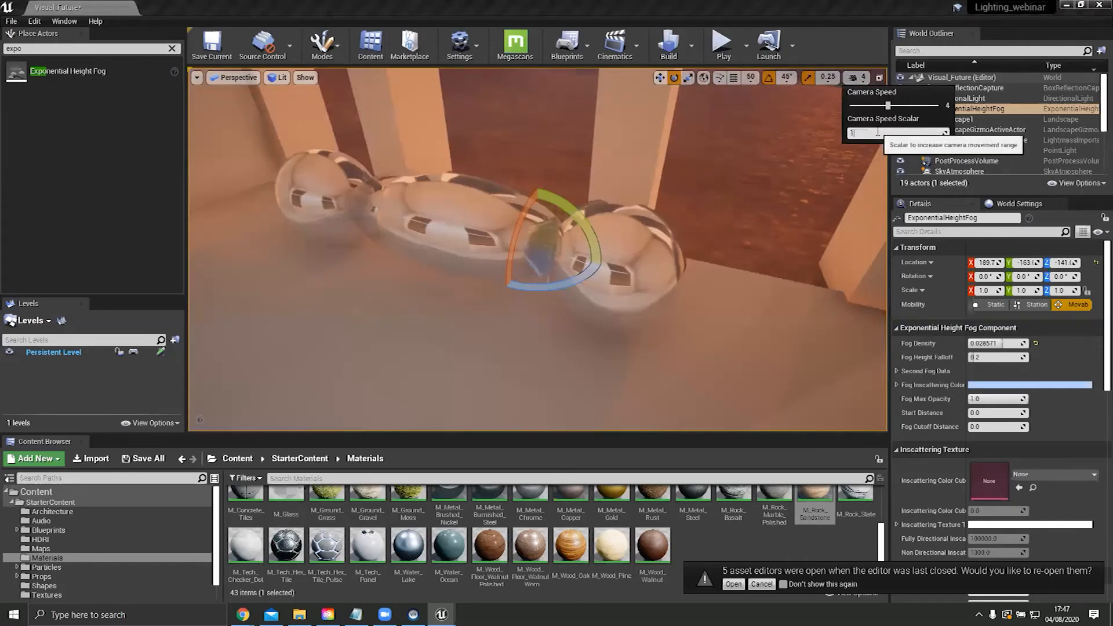
right_drag(609, 213, 702, 157)
key(s)
key(w)
key(s)
key(w)
key(s)
key(w)
right_drag(517, 283, 432, 313)
Step: Enable Volumetric Fog on the ExponentialHeightFog actor
scroll(942, 367, down, 6)
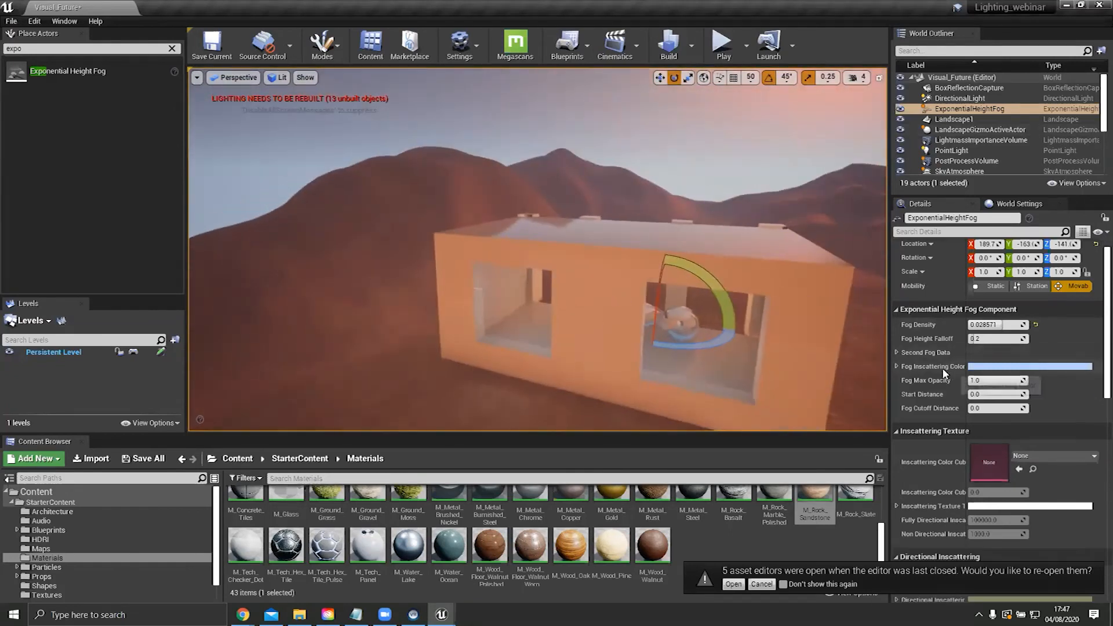
scroll(951, 352, down, 2)
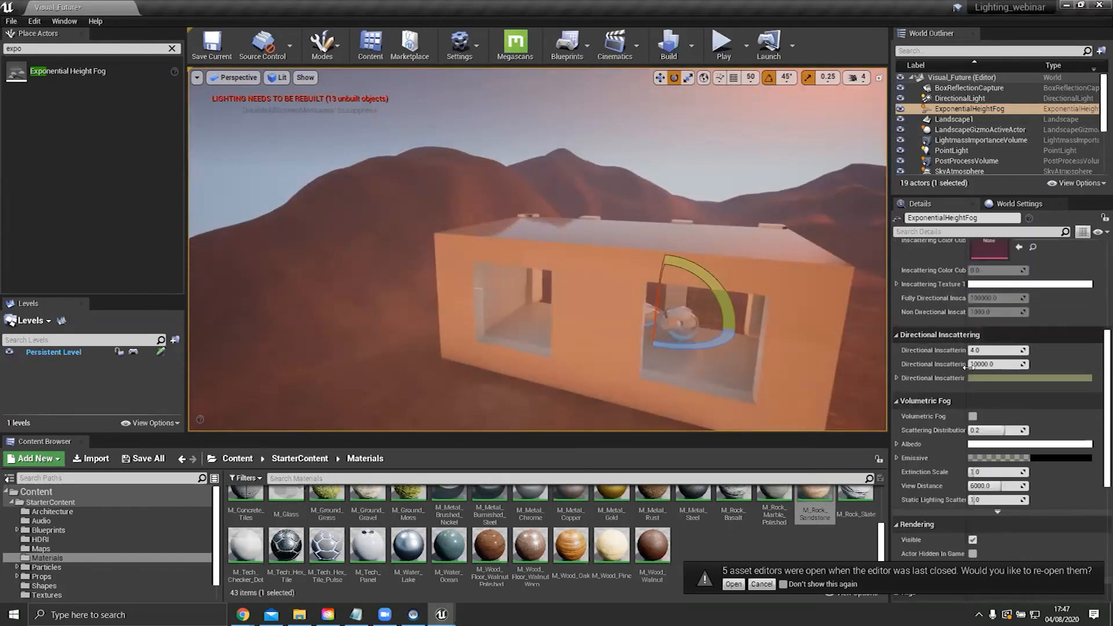
click(973, 417)
Step: Adjust the Fog Density to about 0.03 and fly back between the columns to look at the foggy hills
alt+drag(537, 250, 656, 256)
scroll(972, 291, up, 8)
drag(984, 343, 1004, 344)
right_drag(537, 249, 716, 279)
key(w)
key(a)
key(w)
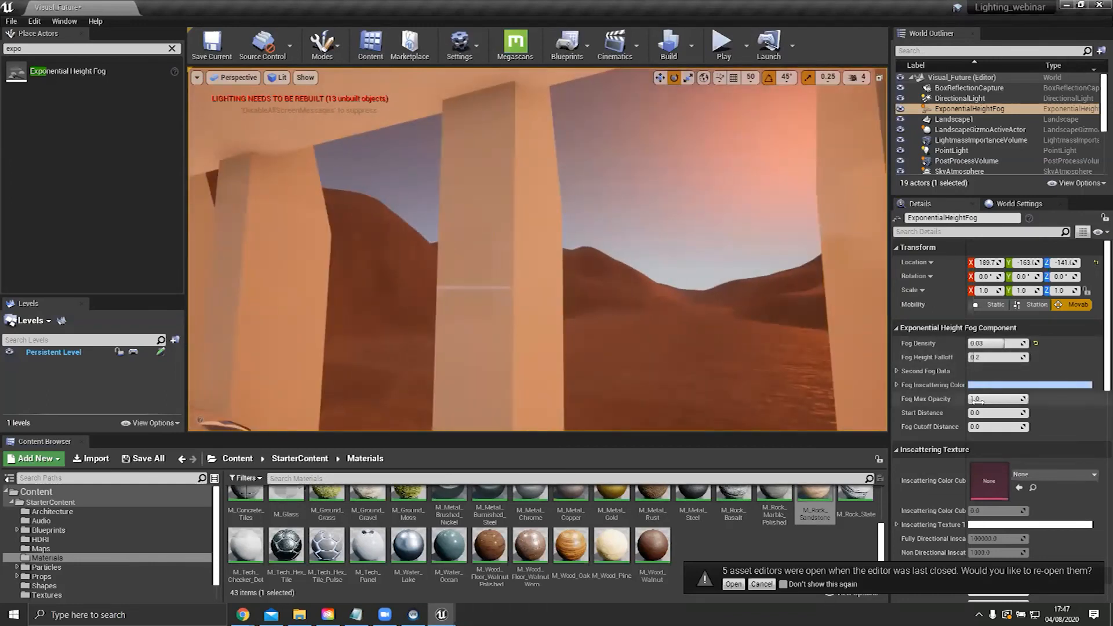
Step: Set the Fog Height Falloff to about 0.306 and bring the view back to the three spheres in the room
mouse_move(978, 356)
mouse_down()
mouse_move(991, 356)
mouse_move(978, 358)
mouse_move(985, 343)
mouse_up()
right_drag(829, 290, 727, 372)
key(s)
key(w)
key(s)
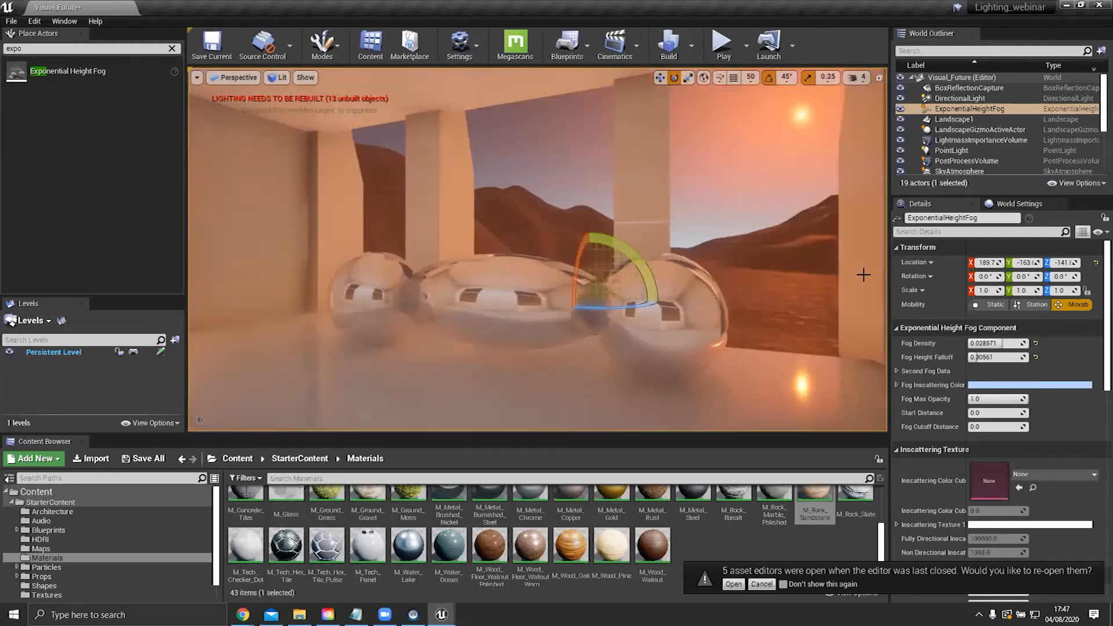
click(1002, 391)
click(864, 406)
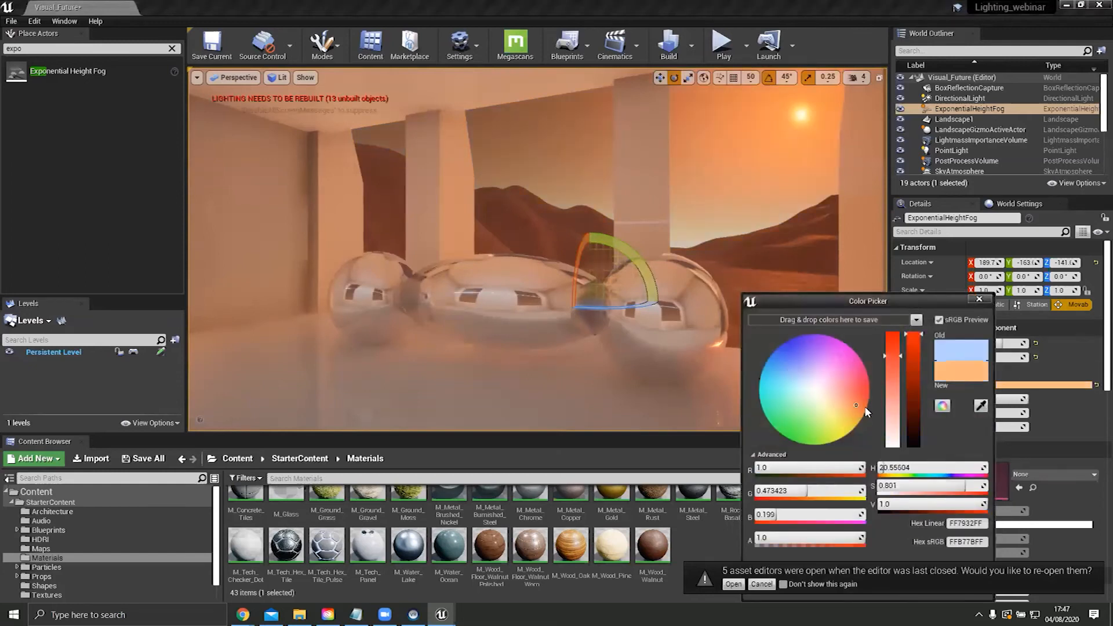
drag(865, 406, 862, 402)
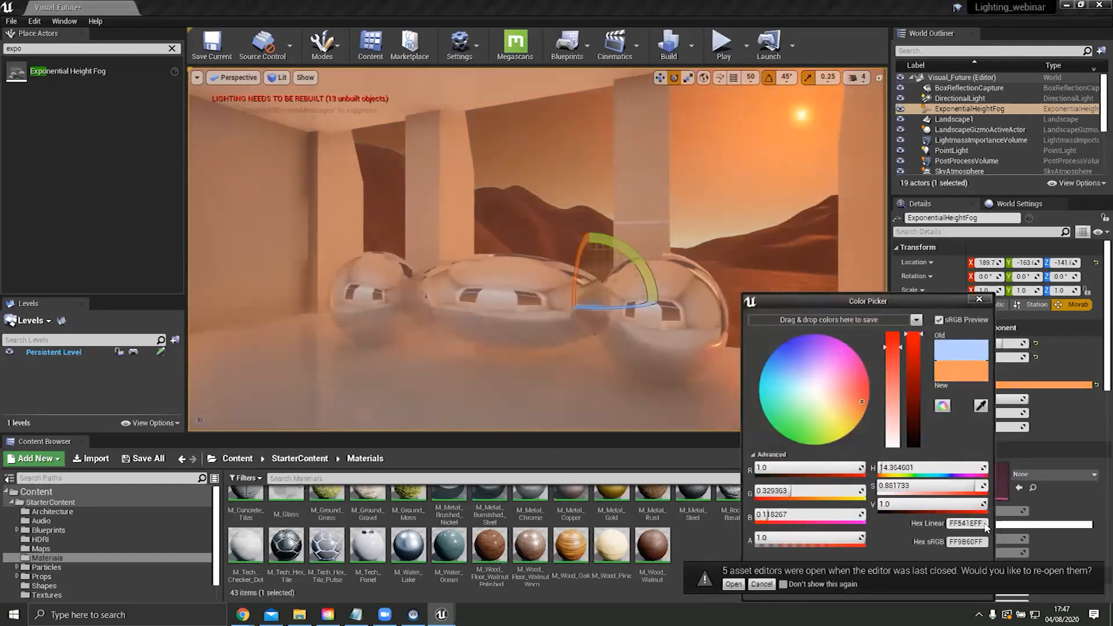
drag(923, 299, 790, 180)
click(838, 452)
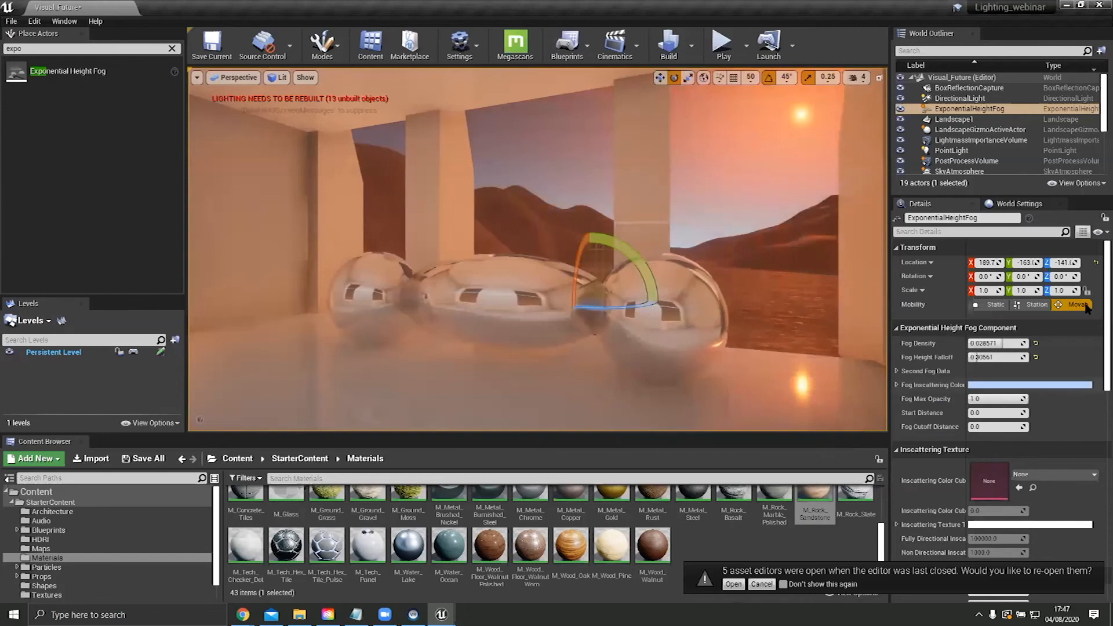
Step: Clear the actor search and look through the height fog's remaining properties
scroll(1066, 431, down, 3)
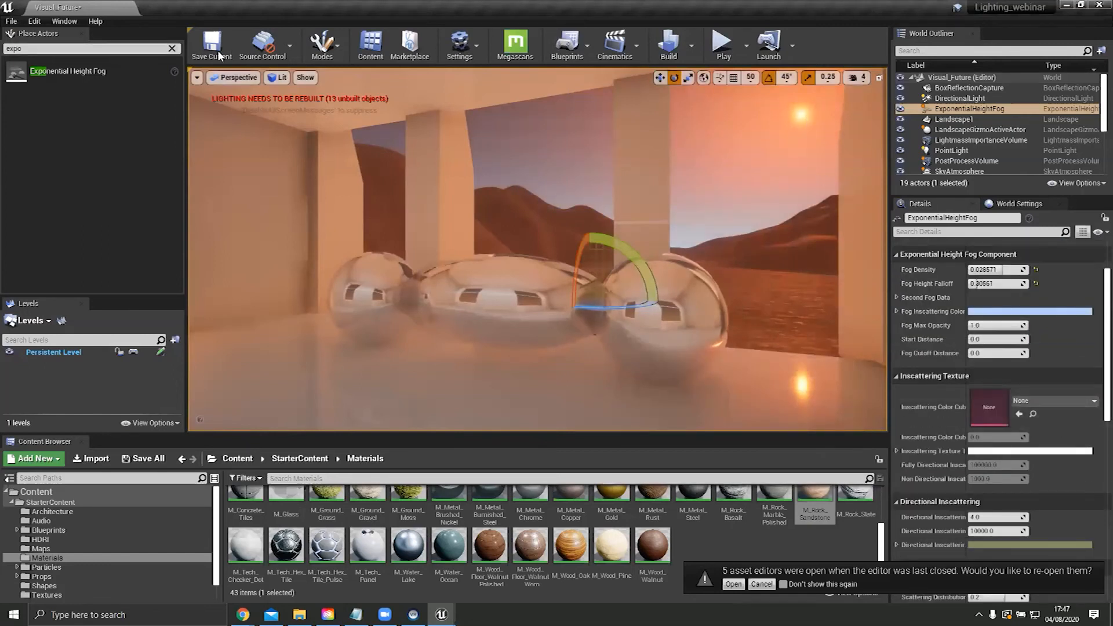
click(172, 50)
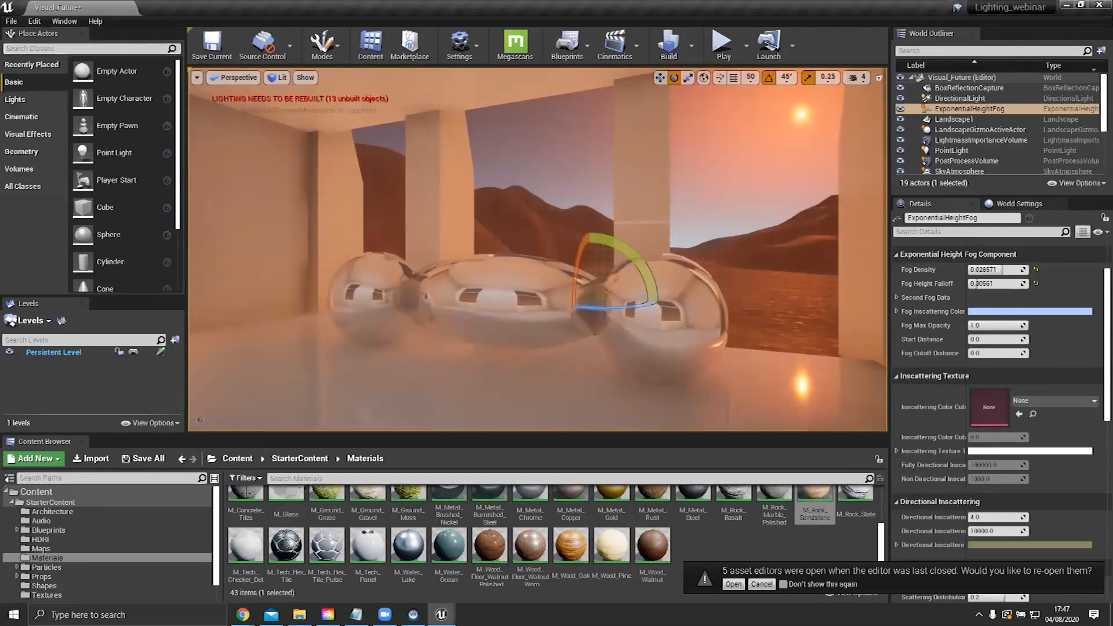
key(alt+Tab)
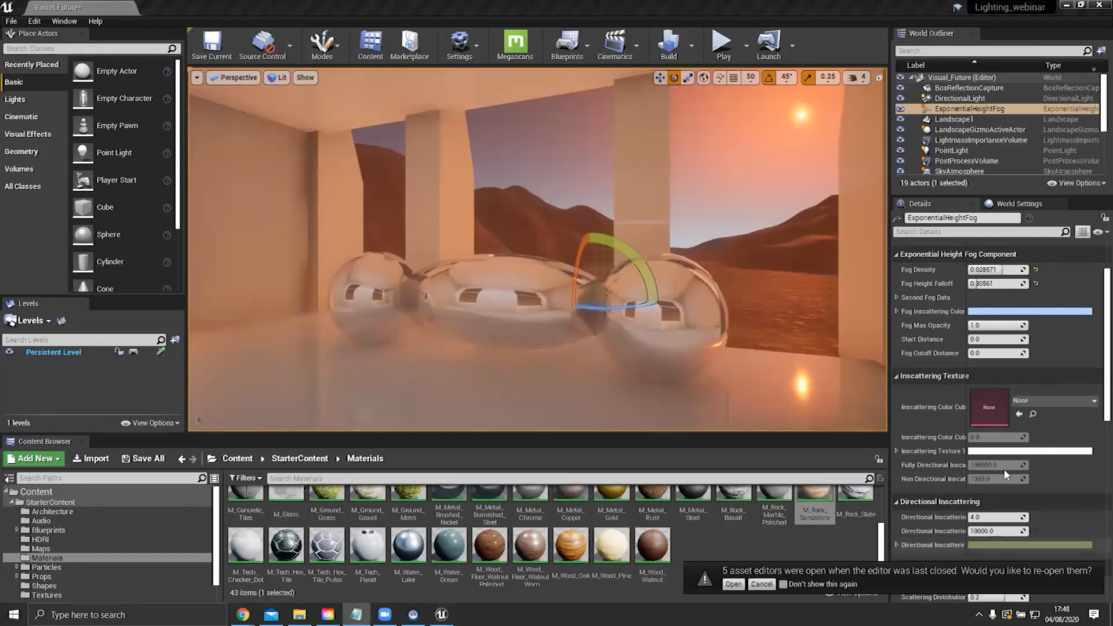
scroll(944, 434, down, 5)
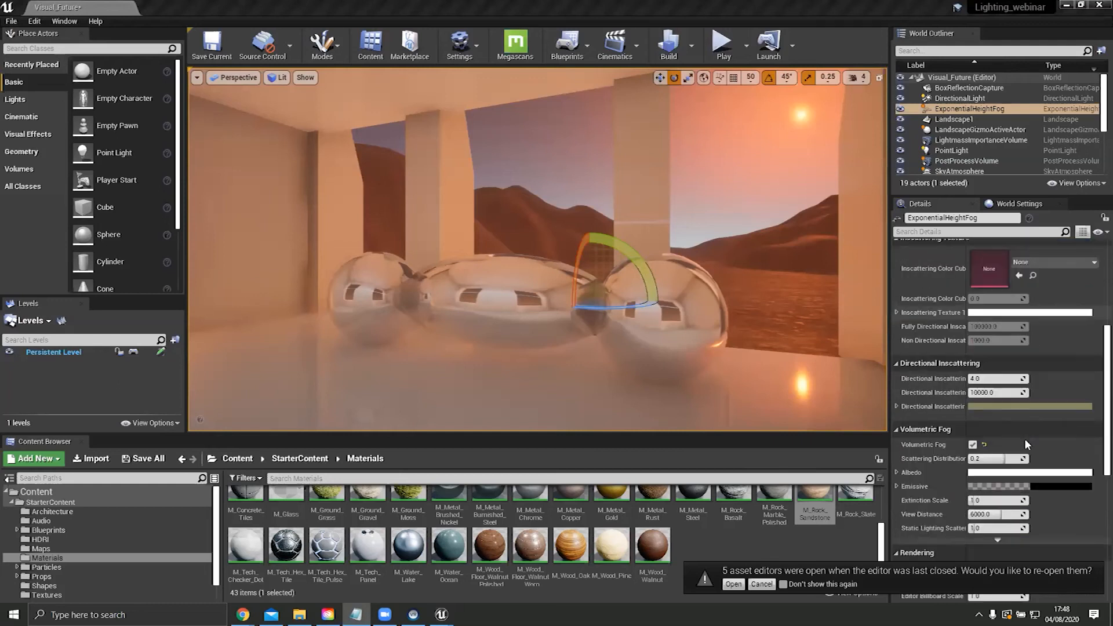
scroll(1028, 426, down, 10)
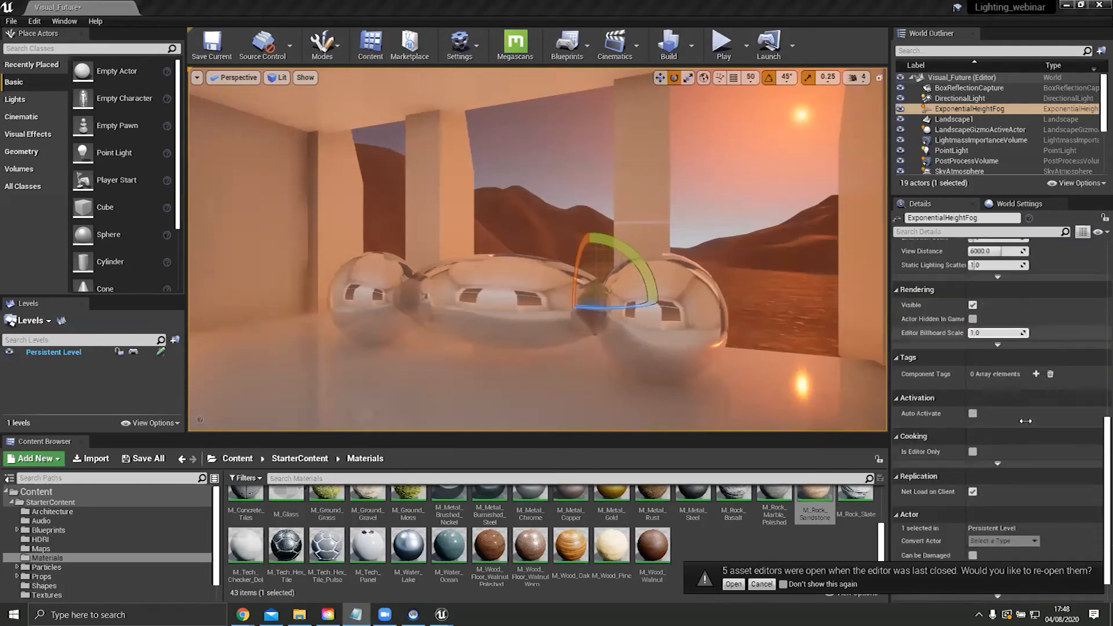
scroll(1001, 321, up, 12)
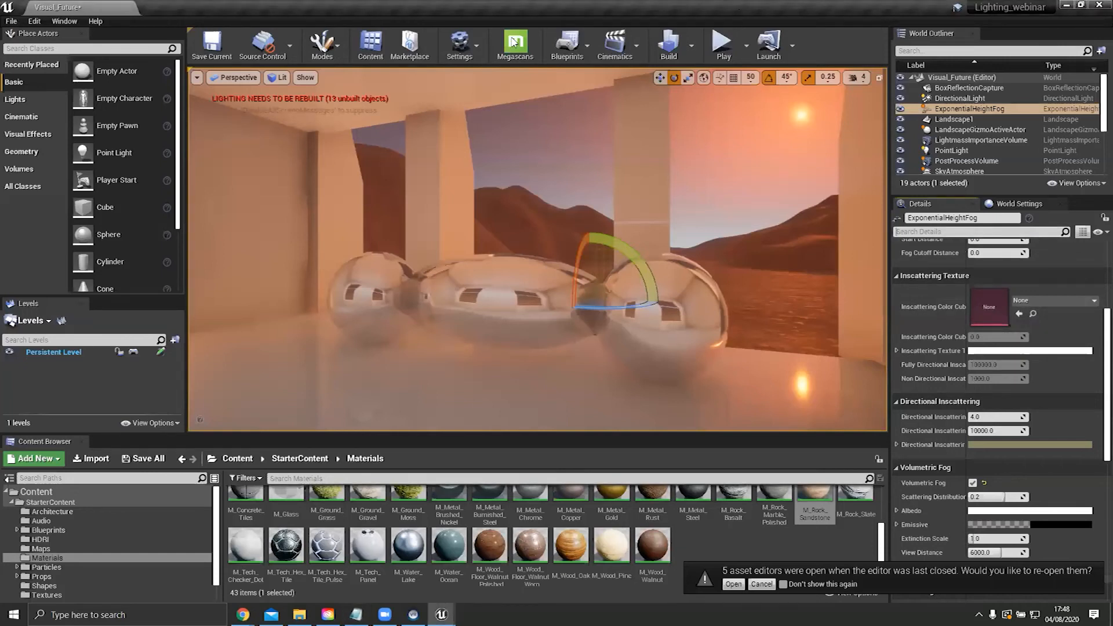
Step: Search the Project Settings for "height" and enable Support Sky Atmosphere Affecting Height Fog
click(471, 40)
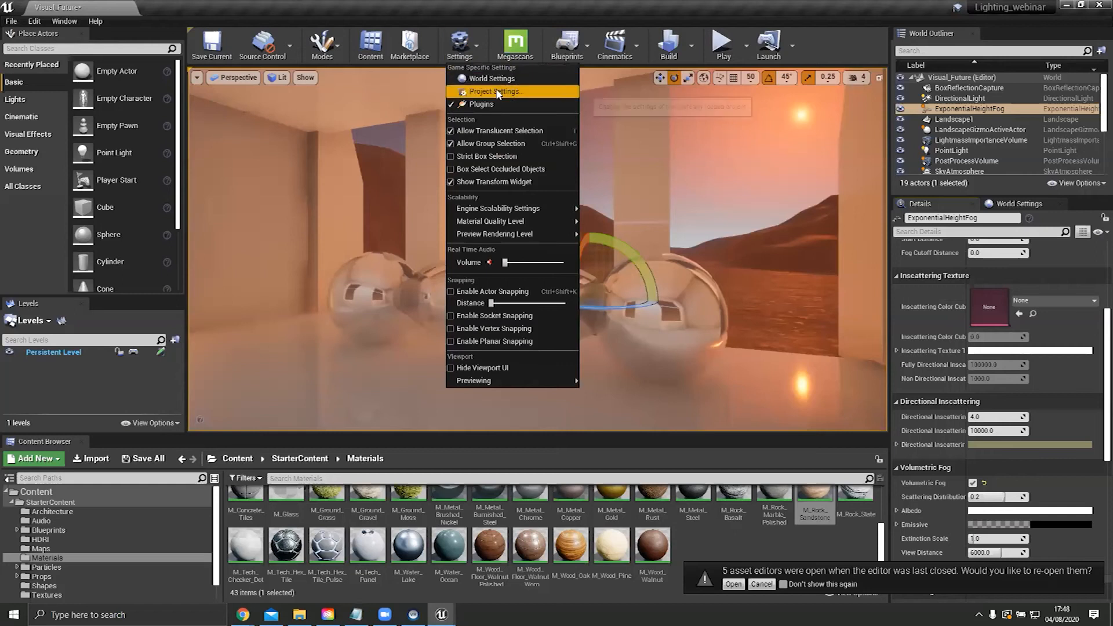
click(521, 196)
click(475, 49)
click(475, 87)
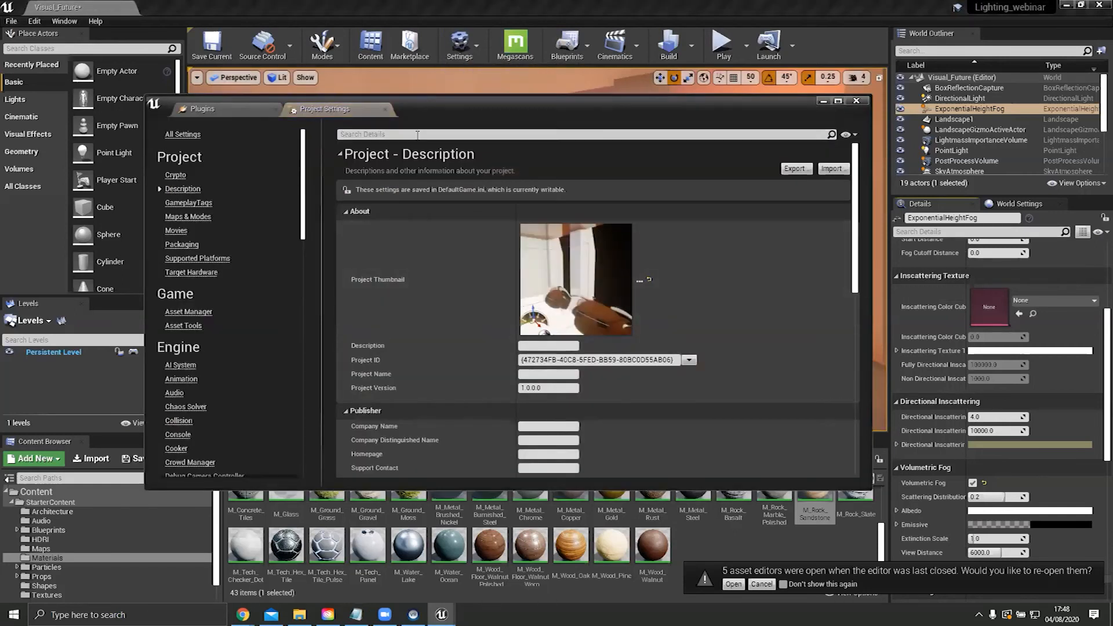
click(423, 134)
text(hieg)
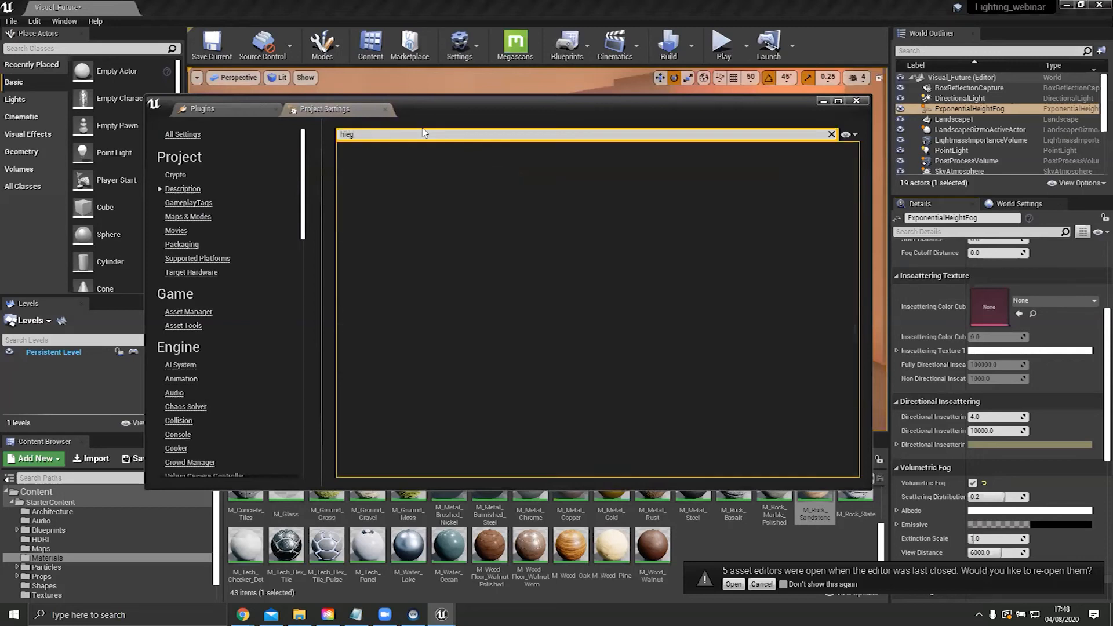
key(BackSpace)
key(BackSpace)
key(BackSpace)
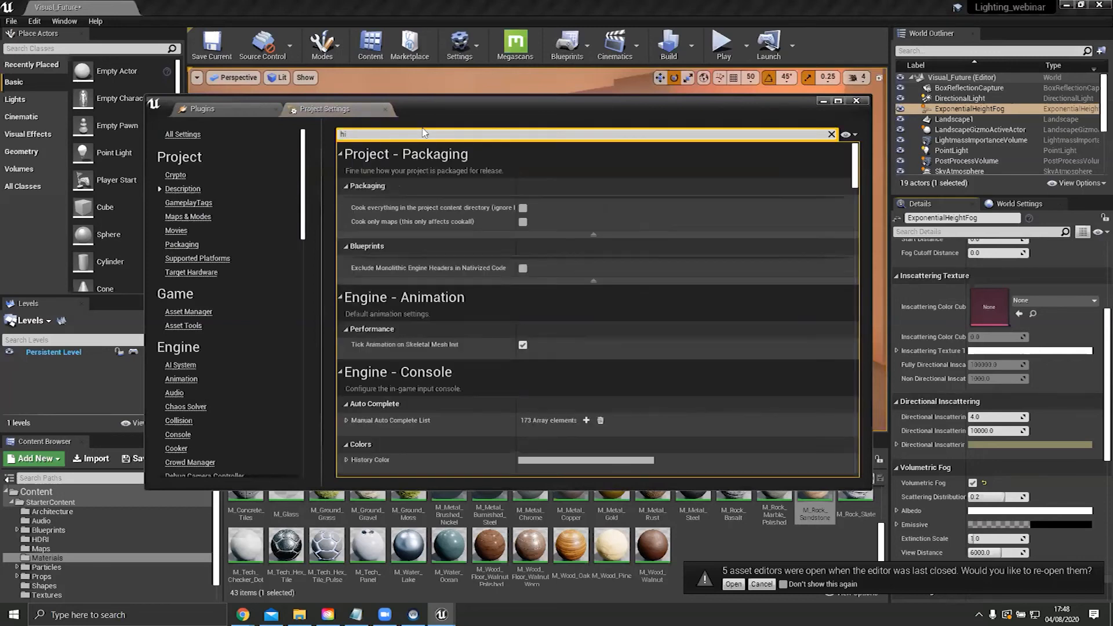
text(e)
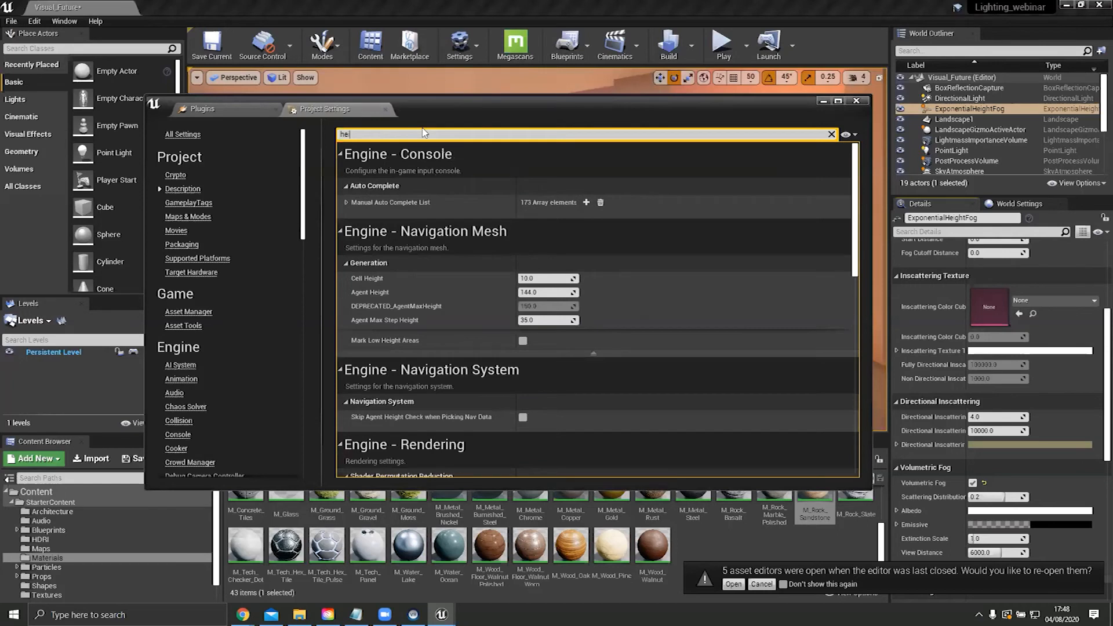
text(ight)
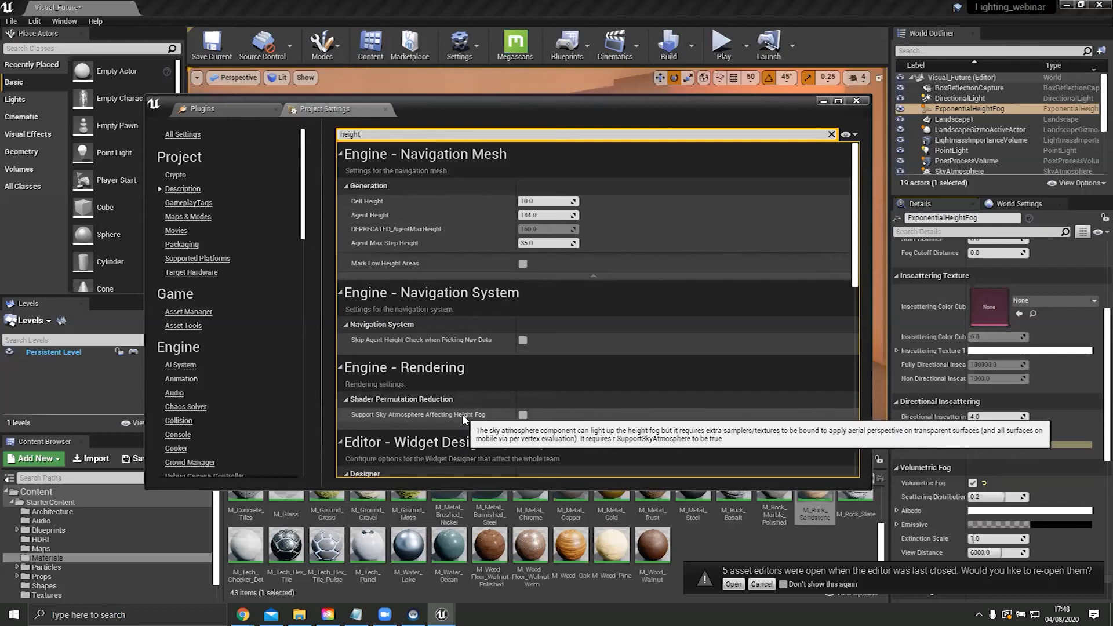
click(523, 415)
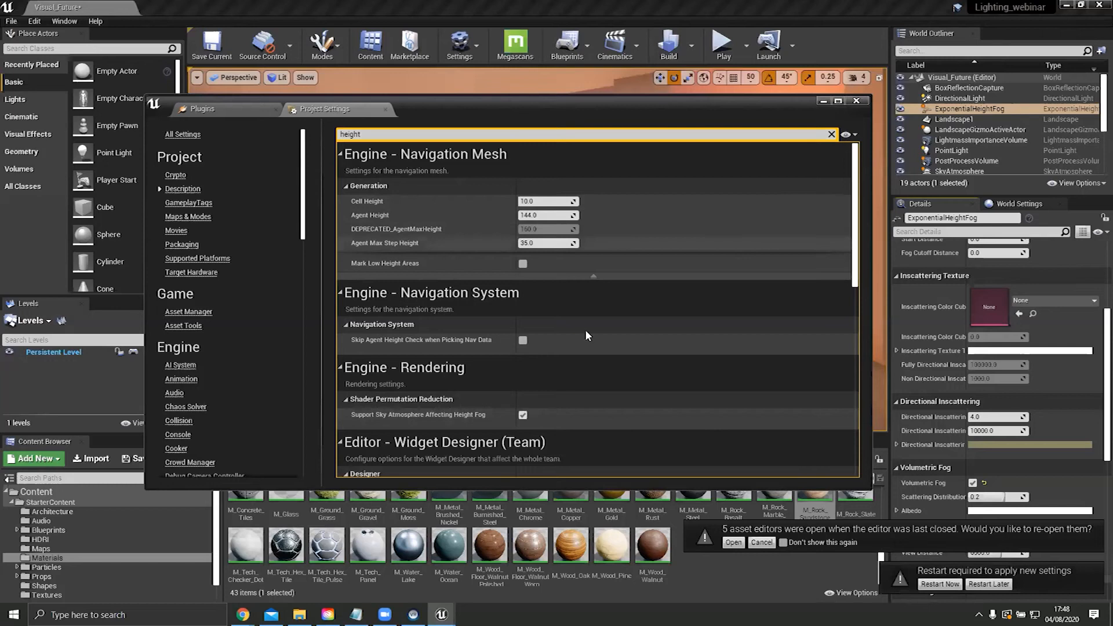
Step: Close the Project Settings, save the level and restart the editor to apply the new setting
scroll(586, 335, down, 2)
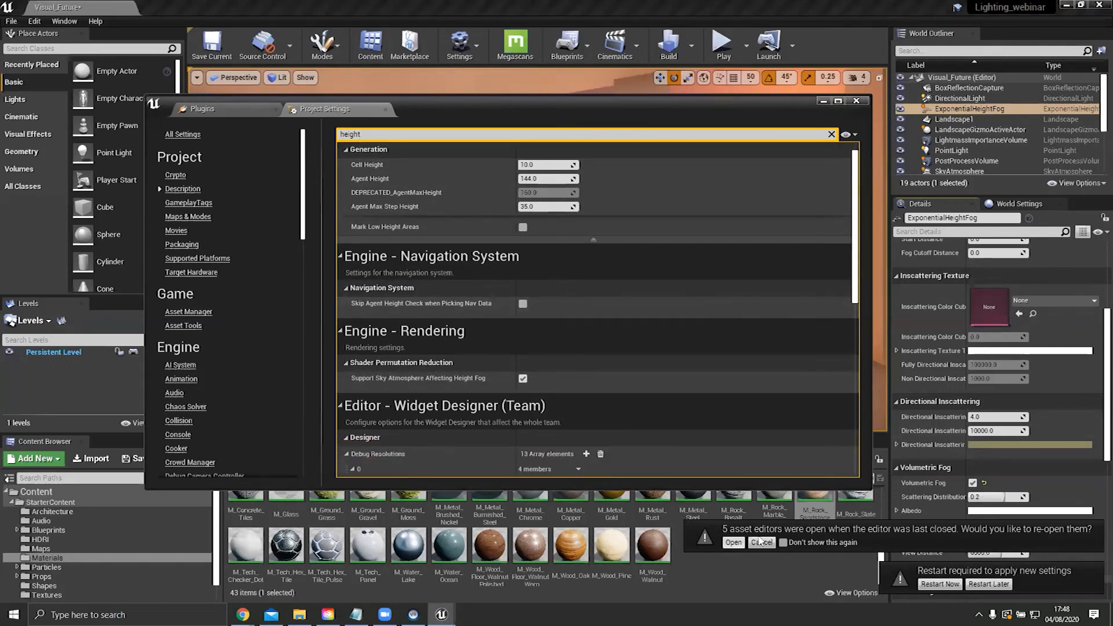
click(857, 101)
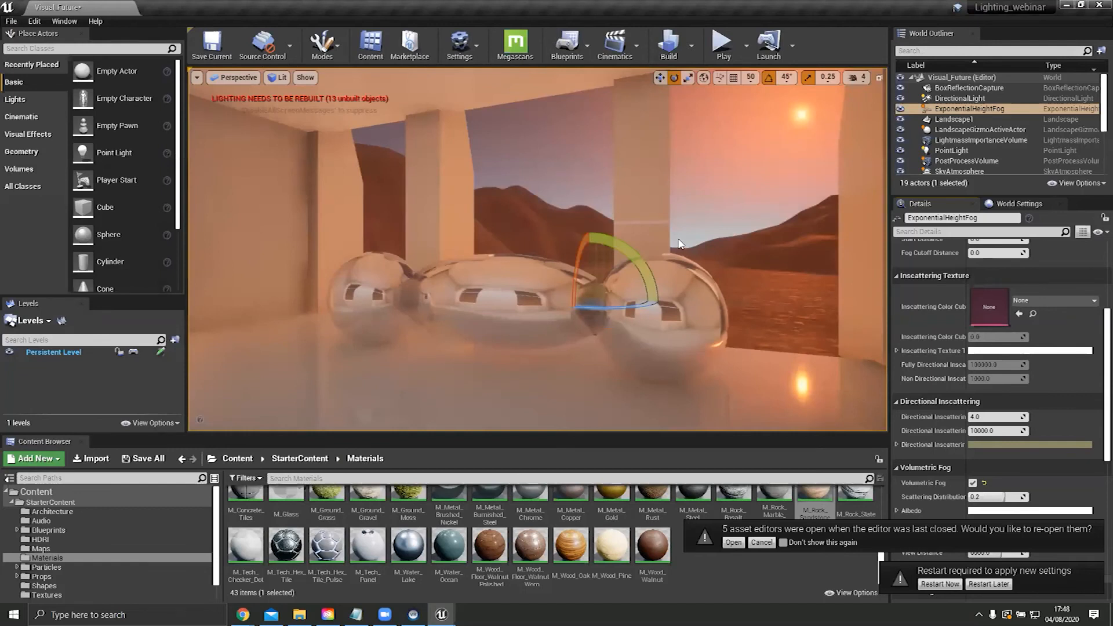
key(ctrl+s)
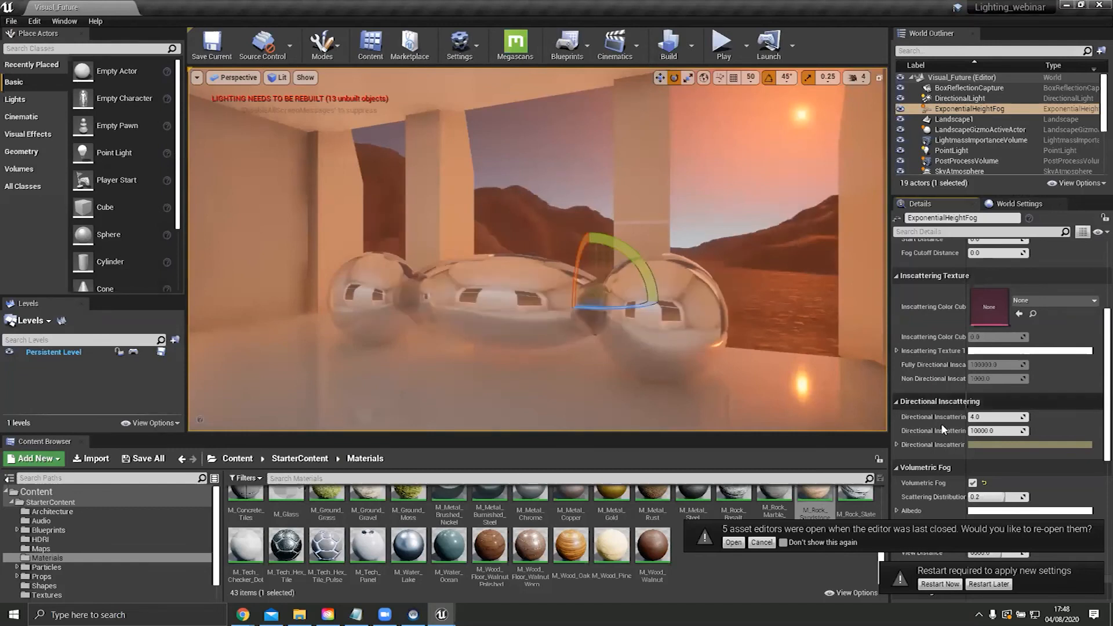
click(941, 585)
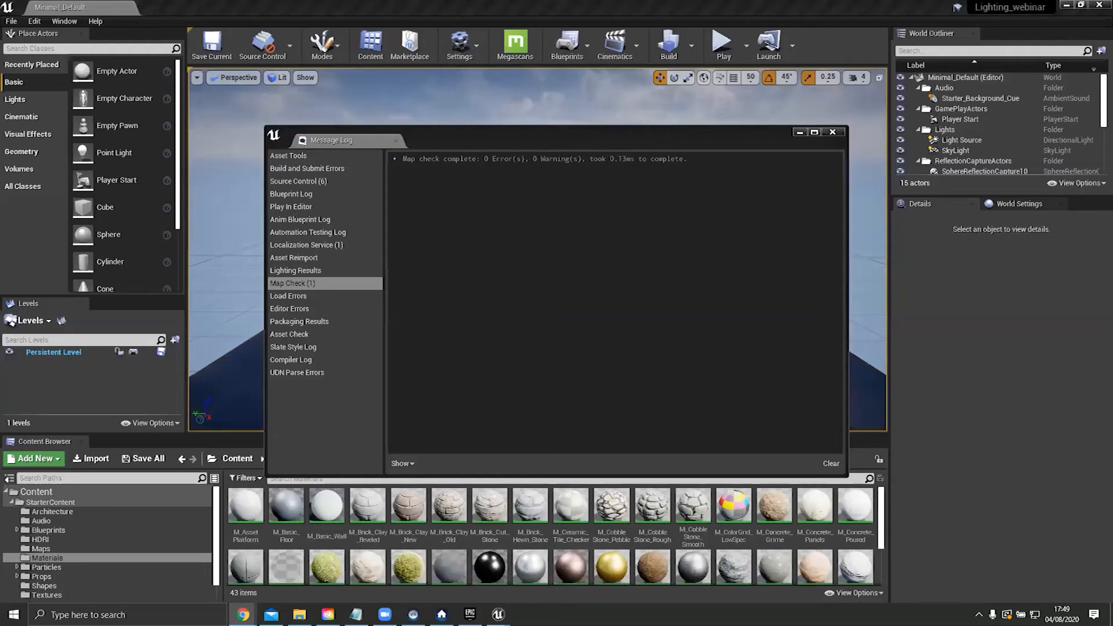
Step: Switch to Chrome and skim the Unreal Engine Sky & Atmosphere video and UE4 Interior Lighting Series (Part 1)
key(alt+Tab)
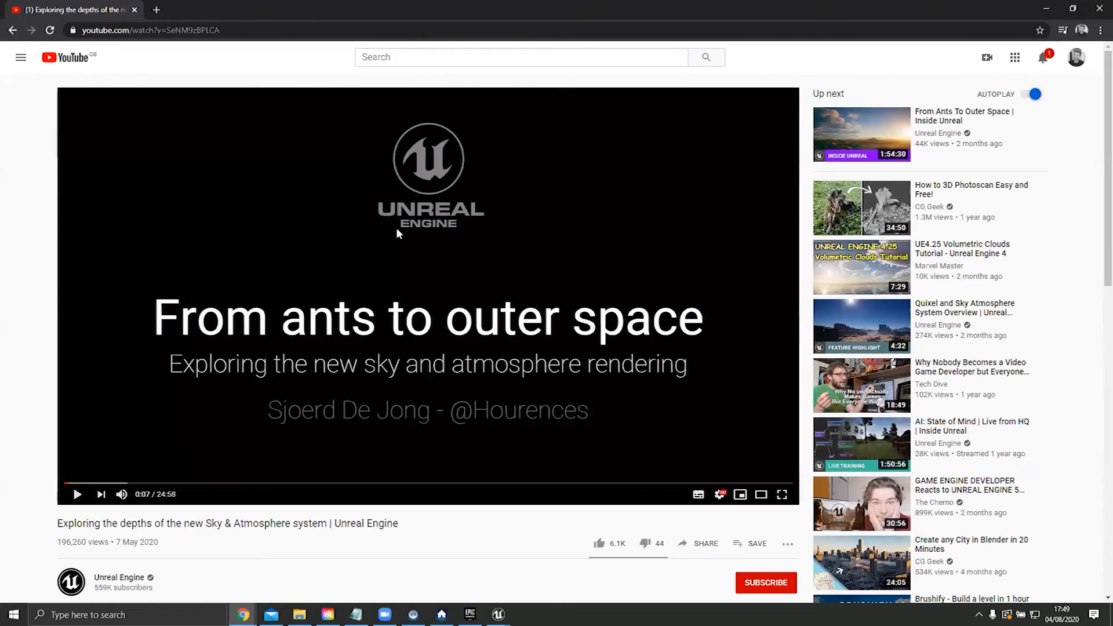
click(87, 484)
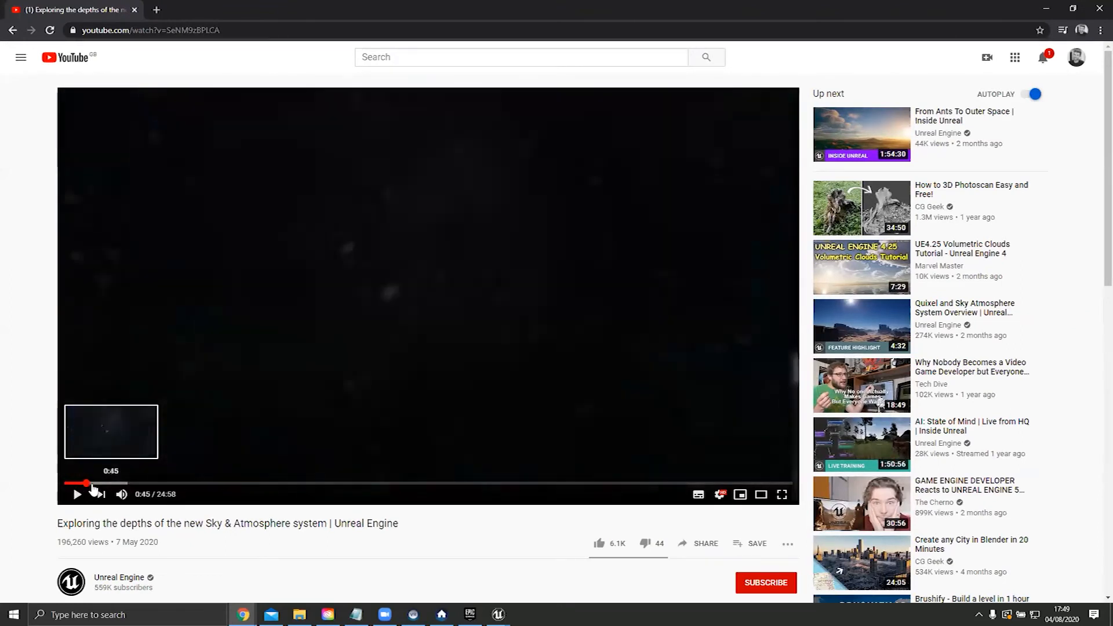
drag(92, 489, 352, 489)
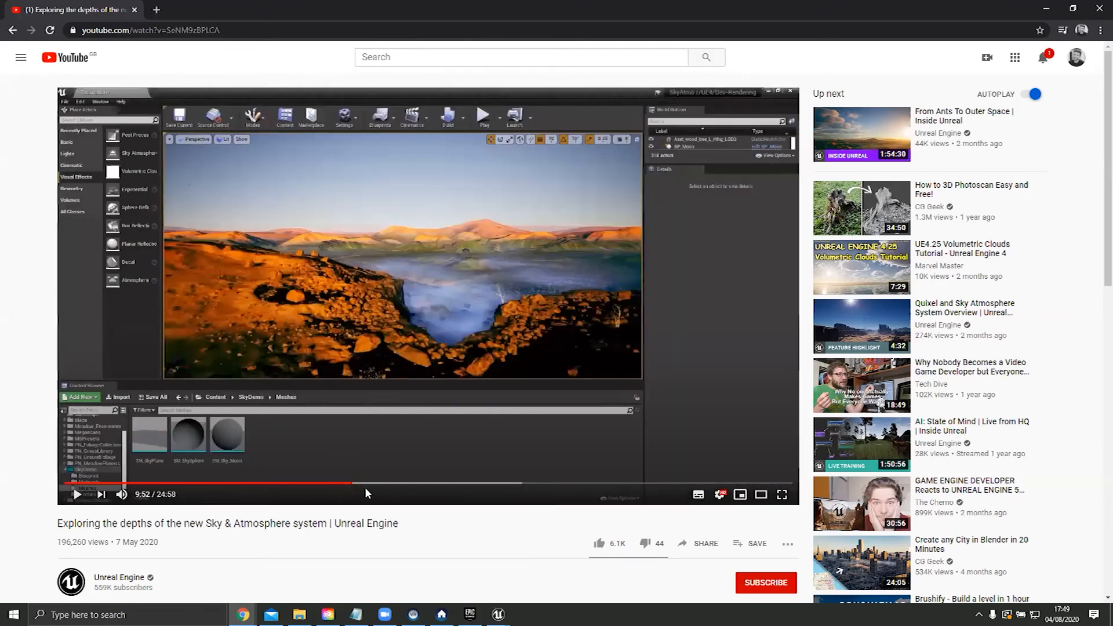
drag(365, 484, 434, 486)
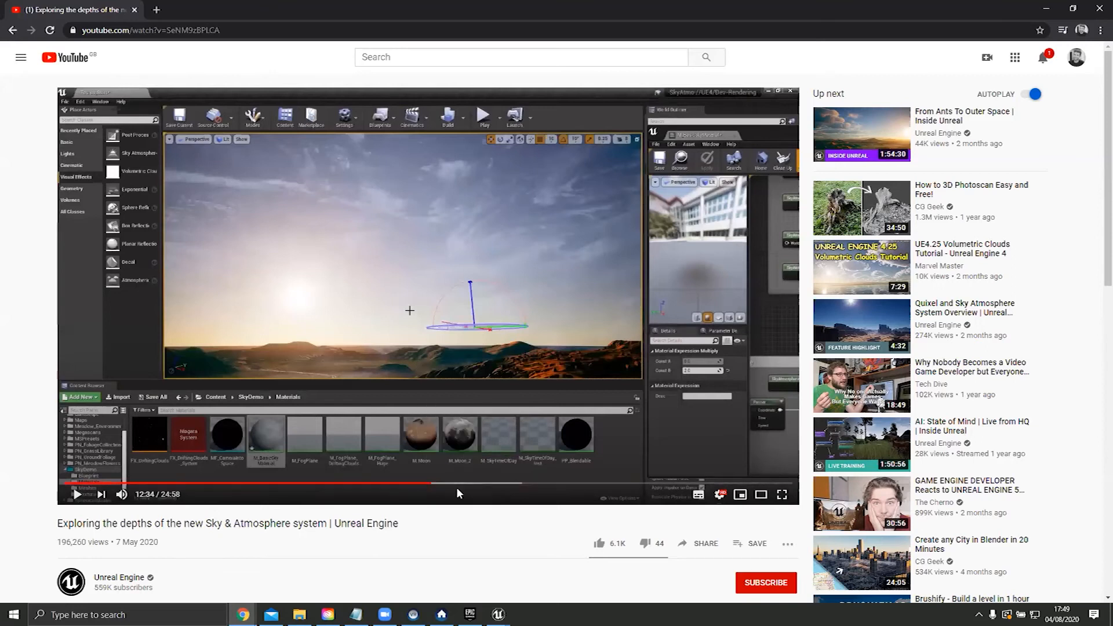
drag(460, 485, 562, 488)
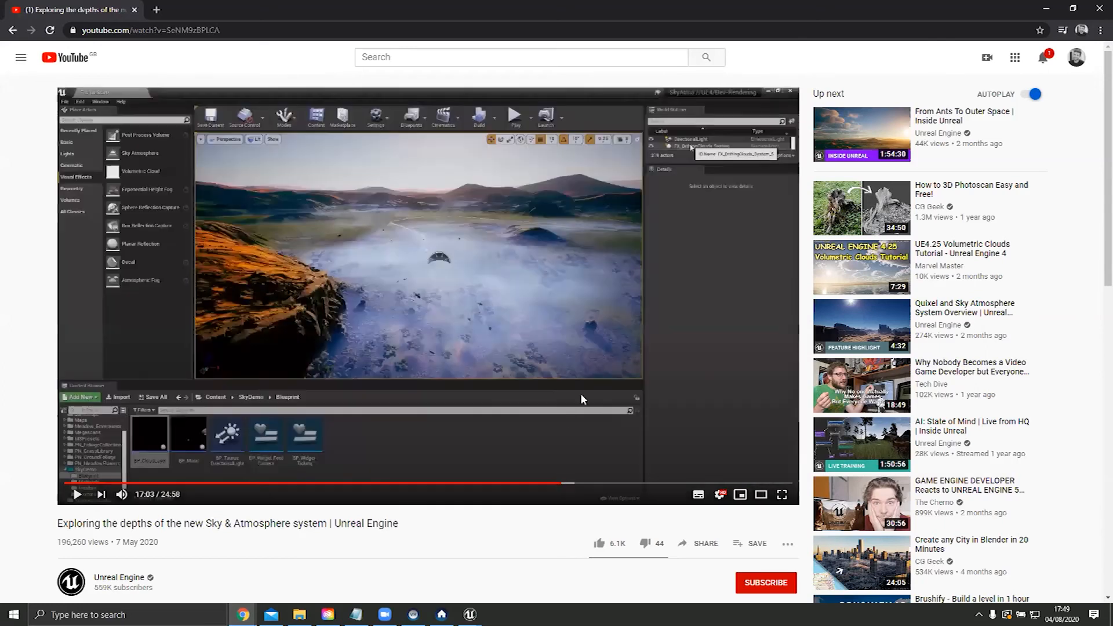
click(626, 483)
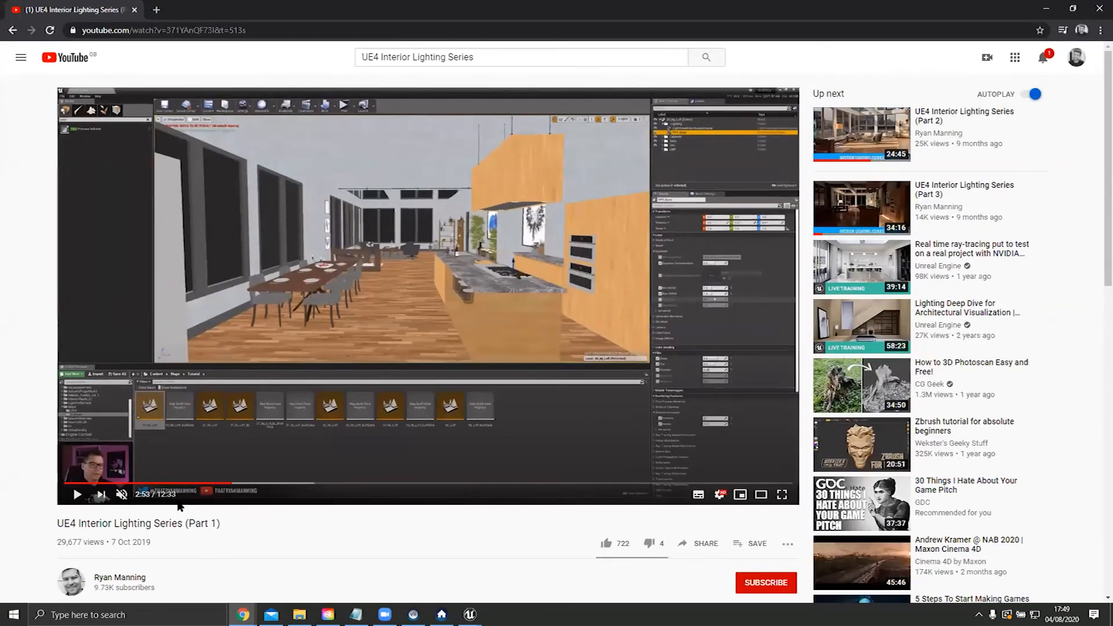
drag(206, 484, 653, 491)
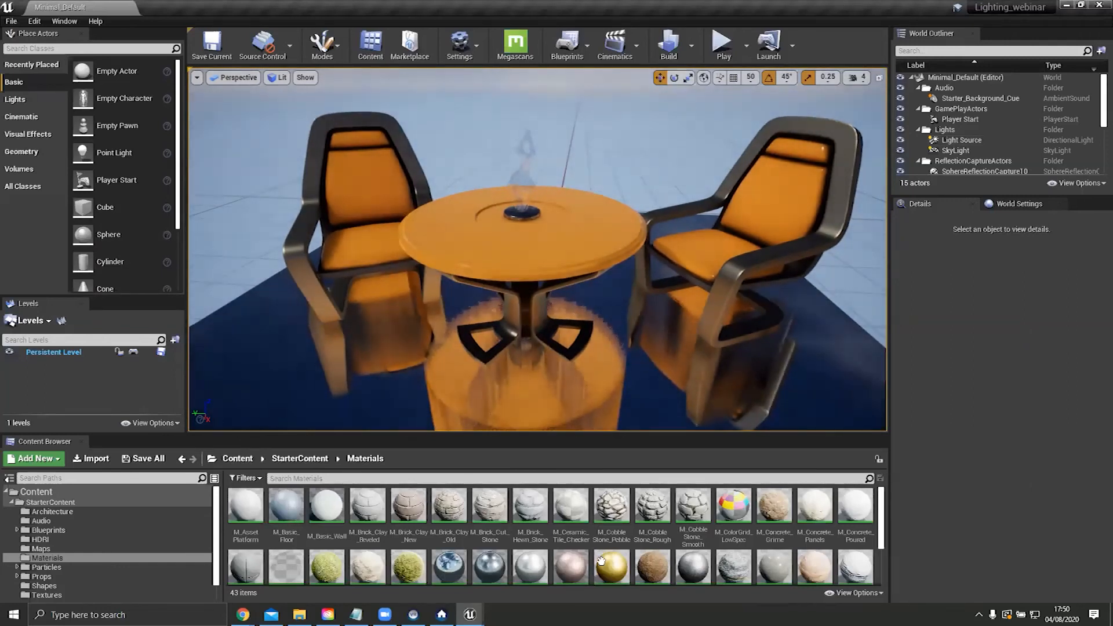
Step: Return to the Unreal Editor and open the Visual_Future level from the Content folder
mouse_move(407, 231)
right_down()
mouse_move(467, 265)
mouse_move(412, 229)
right_up()
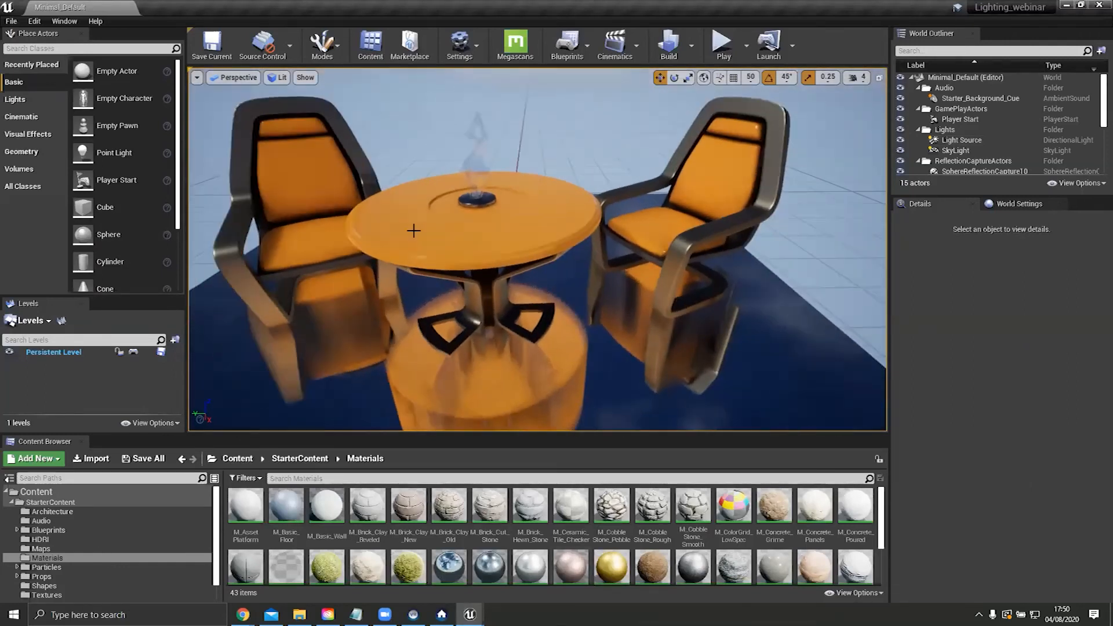
scroll(390, 395, down, 4)
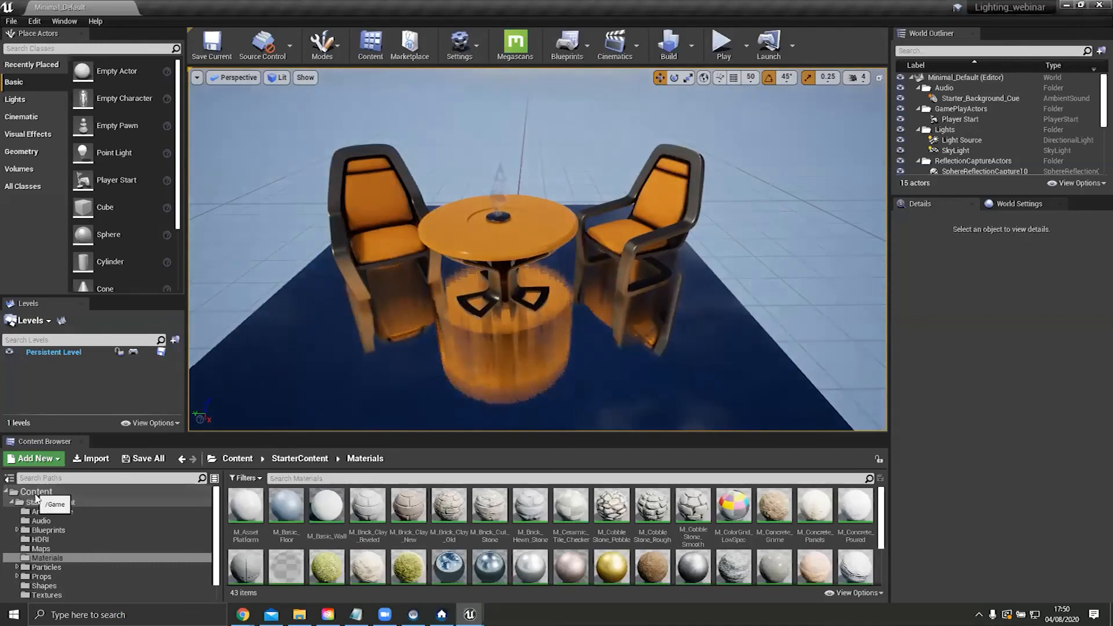
click(35, 492)
double_click(401, 528)
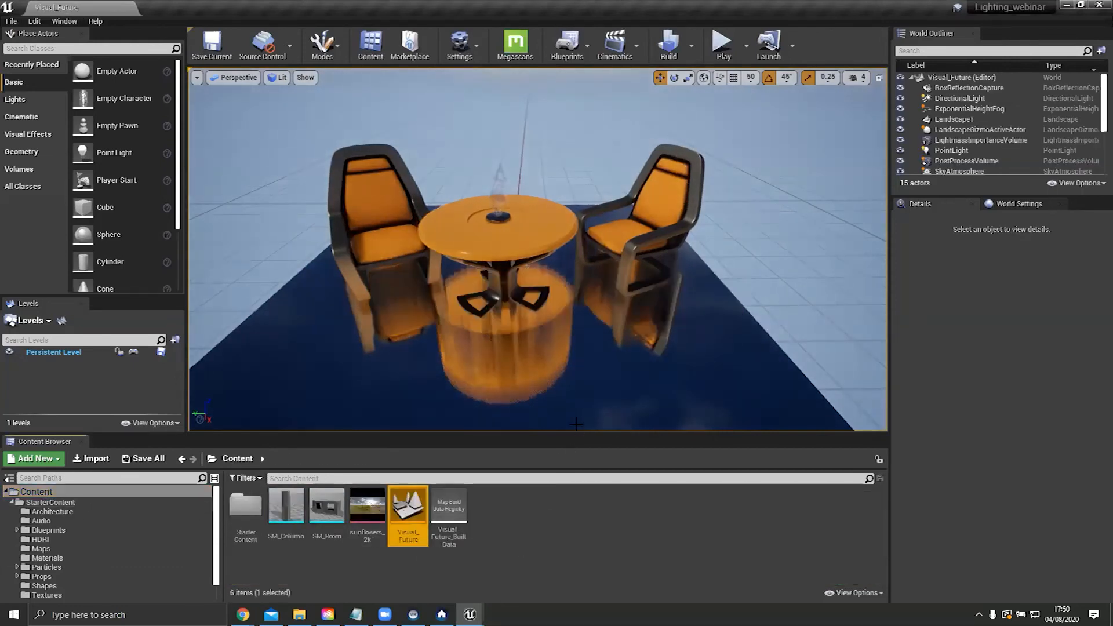
right_drag(744, 223, 833, 196)
key(w)
key(s)
key(w)
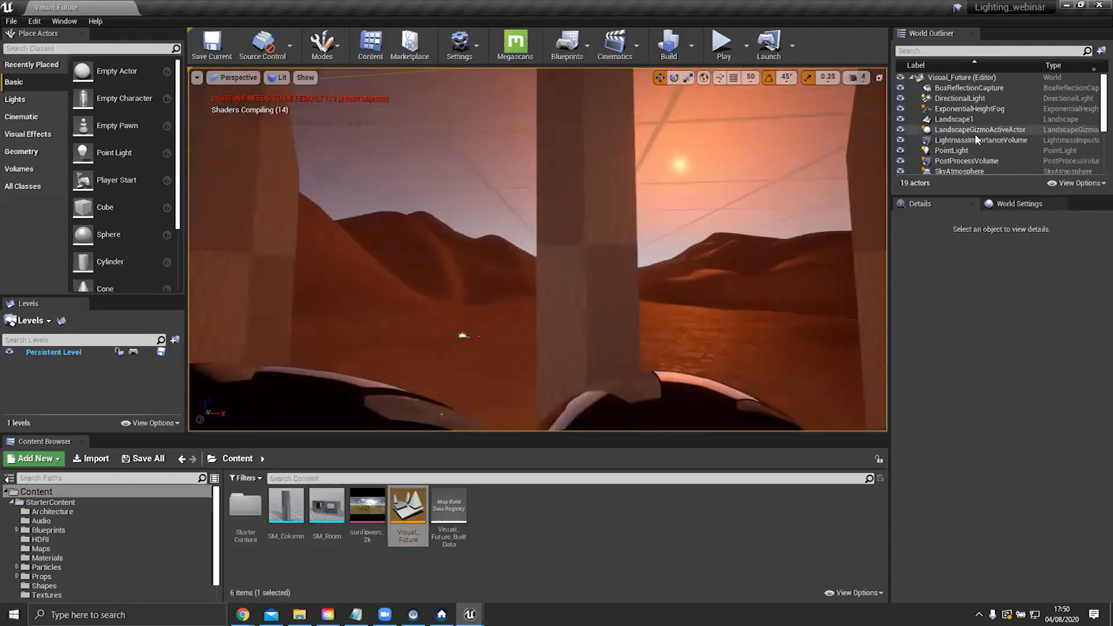
Step: Set the ExponentialHeightFog's Fog Inscattering Color to black
click(969, 98)
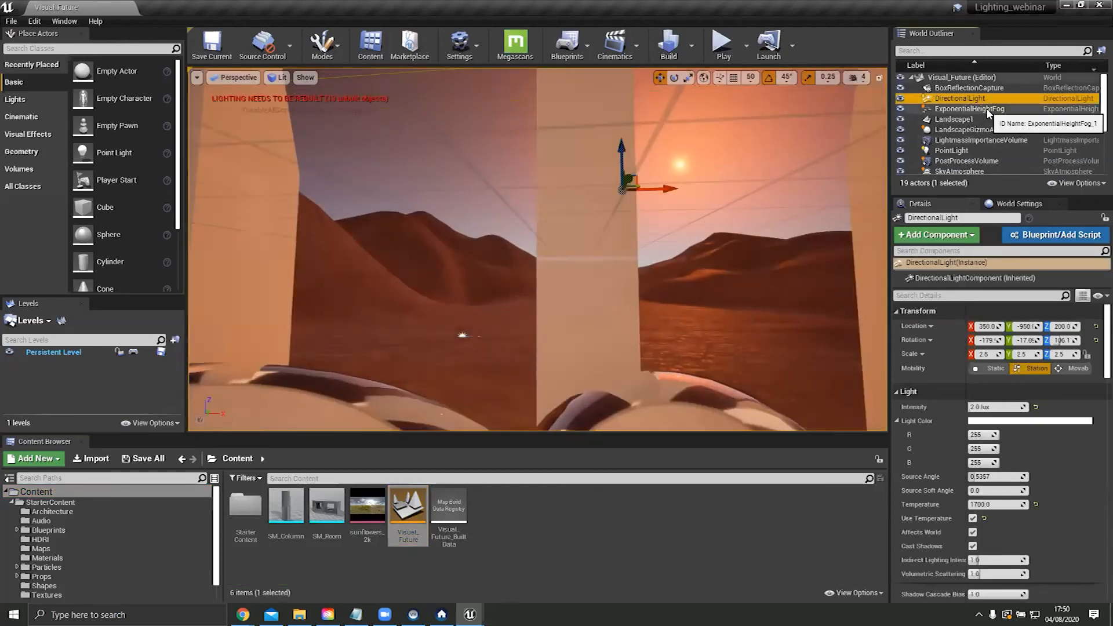
click(989, 112)
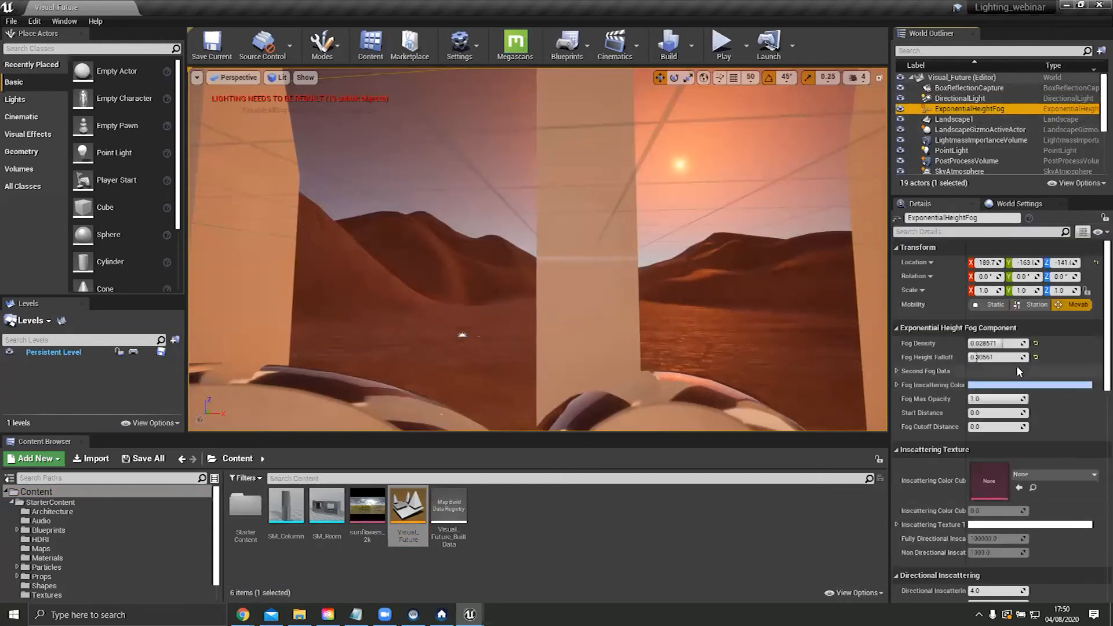
scroll(1019, 372, down, 1)
scroll(1019, 372, up, 1)
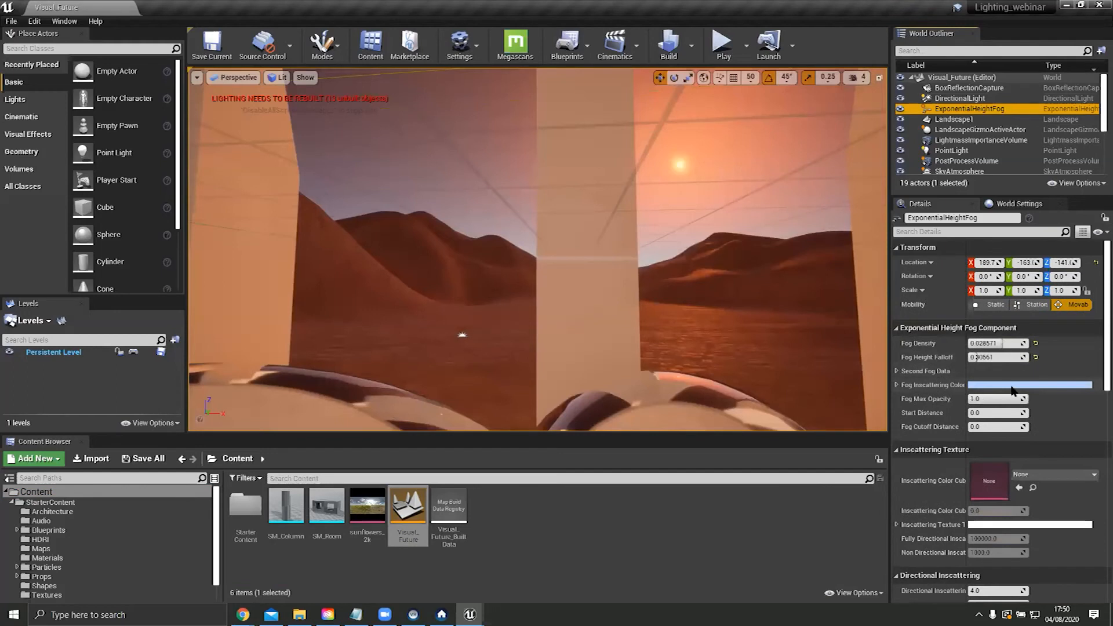
click(1010, 388)
click(929, 444)
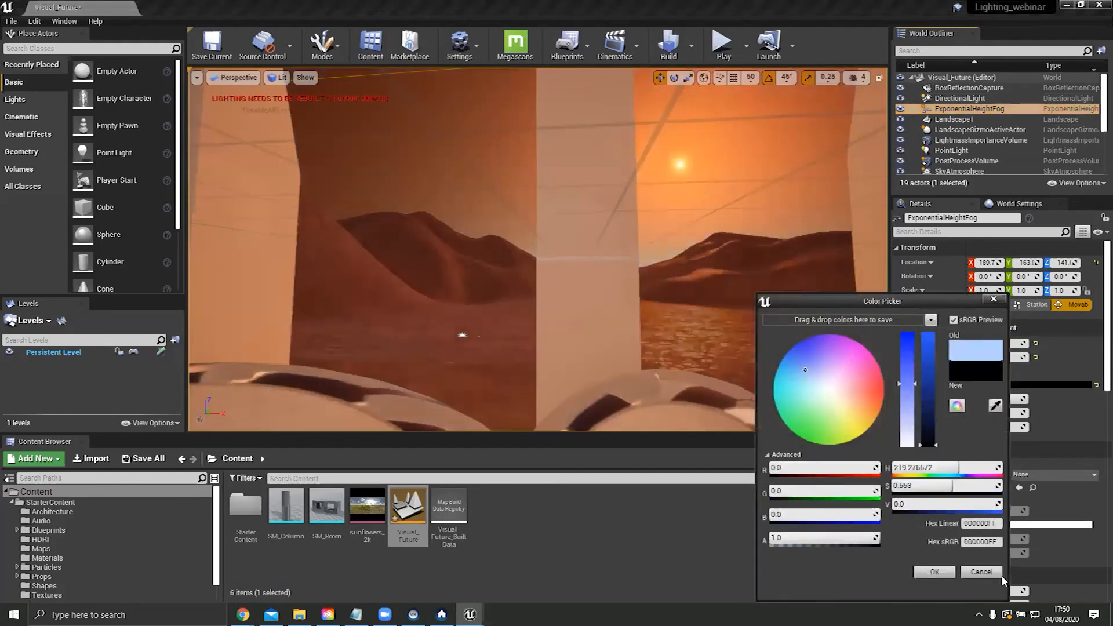
click(935, 572)
Step: Set the height fog's Directional Inscattering Color to black
scroll(994, 510, down, 5)
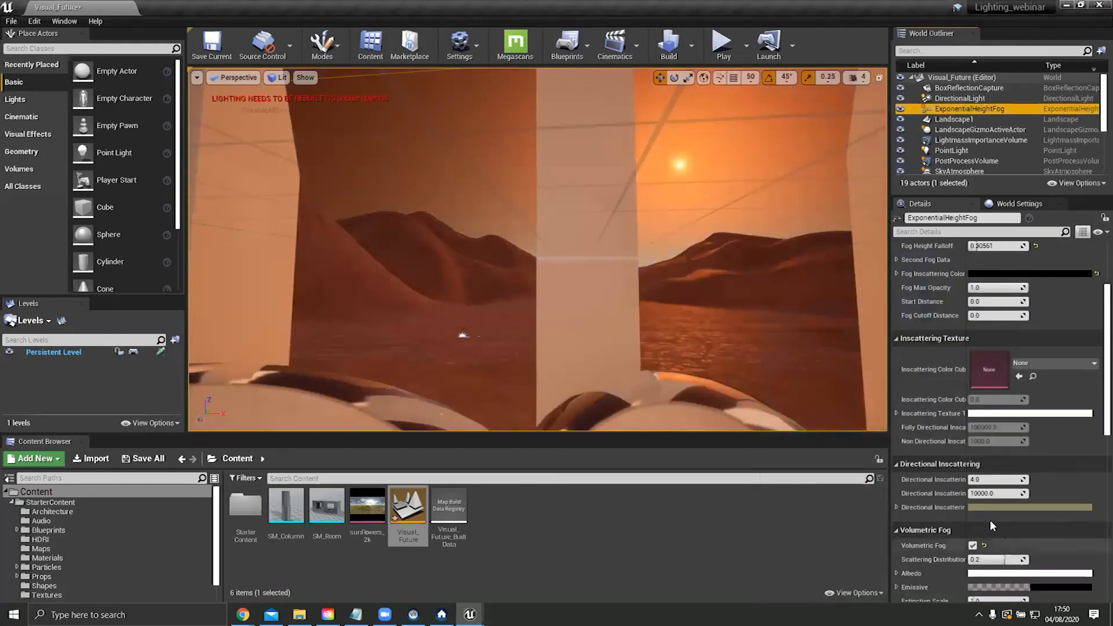
click(992, 508)
drag(919, 420, 877, 458)
drag(825, 414, 807, 386)
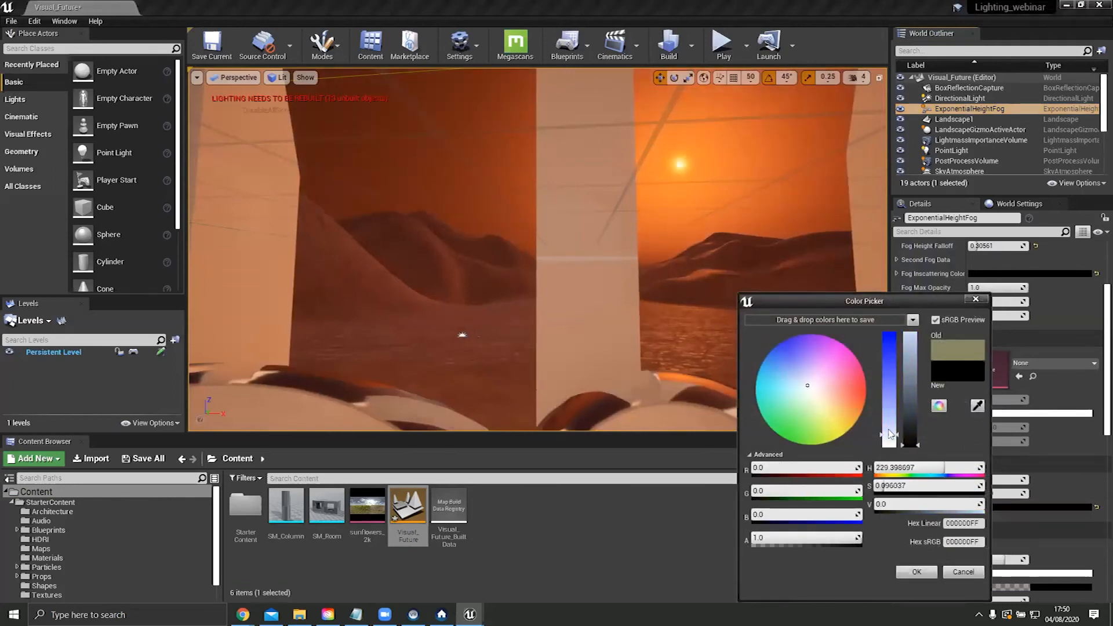
drag(890, 434, 895, 493)
click(917, 573)
Step: Raise the height fog's Fog Density to about 0.041 and check the haze around the spheres in the room
right_drag(754, 291, 766, 246)
key(s)
key(s)
key(w)
right_drag(933, 268, 954, 290)
key(w)
scroll(986, 316, up, 3)
drag(989, 326, 1018, 326)
key(s)
mouse_move(833, 256)
right_down()
mouse_move(782, 261)
mouse_move(841, 325)
mouse_move(806, 290)
mouse_move(809, 261)
mouse_move(733, 258)
mouse_move(812, 238)
mouse_move(869, 261)
mouse_move(812, 255)
mouse_move(829, 253)
mouse_move(814, 246)
right_up()
key(s)
key(w)
key(s)
key(w)
key(s)
key(s)
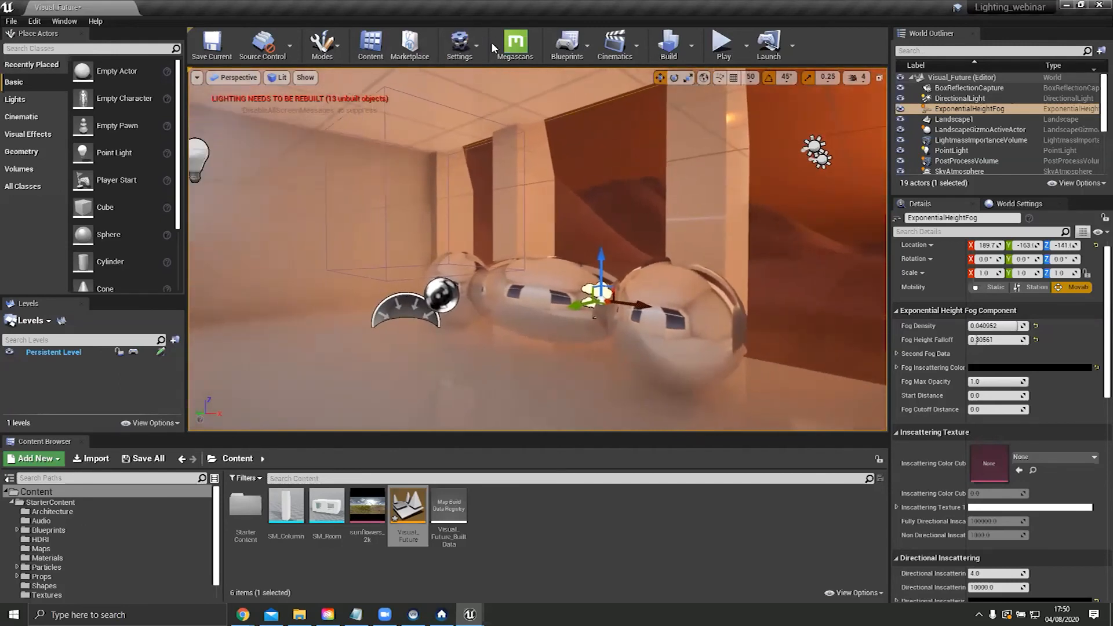
Step: Build the level's lighting, put the Message Log away and collapse the StarterContent folder
click(668, 44)
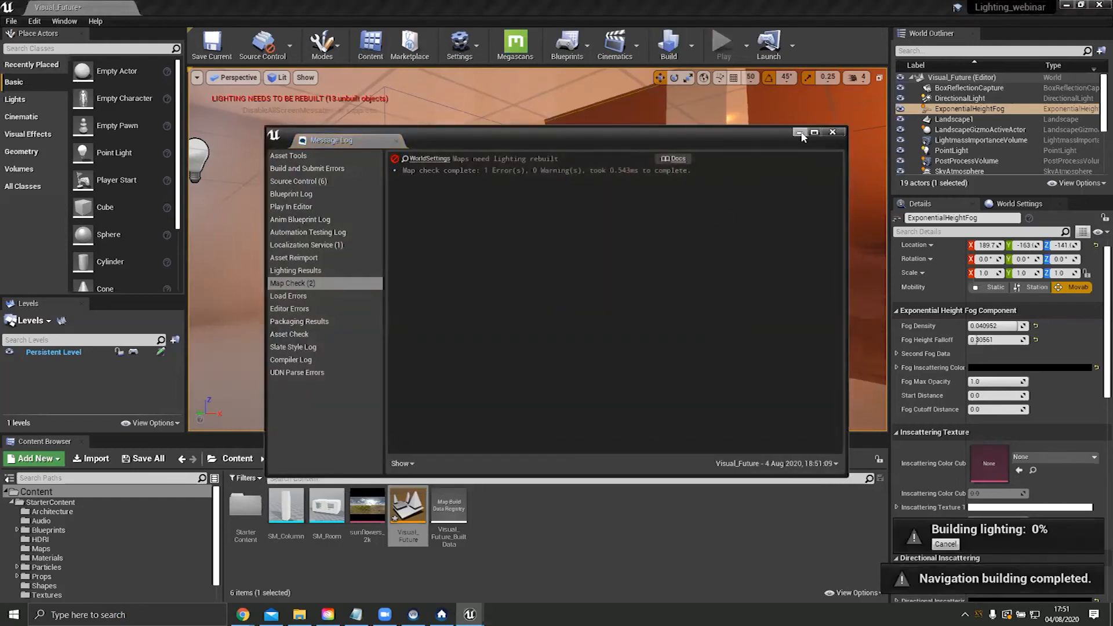
click(805, 133)
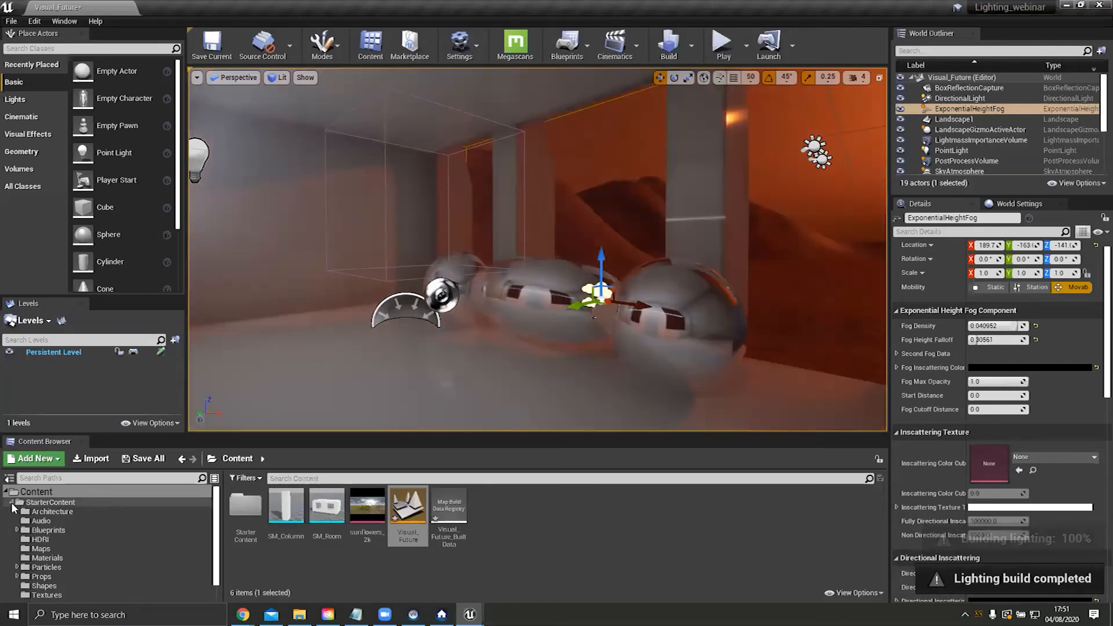
click(11, 503)
right_drag(410, 390, 544, 361)
key(w)
key(s)
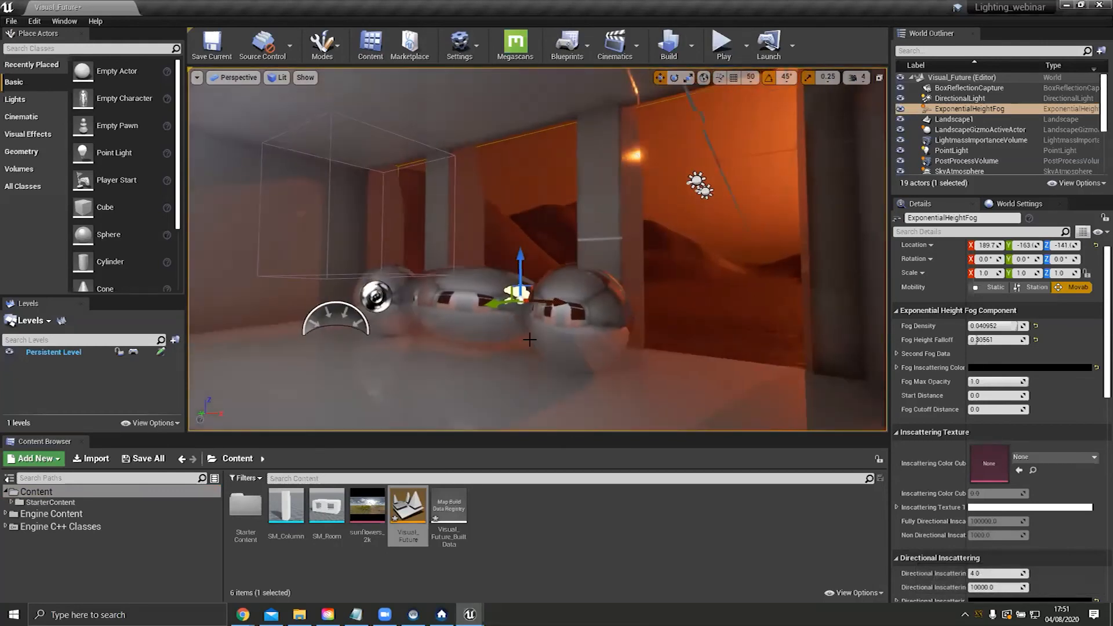
key(w)
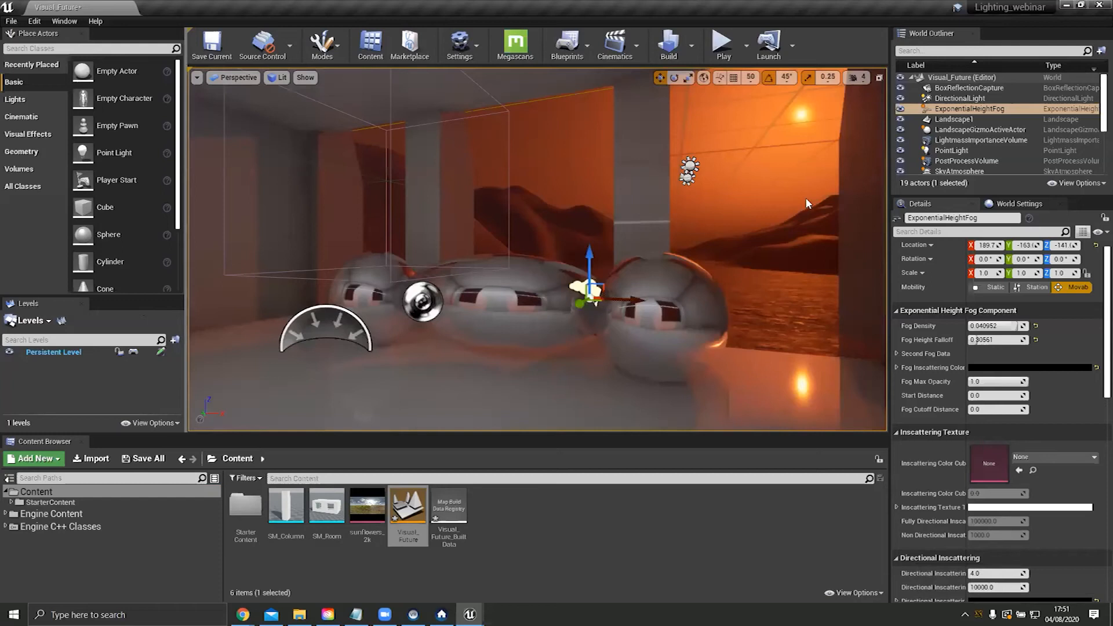
Step: Select the DirectionalLight and toggle its visibility off and on to compare its effect on the room
click(690, 167)
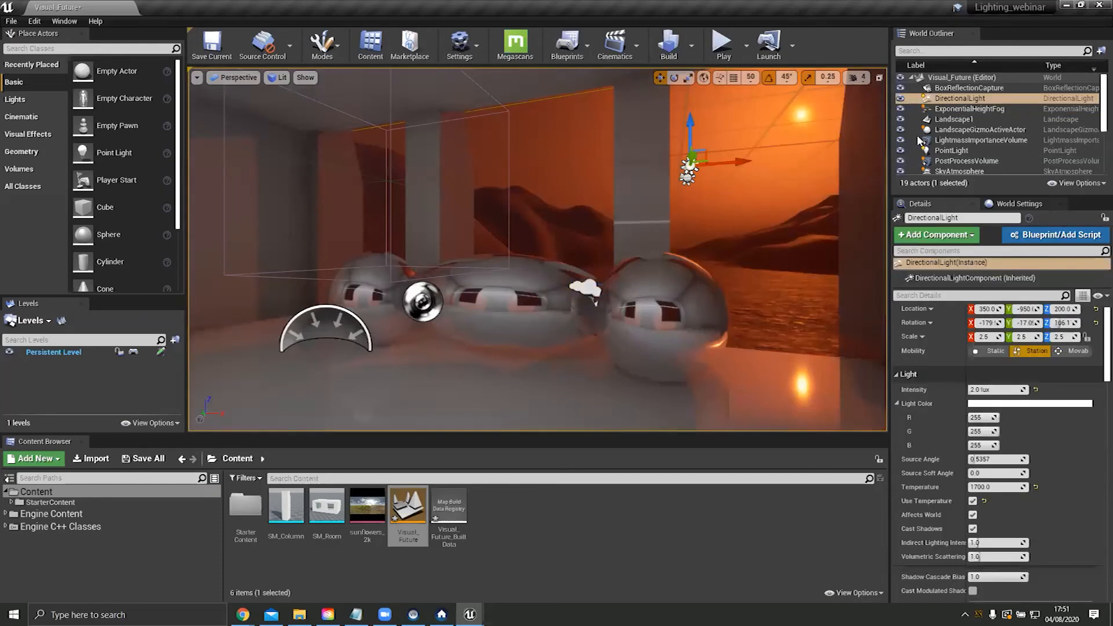
click(900, 98)
click(901, 99)
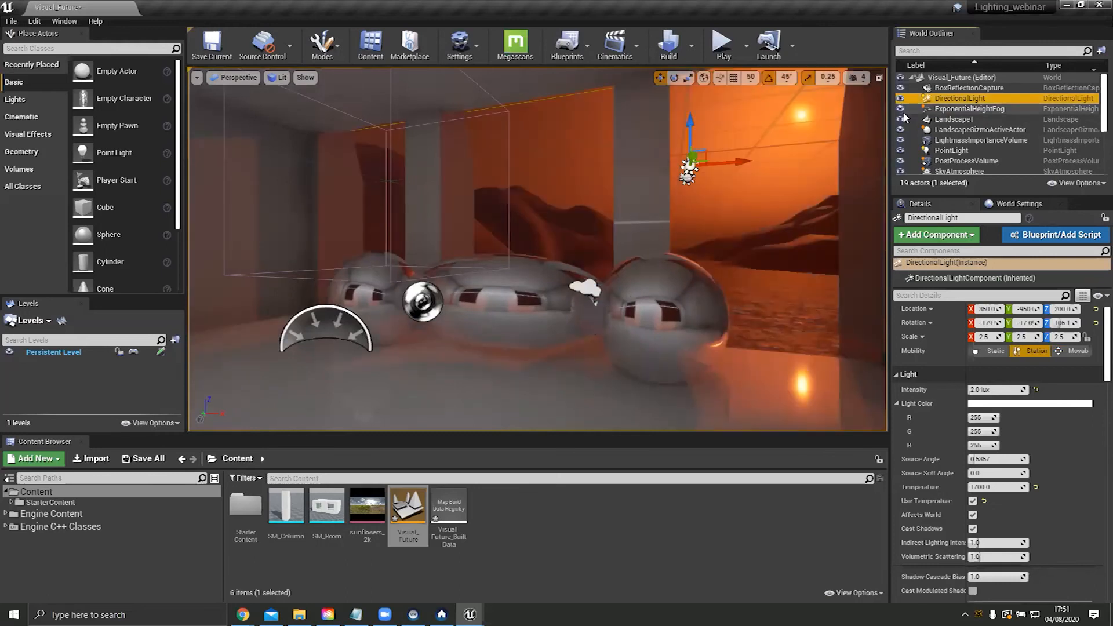
scroll(964, 131, down, 4)
Step: Duplicate Sphere3 outside the room at about Y -2083 and scale the copy to 4.25 × 2.0 × 2.0
right_drag(696, 220, 470, 165)
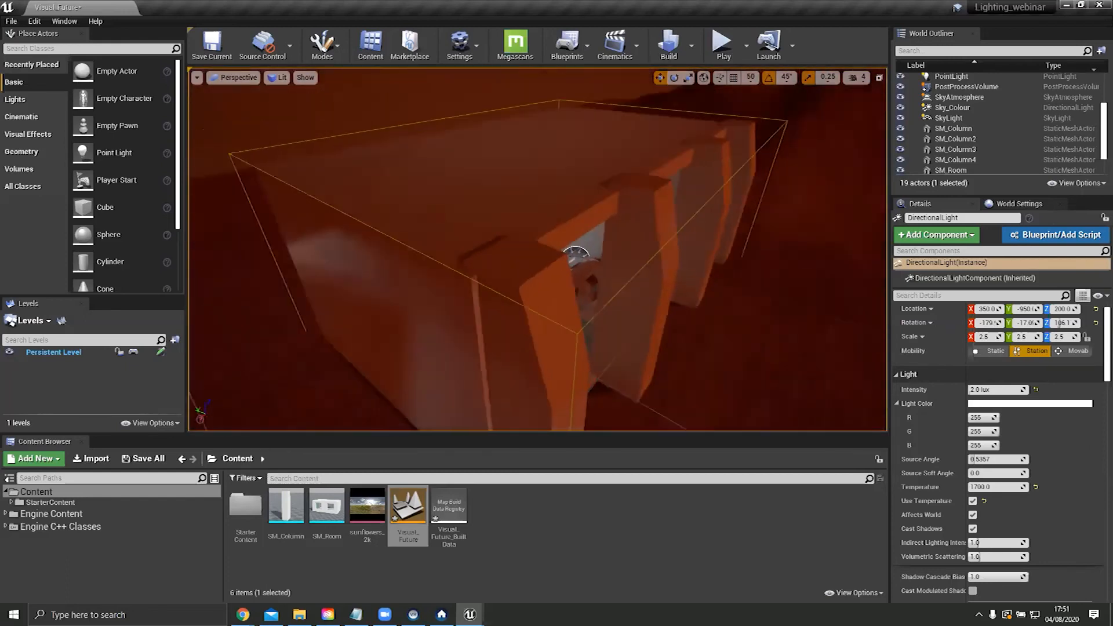
click(484, 327)
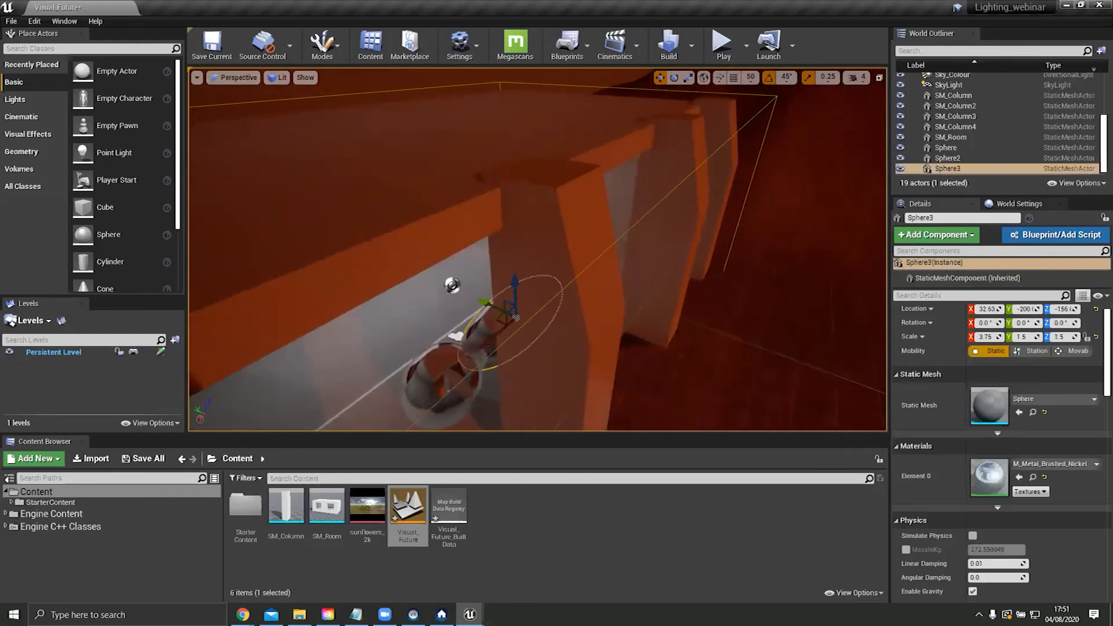
alt+drag(408, 309, 553, 326)
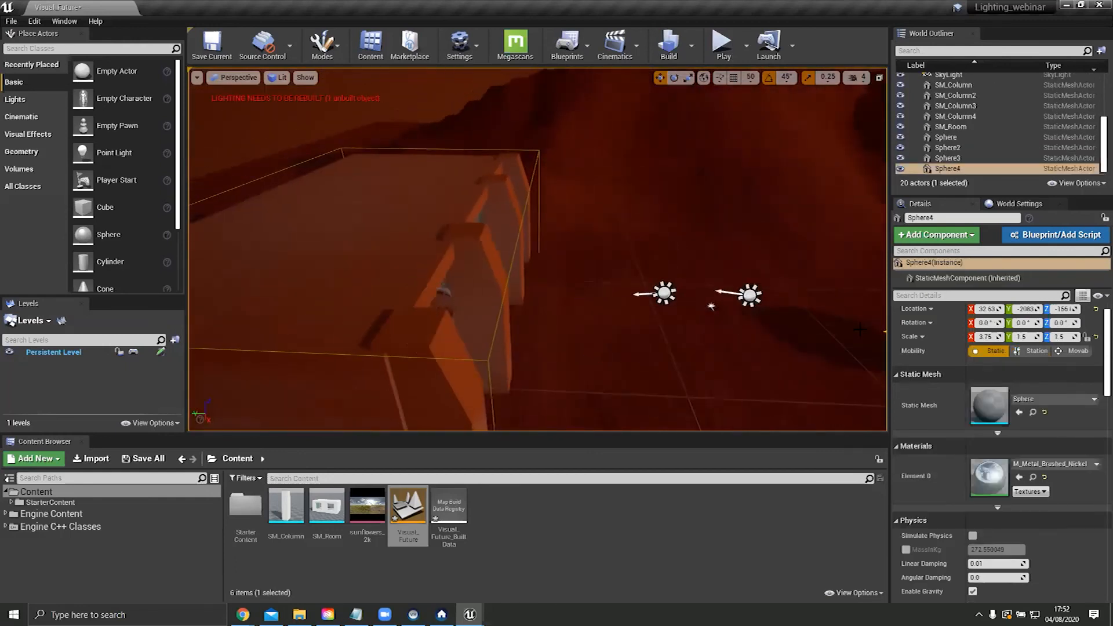
key(r)
drag(574, 308, 601, 290)
Step: Move the duplicated sphere to about X 328, Z -144 and check the light on the room's end wall
right_drag(585, 308, 406, 290)
right_drag(649, 342, 711, 352)
key(w)
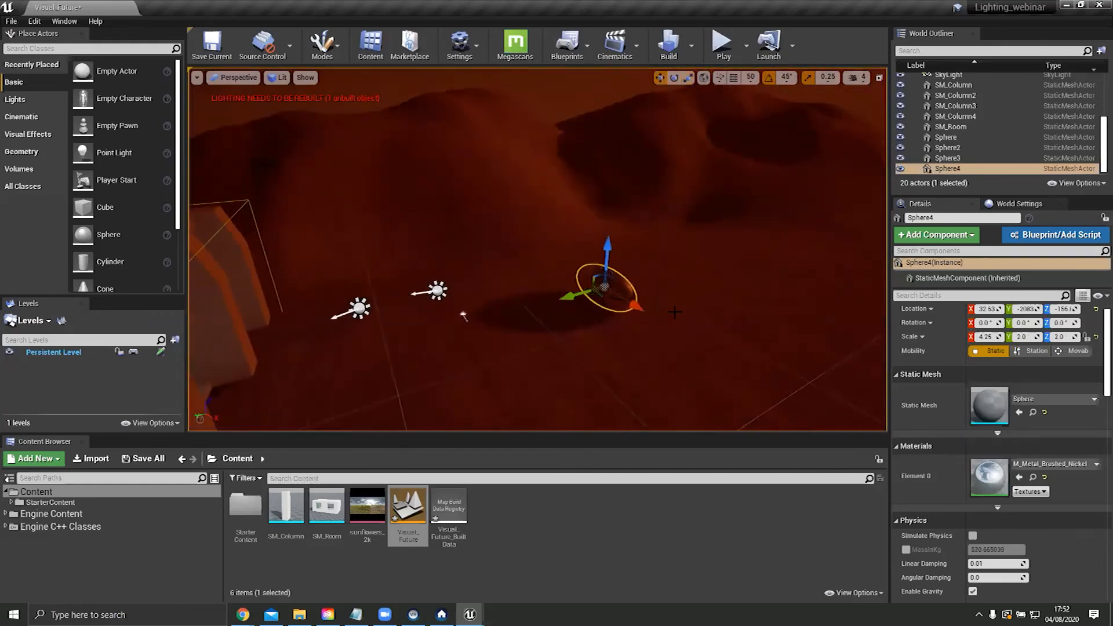
drag(635, 305, 676, 331)
drag(650, 278, 650, 271)
right_drag(650, 270, 546, 186)
key(w)
key(w)
key(s)
key(w)
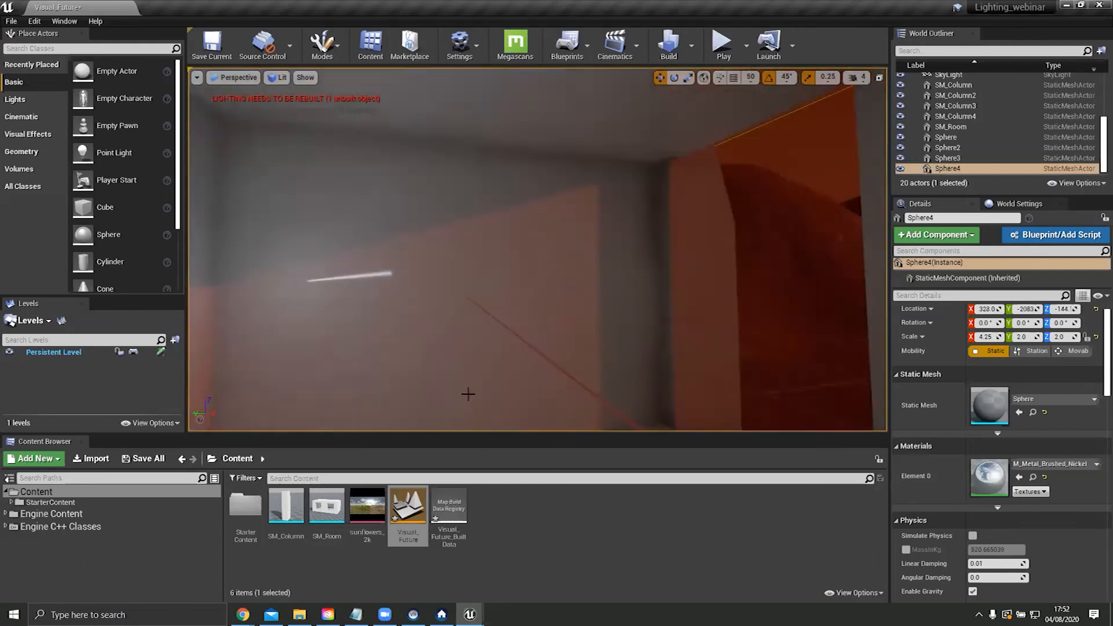
scroll(468, 393, down, 3)
click(243, 615)
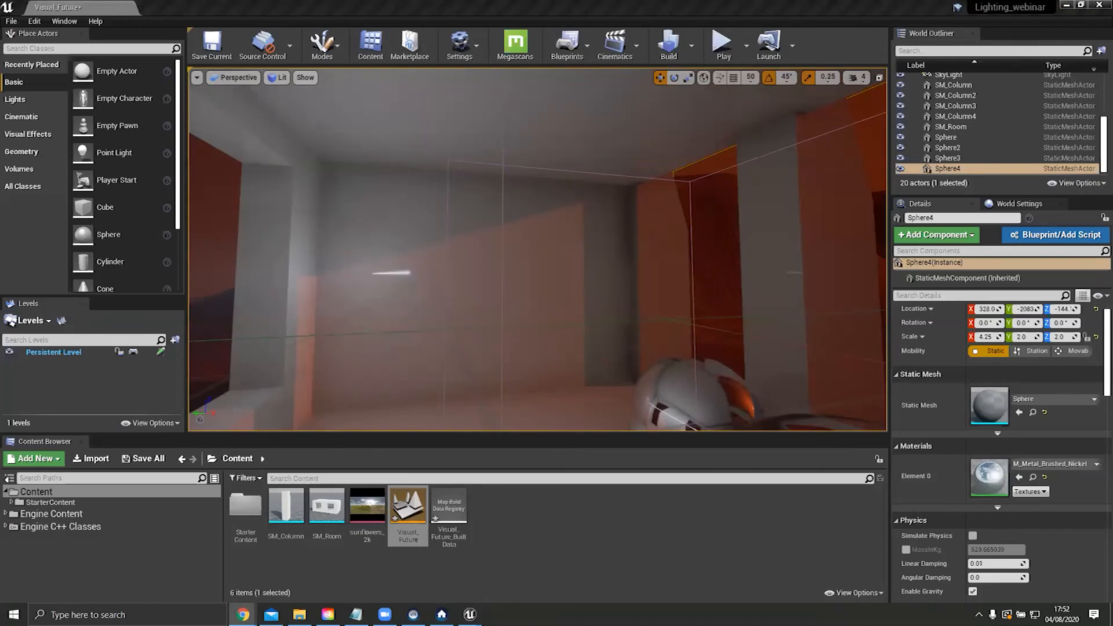
key(alt+Tab)
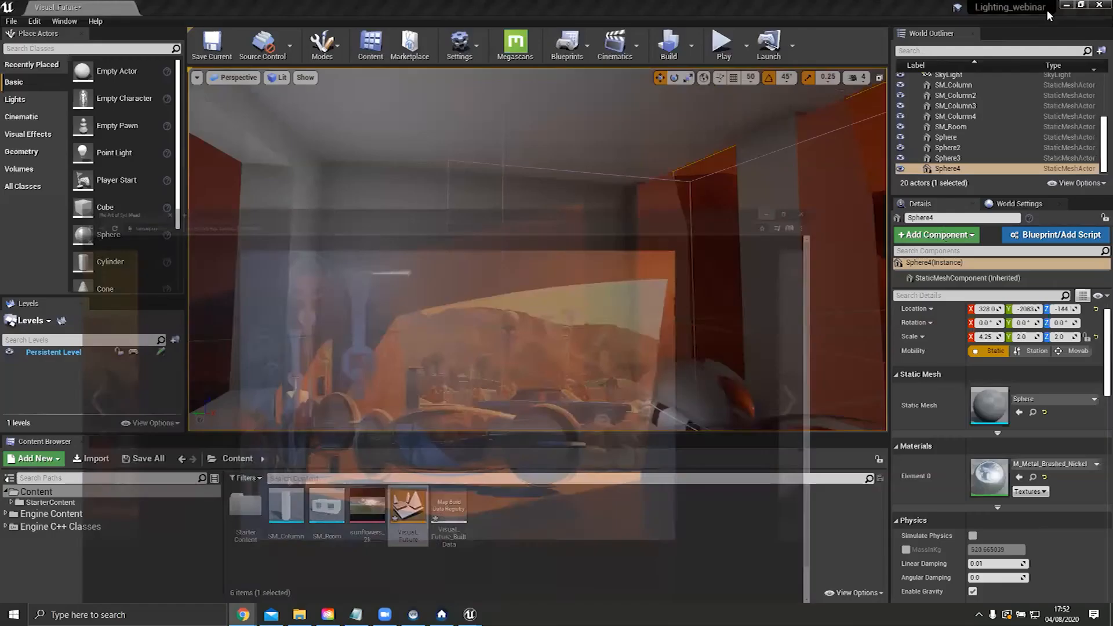
click(1047, 8)
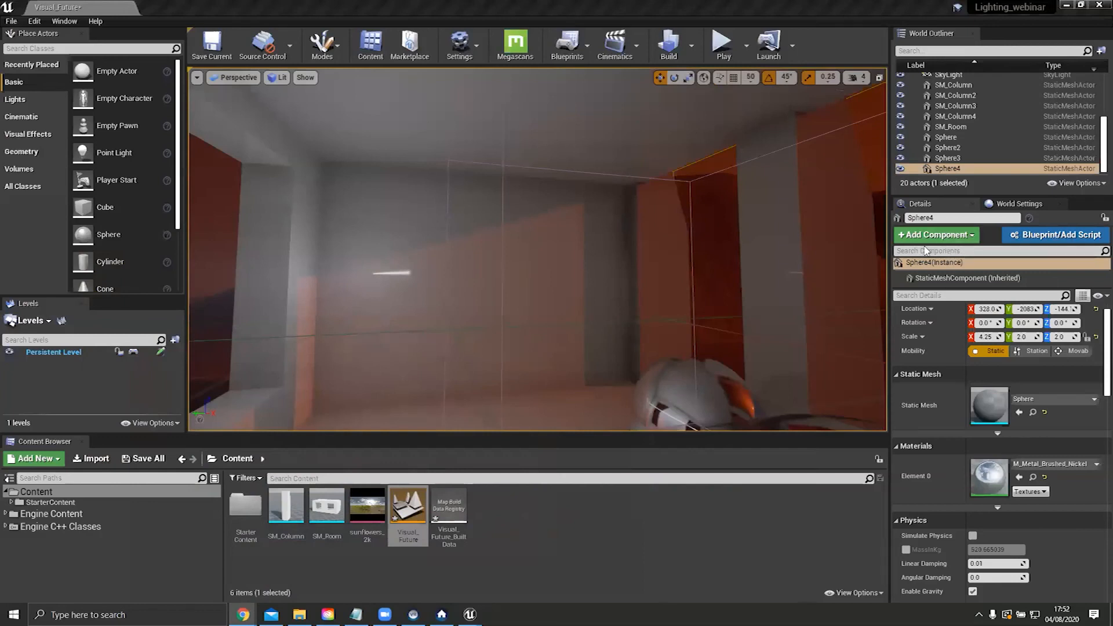
right_drag(731, 170, 661, 232)
key(s)
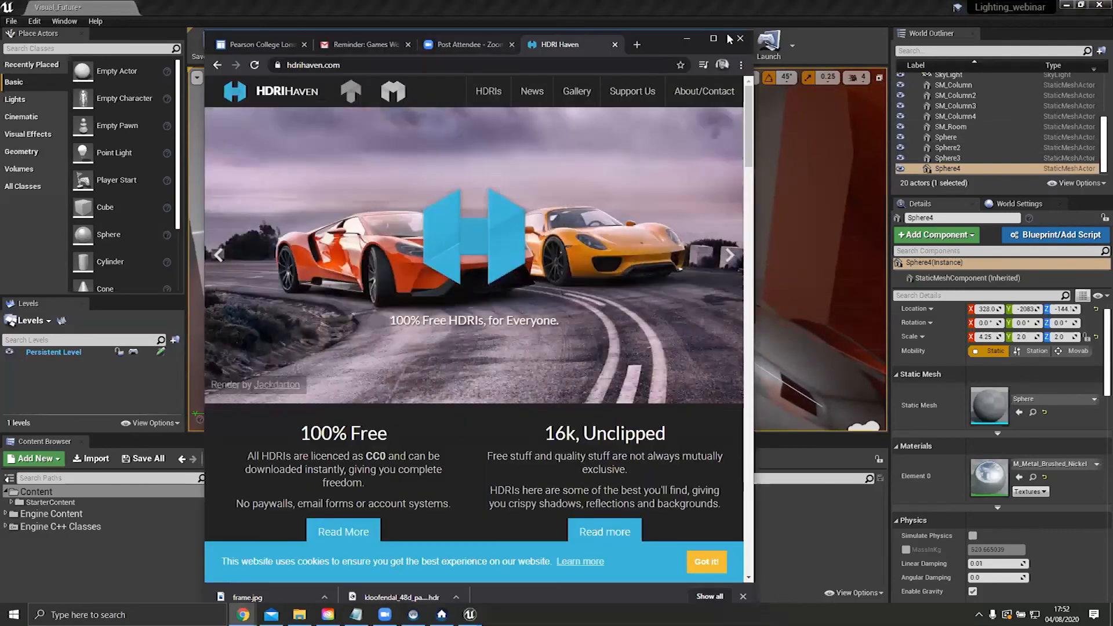
Step: Maximize the Chrome window showing HDRI Haven and search Google for "ies profiles market"
click(715, 40)
click(298, 30)
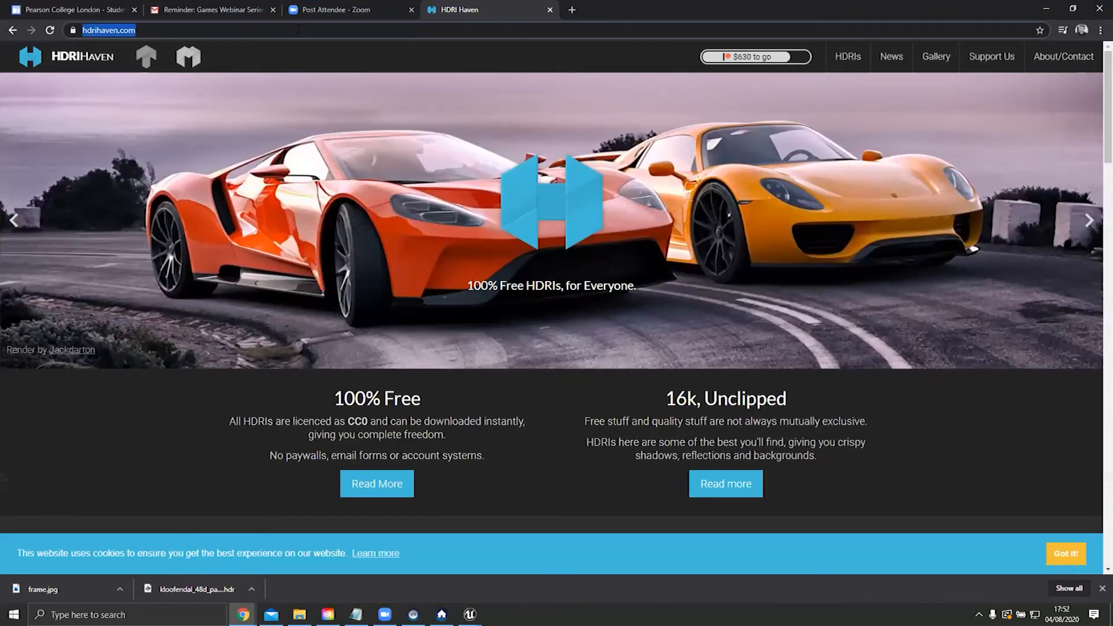
text(ies)
key(Return)
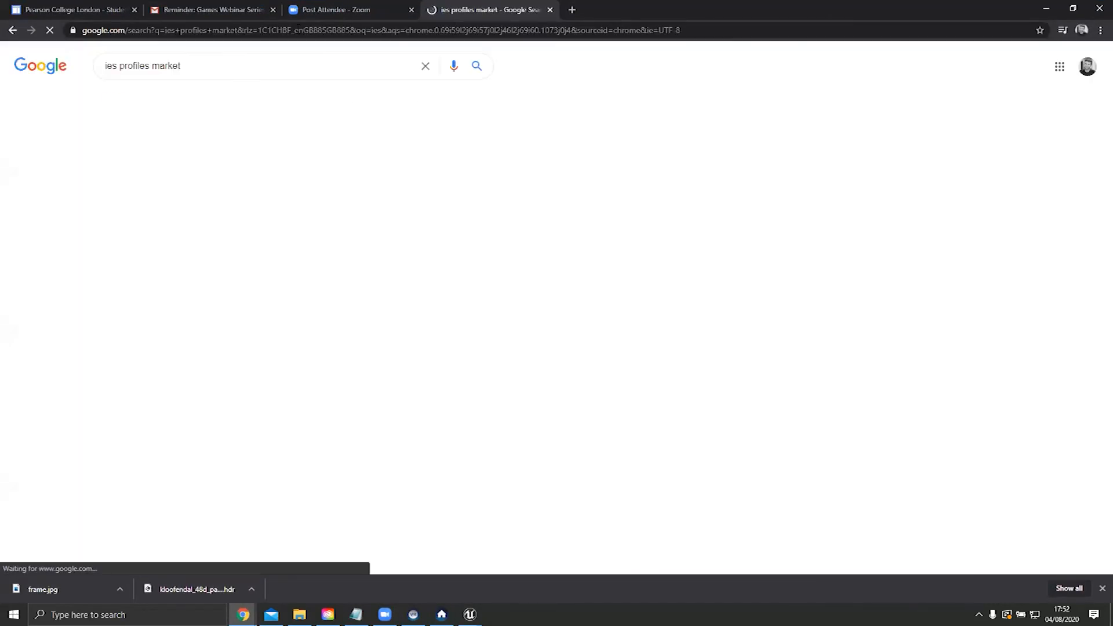
Step: Show the image results for "ies profiles market" and open the preview of the IES Light Profile Pack by Construct Games
click(168, 102)
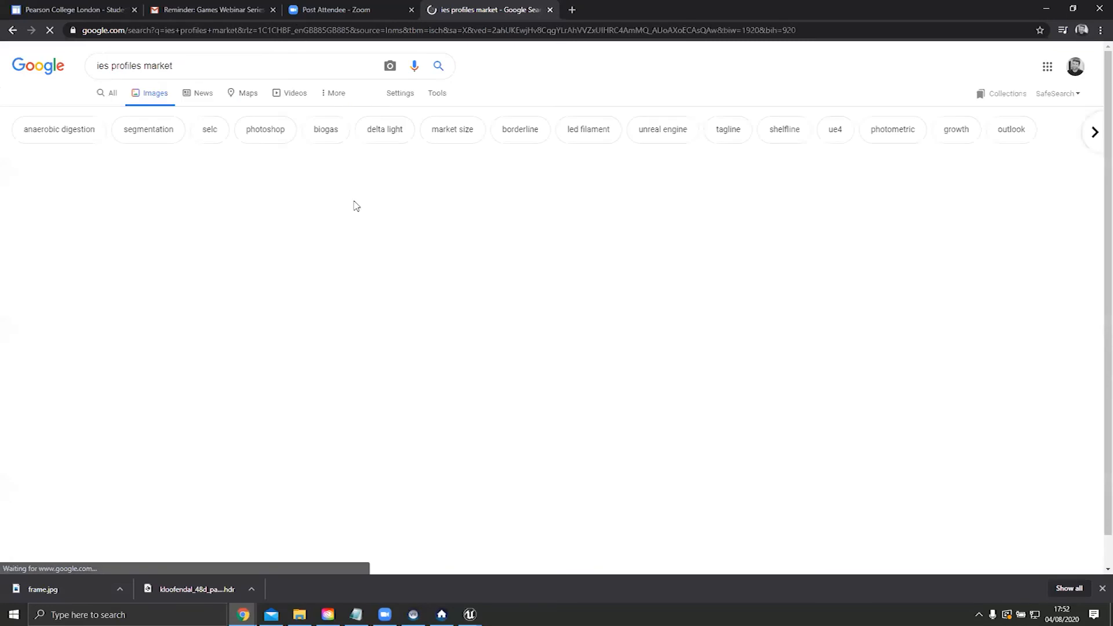
scroll(134, 214, down, 1)
scroll(133, 215, down, 1)
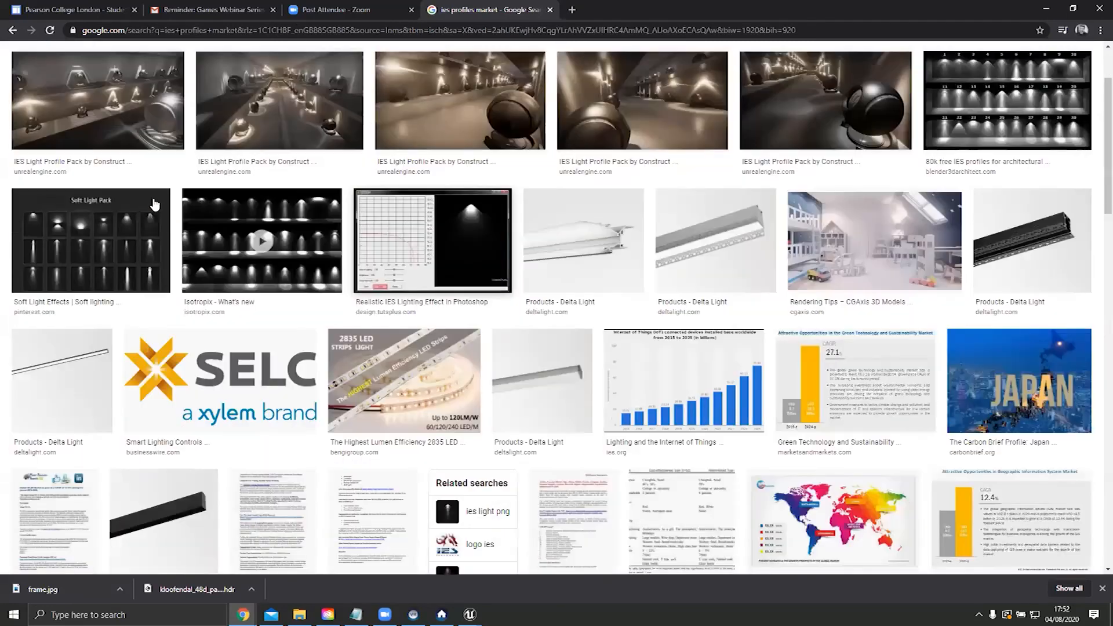
scroll(154, 206, up, 2)
click(153, 206)
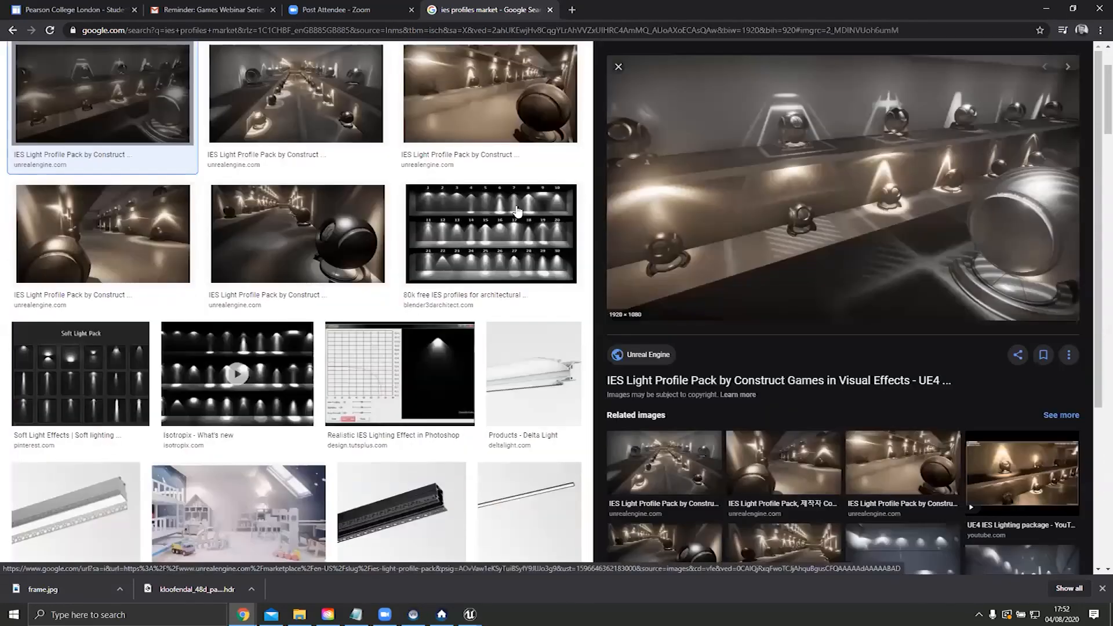
click(459, 255)
click(140, 102)
Step: Examine the related images of the IES Light Profile Pack and the other IES image results
scroll(339, 253, down, 2)
scroll(340, 253, down, 2)
scroll(340, 252, up, 2)
scroll(1000, 529, down, 4)
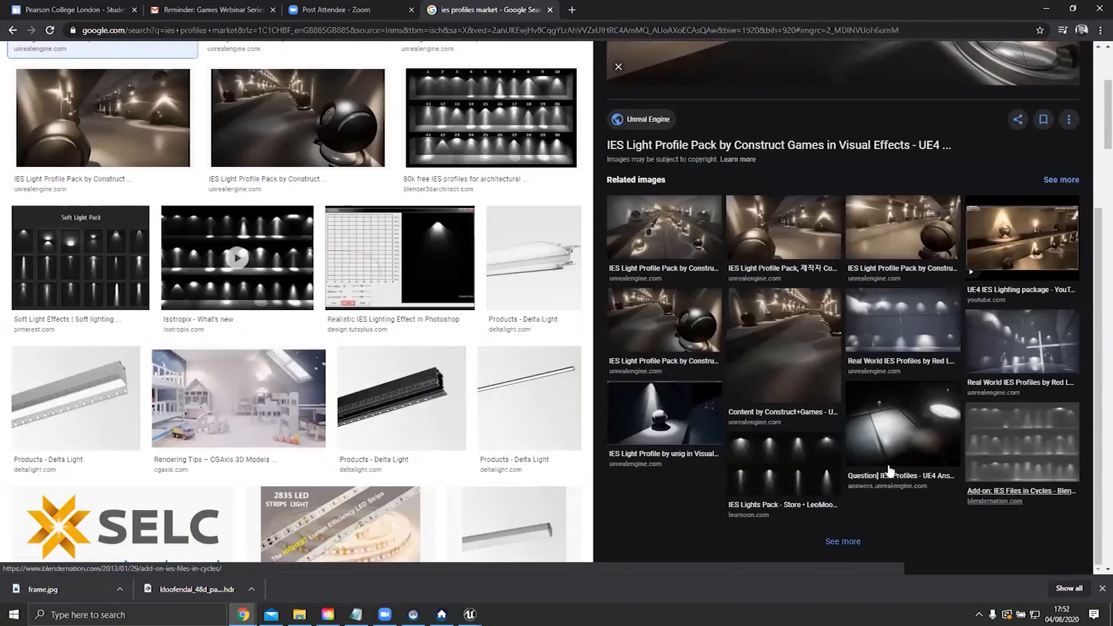
scroll(794, 402, up, 2)
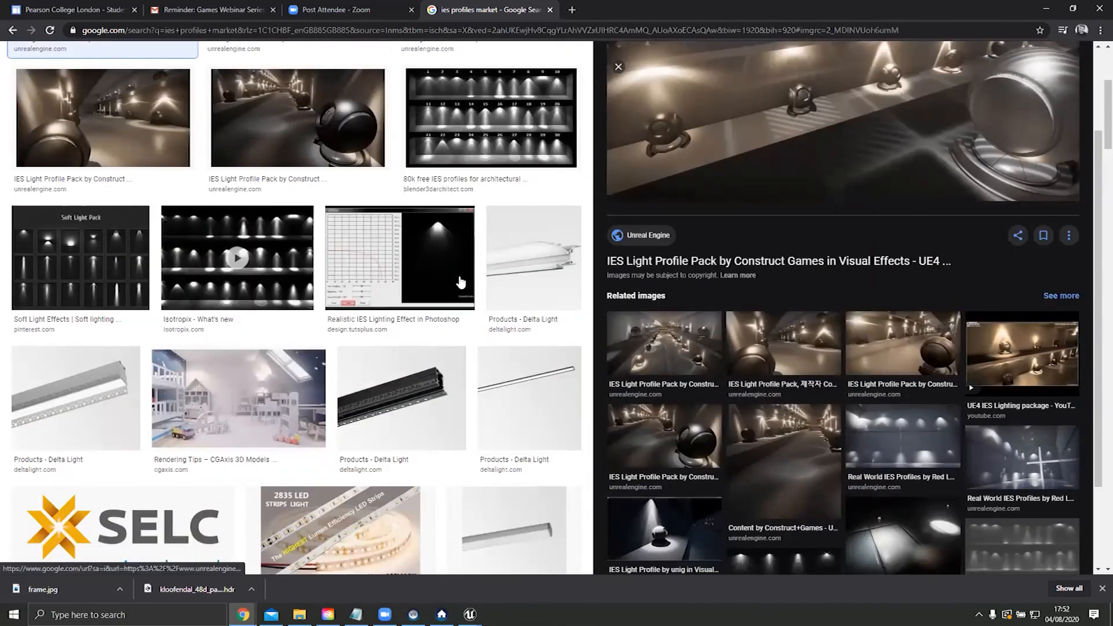
scroll(425, 167, up, 2)
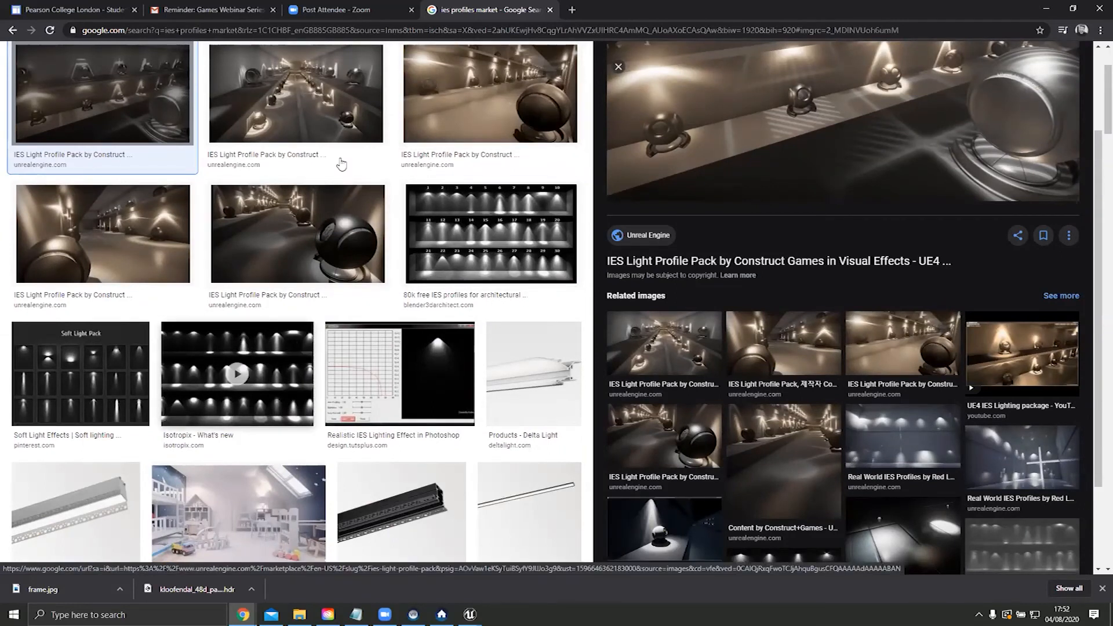
scroll(325, 177, up, 1)
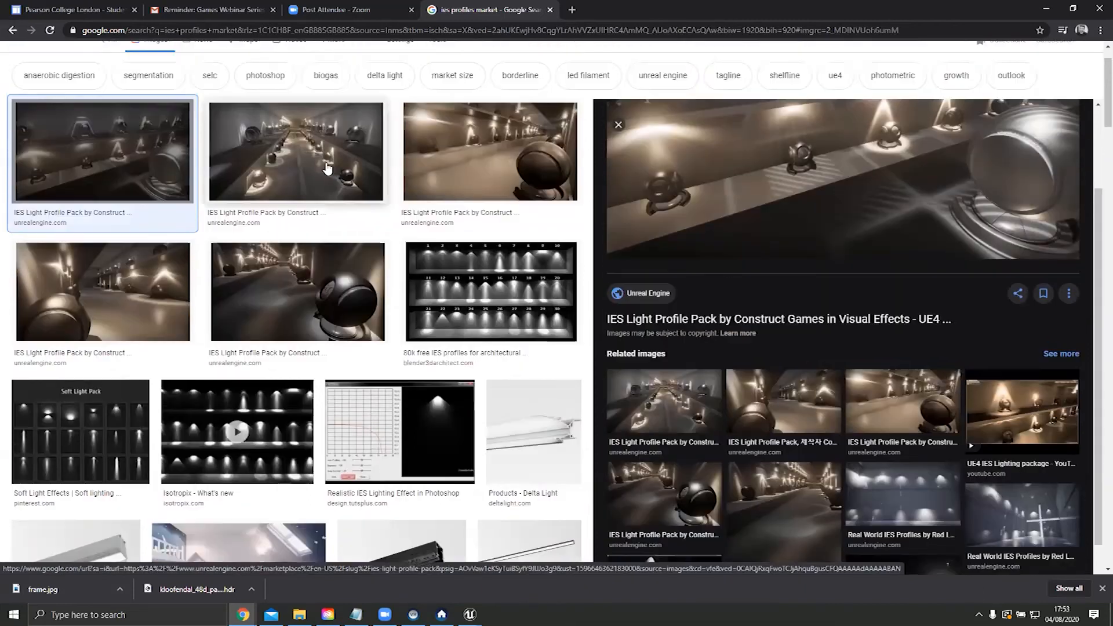
Step: Switch back to Unreal Editor and inspect the room, the spheres and the sunset landscape from several viewpoints
click(1046, 8)
right_drag(441, 197, 511, 174)
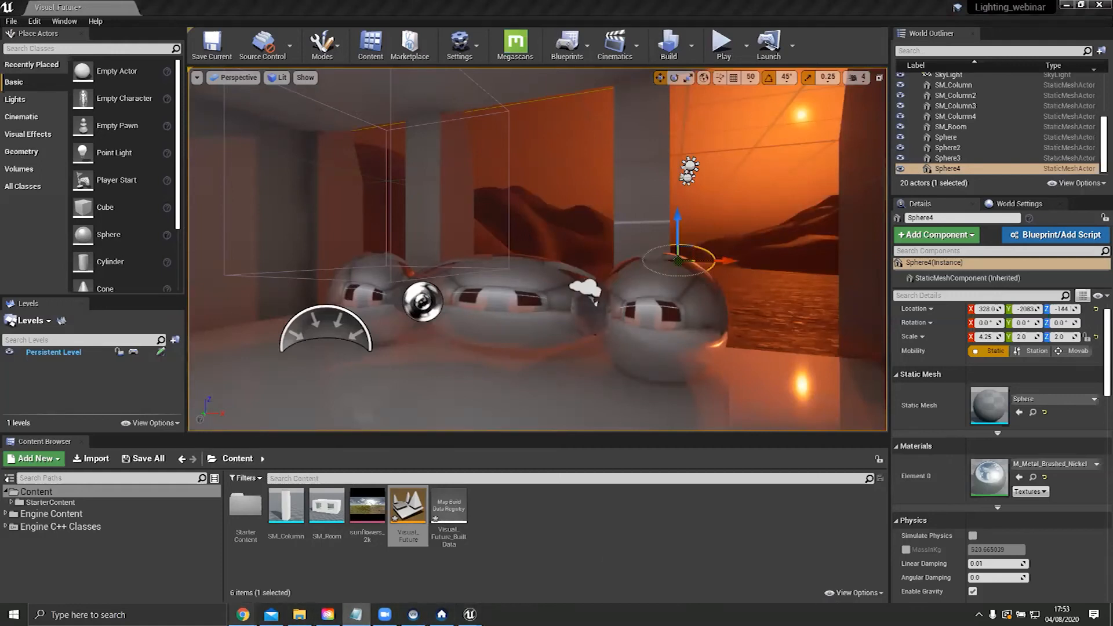
mouse_move(243, 615)
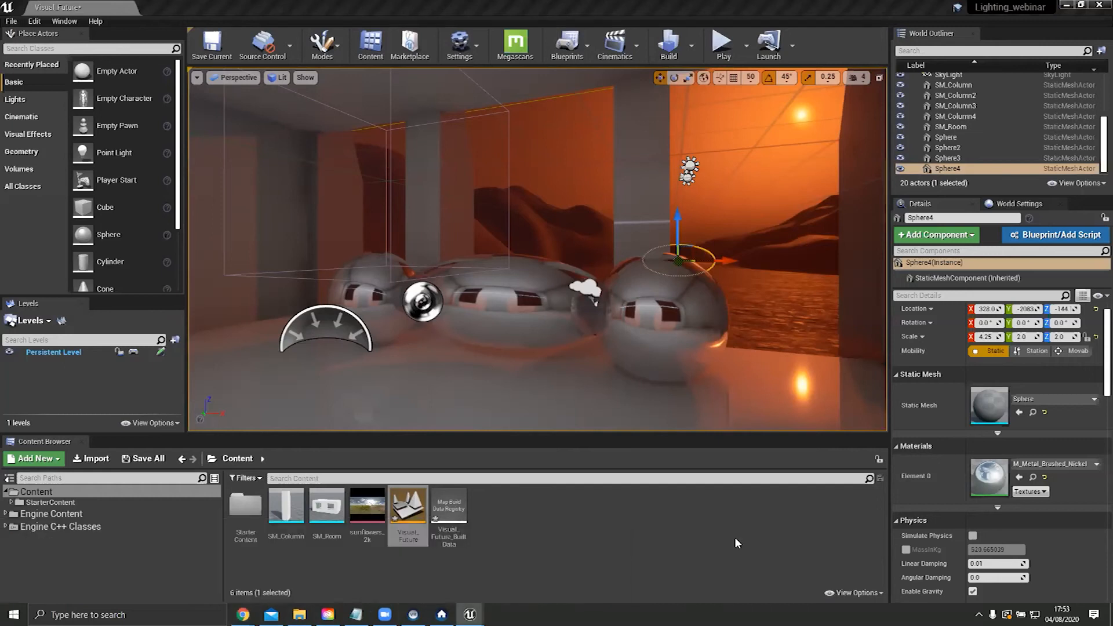
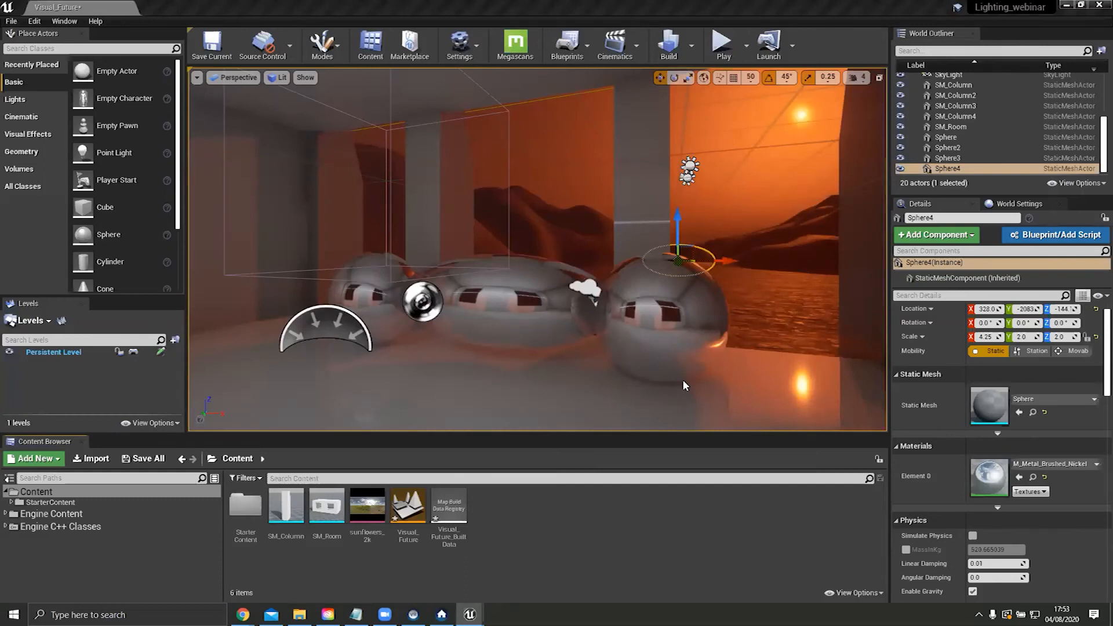
right_drag(620, 257, 760, 261)
key(s)
key(w)
key(s)
key(w)
key(s)
key(a)
key(s)
key(w)
key(s)
key(w)
key(s)
key(a)
key(d)
key(w)
key(s)
key(s)
key(s)
key(w)
key(d)
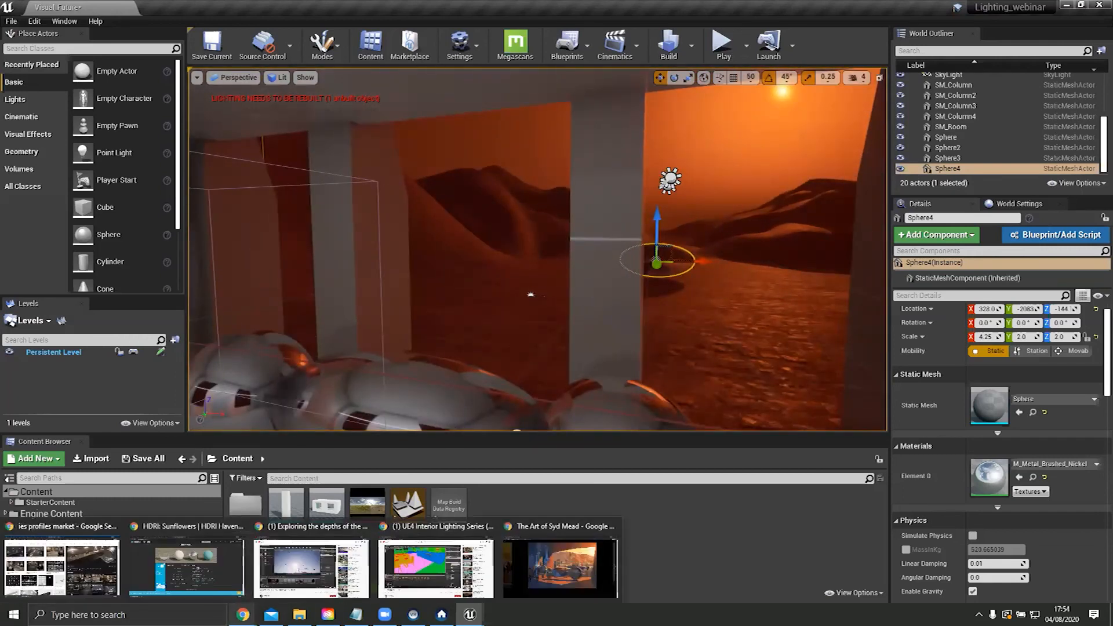
Step: Switch to the Chrome window with the IES results and search in a new tab for the presenter's full name plus "youtube"
click(61, 568)
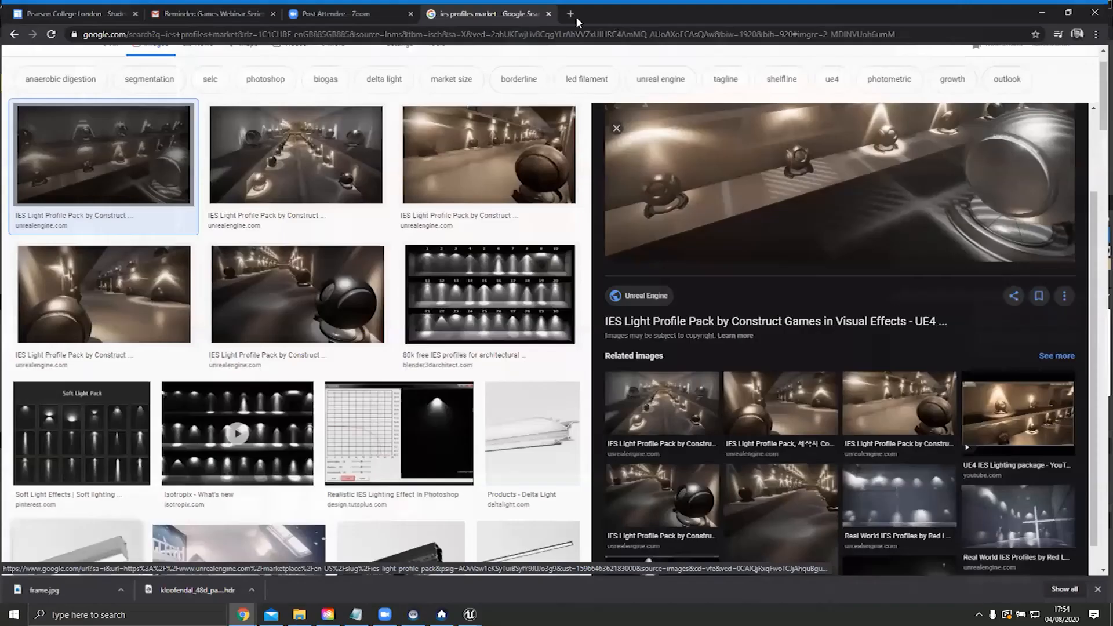
click(580, 9)
click(156, 27)
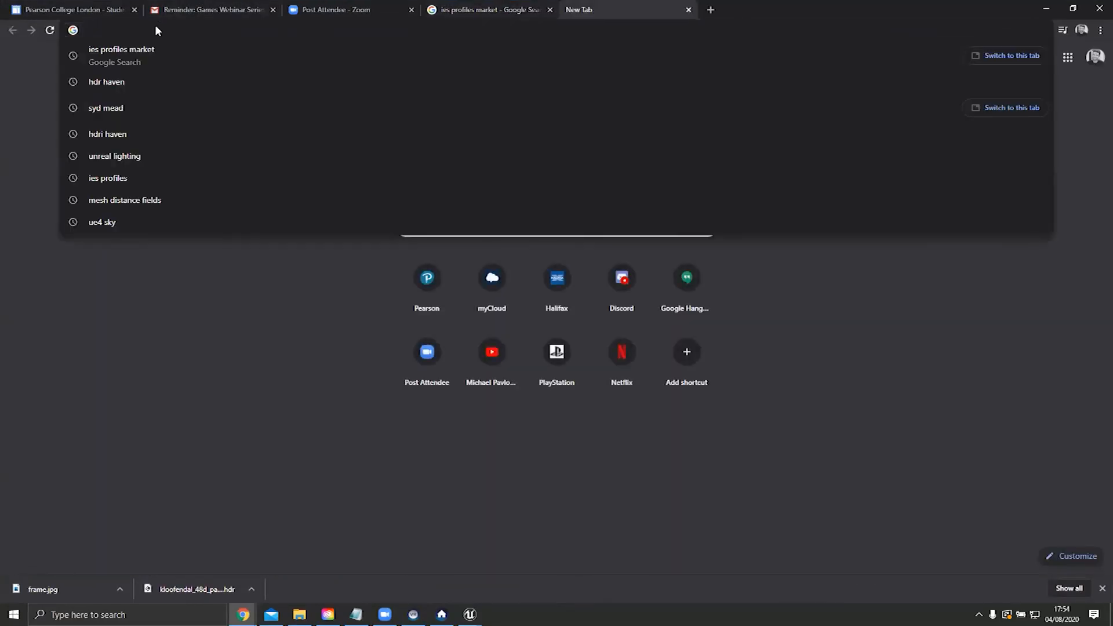
text(philip)
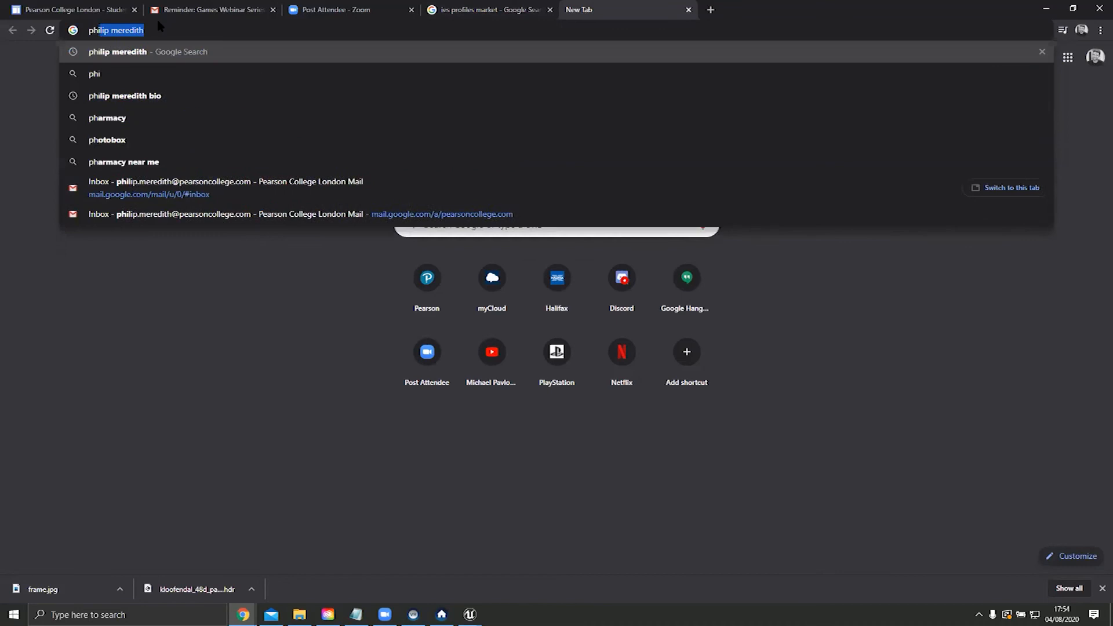
text( meredith )
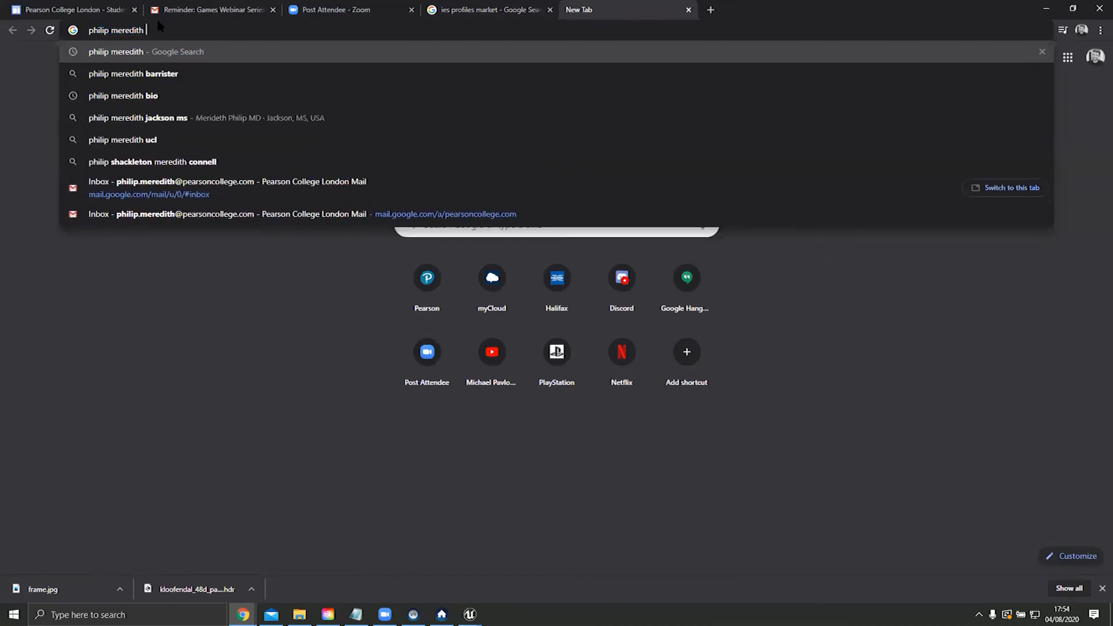
text(youtube)
key(Return)
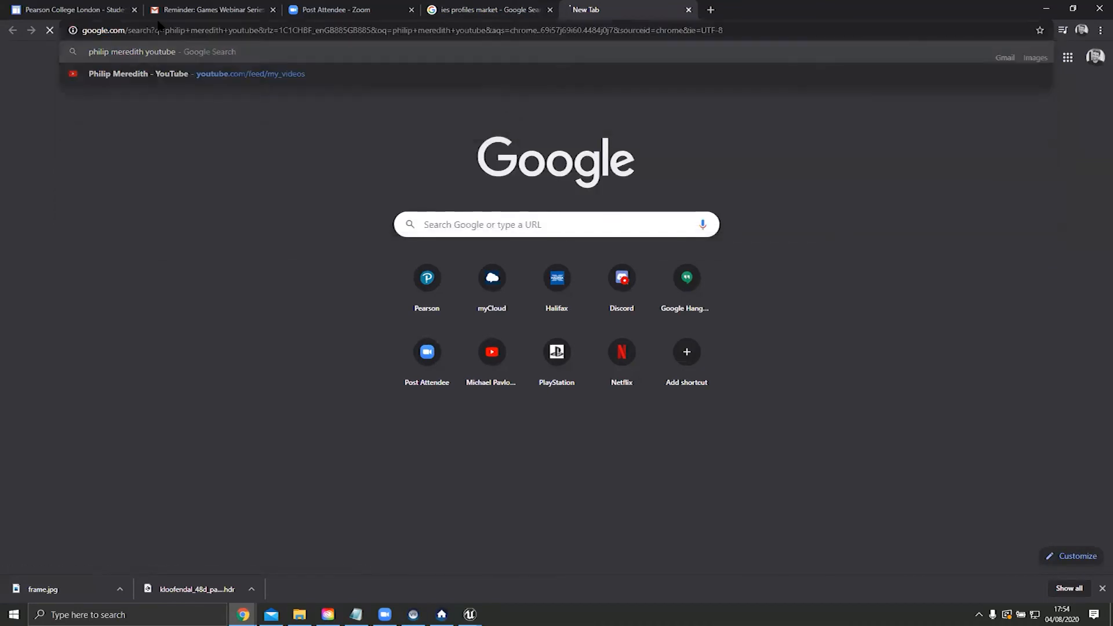
Step: Open the presenter's YouTube channel from the results, play the "Unreal - Lightmaps & Baking" video and pause it
scroll(185, 157, down, 1)
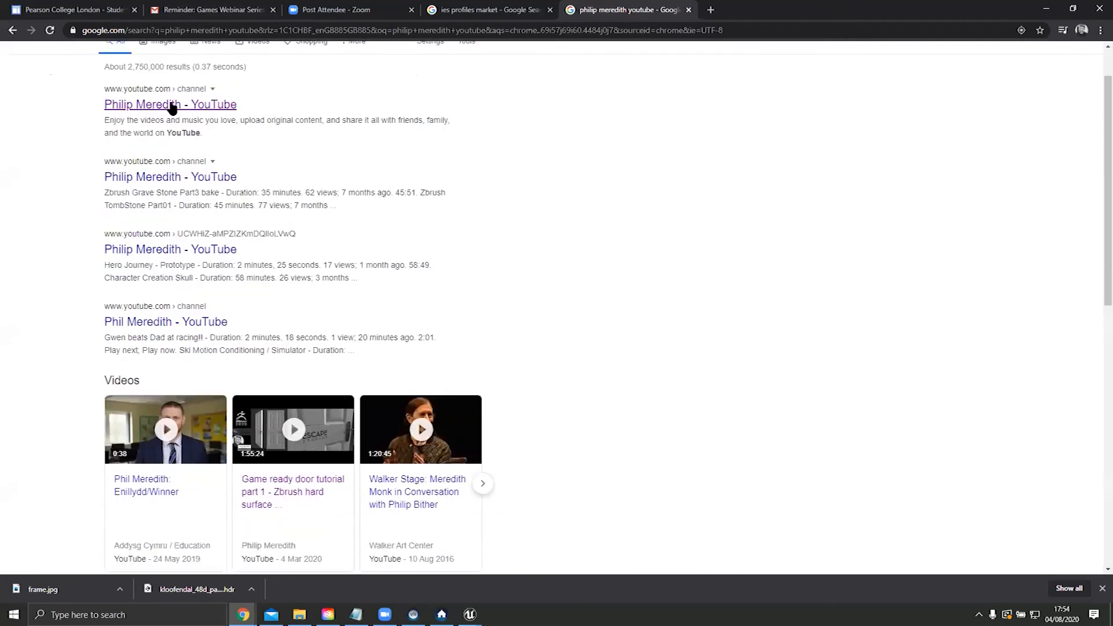
click(171, 106)
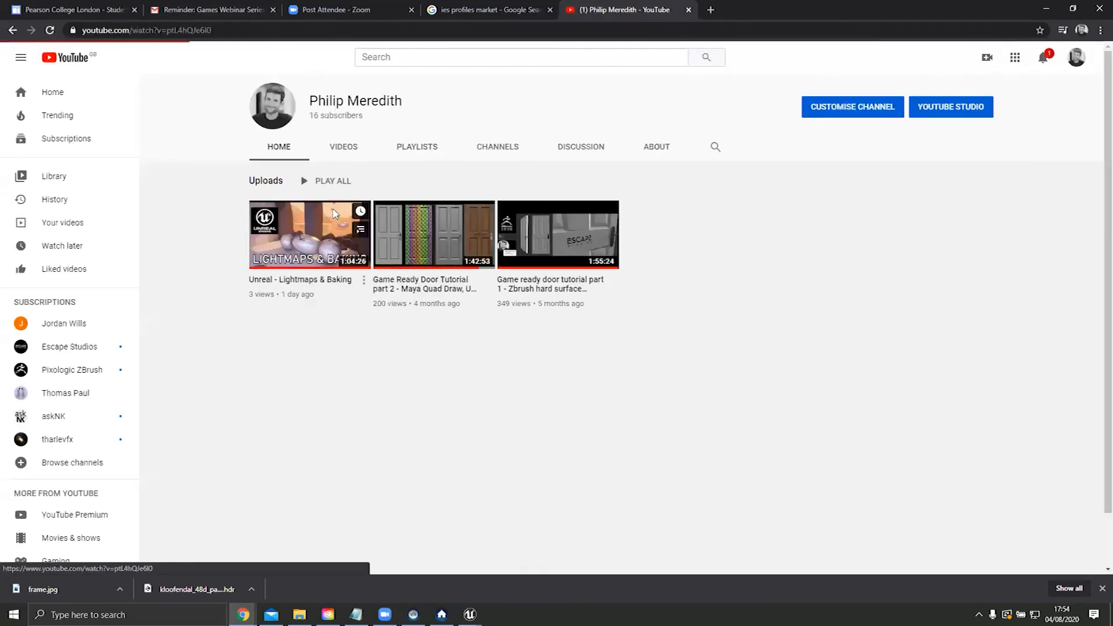
click(359, 223)
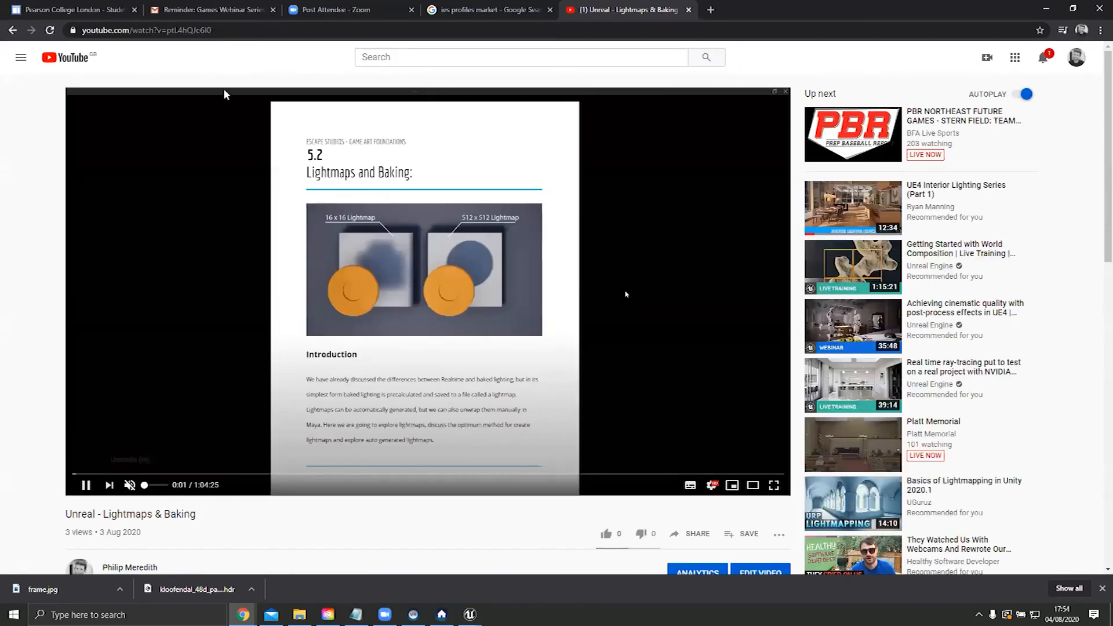
click(249, 30)
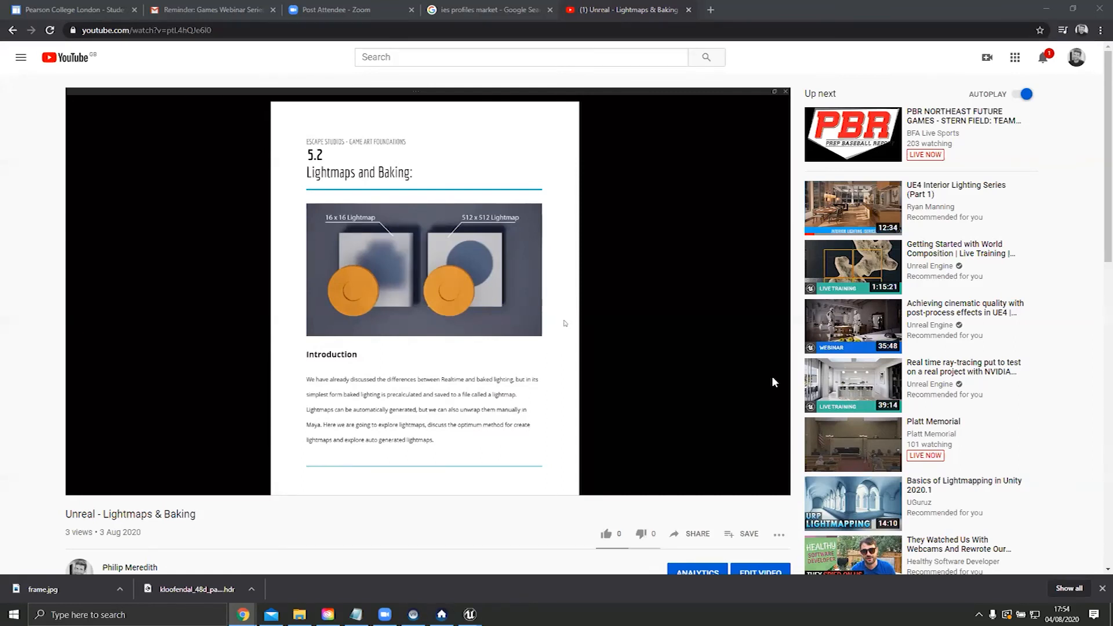
click(628, 104)
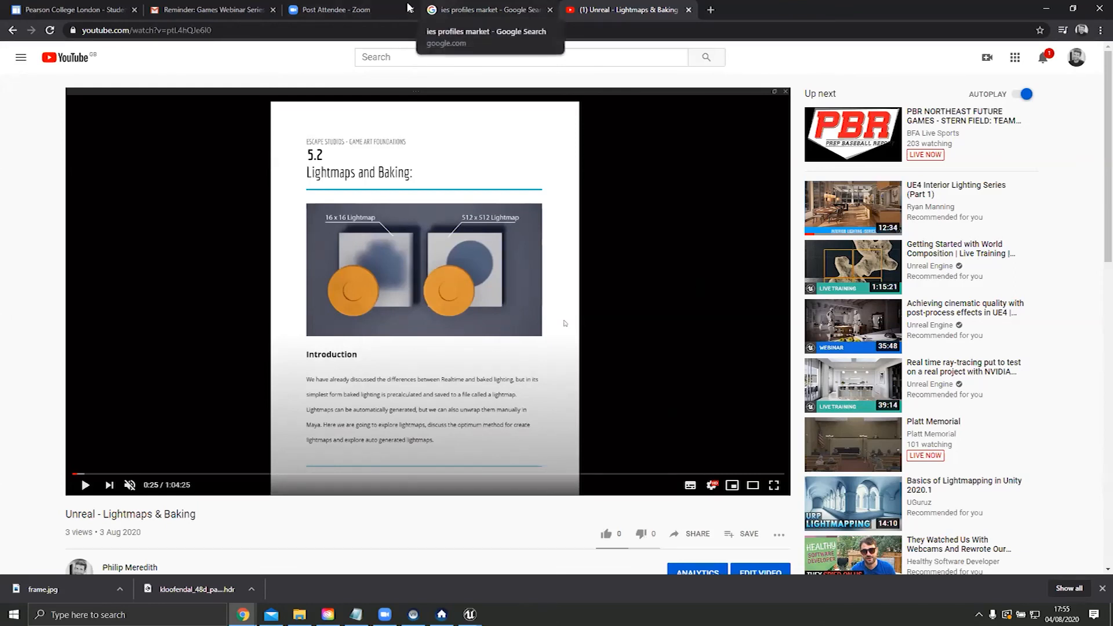
Step: Search Google in a new tab for "volumetric fog"
click(711, 10)
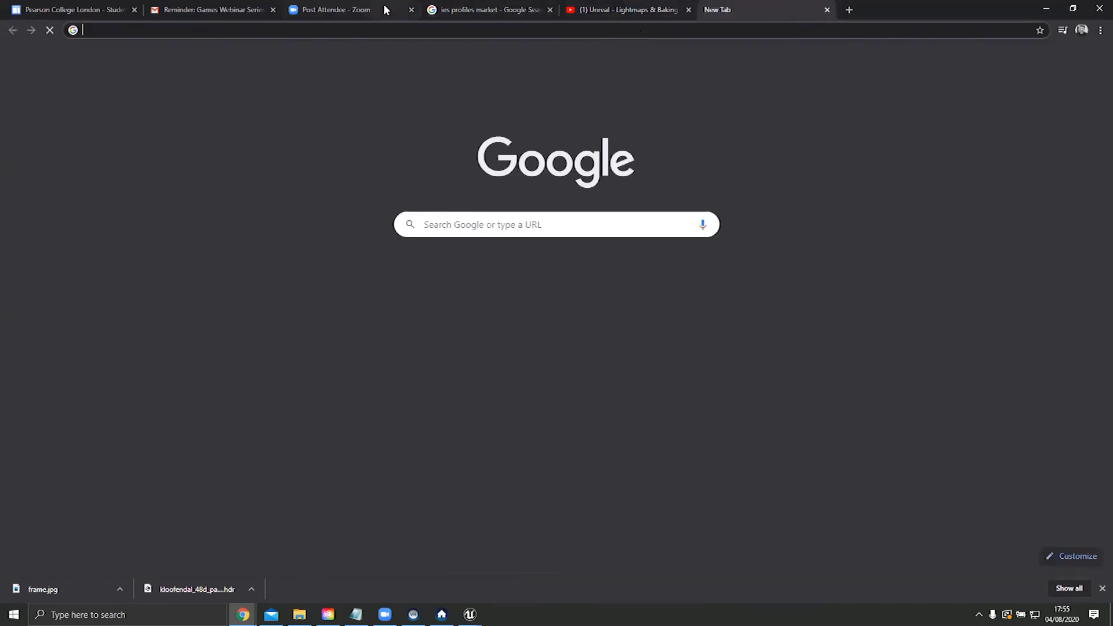
text(volumetric)
key(Return)
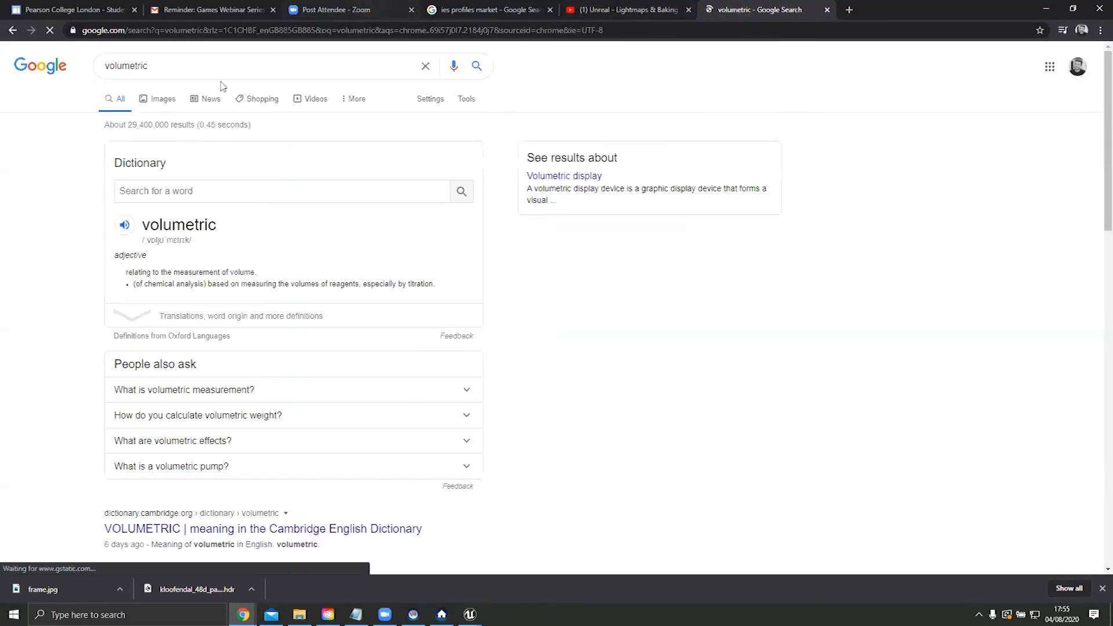
click(191, 66)
text(og)
key(Return)
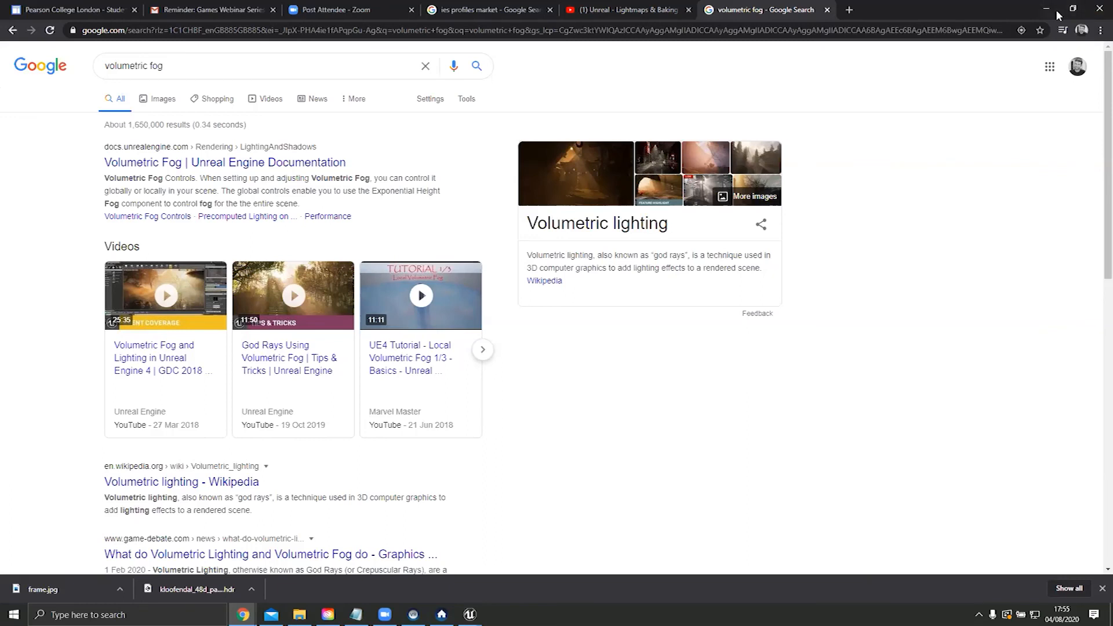
Step: Switch back to Unreal Editor, view the room from outside and display the level in the Lightmap Density view mode
right_drag(501, 308, 371, 342)
key(w)
key(s)
click(237, 78)
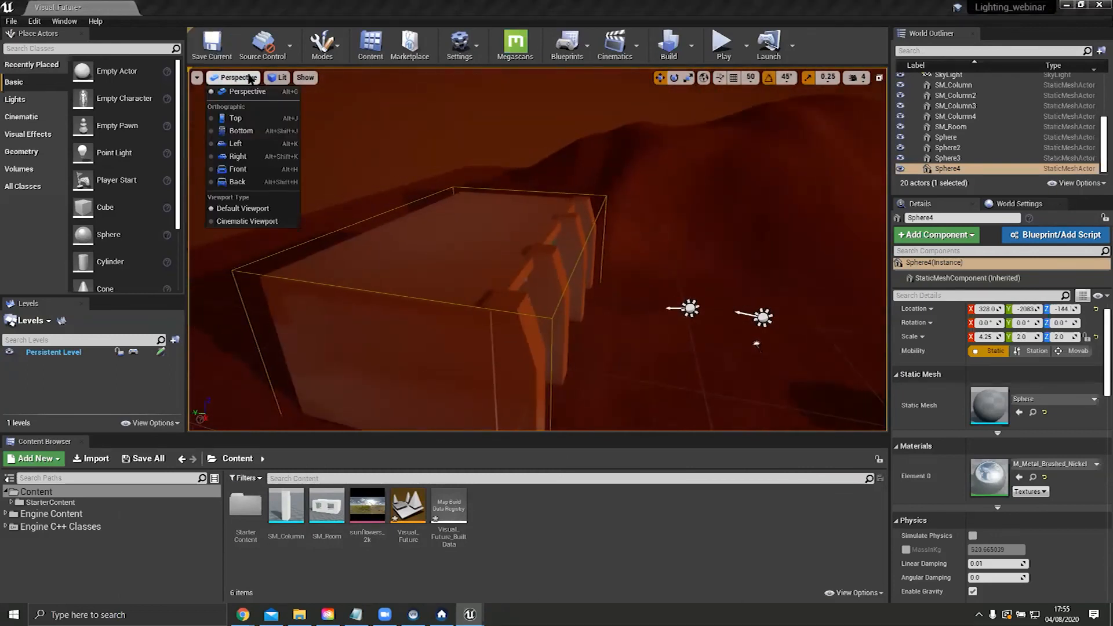
click(275, 78)
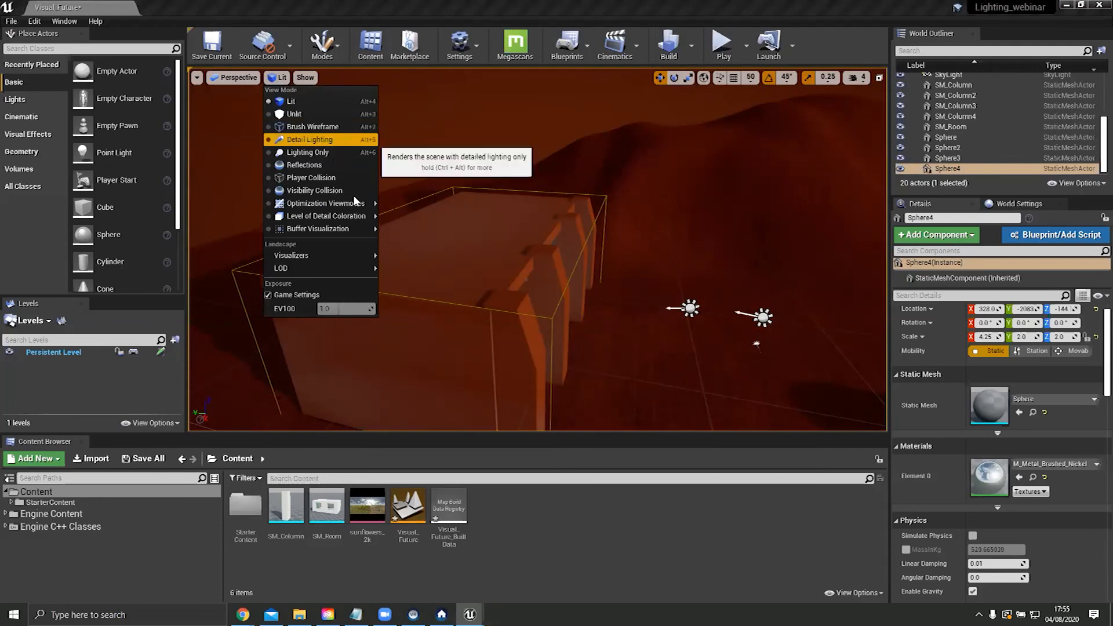
mouse_move(325, 203)
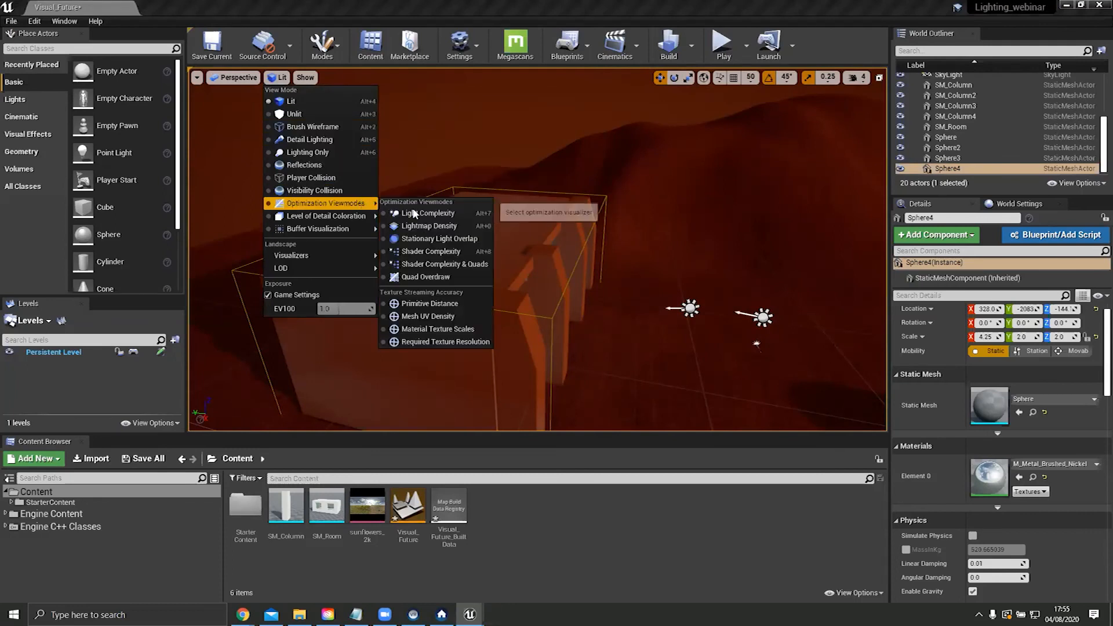
click(456, 227)
Step: Inspect the lightmap density of the room's walls and spheres from inside, selecting the LightmassImportanceVolume
drag(556, 221, 652, 262)
right_drag(537, 250, 557, 197)
click(550, 193)
click(285, 78)
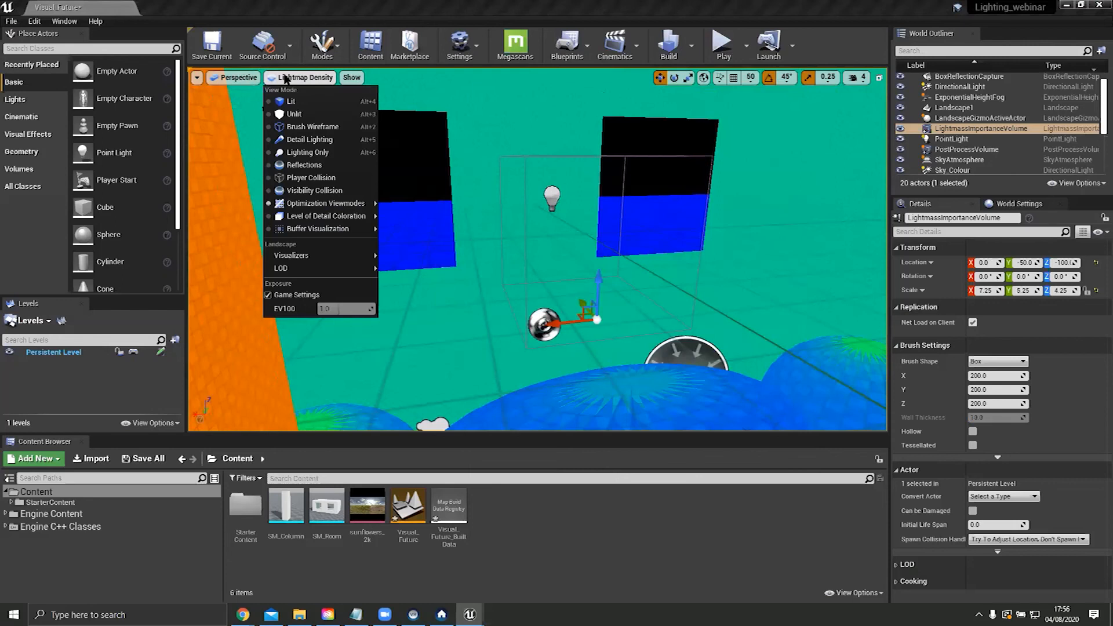
mouse_move(359, 207)
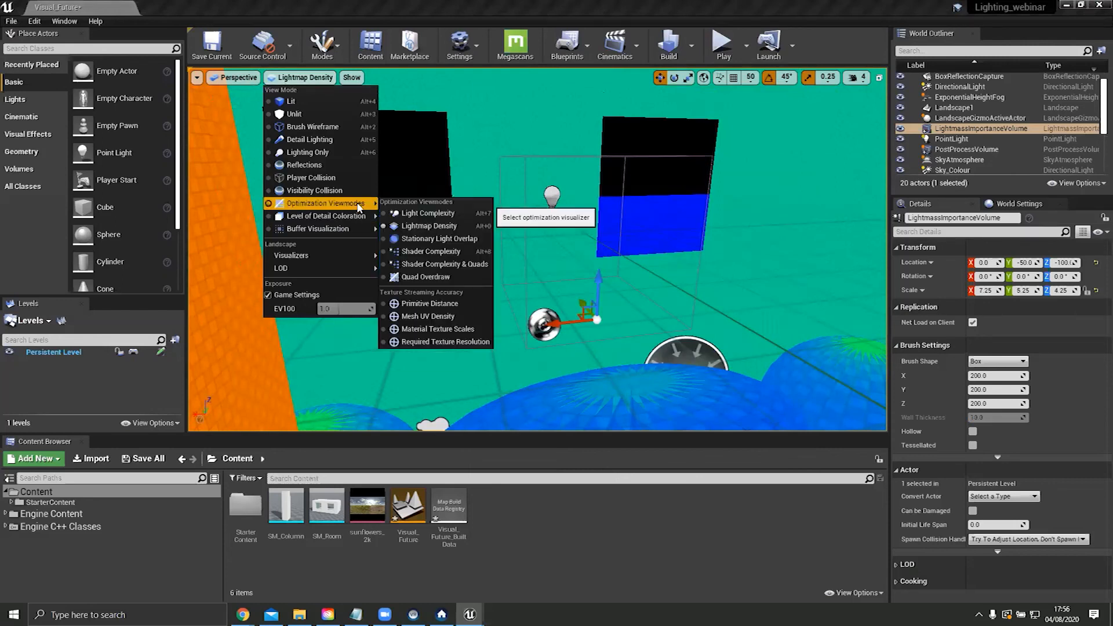
right_drag(589, 193, 403, 177)
Step: Return the viewport to Lit mode and examine the lighting on the room's walls, columns and end wall
click(299, 77)
click(301, 102)
mouse_move(613, 266)
right_down()
mouse_move(719, 296)
mouse_move(771, 255)
mouse_move(603, 261)
mouse_move(635, 262)
right_up()
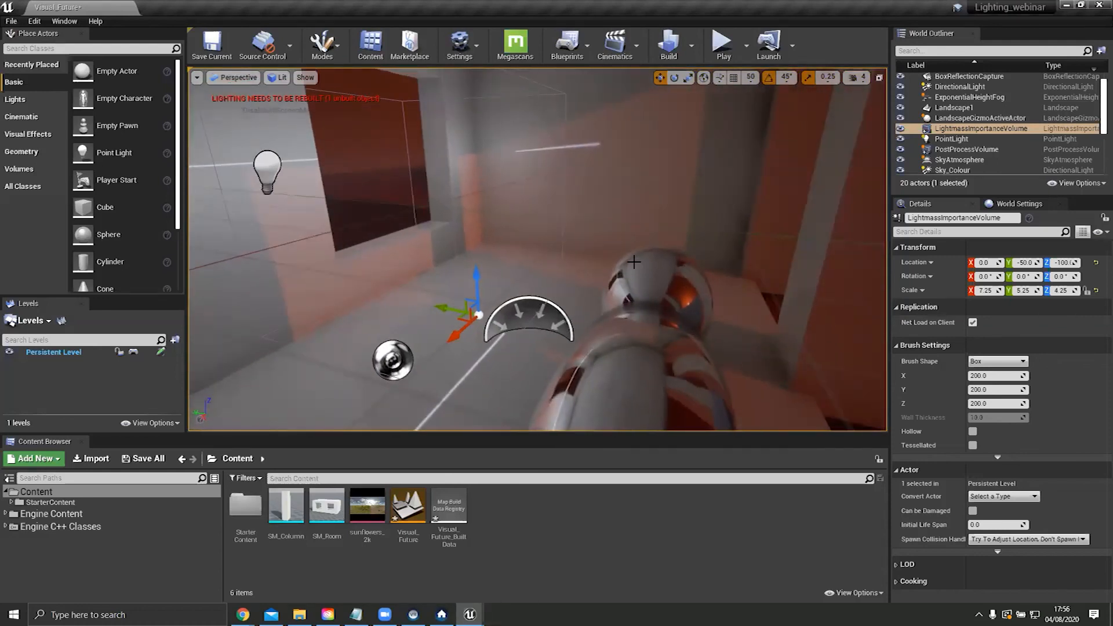
right_drag(635, 262, 706, 243)
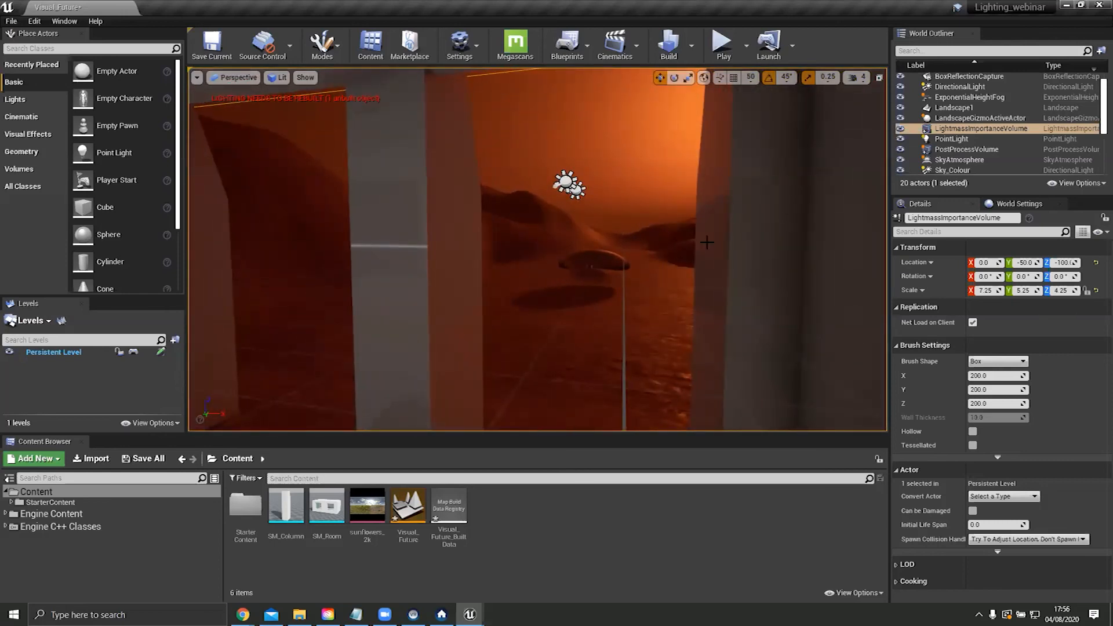
right_drag(707, 242, 709, 137)
key(w)
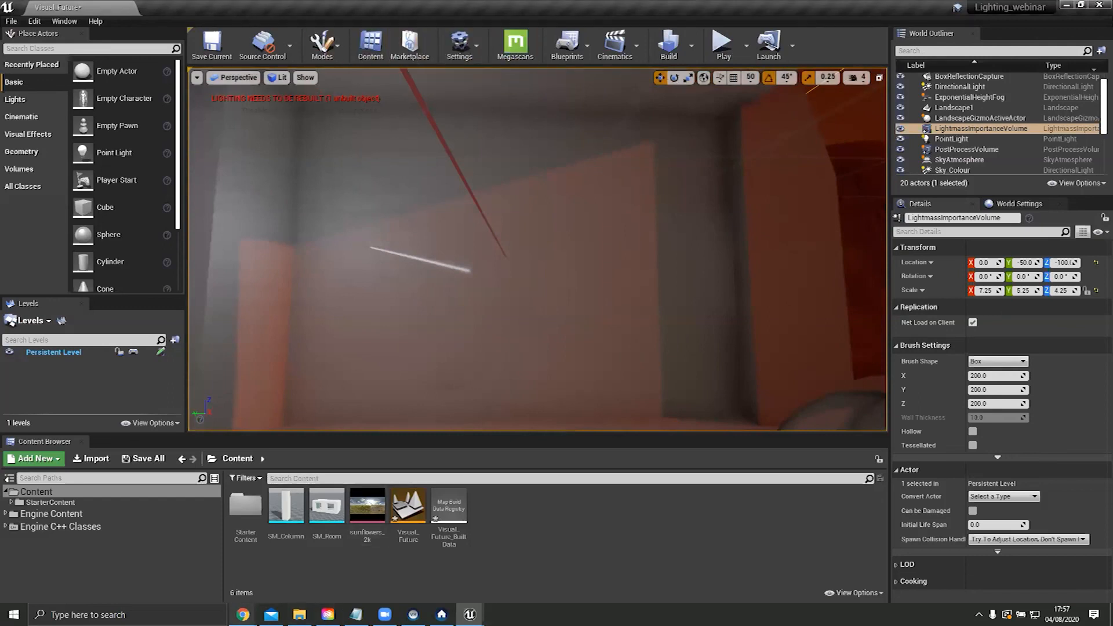
Step: Leave the editor for the desktop and open the Epic Games Launcher
click(243, 615)
right_click(155, 574)
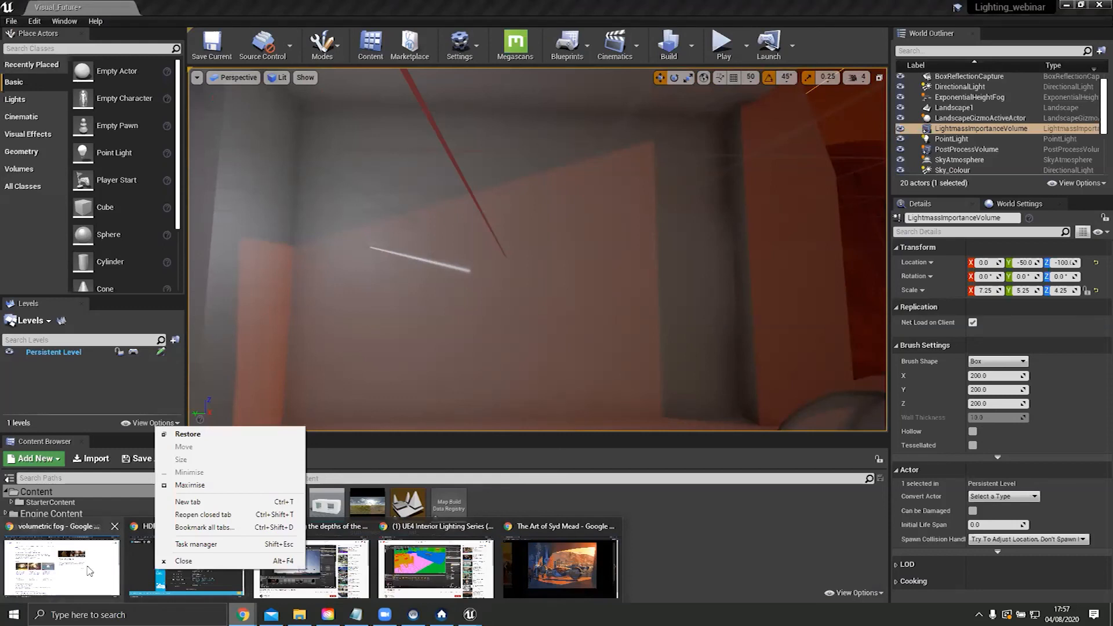
click(986, 455)
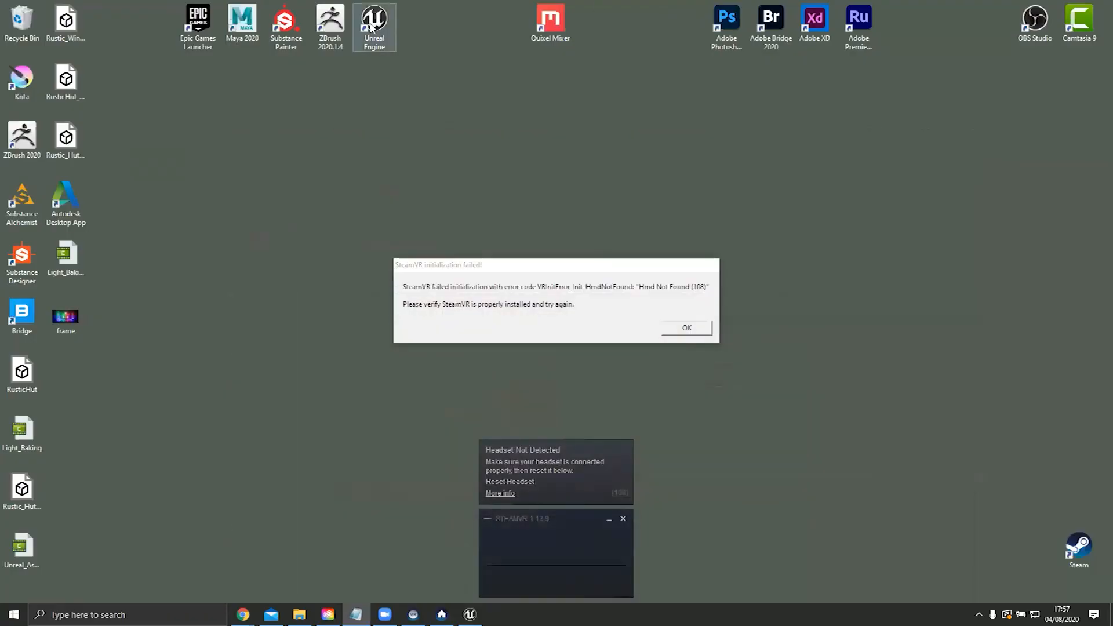
double_click(191, 32)
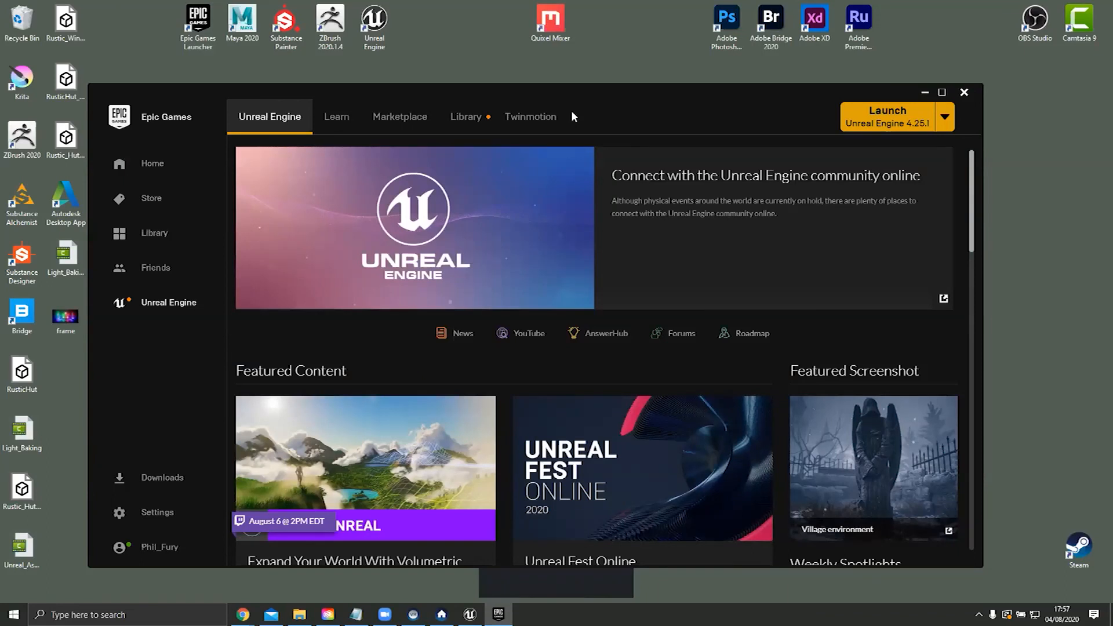
Step: Find the IES Light Profile Pack in the Unreal Engine library's vault
scroll(524, 162, down, 2)
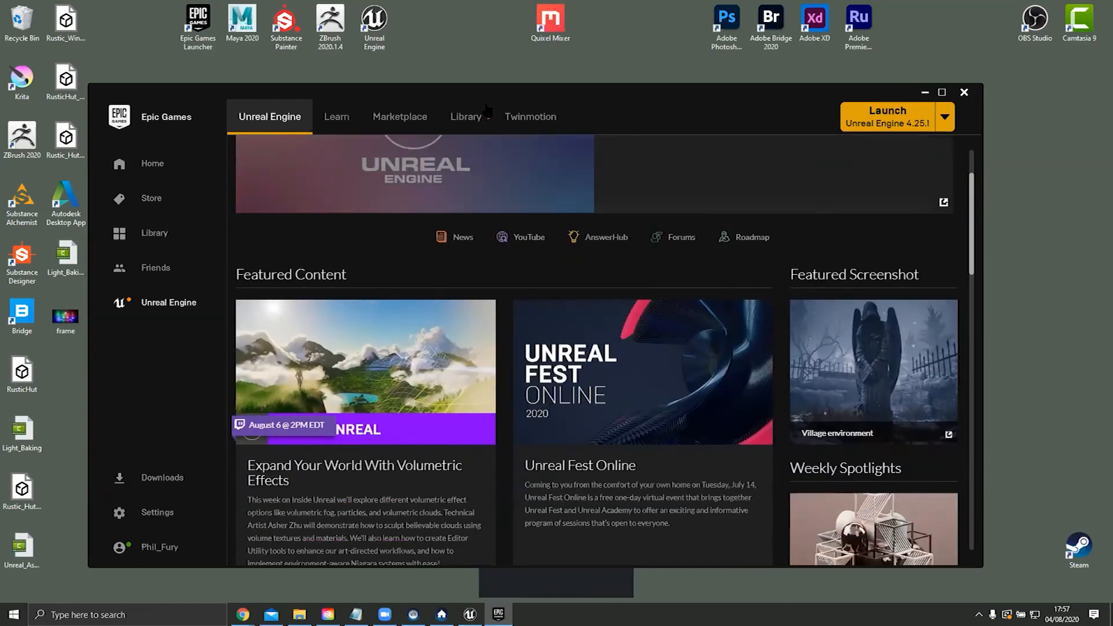
click(467, 116)
scroll(652, 366, down, 5)
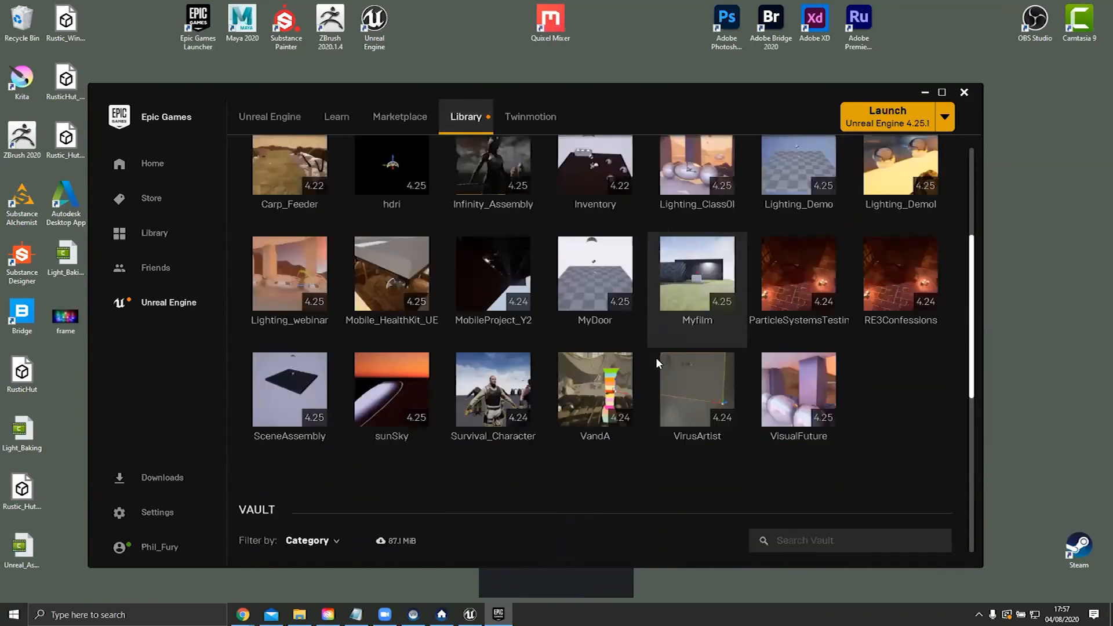
scroll(656, 357, down, 8)
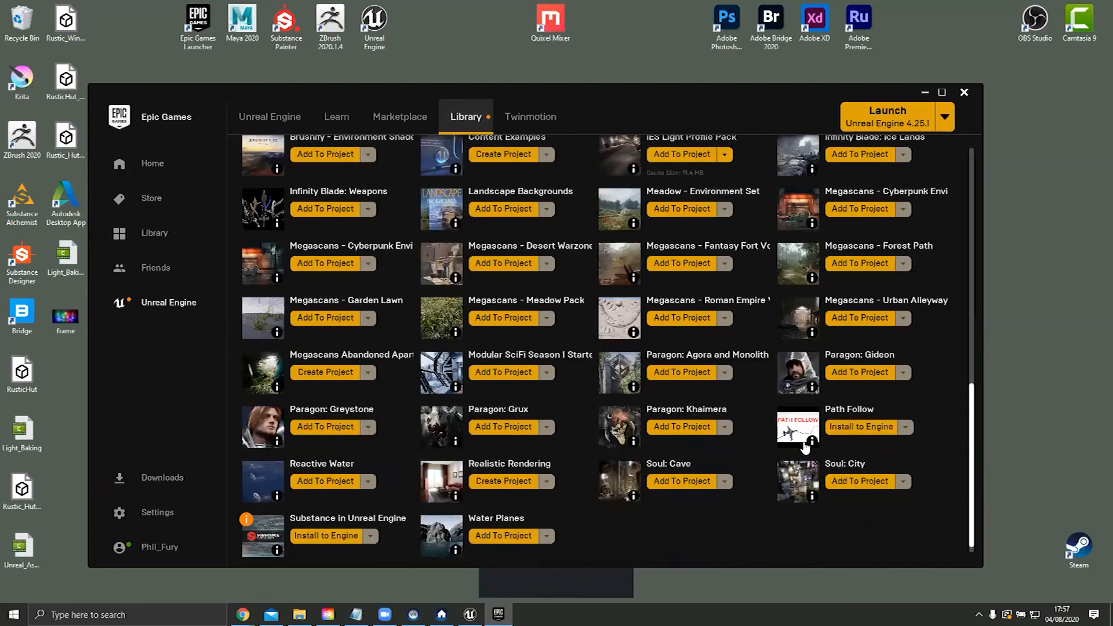
scroll(496, 386, up, 1)
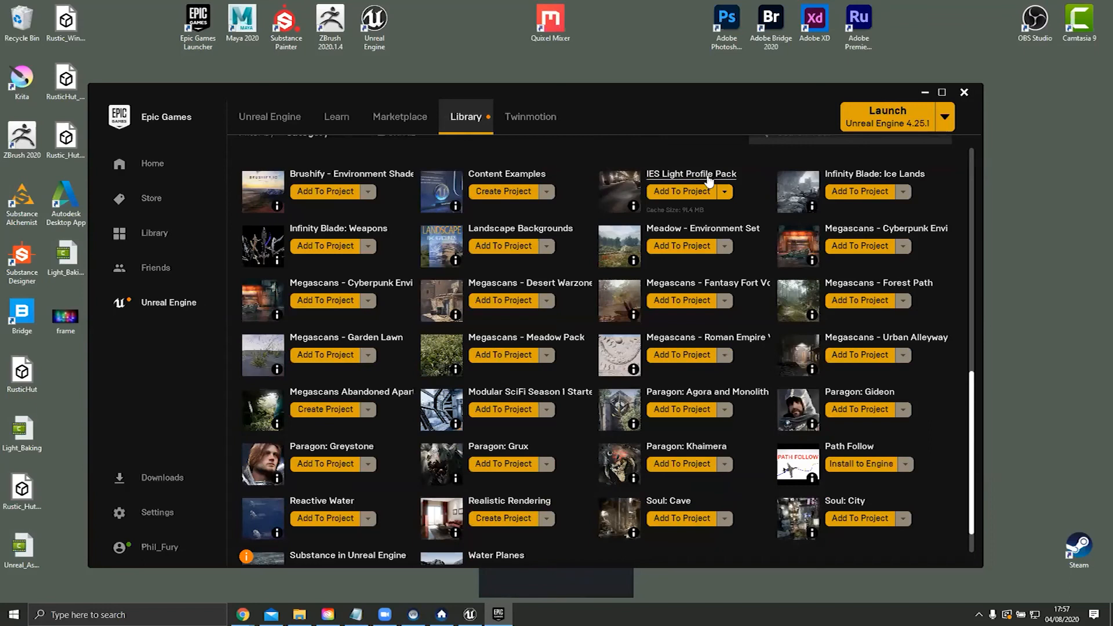
Step: Add the IES Light Profile Pack to the Lighting_webinar project
click(676, 196)
scroll(477, 291, down, 6)
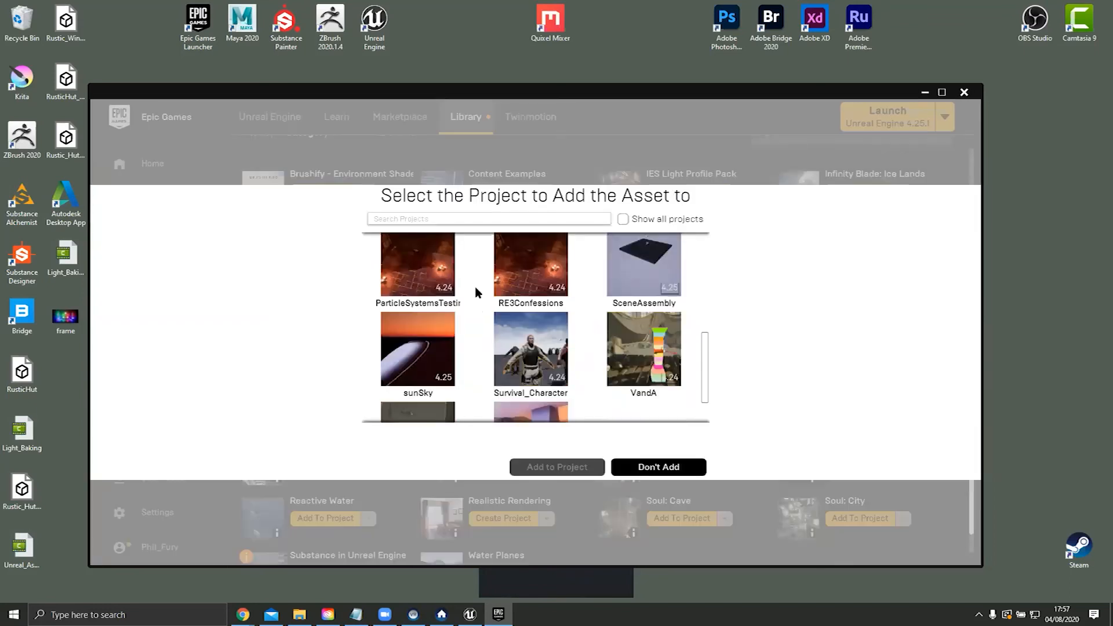
scroll(478, 290, up, 3)
scroll(522, 290, up, 1)
scroll(576, 299, down, 5)
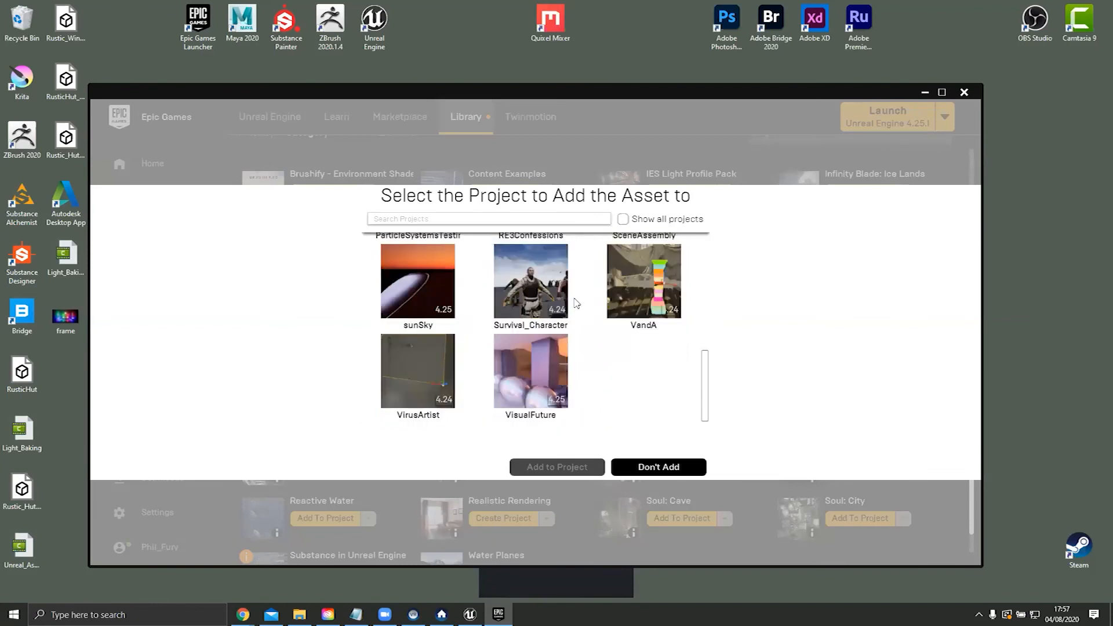
scroll(576, 303, up, 4)
click(543, 277)
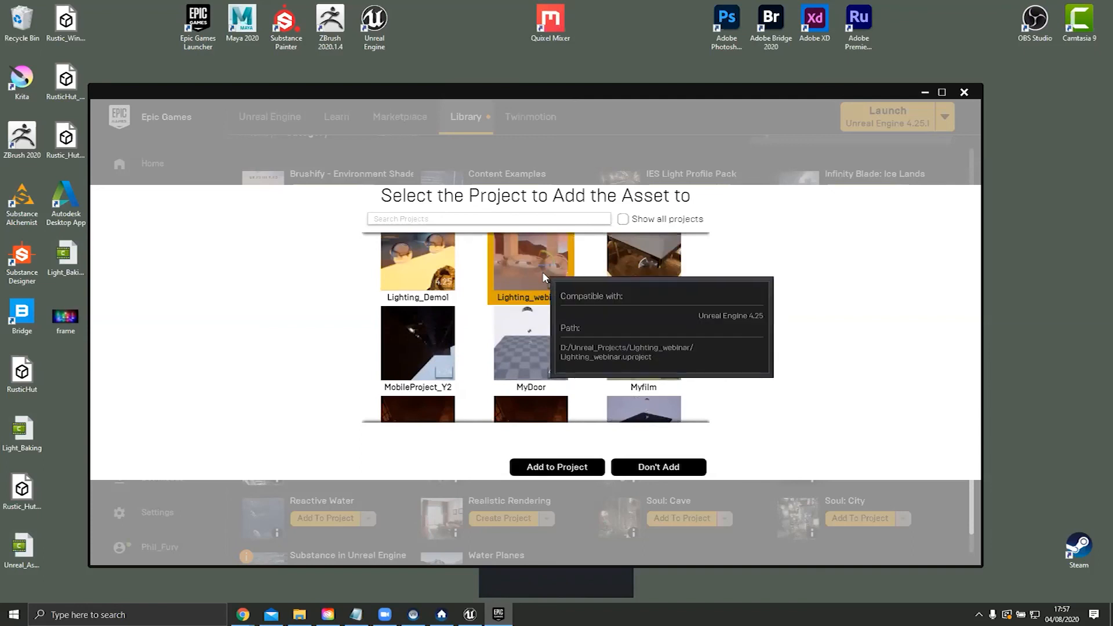
click(538, 264)
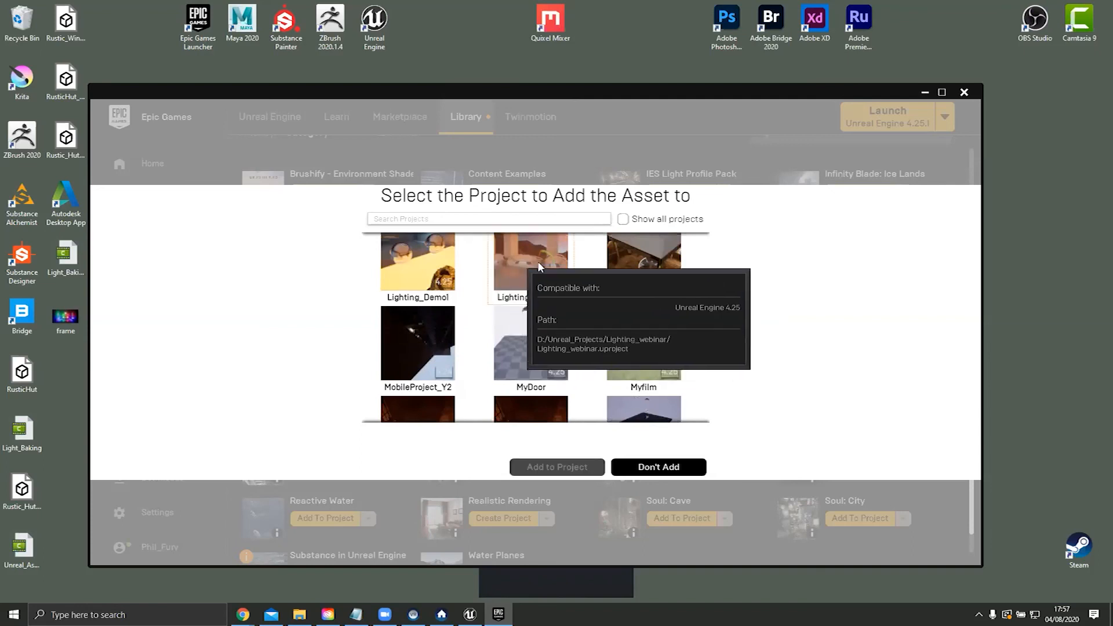
click(539, 265)
click(558, 468)
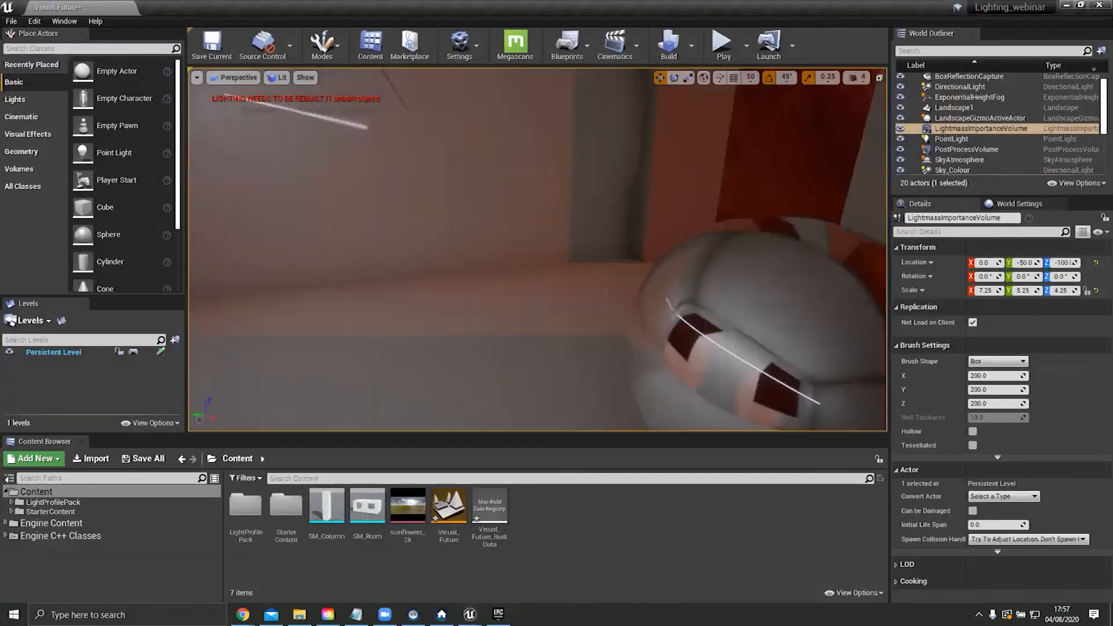
Step: Switch to Unreal Editor, open LightProfilePack/Lighting/Profiles in the project content and enlarge the asset browsing area
click(15, 503)
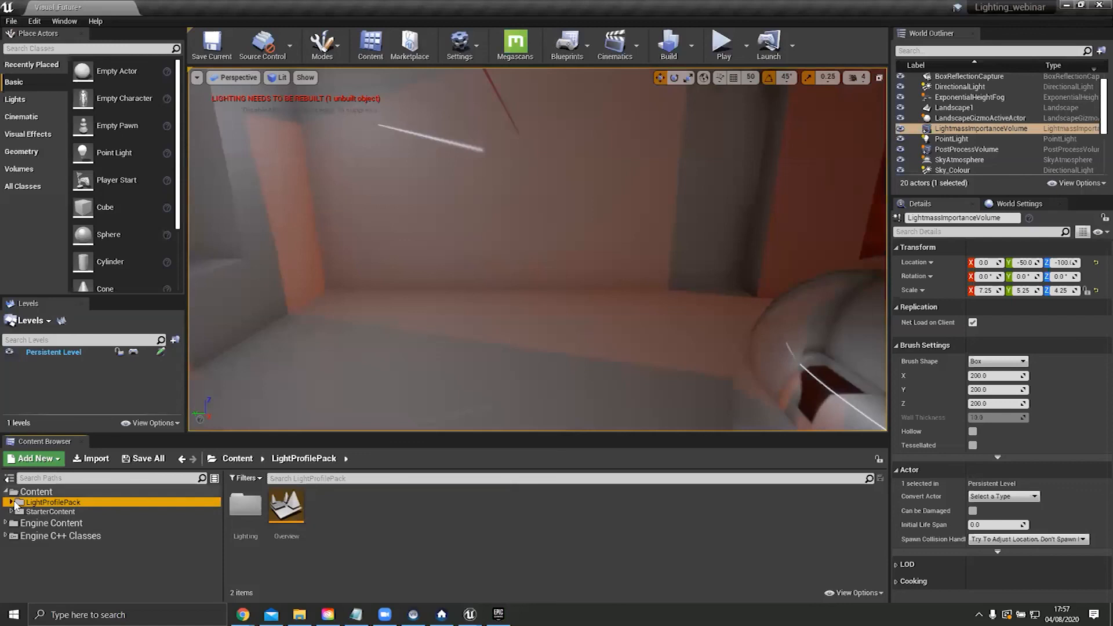
click(45, 513)
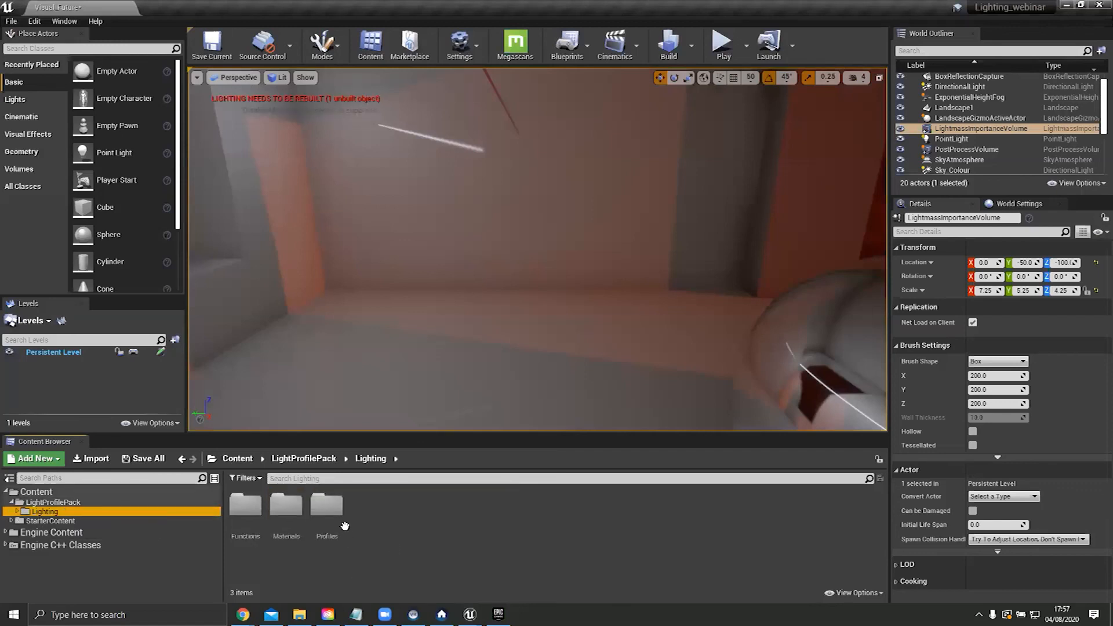
double_click(325, 509)
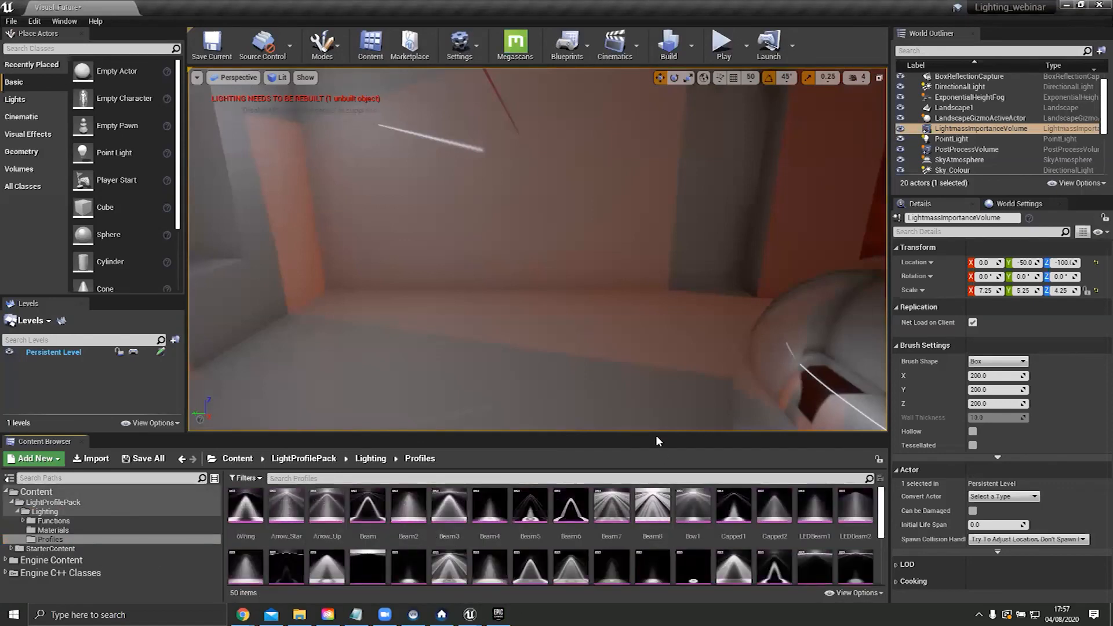
drag(659, 440, 661, 398)
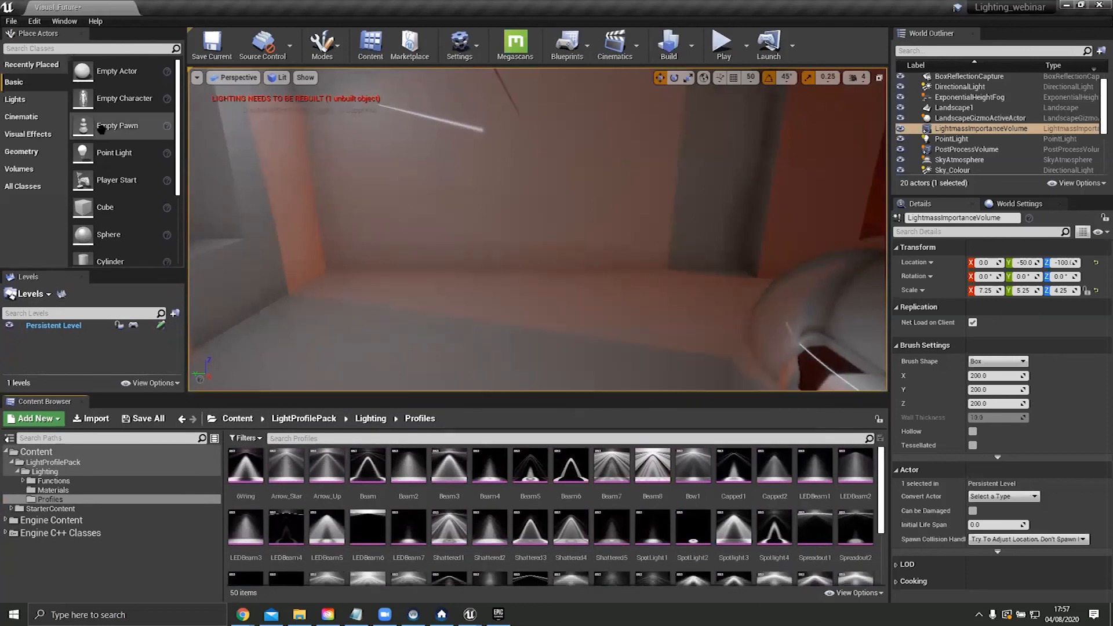
Step: Place a spot light high up close to the room's end wall, shining down
click(17, 100)
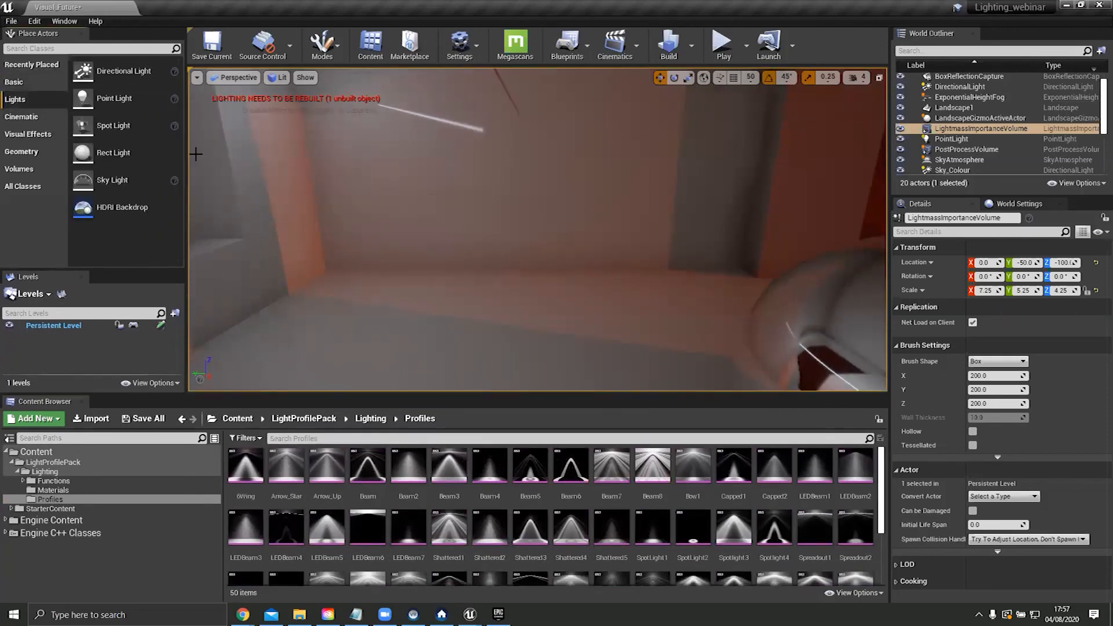
drag(94, 131, 566, 109)
right_drag(567, 109, 814, 597)
Step: Assign the Beam7 light profile as the new spot light's IES texture and view its pattern on the wall
scroll(1053, 450, down, 8)
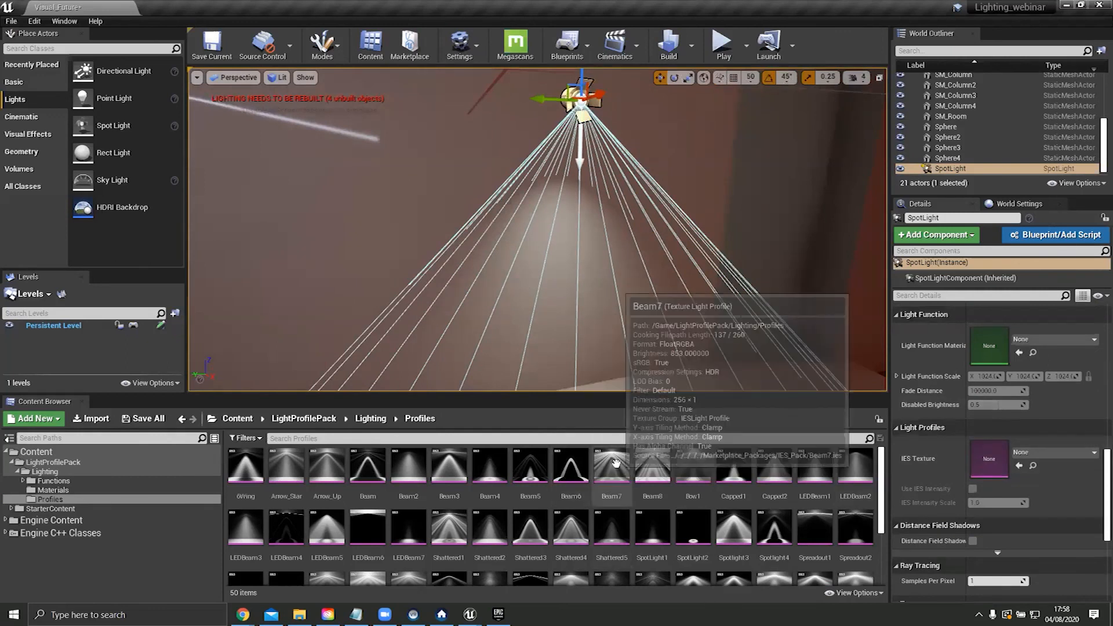
drag(619, 471, 989, 461)
right_drag(696, 232, 675, 249)
key(s)
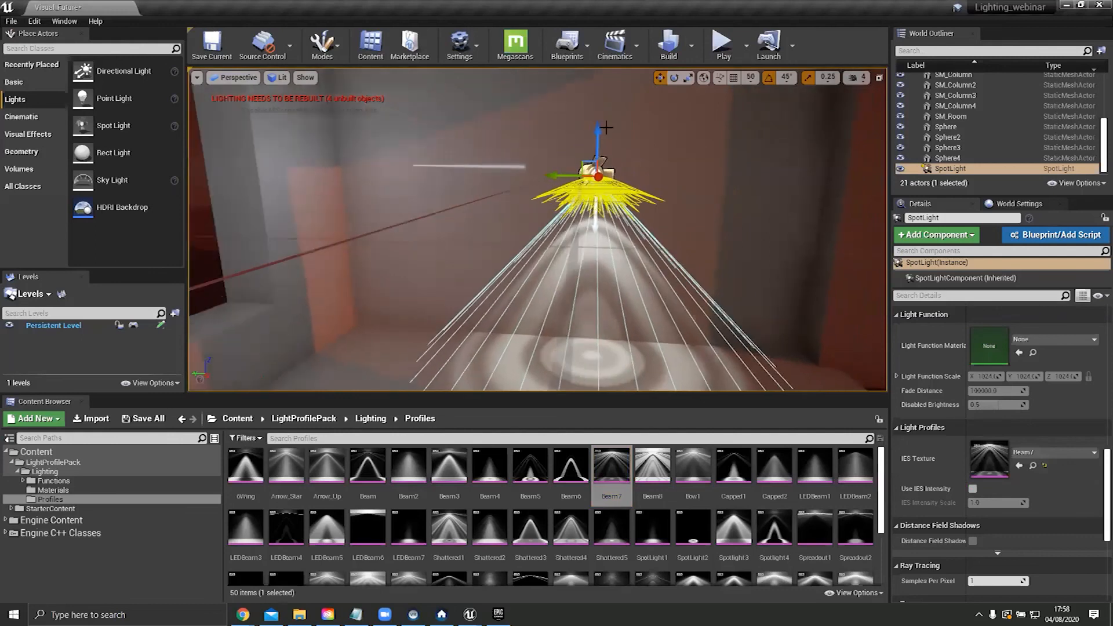
Step: Duplicate the spot light sideways along the wall and give the copy the Shattered3 profile as its IES texture
alt+drag(560, 105, 348, 106)
drag(530, 525, 990, 461)
right_drag(485, 286, 281, 110)
Step: Duplicate the Shattered3 spot light to the other side of the Beam7 light and assign Star_Burst4 as its IES texture
alt+drag(290, 114, 625, 167)
right_drag(625, 166, 613, 235)
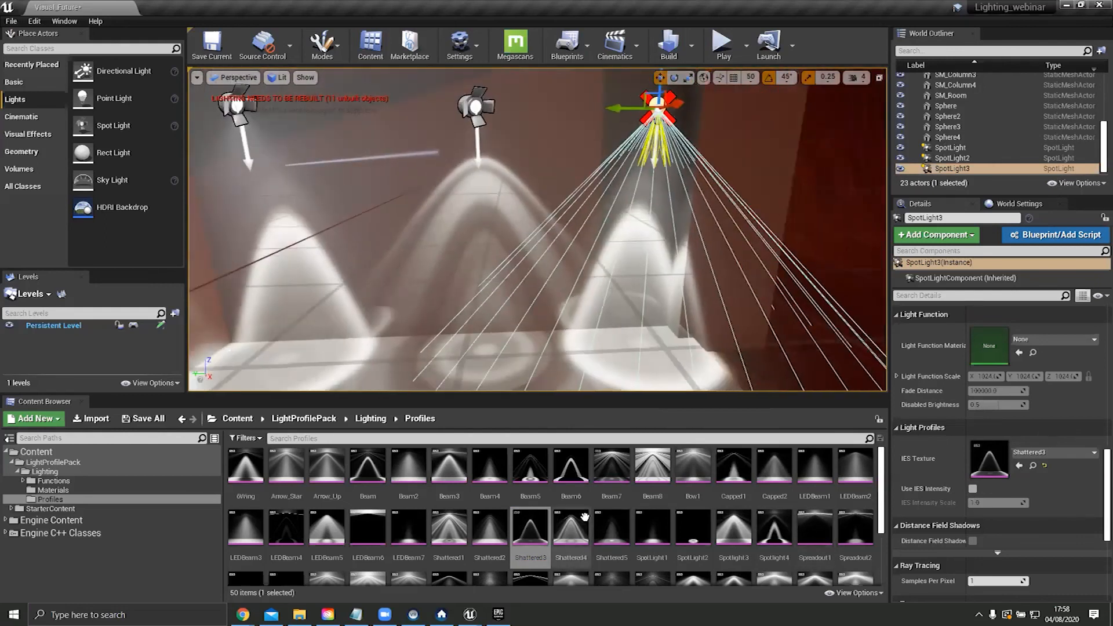
scroll(585, 516, down, 3)
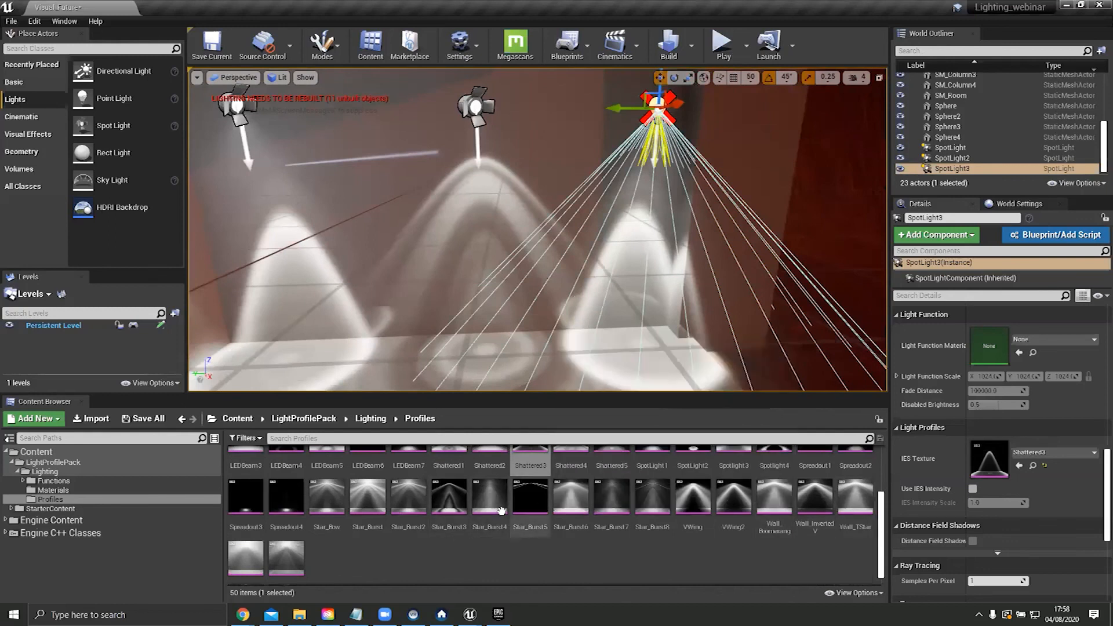
drag(502, 511, 991, 458)
right_drag(772, 307, 809, 232)
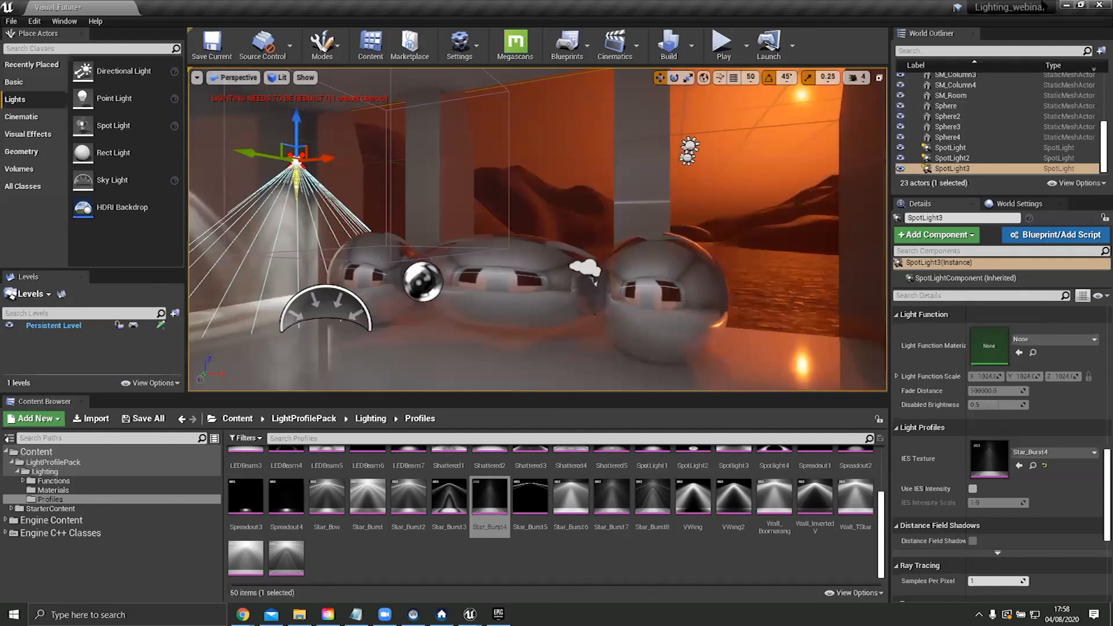
Step: Find the Post Process Volume actor by searching for "post proc" and place one on the floor area in the middle of the room
right_drag(638, 203, 481, 139)
right_drag(831, 200, 848, 207)
right_drag(565, 245, 455, 238)
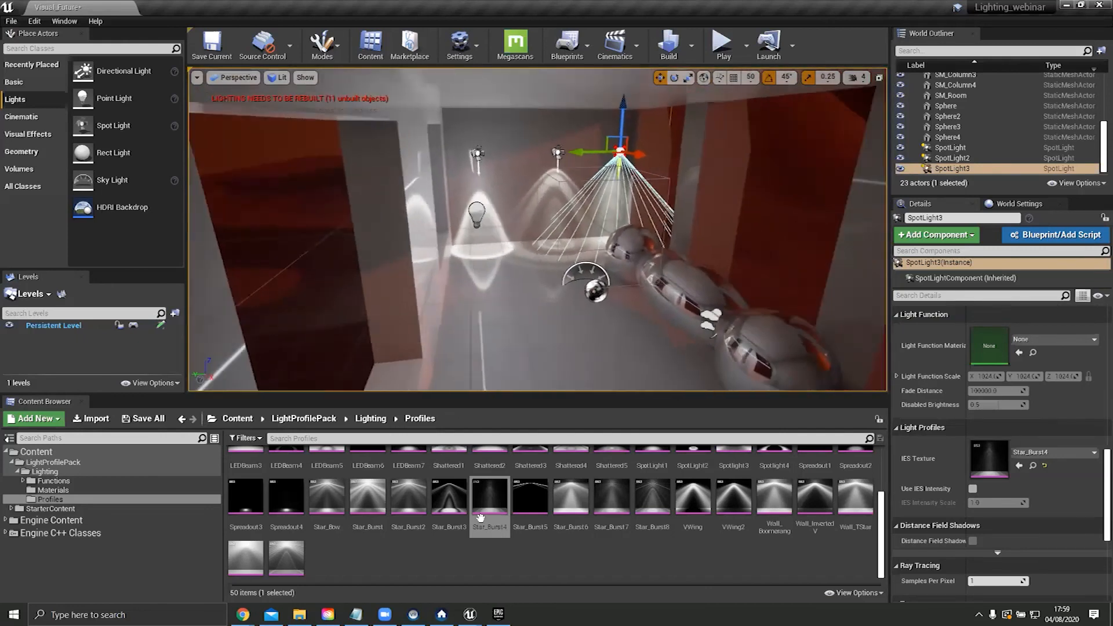
click(57, 48)
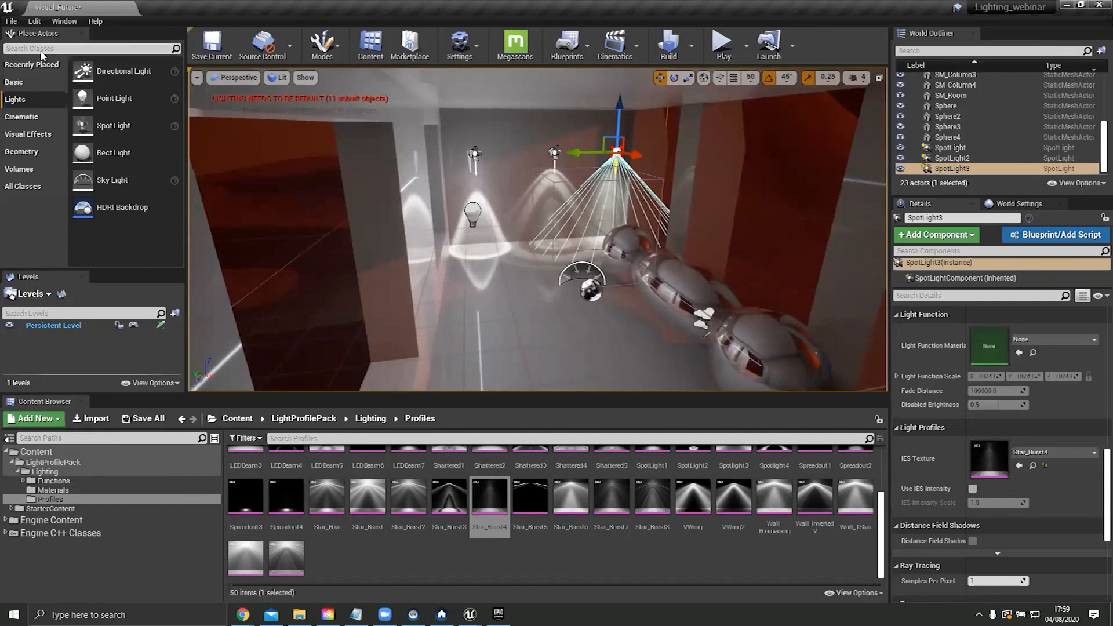
text(post proc)
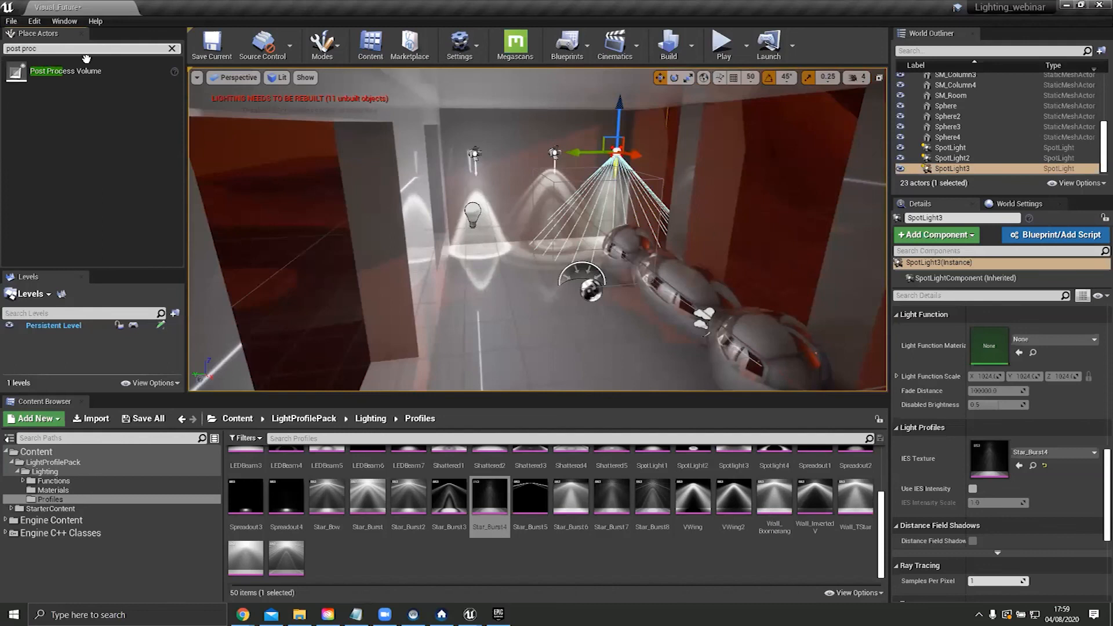
drag(37, 72, 246, 280)
drag(574, 299, 574, 299)
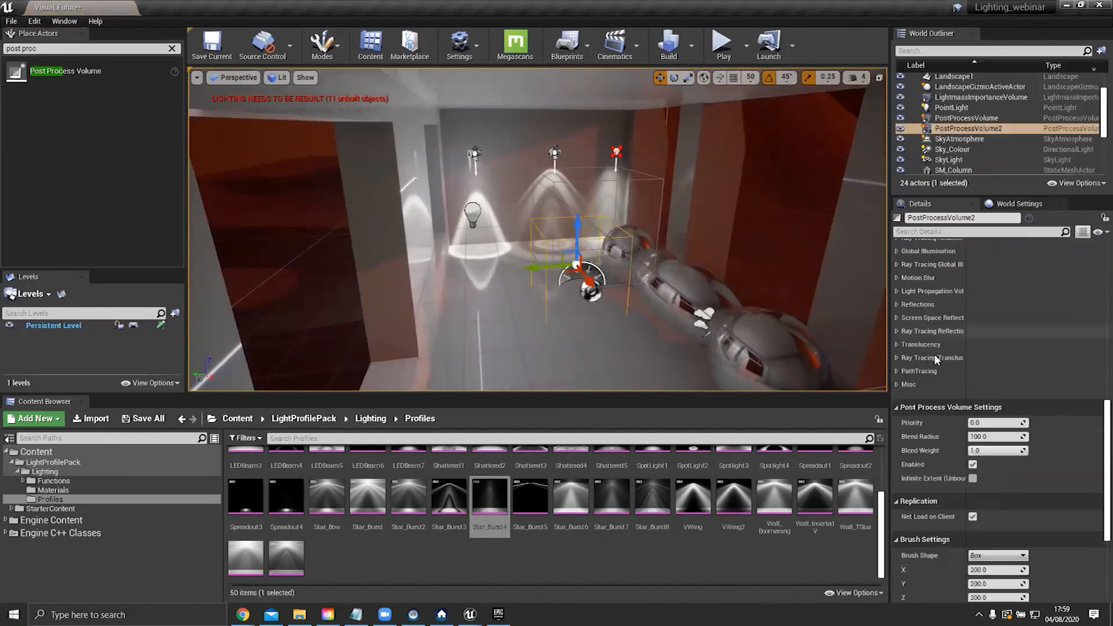
Step: Try an Exposure Compensation override of about -1.86 on the new Post Process Volume, and switch the override back off
scroll(953, 414, down, 10)
scroll(1038, 464, up, 15)
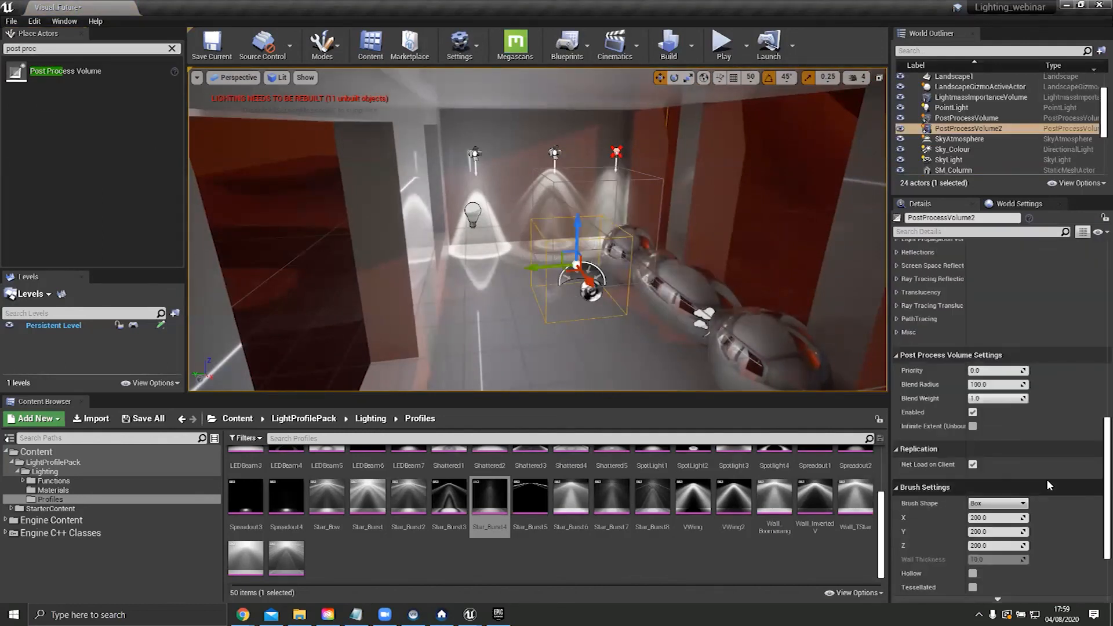
right_drag(537, 230, 583, 250)
scroll(984, 316, up, 5)
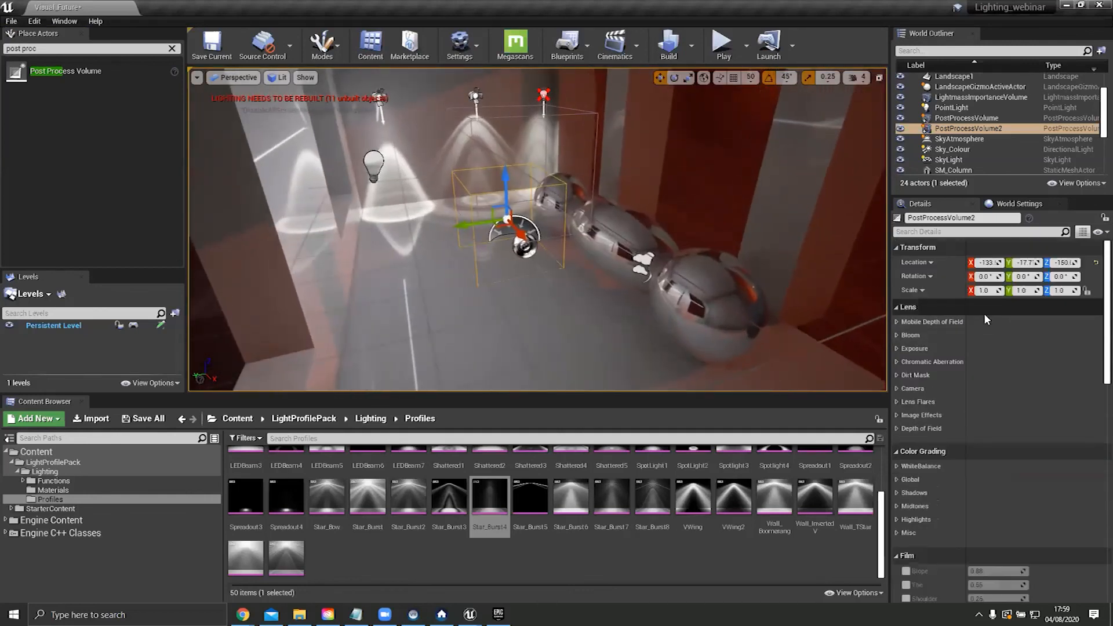
click(898, 349)
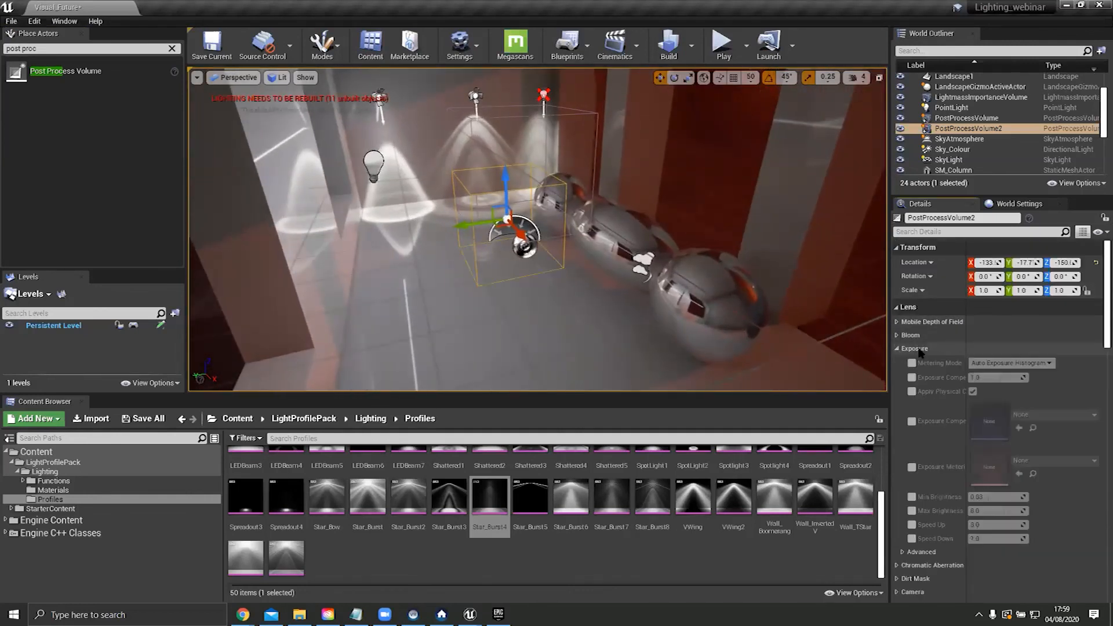
scroll(1013, 344, down, 1)
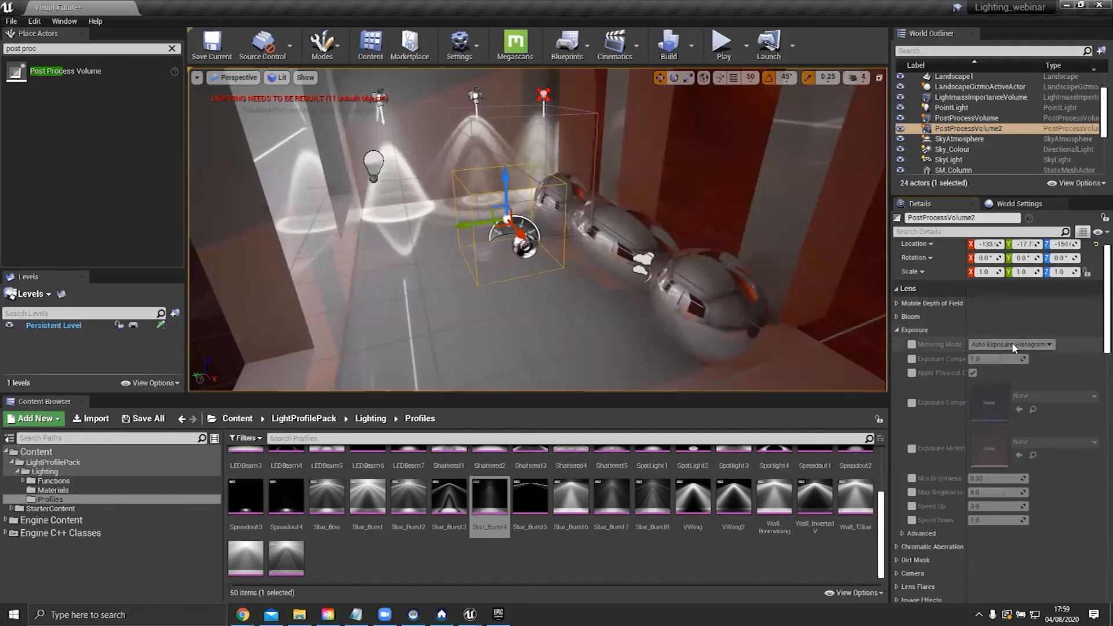
click(915, 362)
drag(986, 362, 930, 365)
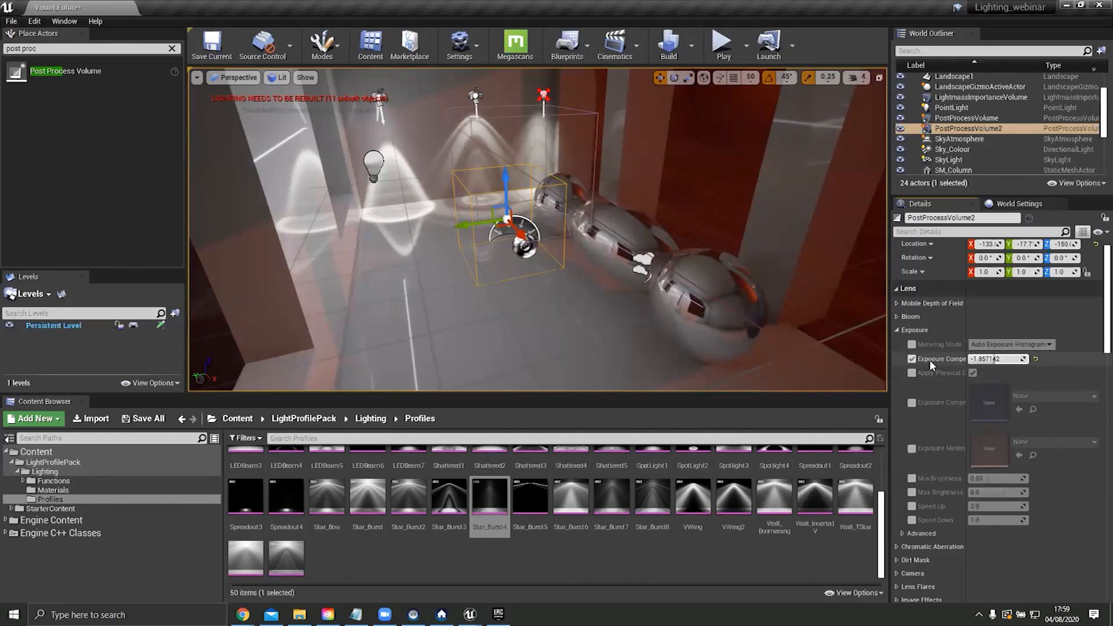
click(912, 359)
Step: Enable Infinite Extent (Unbound) for the new Post Process Volume
right_drag(579, 244, 638, 266)
scroll(1017, 458, down, 4)
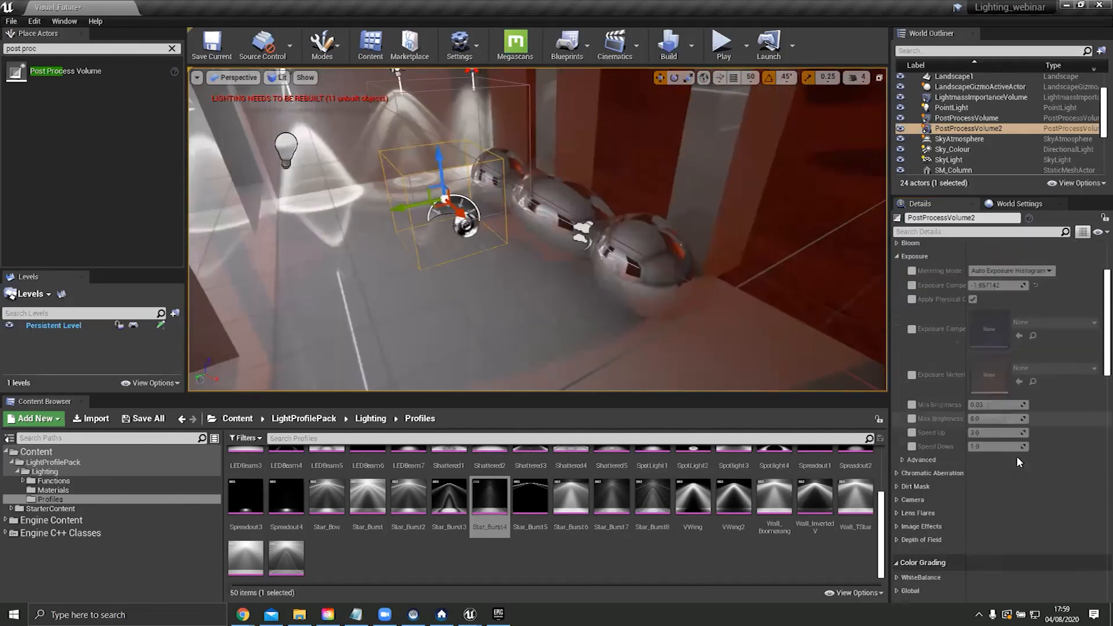
scroll(1017, 456, down, 20)
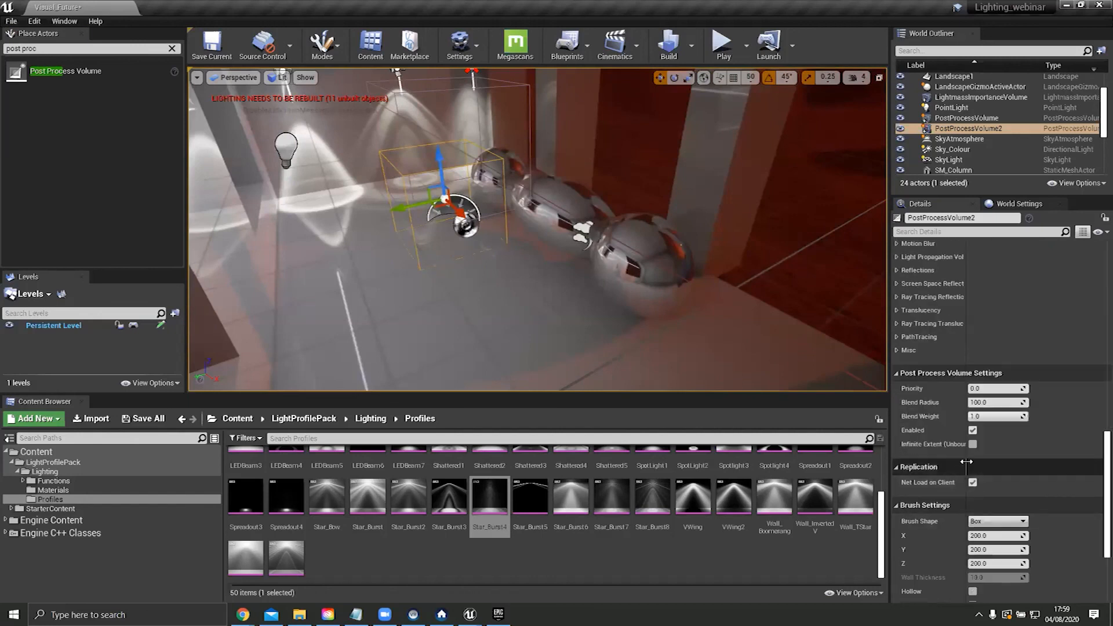
click(973, 445)
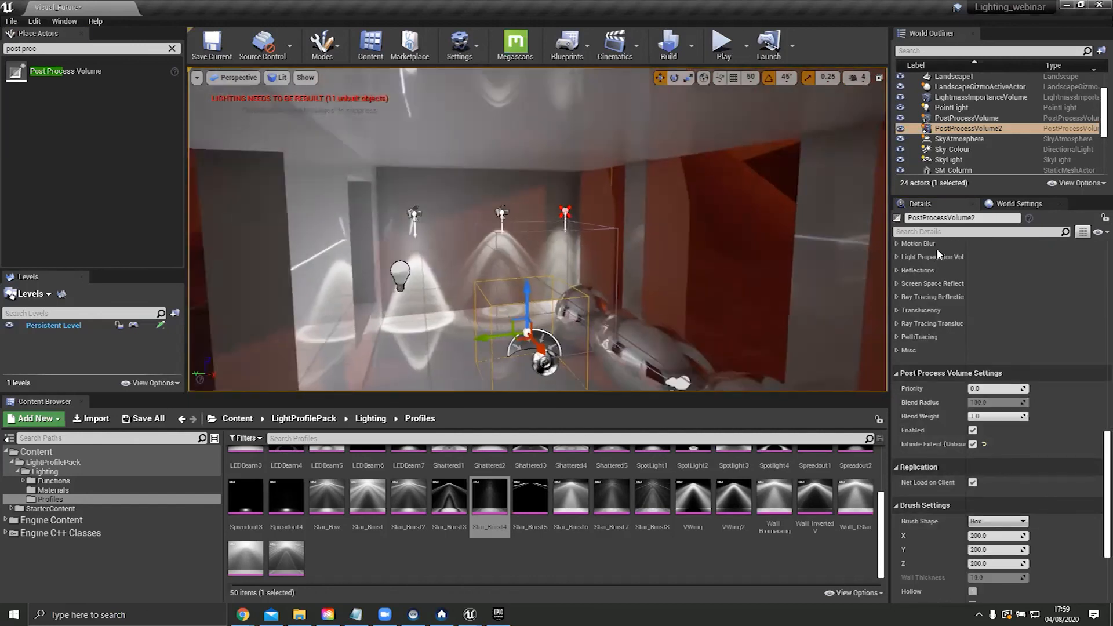
Step: Override the volume's Metering Mode with Auto Exposure Histogram and set its Exposure Compensation to about -0.71
scroll(939, 255, up, 15)
scroll(964, 289, down, 1)
click(908, 468)
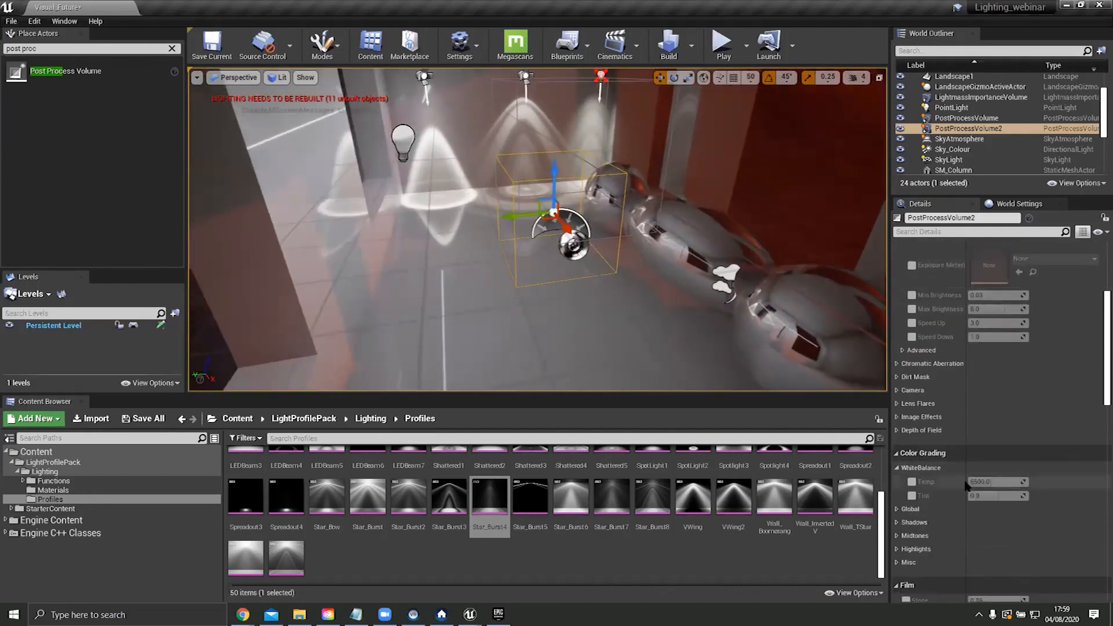
scroll(934, 418, up, 10)
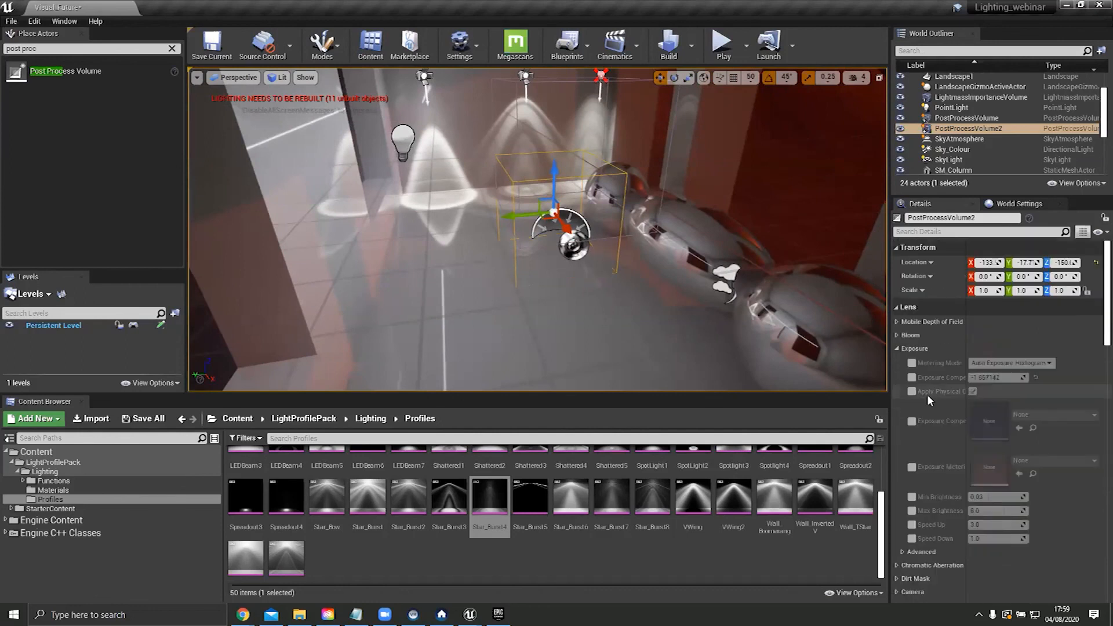
click(912, 364)
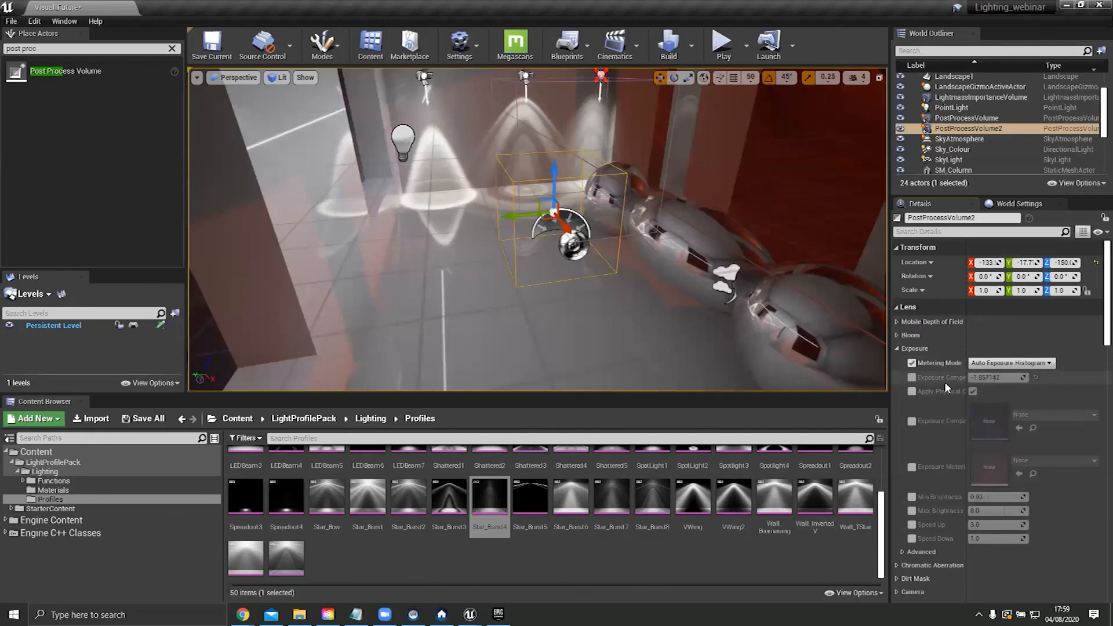
click(912, 378)
mouse_move(995, 378)
mouse_down()
mouse_move(980, 378)
mouse_move(1009, 378)
mouse_move(997, 378)
mouse_up()
right_drag(638, 259, 791, 203)
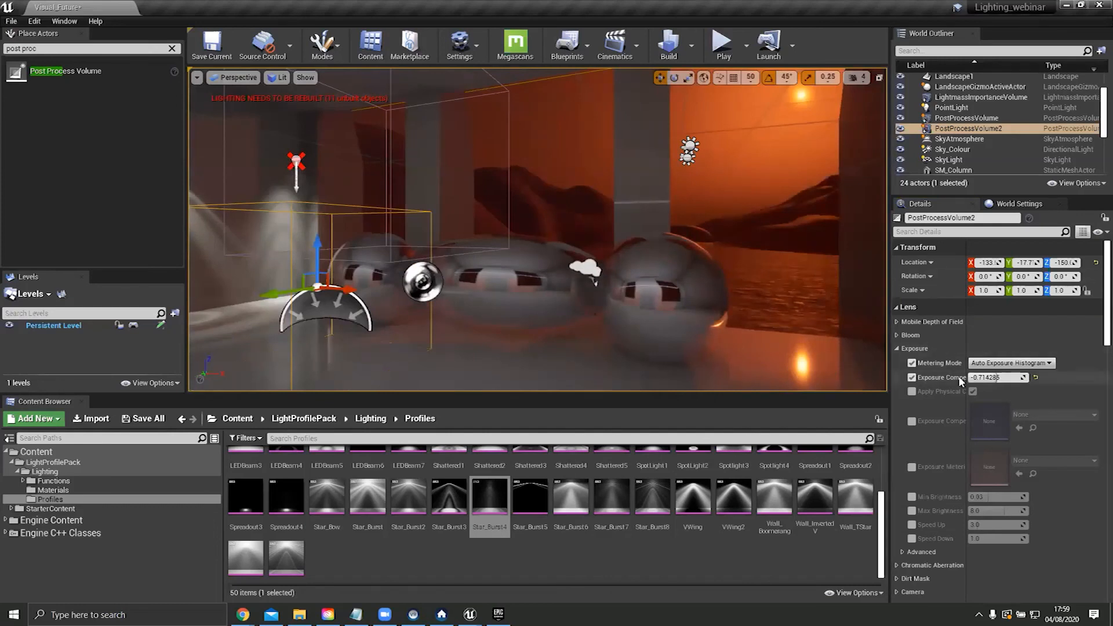
Step: Override the Post Process Volume's Global Saturation with a tint of about R 0.91, G 0.68, B 1.0
scroll(985, 447, down, 4)
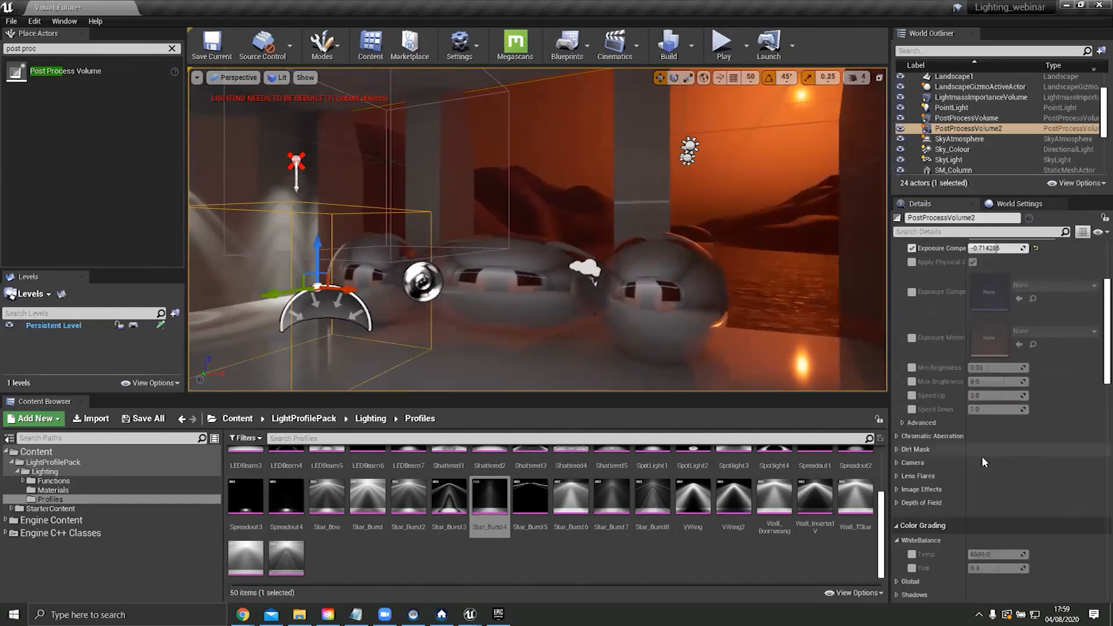
scroll(944, 448, down, 4)
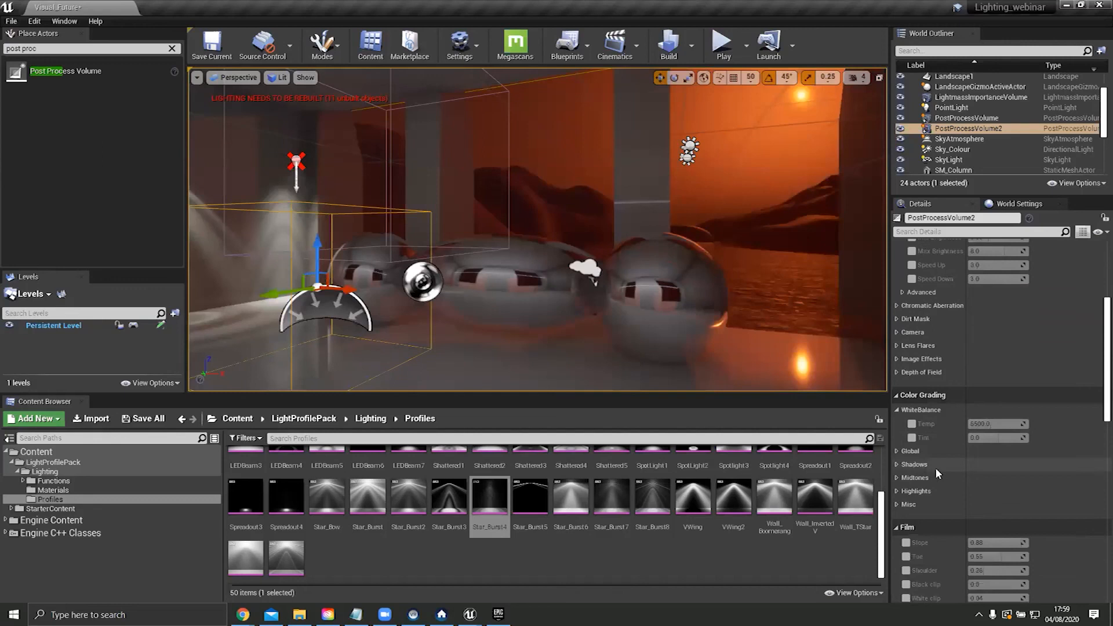
click(897, 433)
click(912, 446)
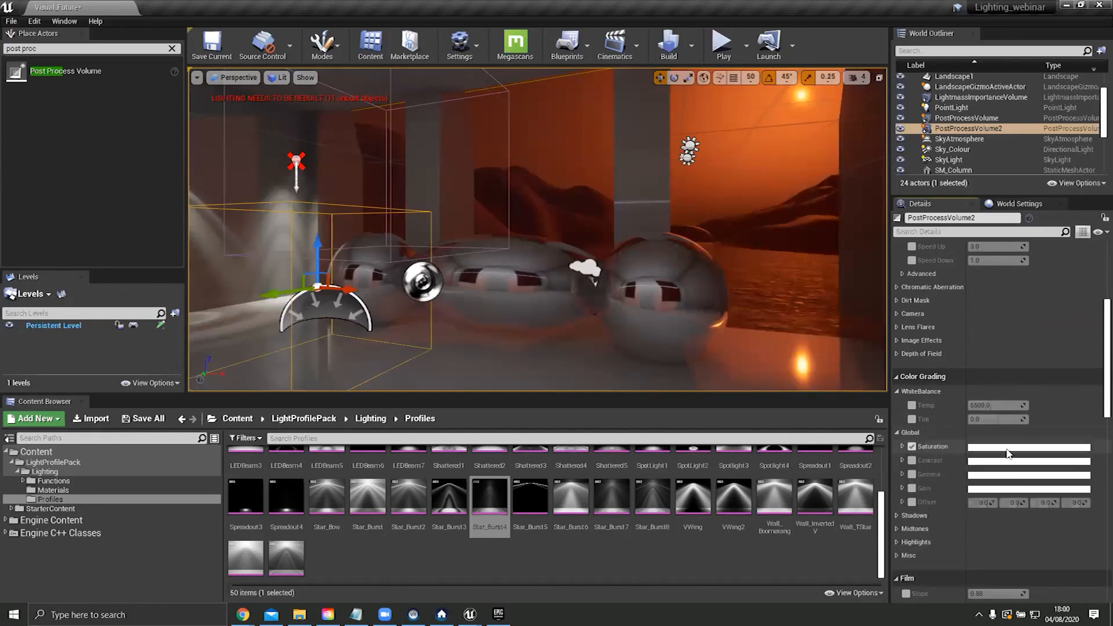
click(902, 447)
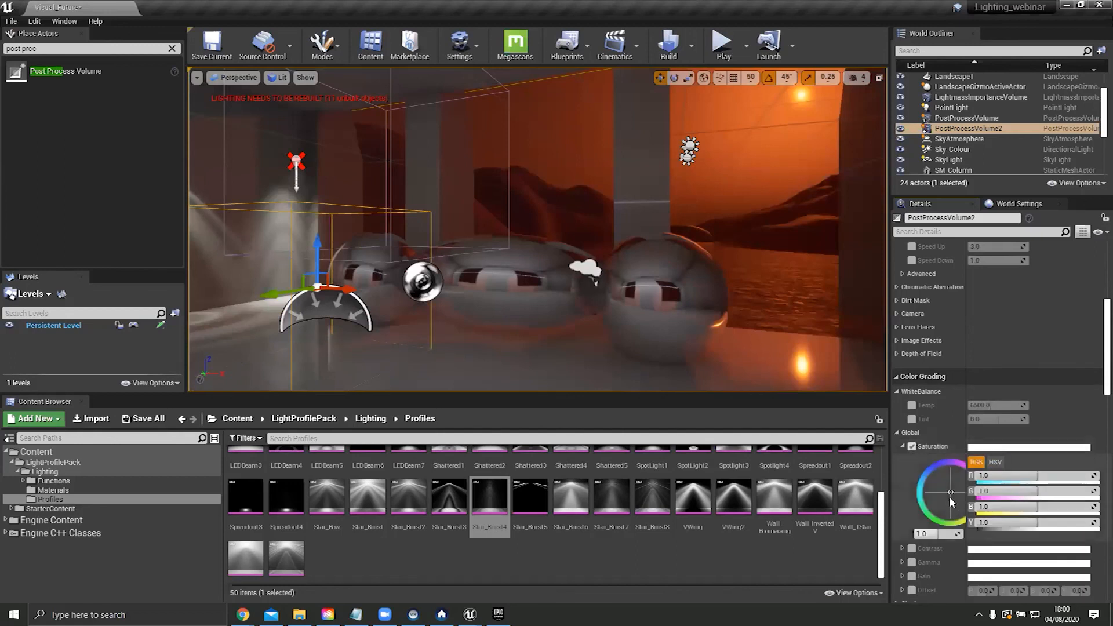
drag(951, 502, 955, 472)
Step: Override the Global Gain in Color Grading with a pinkish tint of about R 1.0, G 0.61, B 0.87
scroll(922, 476, down, 2)
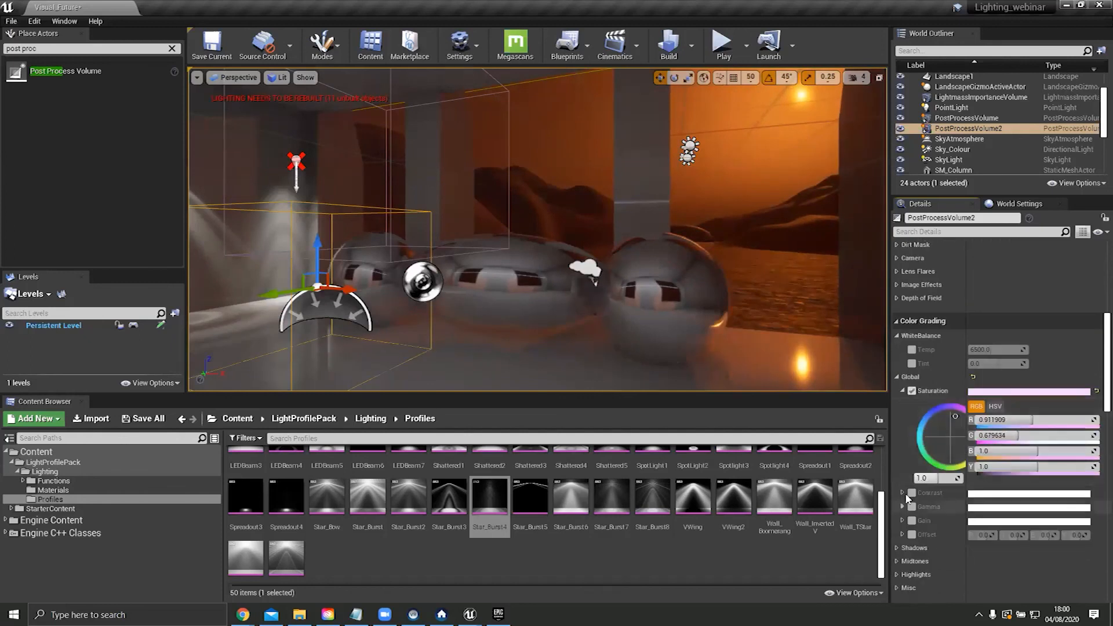
scroll(907, 502, down, 1)
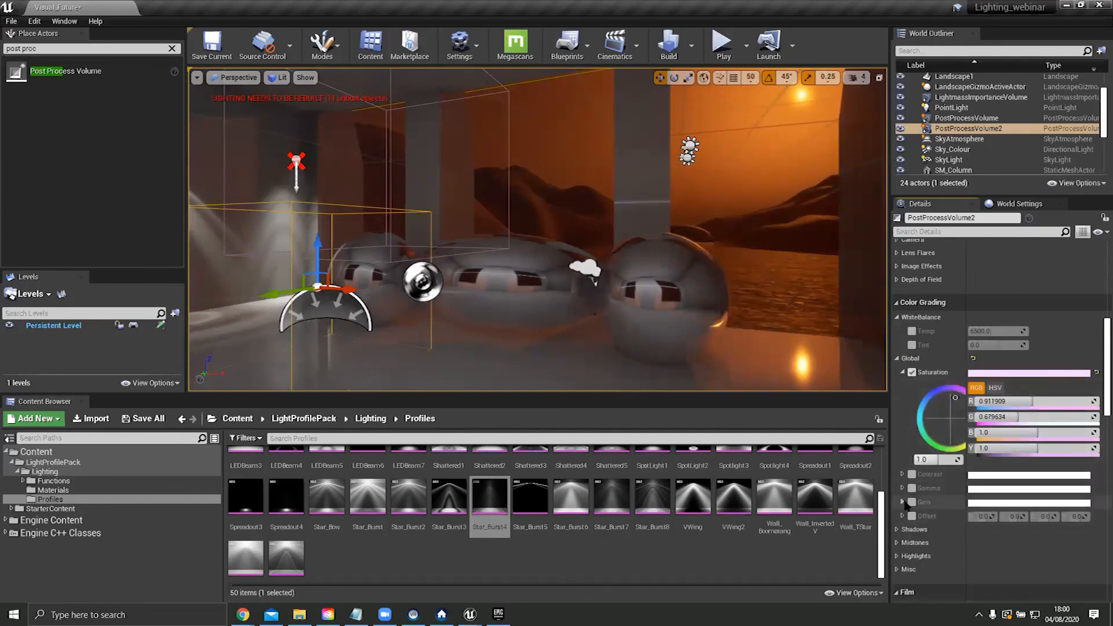
click(902, 502)
click(912, 502)
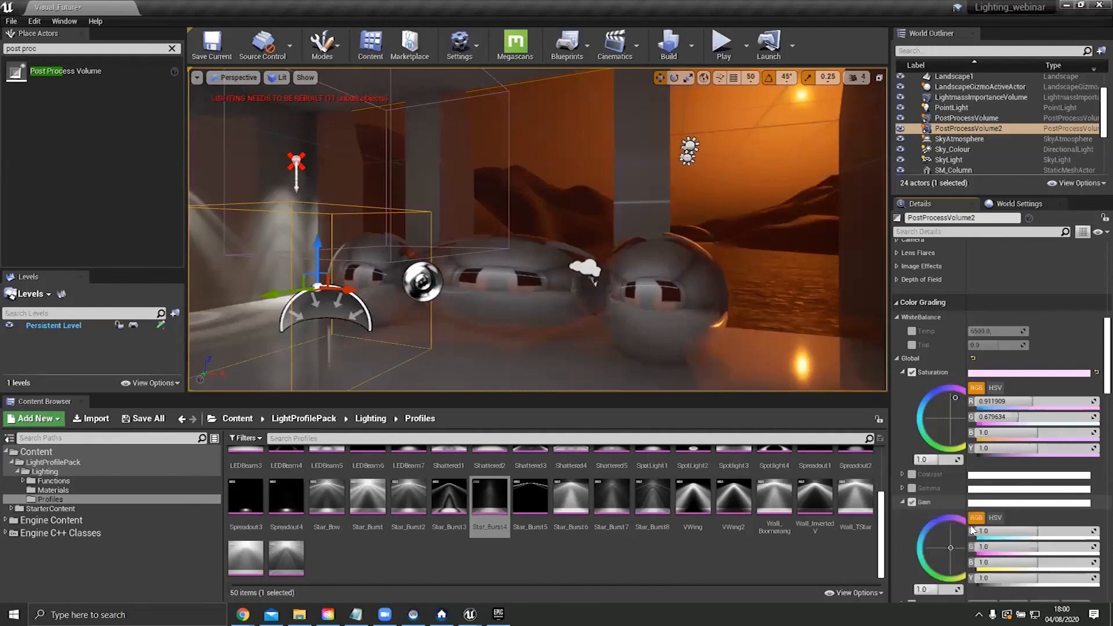
mouse_move(952, 548)
mouse_down()
mouse_move(965, 528)
mouse_move(973, 544)
mouse_up()
Step: Show the viewport full screen in game view and examine the graded room from the window spheres to the lit wall
mouse_move(755, 269)
right_down()
mouse_move(655, 264)
mouse_move(755, 269)
right_up()
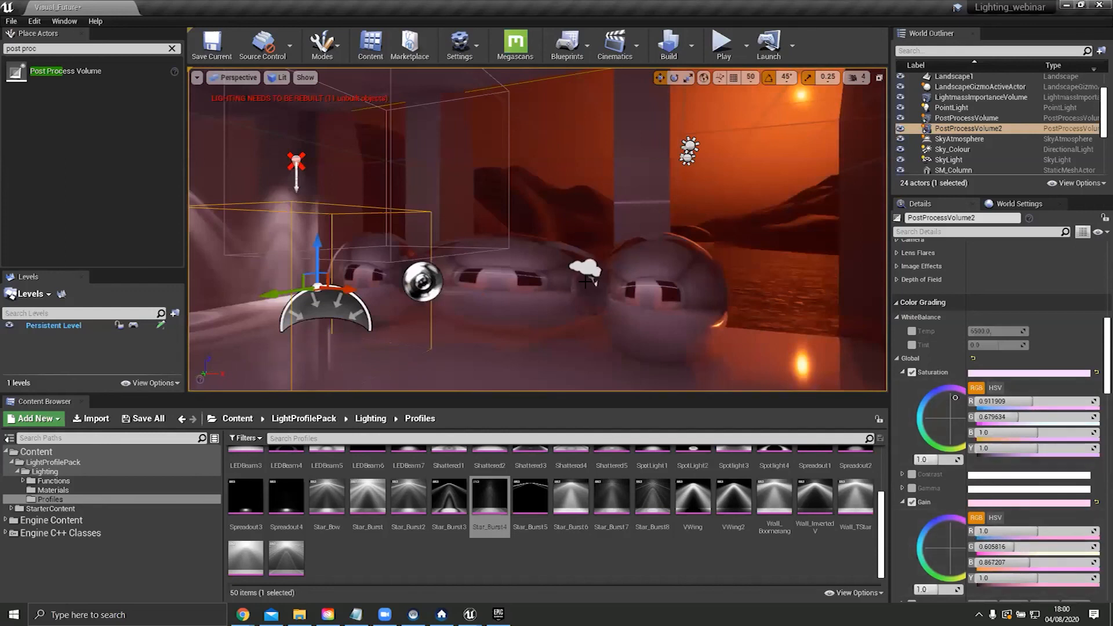
key(g)
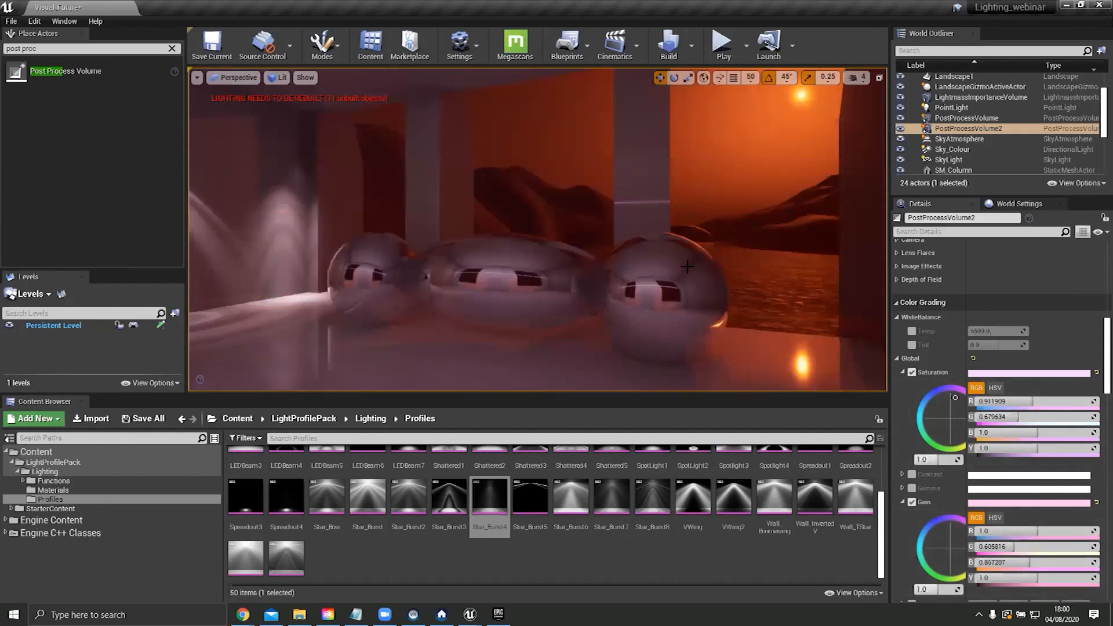
key(F11)
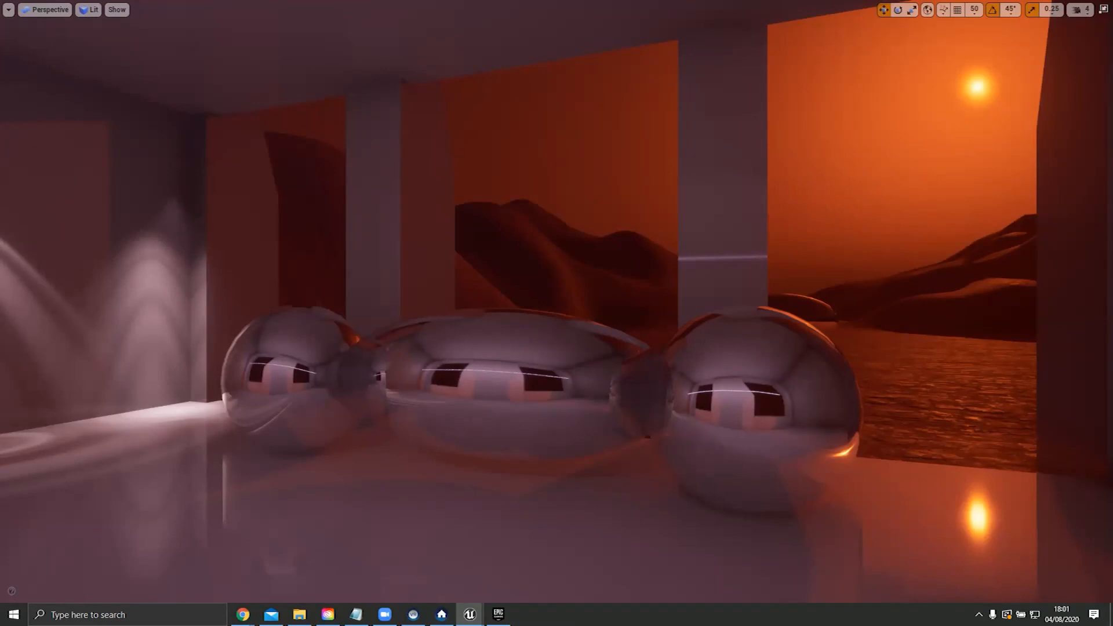
right_drag(489, 362, 464, 345)
right_drag(881, 309, 710, 282)
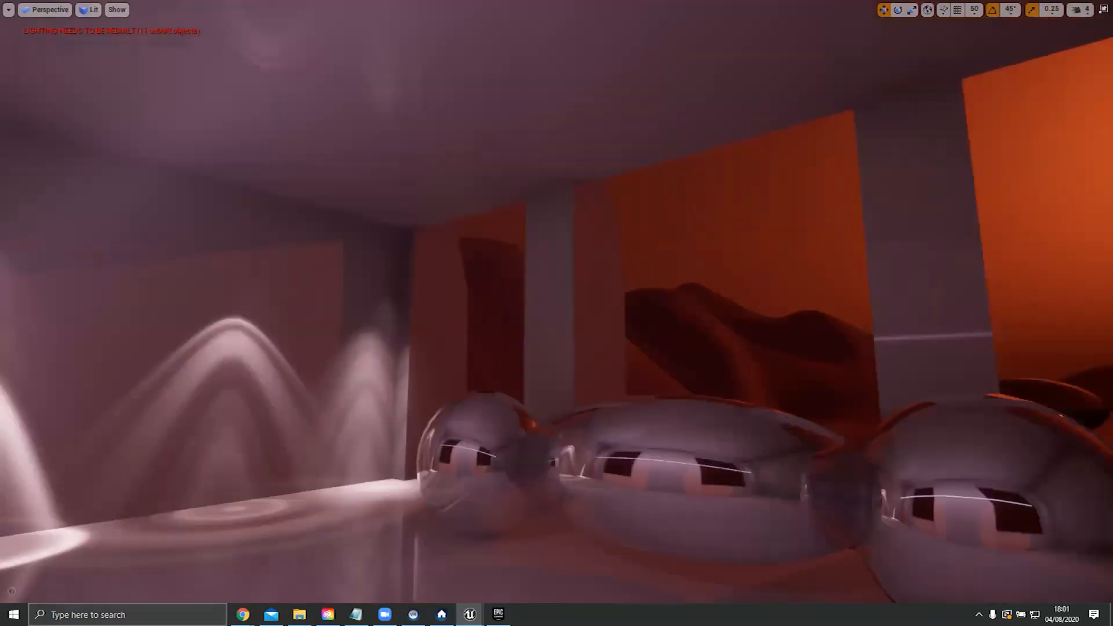
Step: Switch to Chrome to check the Syd Mead reference painting, return to Unreal Engine and compare the room's lighting with it
click(599, 573)
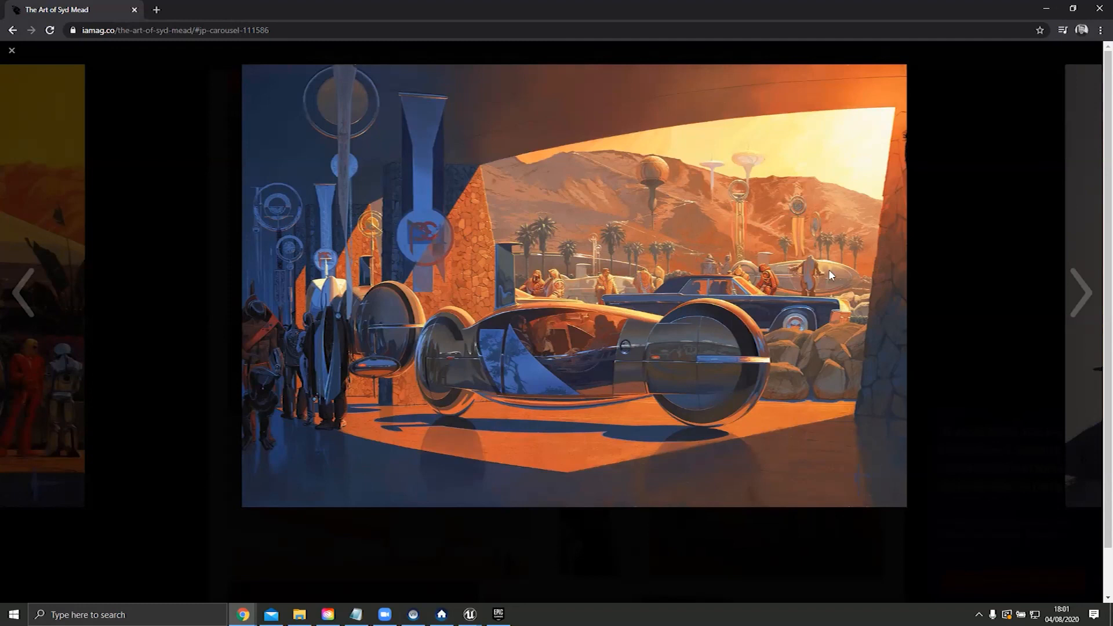
click(1046, 8)
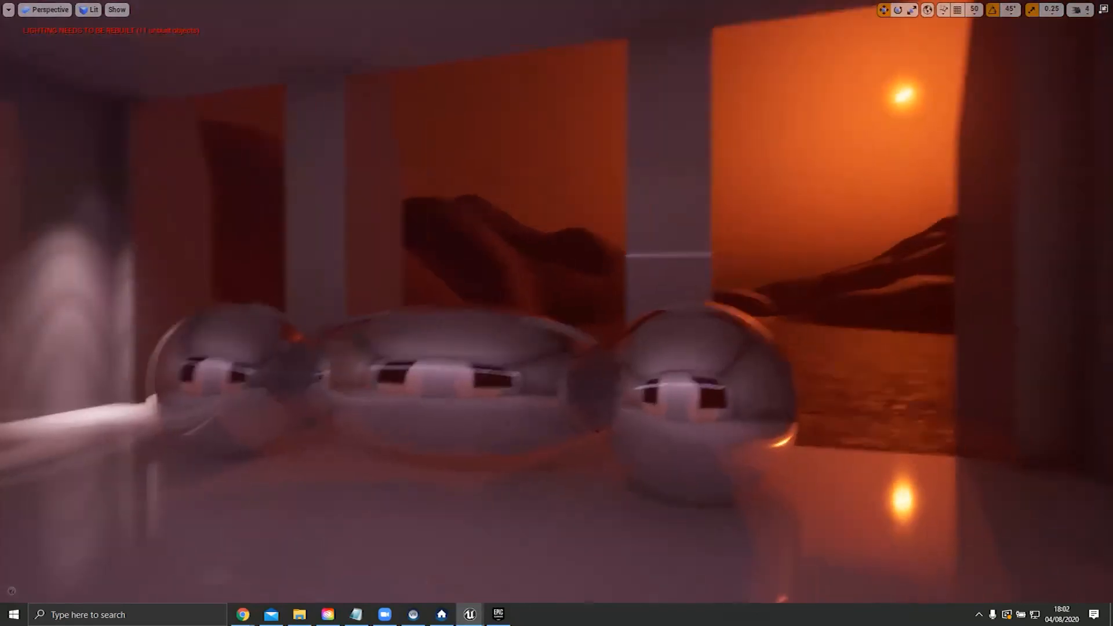
right_drag(1049, 263, 1075, 244)
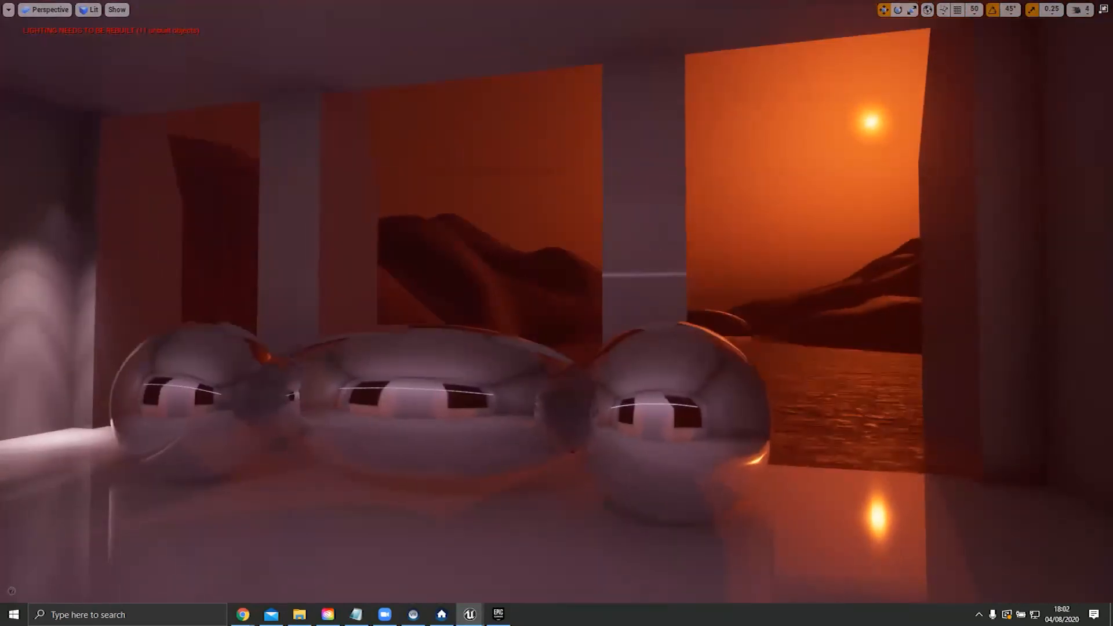
mouse_move(557, 313)
right_down()
mouse_move(441, 302)
mouse_move(554, 302)
right_up()
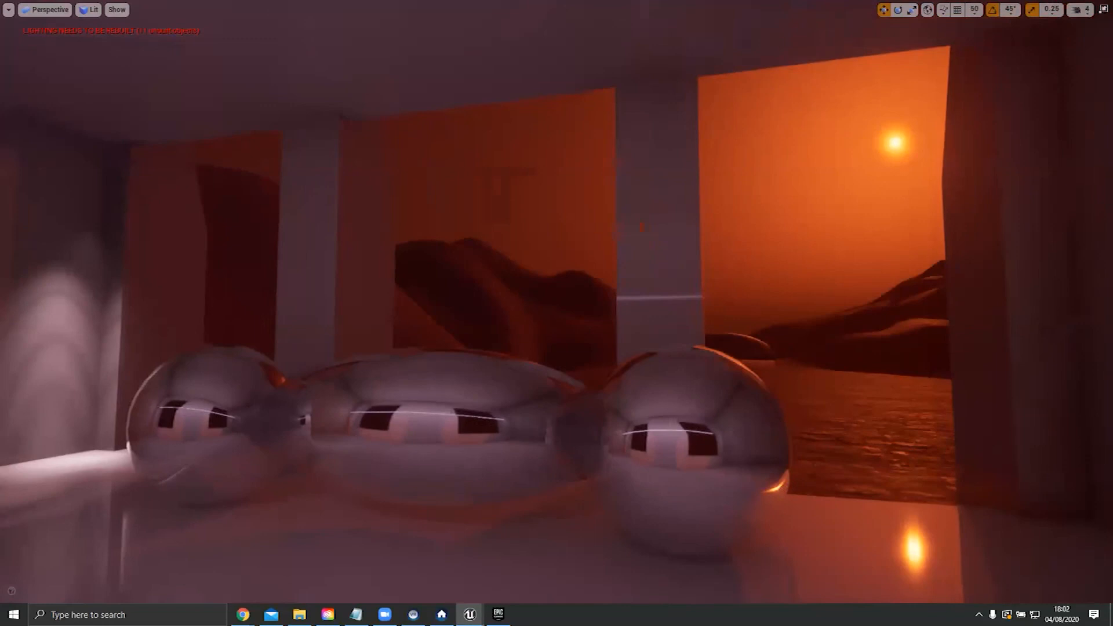
right_drag(774, 394, 522, 350)
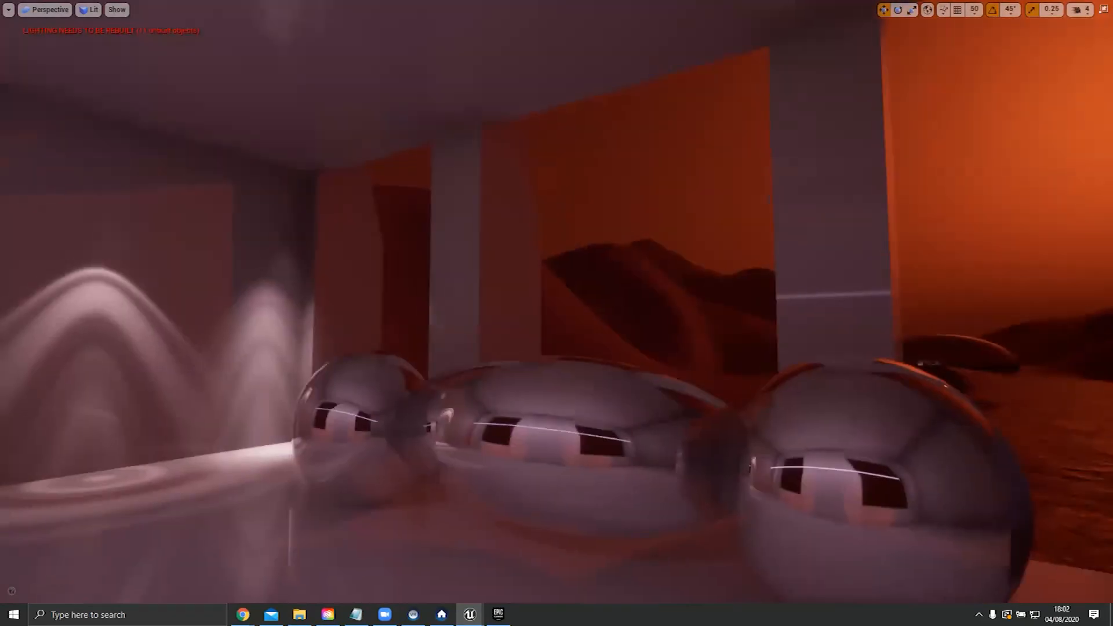